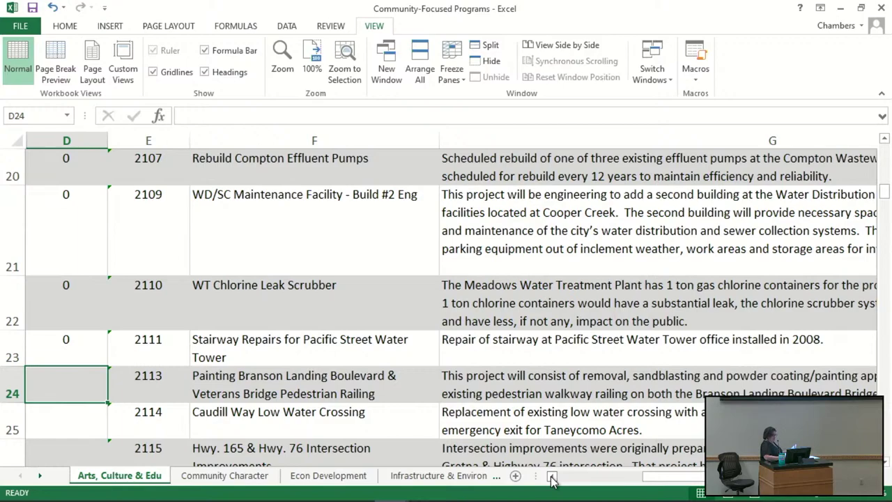
Check the description of project 2113, Painting Branson Landing Boulevard & Veterans Bridge Pedestrian Railing, and enter a score of 0 in D24.
key(Right)
key(Right)
key(Right)
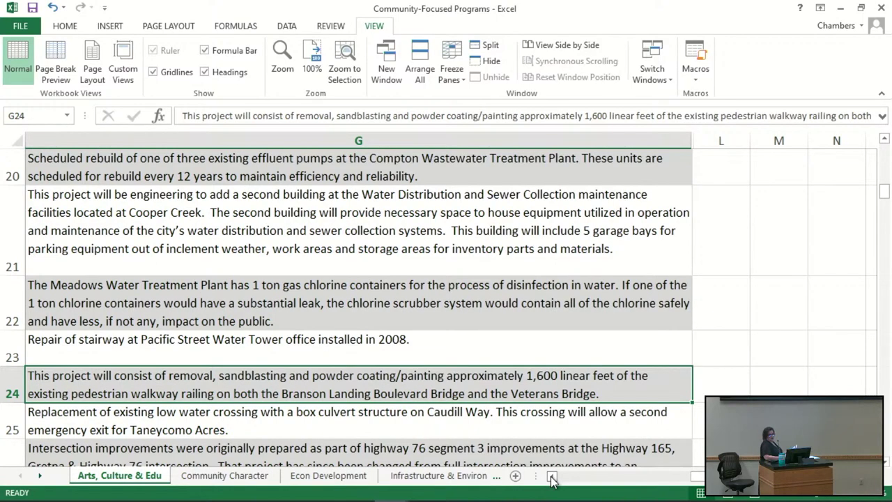
key(Left)
key(Left)
key(Left)
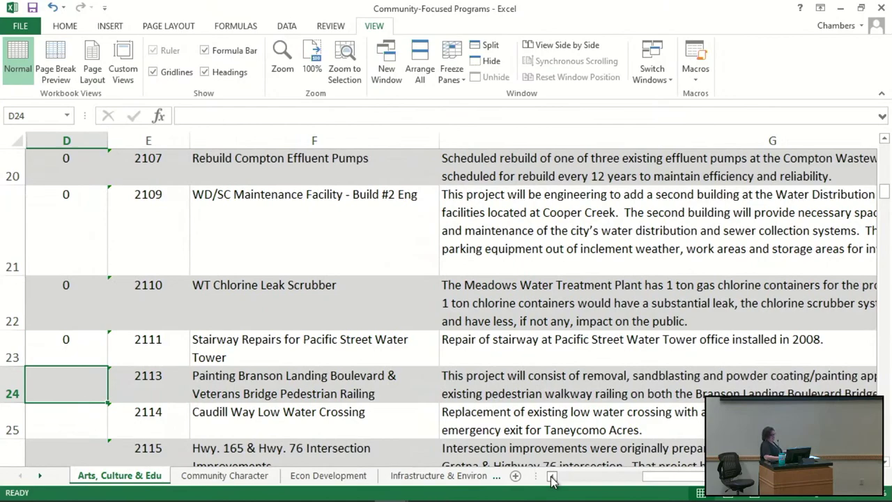
text(0)
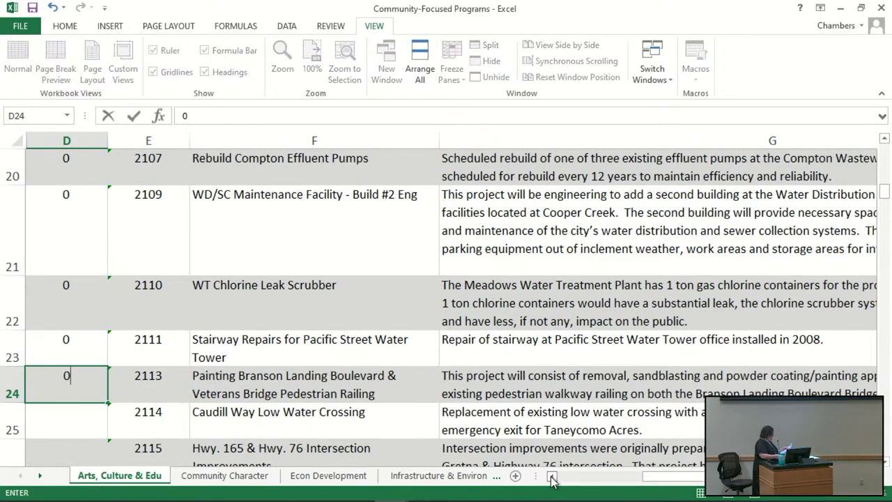
key(Return)
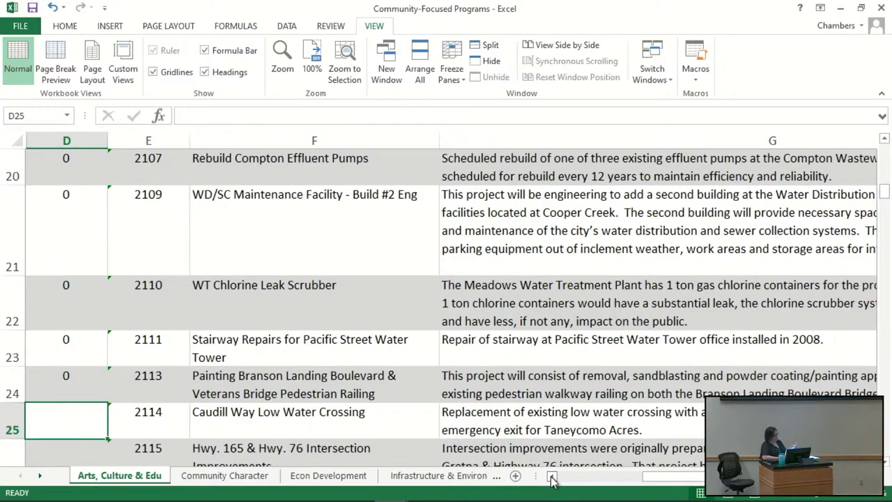
Enter a score of 0 in D25 for project 2114, Caudill Way Low Water Crossing.
key(Down)
key(Down)
key(Up)
key(Up)
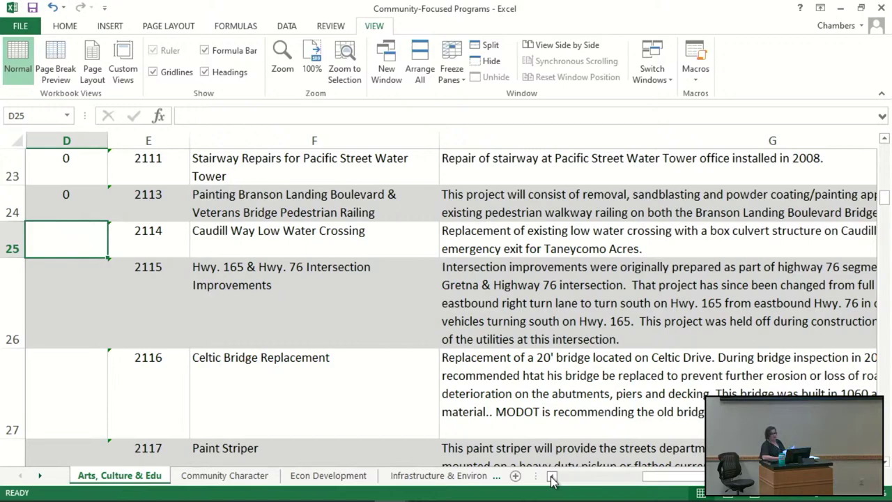
text(0)
key(Return)
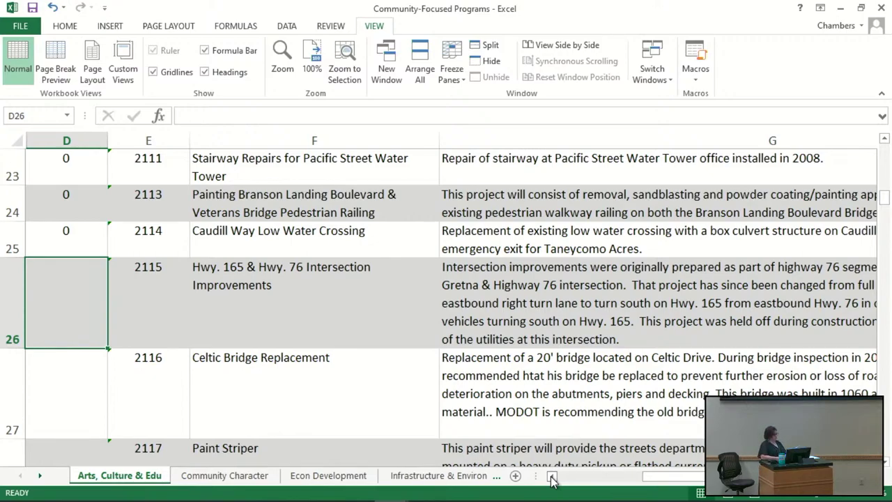
Score the Hwy. 165 & Hwy. 76 Intersection Improvements and Celtic Bridge Replacement projects 0 in D26 and D27.
text(0)
key(Return)
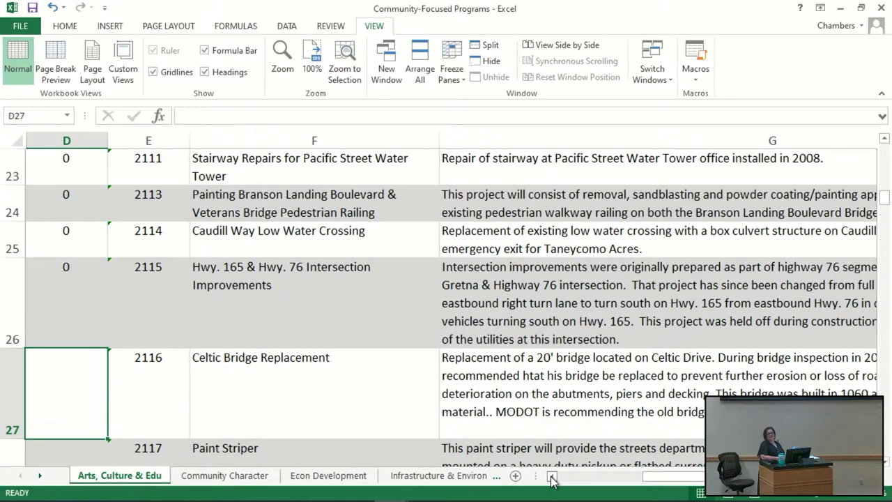
text(0)
key(Return)
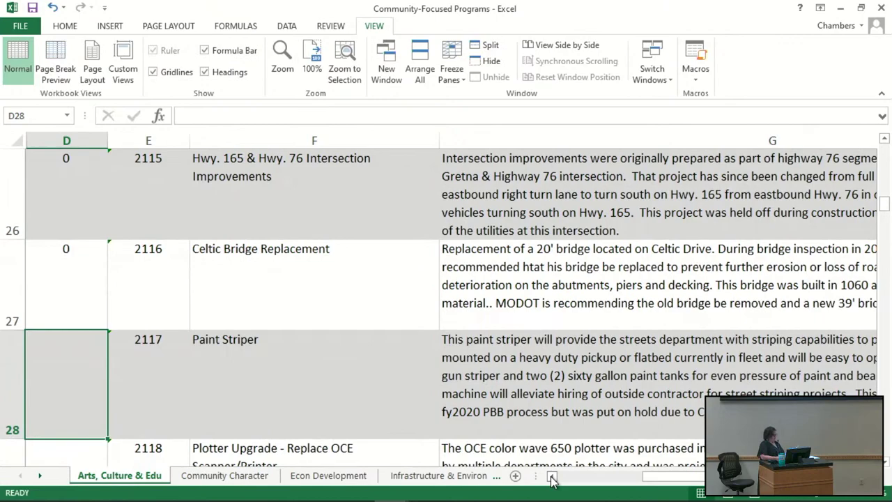
Enter 0 in D28 through D30 for the Paint Striper, Plotter Upgrade and Replace 2009 Radar Trailer projects.
text(0)
key(Return)
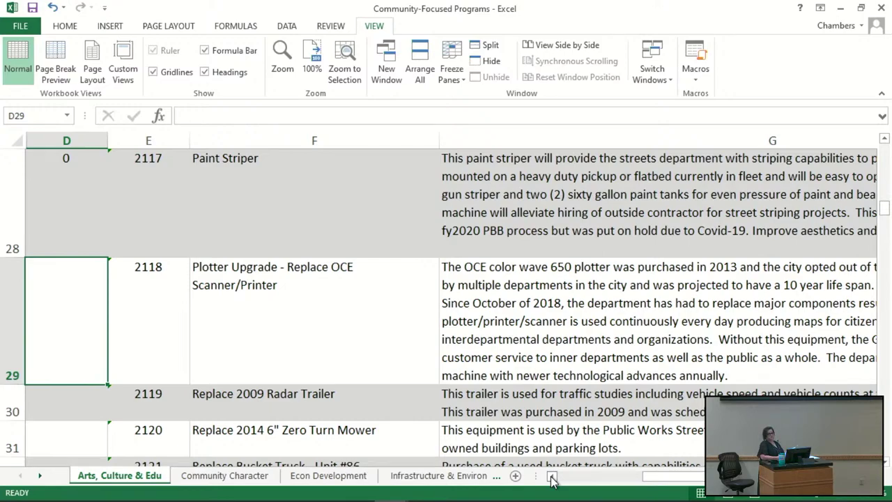
text(0)
key(Return)
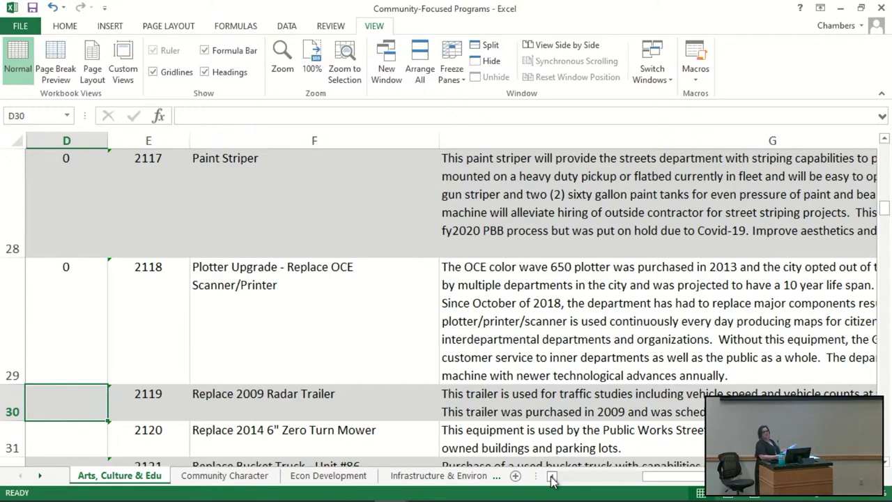
text(0)
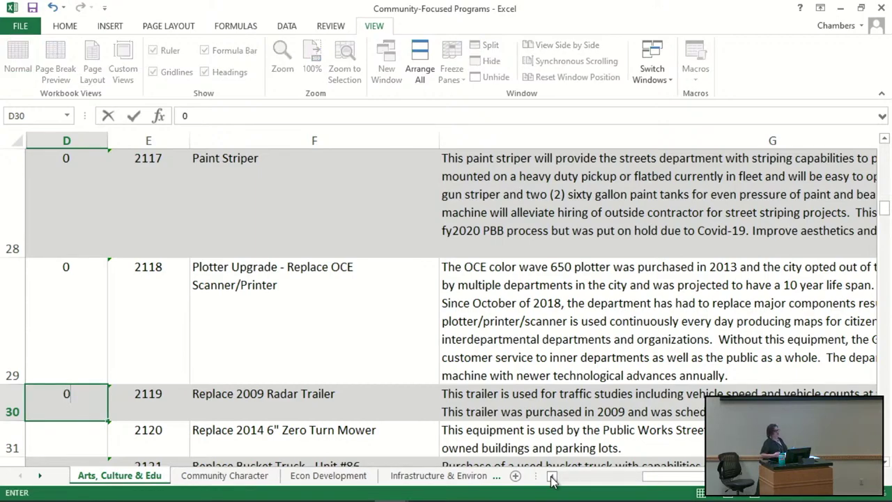
key(Return)
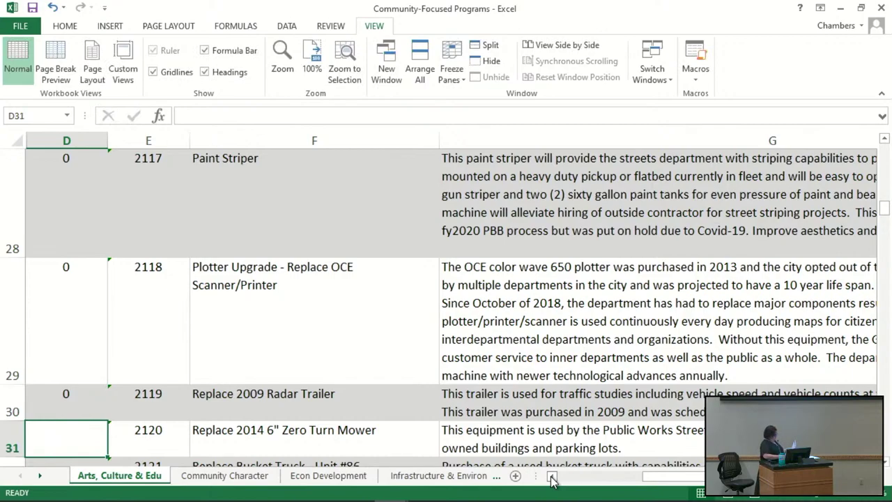
Give the Replace 2014 6" Zero Turn Mower and Replace Bucket Truck - Unit #86 projects a 0 in D31 and D32.
scroll(552, 480, down, 1)
key(Up)
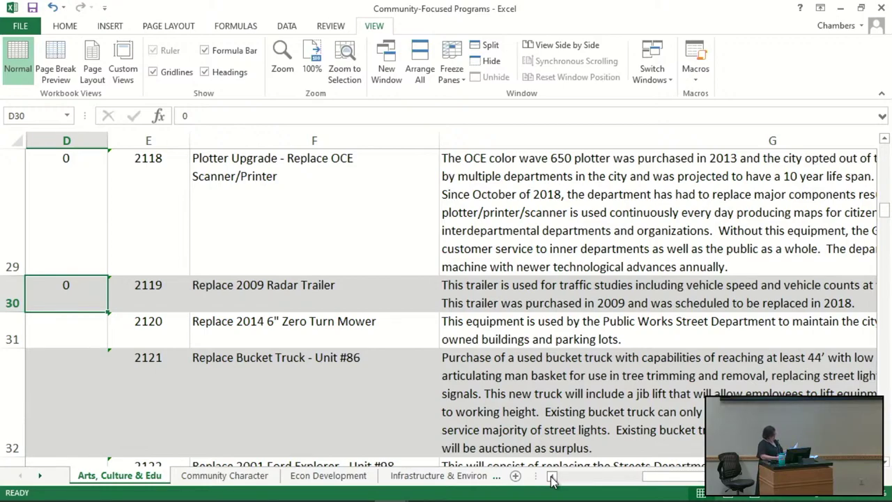
key(Return)
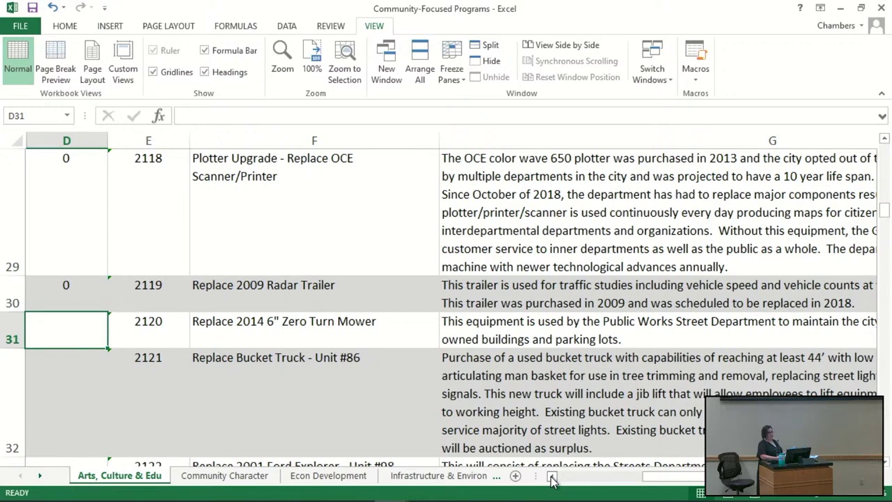
text(0)
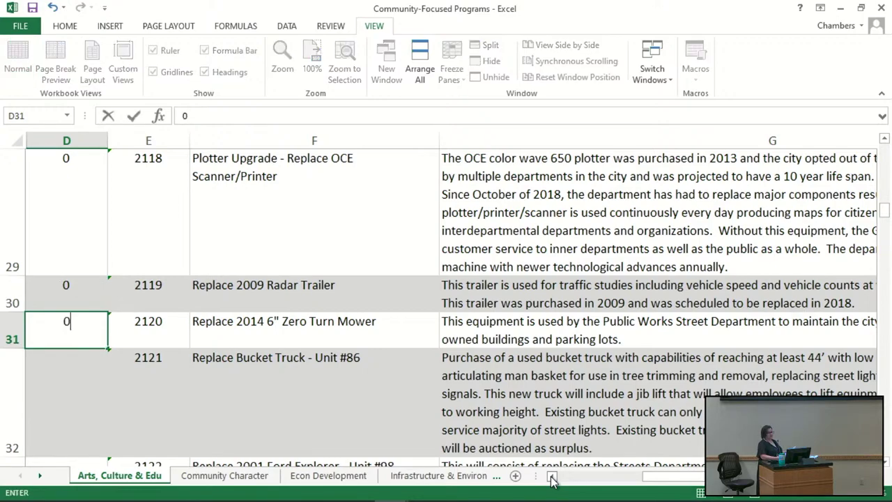
key(Return)
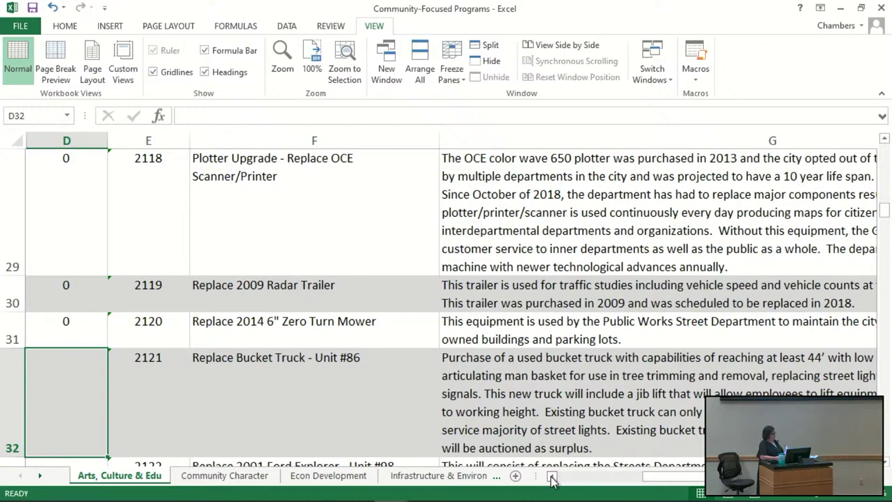
text(0)
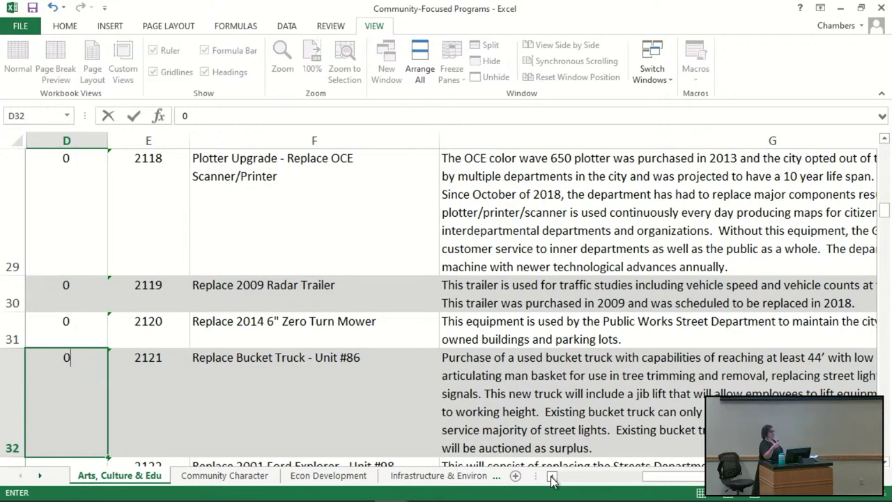
key(Return)
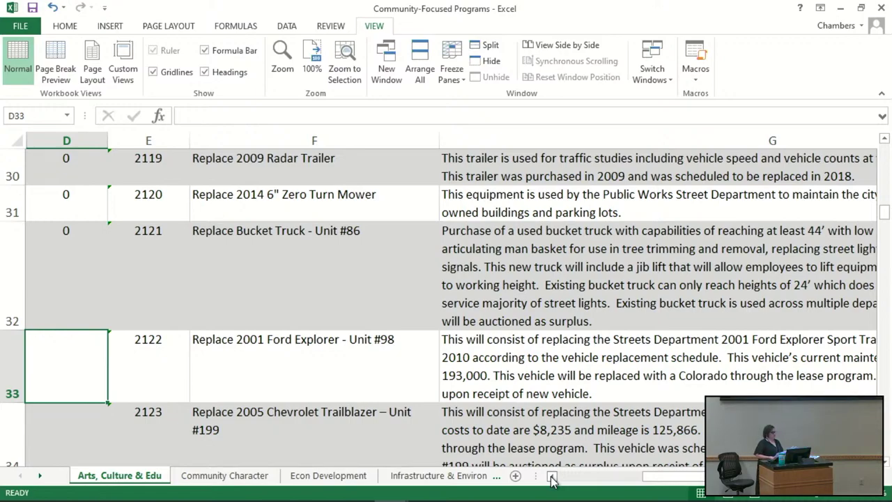
Score the Ford Explorer, Chevrolet Trailblazer and Ford Escape replacements 0 in D33 through D35.
text(0)
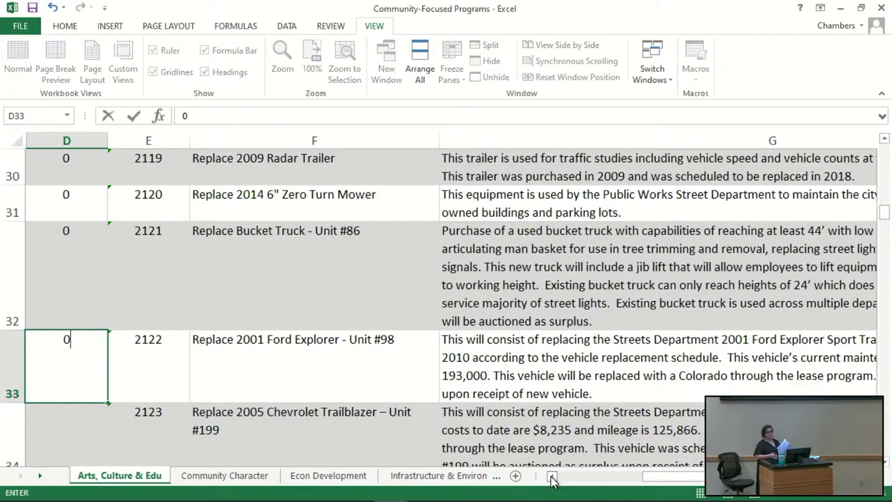
key(Return)
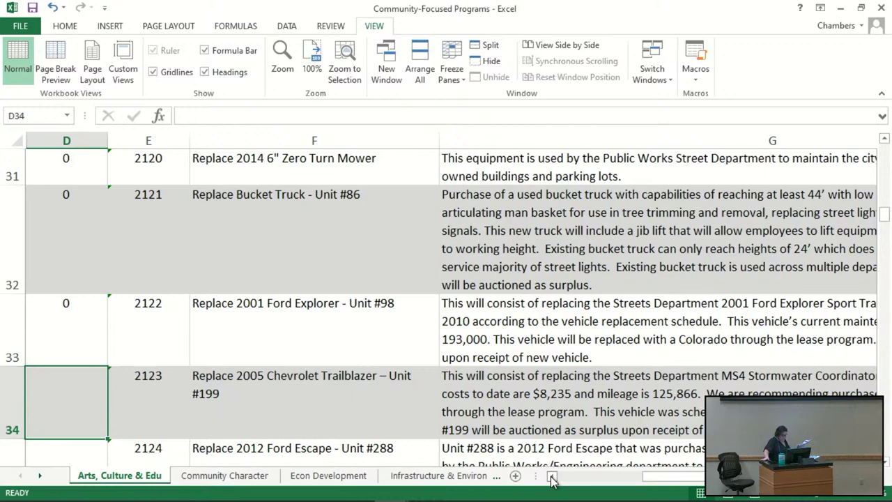
text(0)
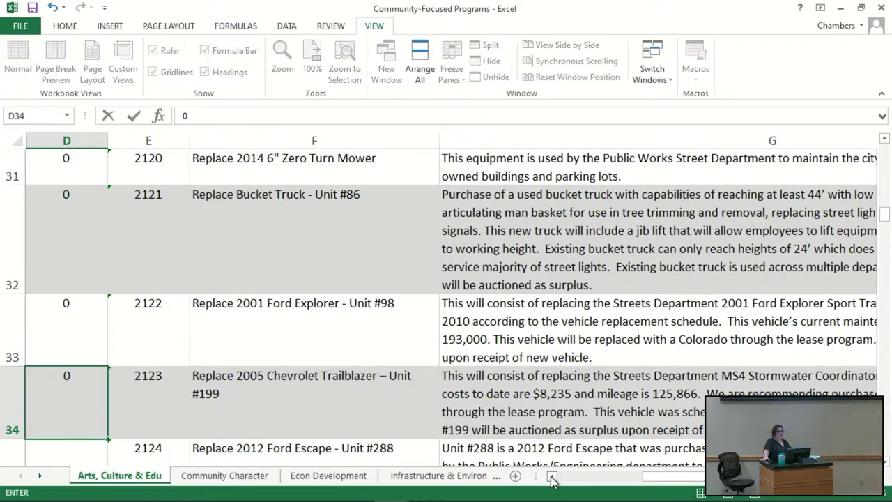
key(Return)
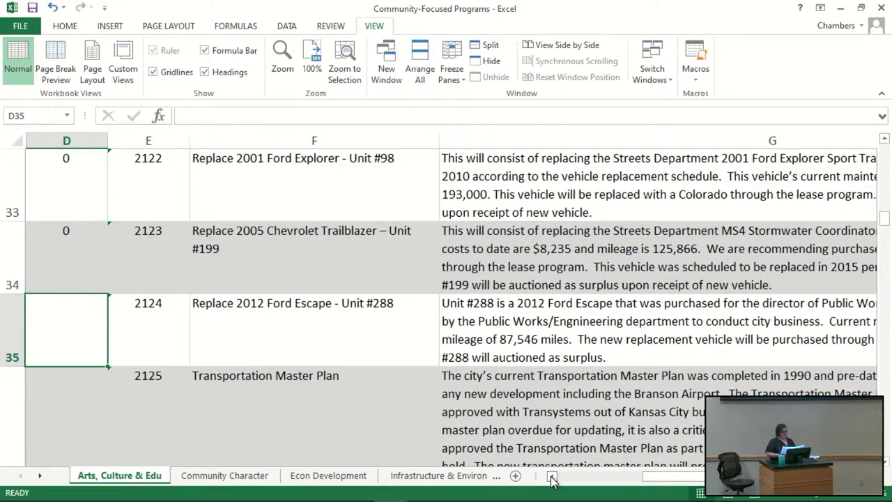
text(0)
key(Return)
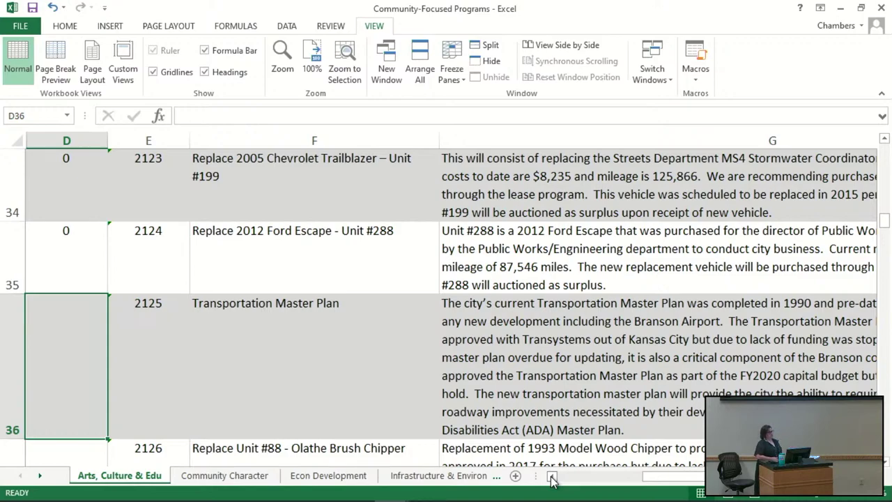
Enter 0 in D36 and D37 for the Transportation Master Plan and Olathe Brush Chipper replacement.
text(0)
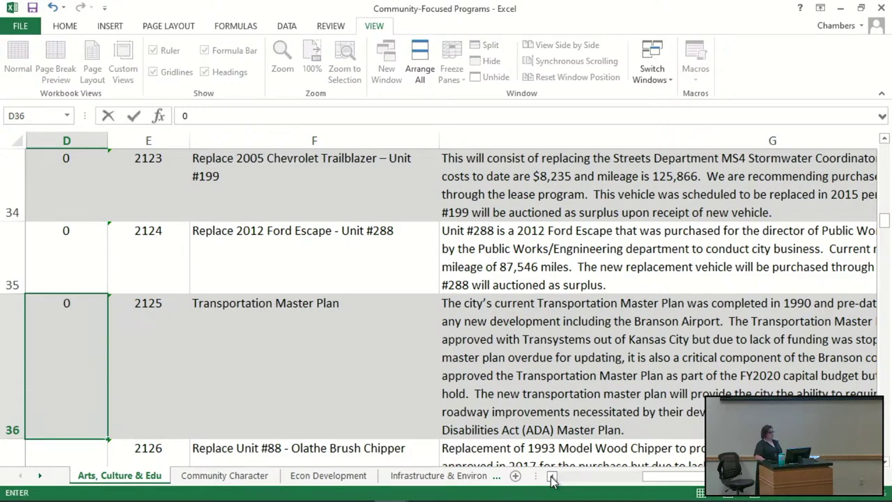
key(Return)
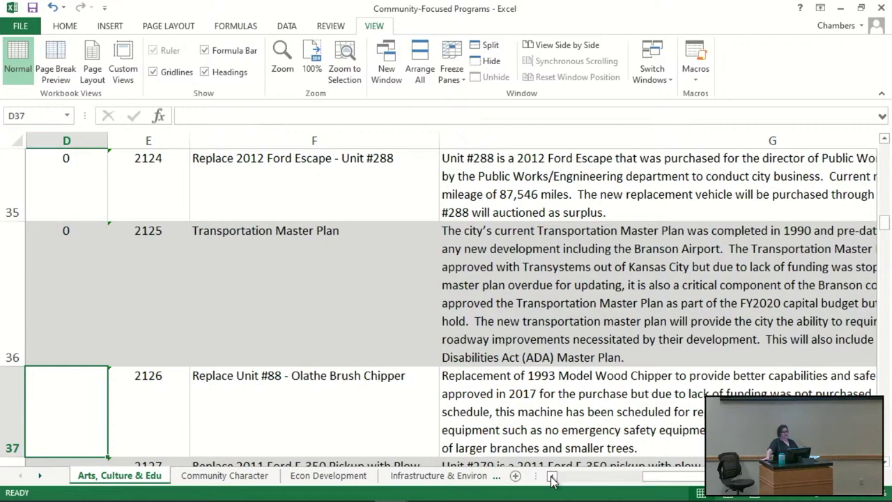
text(0)
key(Return)
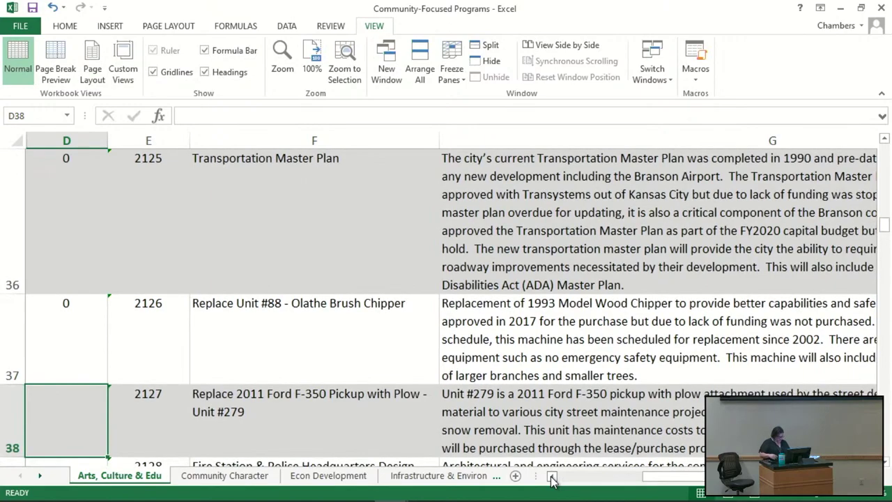
Enter a score of 0 in D38 for project 2127, Replace 2011 Ford F-350 Pickup with Plow.
key(Return)
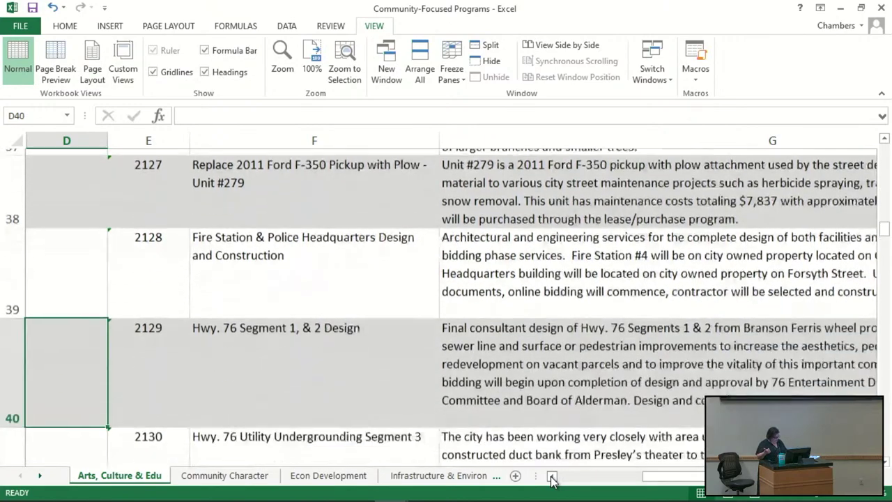
key(Up)
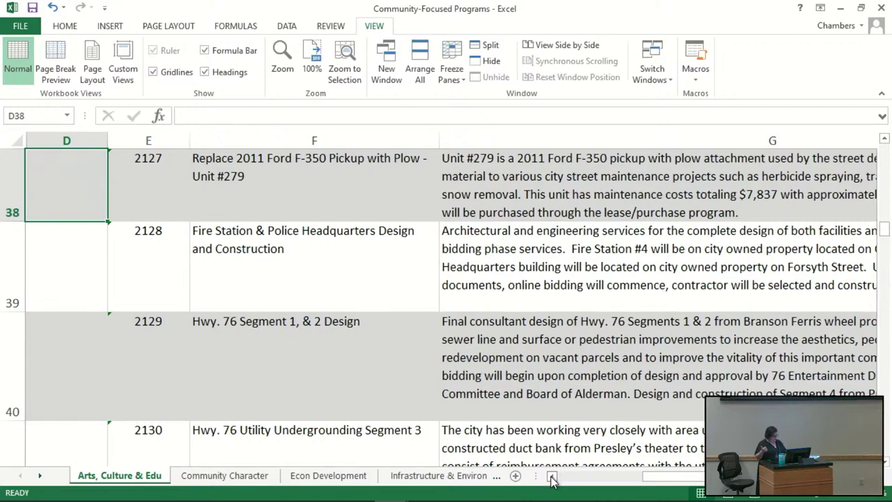
text(0)
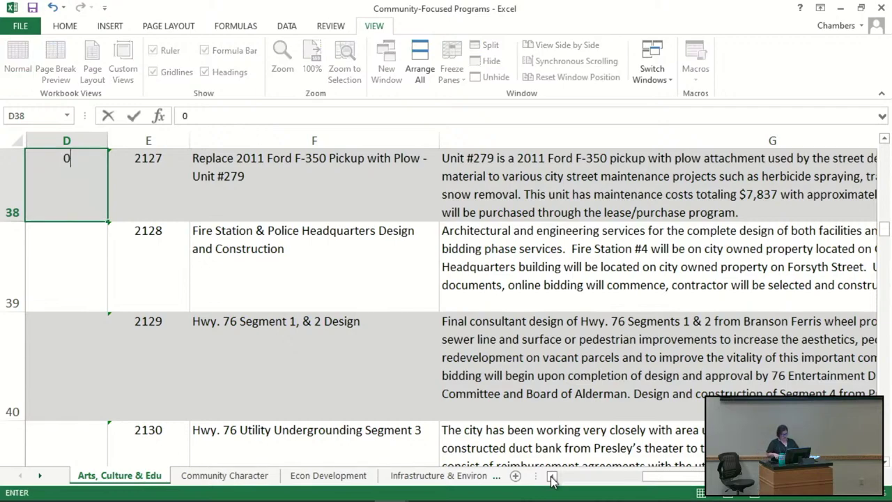
key(Return)
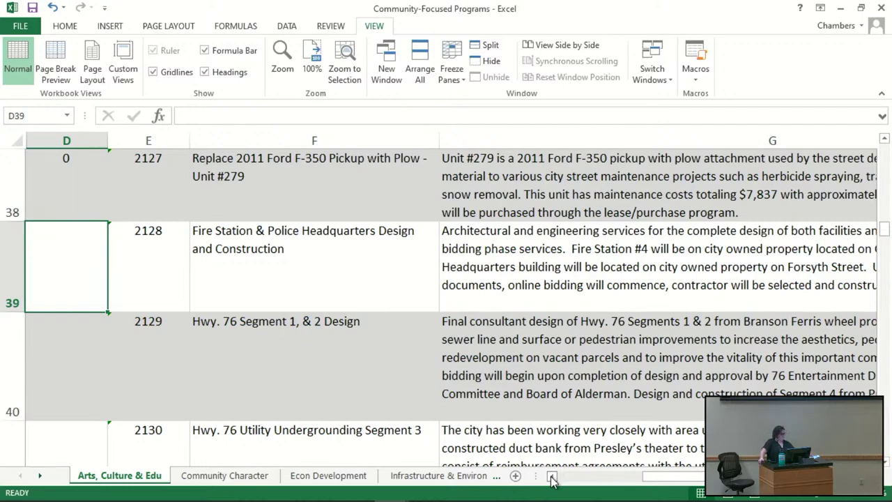
Enter a score of 1 in D39 for project 2128, Fire Station & Police Headquarters Design and Construction.
text(0)
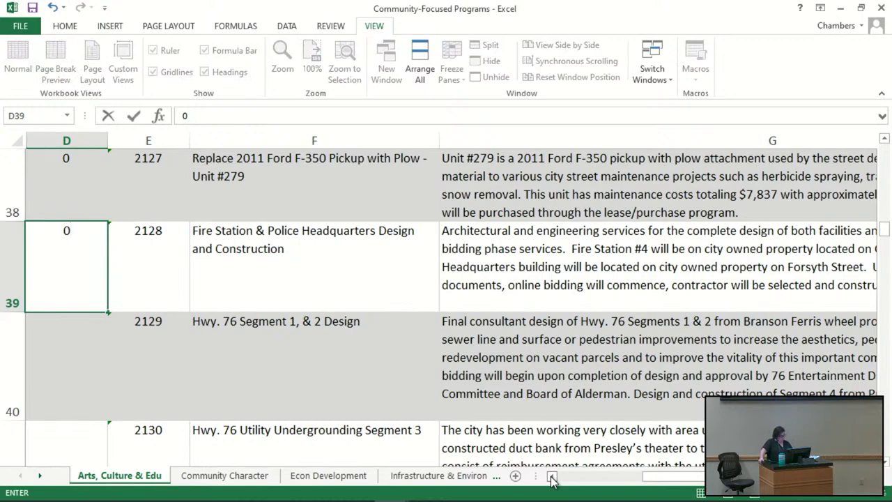
key(BackSpace)
text(1)
key(Return)
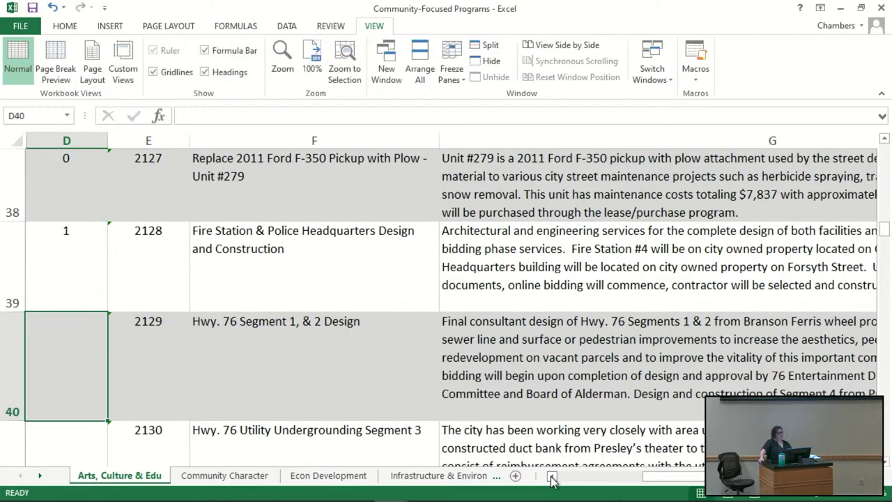
Enter a score of 2 in D40 for project 2129, Hwy. 76 Segment 1, & 2 Design.
key(Up)
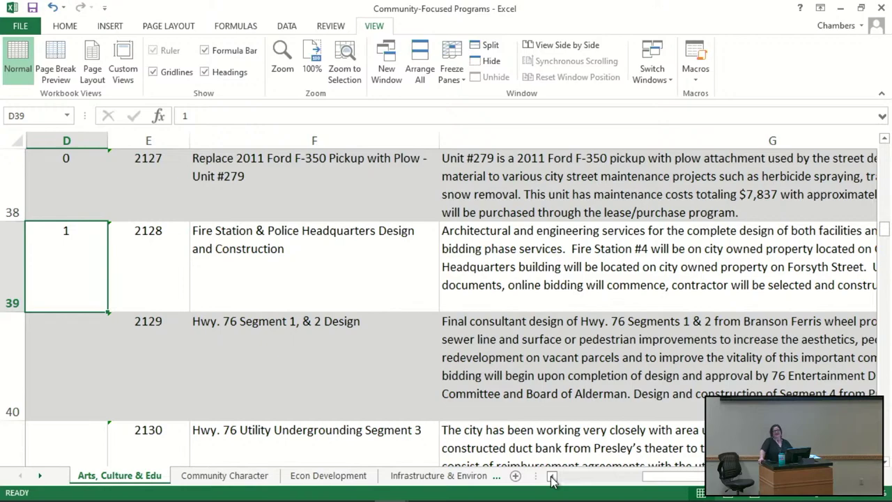
key(Down)
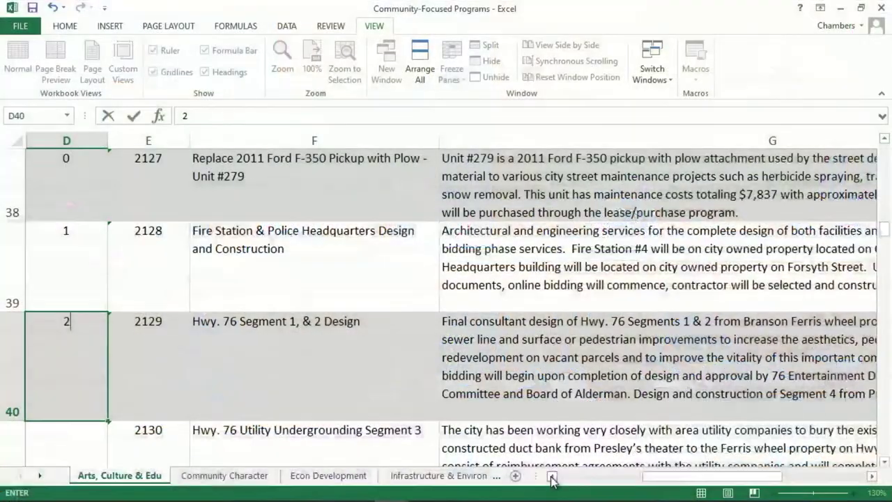
key(Return)
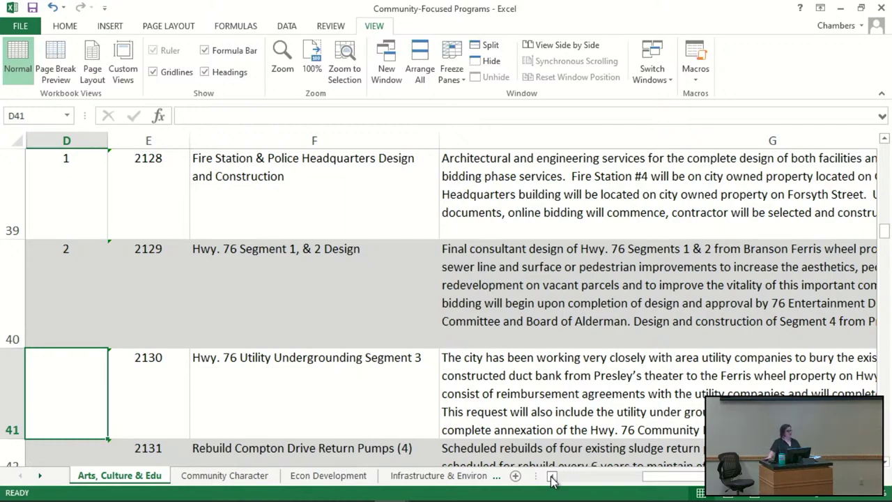
Enter 0 in D41 and D42 for Hwy. 76 Utility Undergrounding Segment 3 and Rebuild Compton Drive Return Pumps (4).
key(Down)
key(Down)
key(Up)
key(Up)
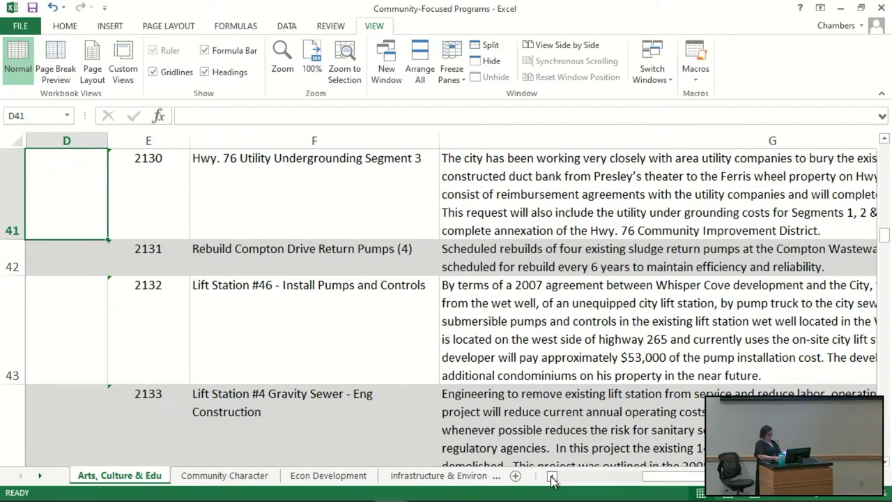
text(0)
key(Return)
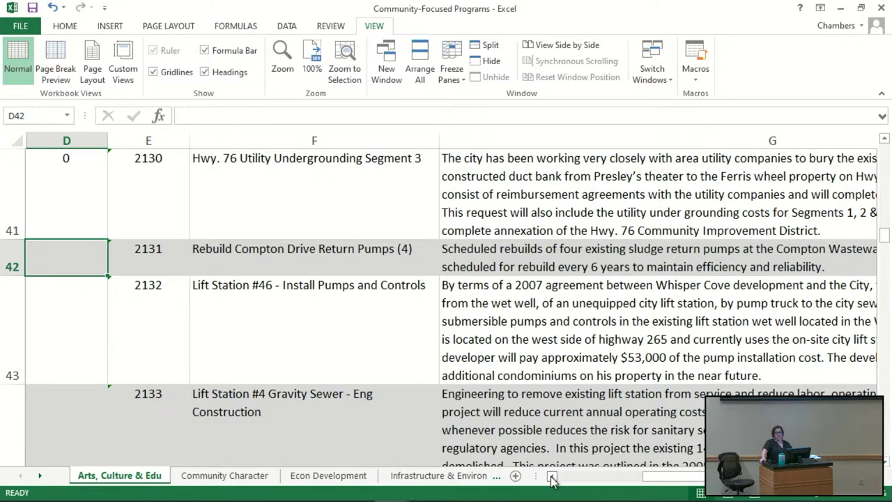
text(0)
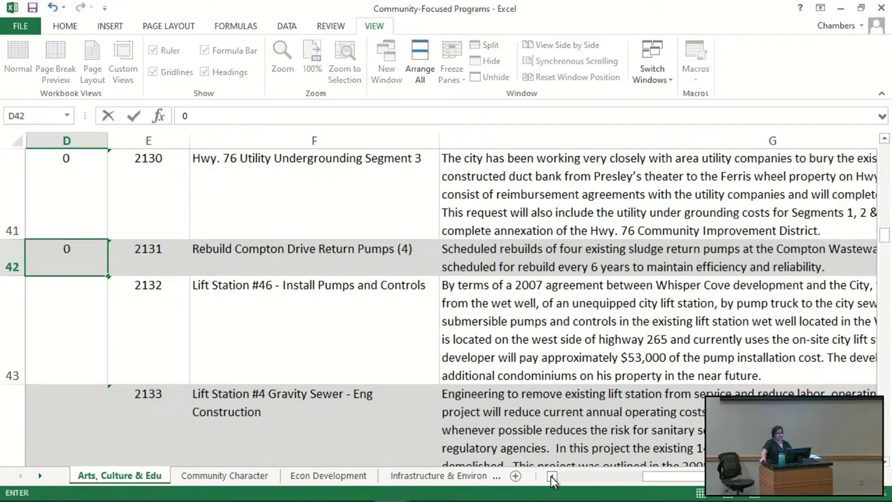
key(Return)
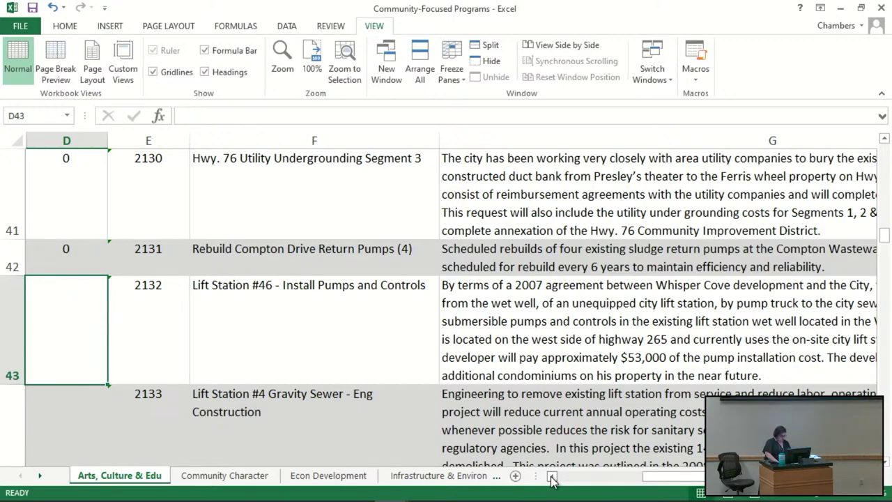
Enter 0 in D43 and D44 for the Lift Station #46 pumps and Lift Station #4 Gravity Sewer projects.
text(0)
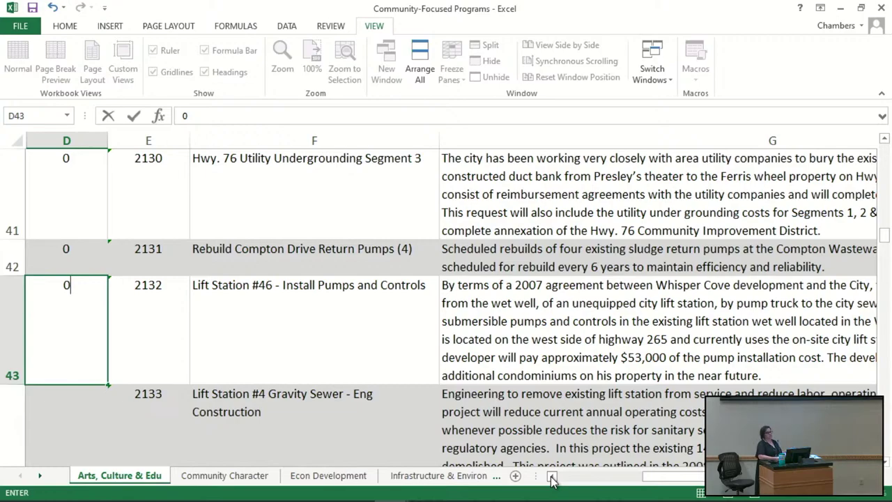
key(Return)
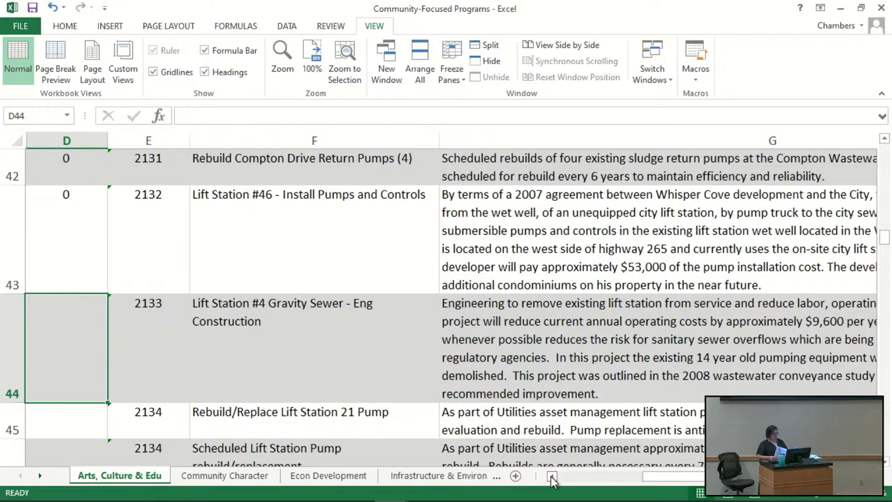
text(0)
key(Return)
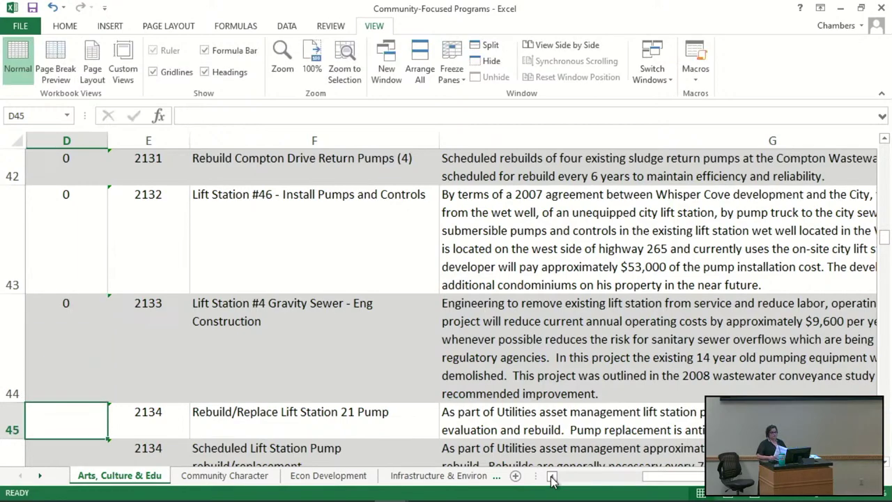
Enter 0 in D45 and D46 for Rebuild/Replace Lift Station 21 Pump and Scheduled Lift Station Pump rebuild/replacement.
key(Return)
key(Return)
key(Return)
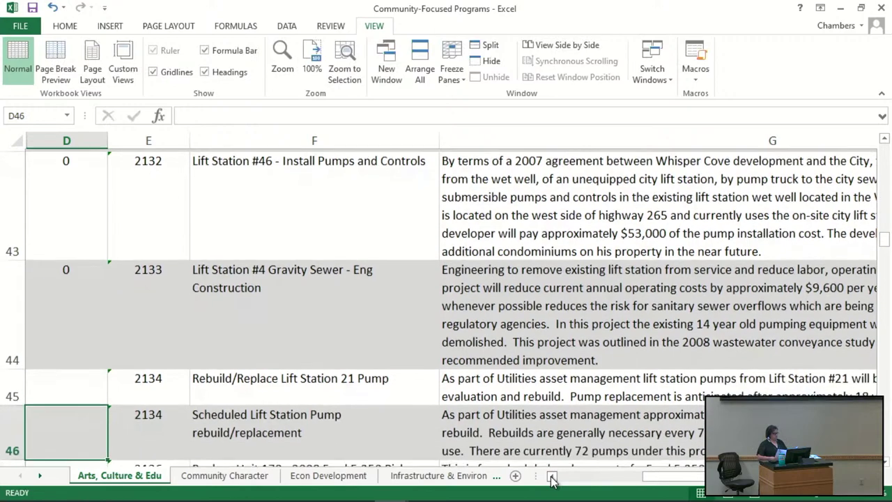
key(Return)
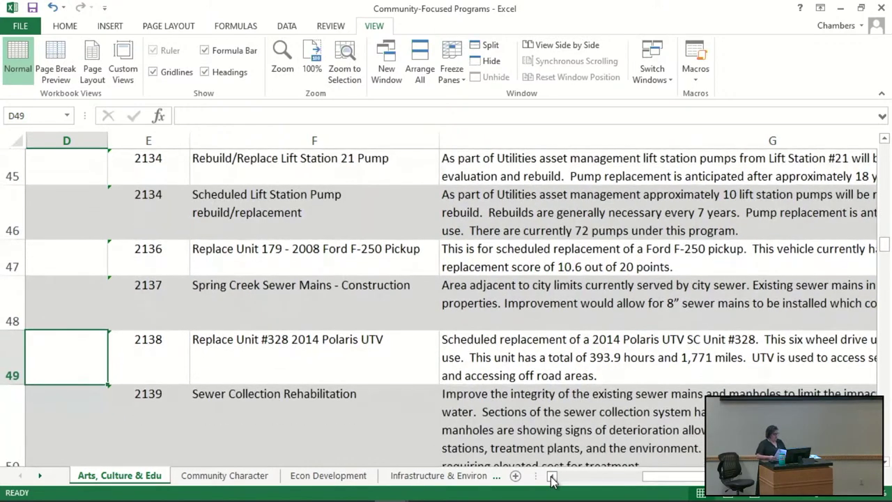
key(Up)
key(Up)
key(Up)
key(Up)
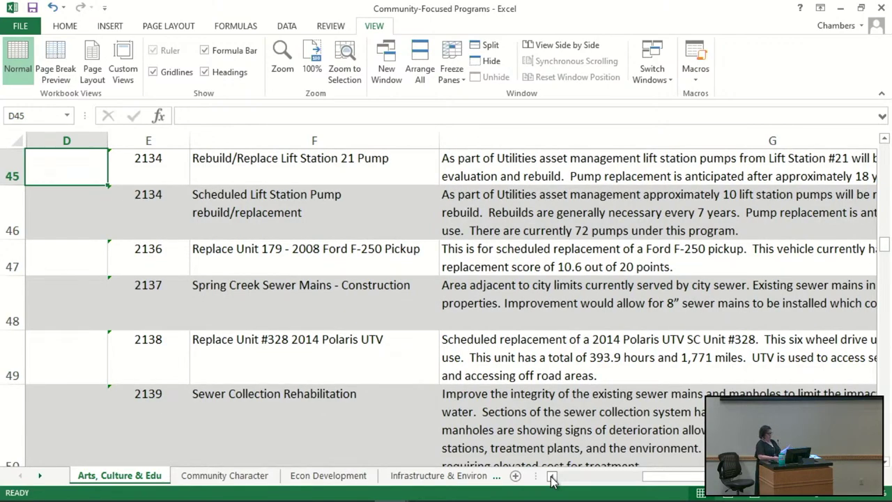
text(0)
key(Return)
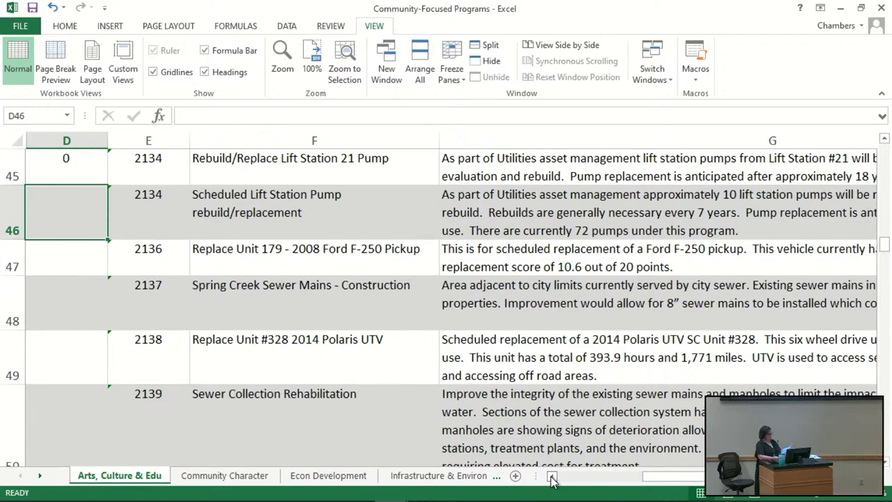
text(0)
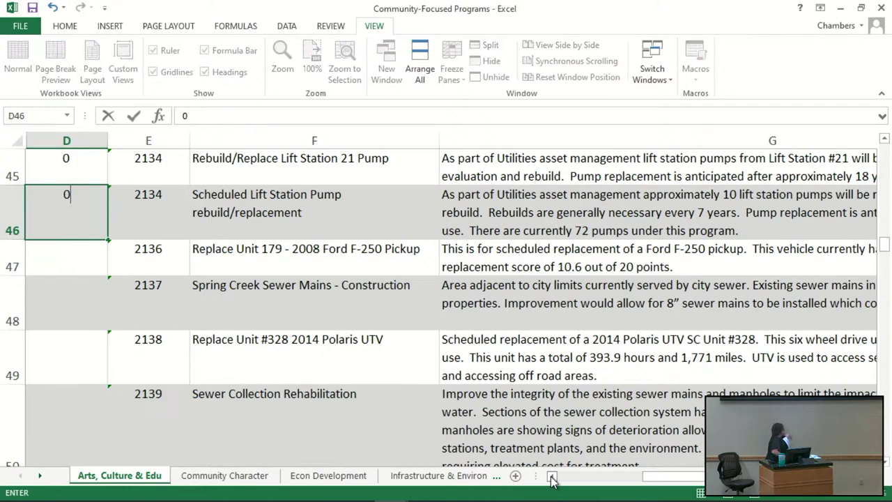
key(Return)
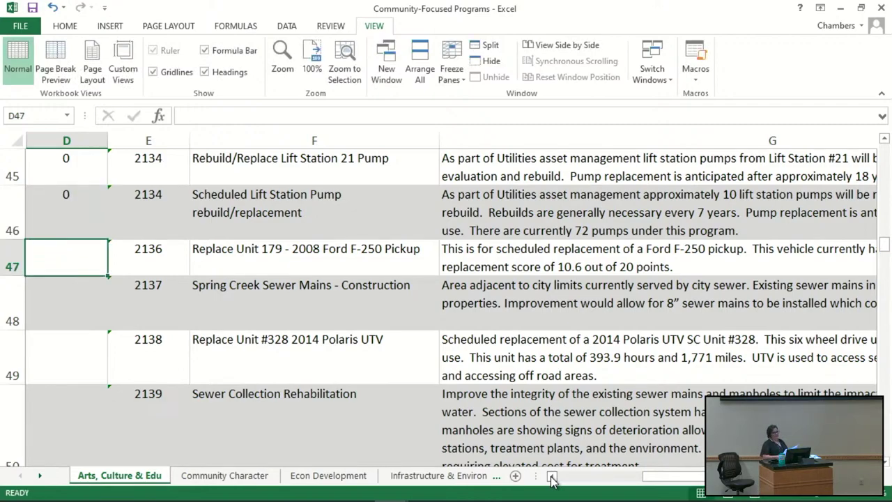
Copy the 0 score from D46 into D47:D58 for projects 2136 through 2147.
key(Up)
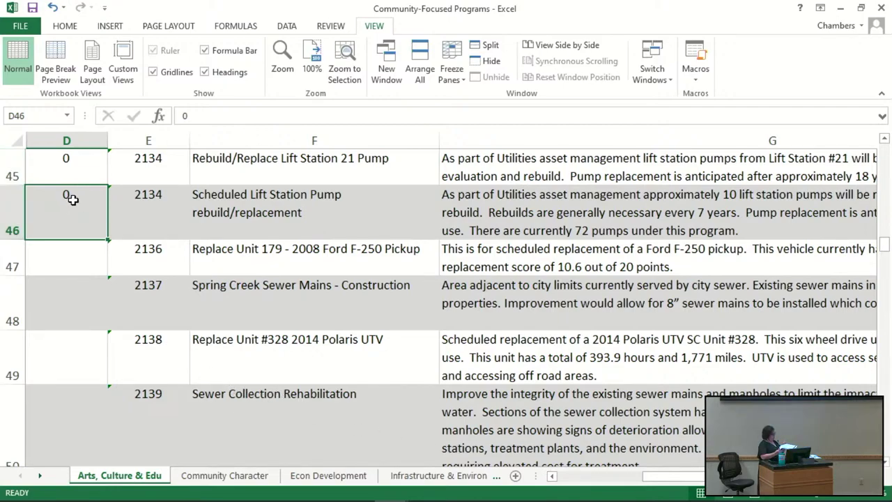
key(ctrl+c)
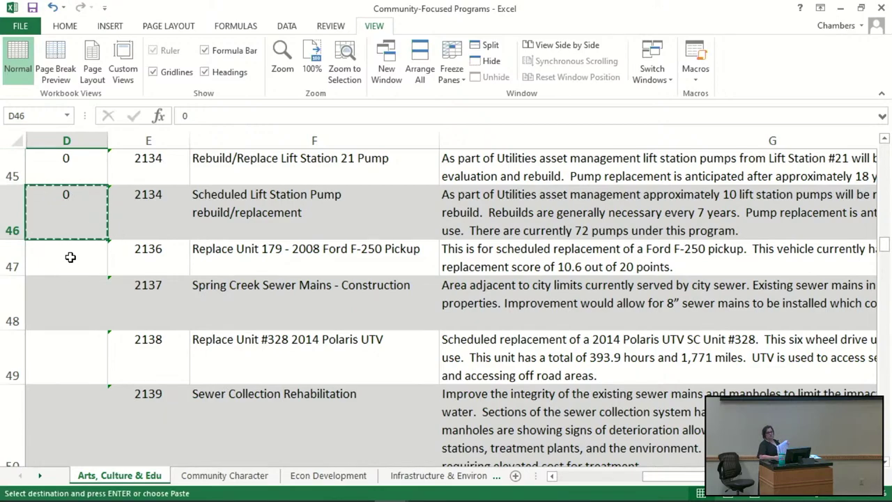
drag(70, 257, 91, 301)
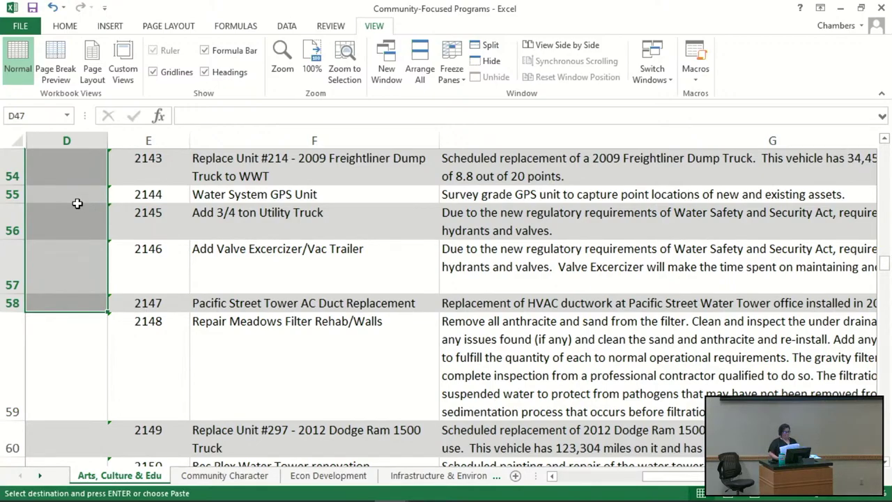
key(ctrl+v)
scroll(70, 339, down, 5)
scroll(74, 333, up, 2)
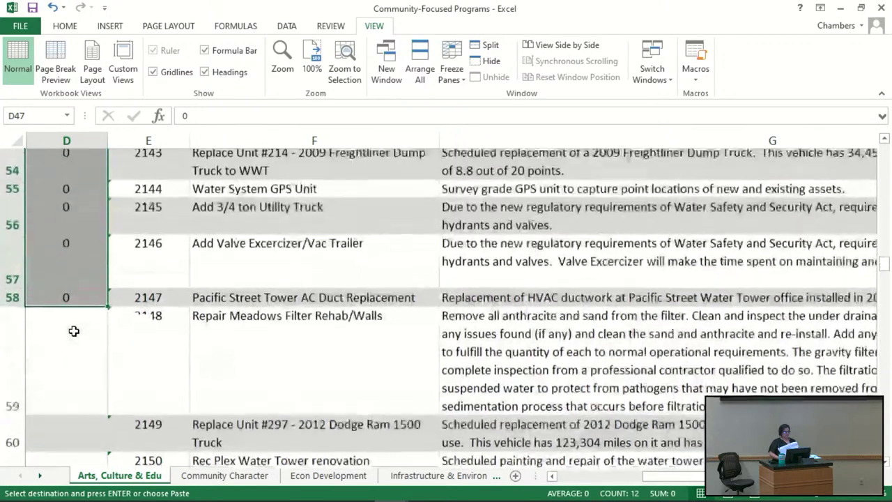
Clear the scores in D58 and D57 for Pacific Street Tower AC Duct Replacement and Add Valve Excercizer/Vac Trailer.
click(79, 305)
key(Delete)
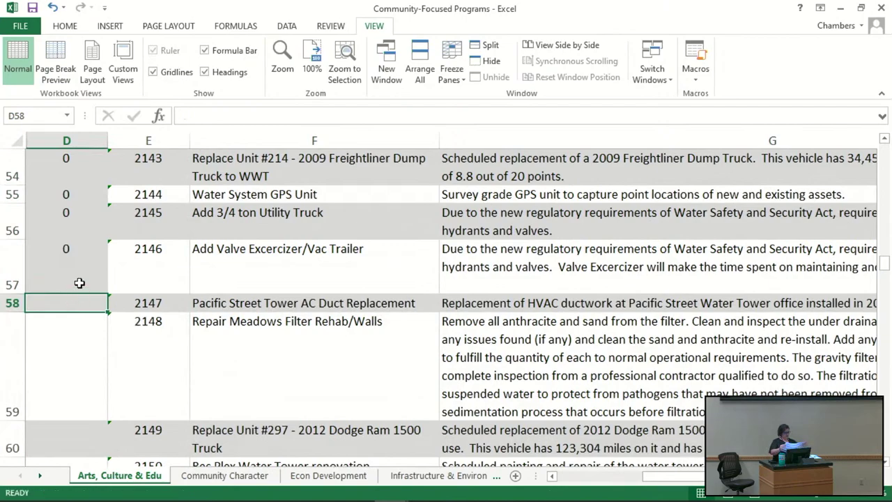
click(80, 275)
key(Delete)
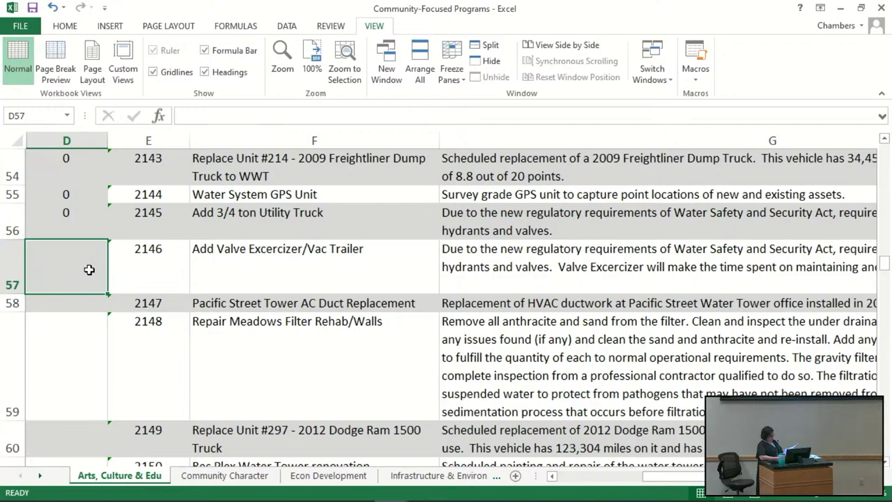
Review the copied scores in column D against projects 2136 through 2145.
scroll(89, 270, up, 2)
scroll(89, 270, up, 1)
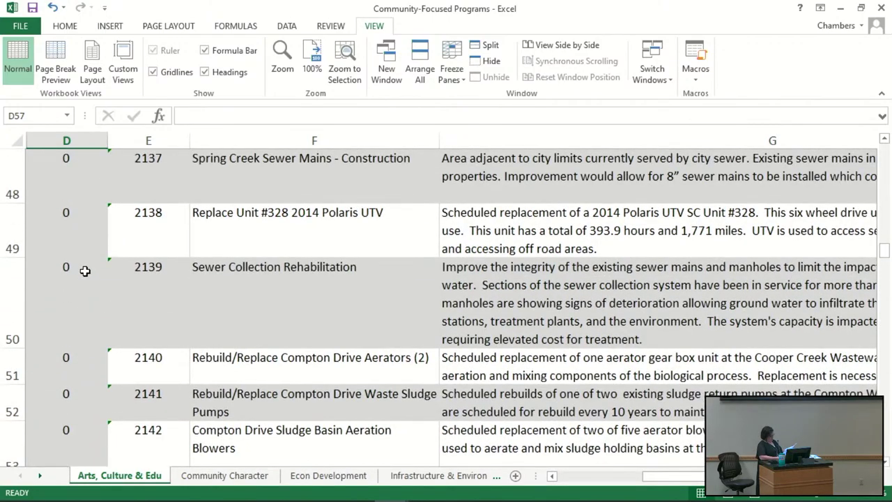
scroll(84, 270, up, 3)
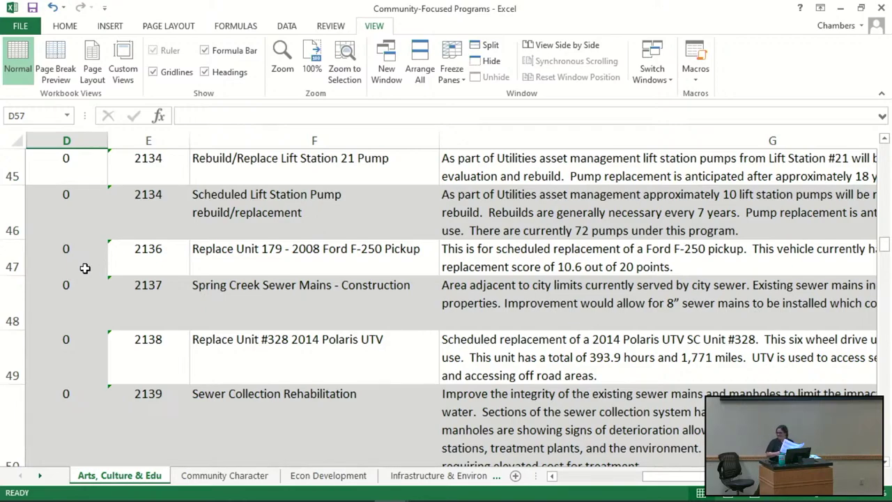
scroll(85, 269, down, 1)
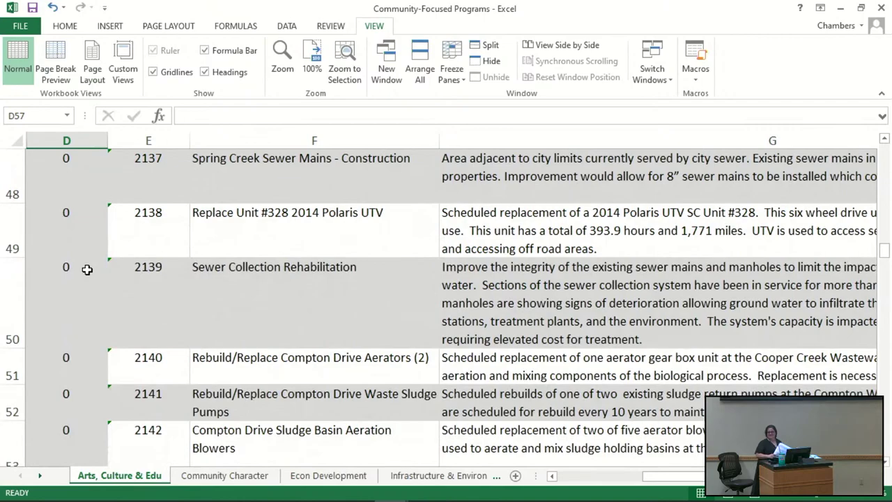
scroll(87, 269, down, 1)
scroll(87, 270, down, 1)
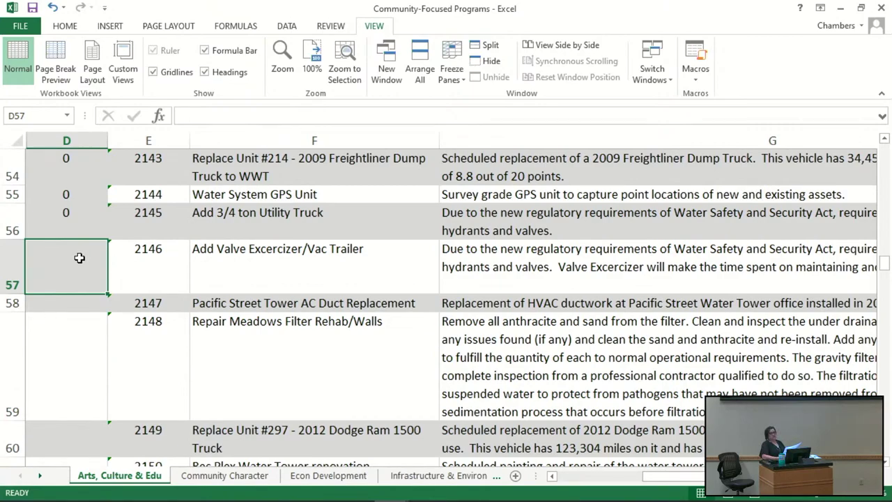
Enter 0 in D57 and D58 for Add Valve Excercizer/Vac Trailer and Pacific Street Tower AC Duct Replacement.
key(Down)
key(Down)
key(Down)
key(Down)
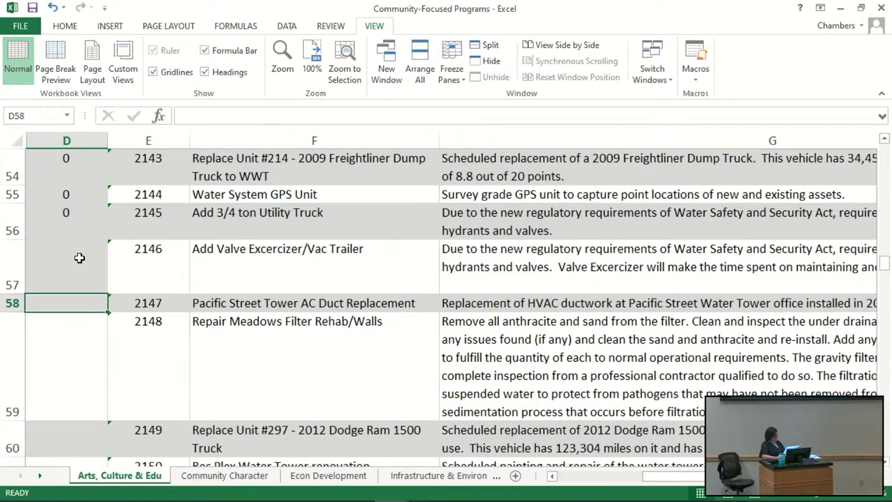
key(Up)
key(Up)
key(Up)
key(Up)
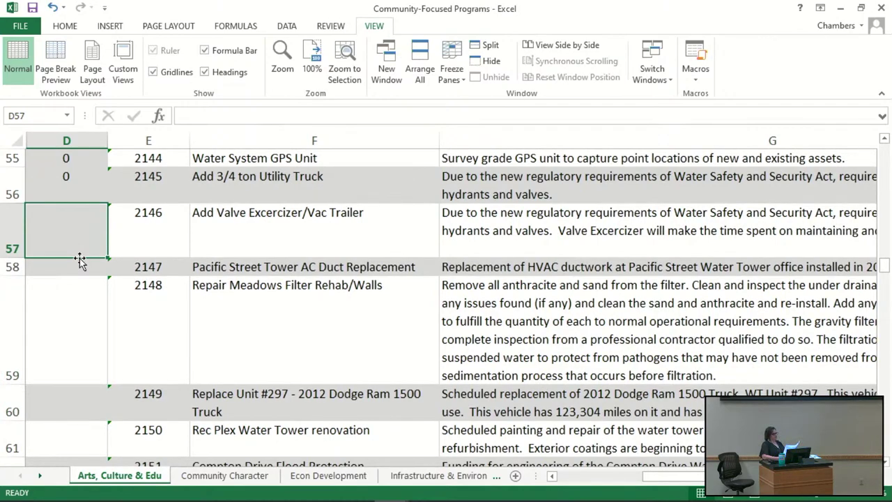
key(ctrl+d)
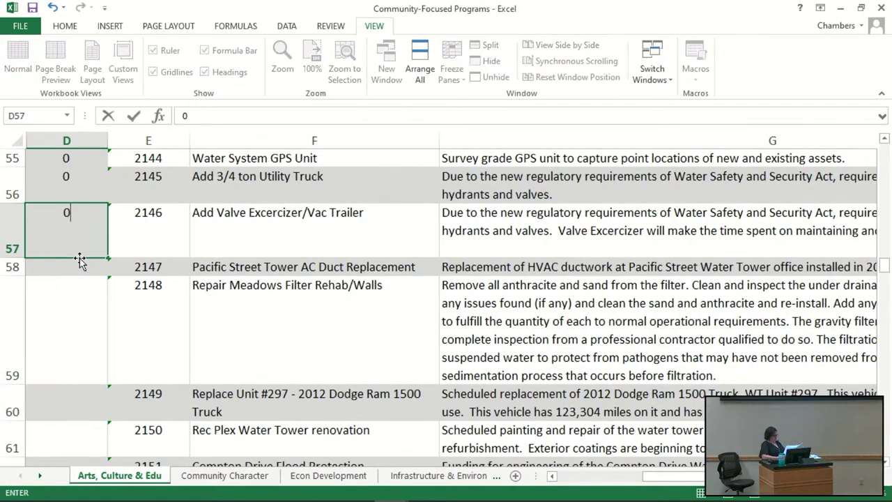
key(Down)
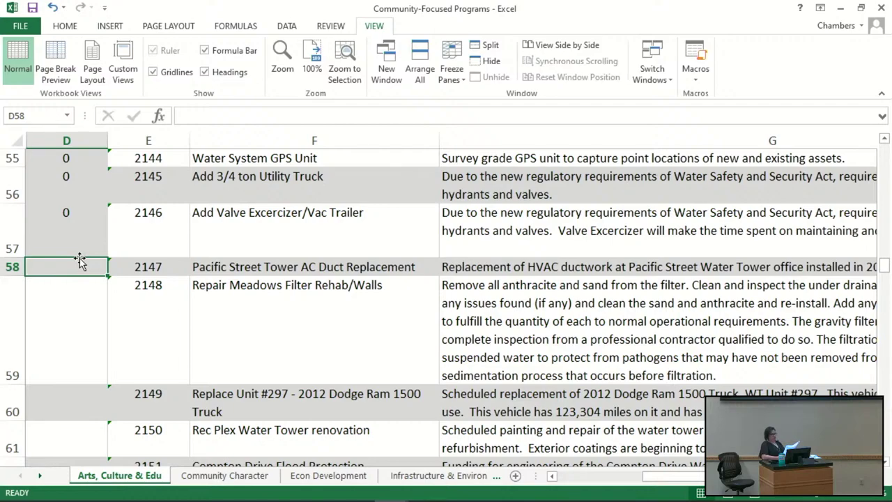
key(ctrl+d)
key(Down)
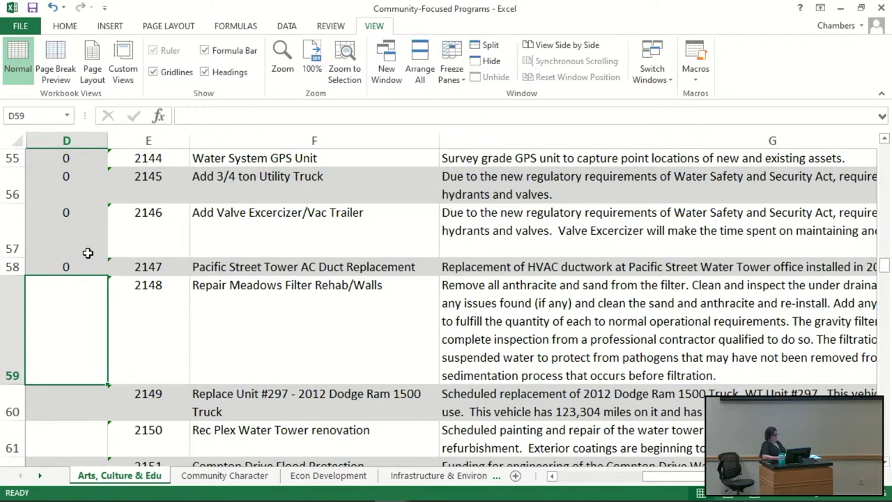
Enter 0 in D59 and D60 for Repair Meadows Filter Rehab/Walls and the Unit #297 Dodge Ram replacement.
scroll(90, 251, down, 1)
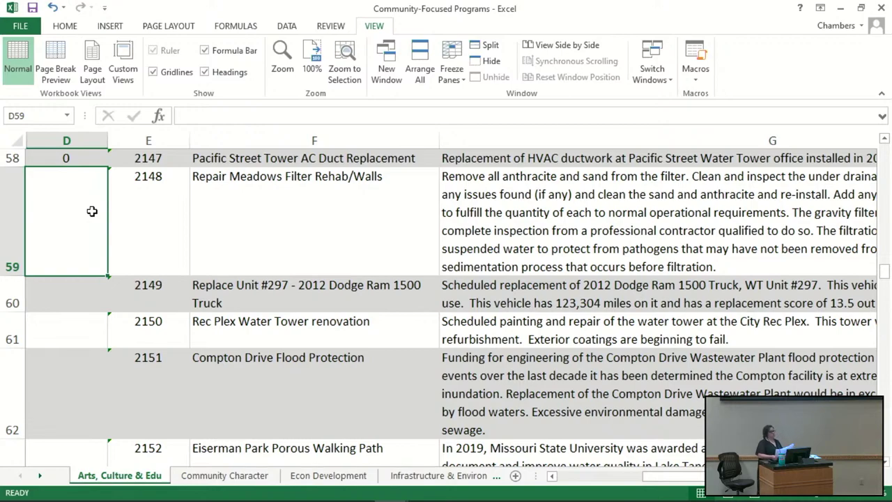
key(ctrl+d)
key(Return)
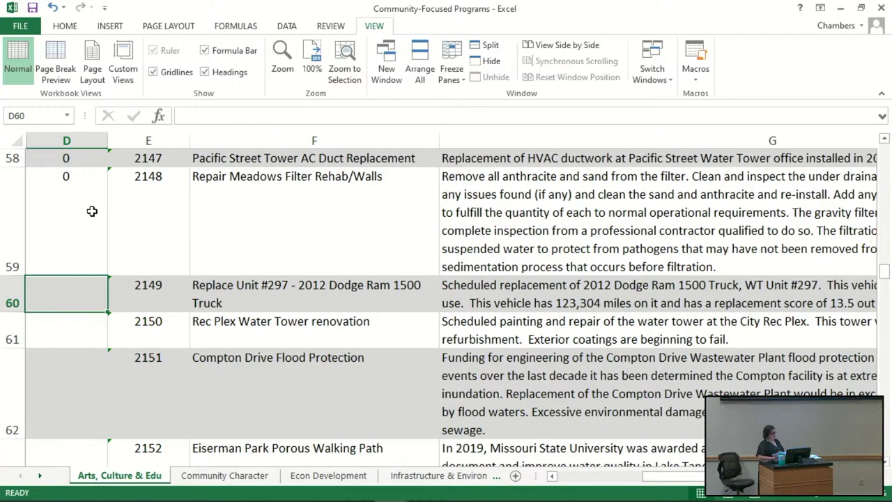
text(0)
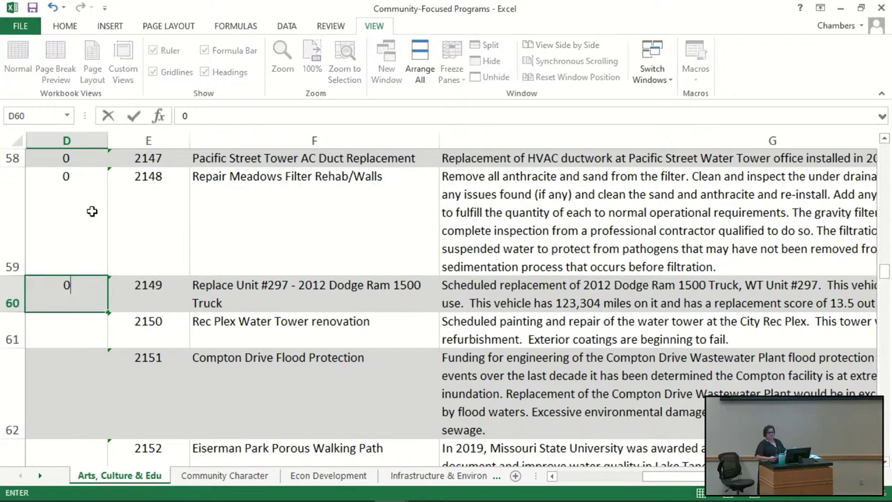
key(Return)
Enter 0 in D61 and D62 for Rec Plex Water Tower renovation and Compton Drive Flood Protection.
scroll(92, 211, down, 1)
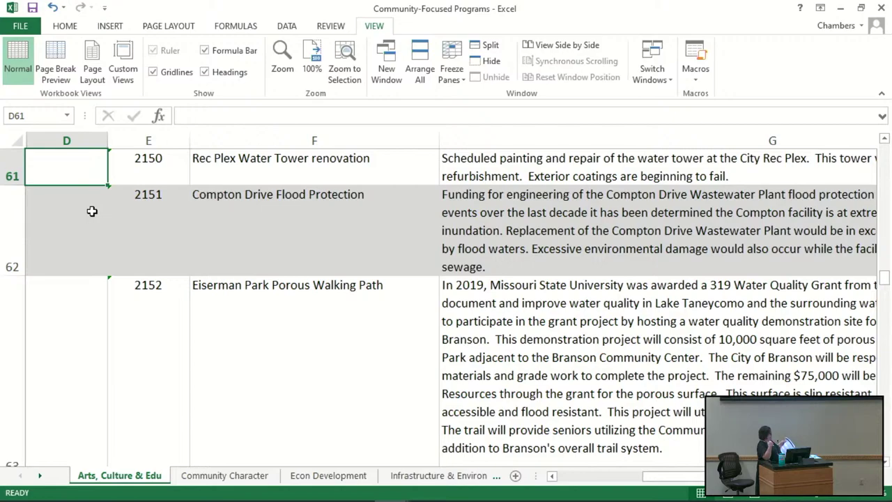
text(0)
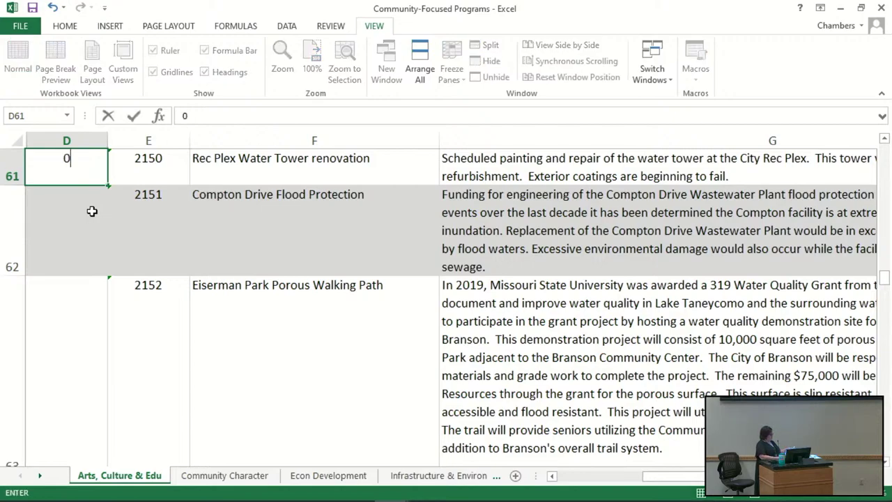
key(Return)
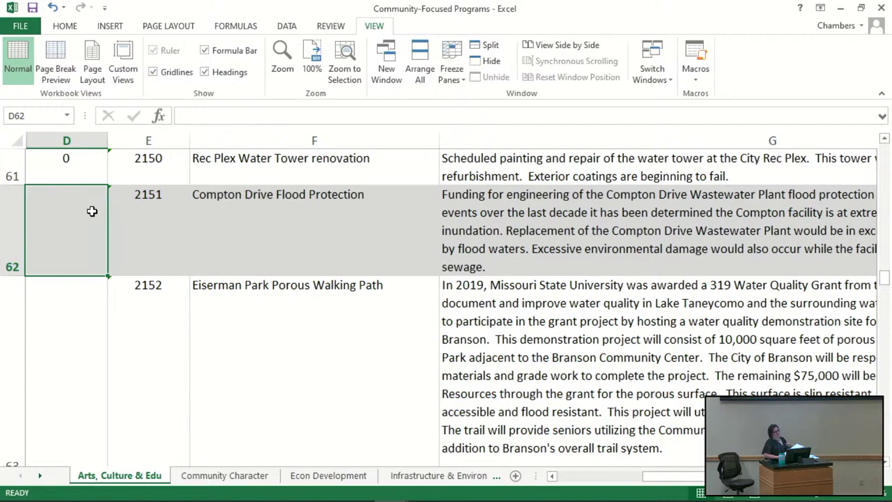
text(0)
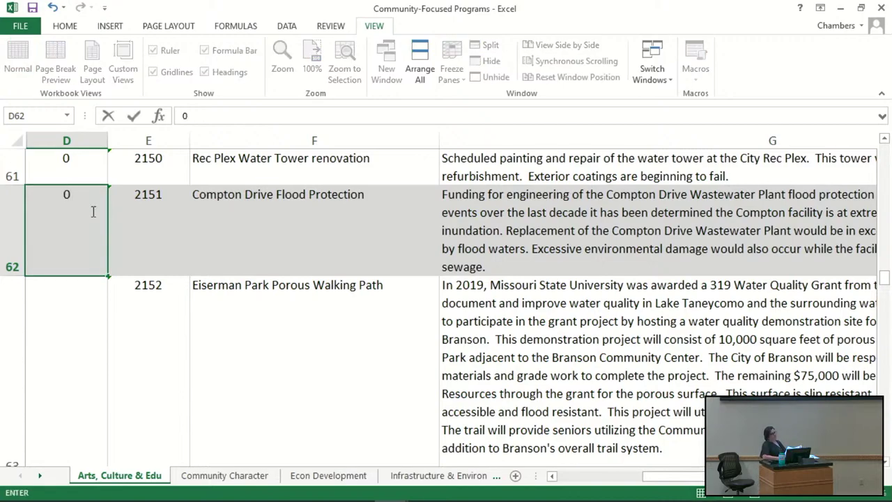
key(Return)
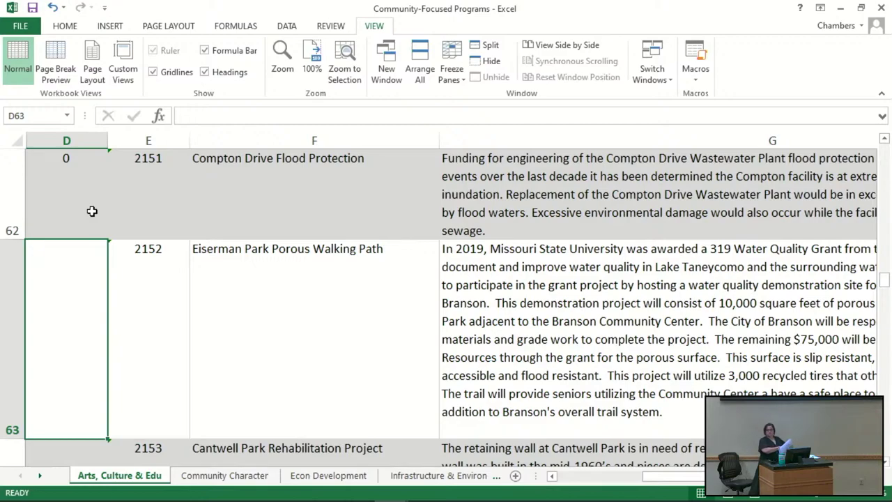
Enter 1 in D63 and D64 for Eiserman Park Porous Walking Path and Cantwell Park Rehabilitation Project.
text(1)
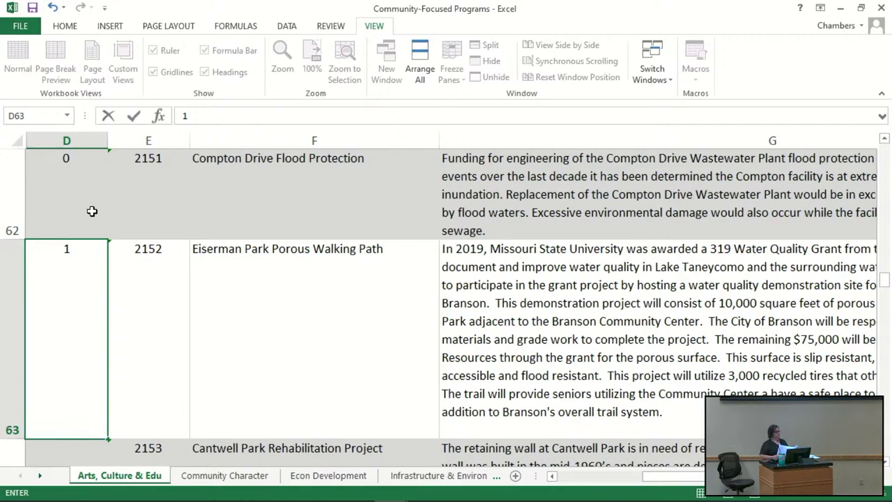
key(Return)
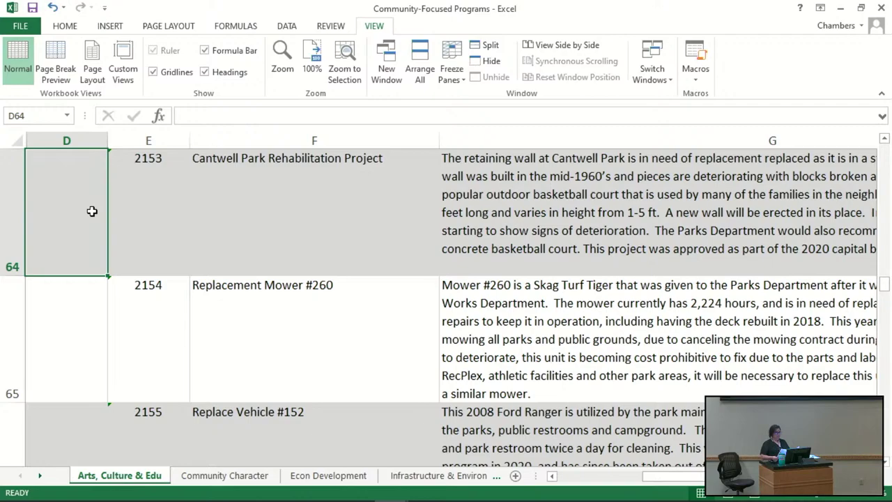
text(1)
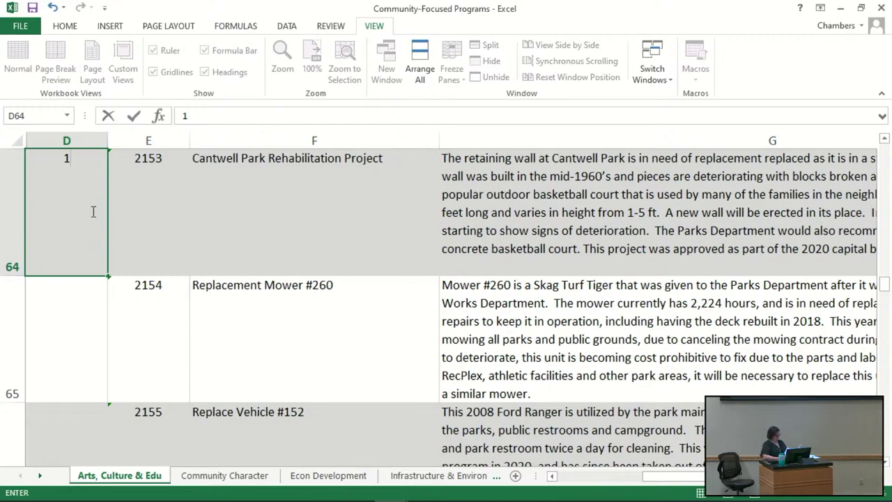
key(Return)
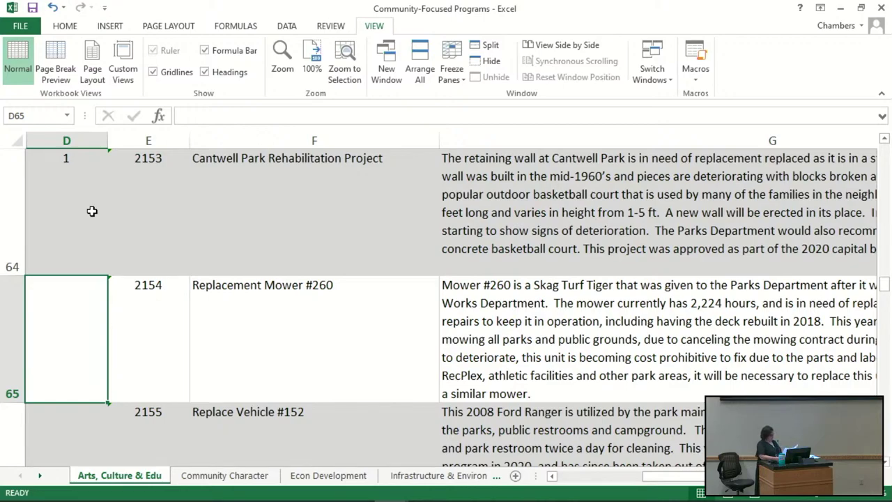
Enter 0 in D65 and D66 for Replacement Mower #260 and Replace Vehicle #152.
text(0)
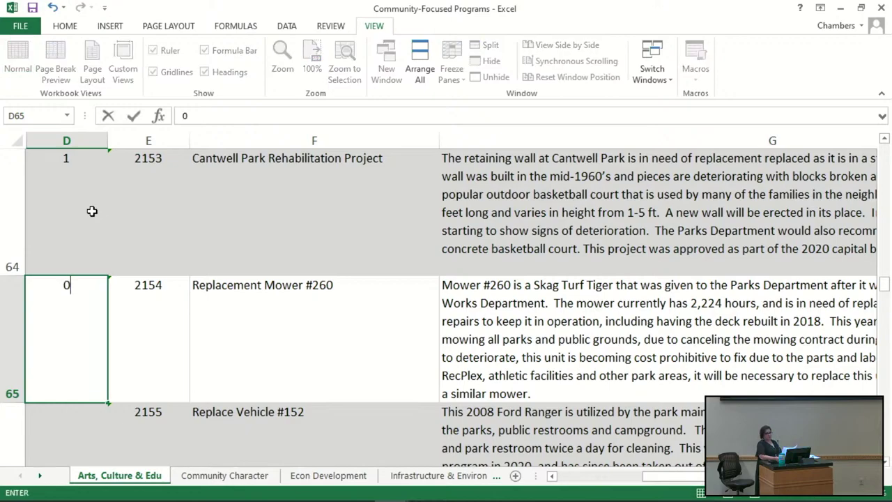
key(Return)
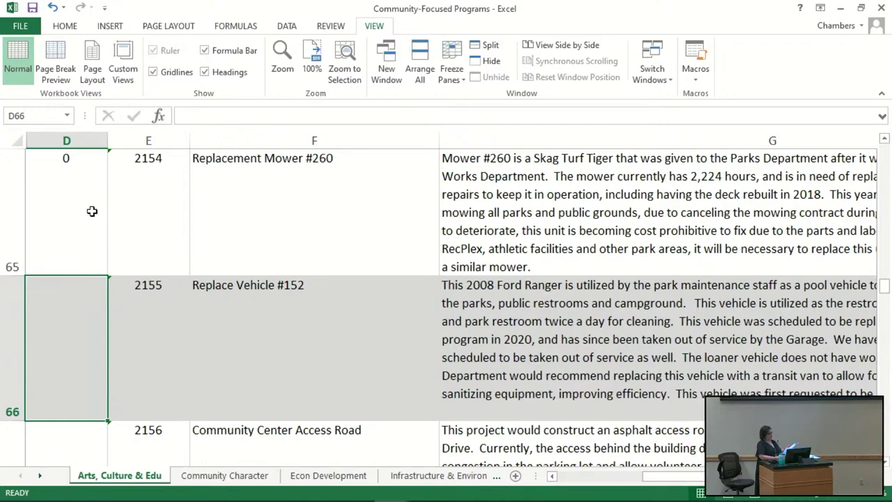
text(0)
key(Return)
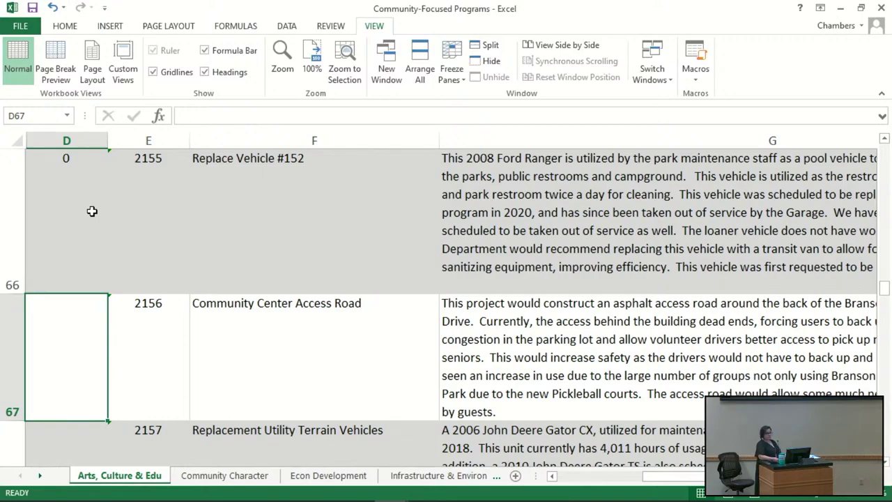
Read the full Community Center Access Road description in G67 and enter 1 as its score in D67.
key(Right)
key(Right)
key(Right)
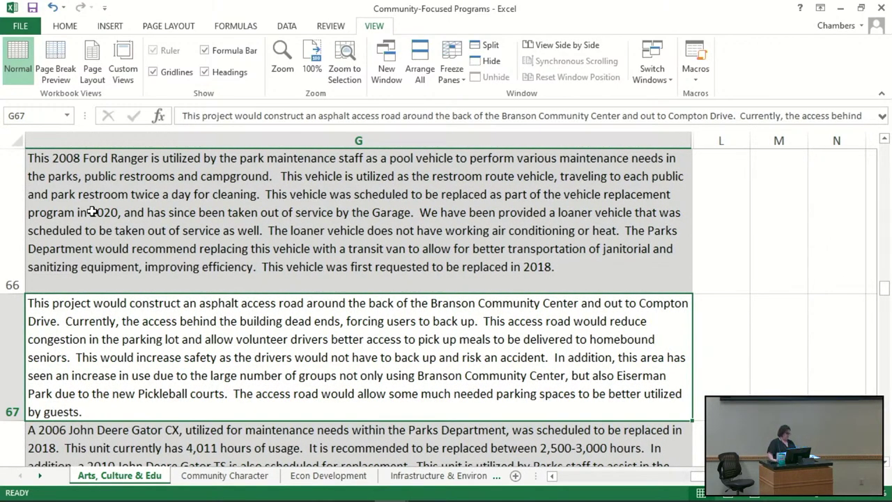
key(Left)
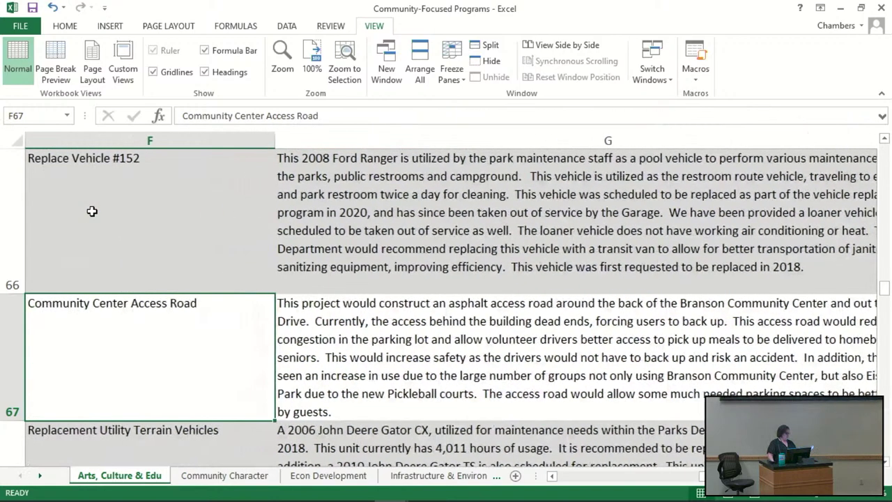
key(Left)
key(Left)
text(1)
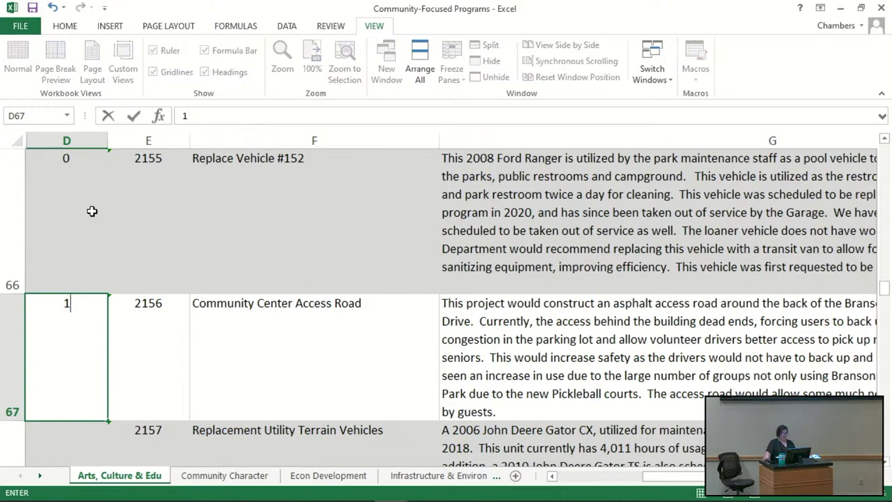
key(Return)
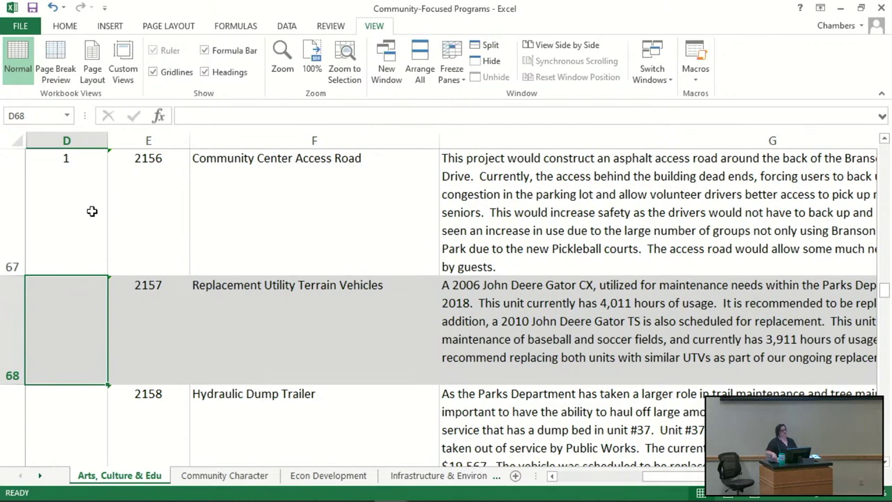
Enter 0 in D68 and D69 for Replacement Utility Terrain Vehicles and Hydraulic Dump Trailer.
text(0)
key(Return)
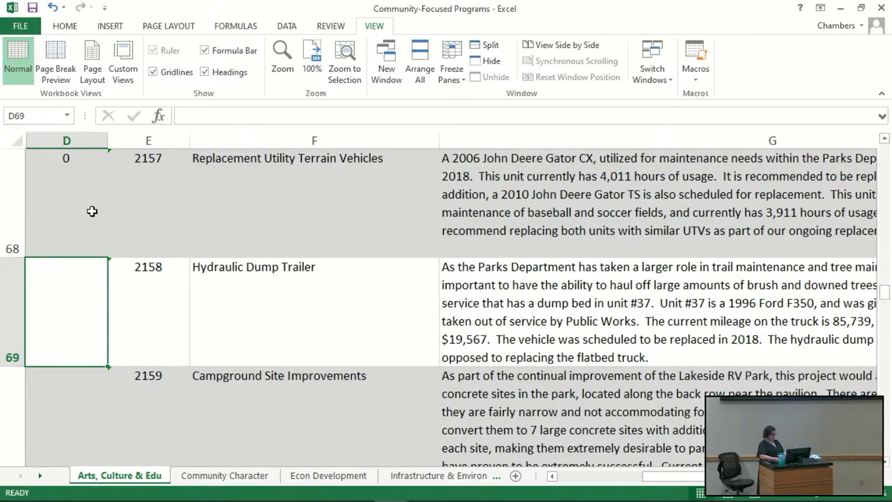
key(Down)
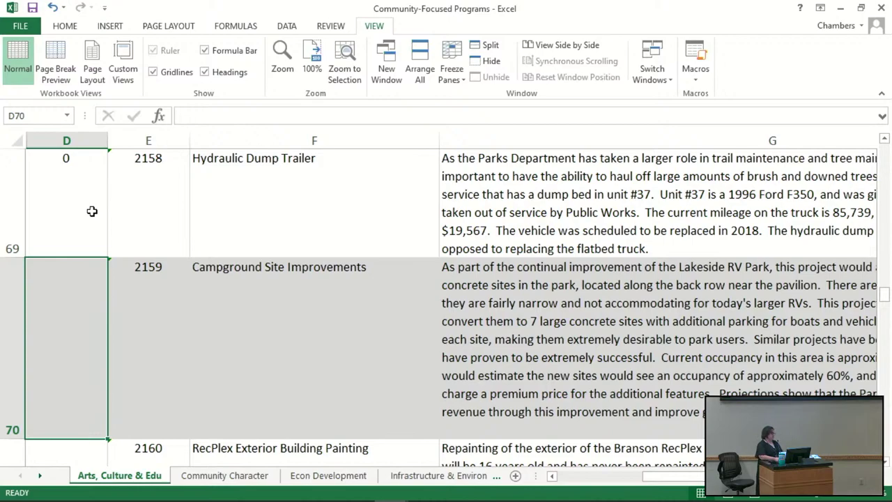
Read the full Campground Site Improvements description in G70 and enter 0 as its score in D70.
key(Right)
key(Right)
key(Right)
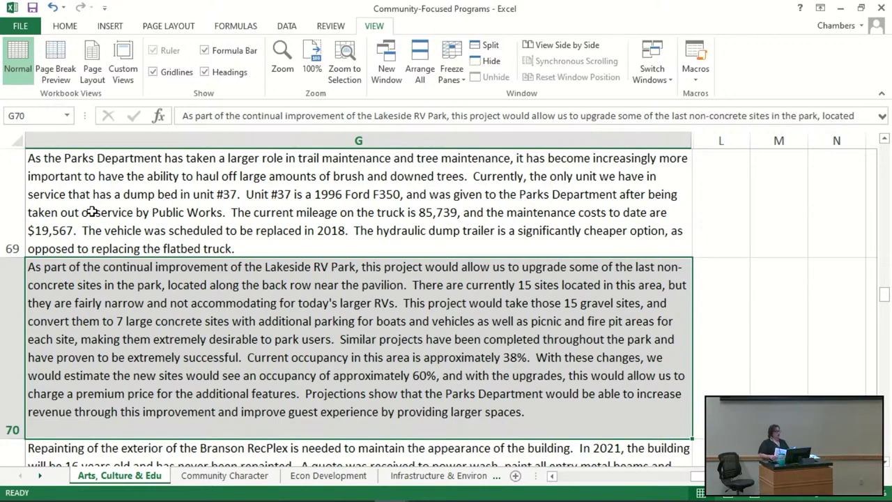
key(Left)
key(Left)
key(Left)
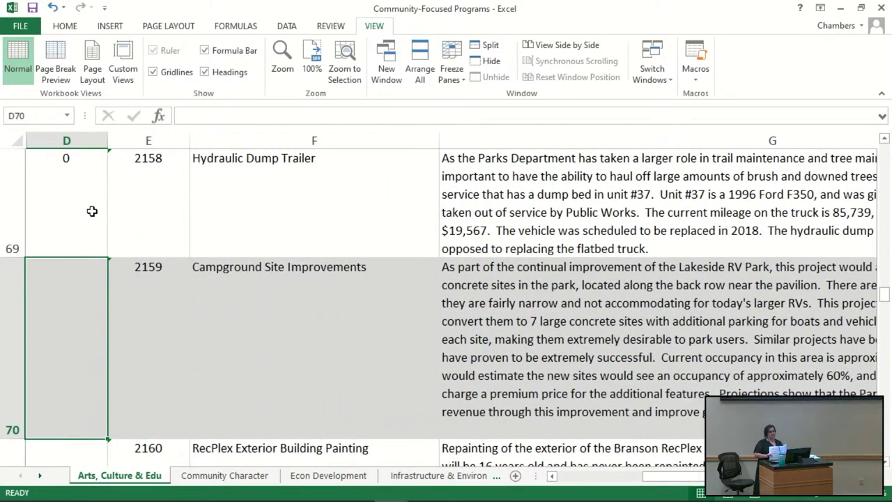
text(0)
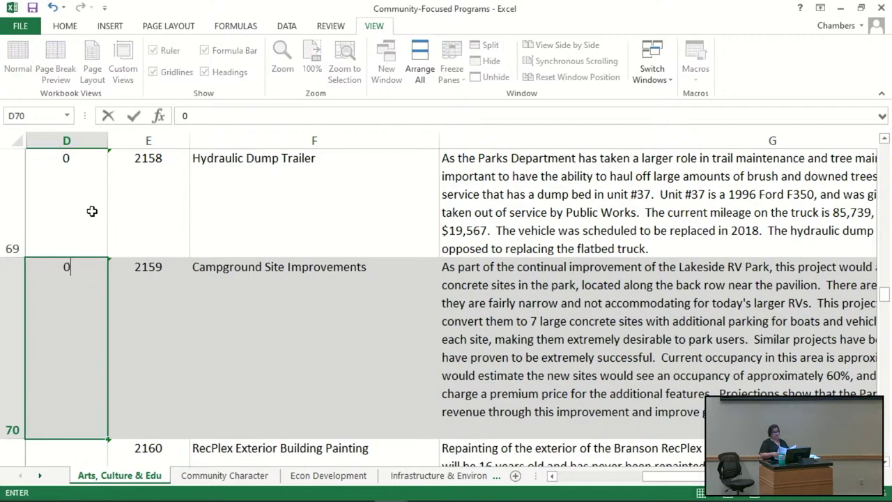
key(Return)
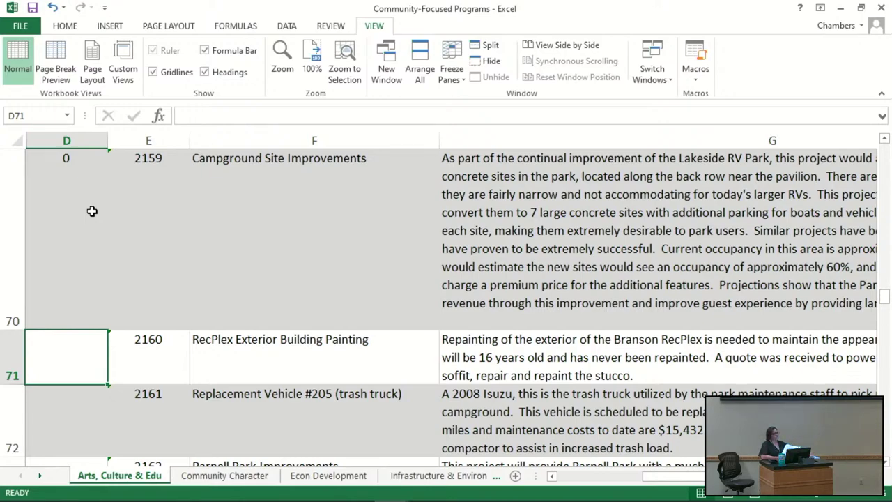
Review the RecPlex Exterior Building Painting details, then score it 1 in D71 and Replacement Vehicle #205 (trash truck) 0 in D72.
key(Right)
key(Right)
key(Right)
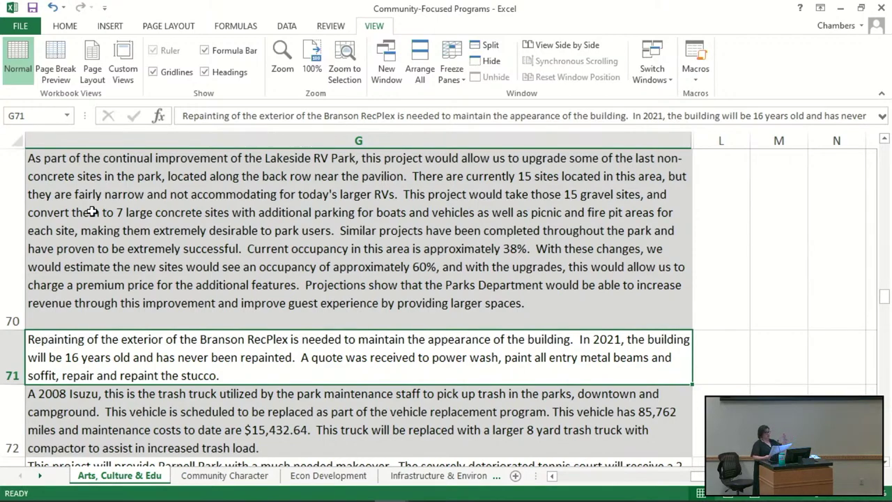
key(Left)
key(Left)
key(Left)
key(Left)
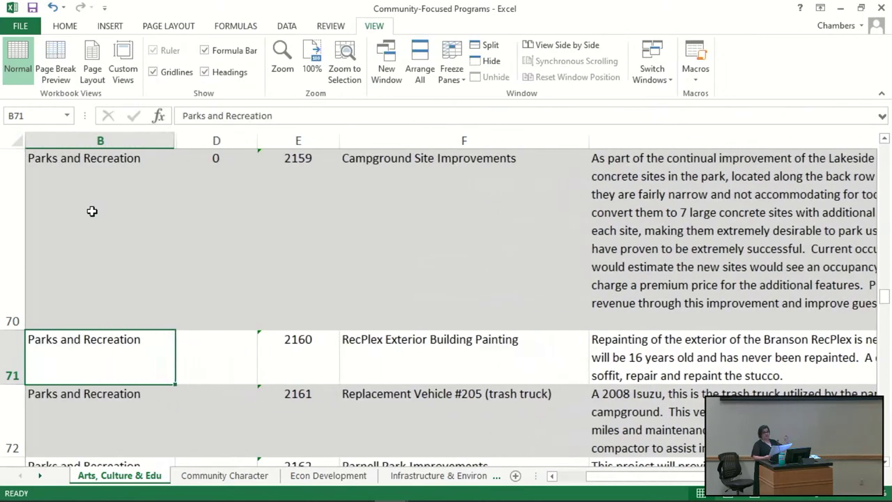
key(Left)
key(Right)
key(Right)
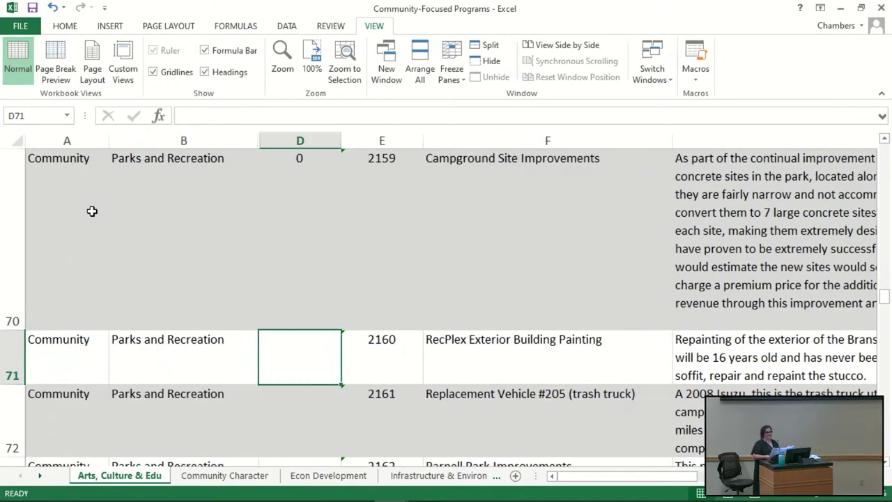
text(1)
key(Return)
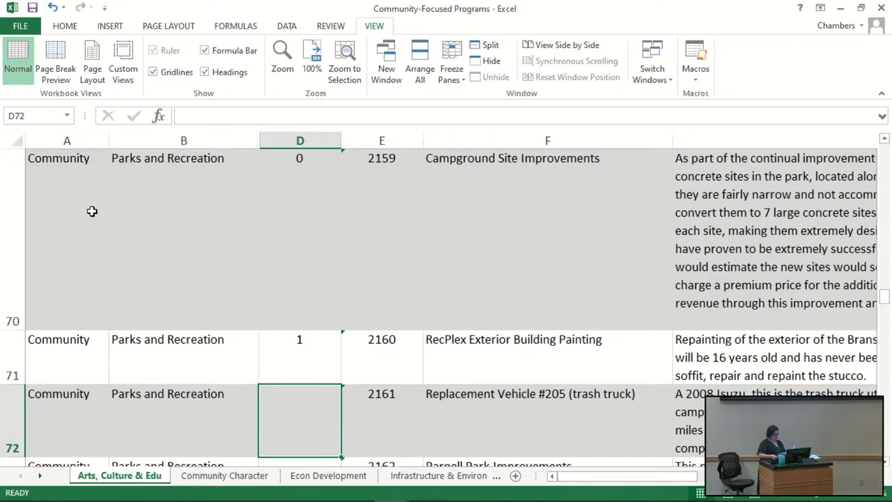
text(0)
key(Return)
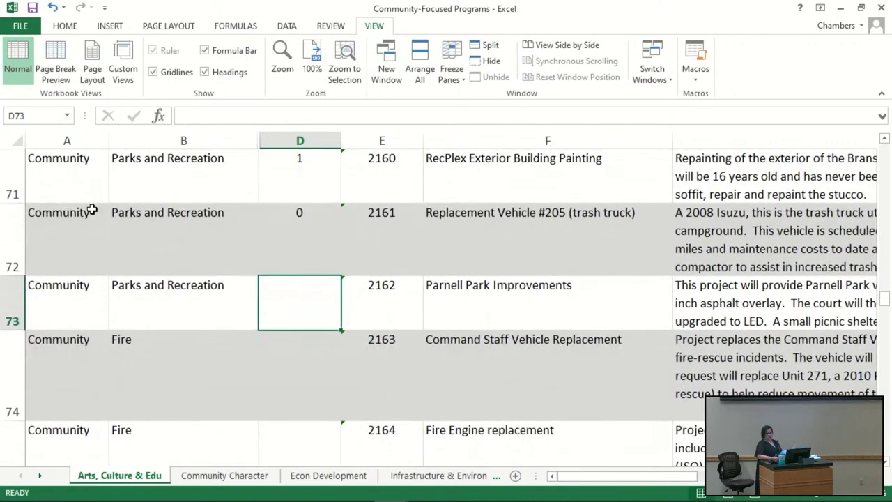
Read the full Parnell Park Improvements description in G73 and enter 1 as its score in D73.
key(Down)
key(Down)
key(Up)
key(Up)
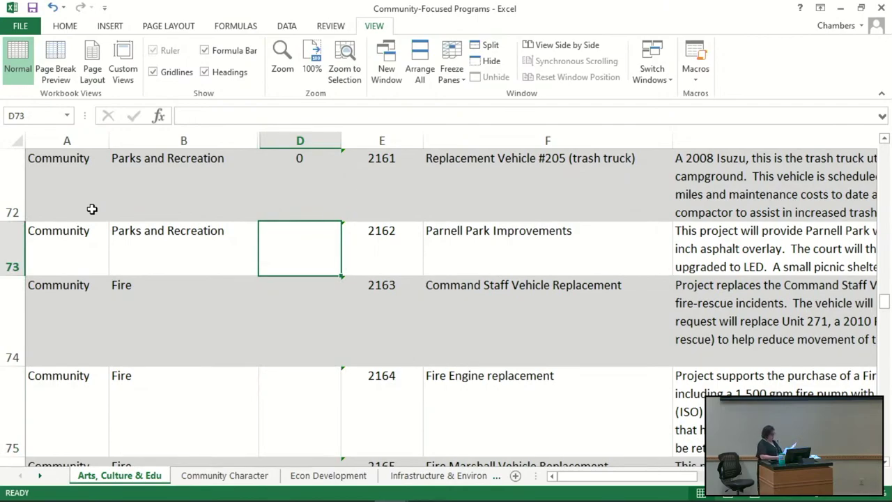
key(Right)
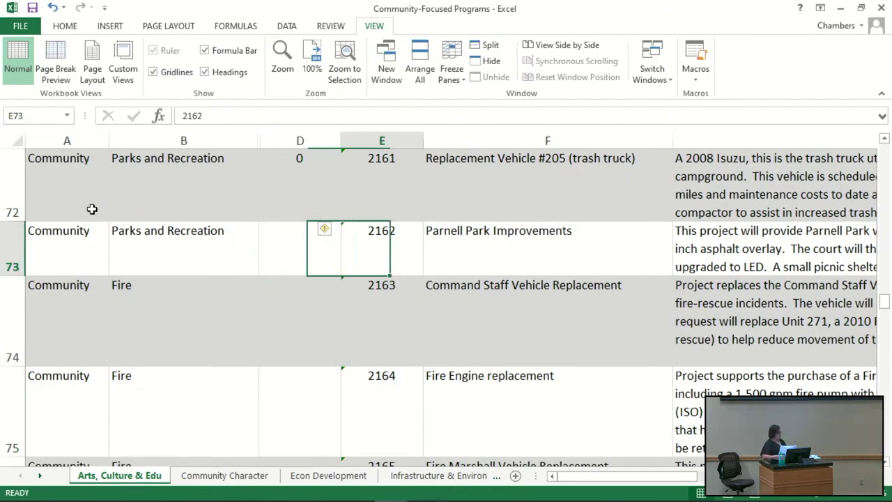
key(Right)
key(Right)
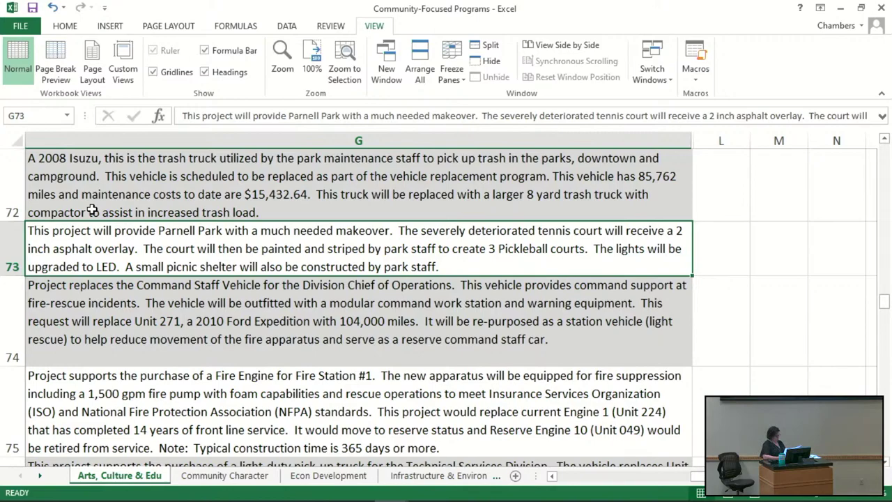
key(Left)
key(Left)
key(Left)
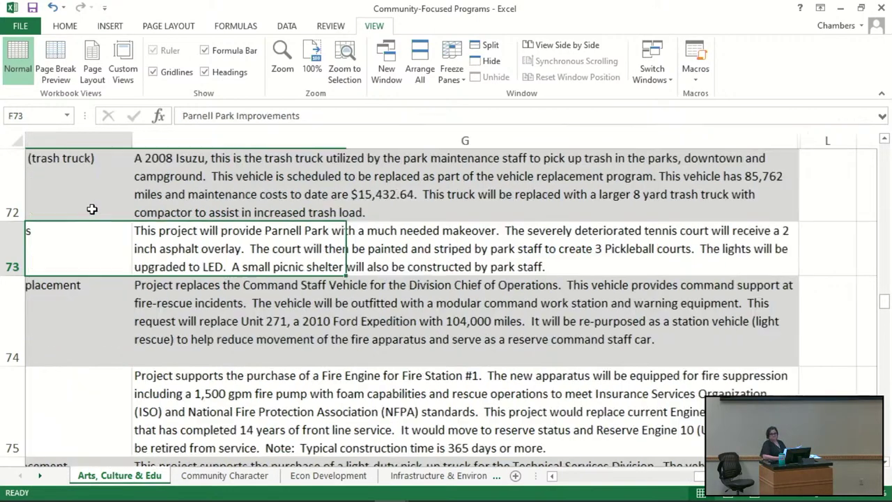
text(1)
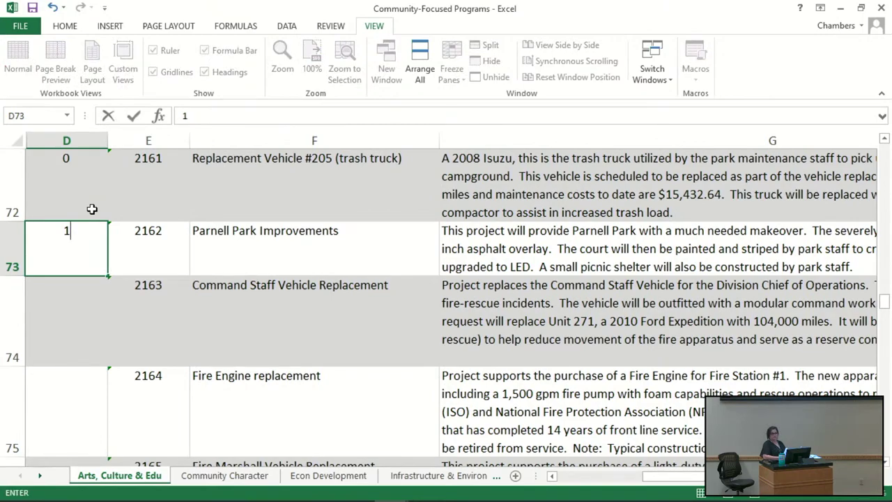
key(Return)
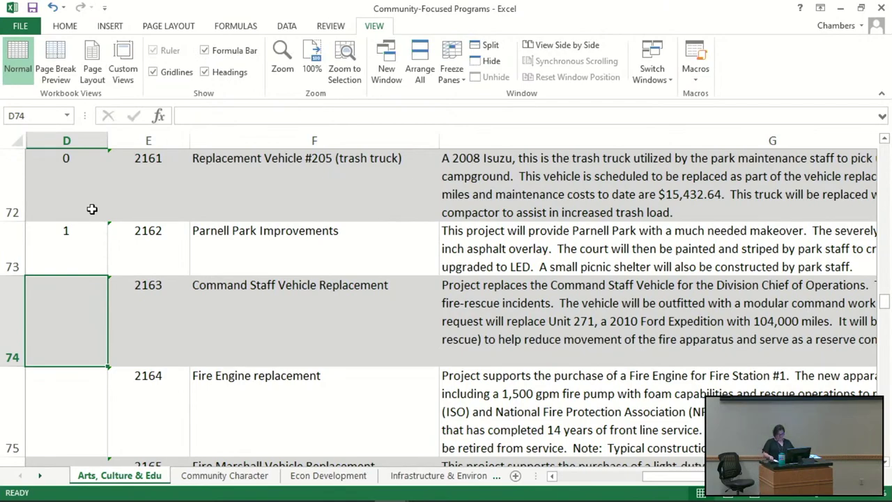
Enter 0 in D74, D75 and D76 for the Command Staff Vehicle, Fire Engine and Fire Marshall Vehicle replacements.
text(0)
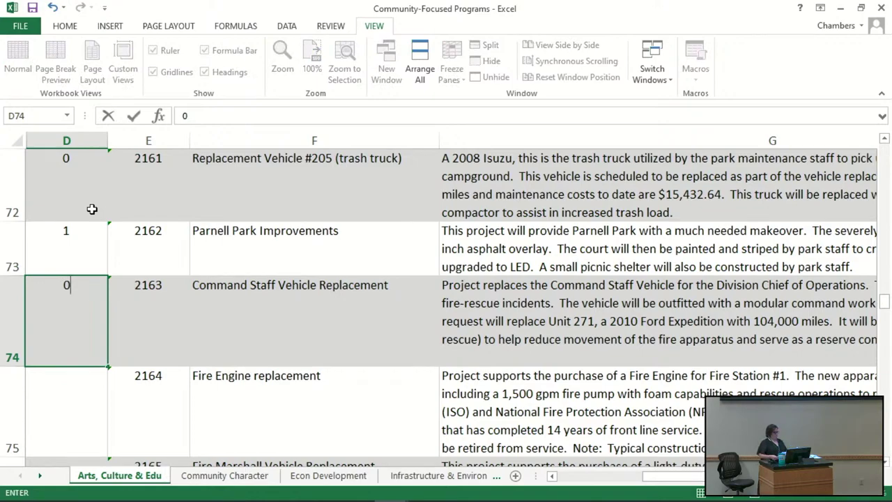
key(Return)
text(0)
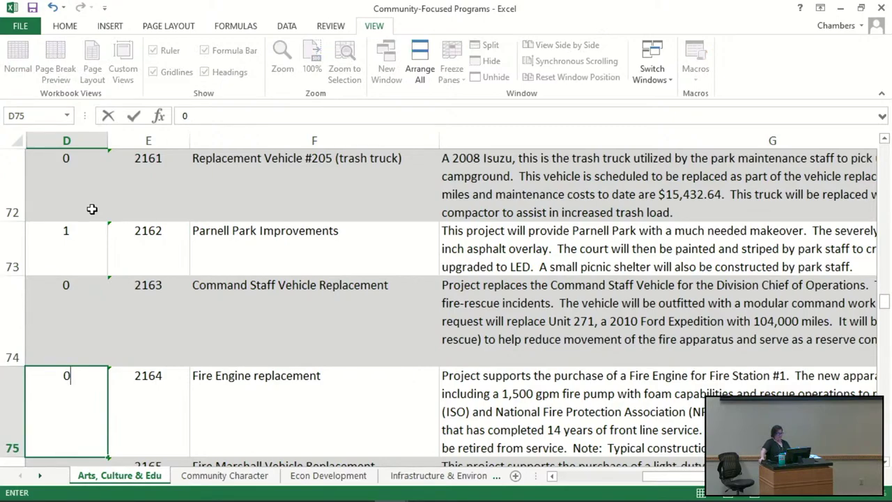
key(Return)
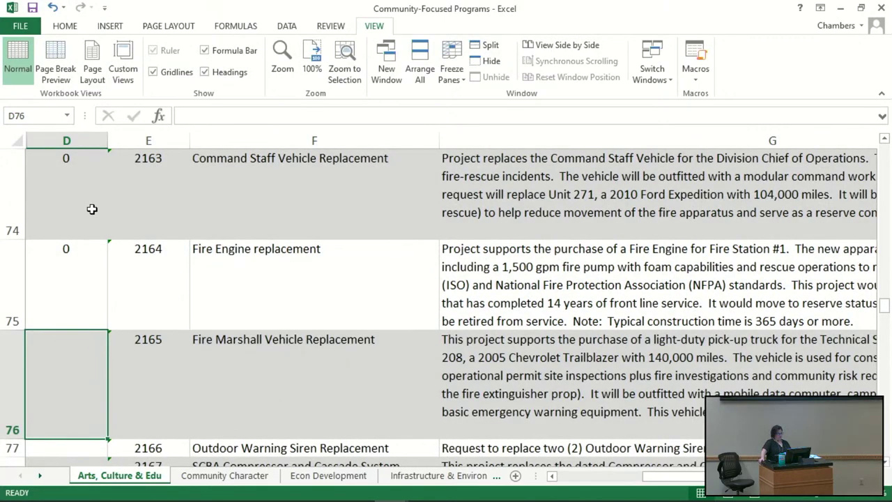
text(0)
key(Return)
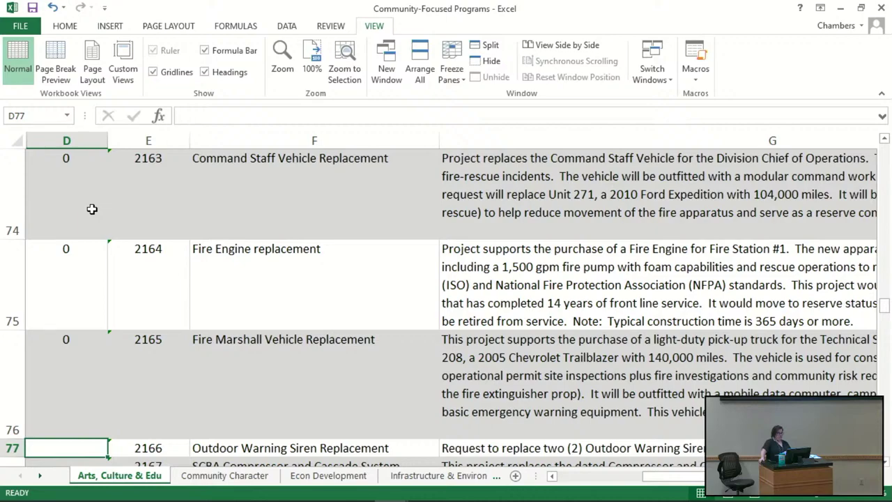
Enter 0 in D77 and D78 for Outdoor Warning Siren Replacement and SCBA Compressor and Cascade System.
text(0)
key(Return)
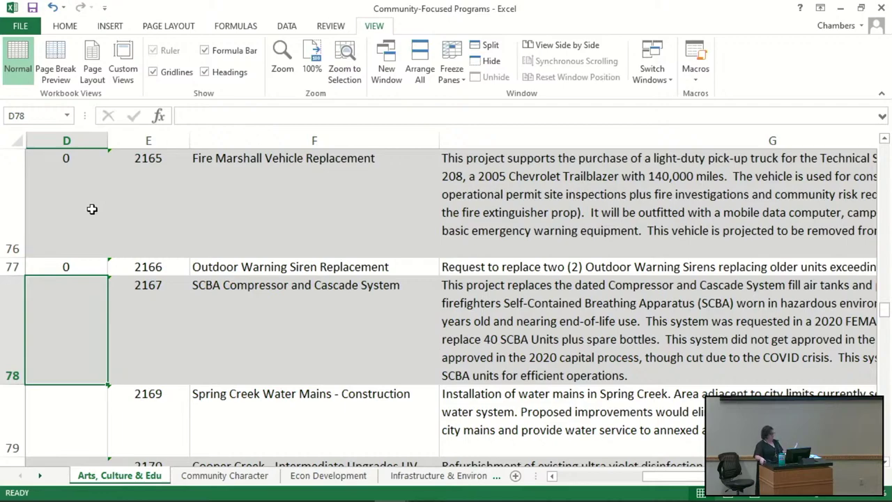
text(0)
key(Return)
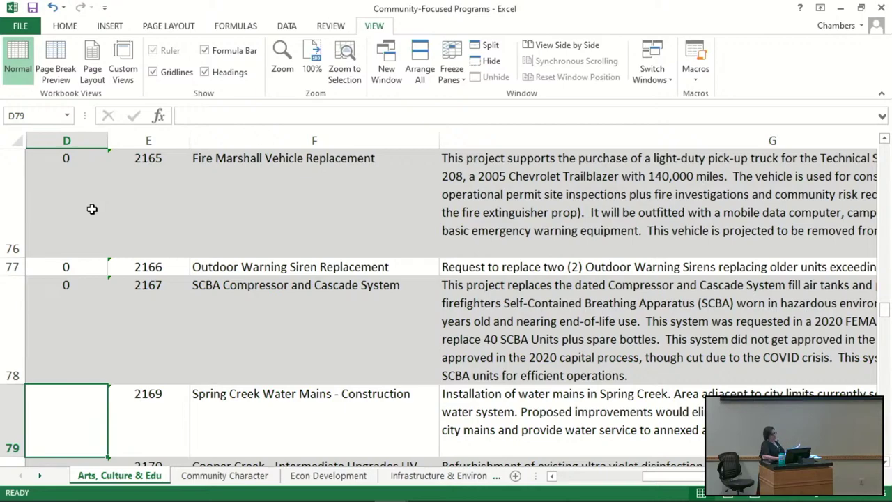
Enter 0 in D79 and D80 for Spring Creek Water Mains - Construction and the Cooper Creek UV Refurbishment.
text(0)
key(Return)
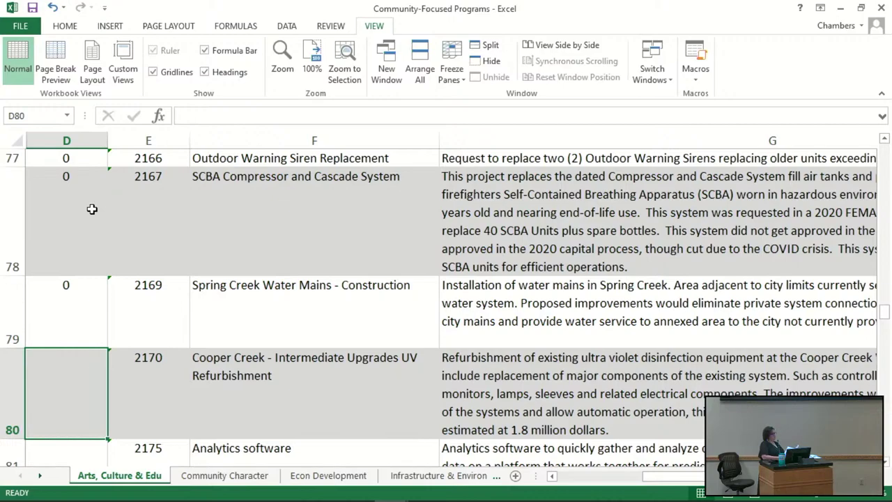
text(0)
key(Return)
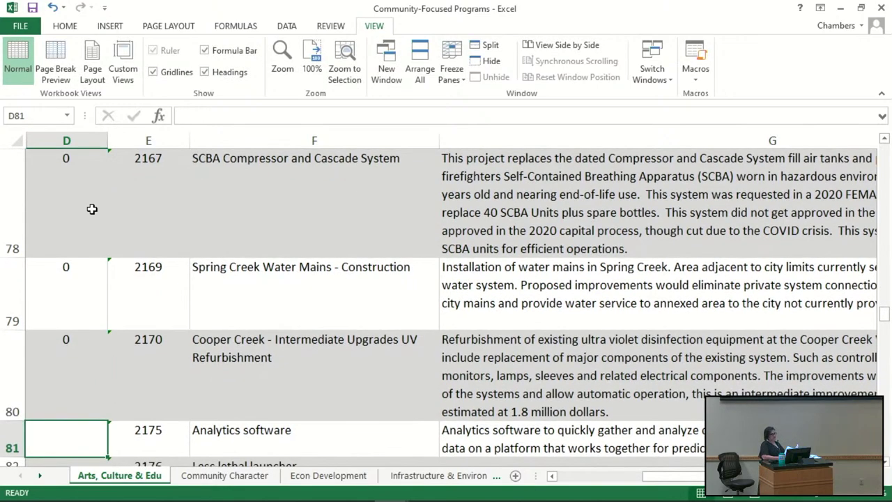
Score Analytics software and Less lethal launcher 0 in D81 and D82.
scroll(91, 210, down, 1)
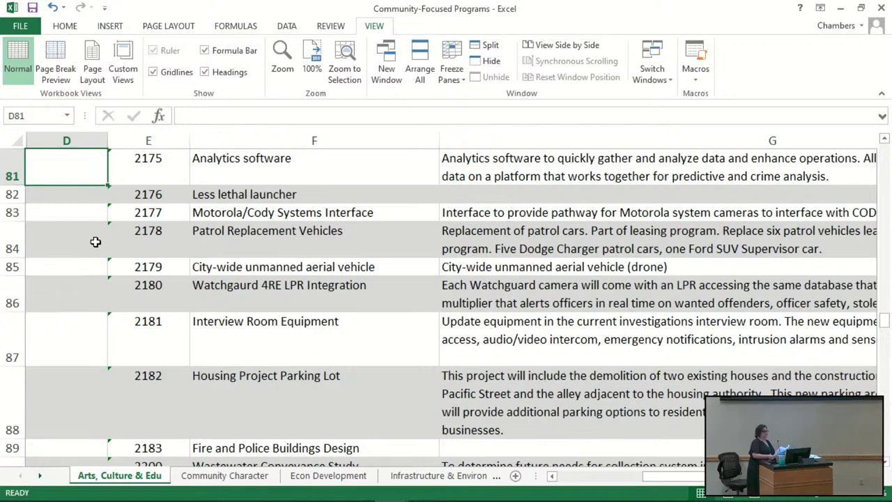
text(0)
key(Return)
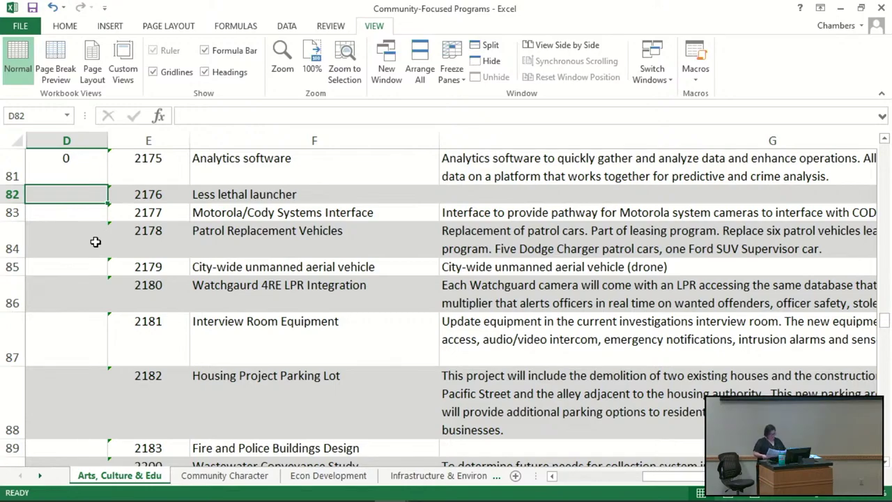
text(0)
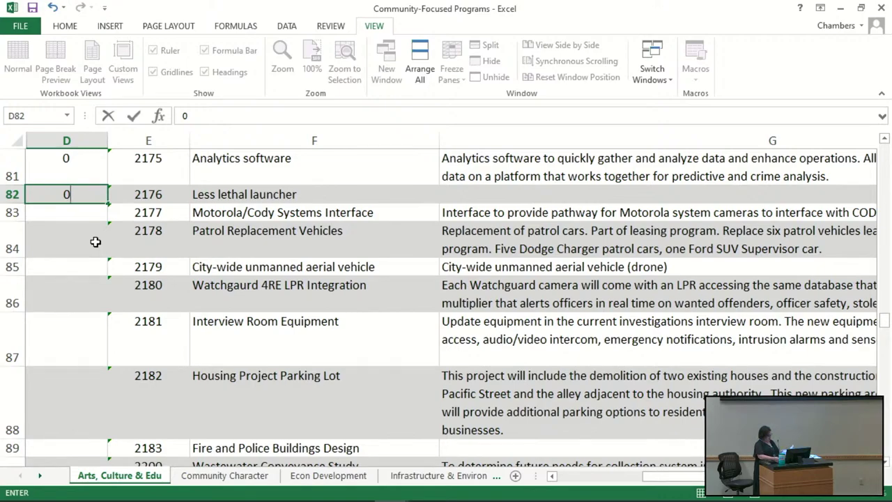
key(Return)
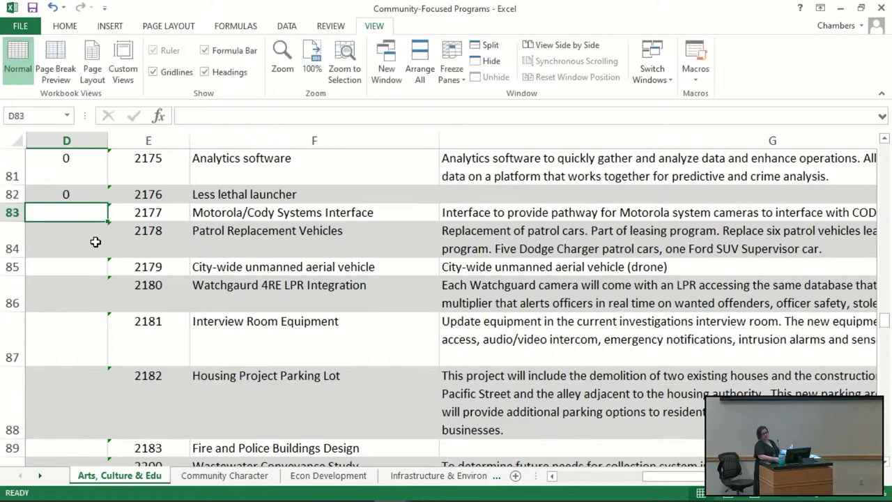
key(Up)
key(Down)
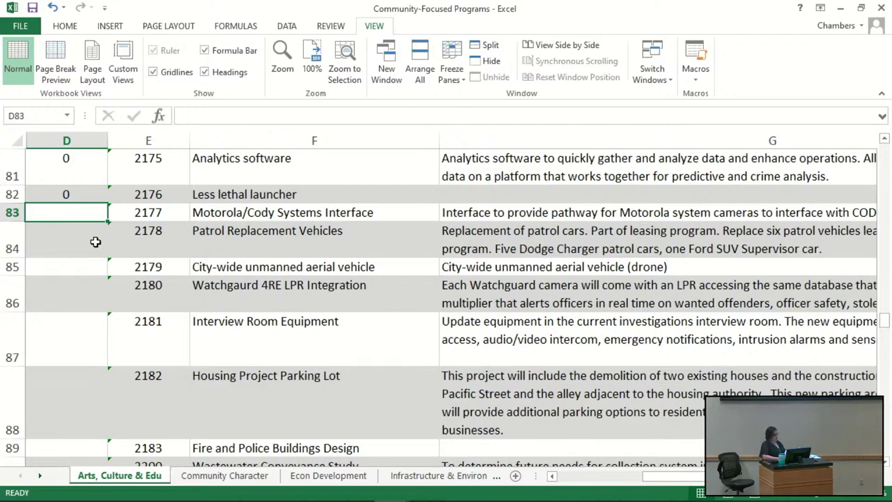
Enter 0 in D83, D84 and D85 for Motorola/Cody Systems Interface, Patrol Replacement Vehicles and City-wide unmanned aerial vehicle.
text(0)
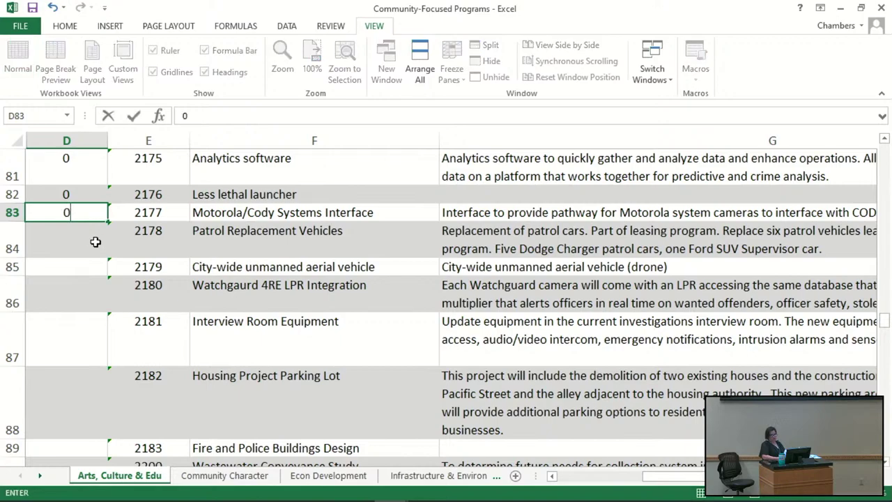
key(Return)
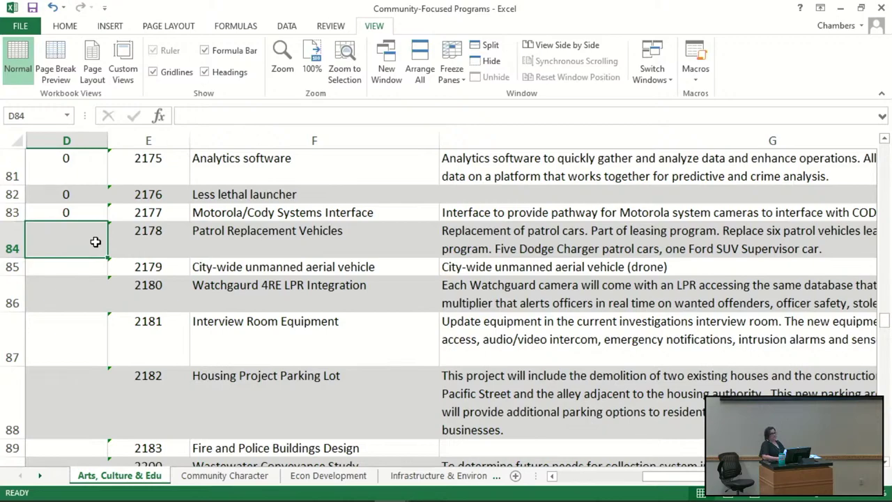
text(0)
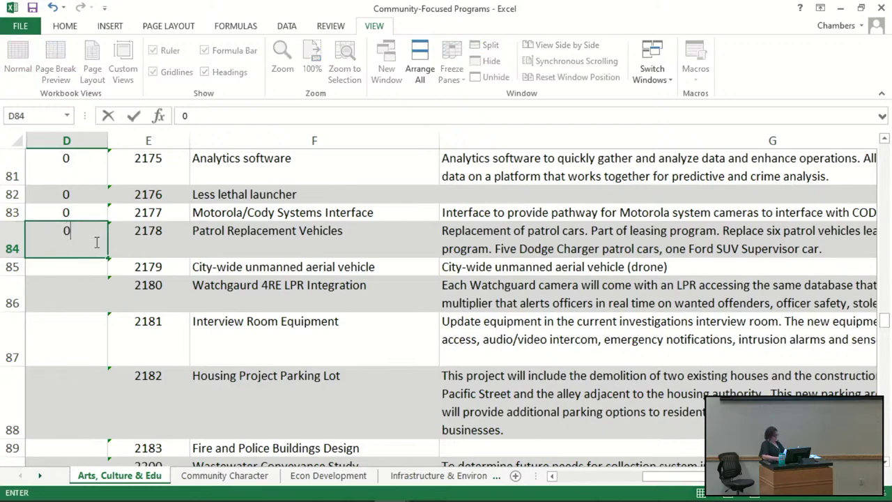
key(Return)
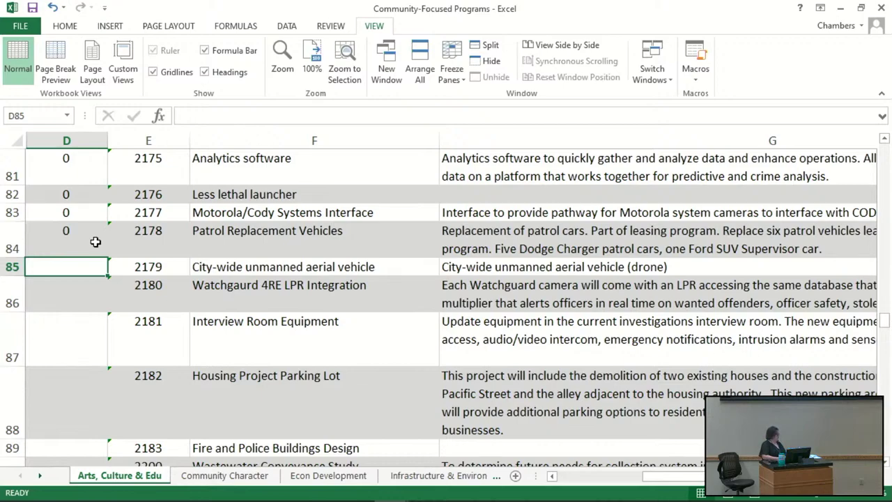
text(0)
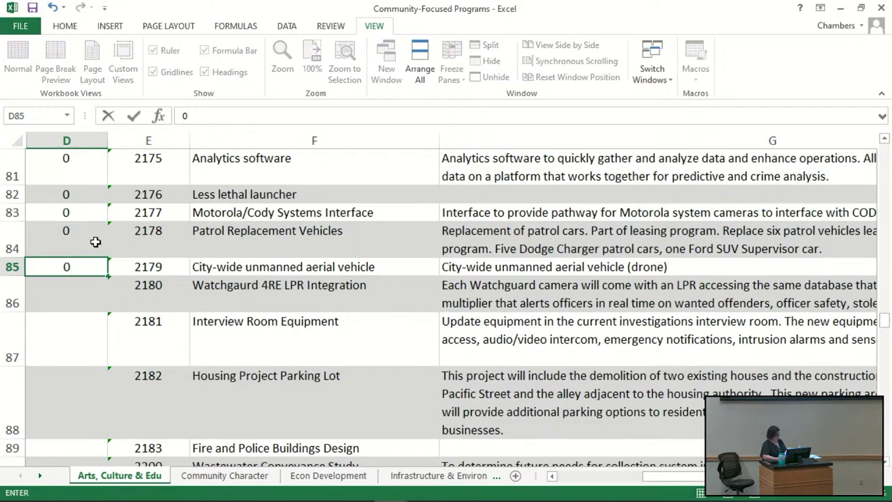
key(Return)
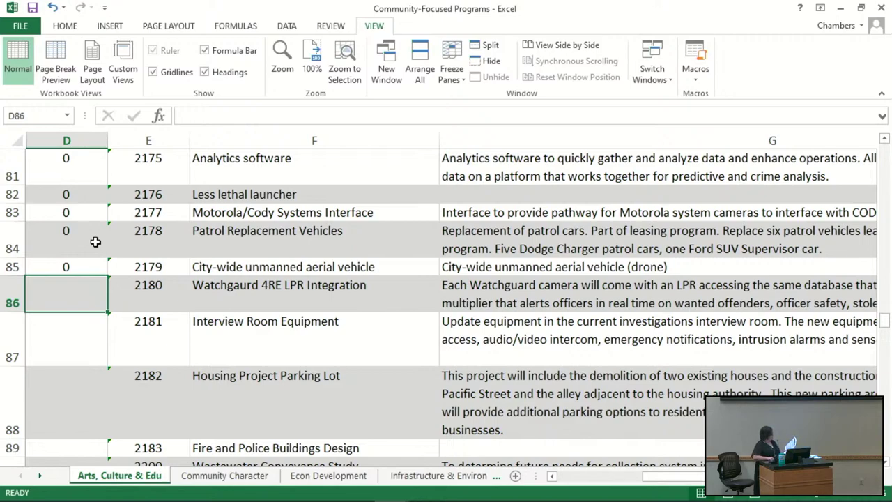
Read the full Watchgaurd 4RE LPR Integration description in G86 and enter 0 as its score in D86.
key(Right)
key(Right)
key(Right)
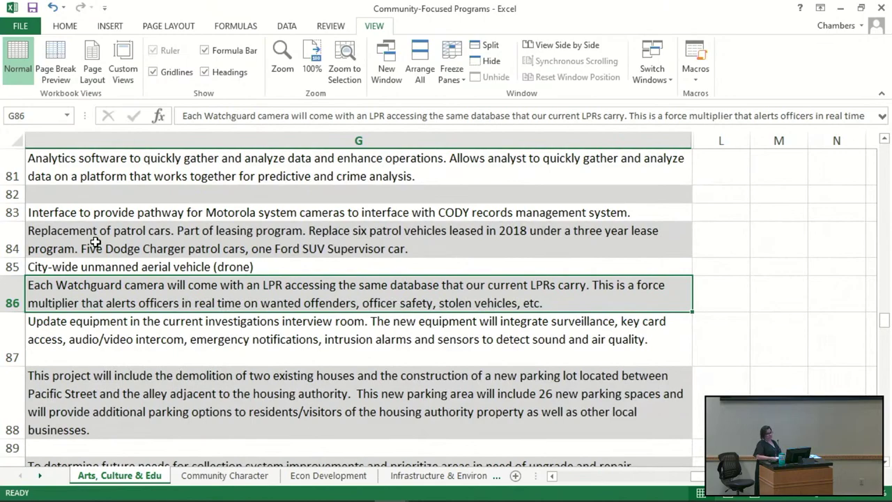
key(Left)
key(Left)
key(Left)
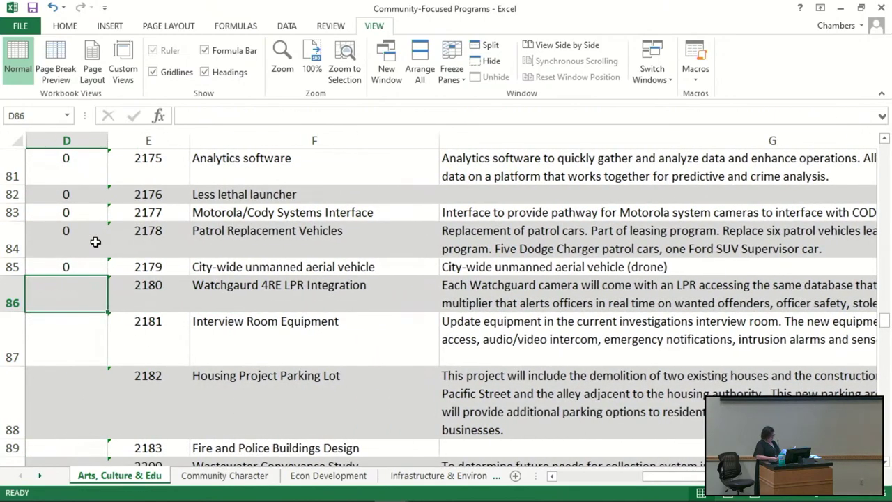
key(Down)
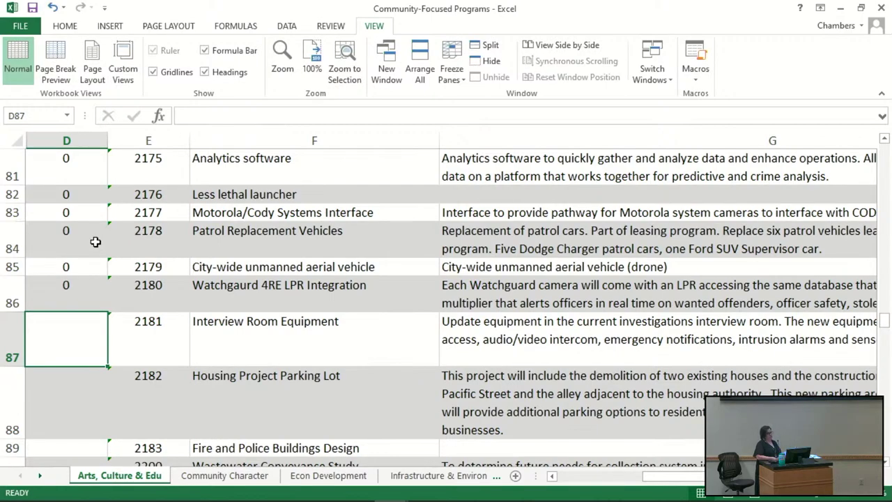
Score Interview Room Equipment 0 in D87 and Housing Project Parking Lot 1 in D88.
text(0)
key(Return)
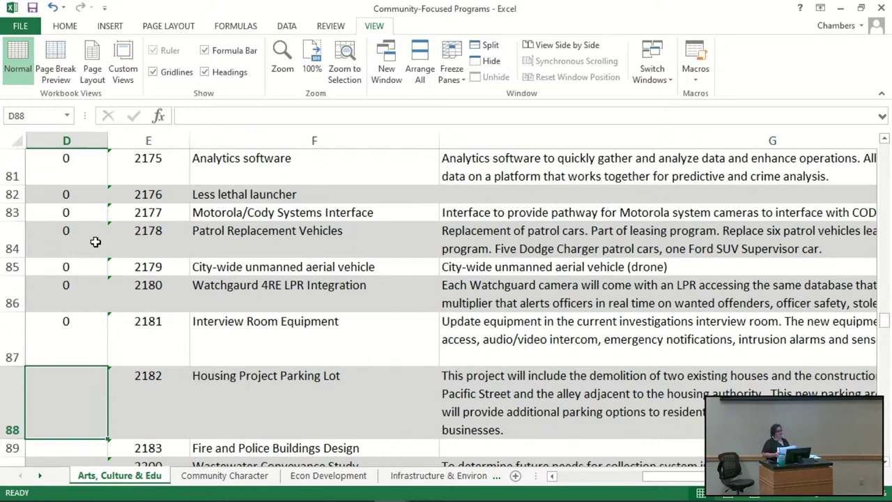
text(1)
key(Return)
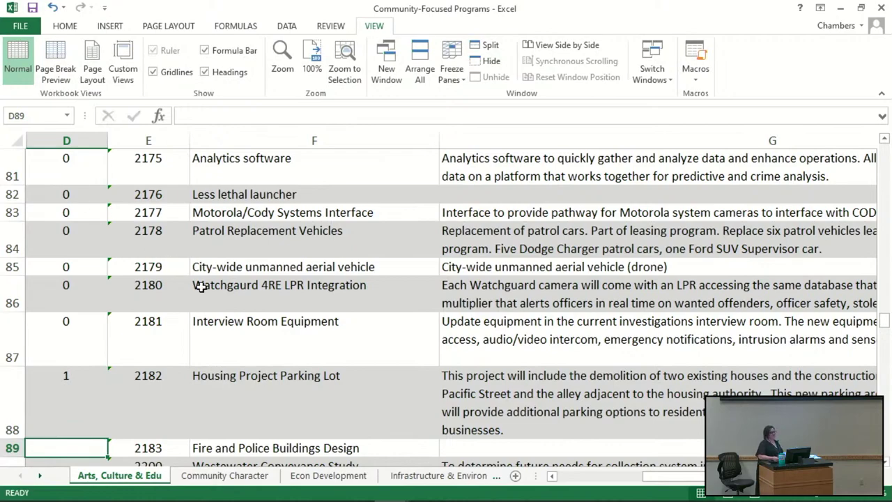
Enter 0 in D89, D90 and D91 for Fire and Police Buildings Design, Wastewater Conveyance Study and Water Master Plan Update.
scroll(201, 286, down, 2)
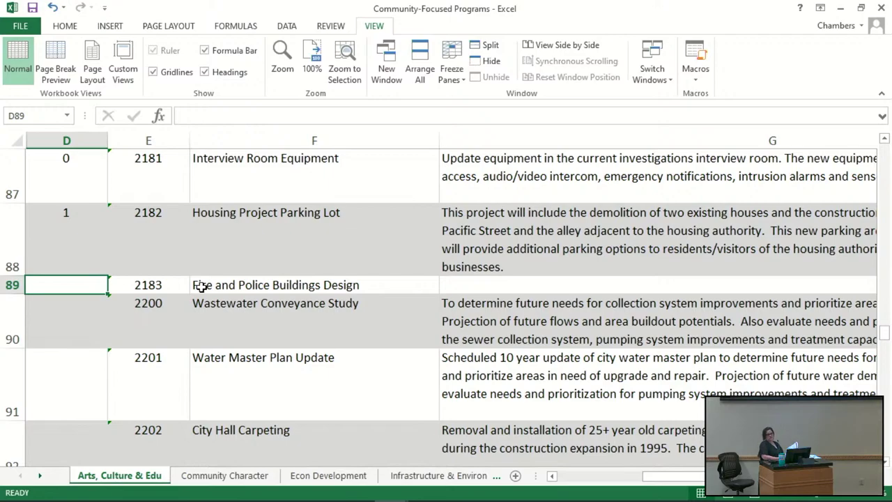
text(0)
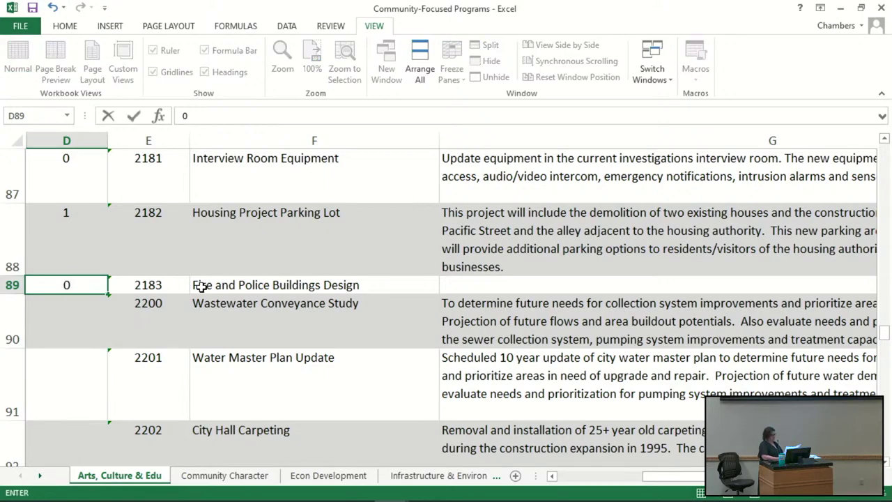
key(Return)
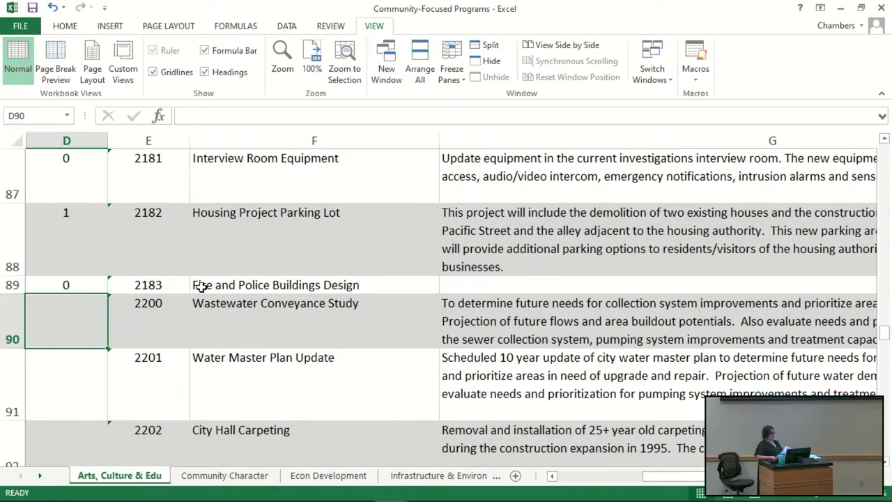
text(0)
key(Return)
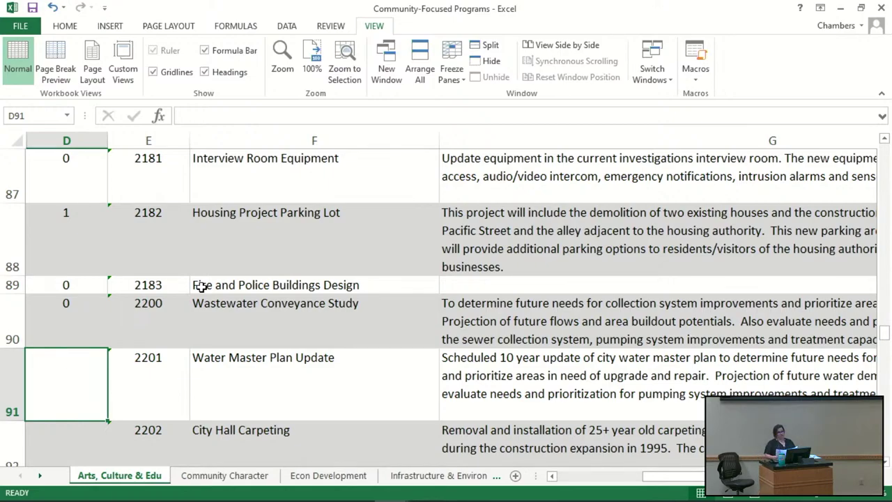
text(0)
key(Return)
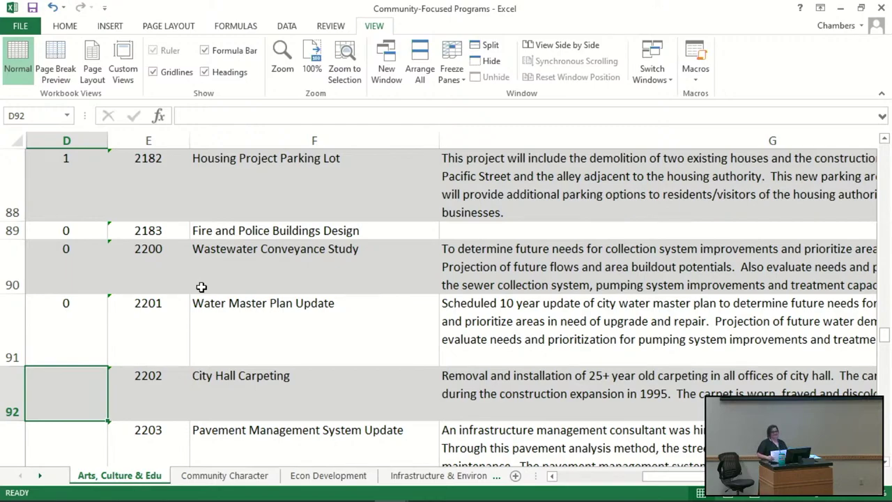
Enter 0 in D92, D93 and D94 for City Hall Carpeting, Pavement Management System Update and the 2008 Ford F350 Unit #154 replacement.
text(0)
key(Return)
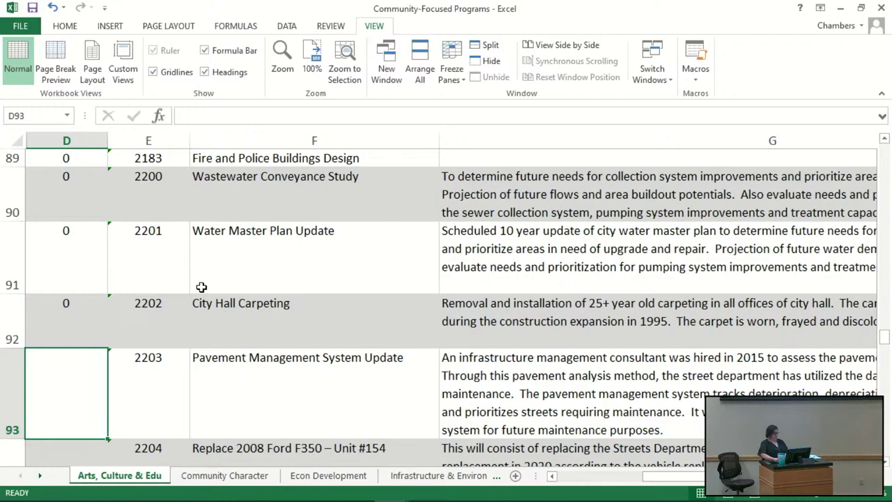
text(0)
key(Return)
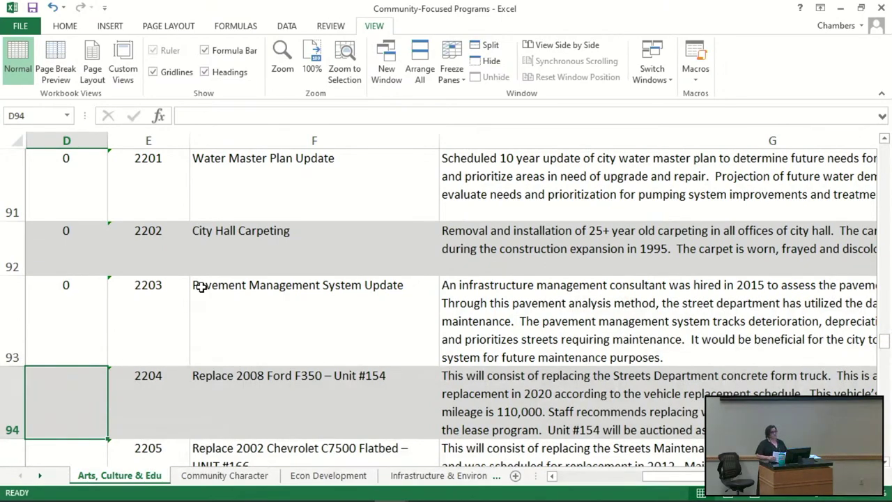
text(0)
key(Return)
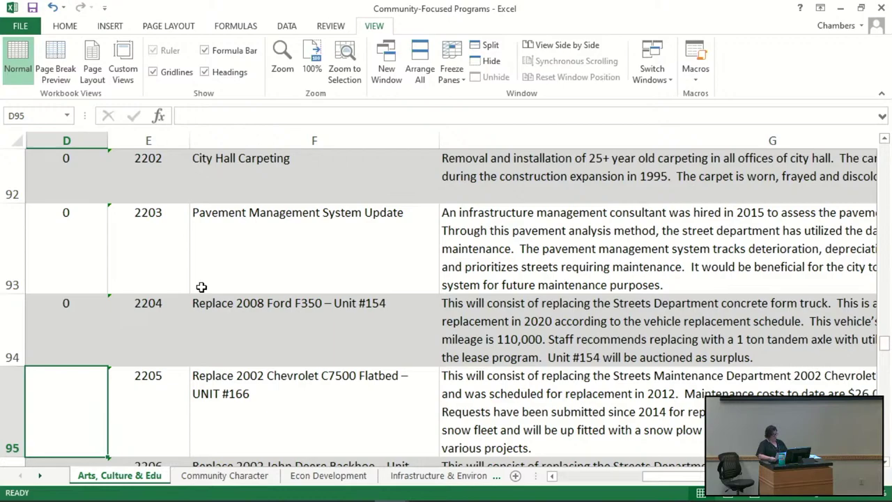
Enter 0 in D95 and D96 for the 2002 Chevrolet C7500 Flatbed and 2002 John Deere Backhoe replacements.
text(0)
key(Return)
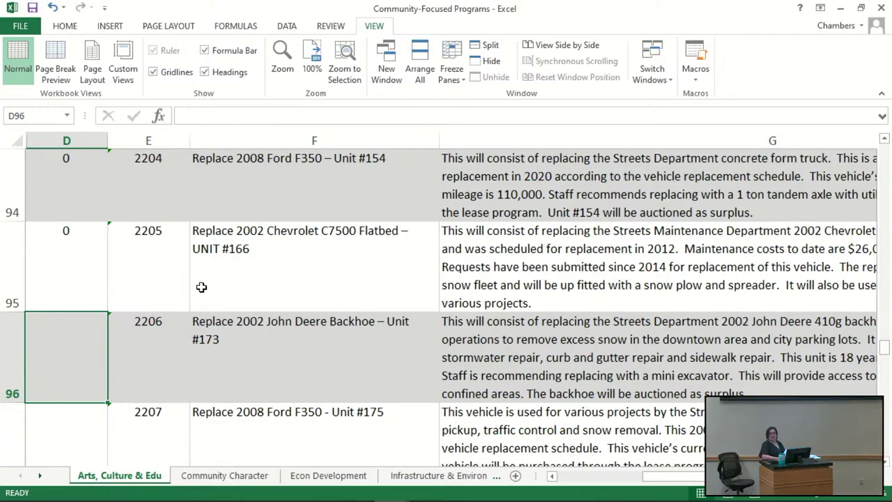
text(0)
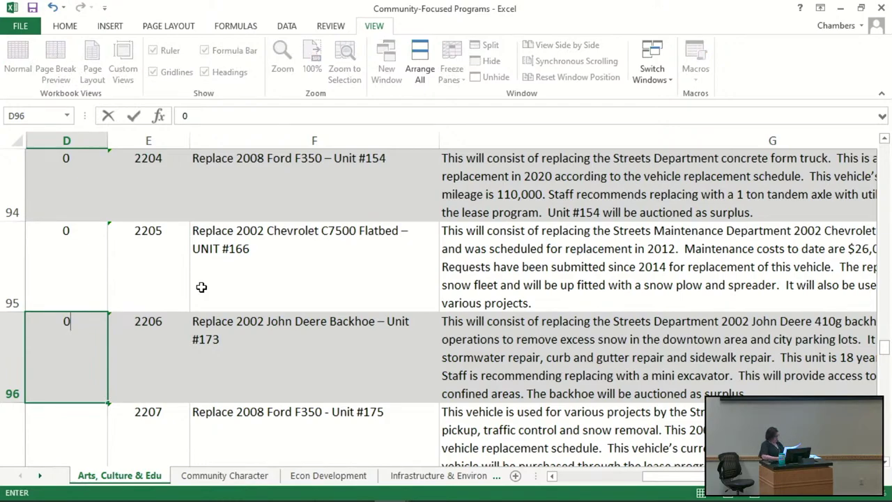
text(0)
key(Return)
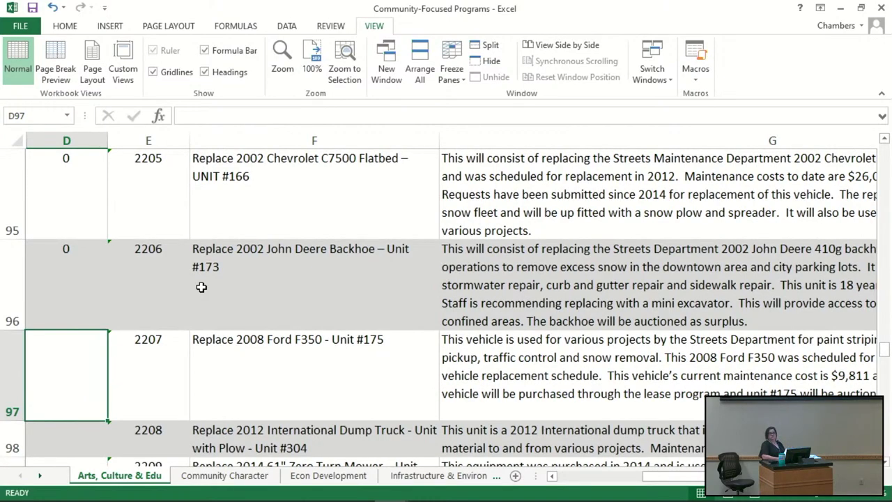
Enter 0 in D97, D98 and D99 for the 2008 Ford F350 Unit #175, 2012 International Dump Truck and 2014 Zero Turn Mower replacements.
text(00)
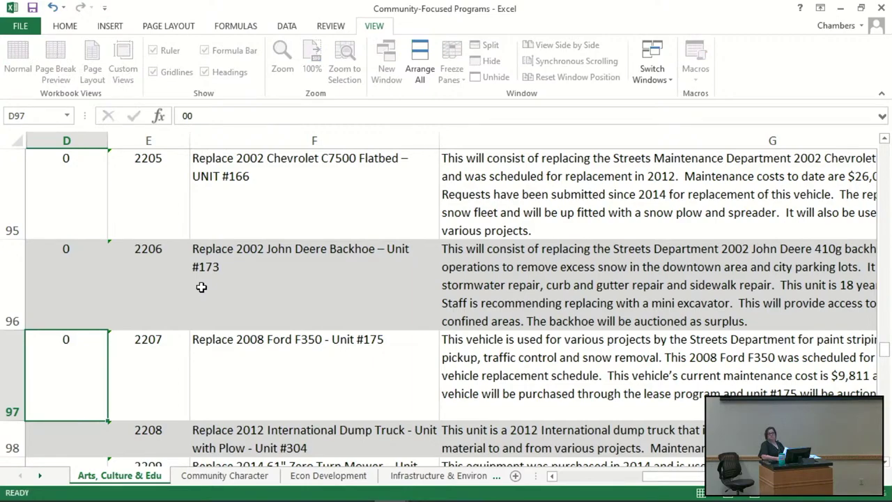
key(Return)
text(0)
key(Return)
text(0)
key(Return)
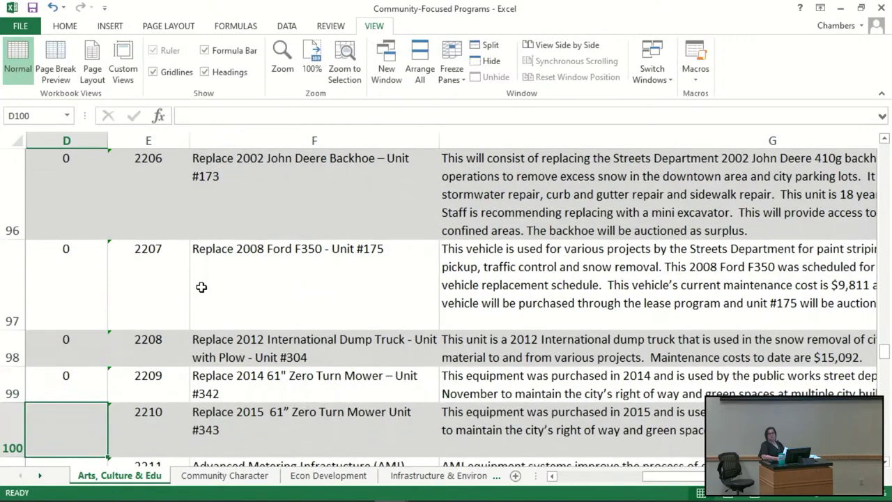
Score the 2015 61” Zero Turn Mower replacement 0 in D100 and the Advanced Metering System (FY2022) 0 in D101.
text(0)
key(Return)
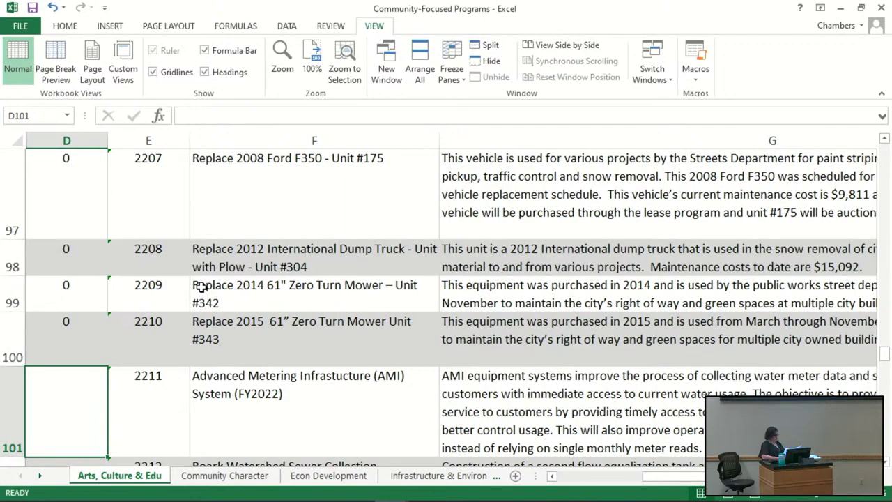
text(0)
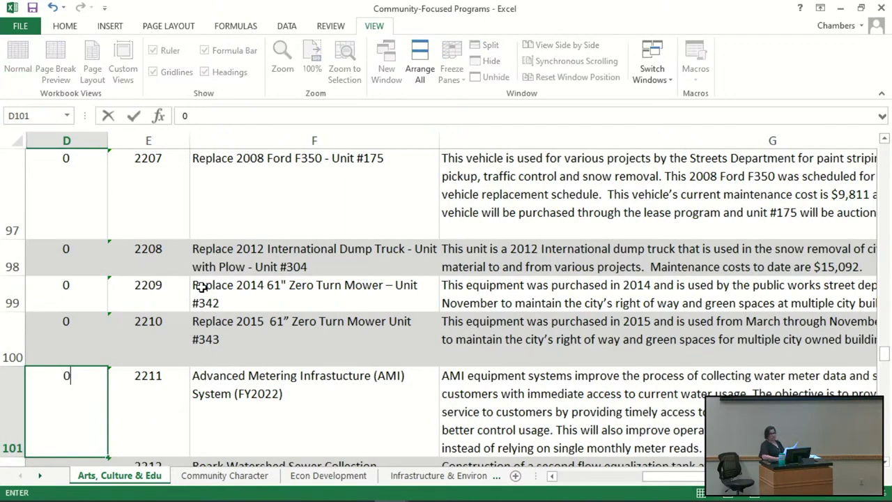
key(Return)
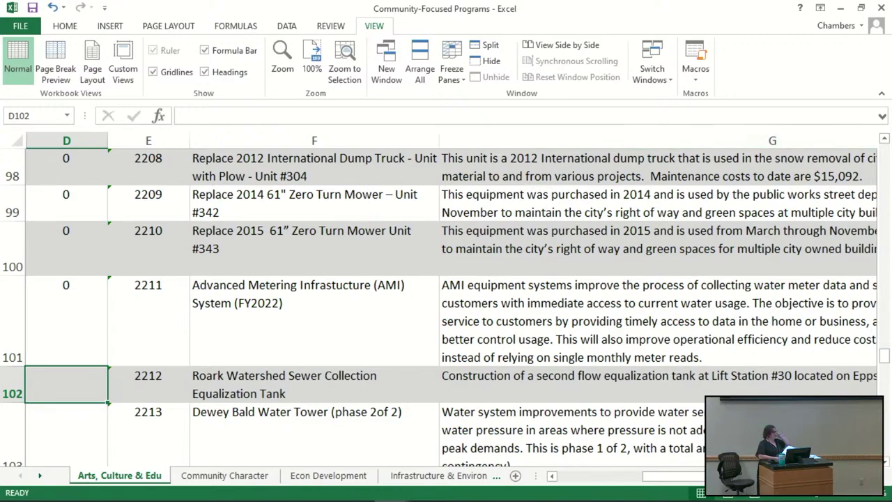
Open the Community Character sheet and select the Score cell D16 of its first project, New vehicle (replace Unit 162).
click(225, 476)
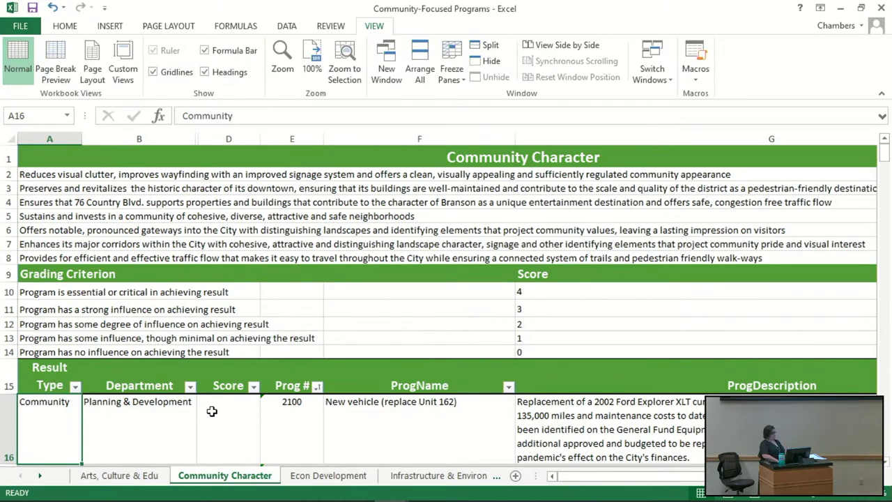
click(209, 411)
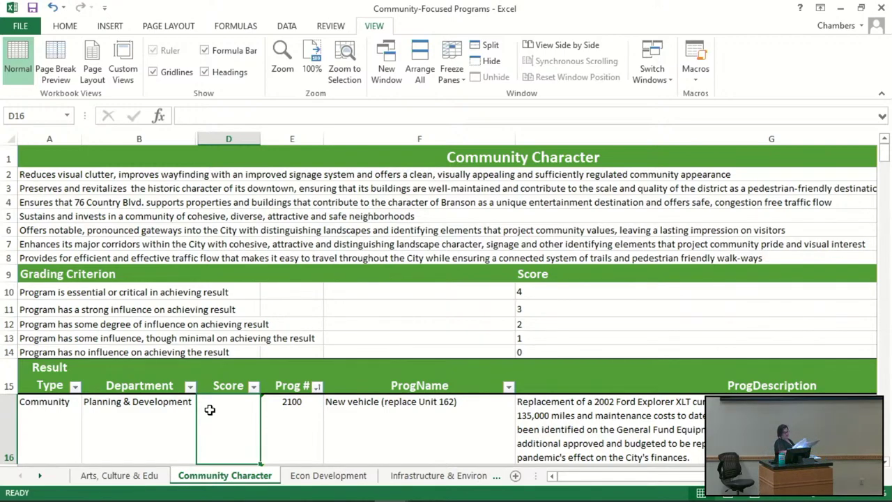
scroll(210, 410, down, 3)
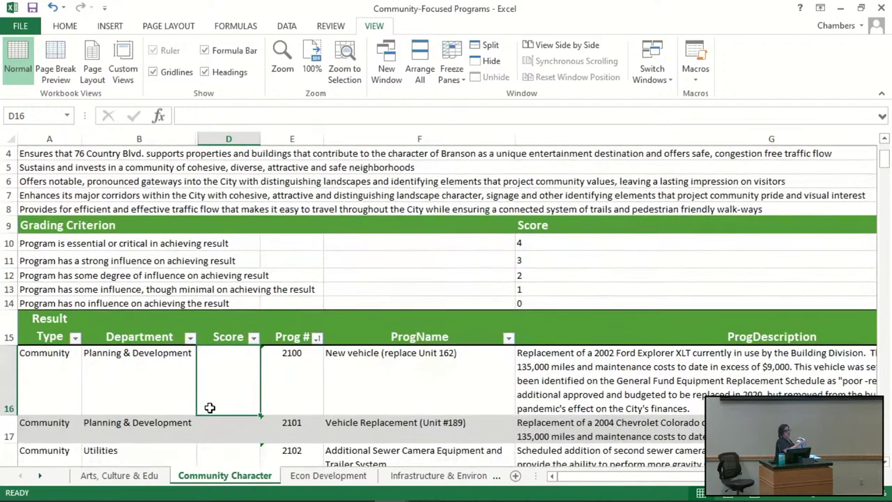
scroll(210, 405, down, 3)
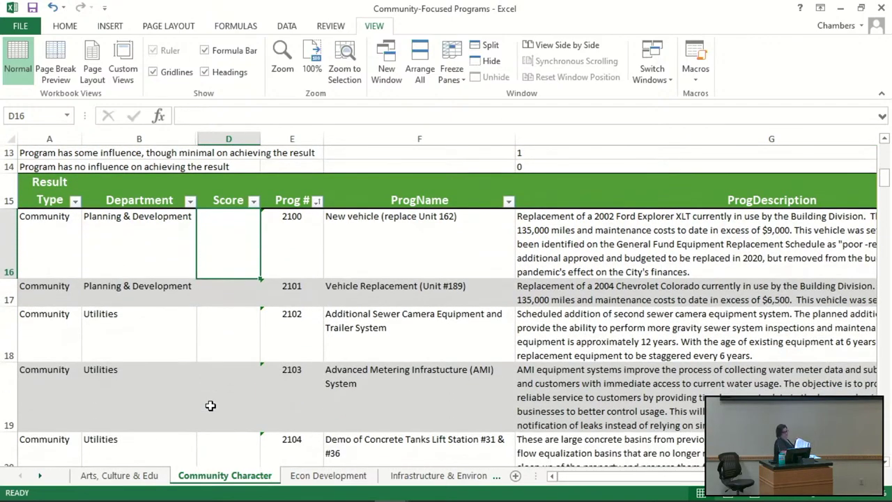
scroll(210, 405, up, 1)
scroll(209, 405, up, 1)
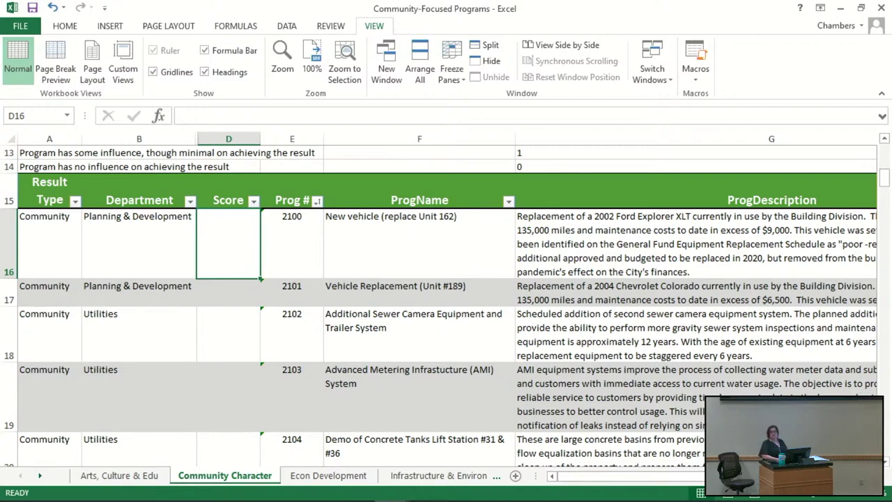
Switch to the City of Branson slide presentation and advance from Good Governance to the Community Character slide.
key(alt+Tab)
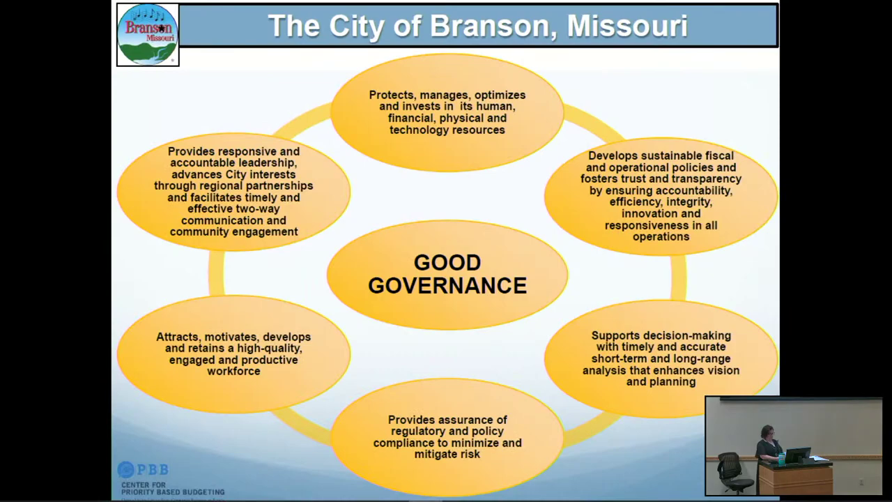
key(Page_Down)
key(Page_Down)
key(Page_Down)
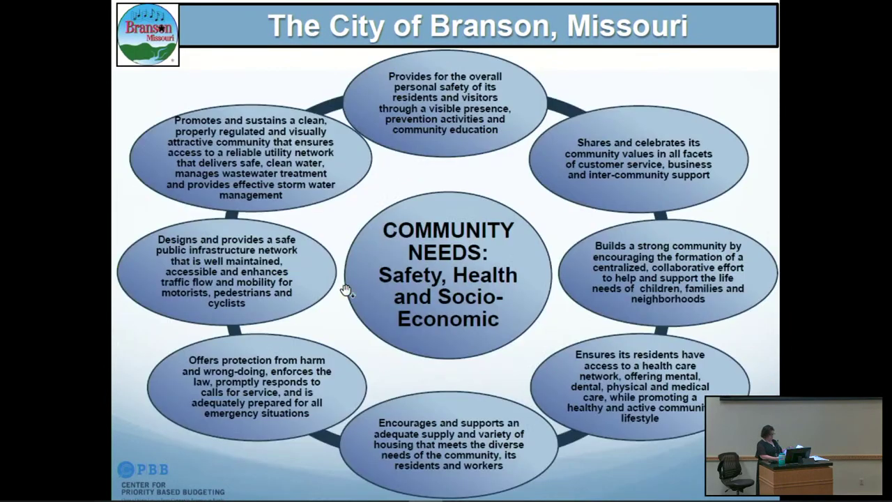
key(Page_Down)
key(Page_Down)
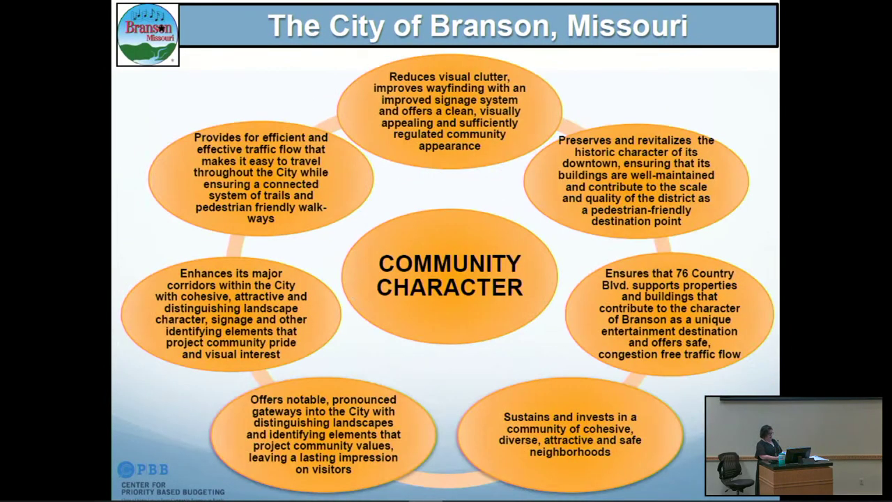
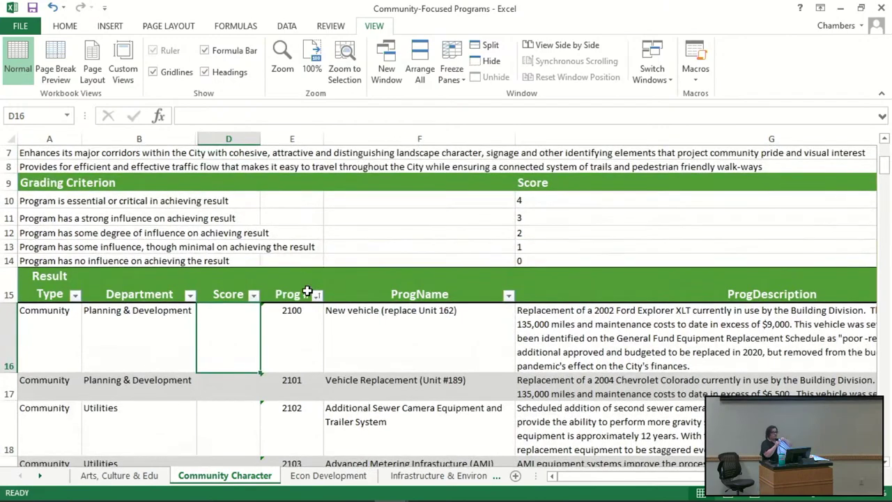
Review the grading criteria and project description in the workbook, and score New vehicle (replace Unit 162) 2 in D16.
scroll(307, 291, up, 2)
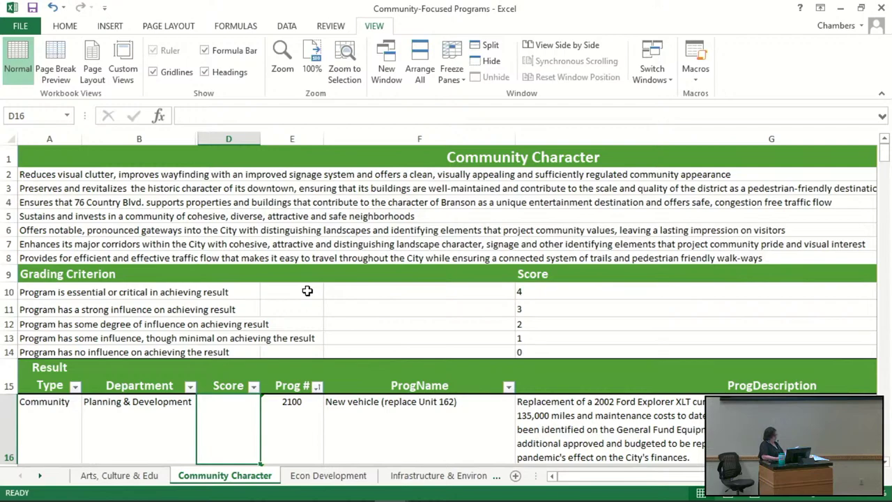
scroll(307, 291, down, 4)
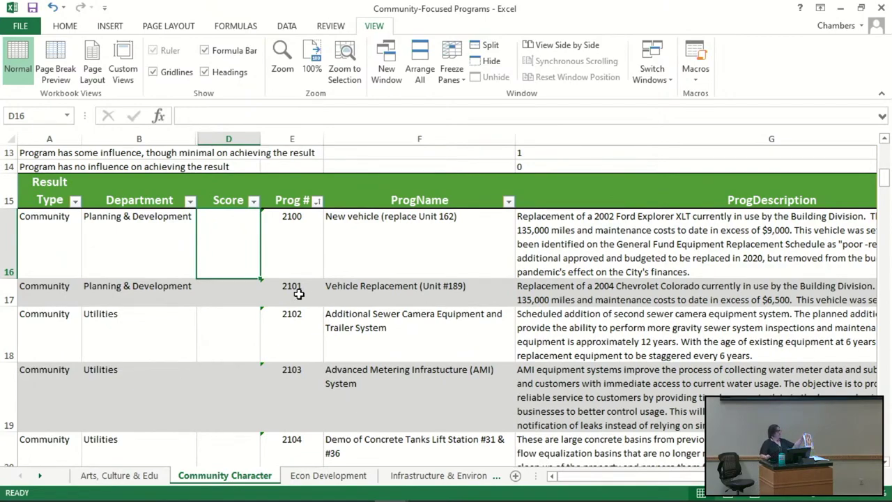
scroll(321, 356, up, 2)
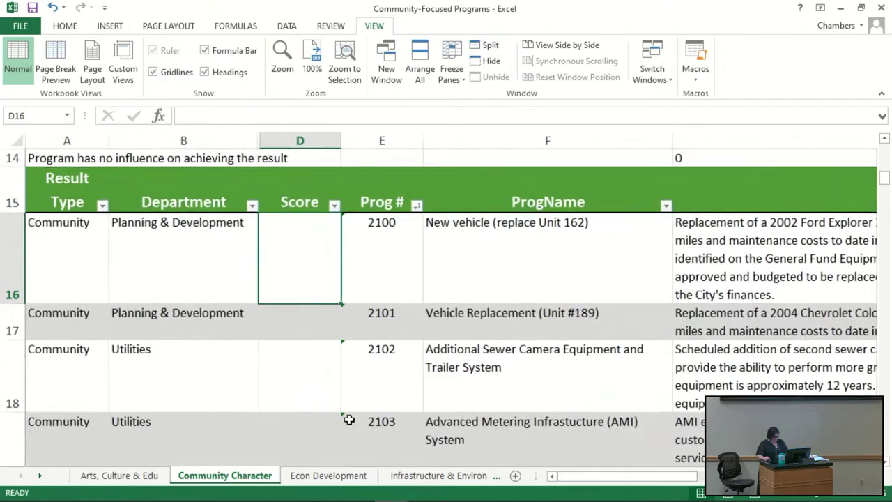
drag(579, 480, 744, 498)
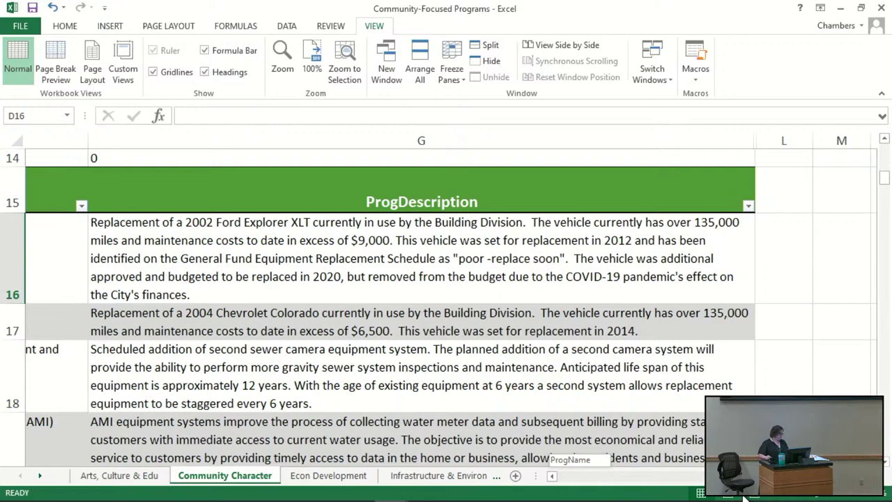
drag(744, 497, 578, 500)
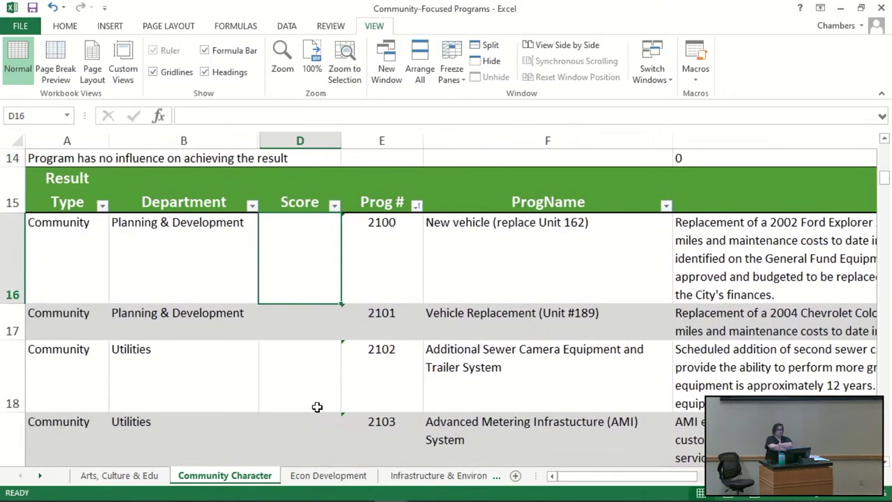
scroll(315, 407, up, 1)
scroll(315, 407, up, 1)
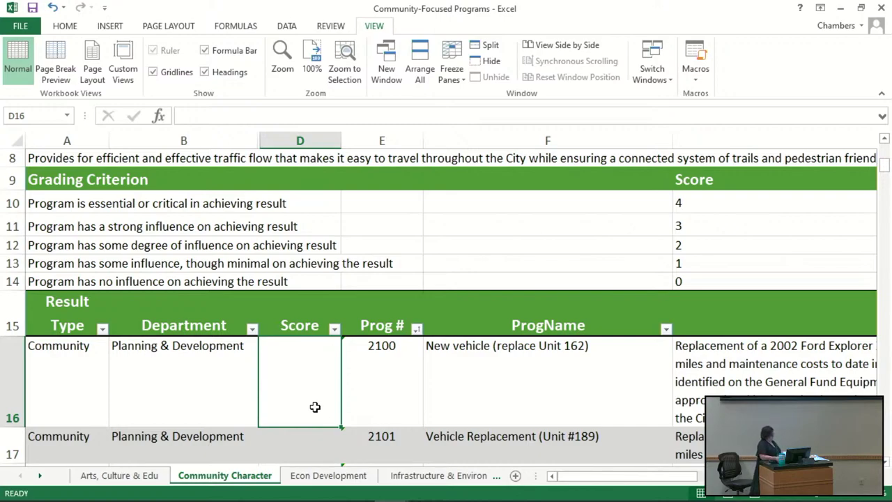
text(2)
key(Return)
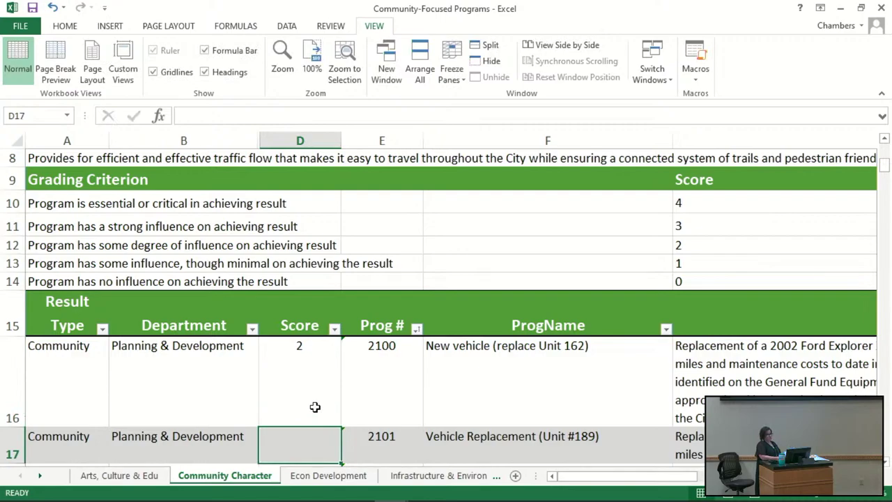
Check the description of Vehicle Replacement (Unit #189) and score it 2 in D17.
scroll(315, 407, down, 1)
scroll(315, 407, down, 1)
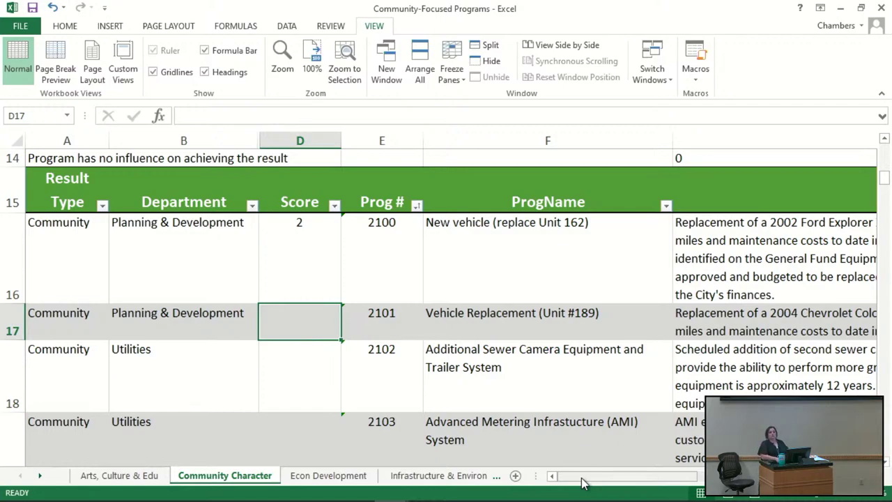
drag(583, 483, 740, 495)
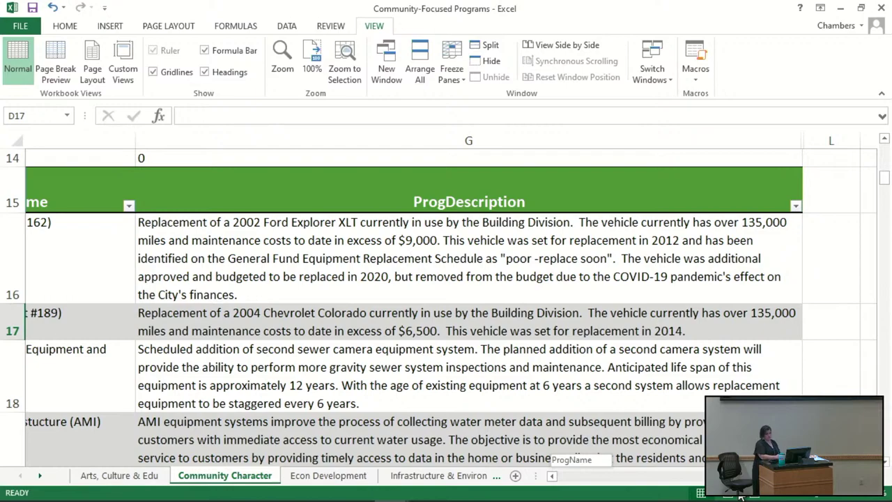
drag(740, 495, 620, 494)
text(2)
key(Return)
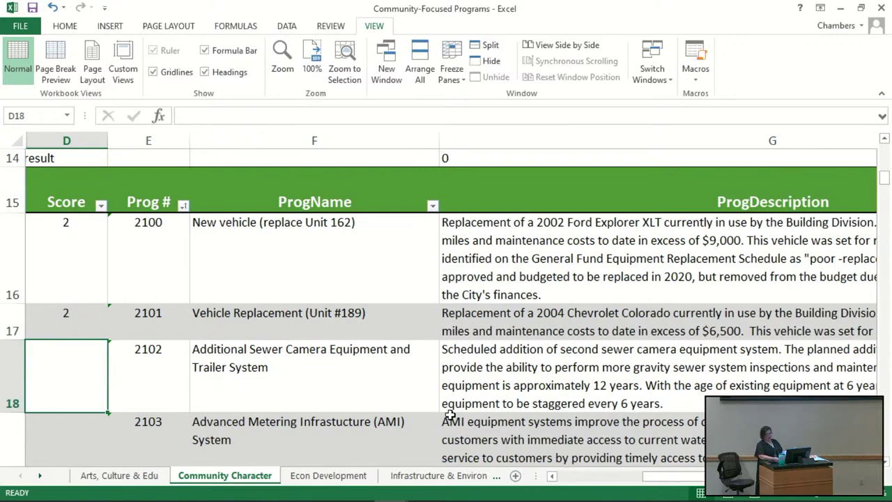
Enter 0 in D18 and D19 for Additional Sewer Camera Equipment and Trailer System and the Advanced Metering (AMI) System.
scroll(358, 378, down, 1)
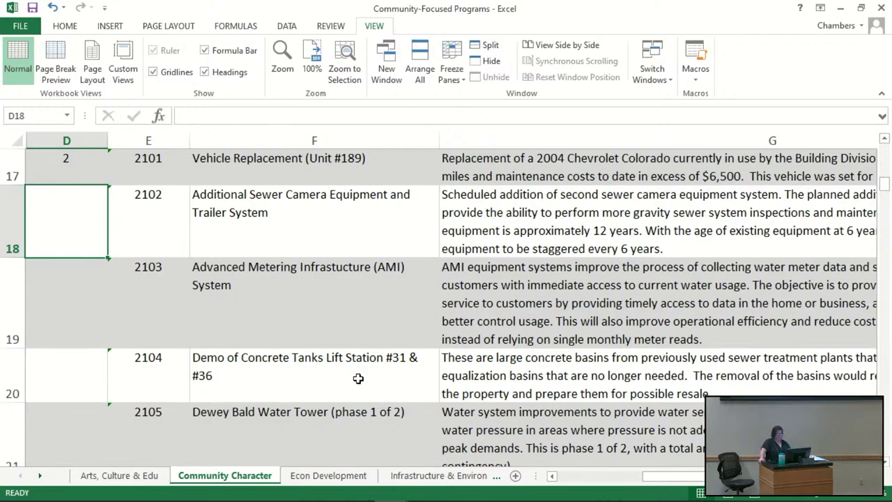
text(0)
key(Return)
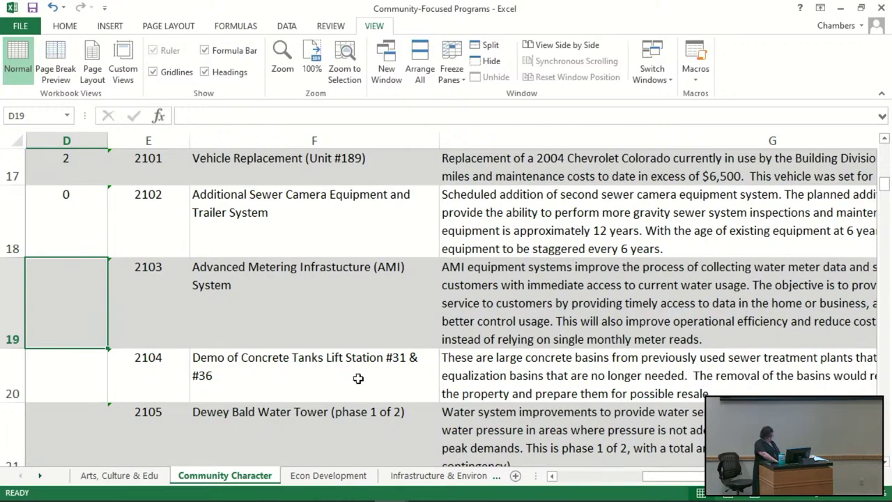
text(0)
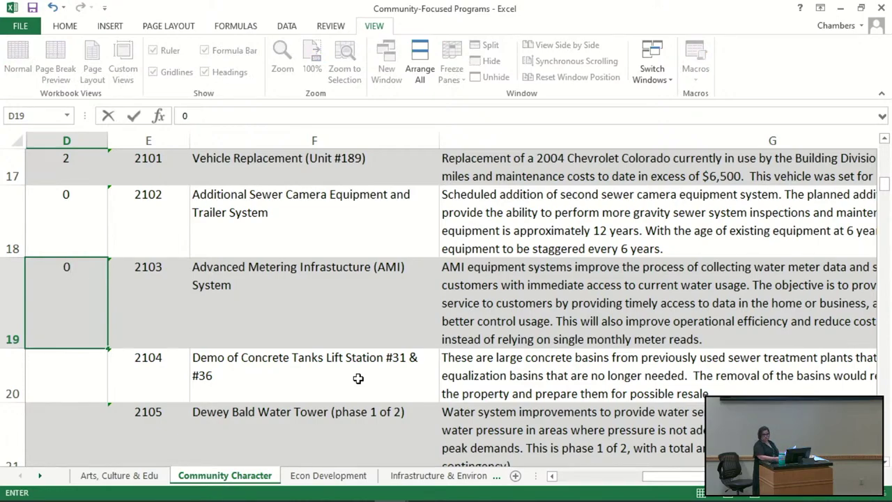
key(Return)
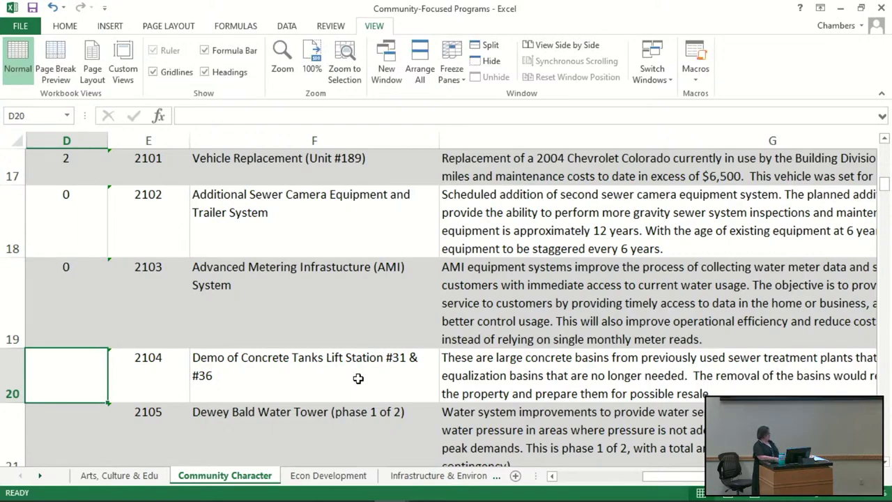
Score Demo of Concrete Tanks Lift Station #31 & #36 1 in D20 and Dewey Bald Water Tower (phase 1 of 2) 0 in D21.
key(Right)
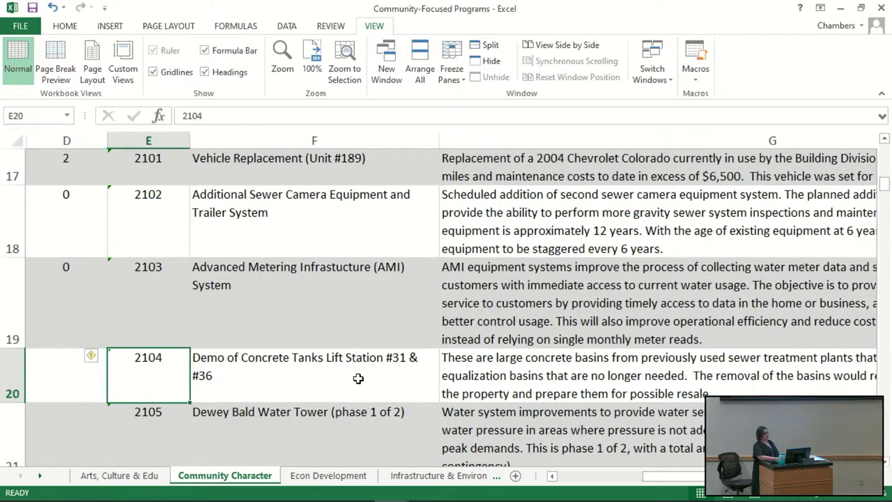
key(Left)
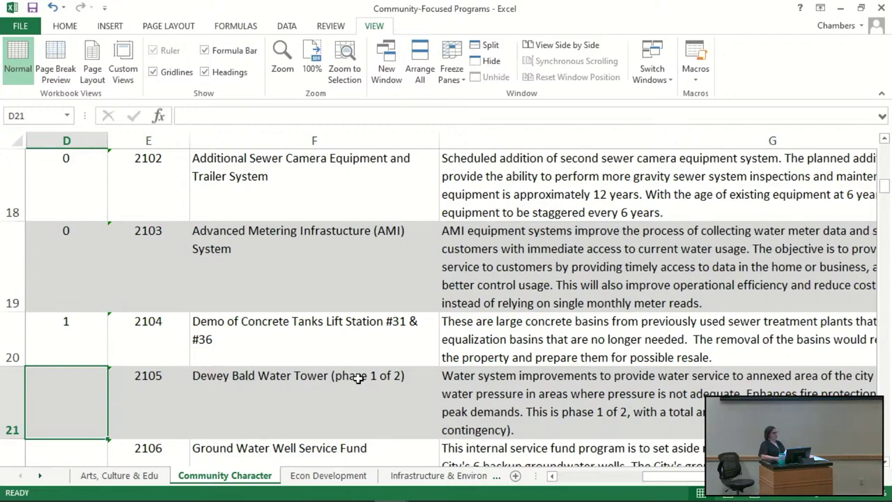
key(Right)
key(Right)
key(Right)
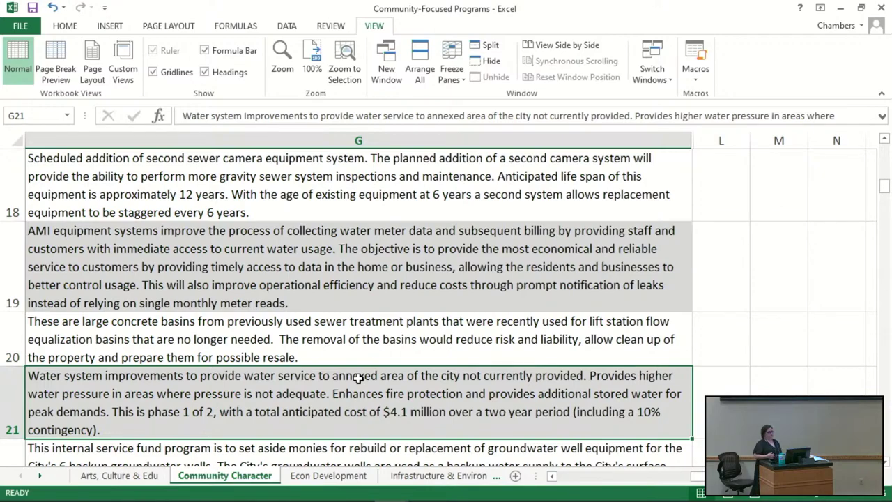
key(Left)
key(Left)
key(Left)
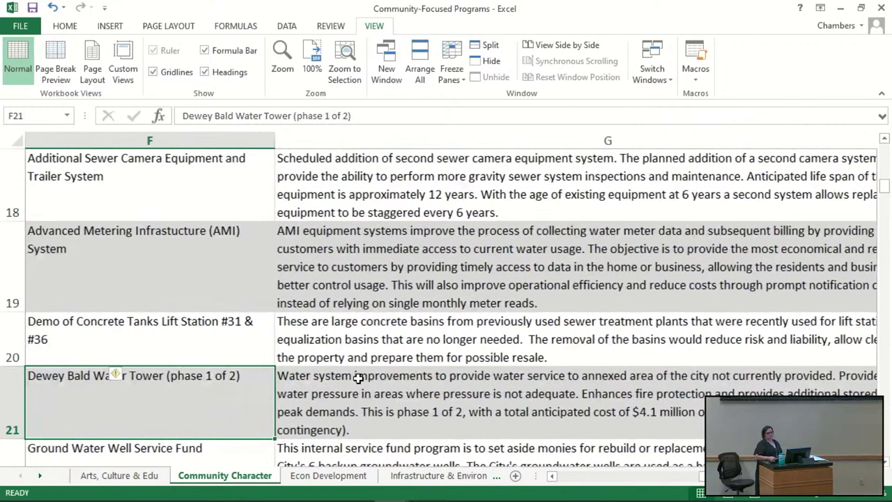
text(0)
key(Return)
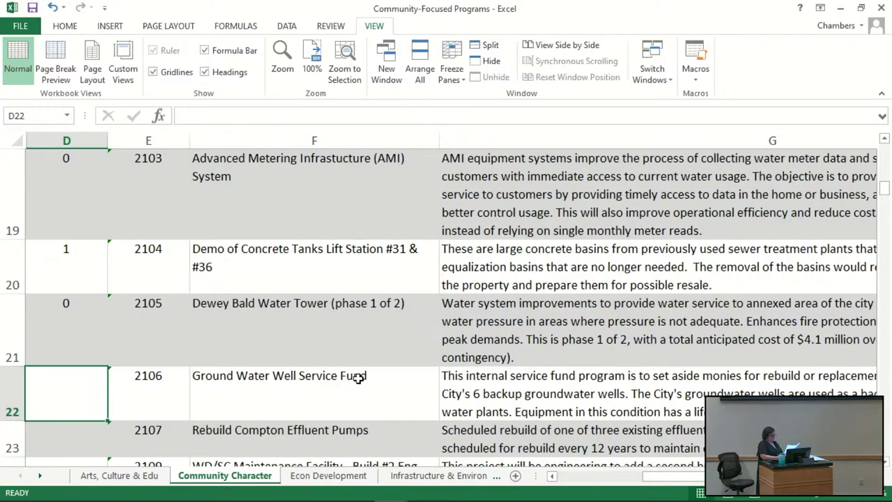
Score Ground Water Well Service Fund 0 in D22 and keep that cell selected.
text(0)
key(Return)
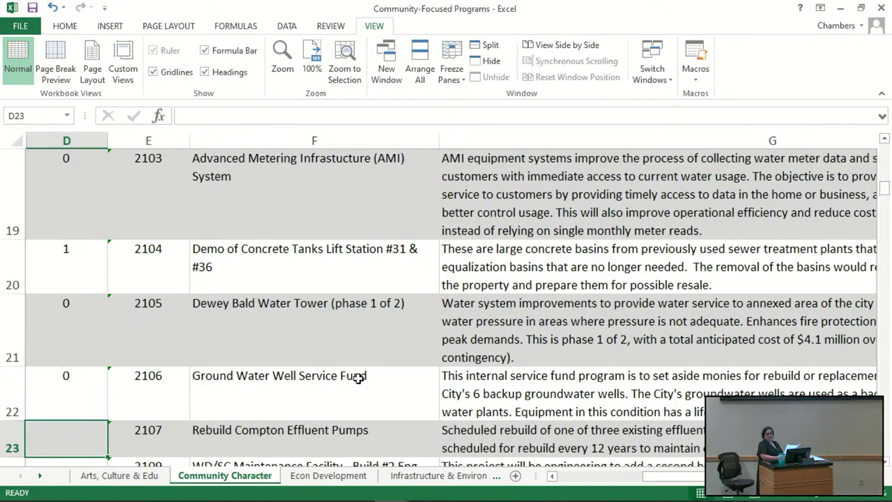
key(Up)
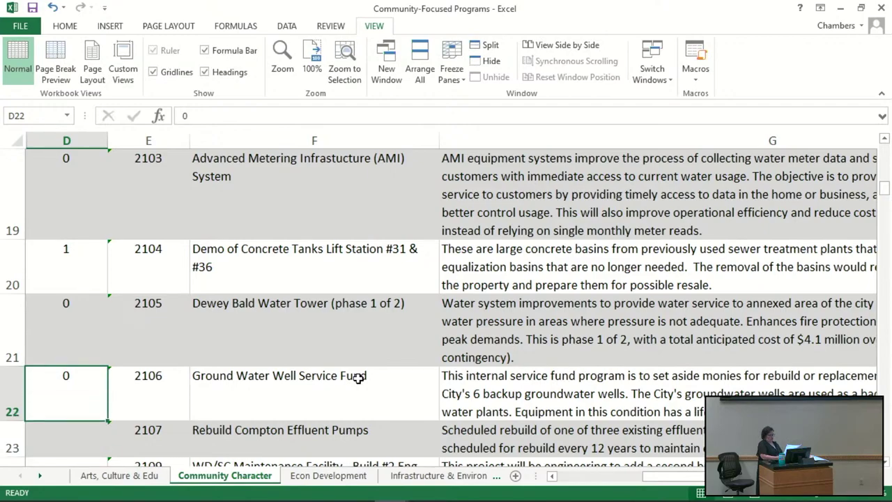
Score Rebuild Compton Effluent Pumps 0 in D23.
key(Down)
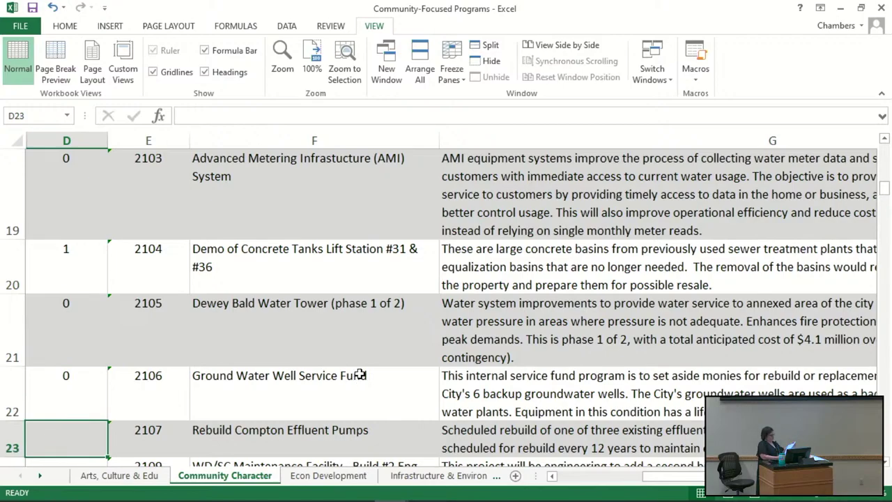
scroll(358, 377, down, 1)
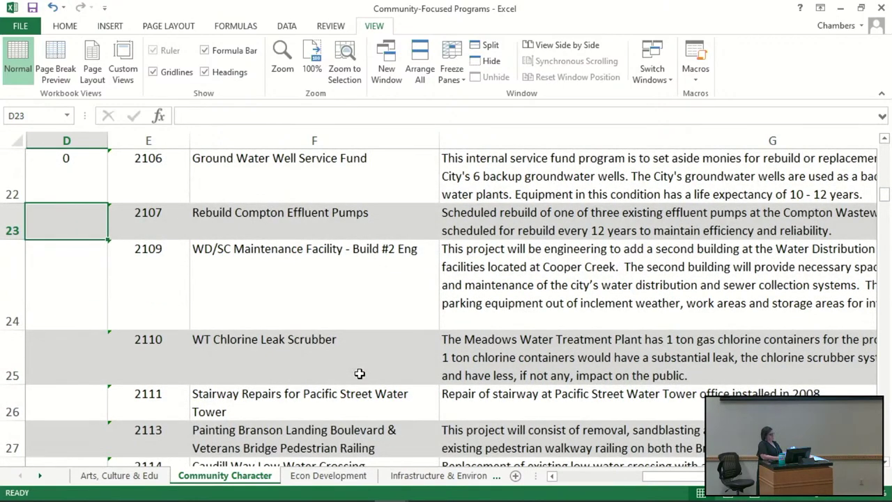
text(0)
key(Return)
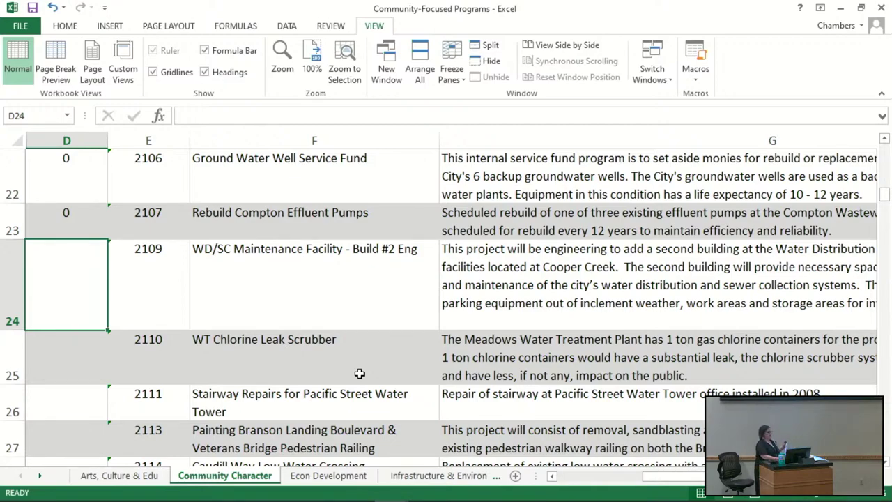
Check the description of WD/SC Maintenance Facility - Build #2 Eng and score it 0 in D24.
key(Right)
key(Right)
key(Right)
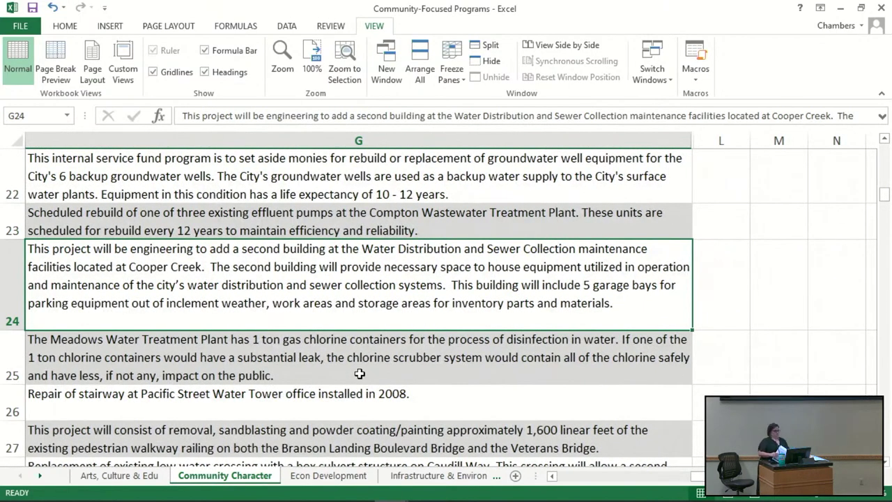
key(Left)
key(Left)
key(Left)
text(0)
key(Return)
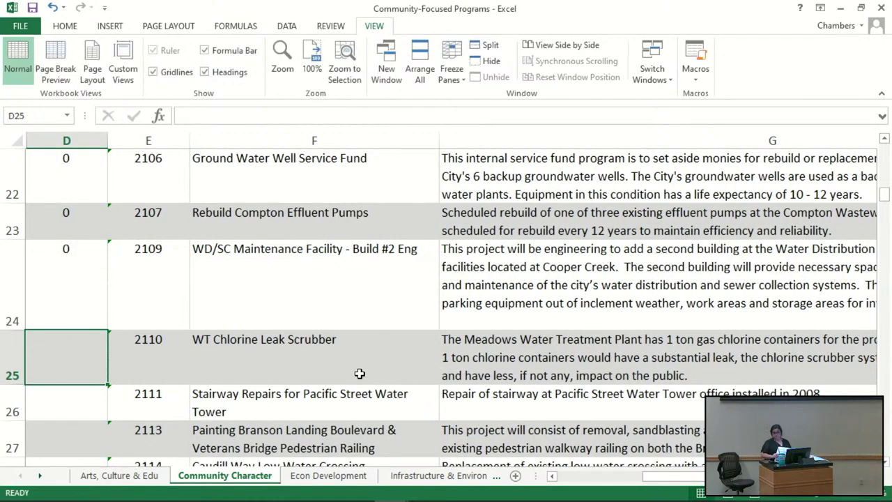
Change the score of WD/SC Maintenance Facility - Build #2 Eng in D24 to 1.
key(Up)
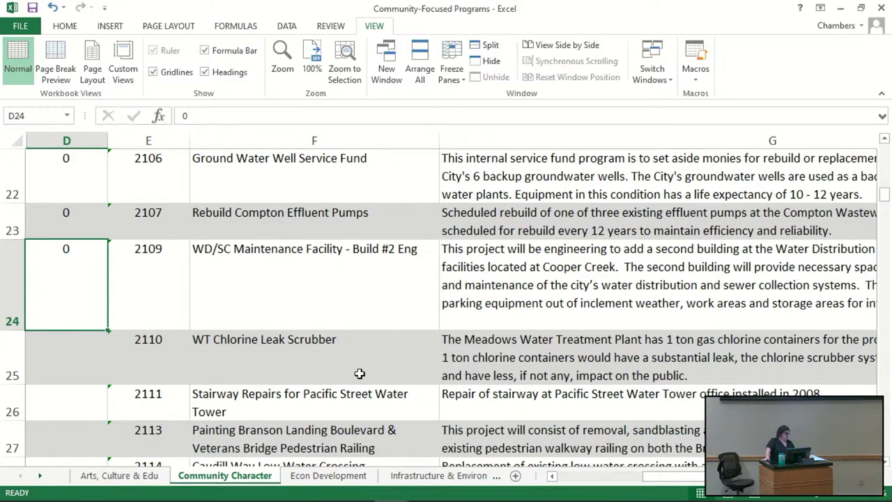
text(1)
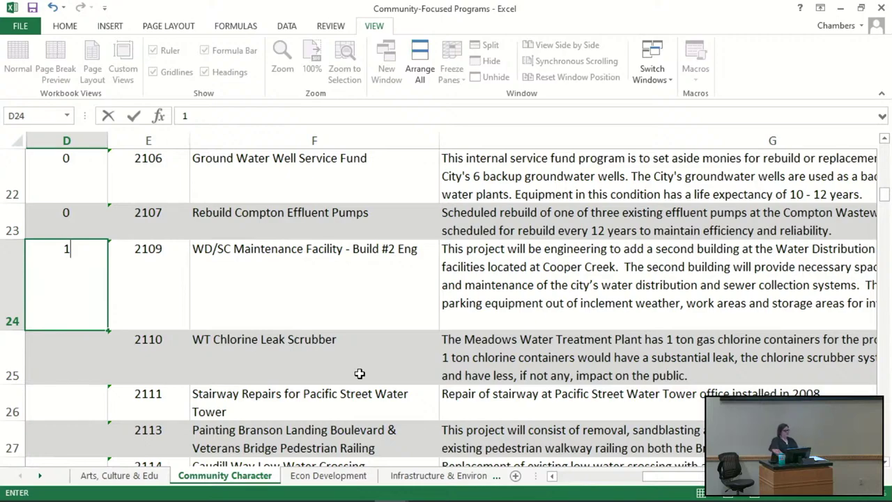
key(BackSpace)
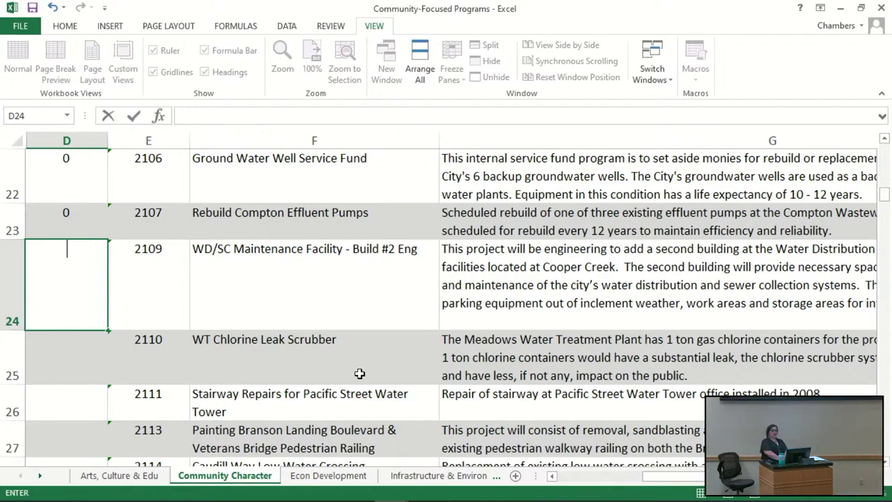
text(1)
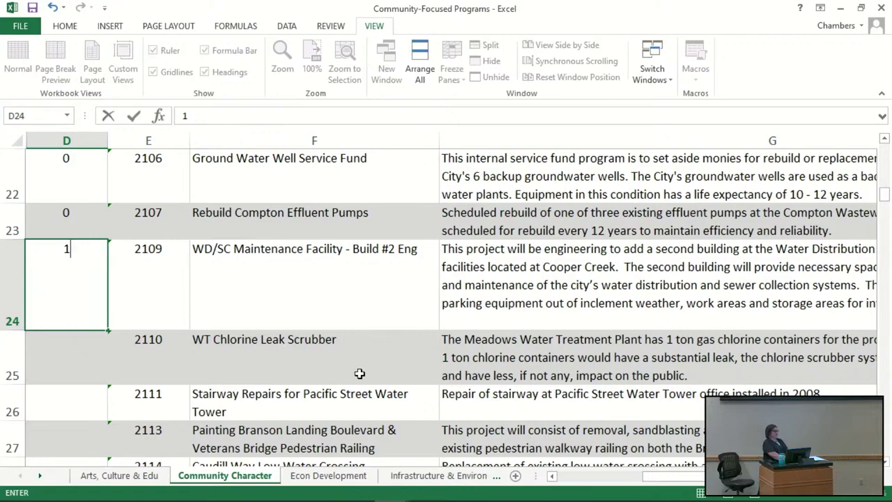
key(Return)
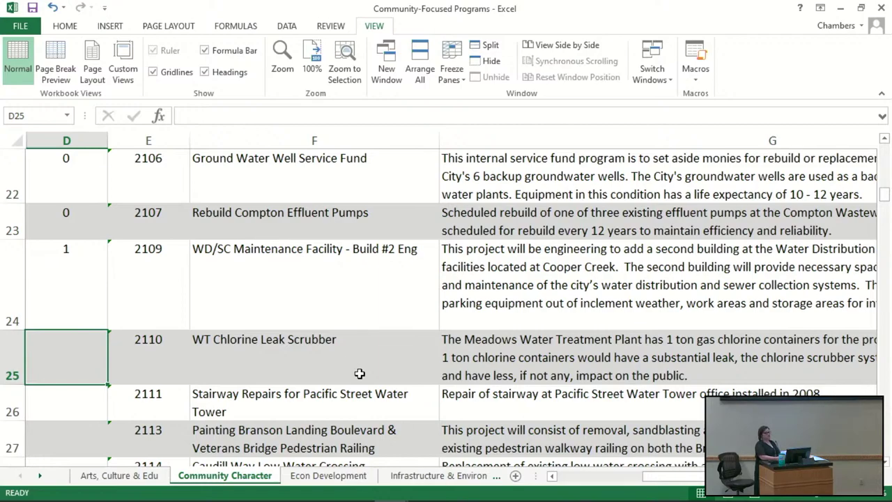
Enter 0 in D25 and D26 for WT Chlorine Leak Scrubber and Stairway Repairs for Pacific Street Water Tower.
text(0)
key(Return)
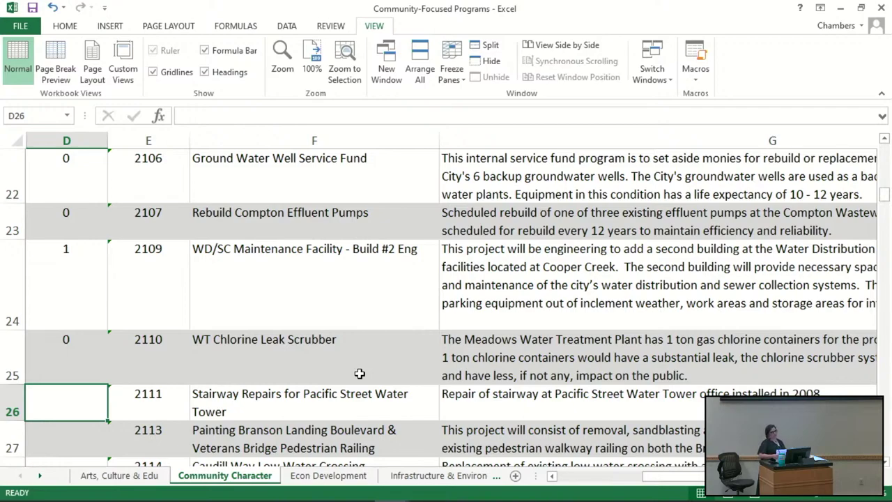
text(0)
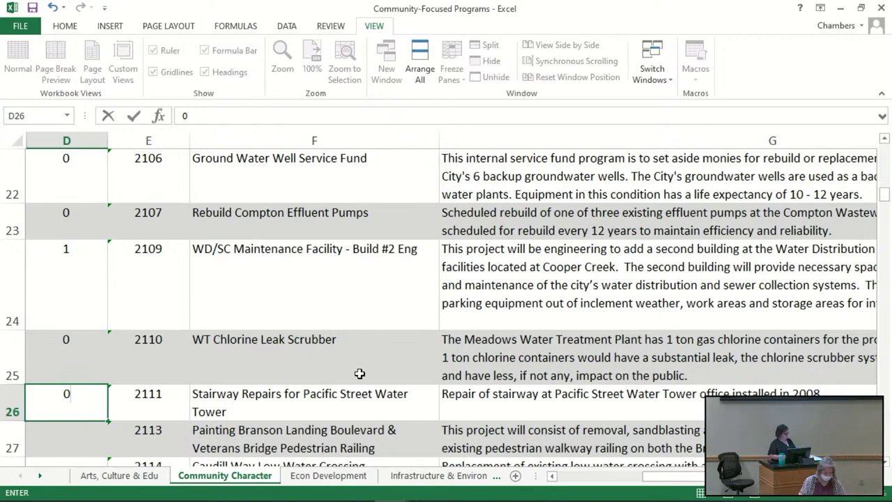
key(Return)
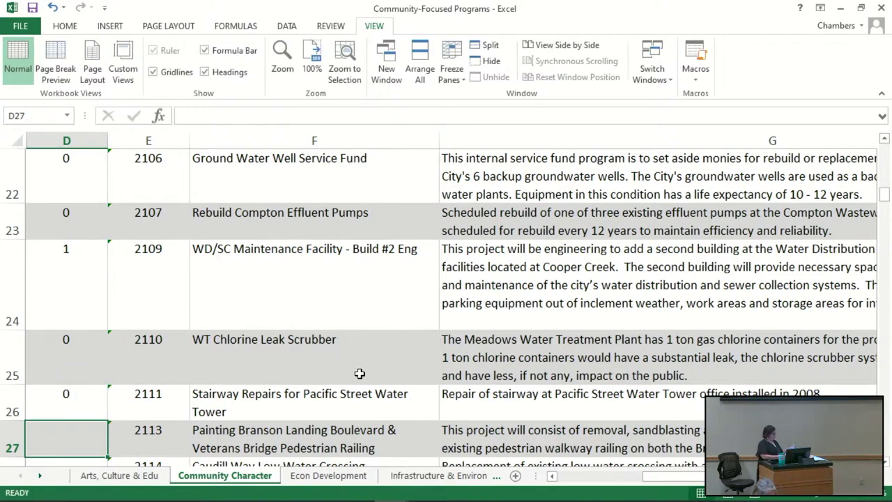
Change the score of Stairway Repairs for Pacific Street Water Tower in D26 to 1.
scroll(360, 374, down, 2)
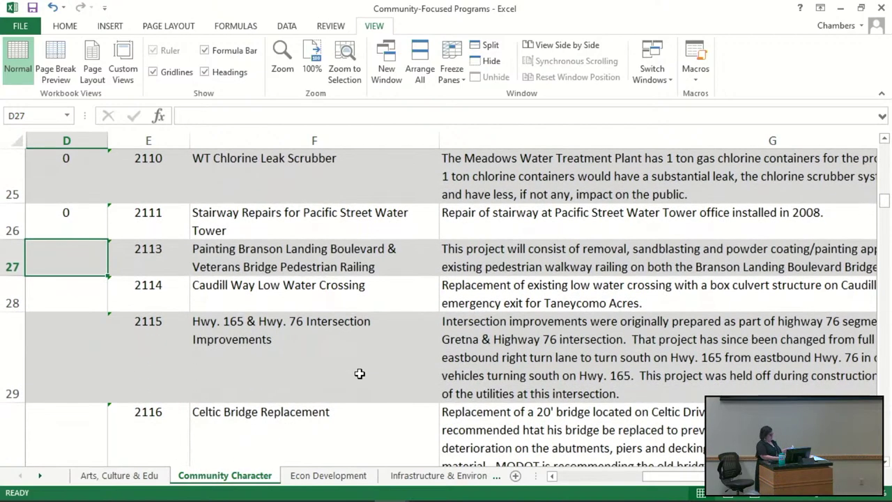
scroll(359, 373, up, 1)
key(Up)
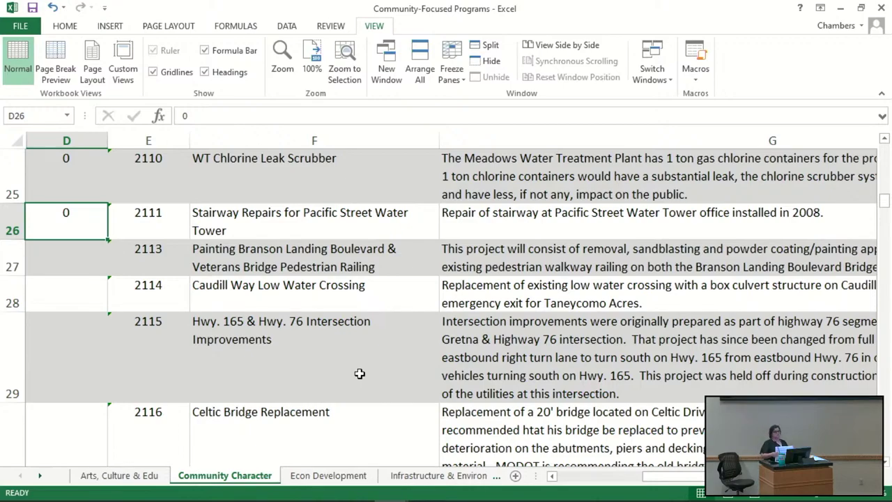
key(BackSpace)
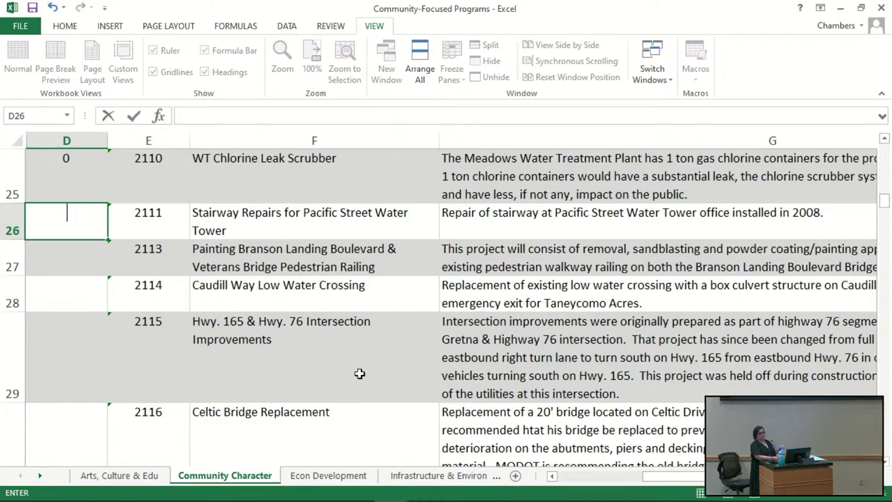
text(1)
key(Return)
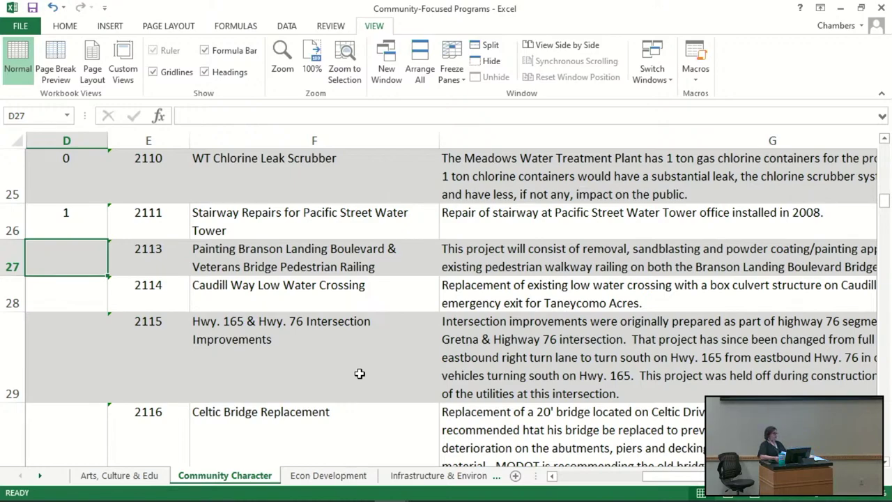
Score the Branson Landing Boulevard & Veterans Bridge railing painting 3 in D27 and Caudill Way Low Water Crossing 2 in D28.
text(3)
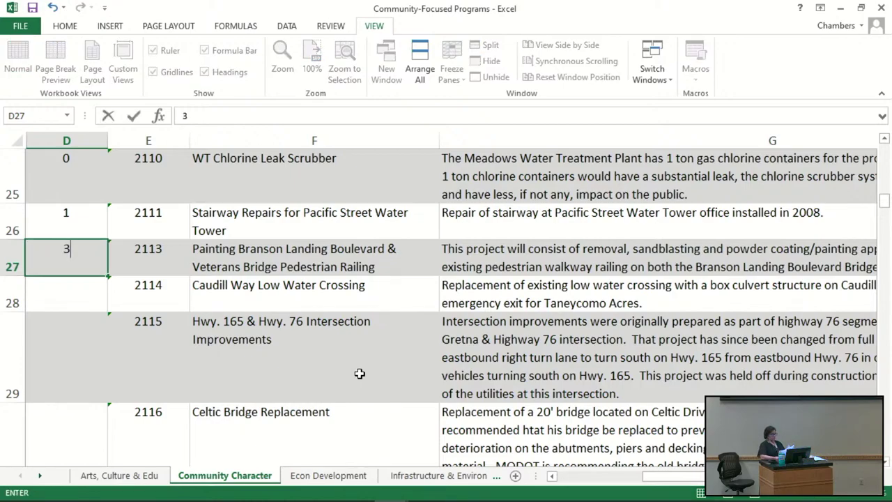
key(Return)
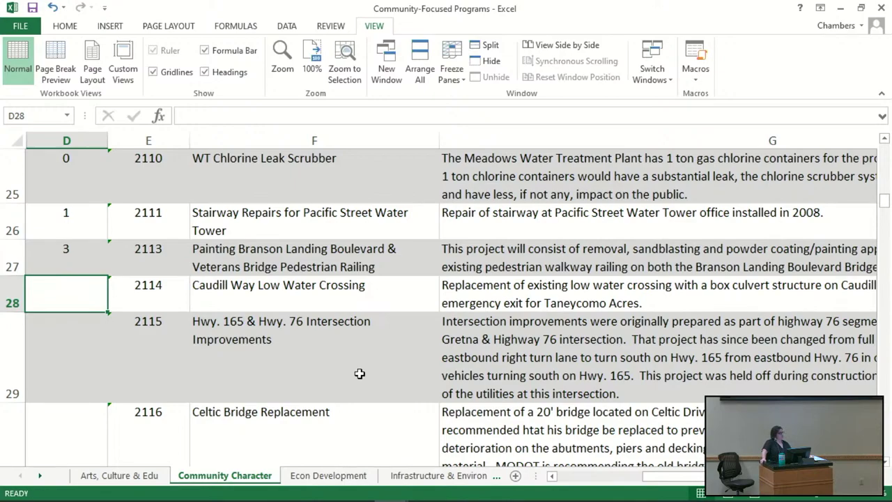
text(2)
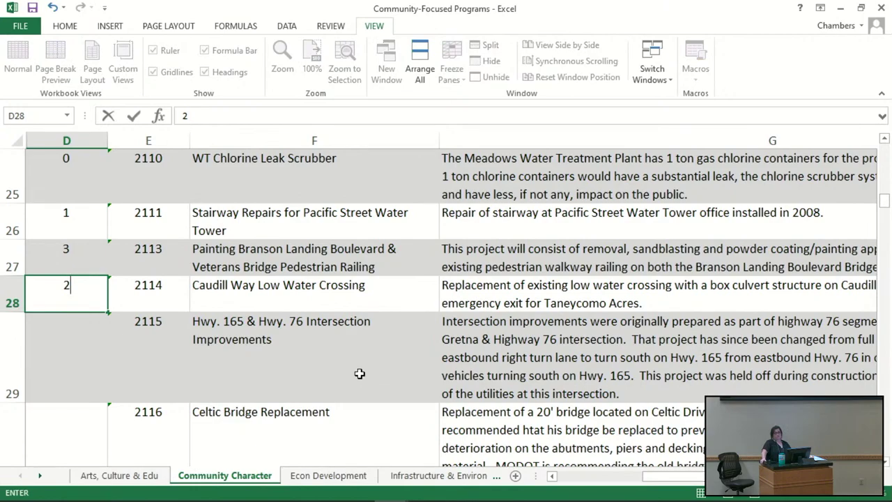
key(Return)
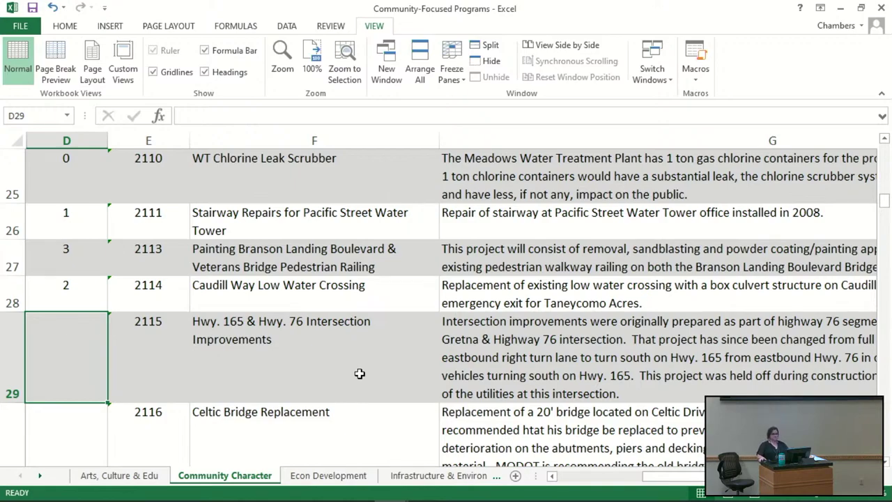
Score Hwy. 165 & Hwy. 76 Intersection Improvements 3 in D29 and Celtic Bridge Replacement 2 in D30.
text(3)
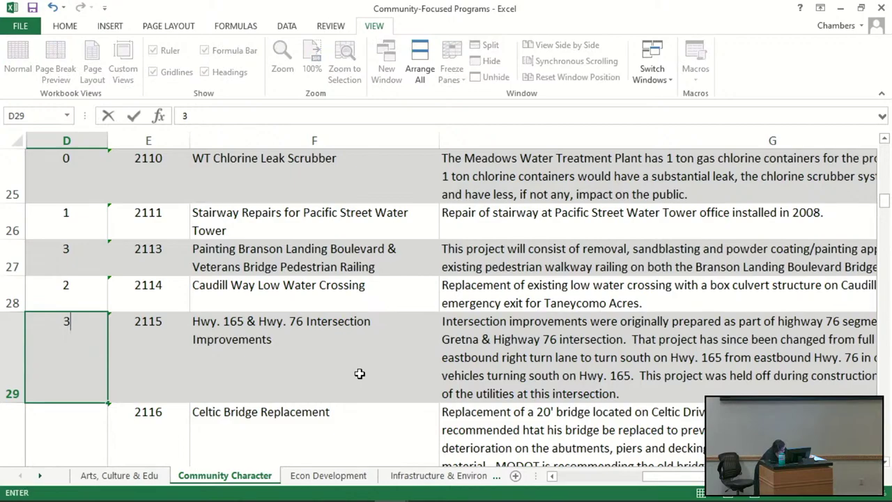
key(Return)
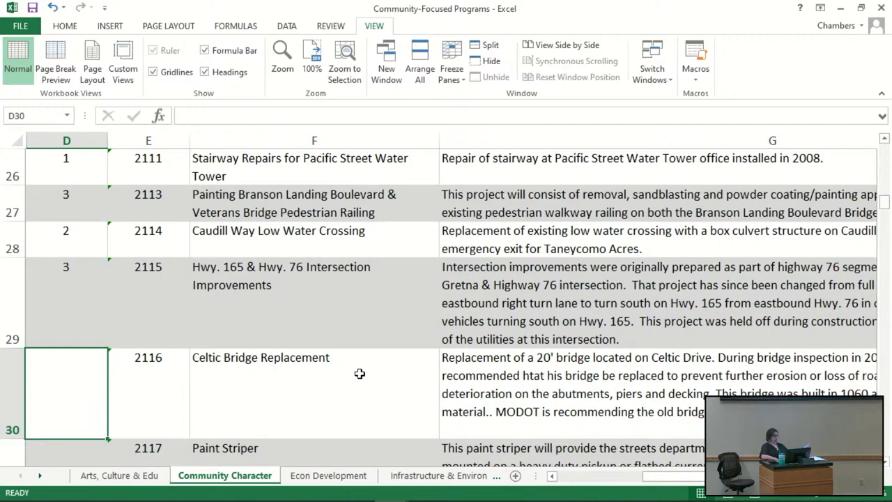
key(F2)
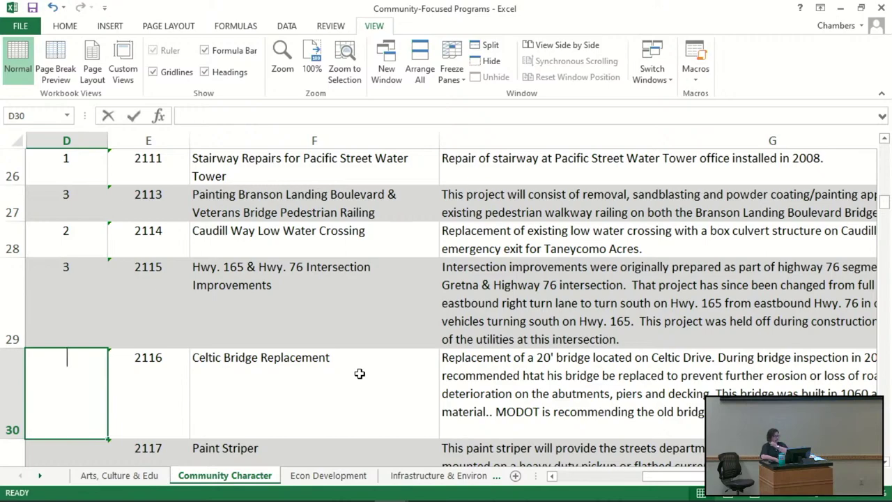
text(2)
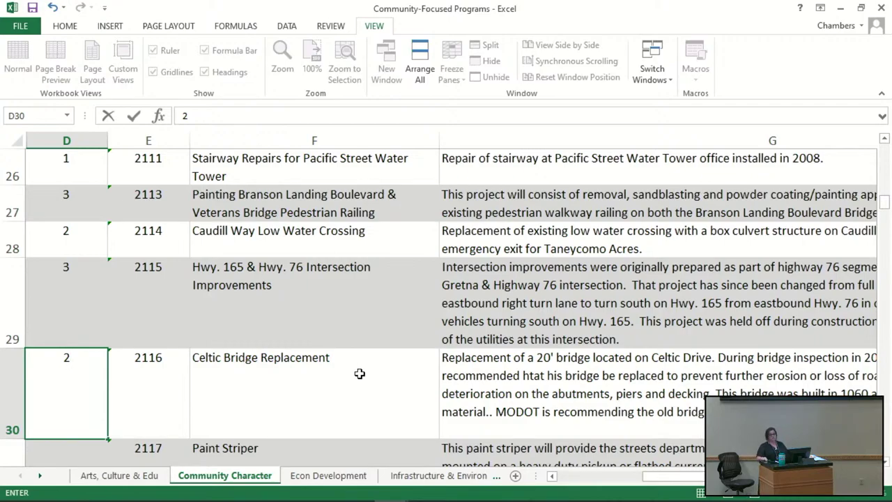
key(Return)
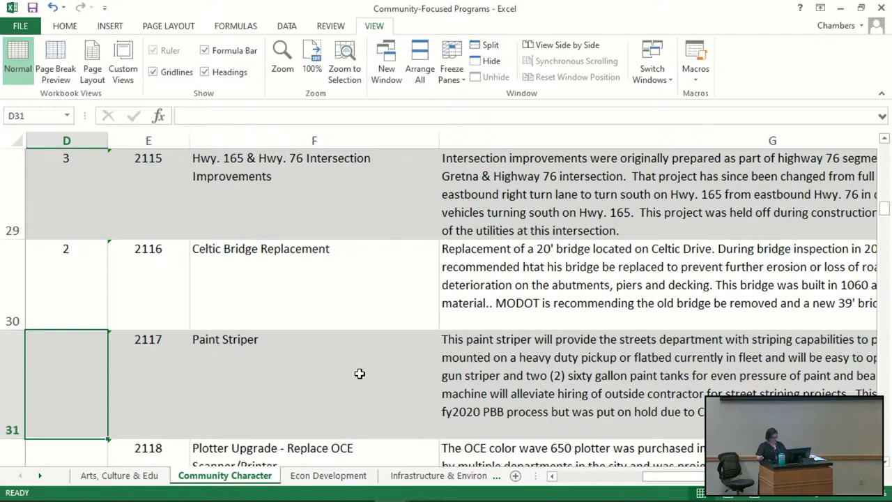
Review the full description and score of Celtic Bridge Replacement in row 30, ending on the Paint Striper score cell D31.
key(Up)
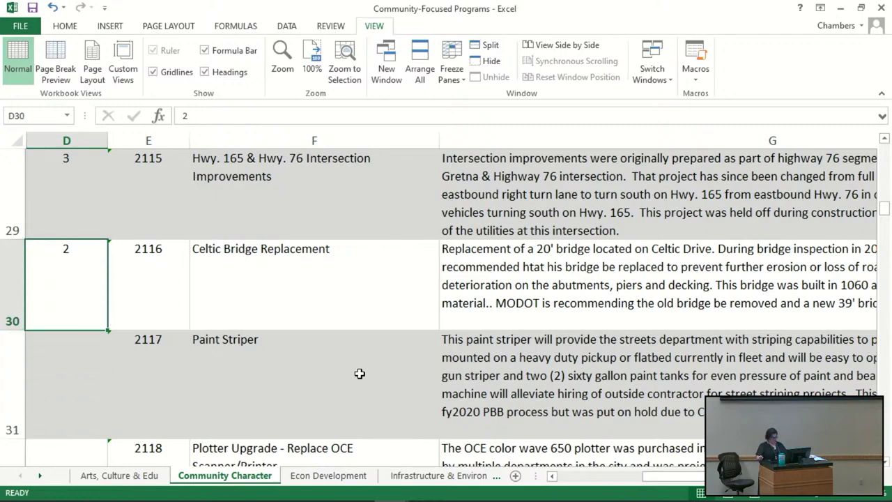
key(Right)
key(Right)
key(Right)
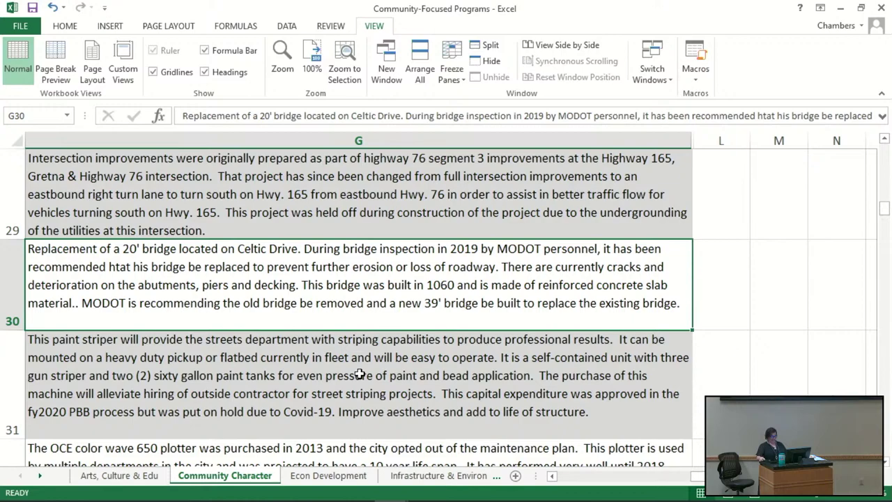
key(Left)
key(Left)
key(Left)
key(Down)
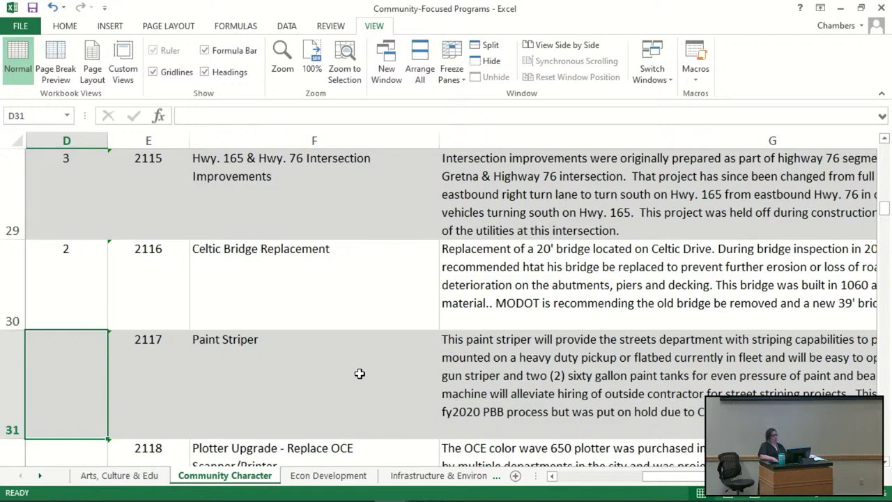
key(Up)
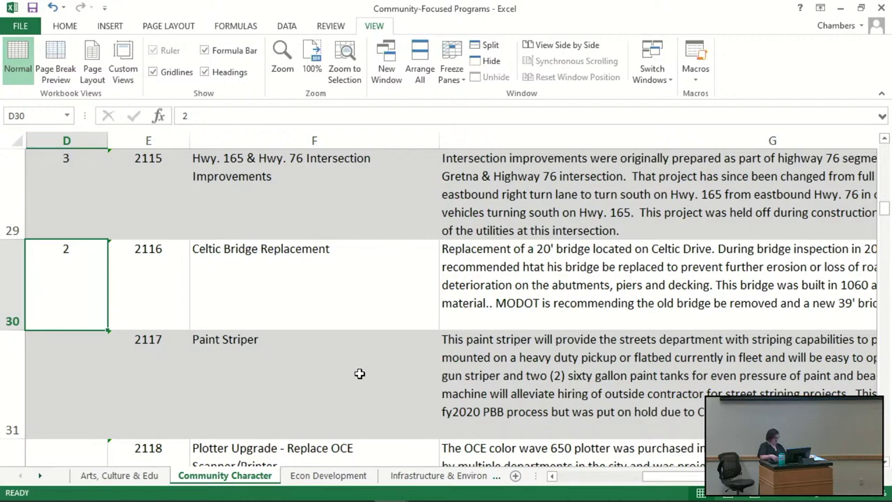
key(Down)
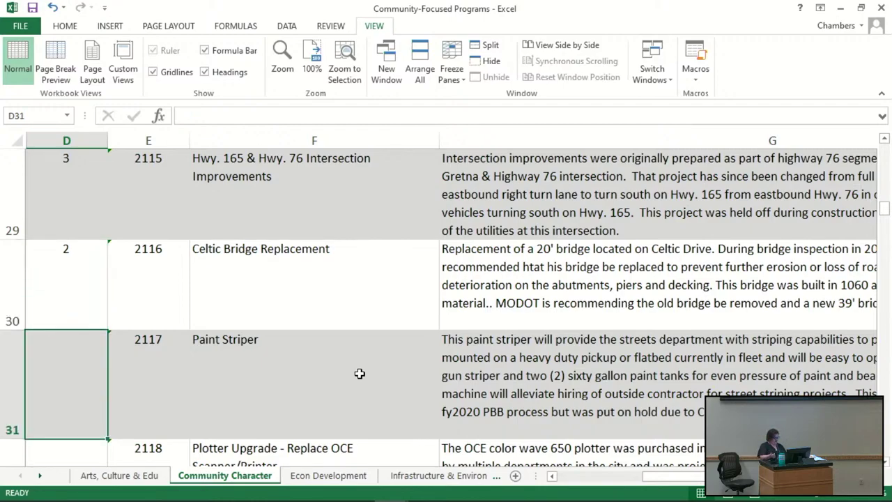
Check the description of Paint Striper and score it 2 in D31.
key(Right)
key(Right)
key(Right)
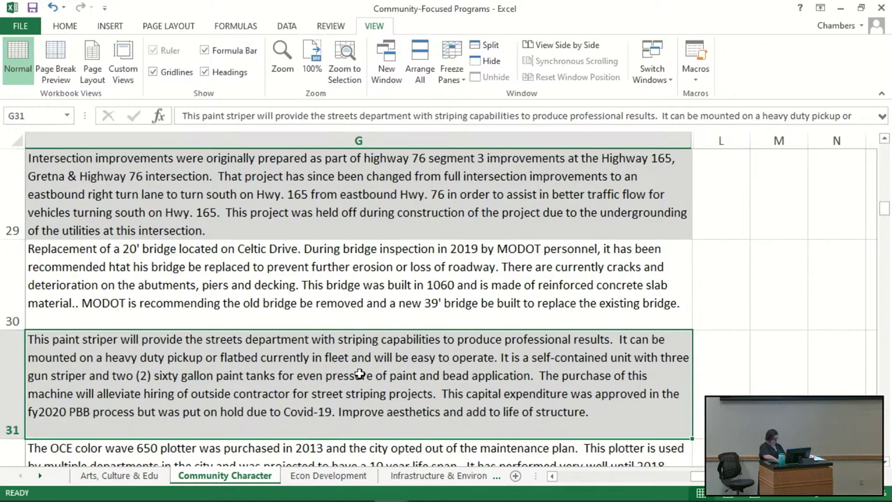
key(Left)
key(Left)
key(Left)
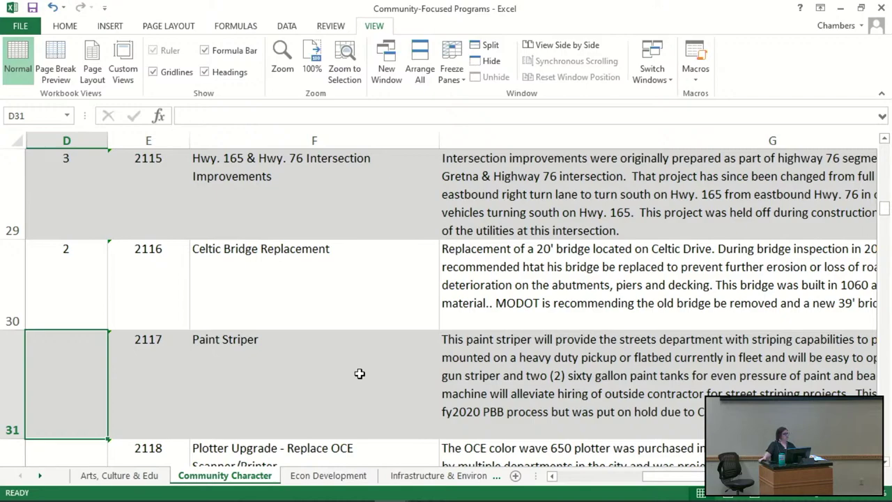
text(2)
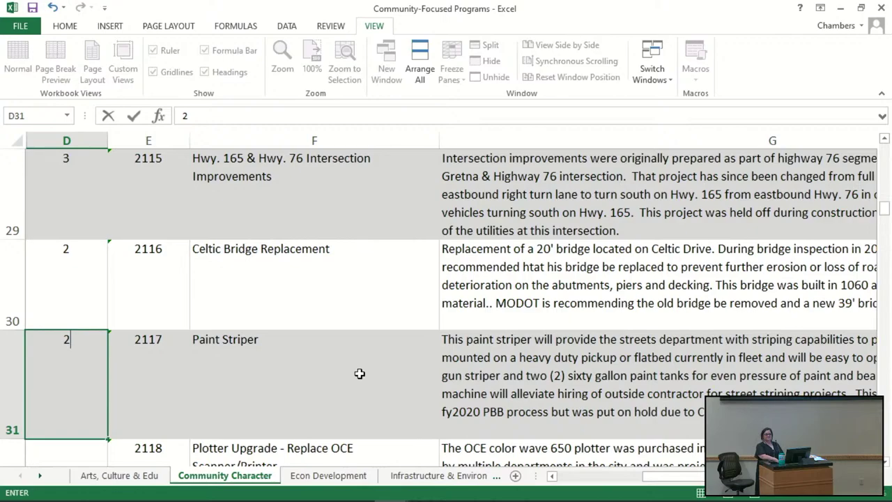
key(Return)
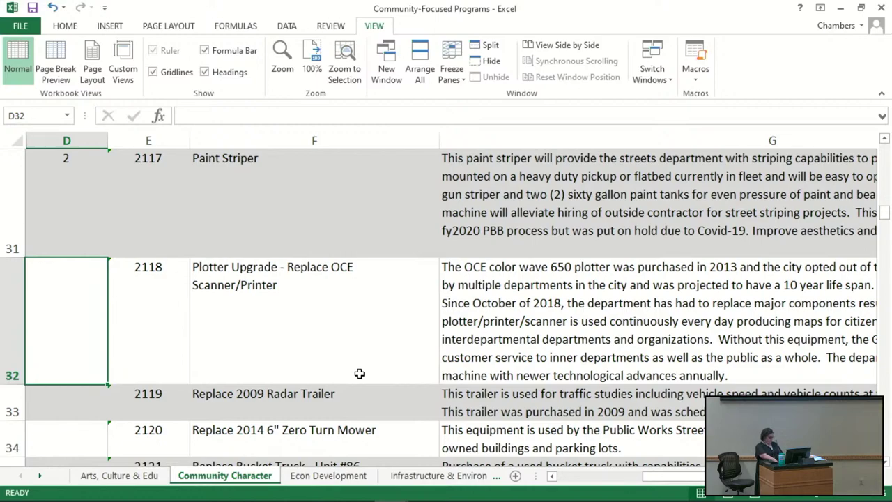
Check the description of Plotter Upgrade - Replace OCE Scanner/Printer and score it 2 in D32.
key(Right)
key(Right)
key(Right)
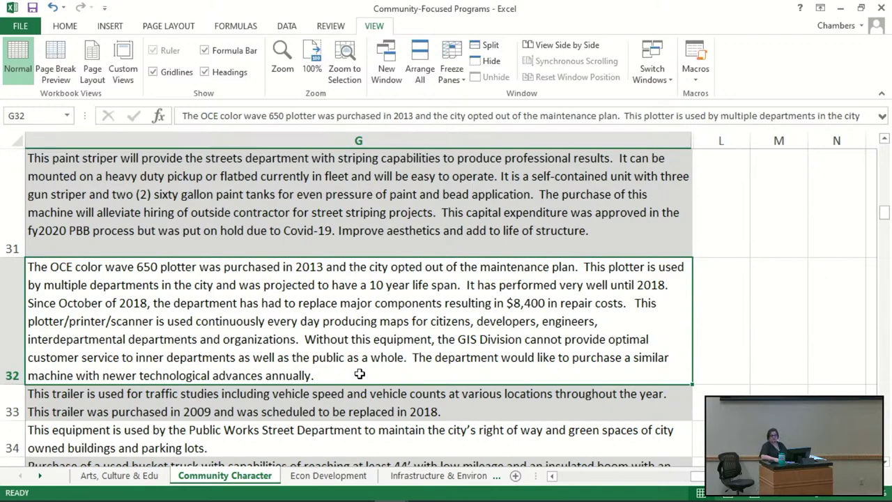
key(Left)
key(Left)
key(Left)
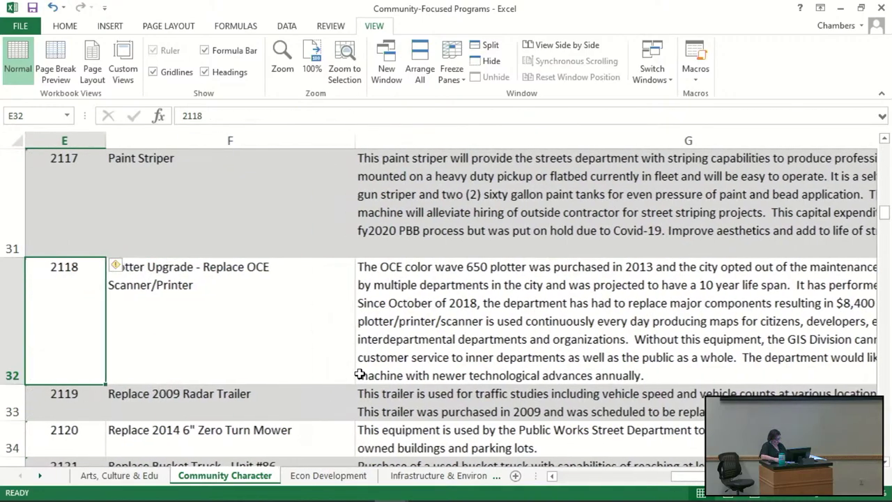
text(2)
key(Return)
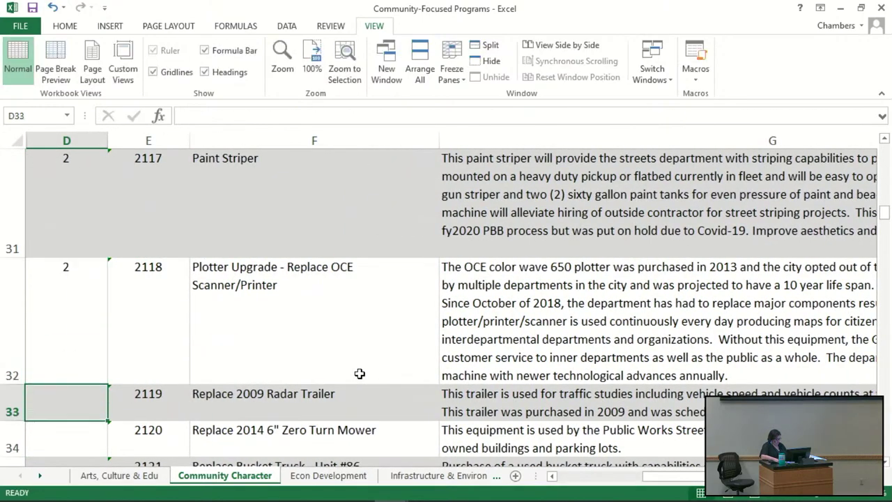
Read the description of Replace 2009 Radar Trailer and score it 1 in D33.
key(Down)
key(Down)
key(Down)
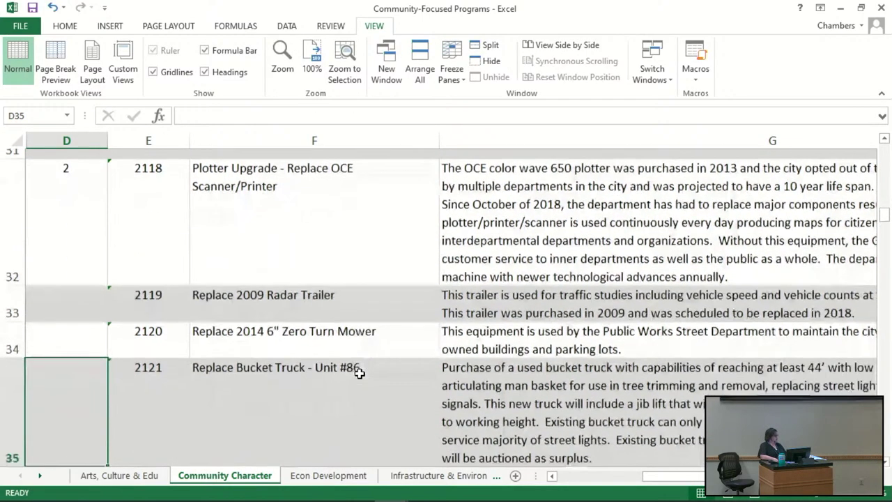
key(Up)
key(Up)
key(Up)
key(Right)
key(Right)
key(Right)
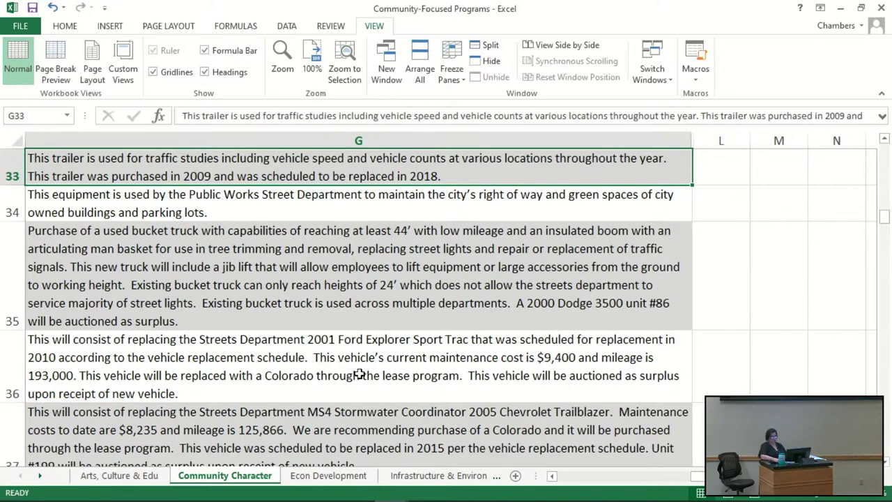
key(Left)
key(Left)
key(Left)
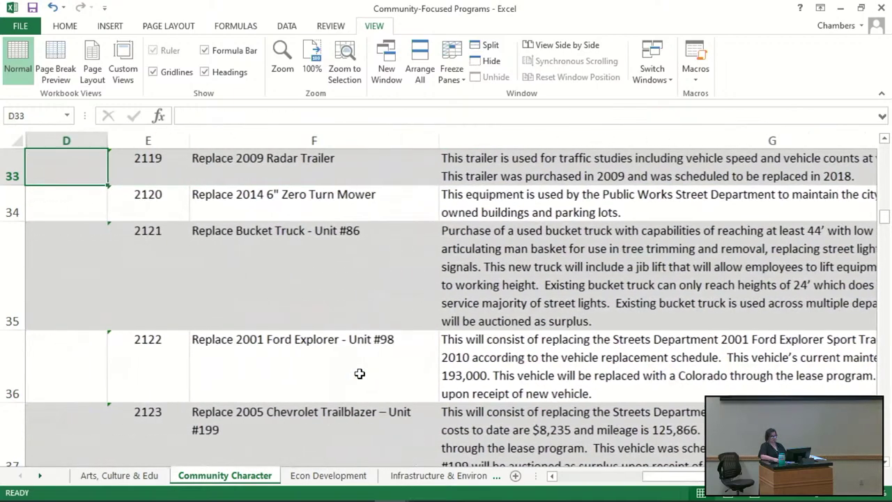
text(1)
key(Return)
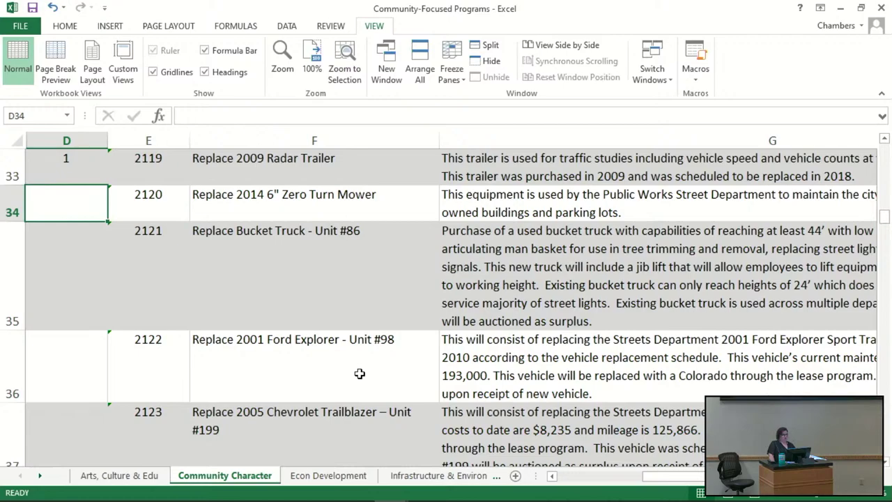
Score the 2014 Zero Turn Mower replacement 3 in D34 and, after checking its description, Replace Bucket Truck - Unit #86 3 in D35.
text(3)
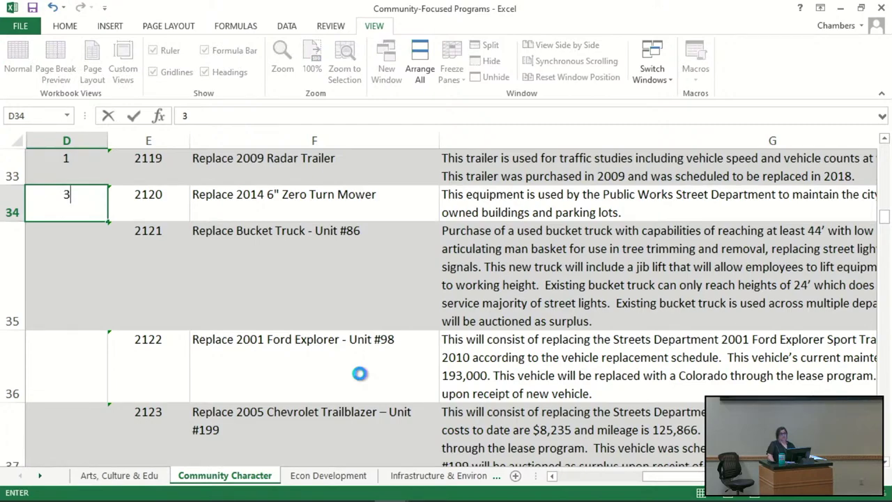
key(Return)
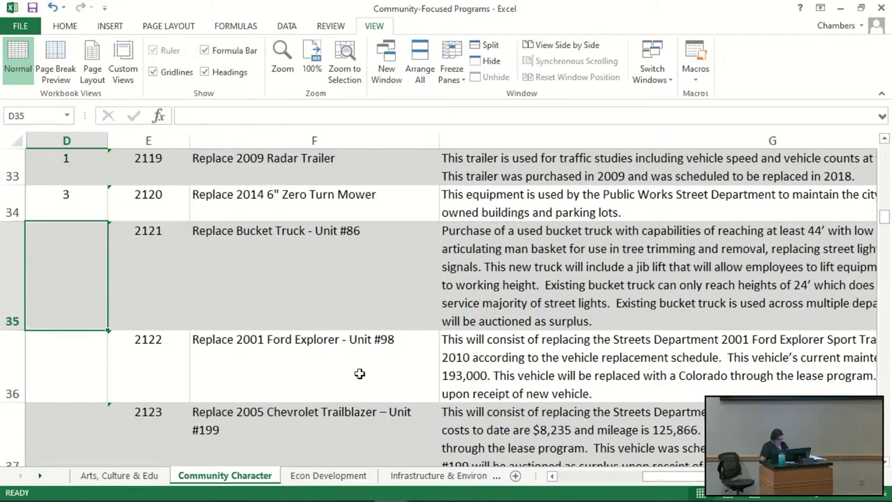
key(Right)
key(Right)
key(Right)
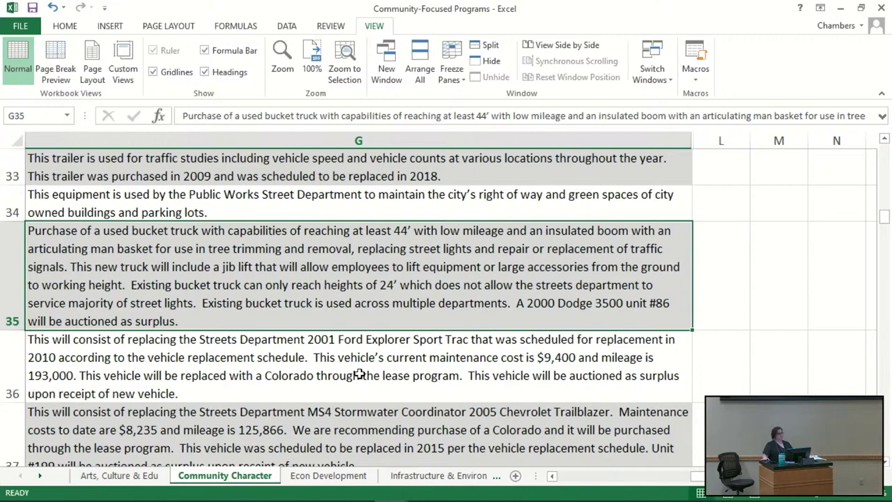
key(Left)
key(Left)
key(Left)
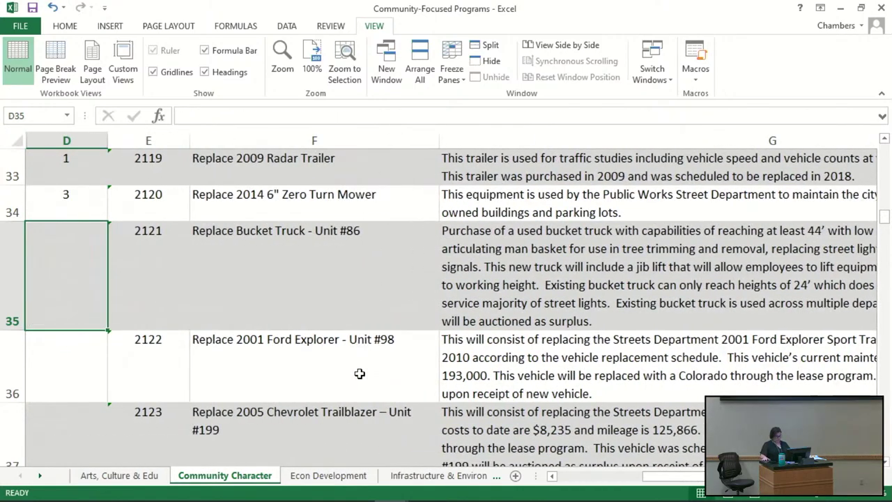
text(3)
key(Return)
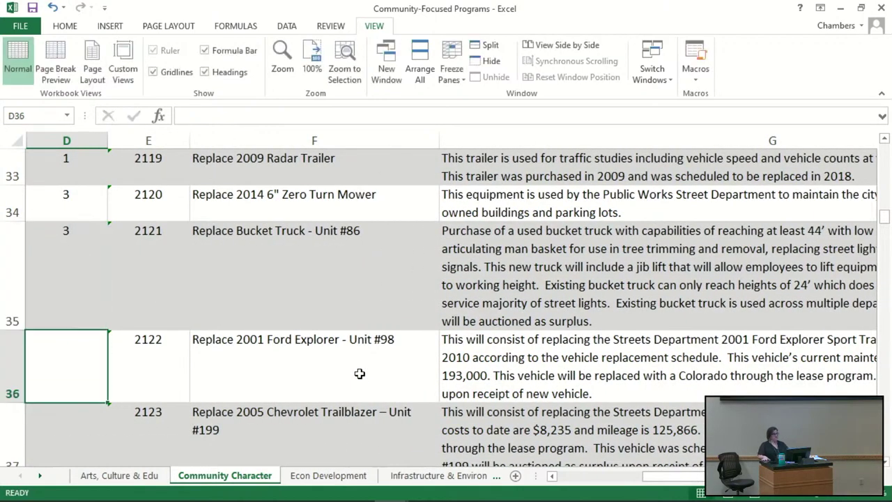
key(Up)
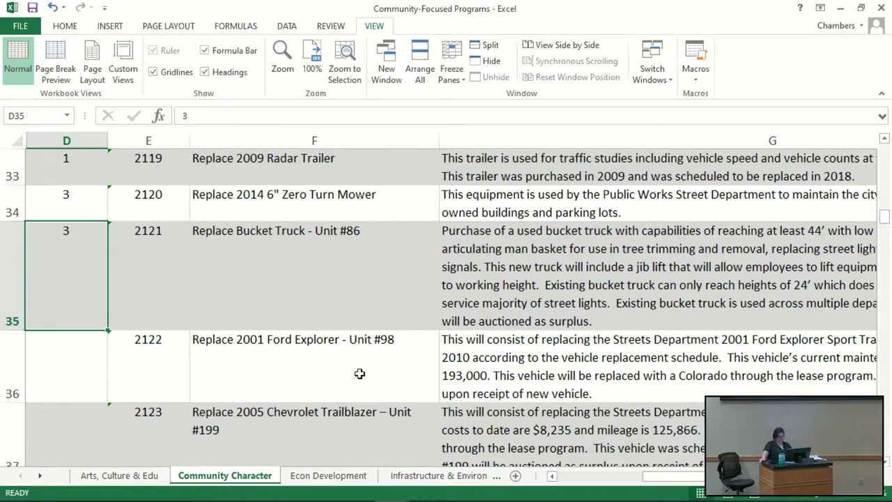
key(Down)
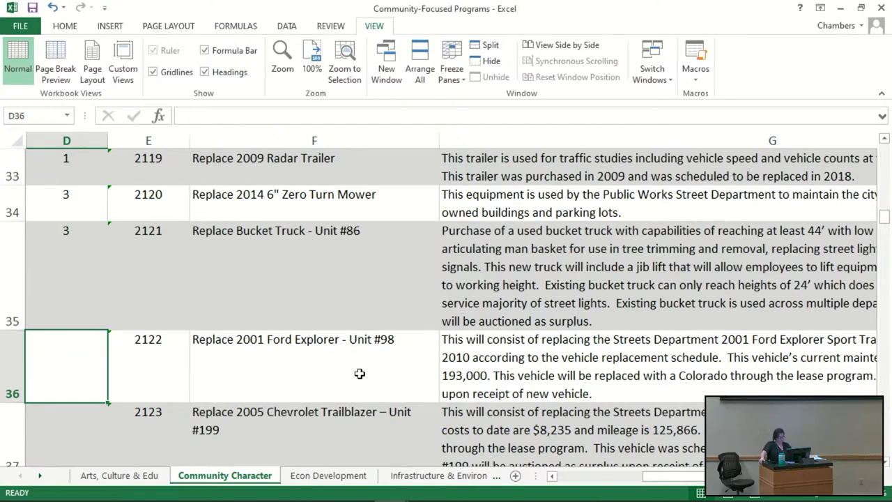
Check the description of Replace 2001 Ford Explorer - Unit #98 and score it 0 in D36.
key(Right)
key(Right)
key(Right)
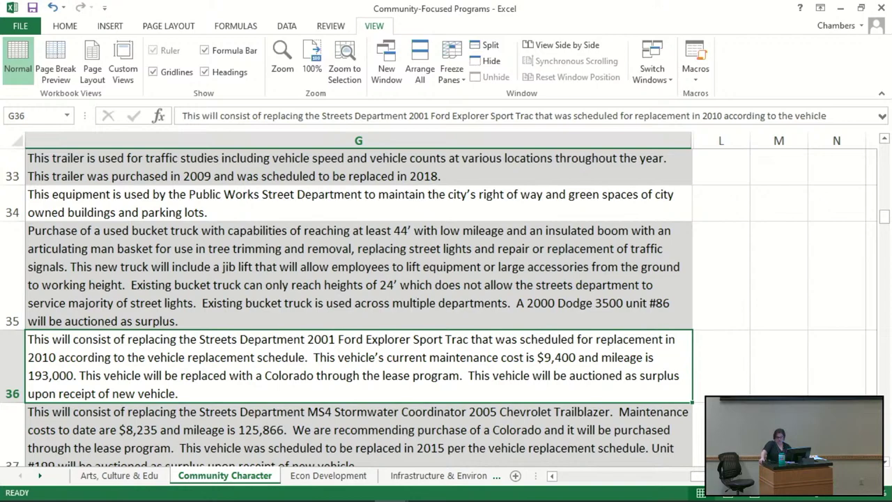
key(Left)
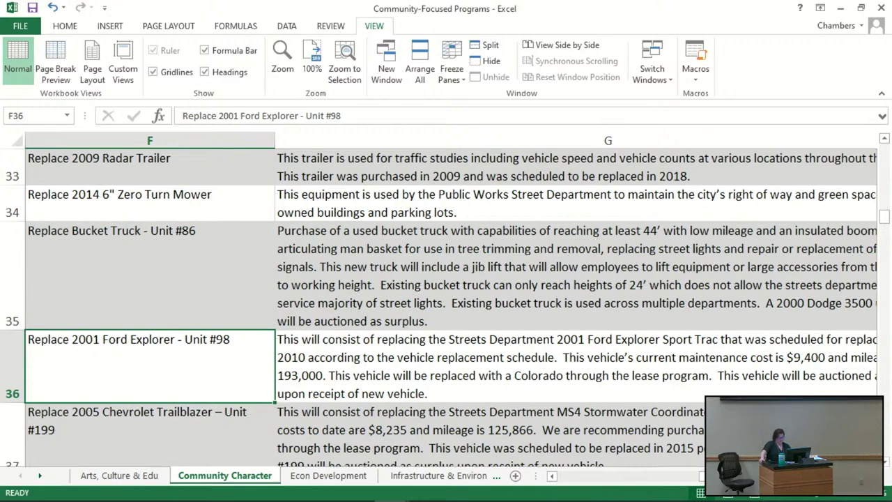
key(Left)
key(Left)
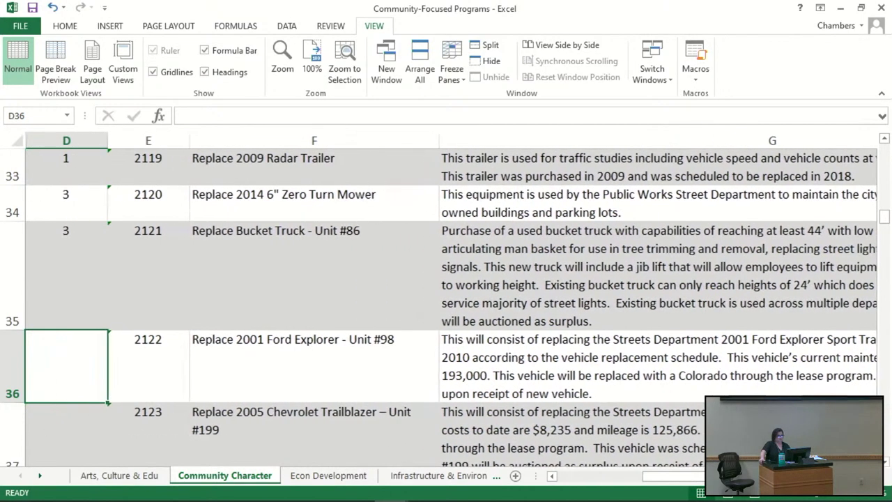
text(0)
key(Return)
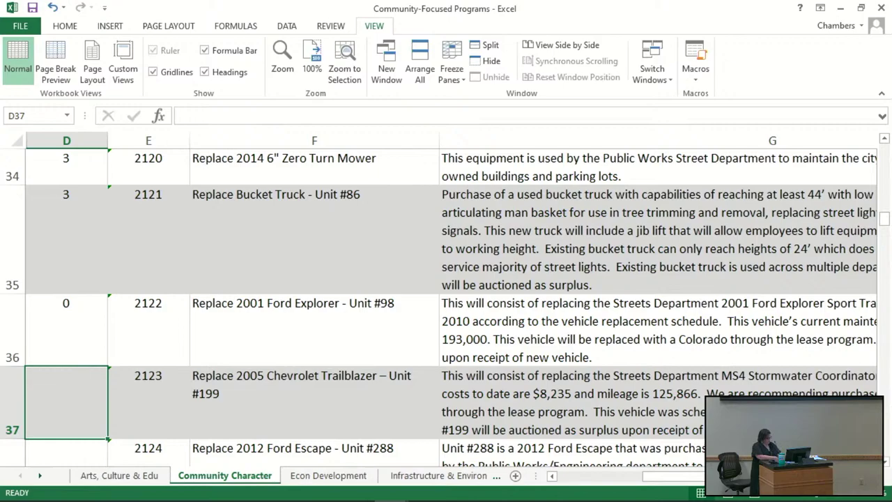
Read the description of Replace 2005 Chevrolet Trailblazer – Unit #199 and score it 0 in D37.
key(Down)
key(Down)
key(Up)
key(Up)
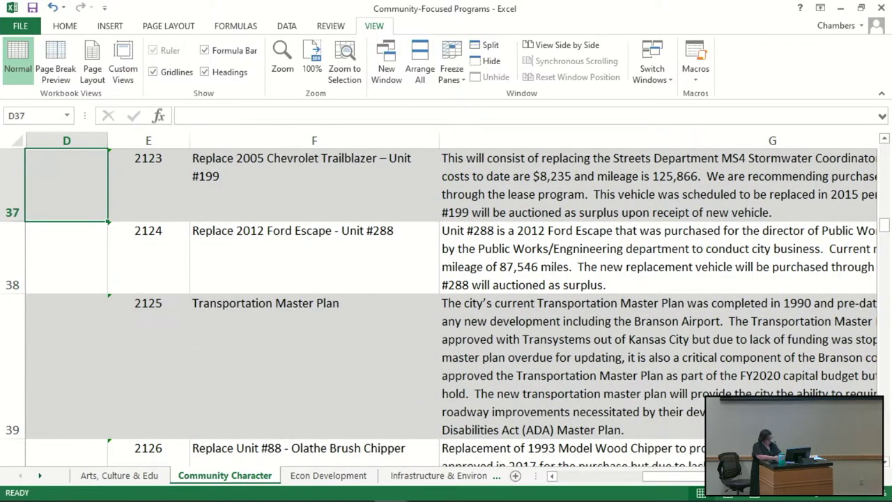
key(Right)
key(Right)
key(Right)
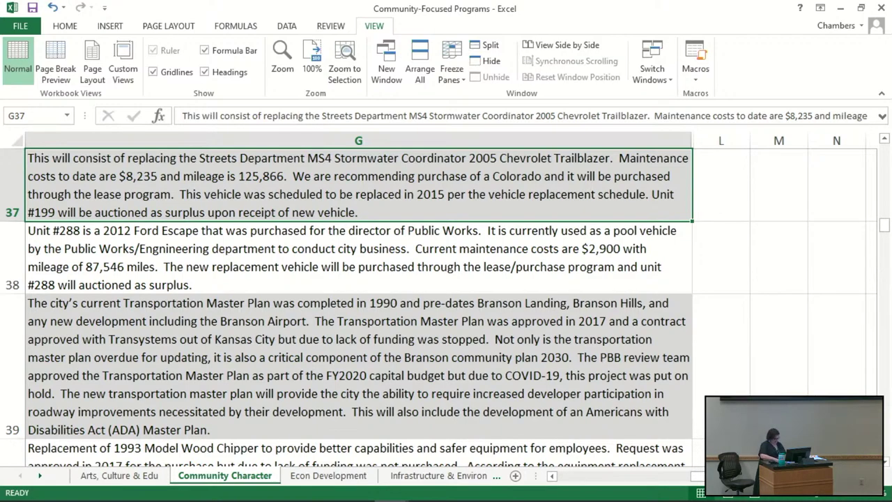
key(Left)
key(Left)
key(Left)
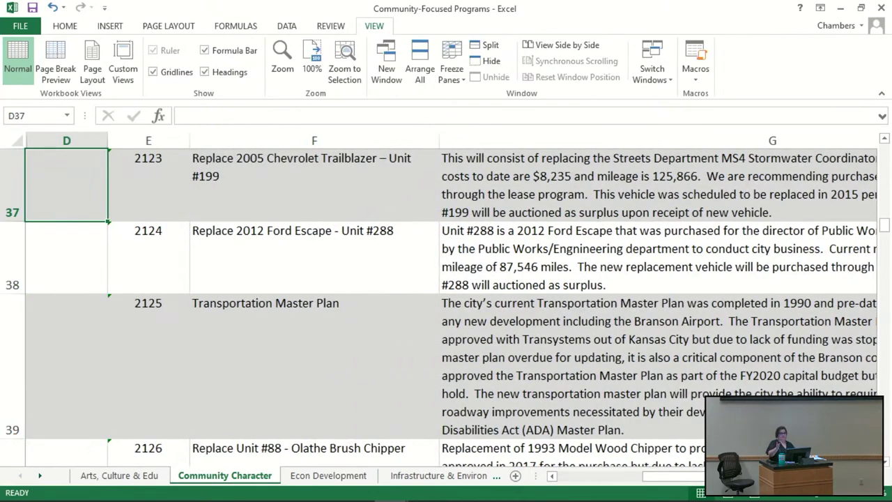
text(0)
key(Return)
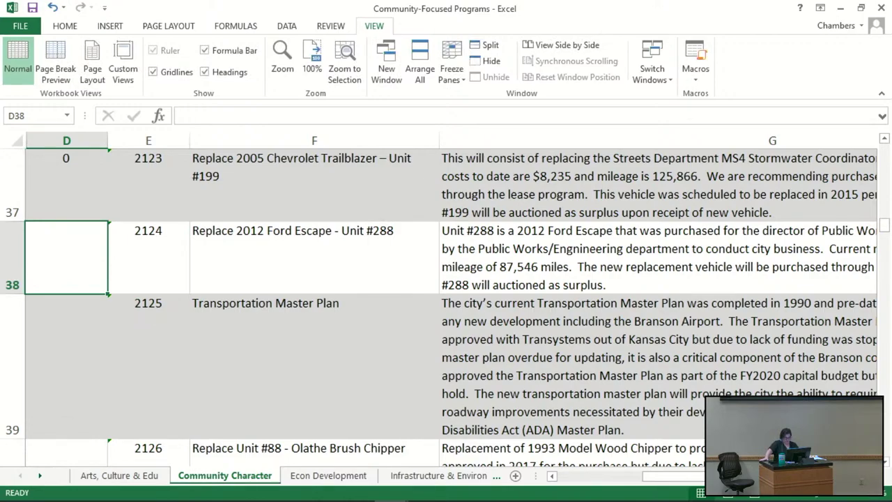
Check the description of Replace 2012 Ford Escape - Unit #288 and score it 0 in D38.
key(Right)
key(Right)
key(Right)
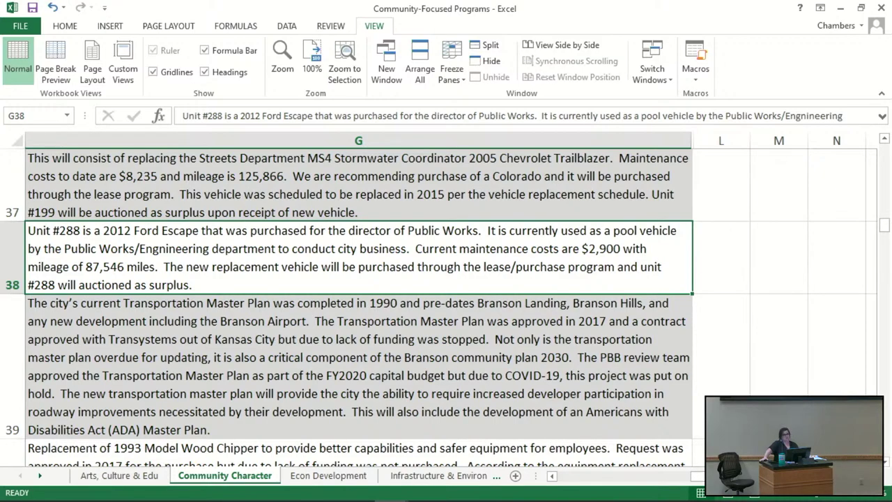
key(Left)
key(Left)
key(Left)
key(Down)
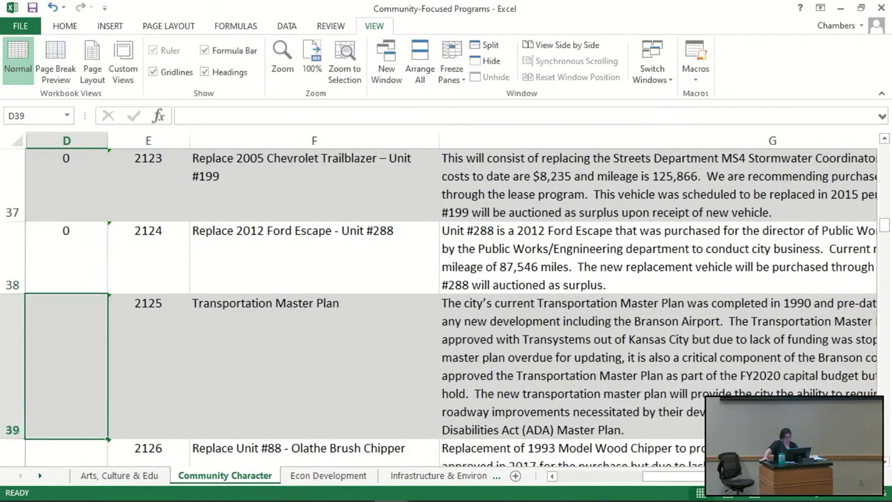
Read the description of Transportation Master Plan and score it 4 in D39.
key(Right)
key(Right)
key(Right)
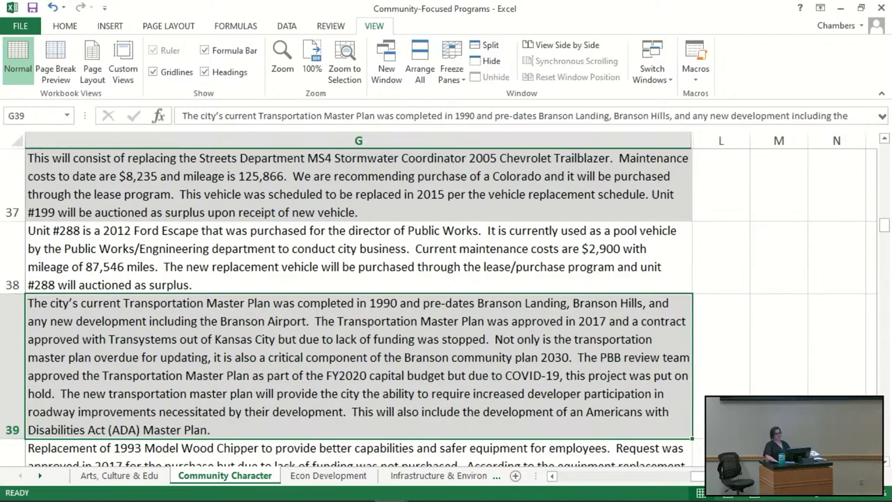
key(Left)
key(Left)
key(Left)
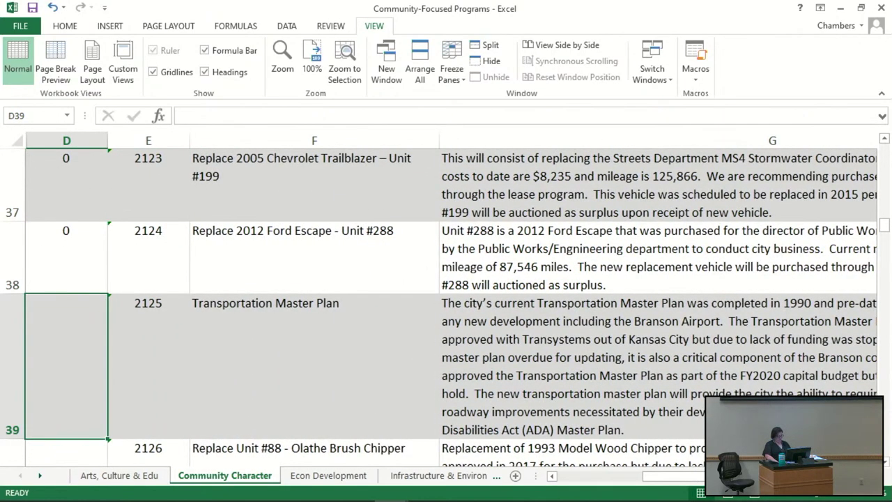
text(4)
key(Return)
click(66, 293)
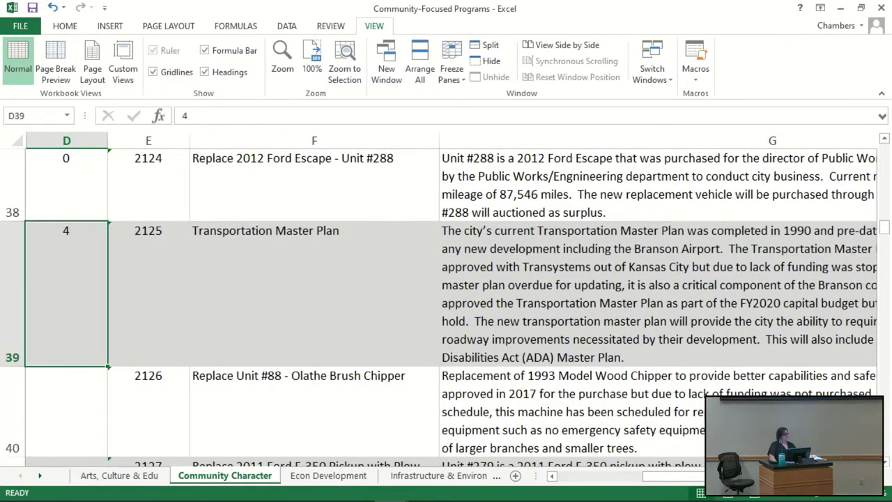
Check the description of Replace Unit #88 - Olathe Brush Chipper and score it 2 in D40.
click(67, 411)
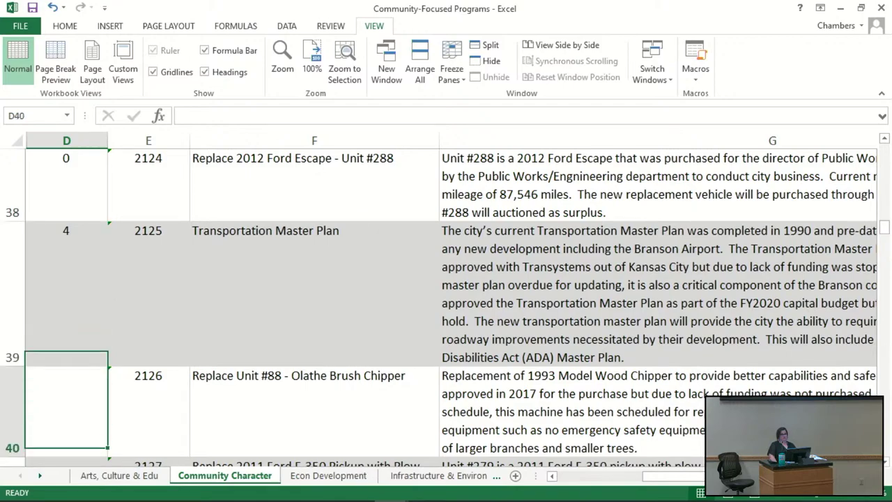
click(66, 463)
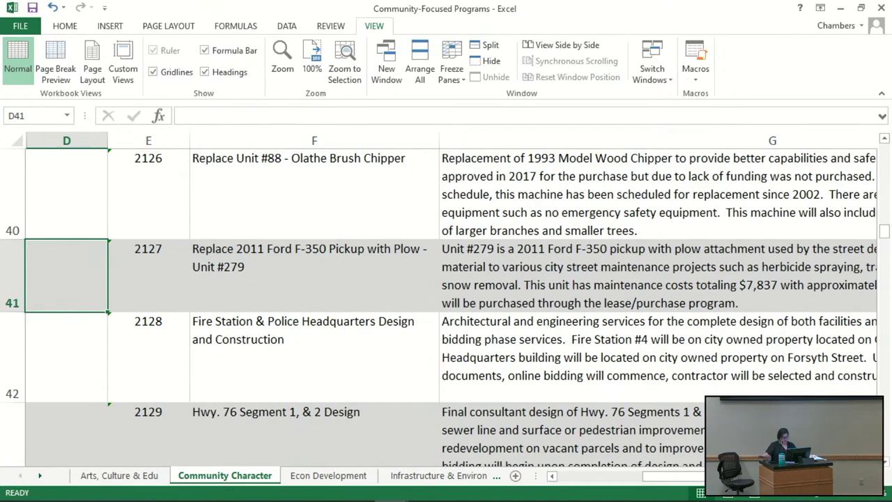
click(67, 194)
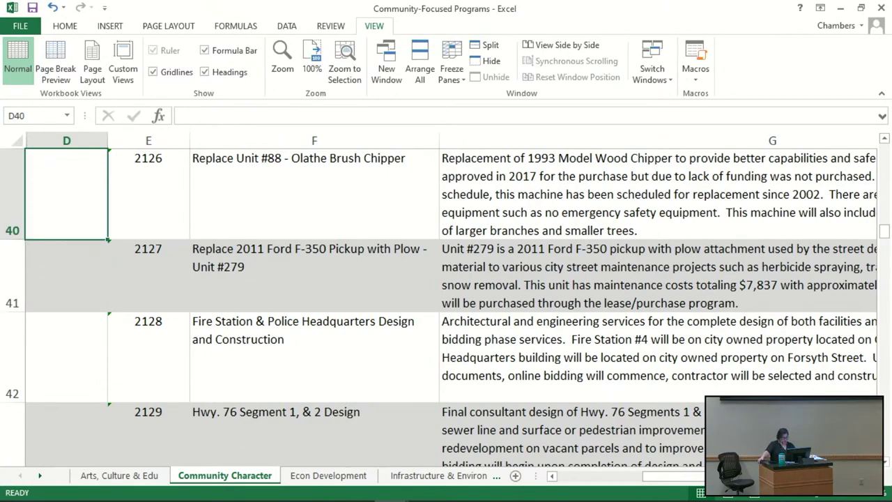
key(Right)
key(Right)
key(Right)
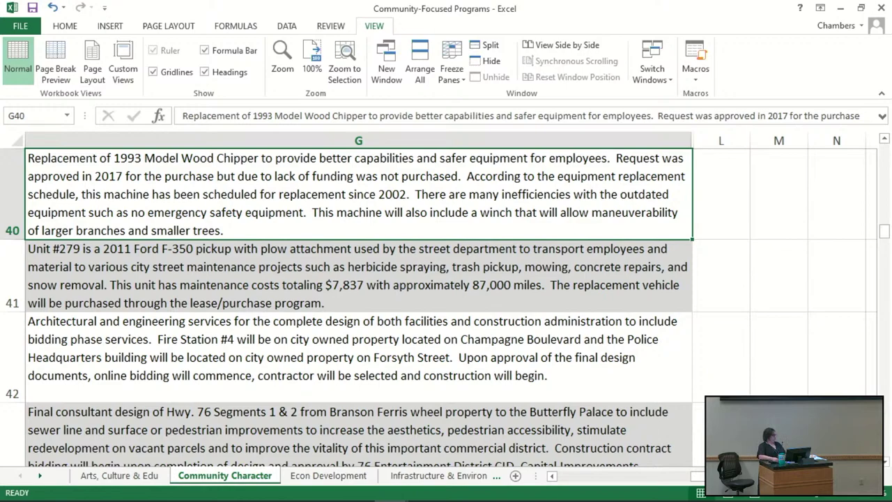
key(Left)
key(Left)
key(Left)
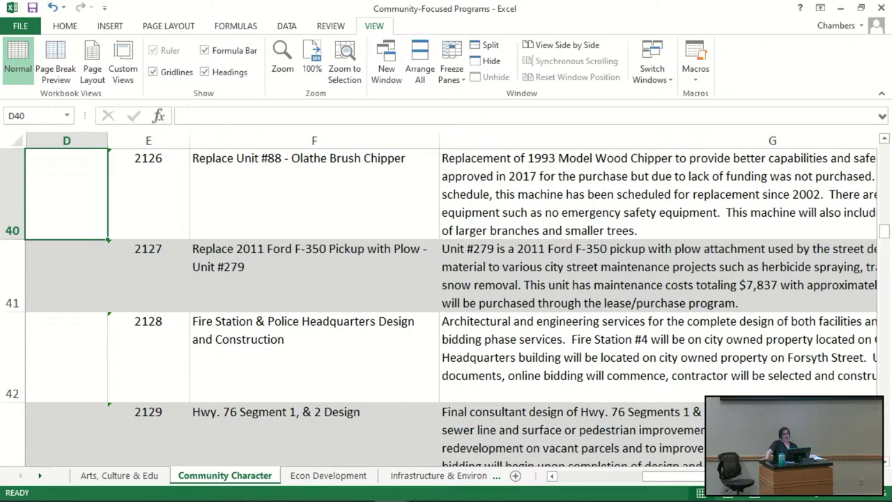
text(2)
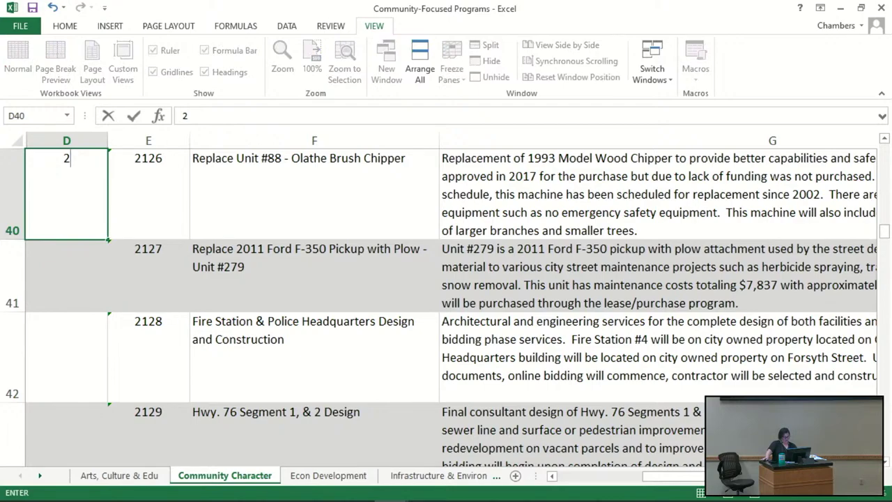
key(Return)
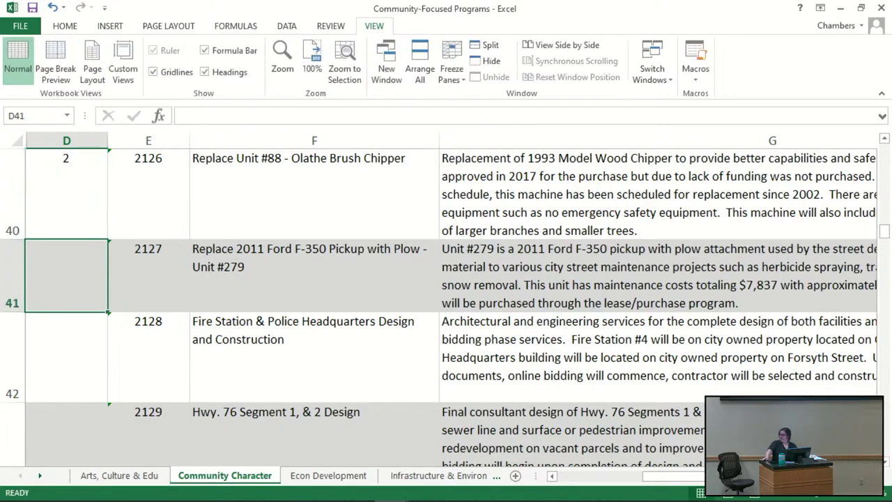
click(66, 193)
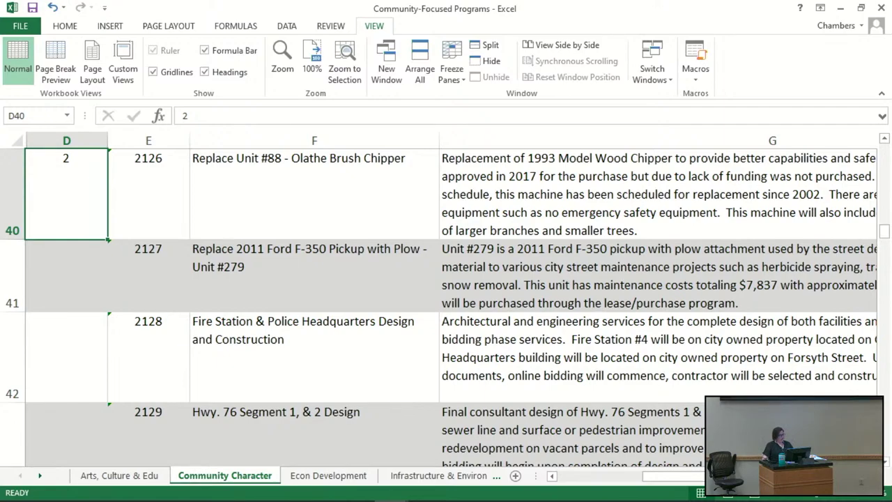
Read the description of Replace 2011 Ford F-350 Pickup with Plow - Unit #279 and score it 2 in D41.
click(66, 275)
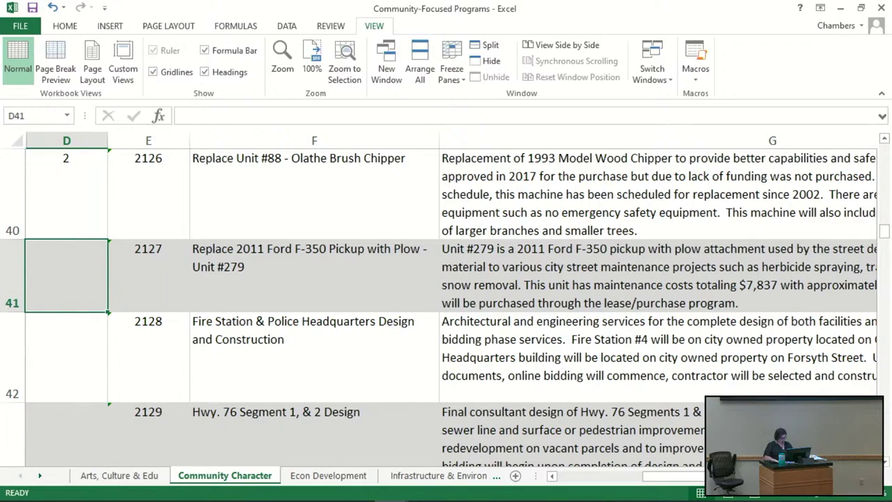
key(Right)
key(Right)
key(Right)
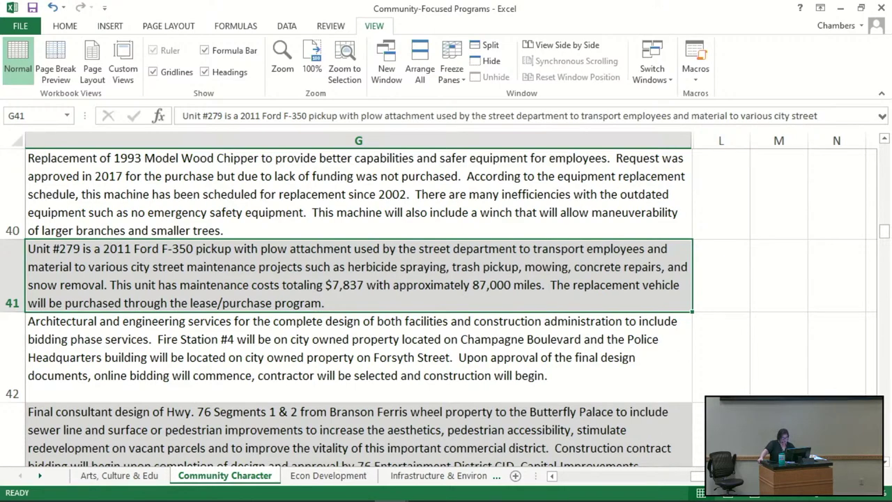
key(Left)
key(Left)
key(Left)
key(Left)
key(Right)
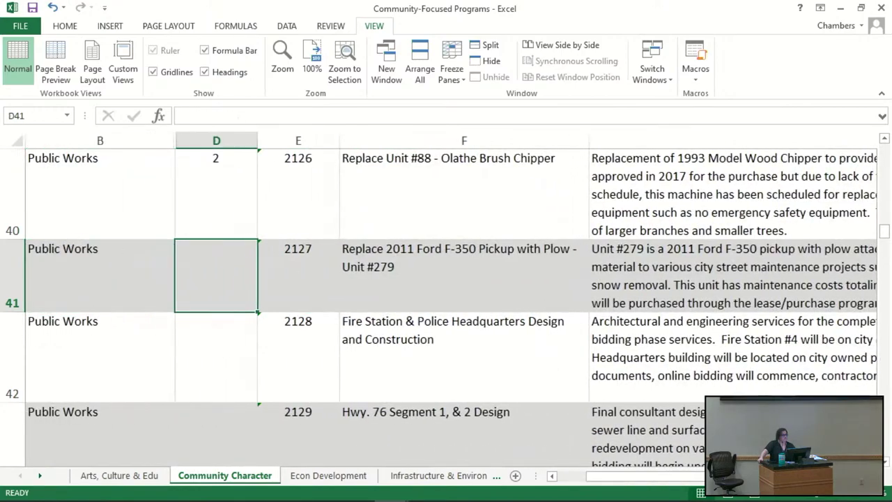
text(2)
key(Return)
key(Up)
Read the description of Fire Station & Police Headquarters Design and Construction and score it 3 in D42.
click(216, 357)
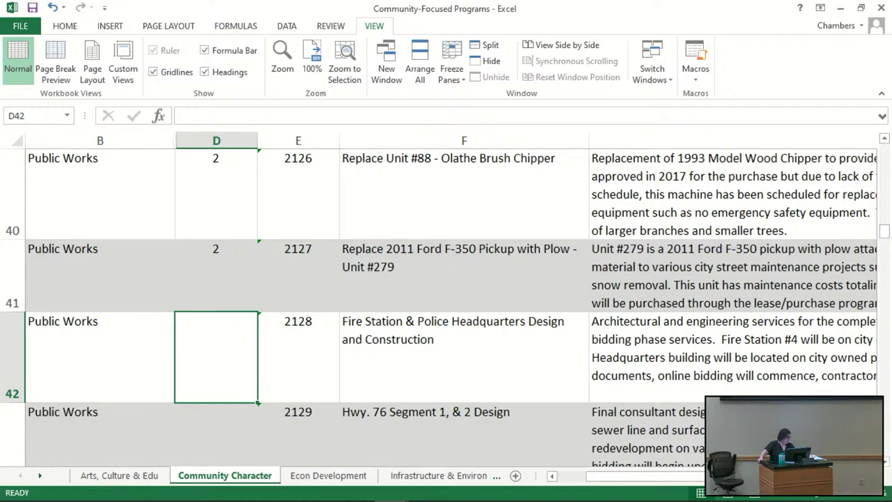
click(462, 356)
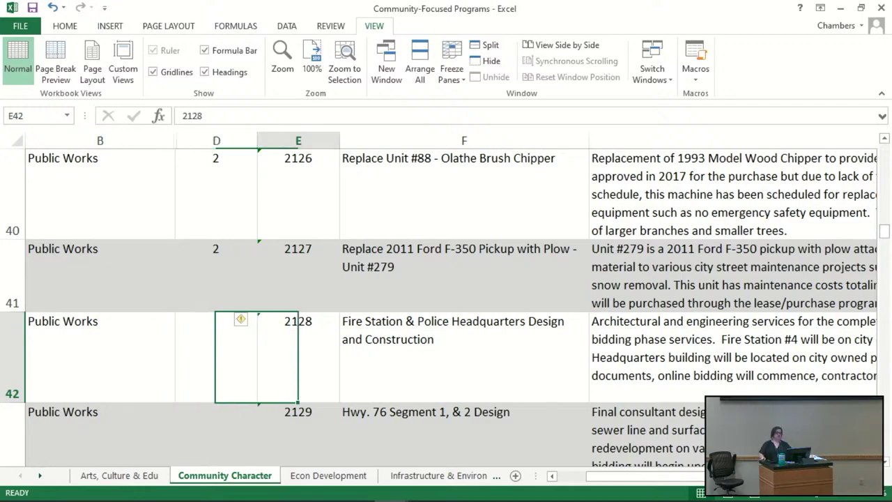
click(732, 357)
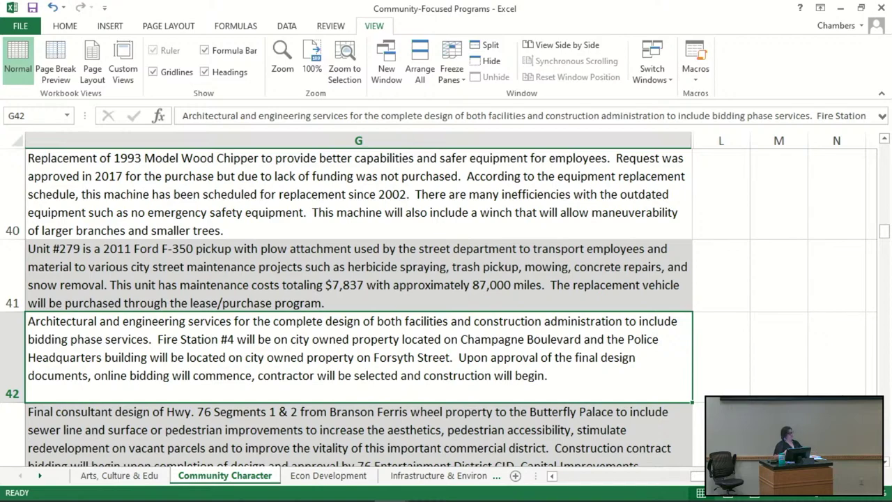
key(Left)
key(Left)
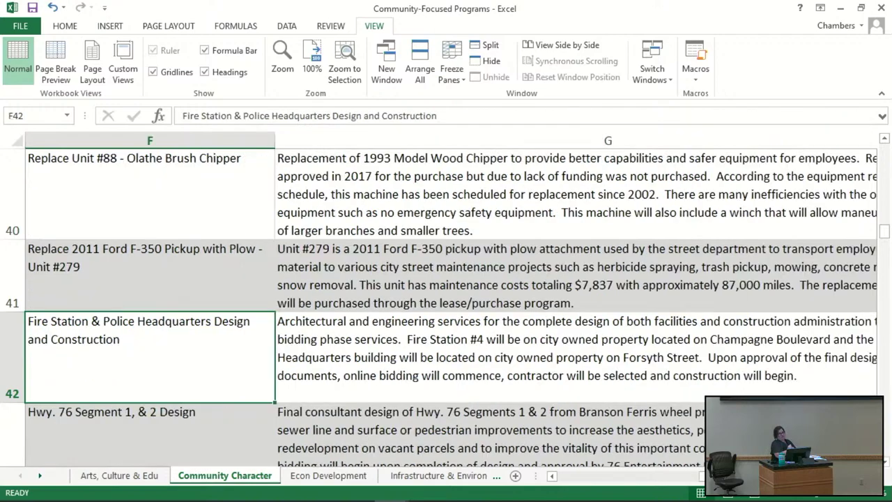
key(Left)
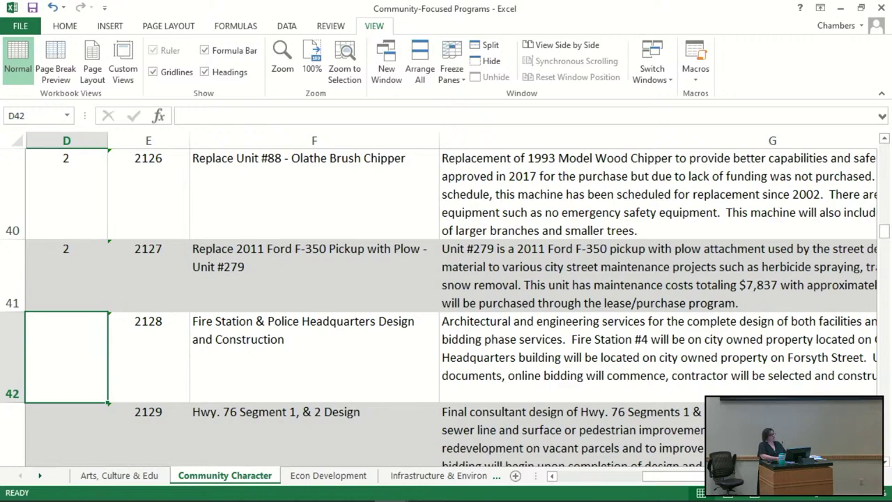
text(2)
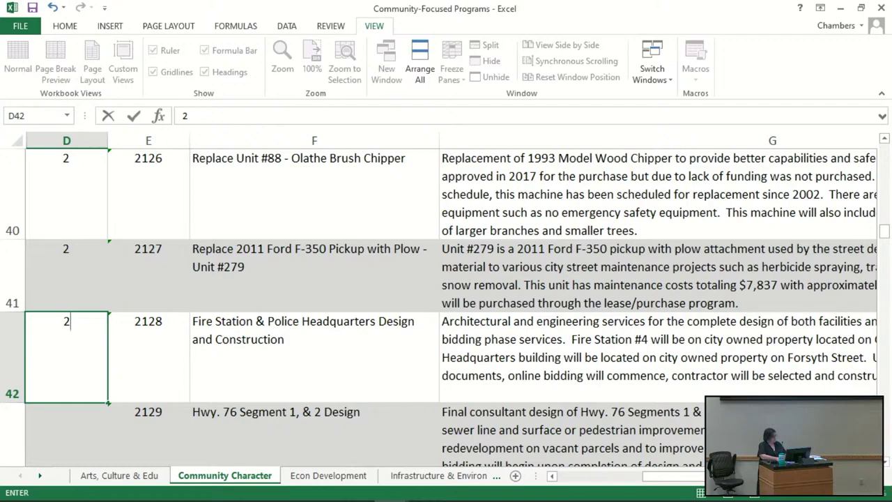
key(BackSpace)
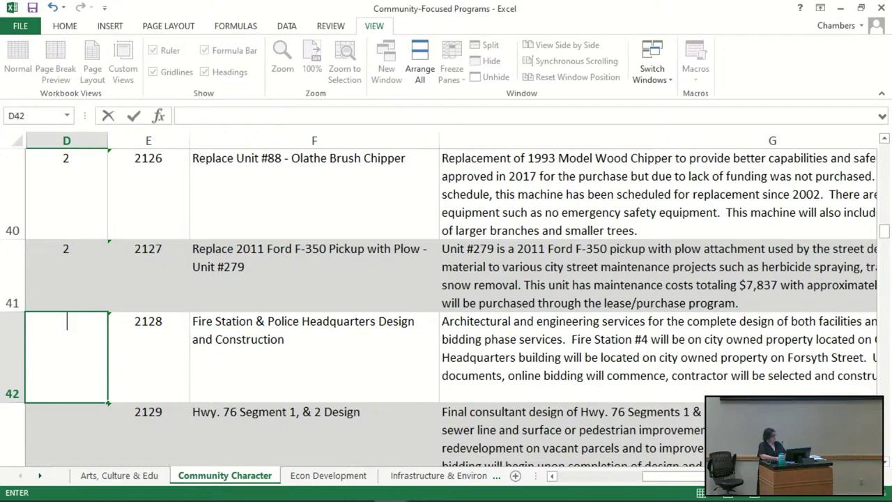
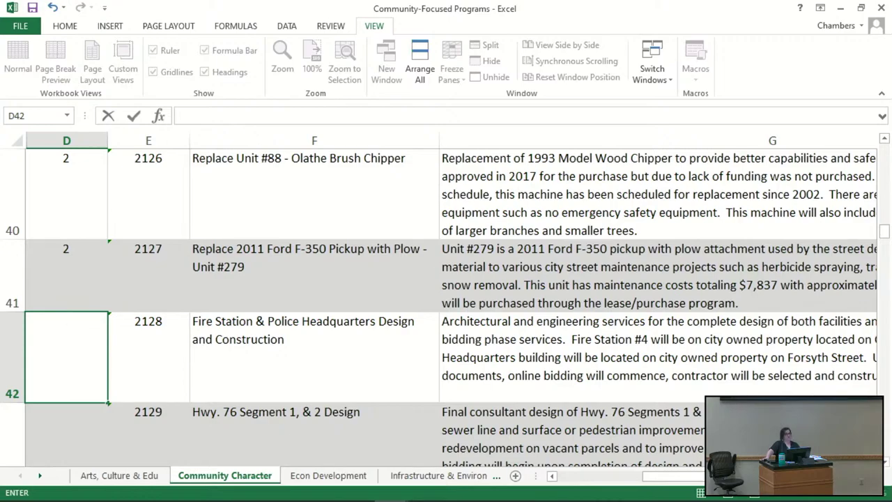
text(3)
key(Return)
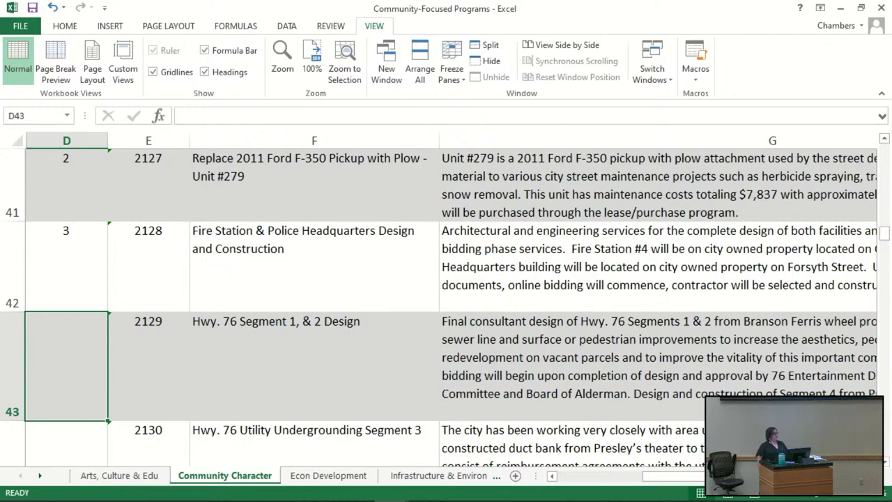
Read the description of Hwy. 76 Segment 1, & 2 Design, and score it and Hwy. 76 Utility Undergrounding Segment 3 each 3 in D43:D44.
click(148, 366)
click(313, 366)
click(655, 366)
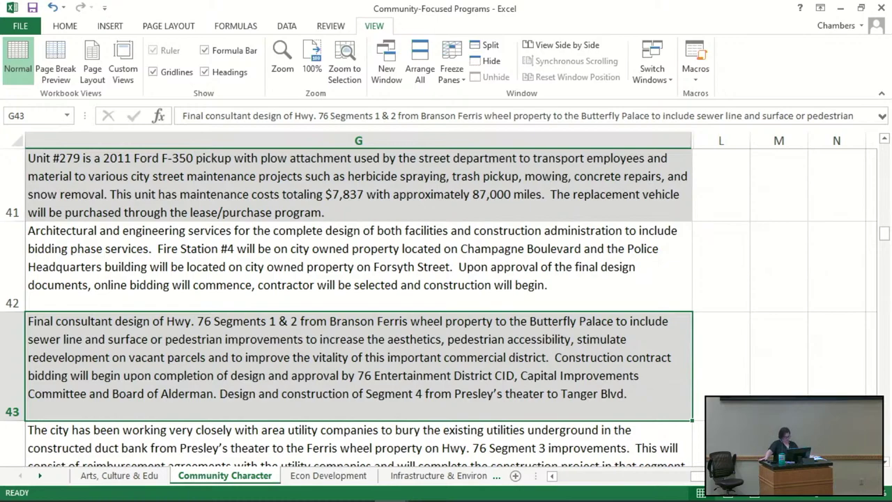
key(Left)
key(Left)
key(Left)
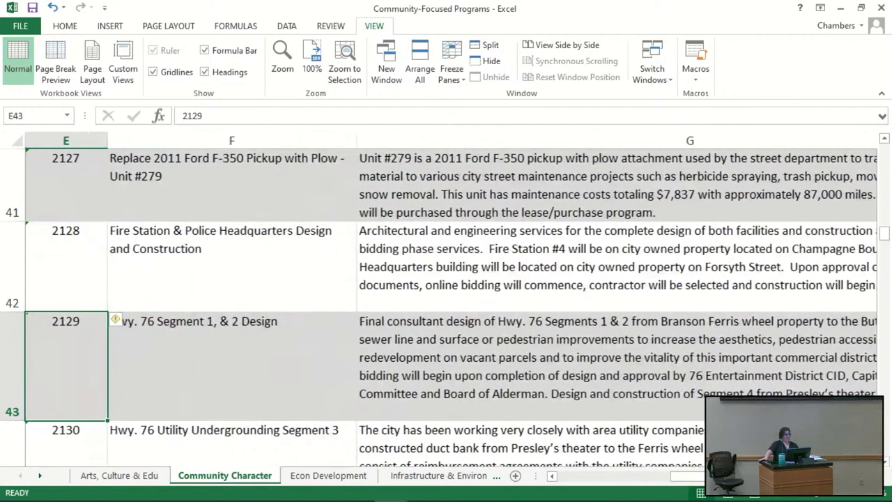
text(3)
key(Return)
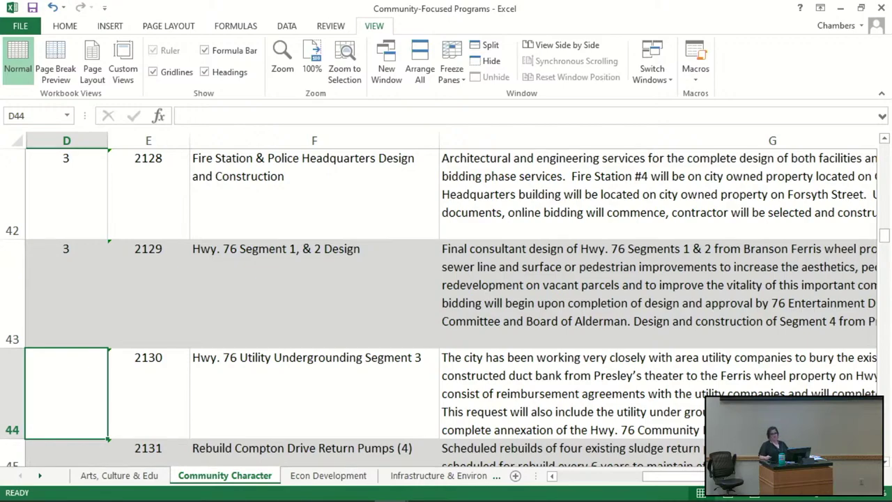
click(67, 455)
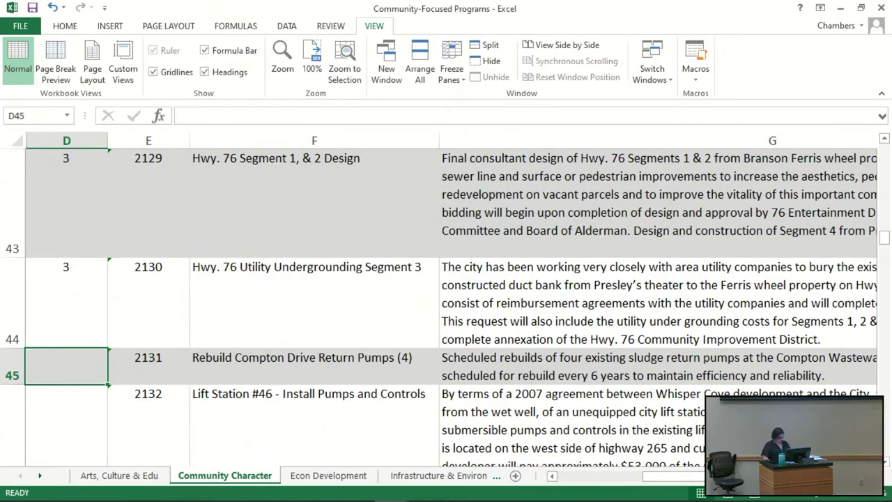
Read the description of Rebuild Compton Drive Return Pumps (4) and score it 0 in D45.
click(148, 366)
click(659, 367)
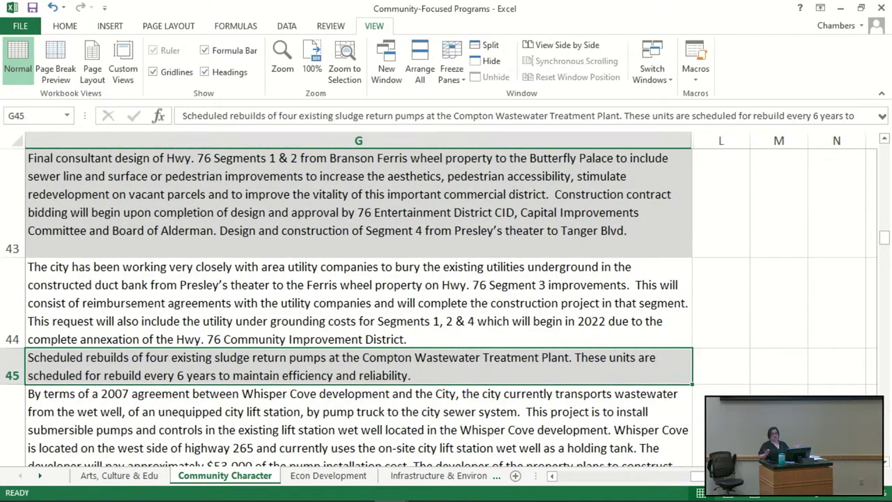
key(Left)
key(Left)
key(Left)
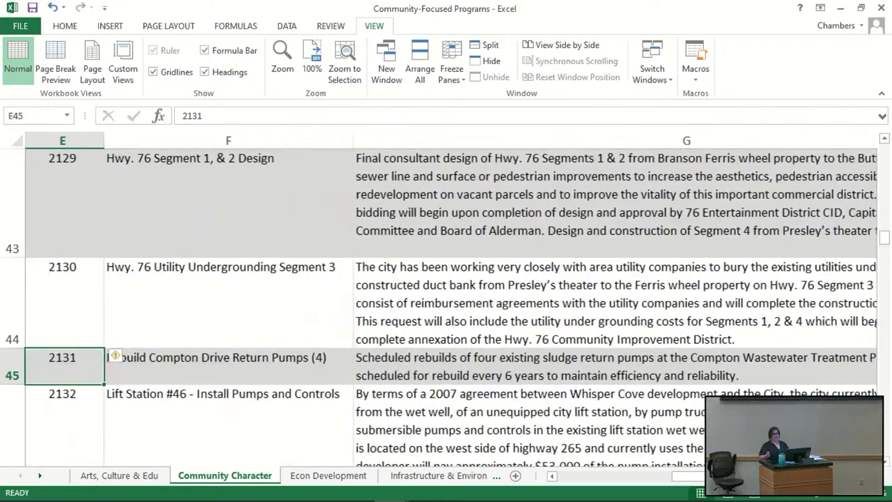
text(0)
key(Return)
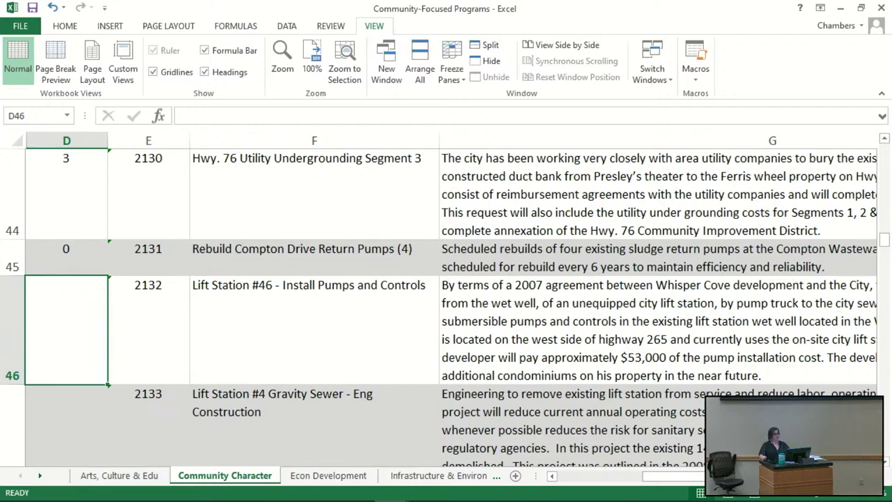
Score Lift Station #46 - Install Pumps and Controls and Lift Station #4 Gravity Sewer each 0 in D46 and D47.
text(0)
key(Return)
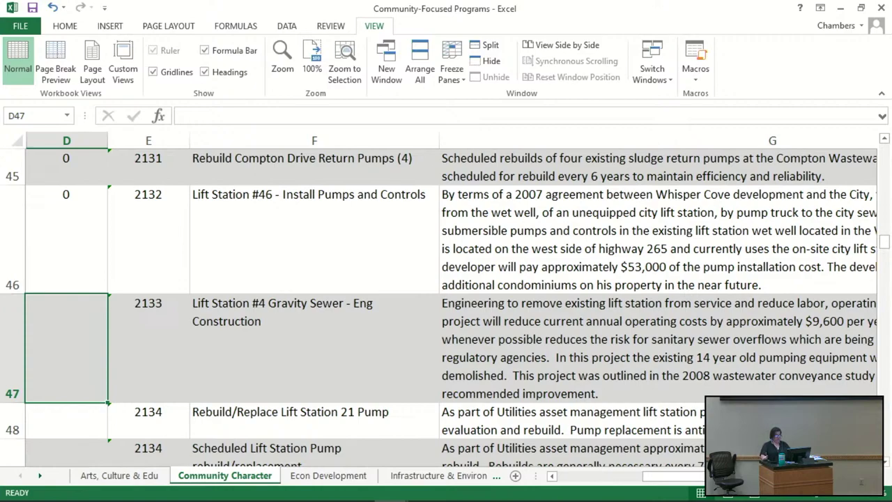
text(0)
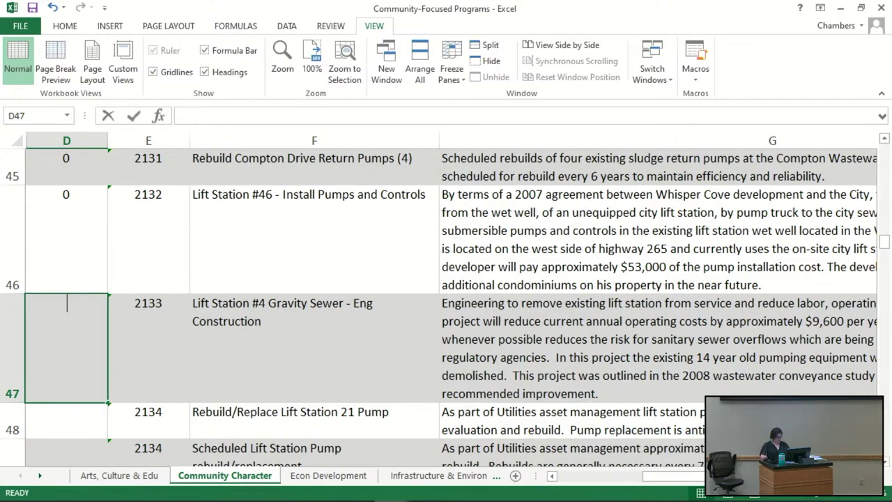
key(Return)
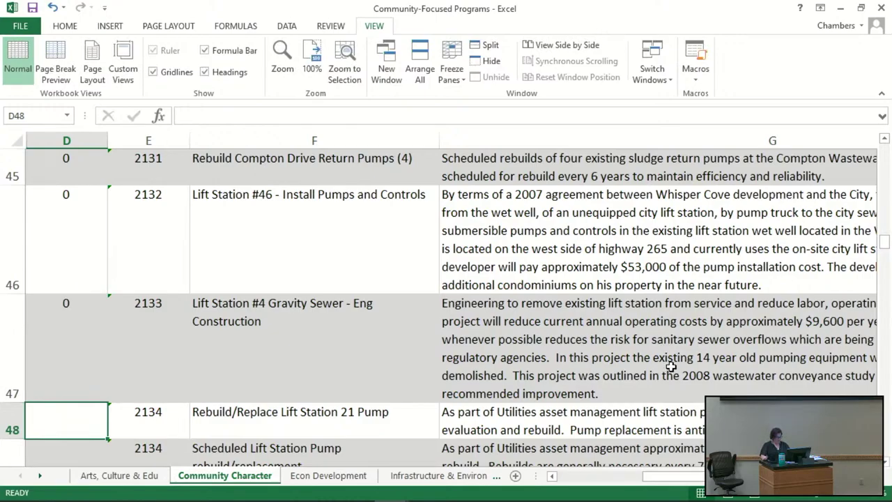
Score Rebuild/Replace Lift Station 21 Pump and Scheduled Lift Station Pump rebuild/replacement each 0 in D48 and D49.
scroll(640, 342, down, 2)
scroll(640, 342, up, 1)
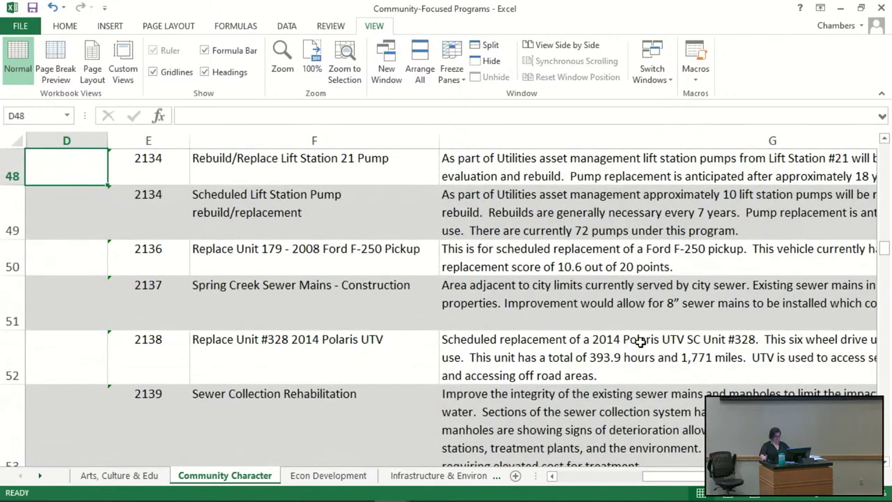
text(0)
key(Return)
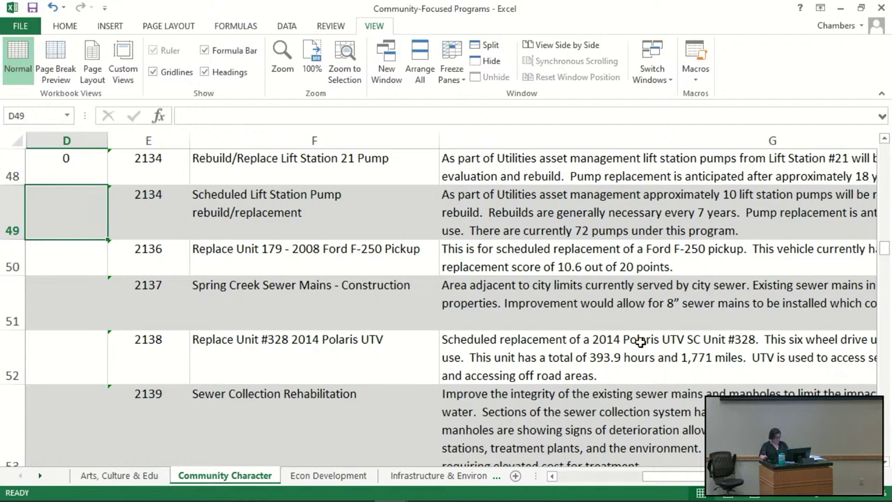
key(Down)
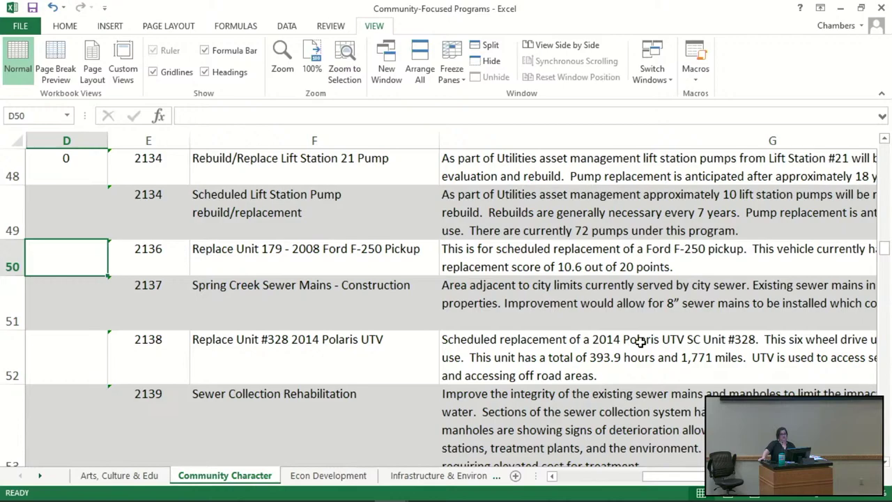
key(Up)
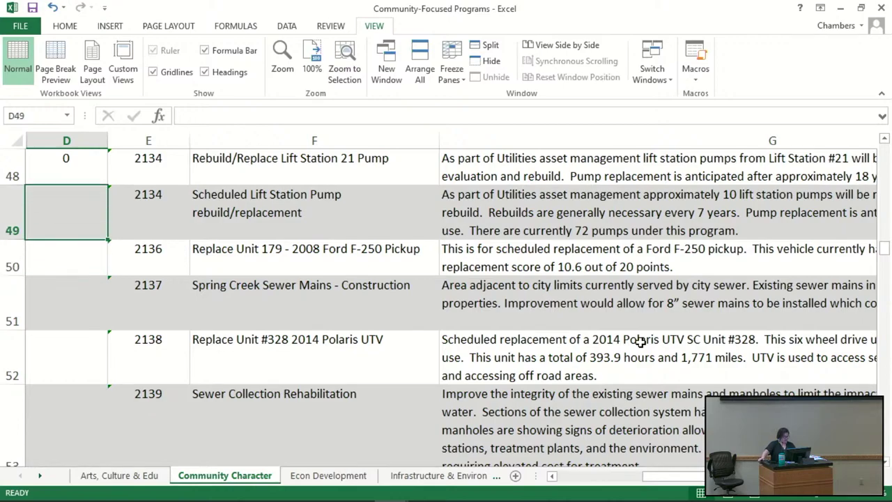
text(0)
key(Return)
text(0)
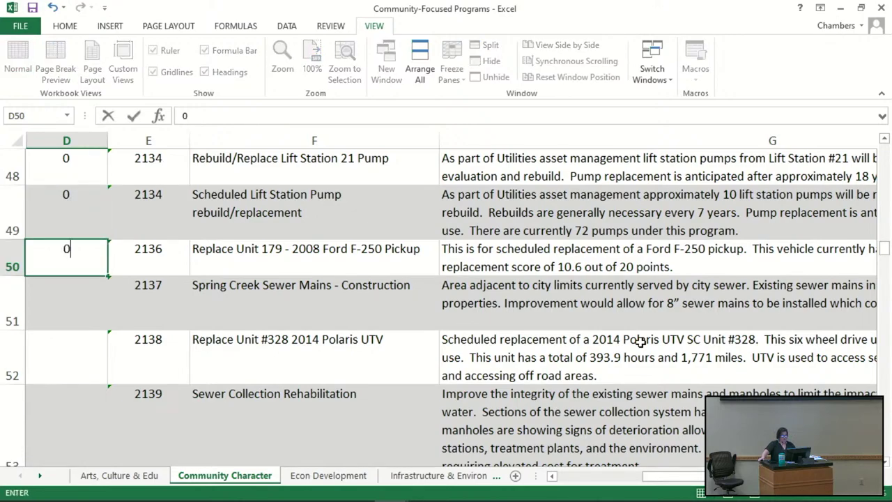
key(Return)
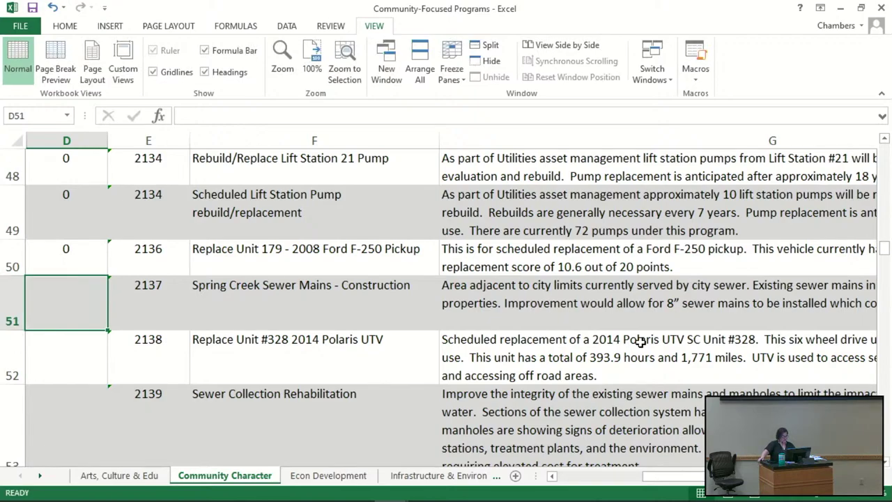
key(Up)
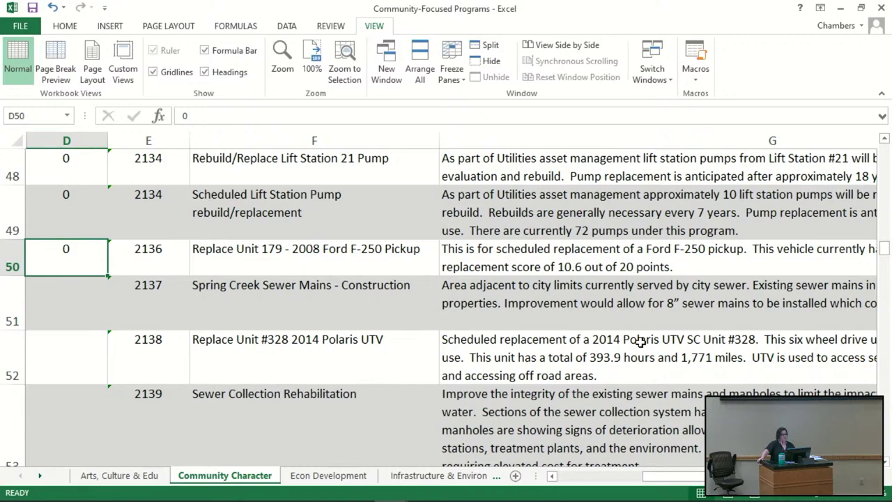
key(BackSpace)
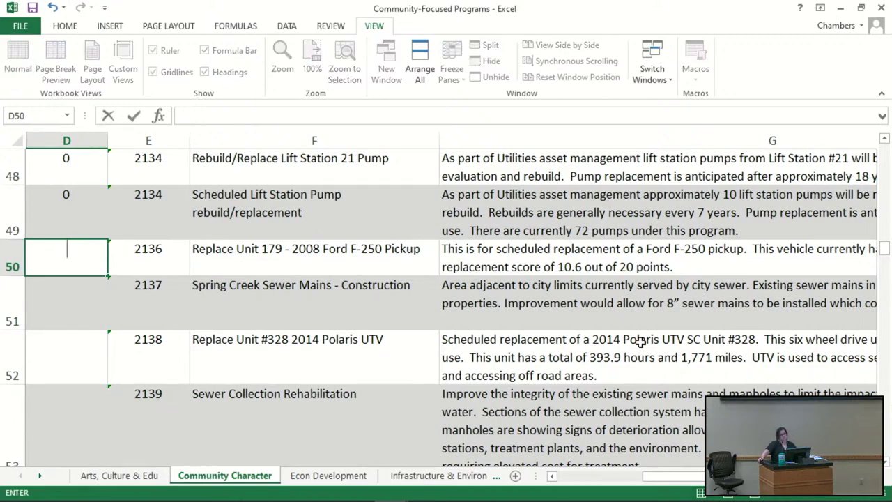
Read the description of Replace Unit 179 - 2008 Ford F-250 Pickup and score it 0 in D50.
key(Tab)
key(Tab)
key(Tab)
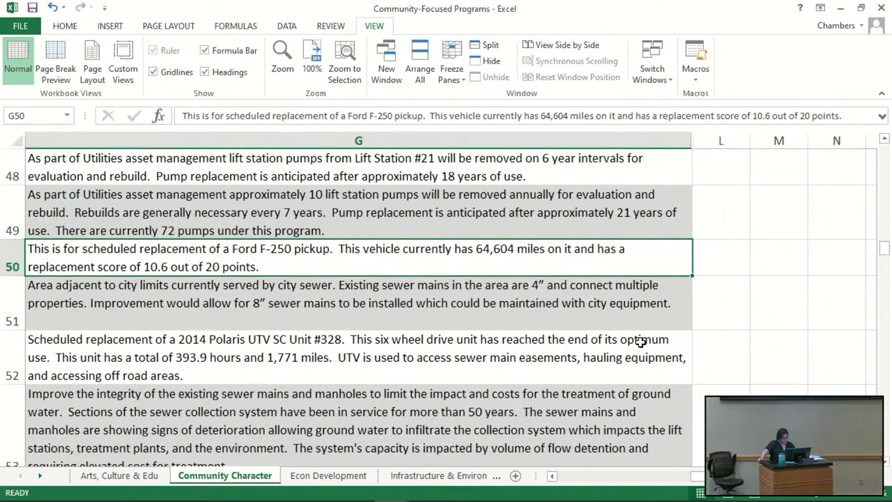
key(Left)
key(Left)
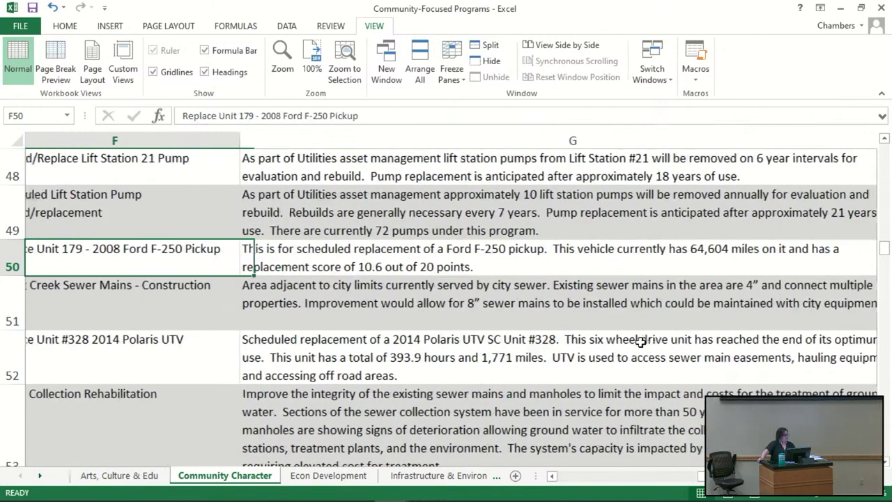
key(Left)
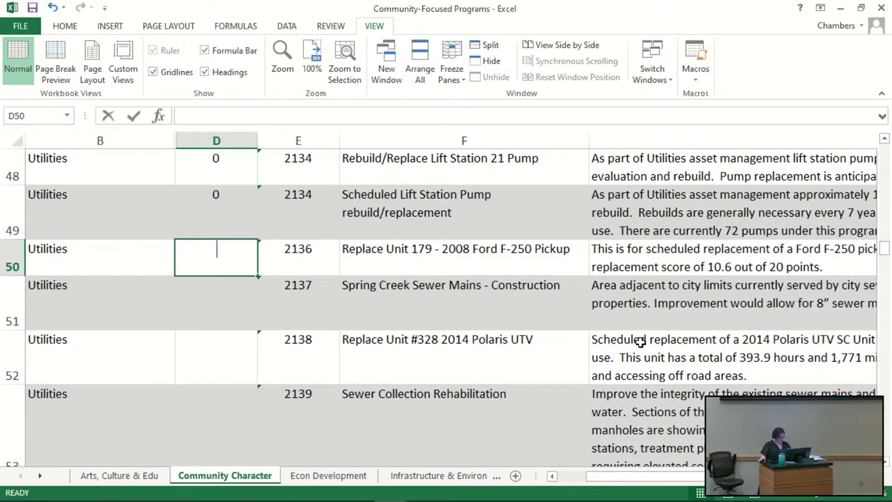
text(0)
key(Return)
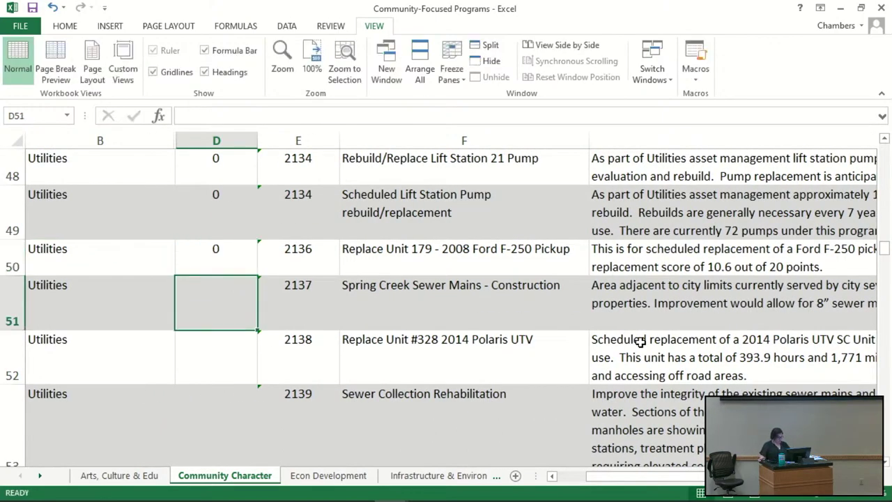
Read the Spring Creek Sewer Mains - Construction description, then score it and Replace Unit #328 2014 Polaris UTV each 0 in D51 and D52.
key(Right)
key(Right)
key(Right)
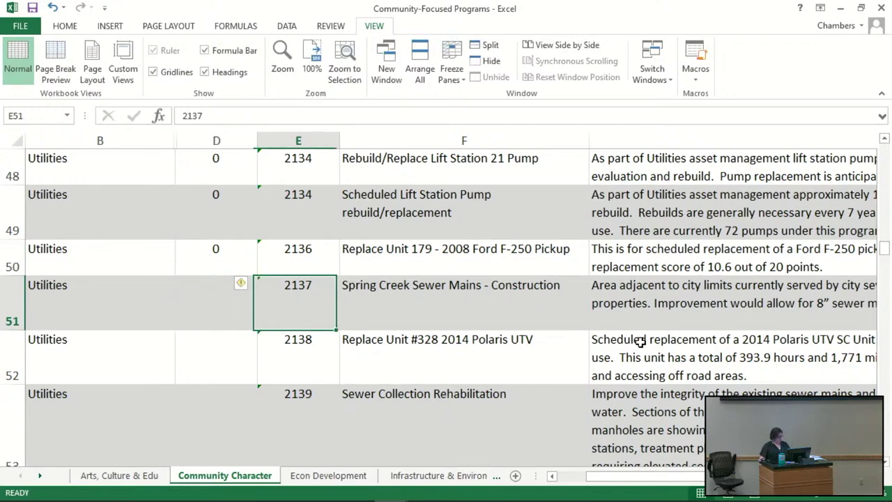
key(Left)
key(Left)
key(Left)
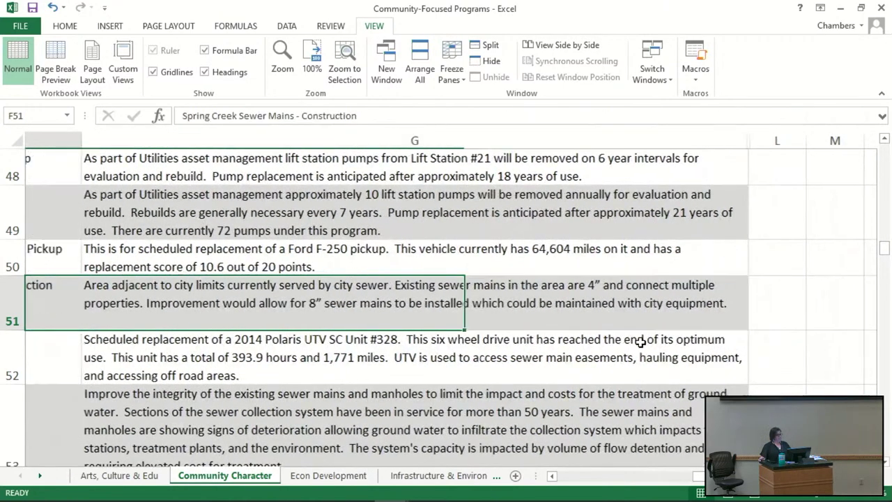
text(0)
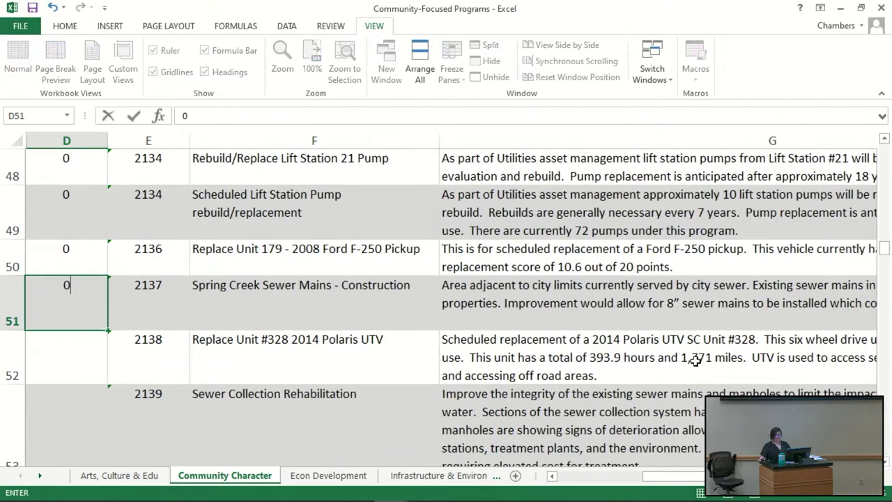
key(Return)
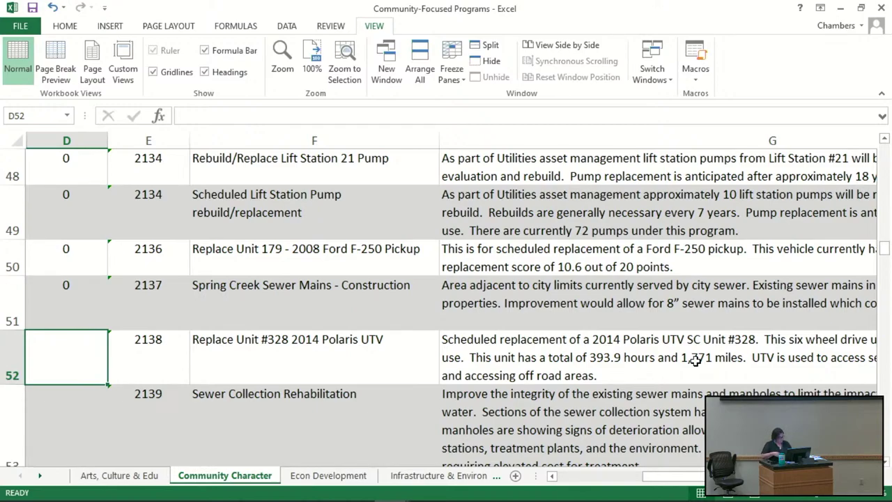
text(0)
key(Return)
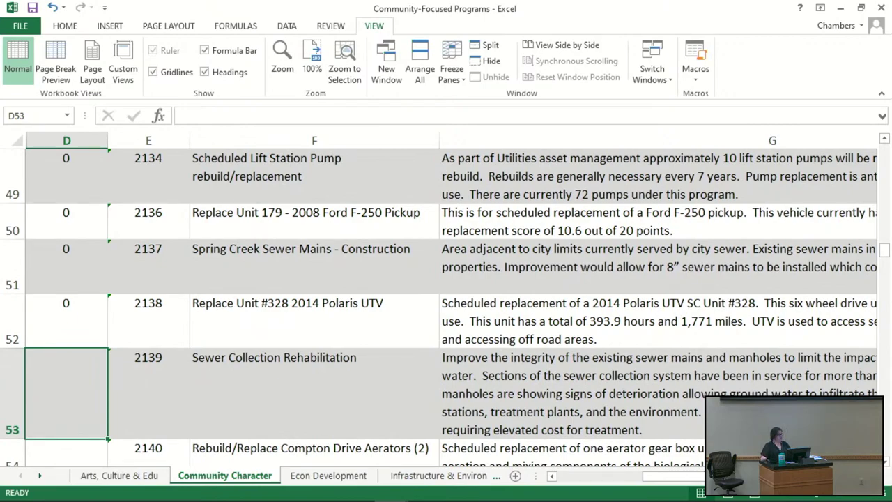
Read the description of Sewer Collection Rehabilitation and score it 0 in D53.
mouse_move(701, 500)
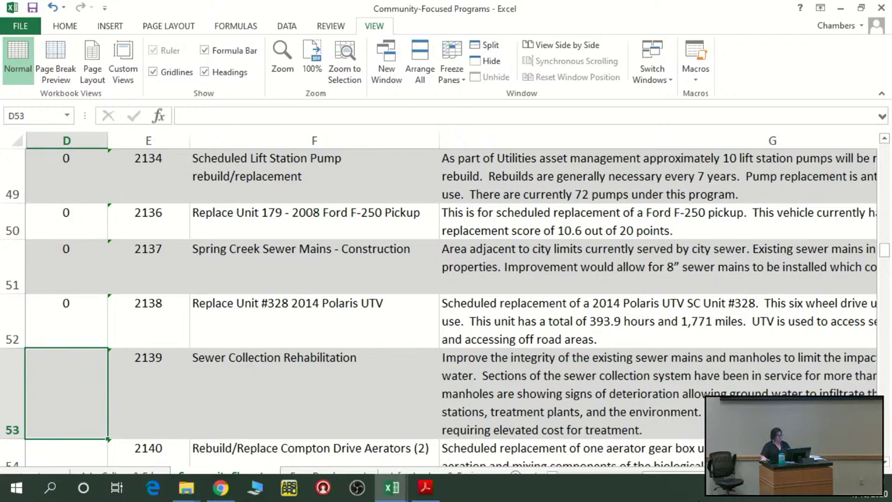
key(Right)
key(Right)
key(Right)
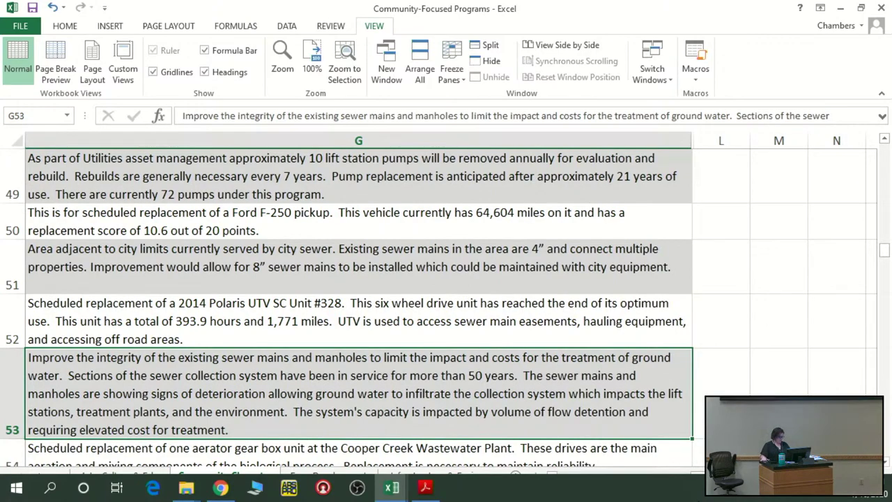
key(Left)
key(Left)
key(Left)
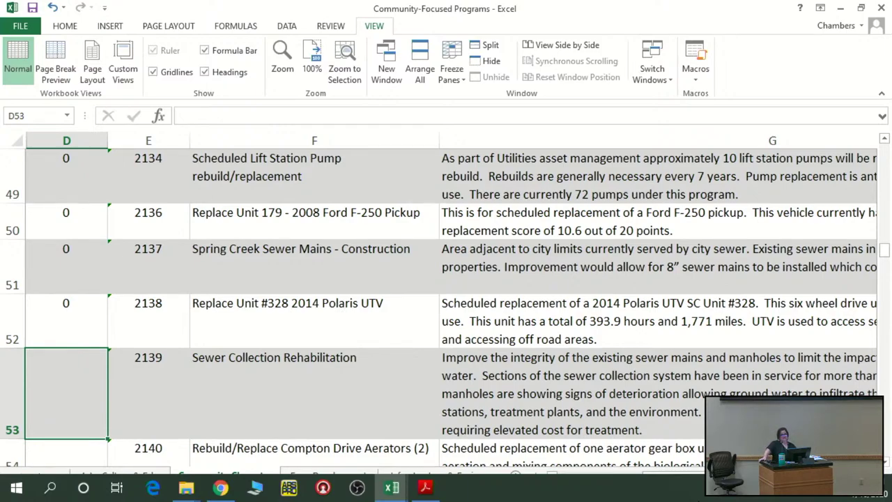
text(0)
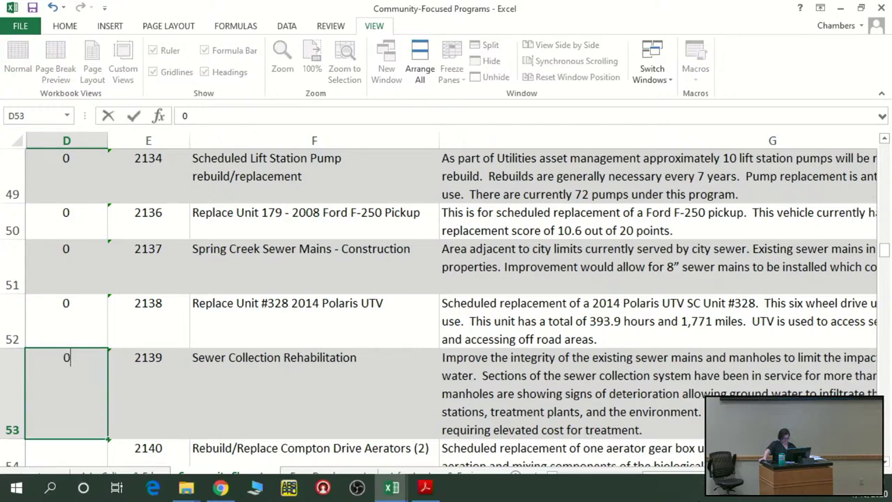
key(Return)
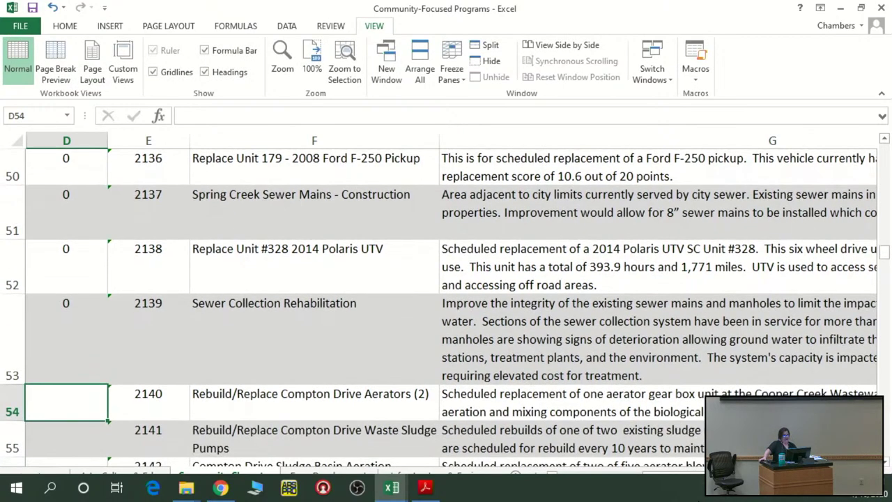
Change the Sewer Collection Rehabilitation score in D53 to 1.
scroll(603, 409, down, 1)
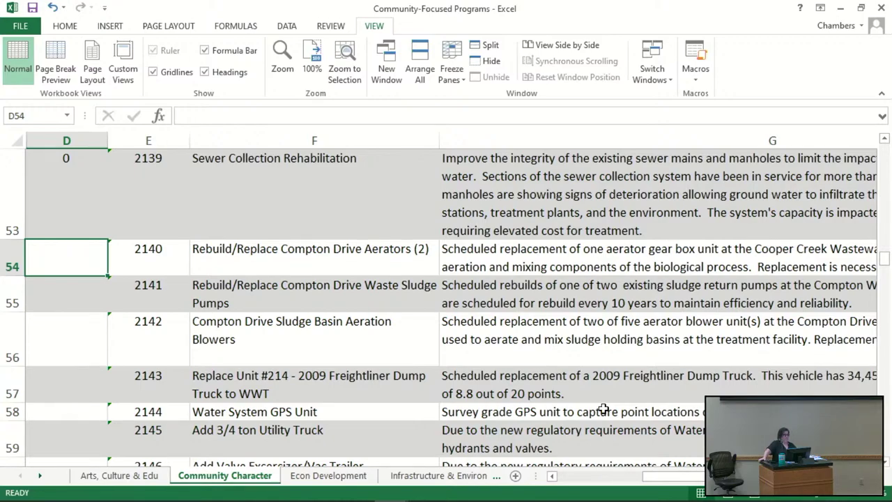
key(Up)
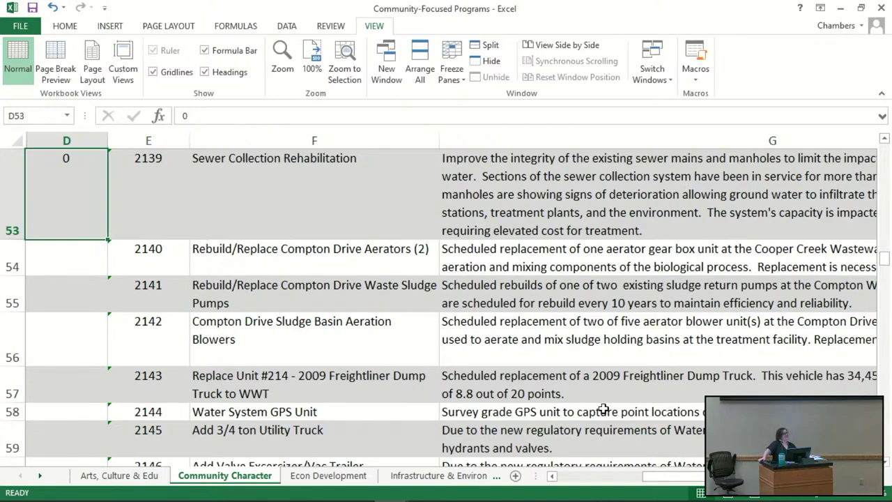
text(1)
key(Return)
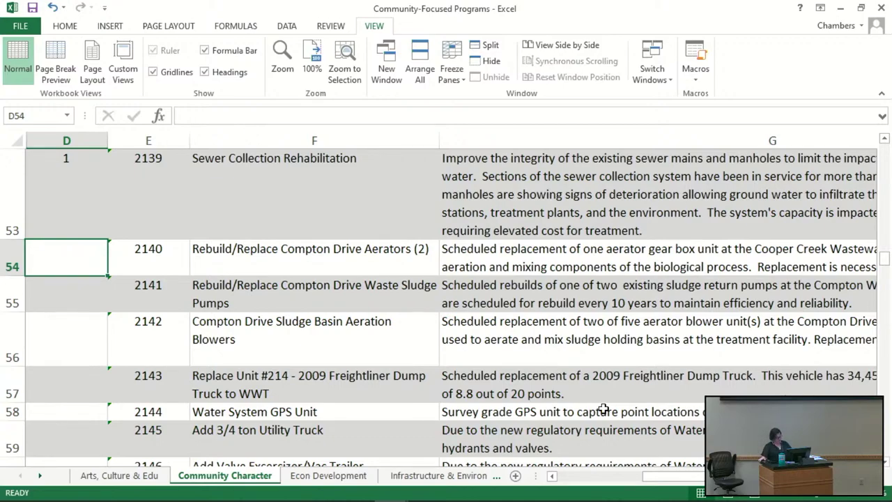
Read the description of Rebuild/Replace Compton Drive Aerators (2) and score it 0 in D54.
key(Right)
key(Right)
key(Right)
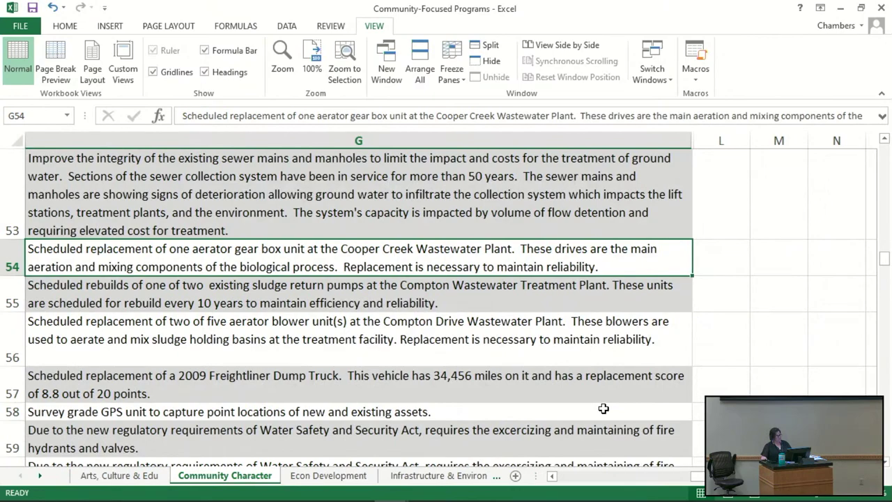
key(Left)
key(Left)
key(Left)
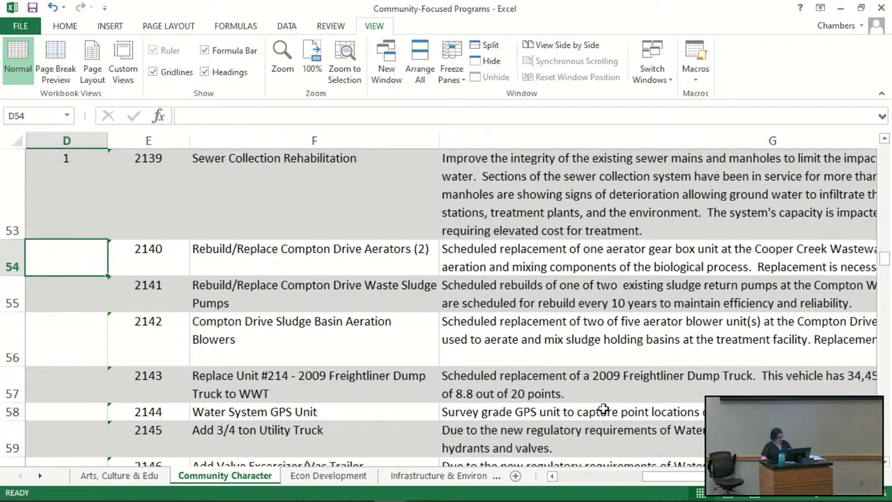
text(0)
key(Return)
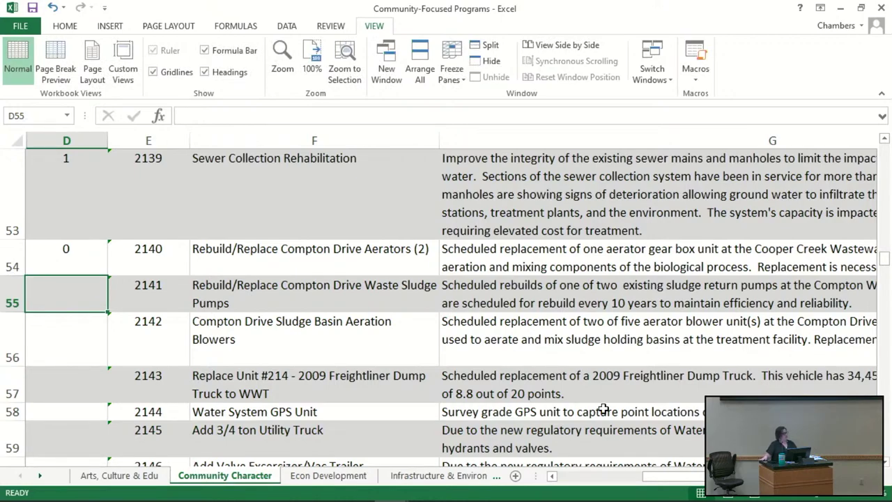
Read the description of Rebuild/Replace Compton Drive Waste Sludge Pumps and score it 0 in D55.
key(Right)
key(Right)
key(Right)
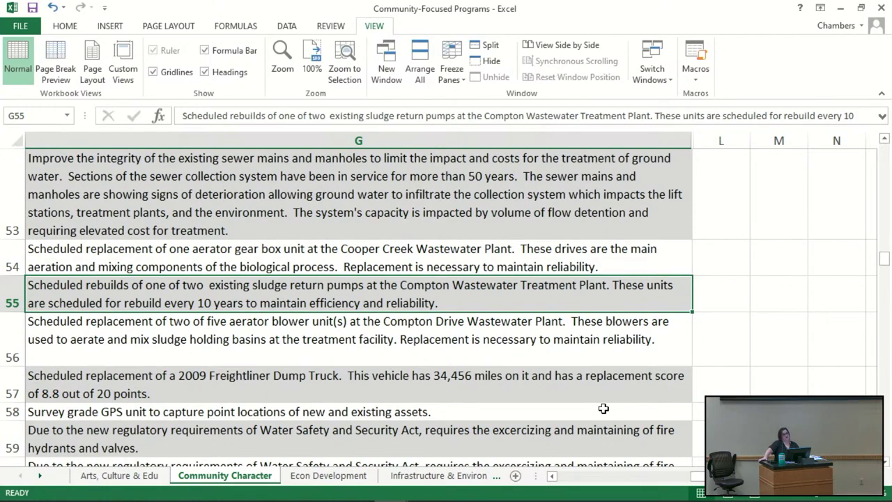
key(Left)
key(Left)
key(Left)
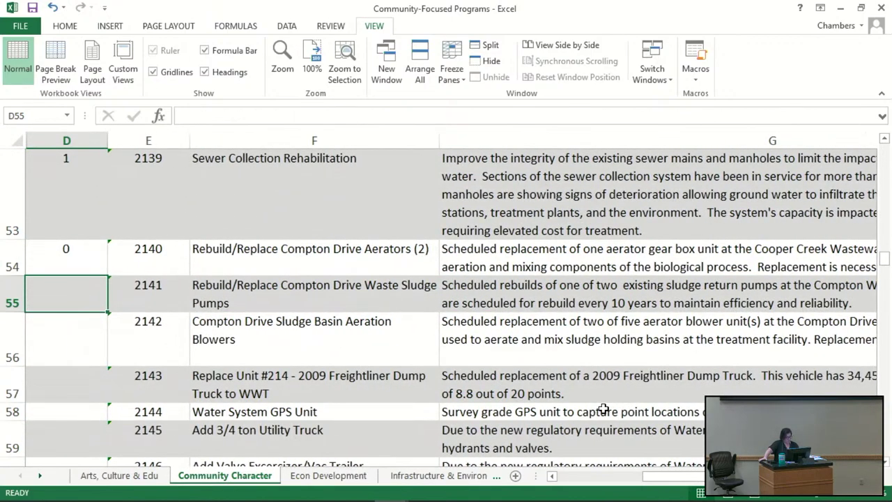
text(0)
key(Return)
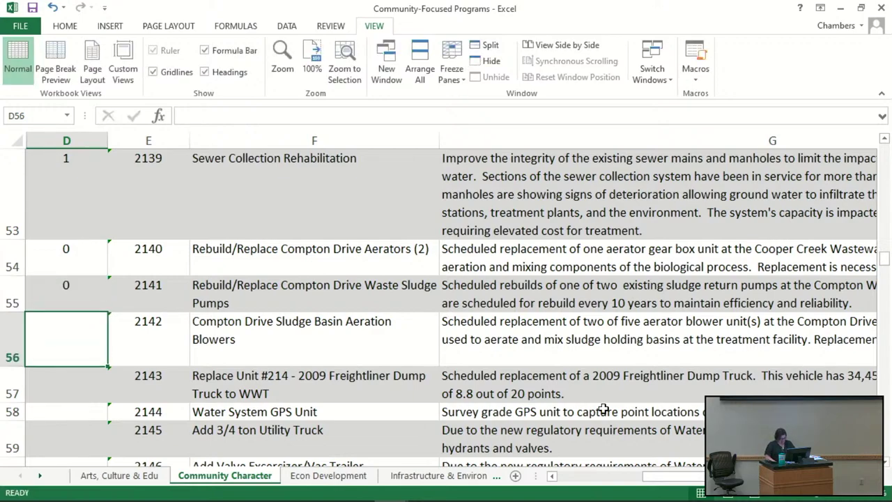
Score Compton Drive Sludge Basin Aeration Blowers and Replace Unit #214 - 2009 Freightliner Dump Truck to WWT each 1 in D56 and D57.
key(Up)
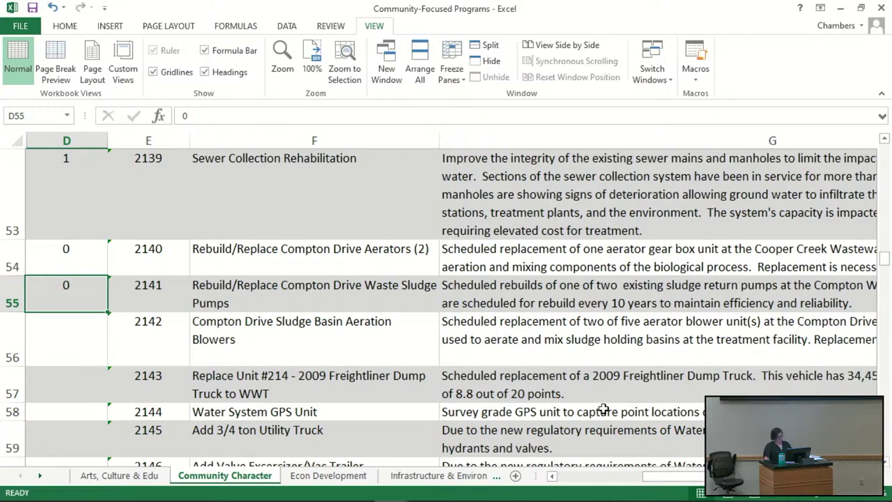
key(Down)
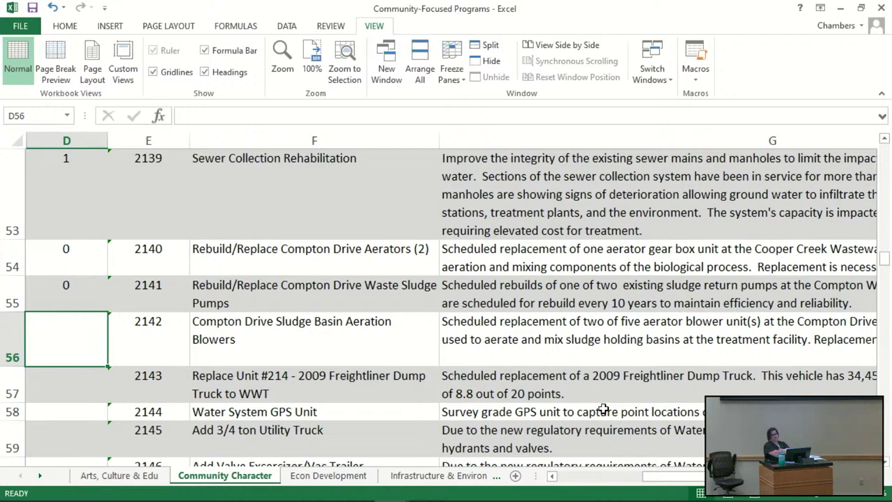
text(1)
key(Return)
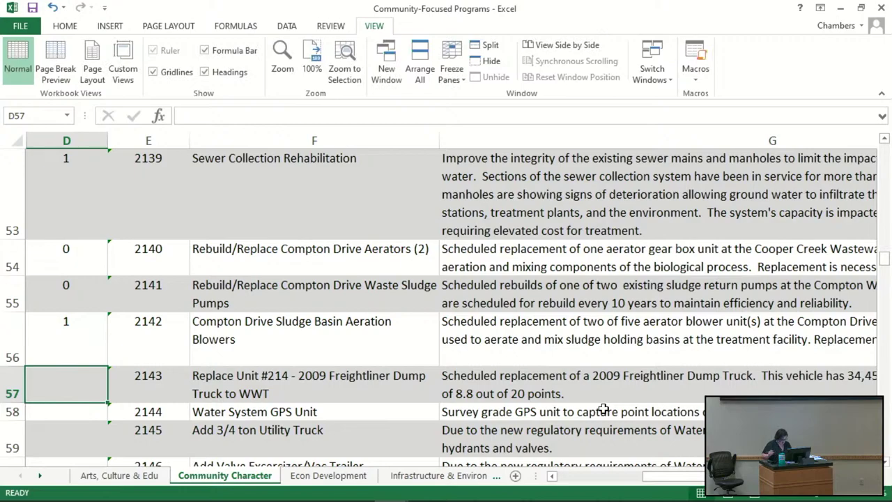
scroll(591, 310, down, 1)
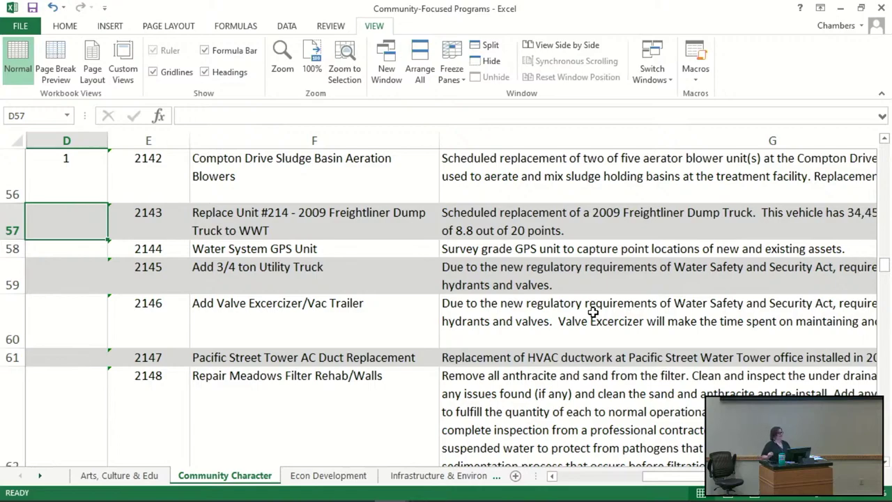
text(1)
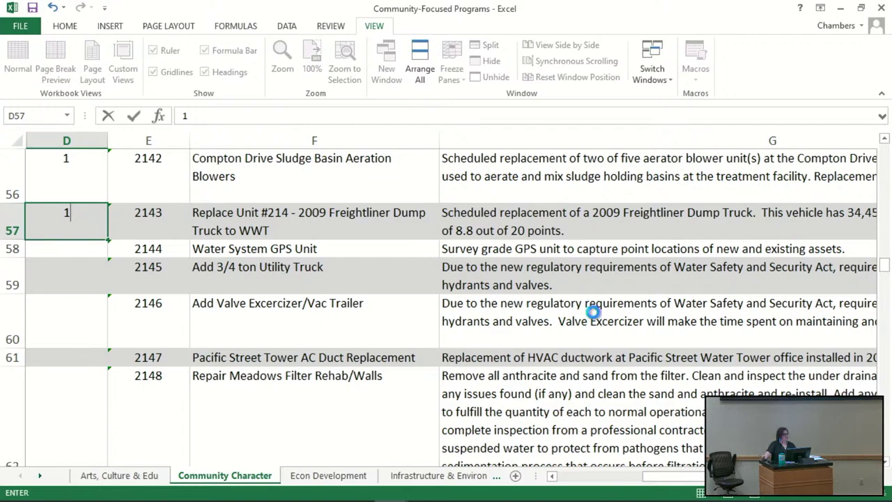
key(Return)
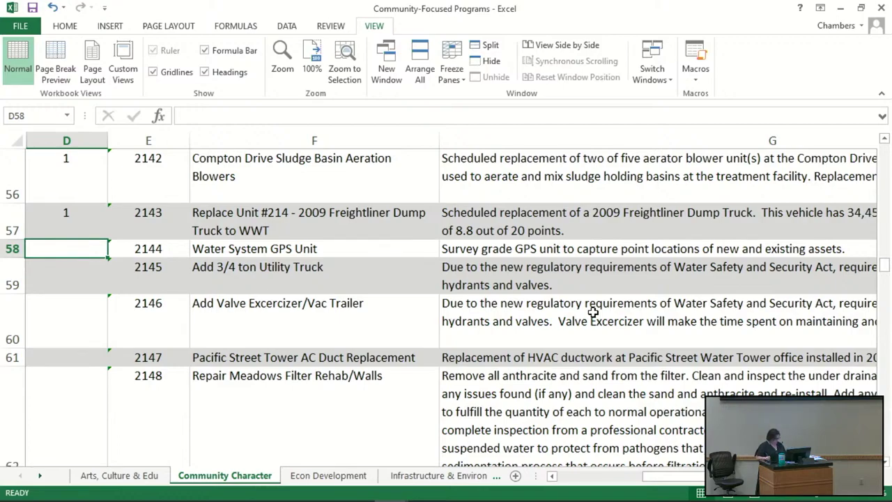
Read the description of Water System GPS Unit and score it 0 in D58.
key(Right)
key(Right)
key(Right)
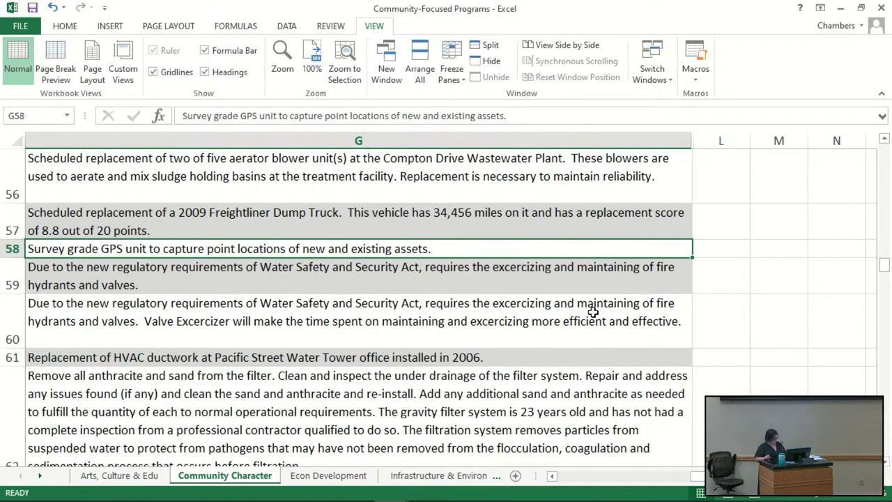
key(Left)
key(Left)
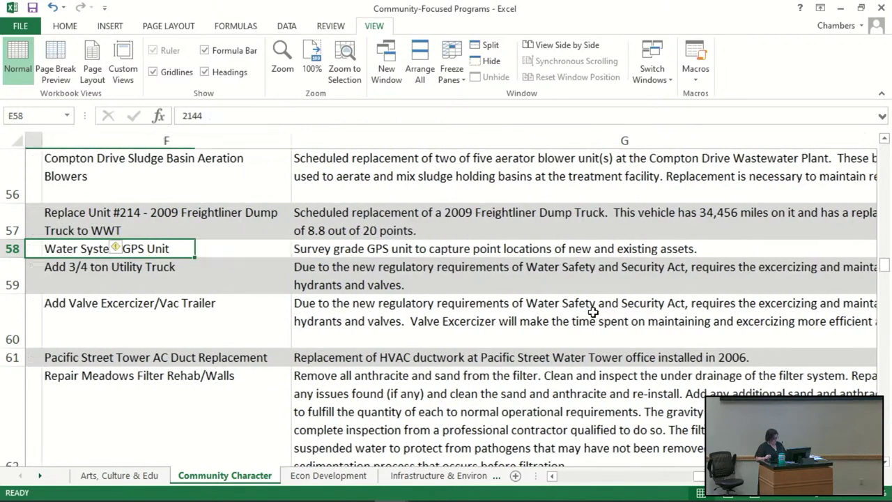
key(Left)
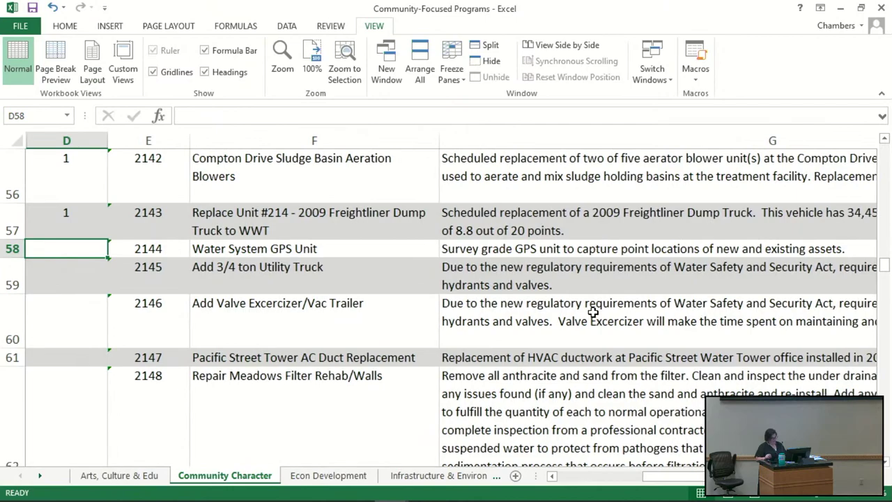
text(0)
key(Return)
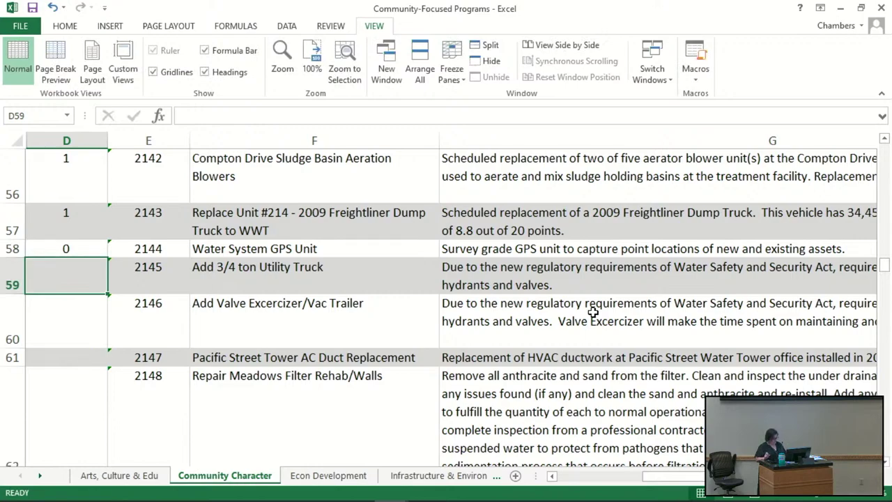
Read the description of Add 3/4 ton Utility Truck and score it 1 in D59.
key(Right)
key(Right)
key(Right)
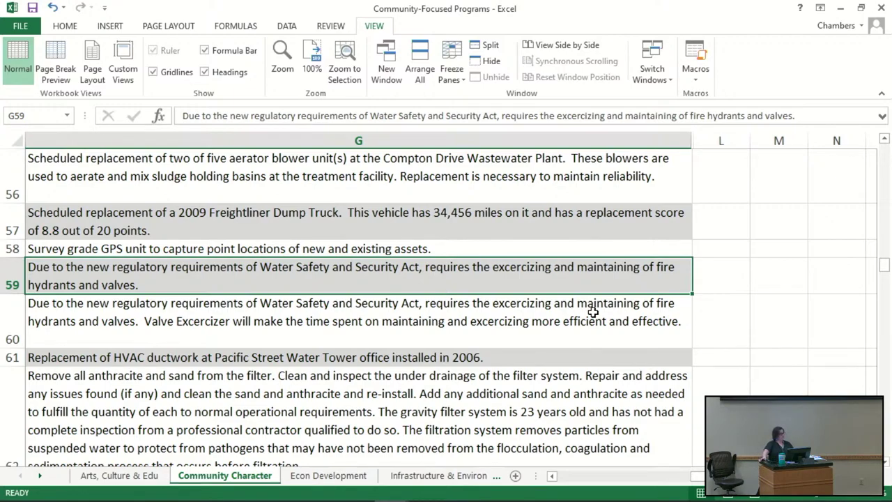
key(Left)
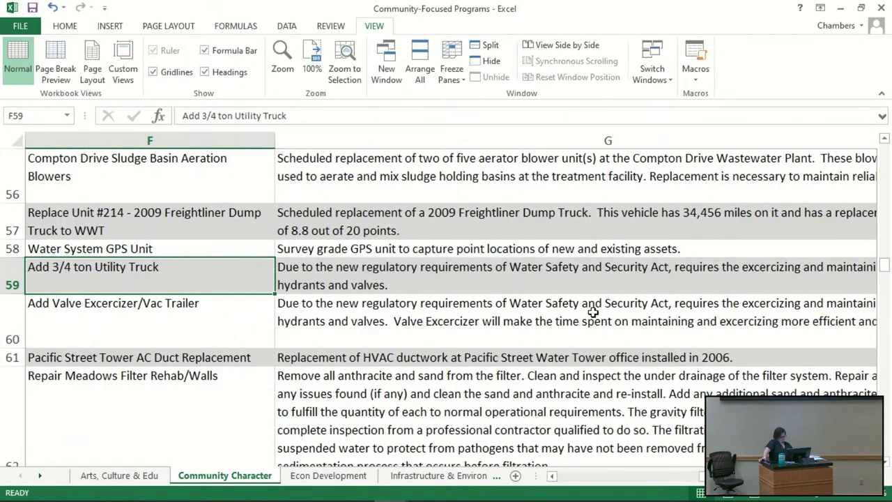
key(Right)
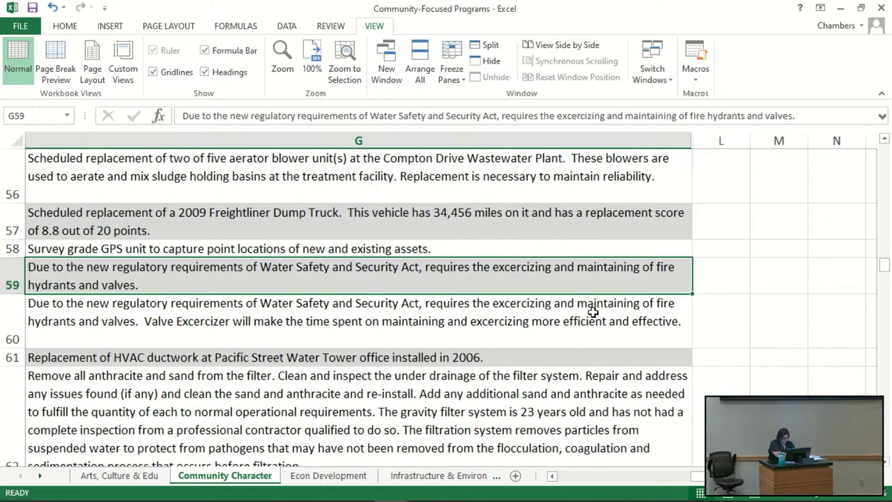
key(Left)
key(Left)
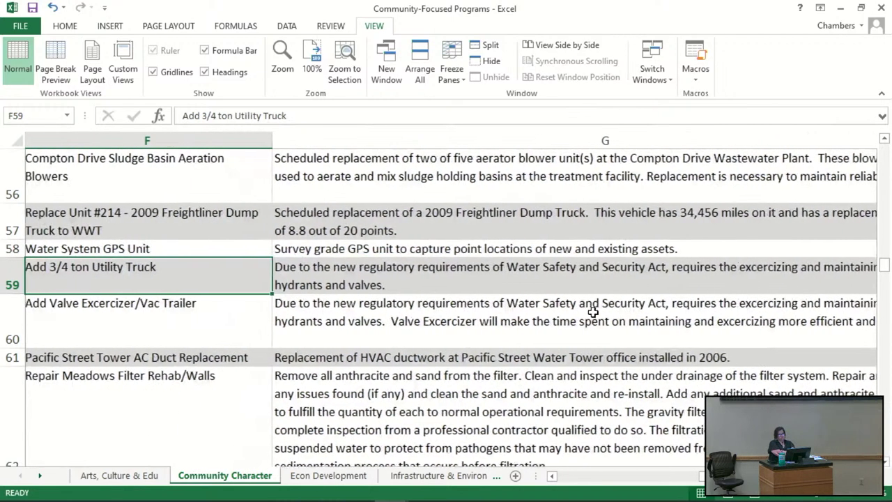
key(Left)
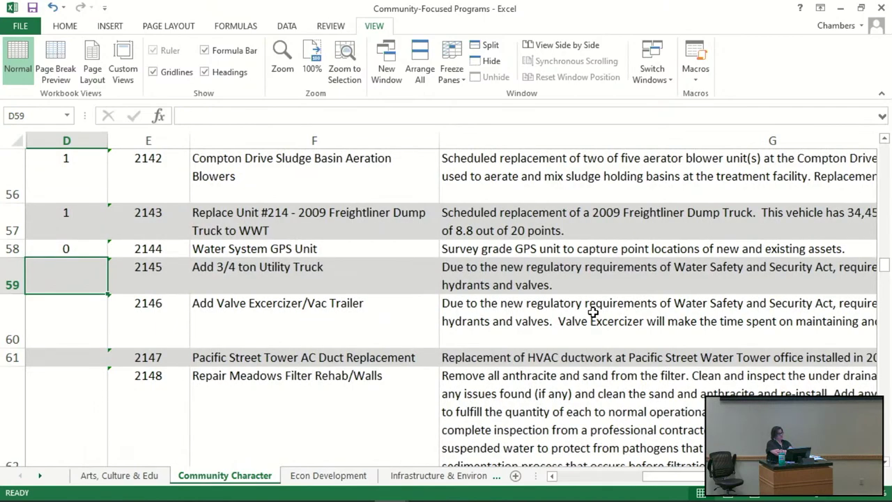
text(1)
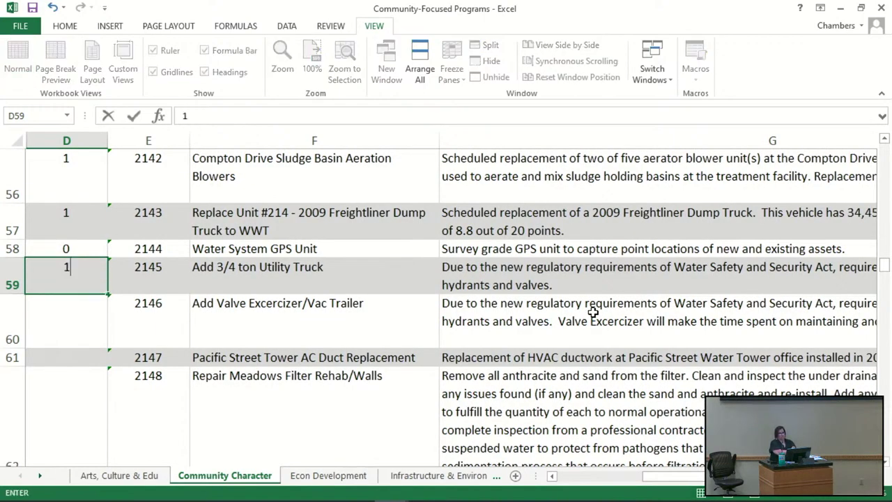
key(Return)
key(Up)
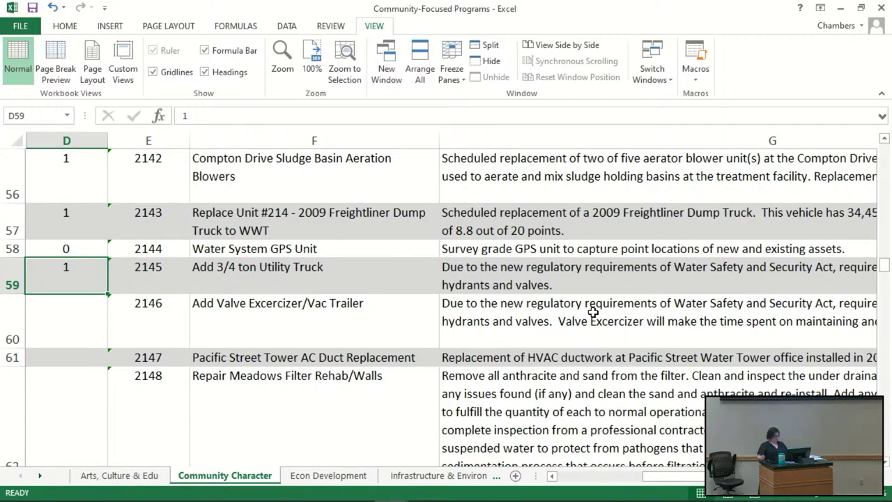
text(1)
key(Return)
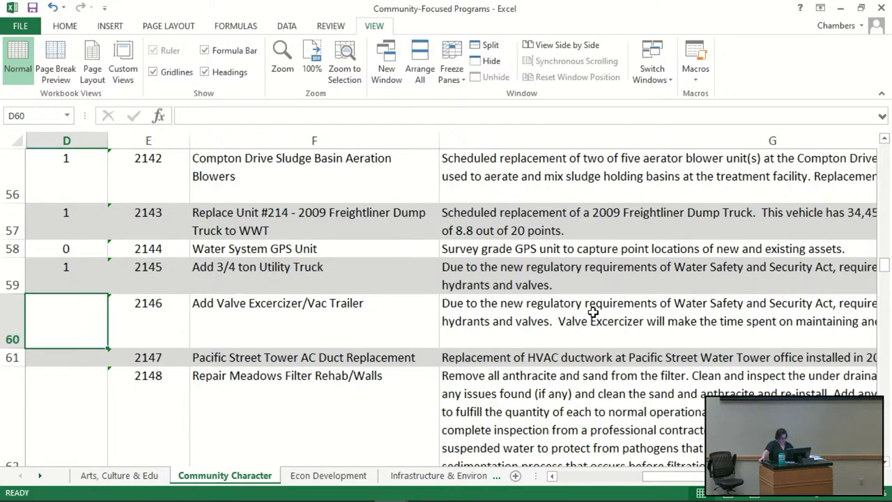
Read the description of Add Valve Excercizer/Vac Trailer and score it 1 in D60.
key(Right)
key(Right)
key(Right)
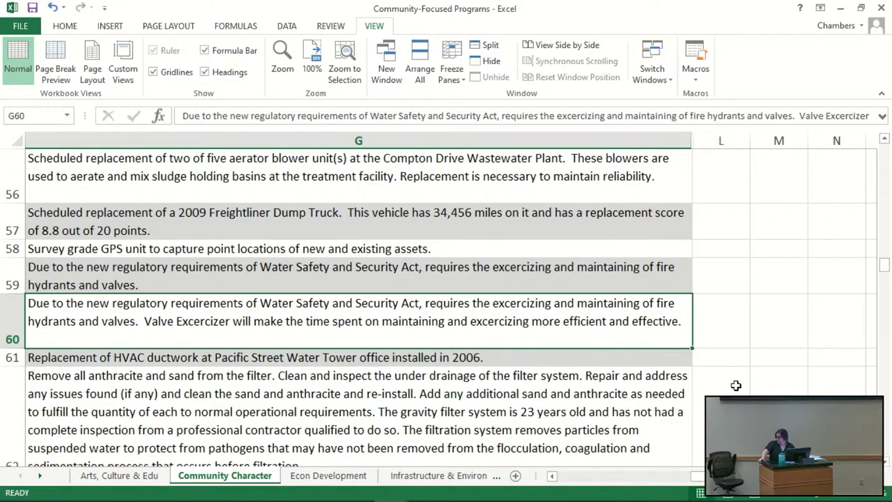
key(Left)
key(Left)
key(Left)
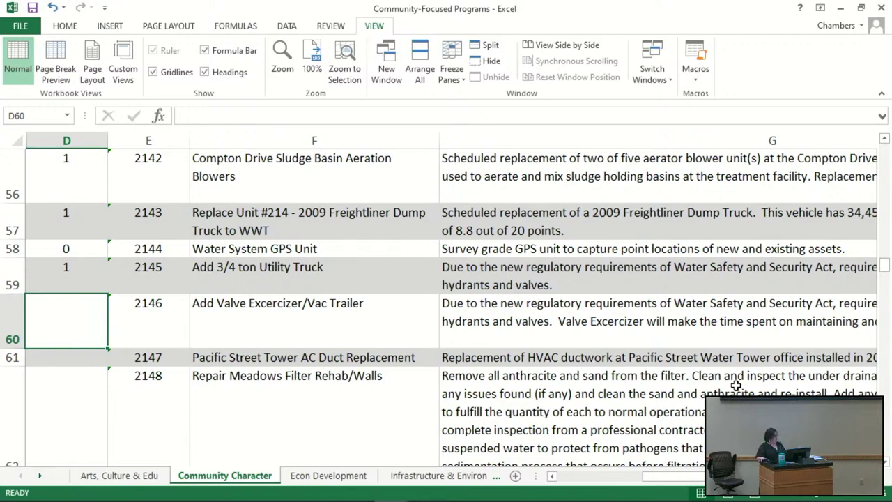
text(1)
key(Return)
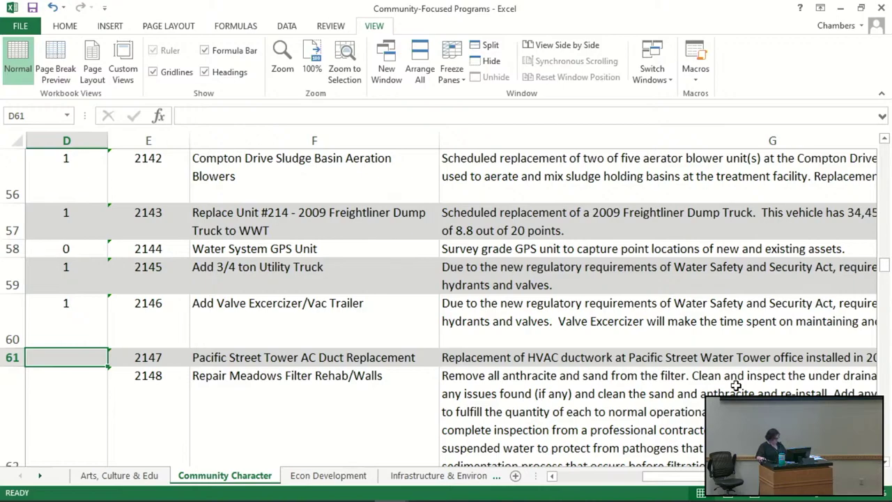
Score Pacific Street Tower AC Duct Replacement 0 in D61 and revise that score to 1.
text(0)
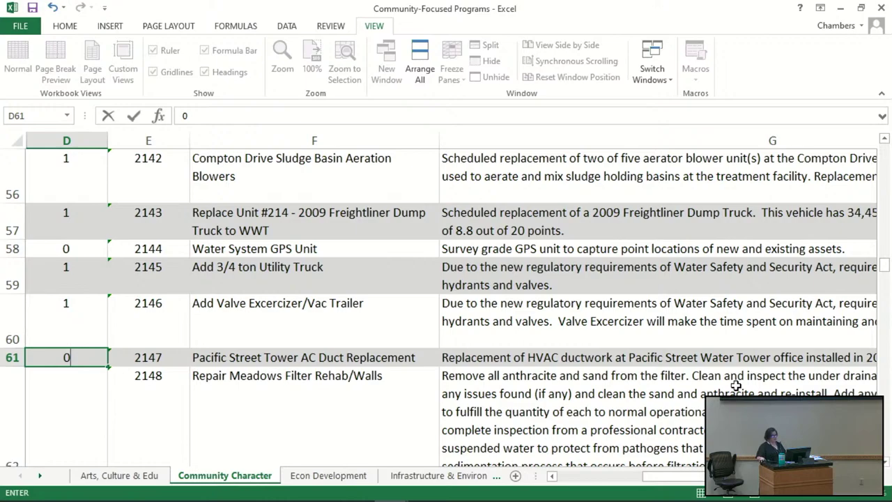
key(Return)
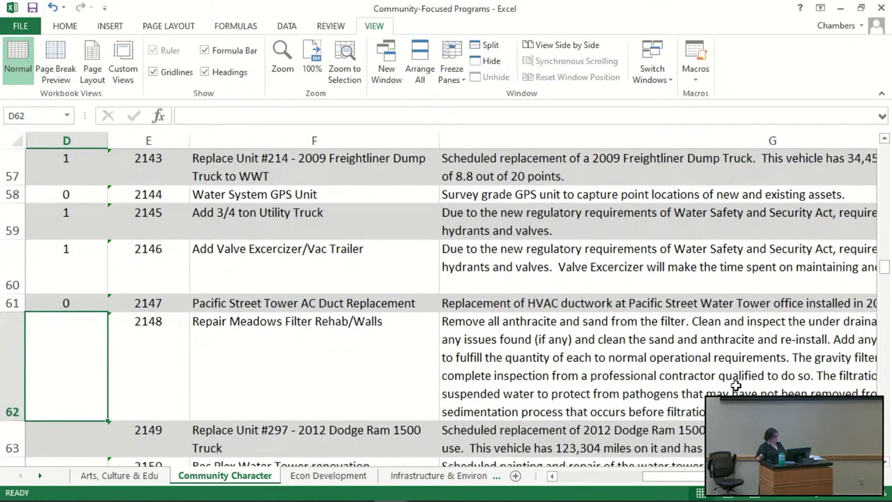
key(Up)
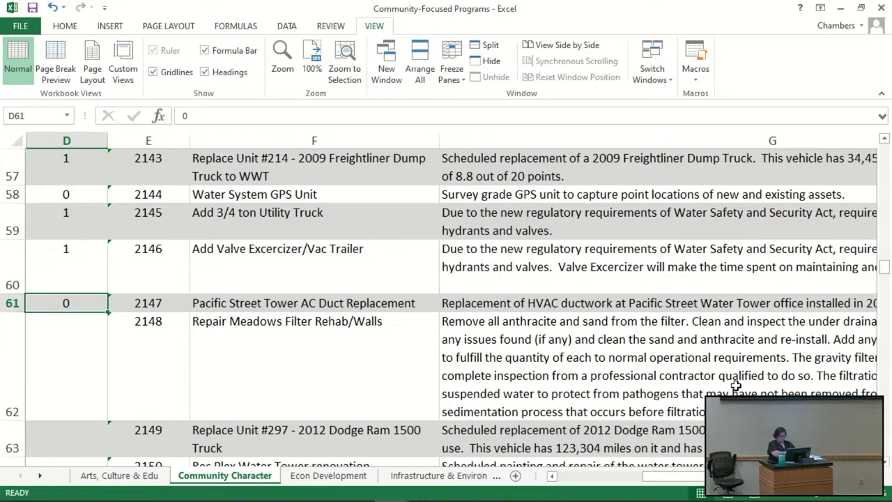
text(1)
key(Return)
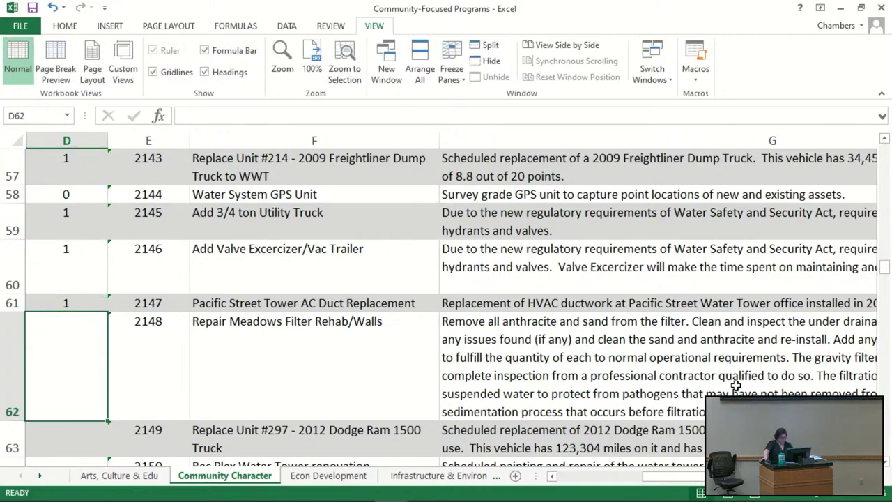
Read the description of Repair Meadows Filter Rehab/Walls and score it 0 in D62.
key(Down)
key(Down)
key(Down)
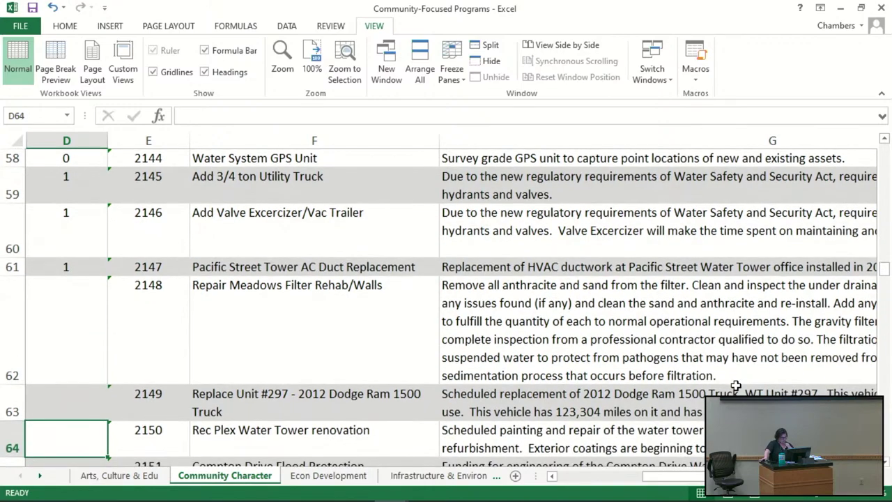
key(Up)
key(Up)
key(Up)
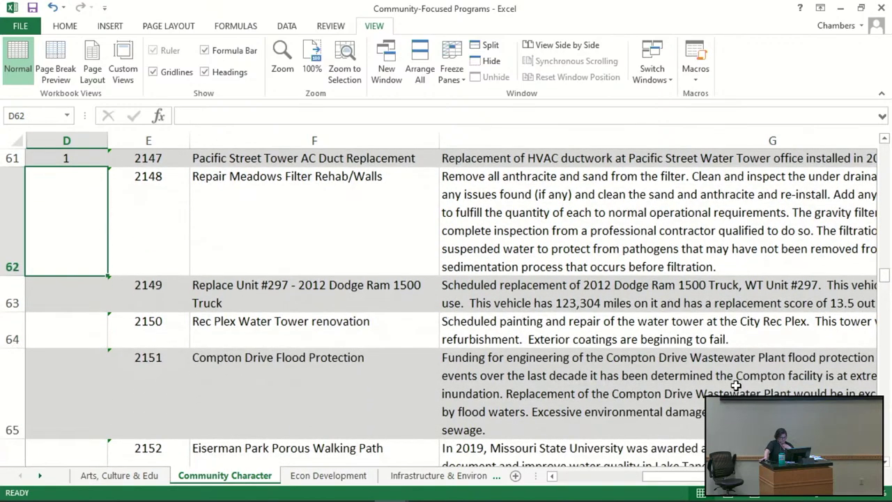
key(Right)
key(Right)
key(Right)
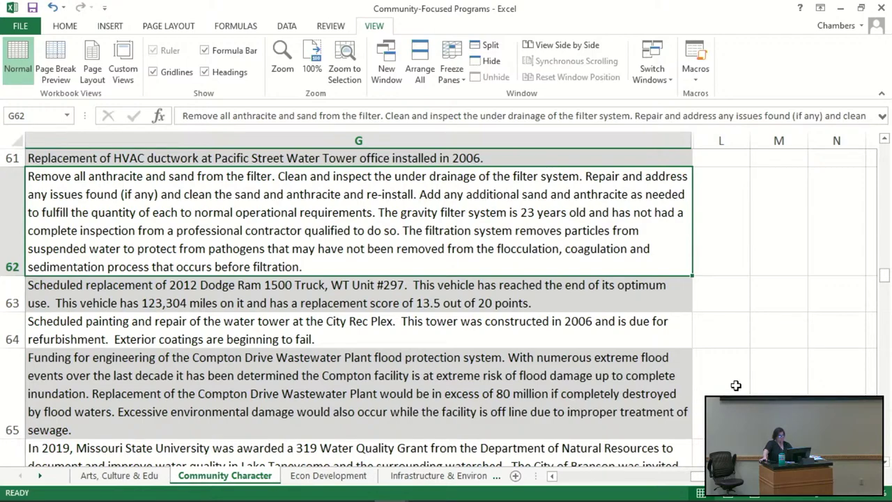
key(Left)
key(Left)
key(Left)
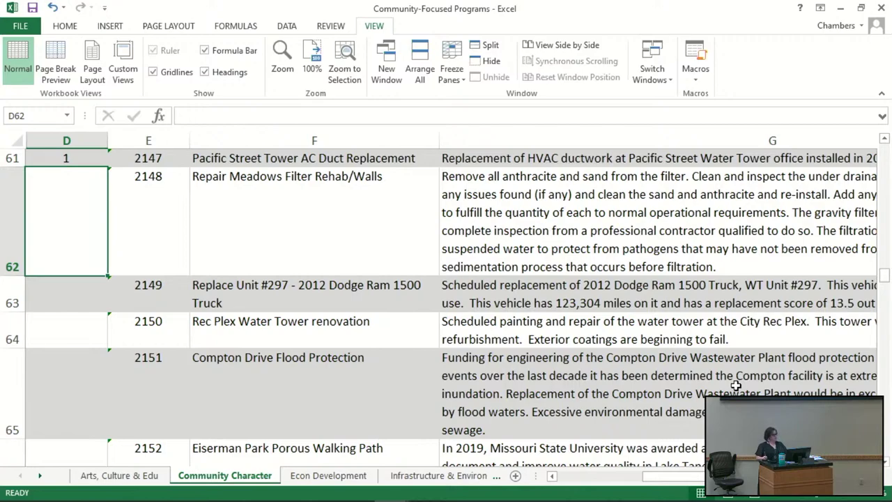
text(0)
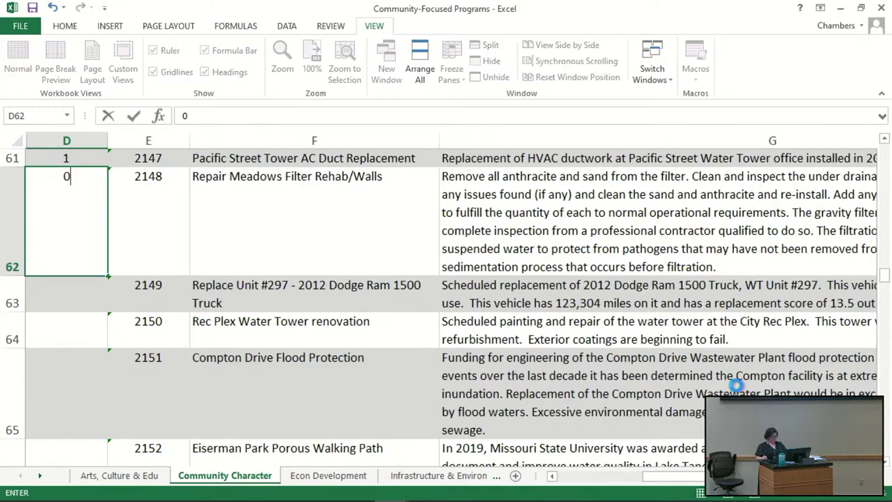
key(Return)
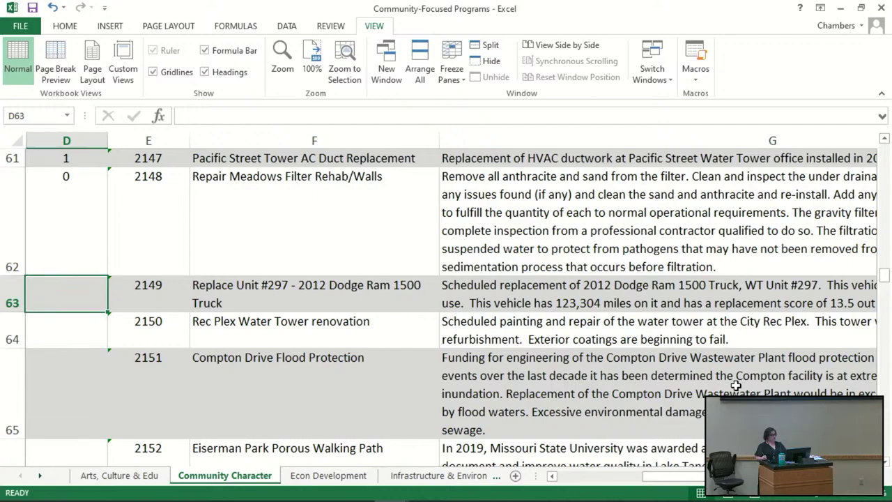
Score Replace Unit #297 - 2012 Dodge Ram 1500 Truck 0 in D63 and Rec Plex Water Tower renovation 3 in D64.
text(0)
key(Return)
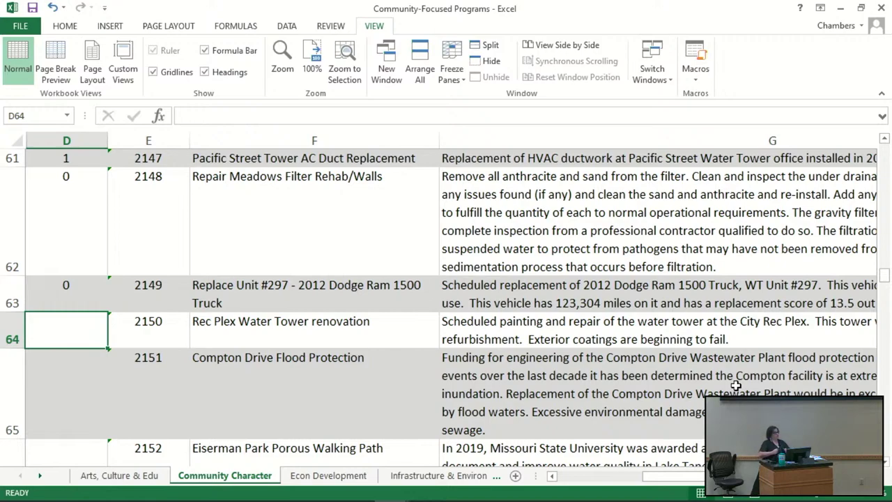
text(3)
key(Return)
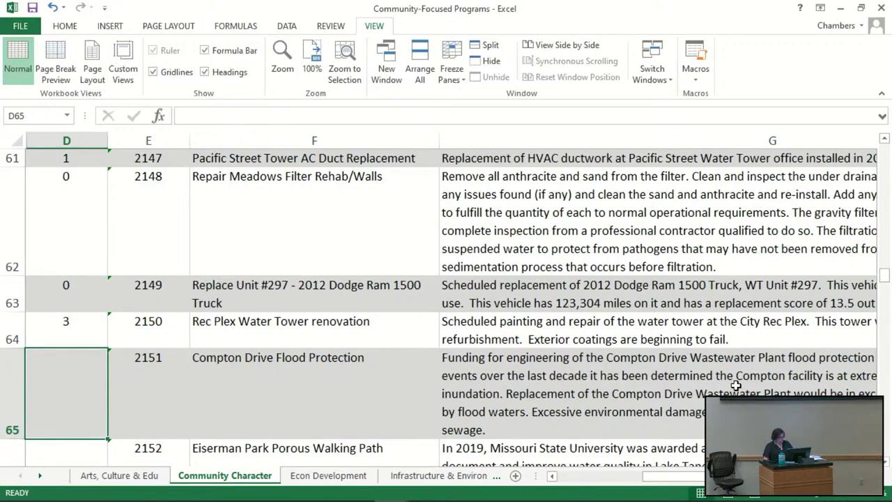
Read the full description of Compton Drive Flood Protection and enter 1 in column D of its row.
key(Right)
key(Right)
key(Right)
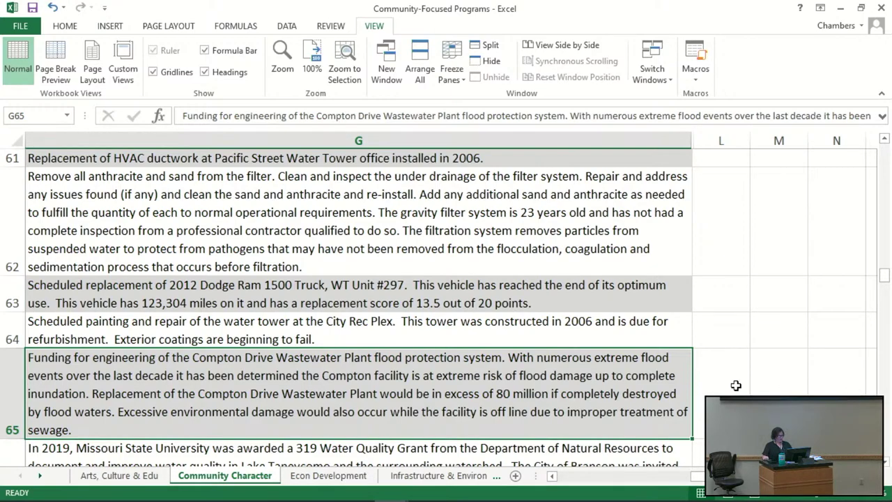
key(Left)
key(Left)
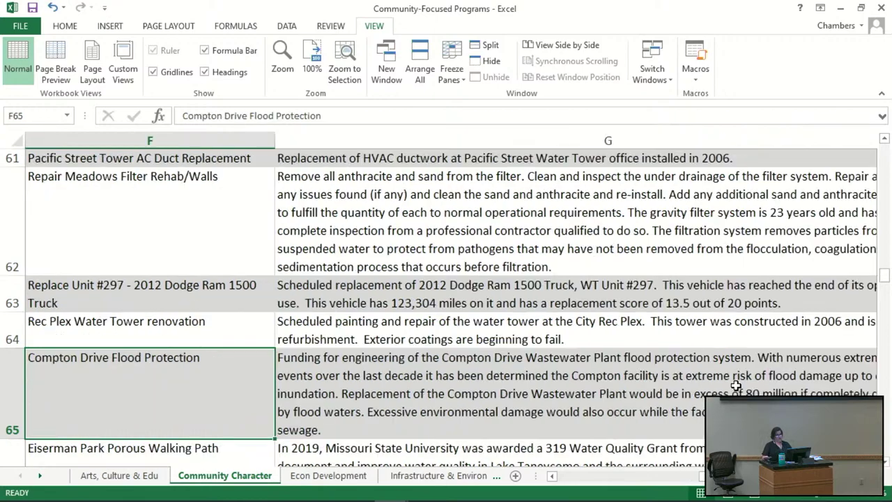
key(Left)
text(1)
key(Return)
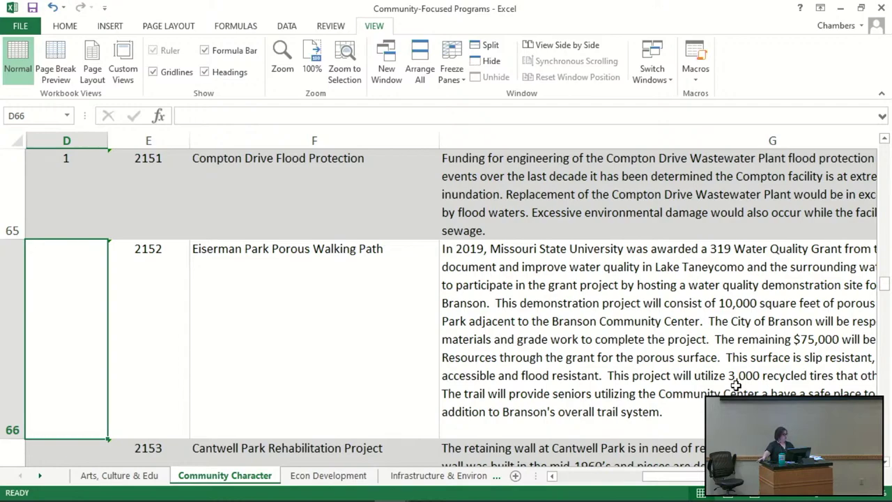
Bring the Eiserman Park Porous Walking Path row fully into view and enter 3 in its column D cell.
key(Down)
key(Up)
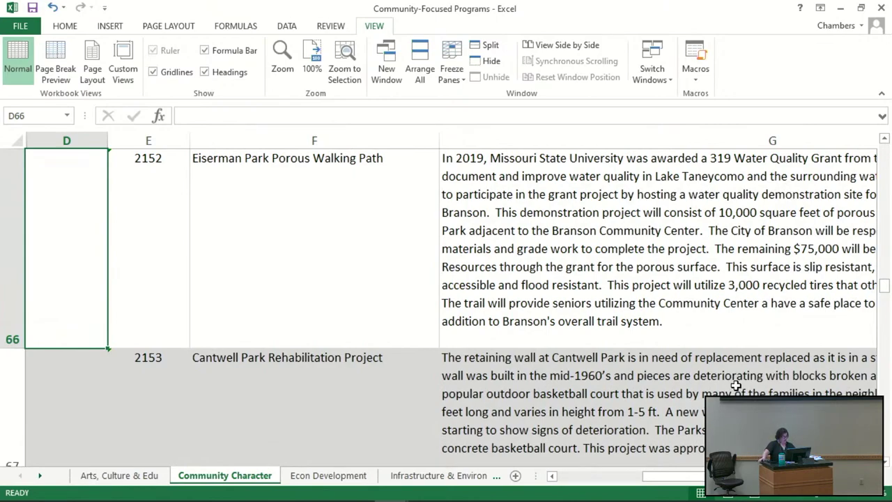
text(3)
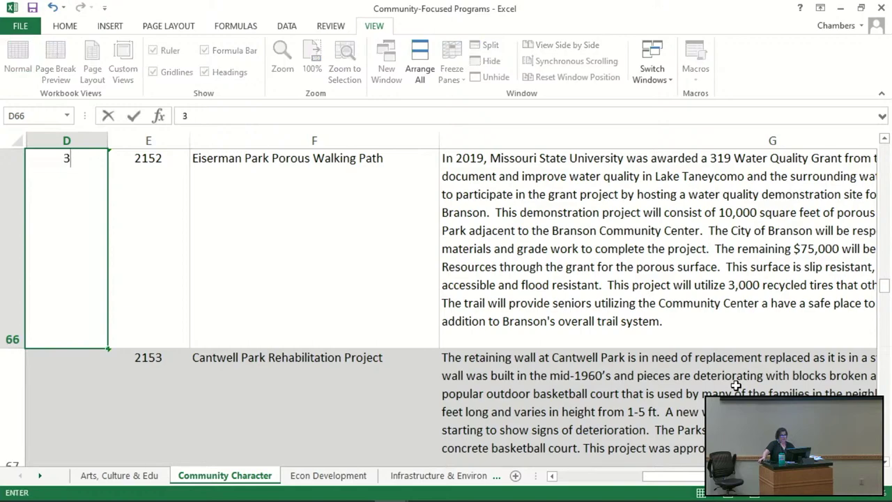
key(Return)
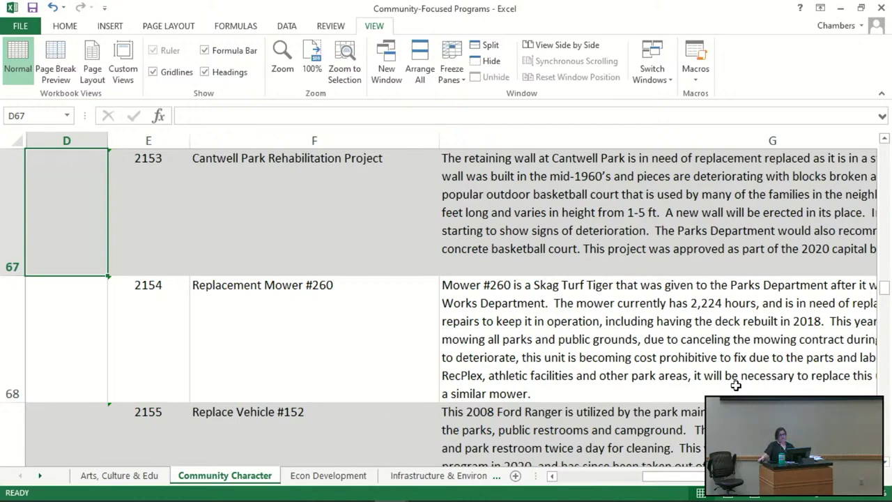
Enter 3 in column D for both Cantwell Park Rehabilitation Project and Replacement Mower #260.
text(3)
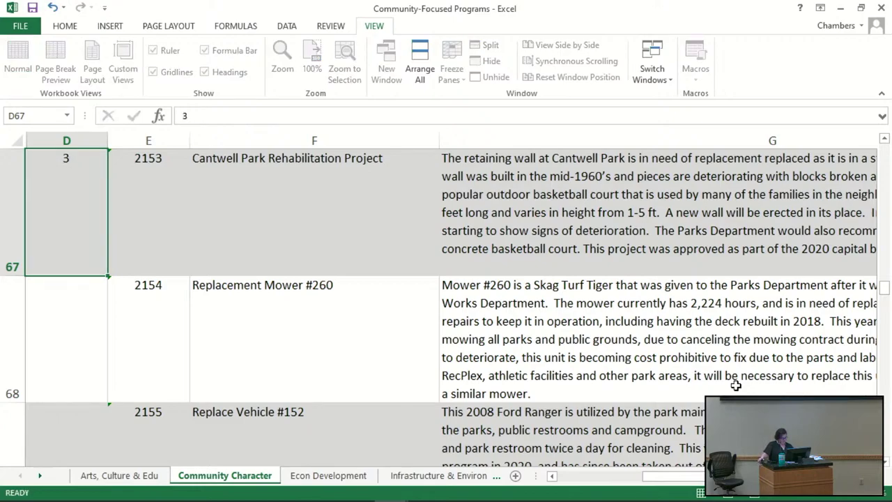
key(Return)
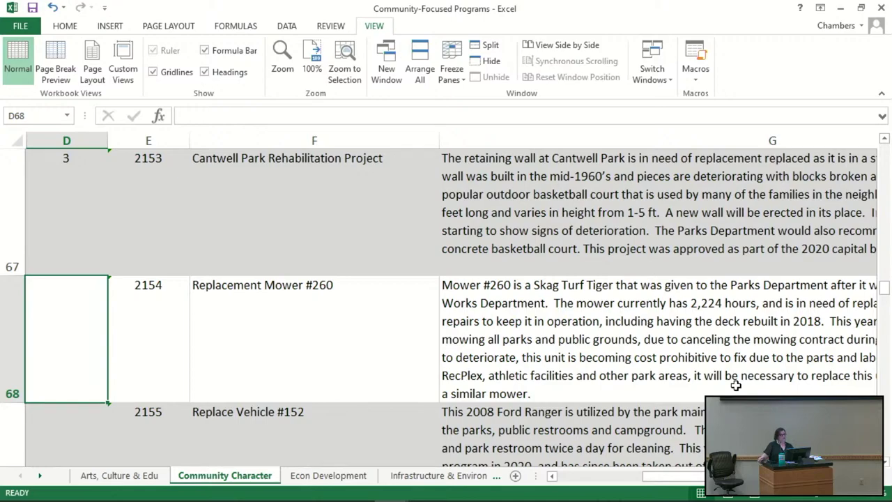
text(3)
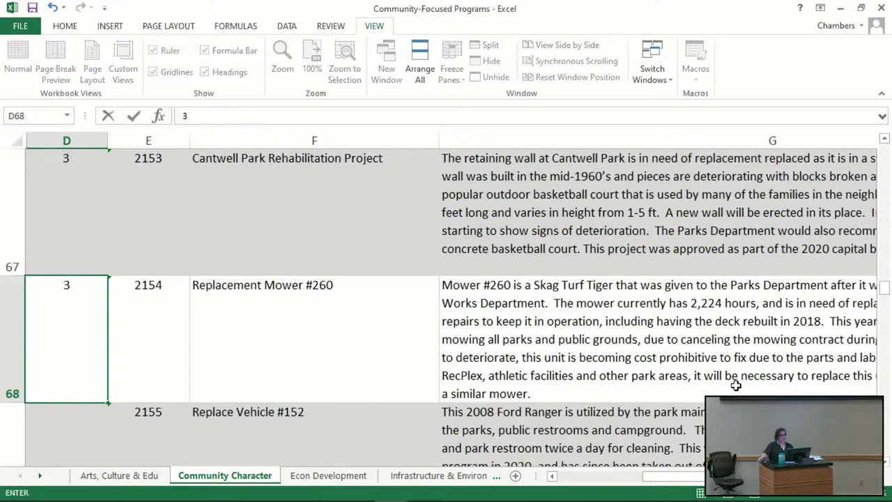
key(Return)
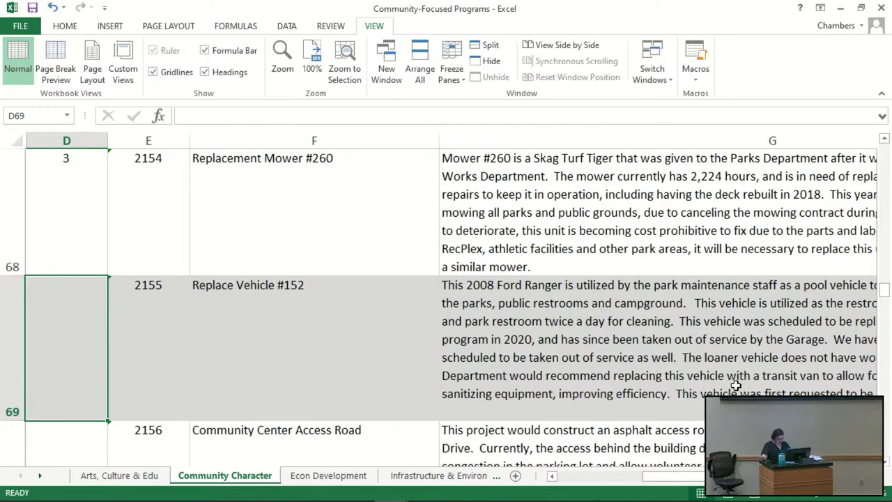
Read the full description of Replace Vehicle #152 and enter 2 in column D of its row.
scroll(736, 386, down, 1)
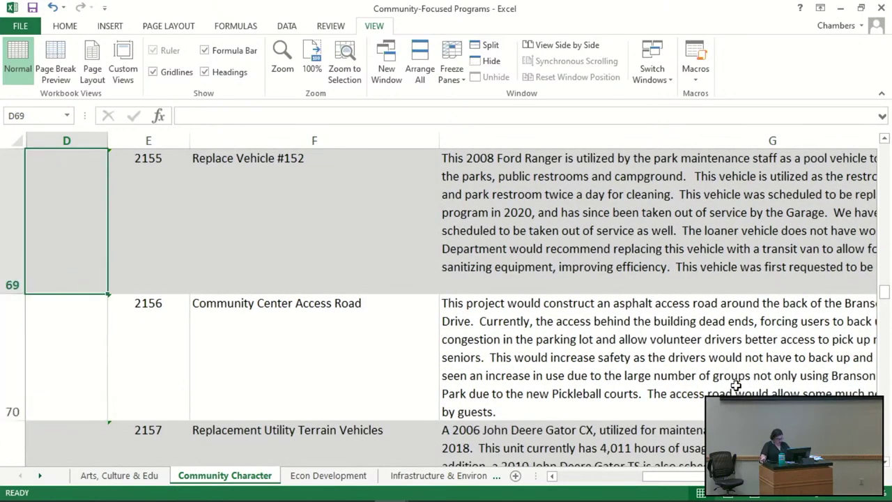
key(Right)
key(Right)
key(Right)
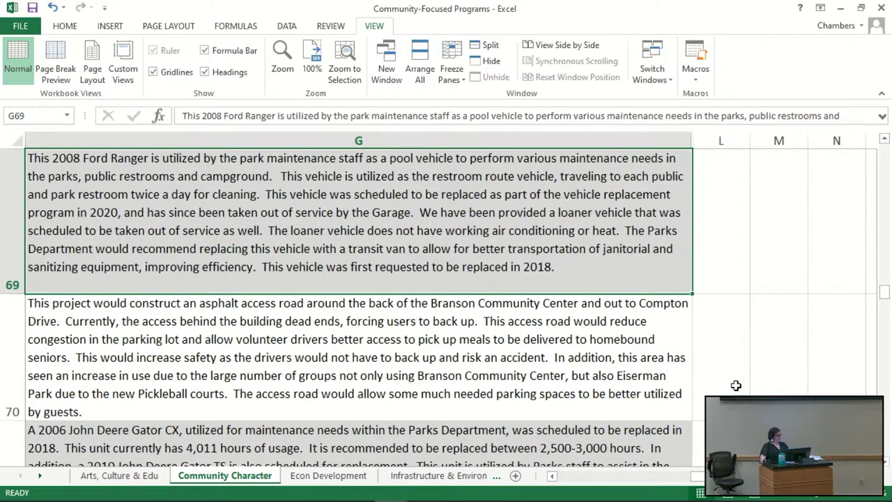
key(Left)
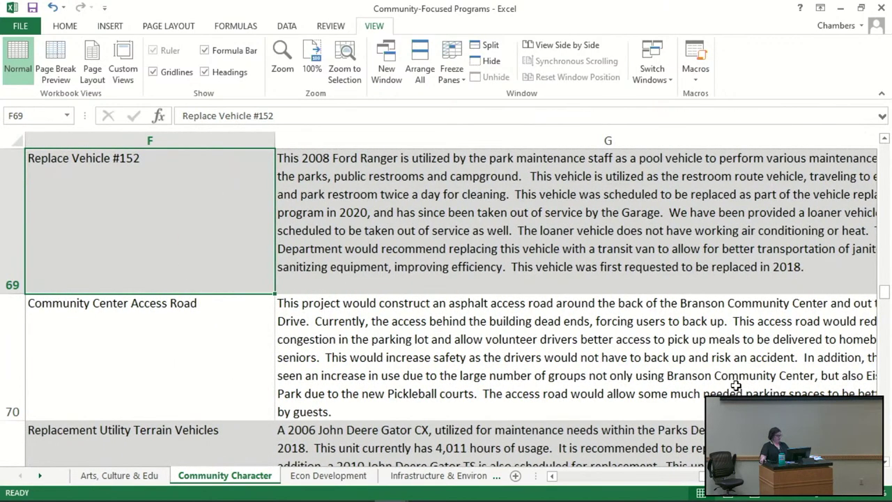
key(Left)
key(Left)
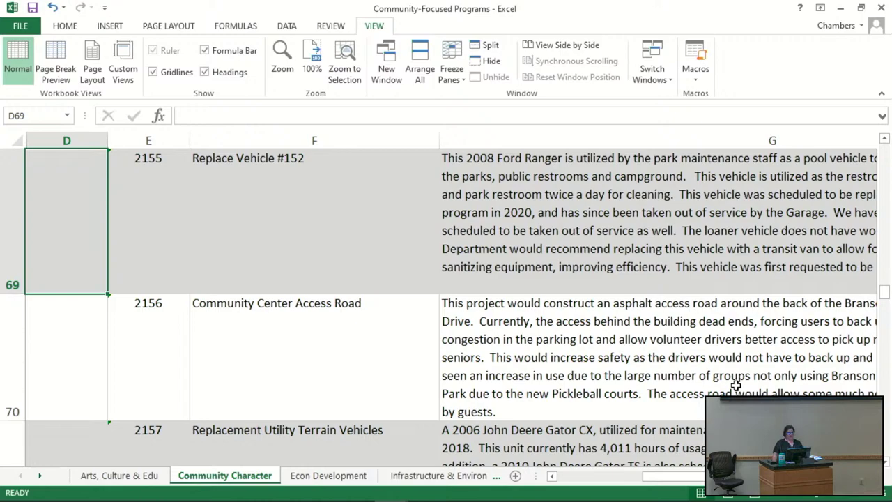
text(2)
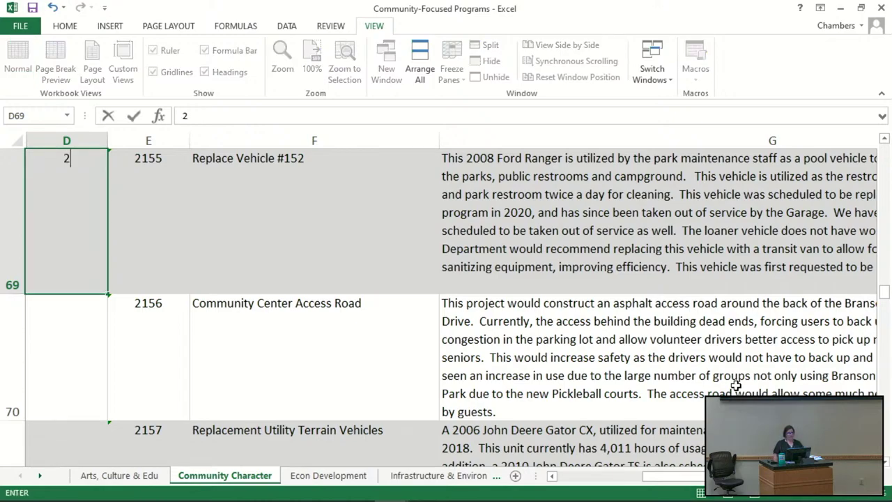
key(Return)
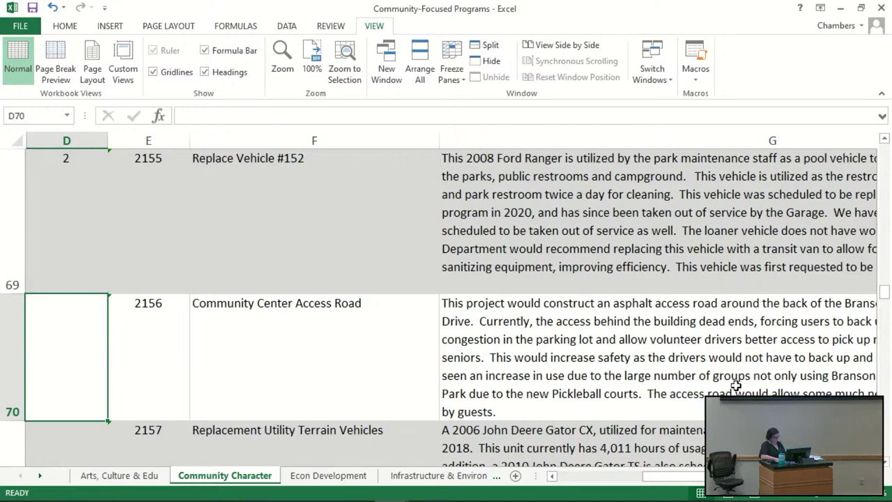
Read the full description of Community Center Access Road and enter 2 in column D of its row.
key(Right)
key(Right)
key(Right)
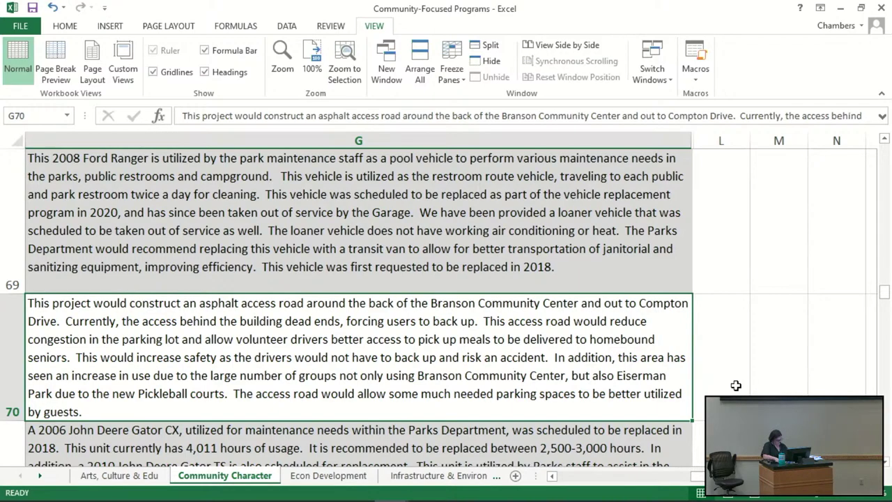
key(Left)
key(Left)
key(Left)
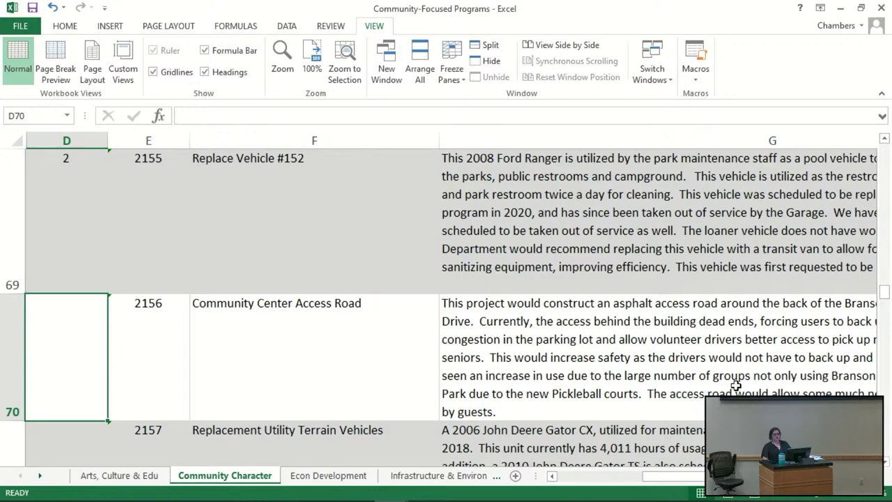
text(2)
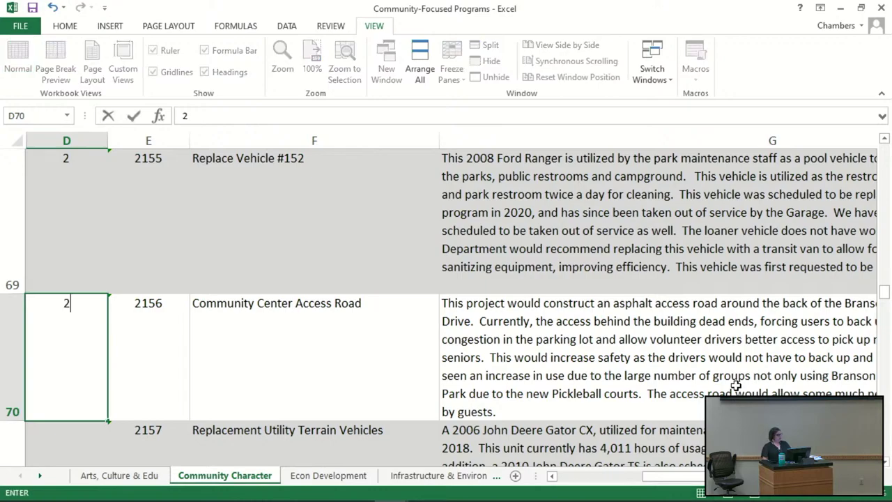
key(Return)
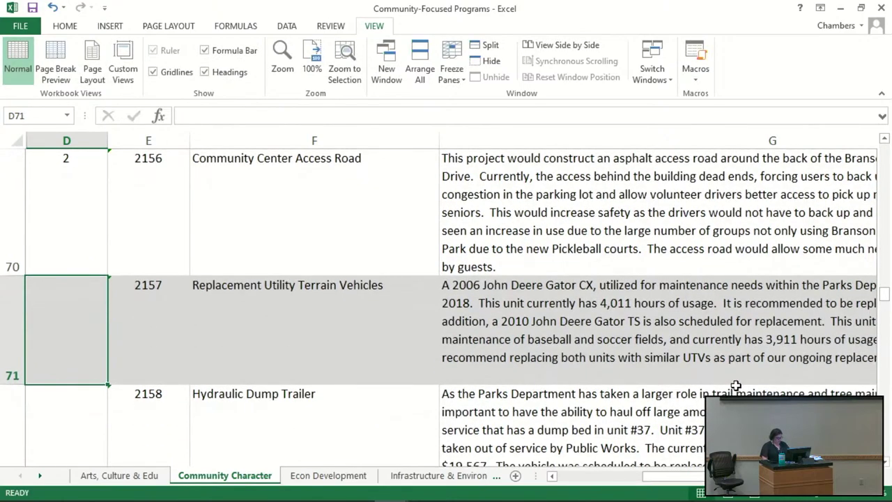
Read the full description of Replacement Utility Terrain Vehicles and enter 2 in column D of its row.
key(Right)
key(Right)
key(Right)
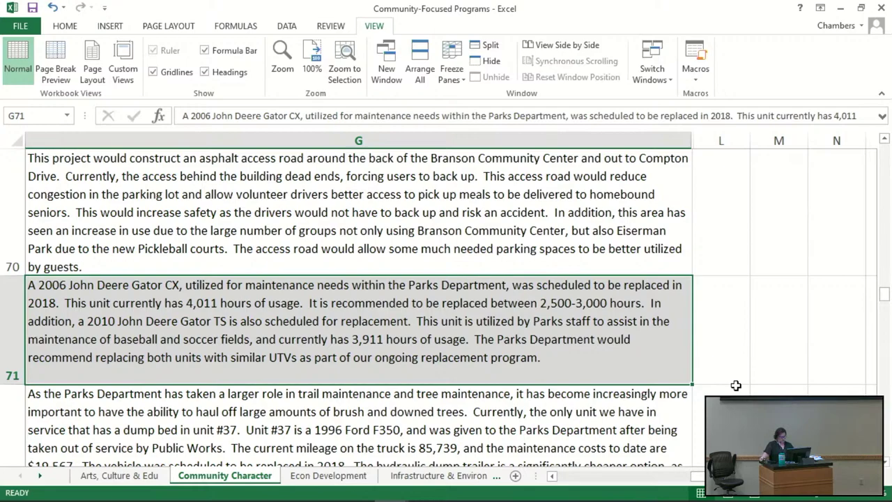
key(Left)
key(Left)
key(Left)
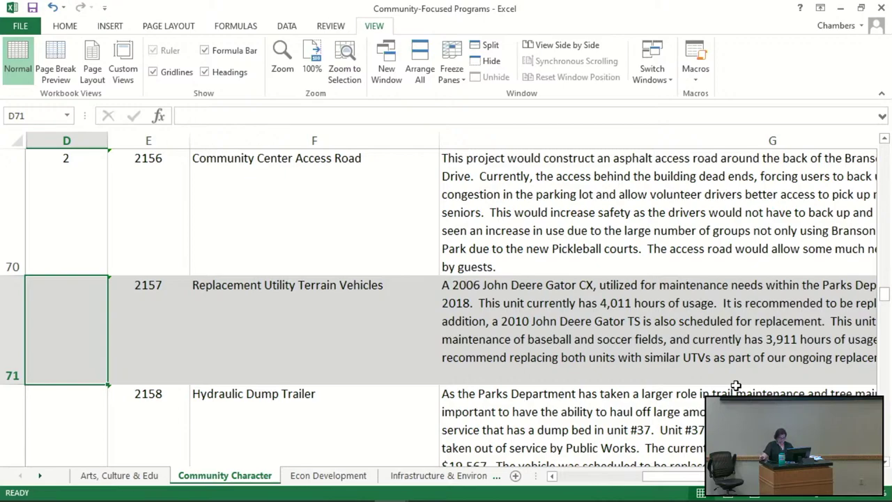
text(2)
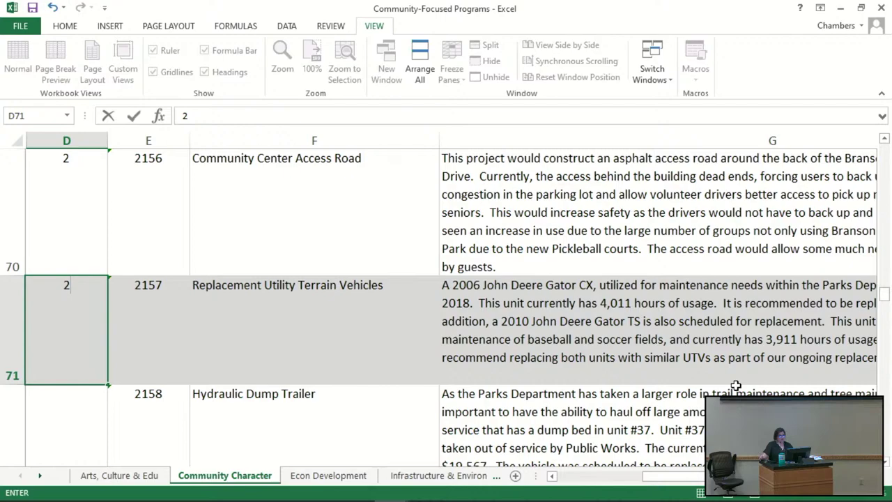
key(Return)
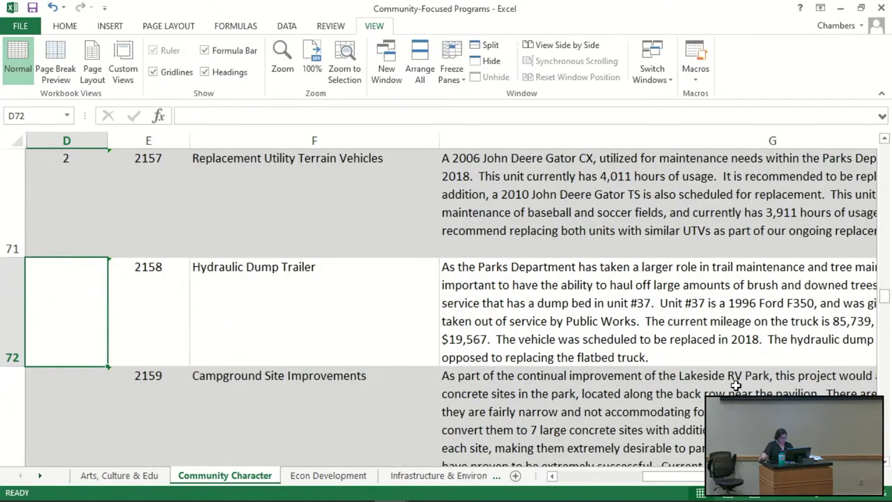
Read the full description of Hydraulic Dump Trailer and enter 2 in column D of its row.
key(Right)
key(Right)
key(Right)
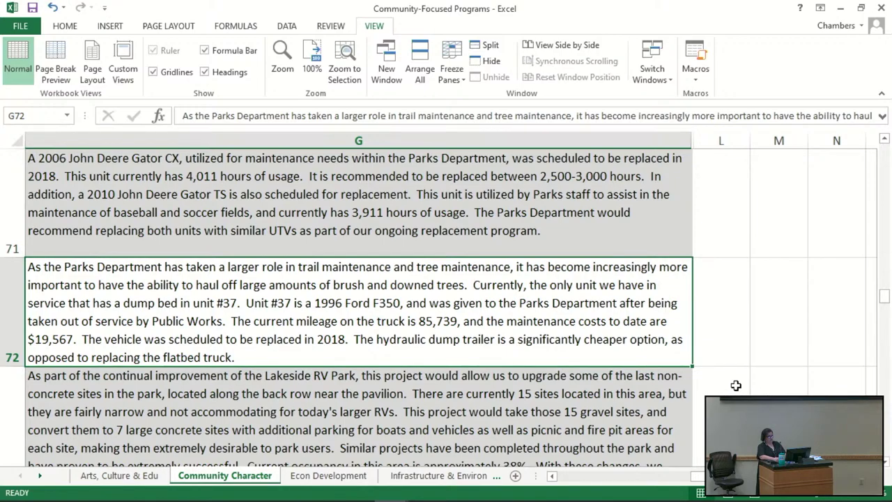
key(Left)
key(Left)
key(Left)
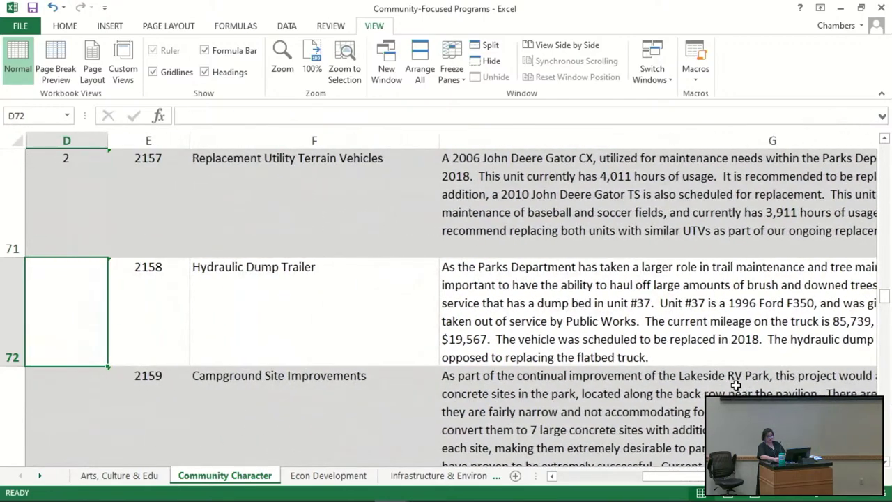
text(2)
key(Return)
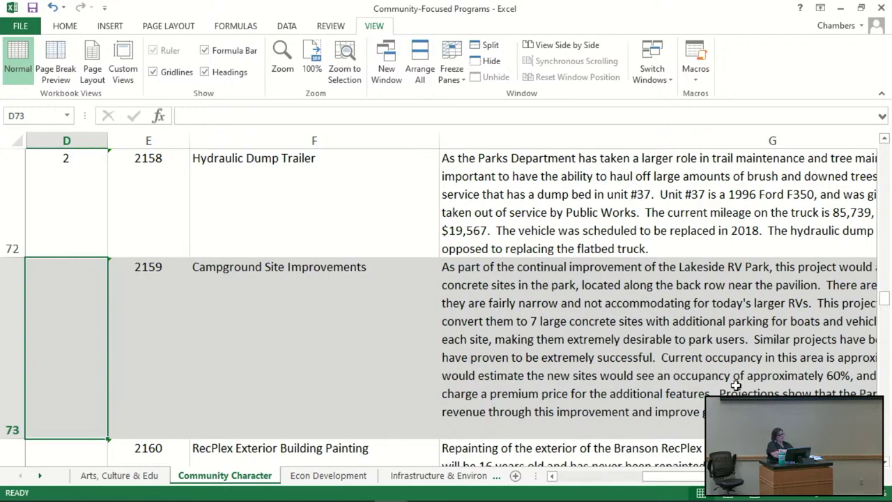
Enter 3 in column D for Campground Site Improvements and, reading its full description, for RecPlex Exterior Building Painting.
text(3)
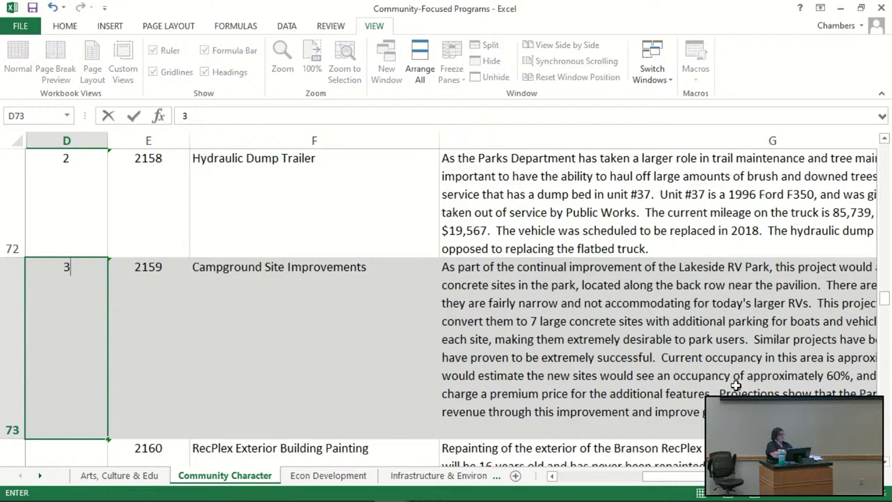
key(Return)
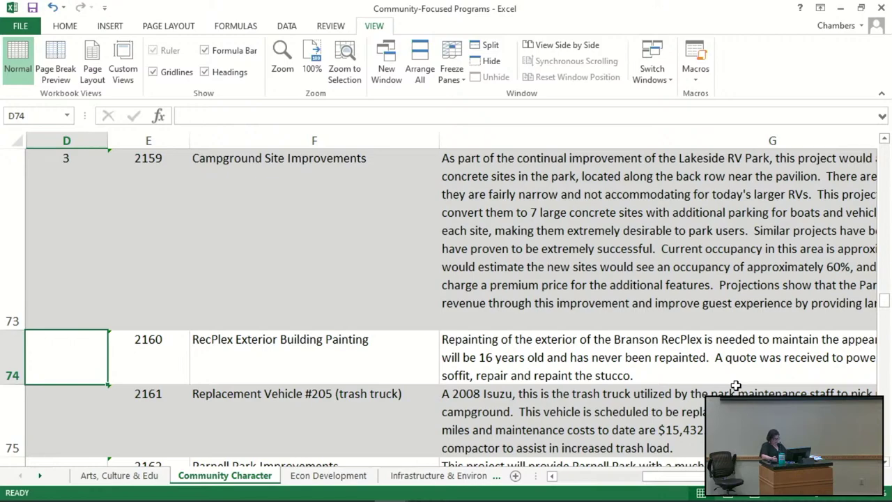
key(Right)
key(Right)
key(Right)
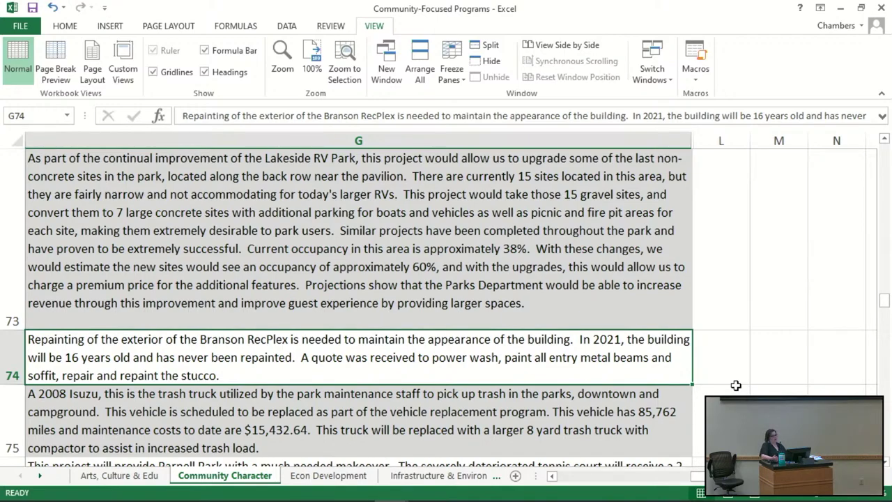
key(Left)
key(Left)
key(Left)
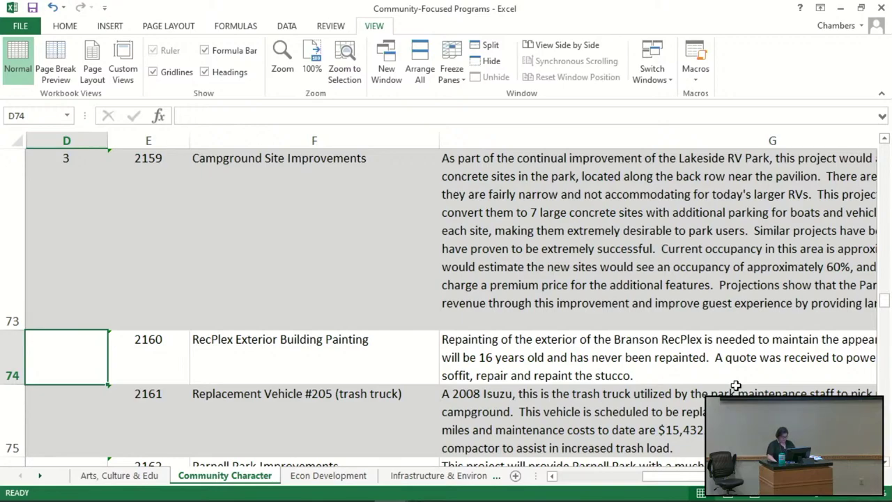
text(3)
key(Return)
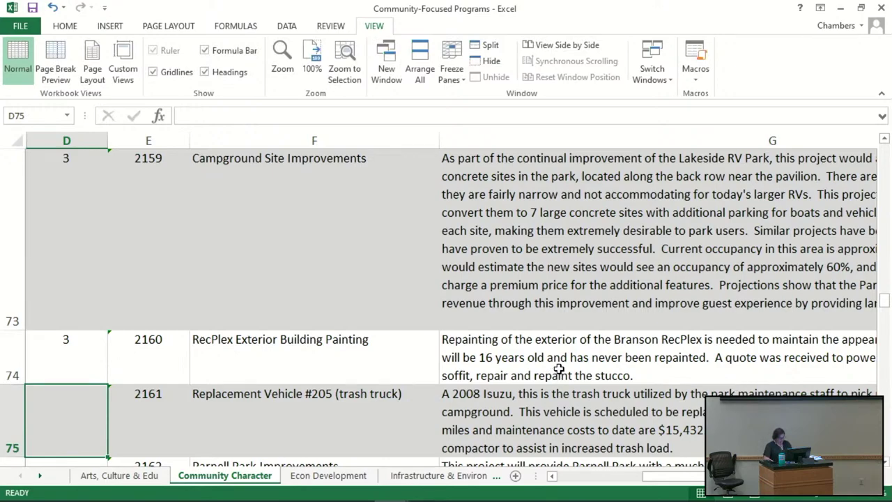
scroll(618, 418, down, 1)
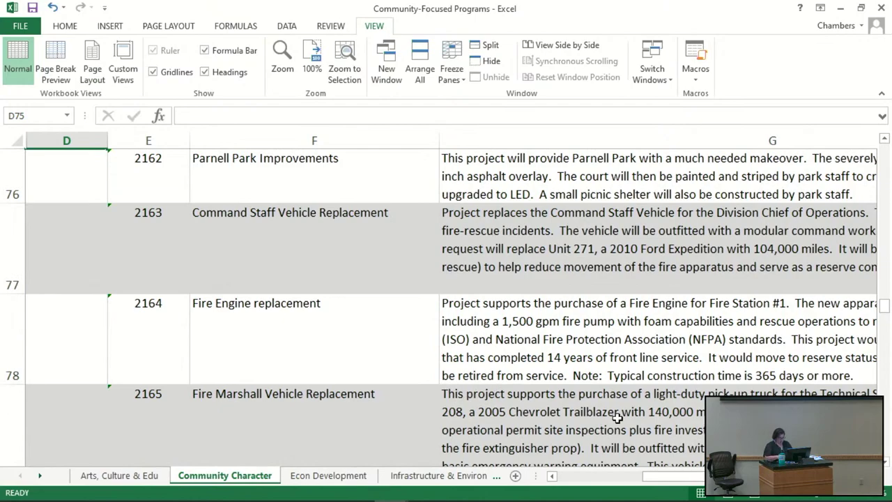
scroll(618, 418, up, 1)
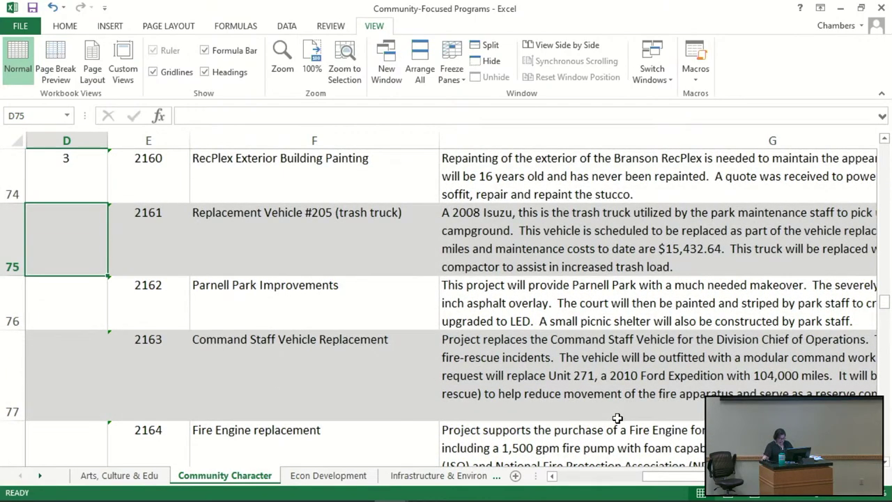
mouse_move(617, 500)
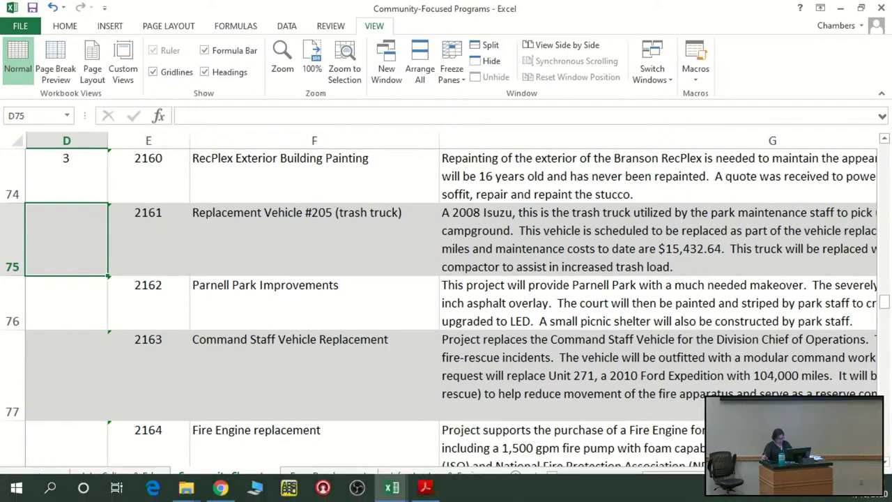
Read the full description of Replacement Vehicle #205 (trash truck) and enter 3 in column D of its row.
key(Right)
key(Right)
key(Right)
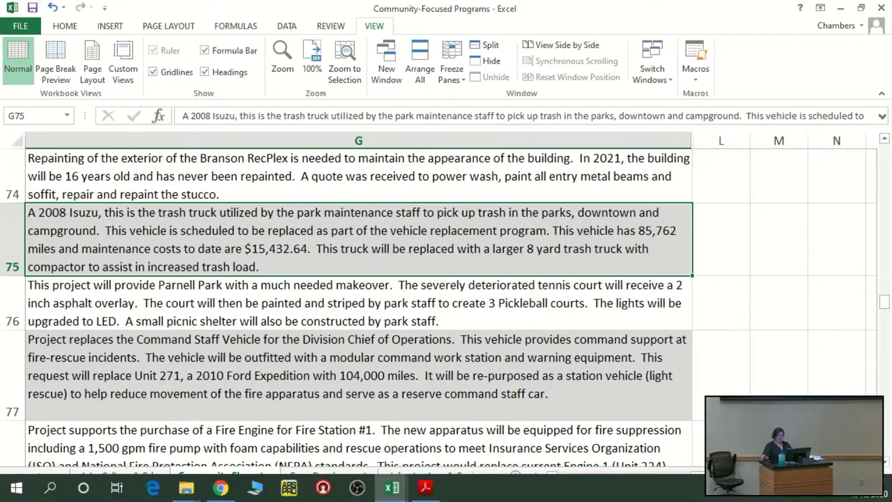
key(Left)
key(Left)
key(Left)
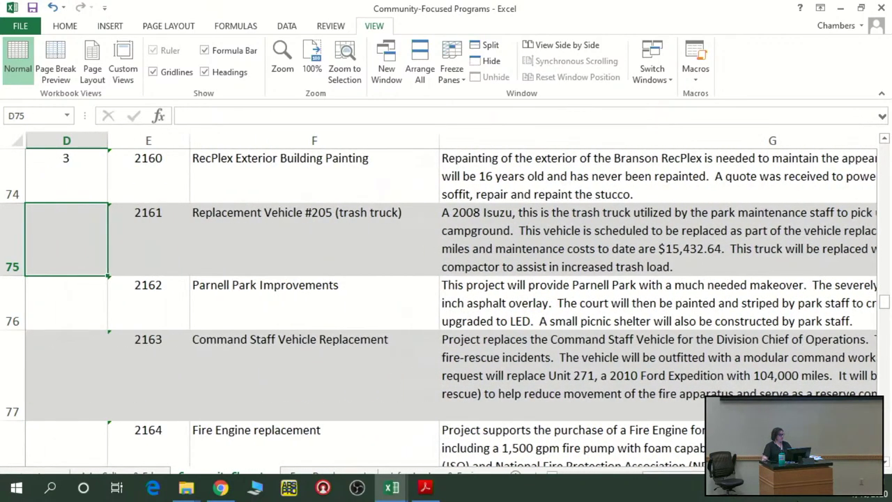
text(3)
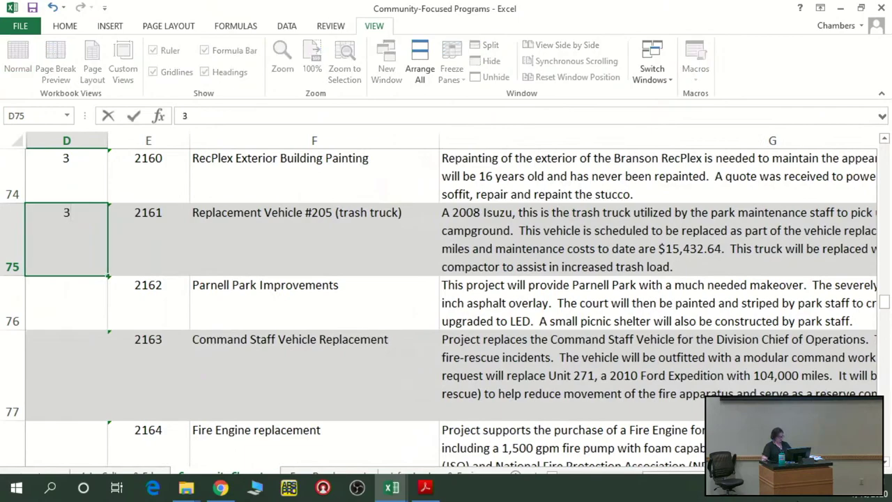
key(Return)
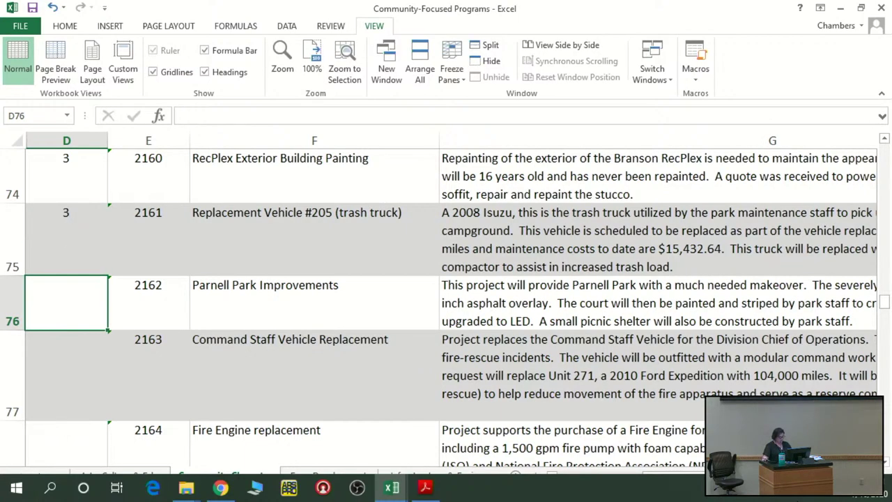
Read the full description of Parnell Park Improvements and enter 3 in column D of its row.
key(Right)
key(Right)
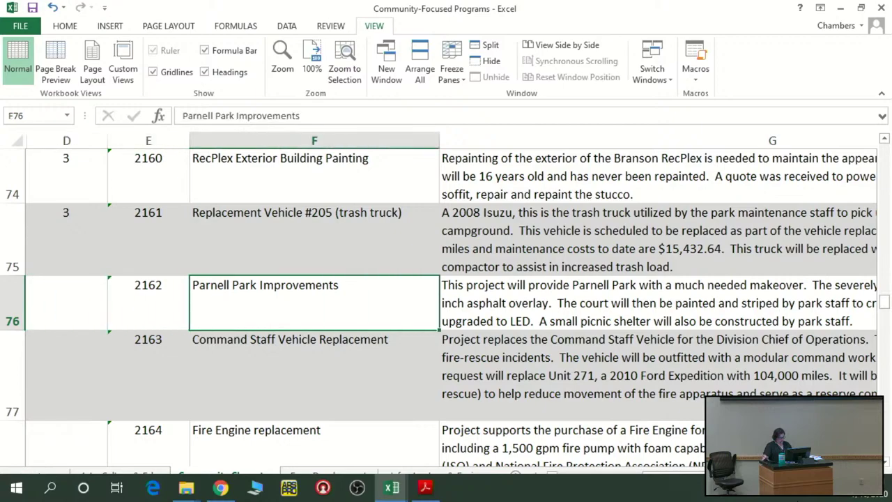
key(Right)
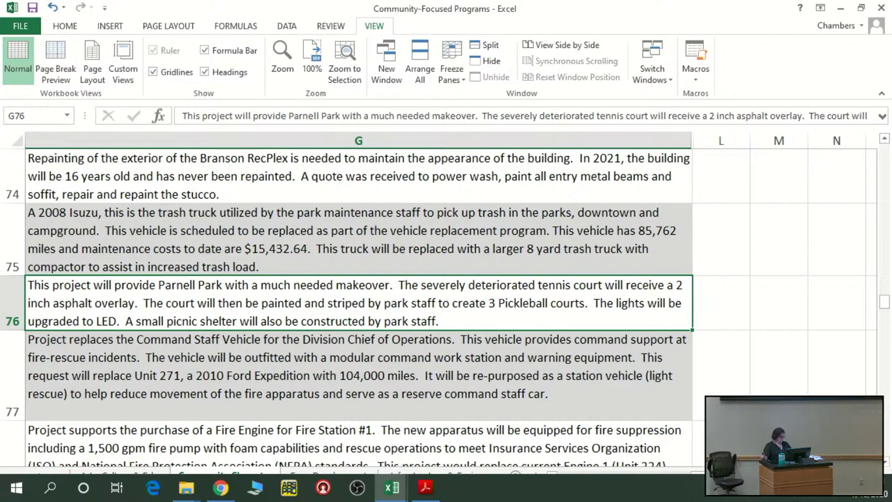
key(Left)
key(Left)
key(Left)
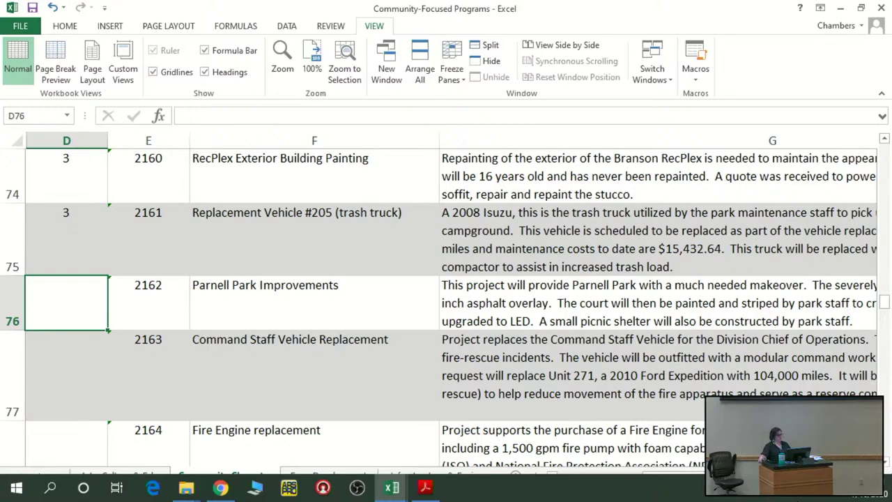
text(3)
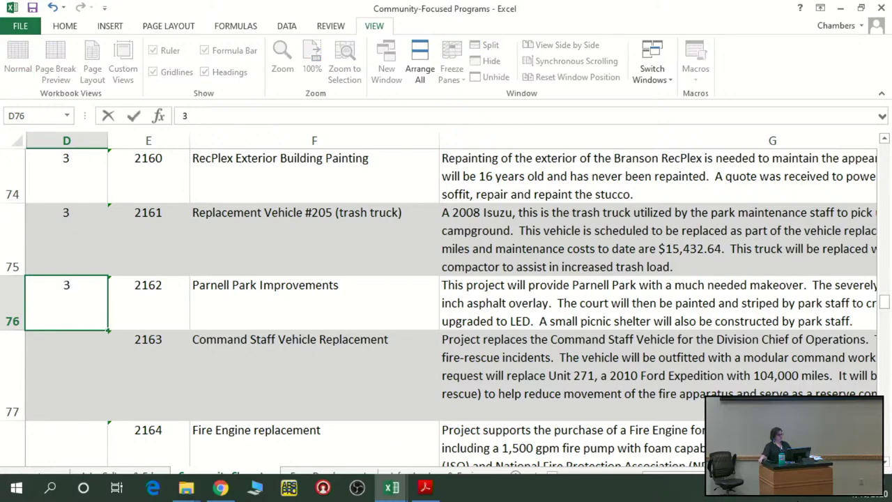
key(Return)
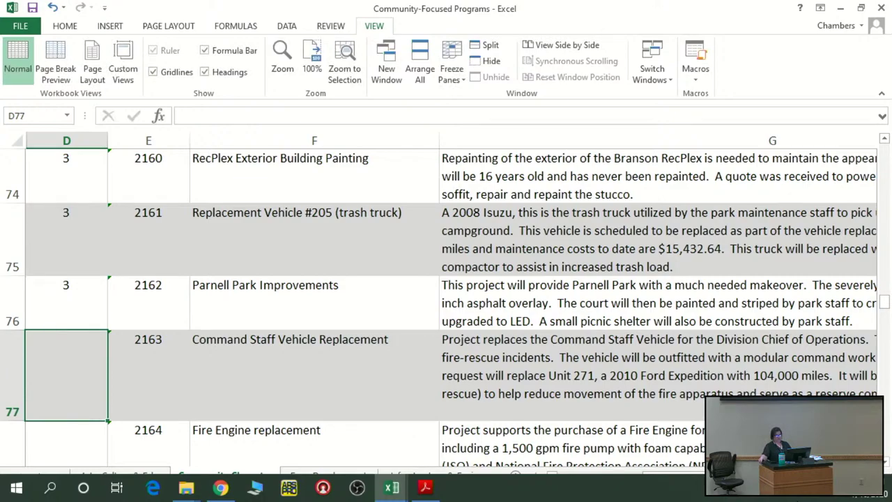
Read the full description of Command Staff Vehicle Replacement and enter 0 in column D of its row.
key(Right)
key(Right)
key(Right)
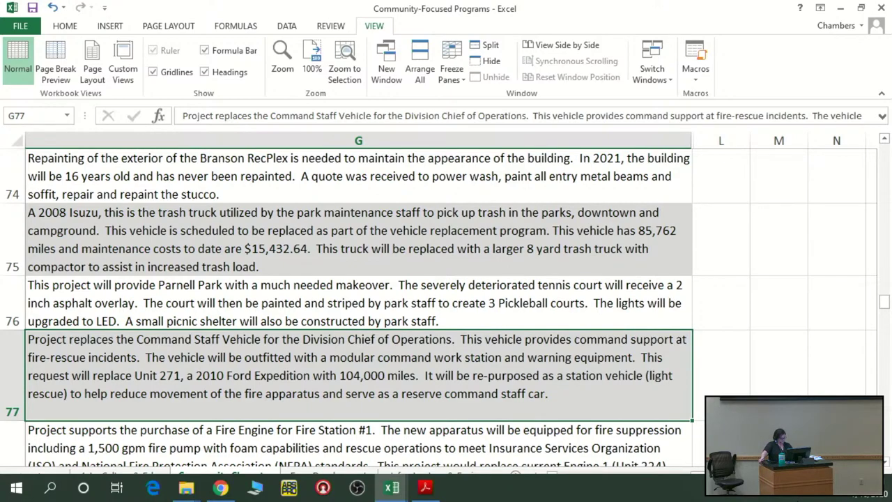
key(Left)
key(Left)
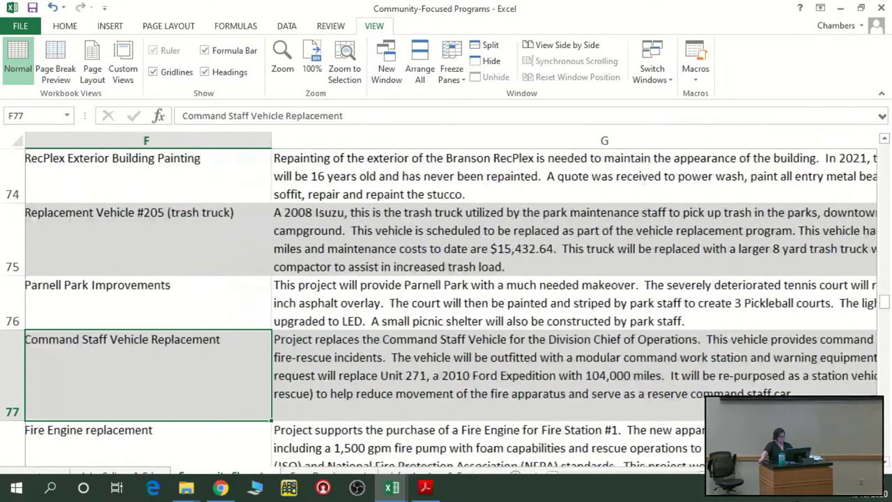
key(Left)
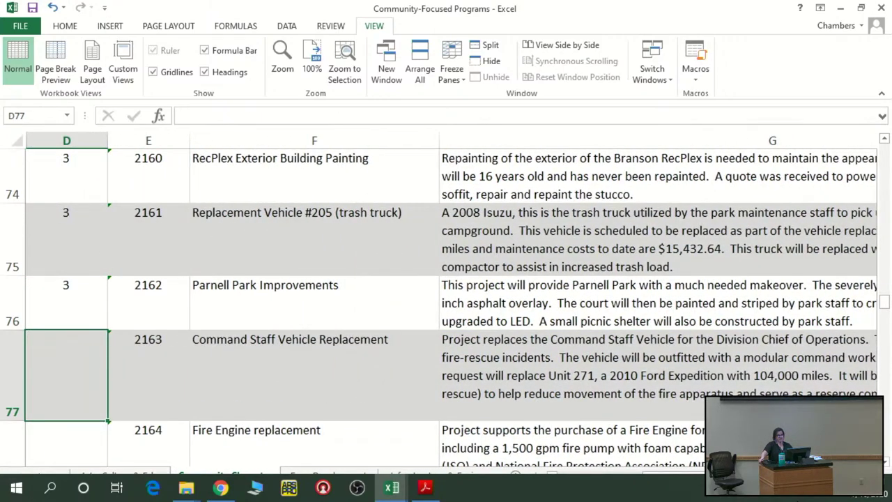
text(0)
key(Return)
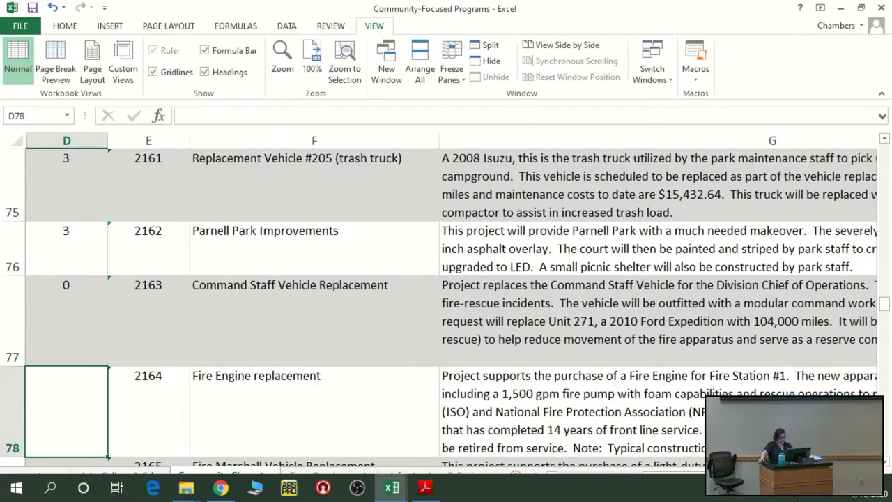
Read the full description of Fire Engine replacement and enter 2 in column D of its row.
key(Down)
key(Down)
key(Up)
key(Up)
key(Right)
key(Right)
key(Right)
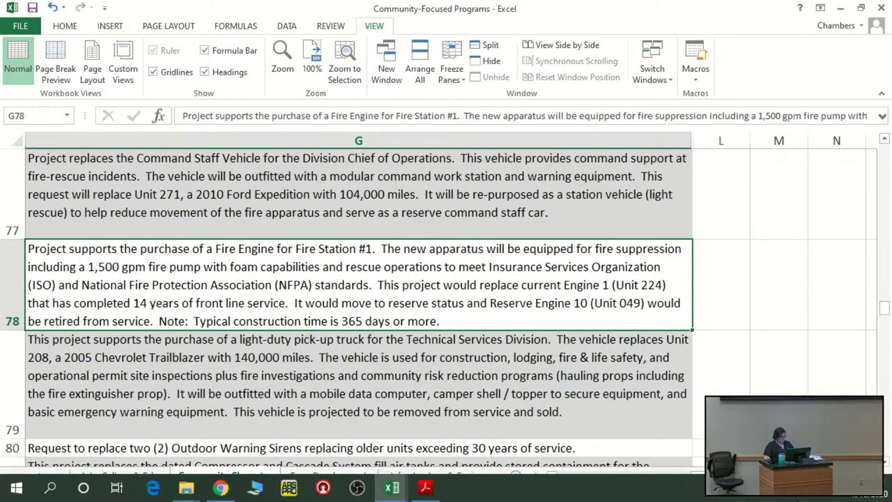
key(Left)
key(Left)
key(Left)
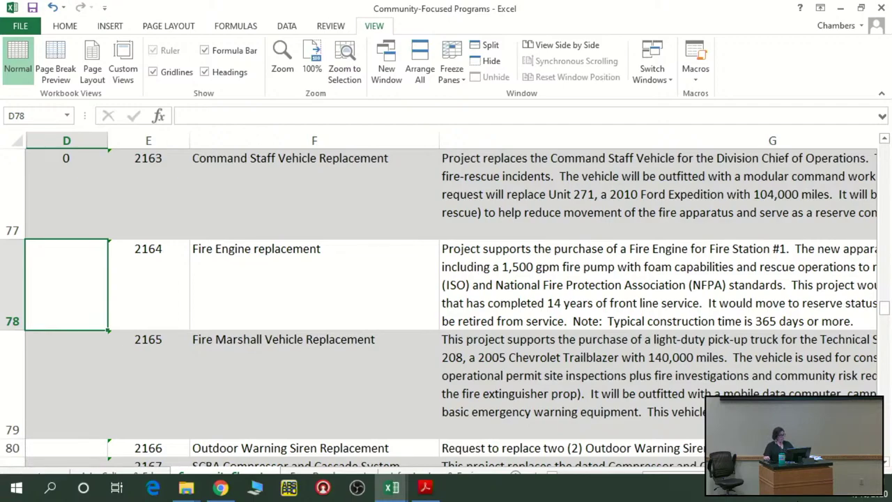
text(2)
key(Return)
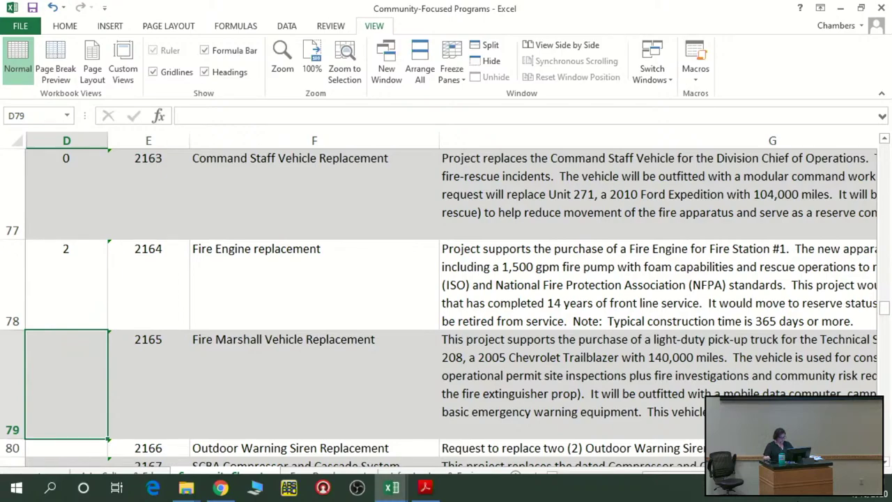
Read the full description of Fire Marshall Vehicle Replacement and enter 2 in column D of its row.
click(66, 448)
click(66, 383)
key(Down)
key(Down)
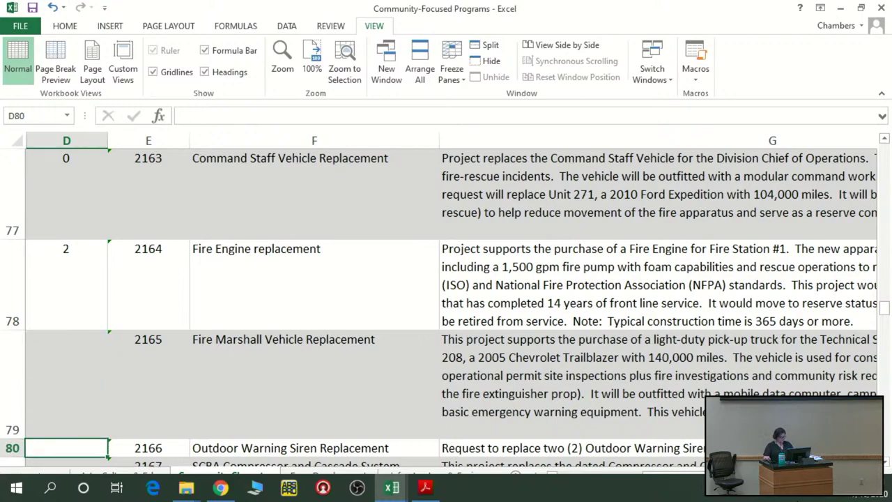
key(Up)
key(Up)
key(Right)
key(Right)
key(Right)
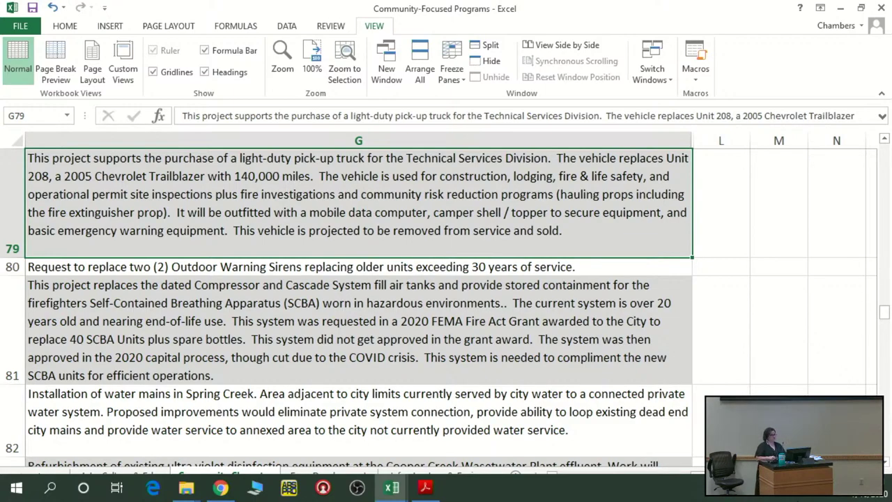
key(Left)
key(Left)
key(Left)
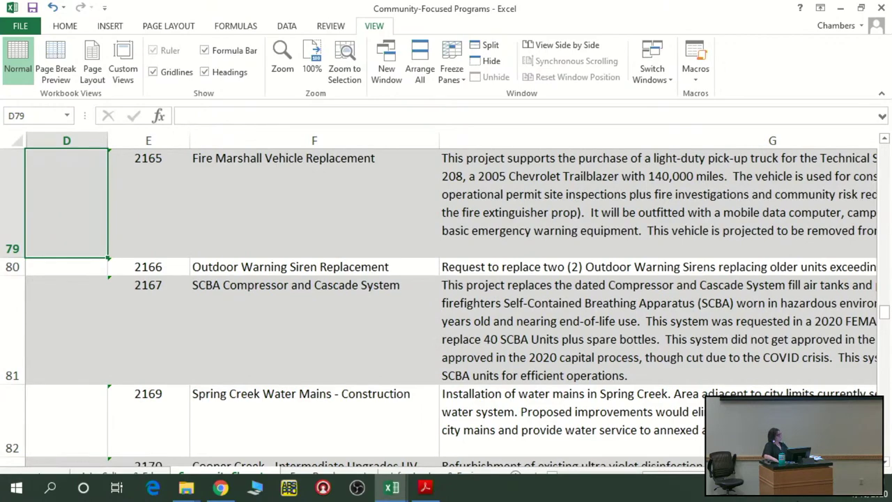
text(2)
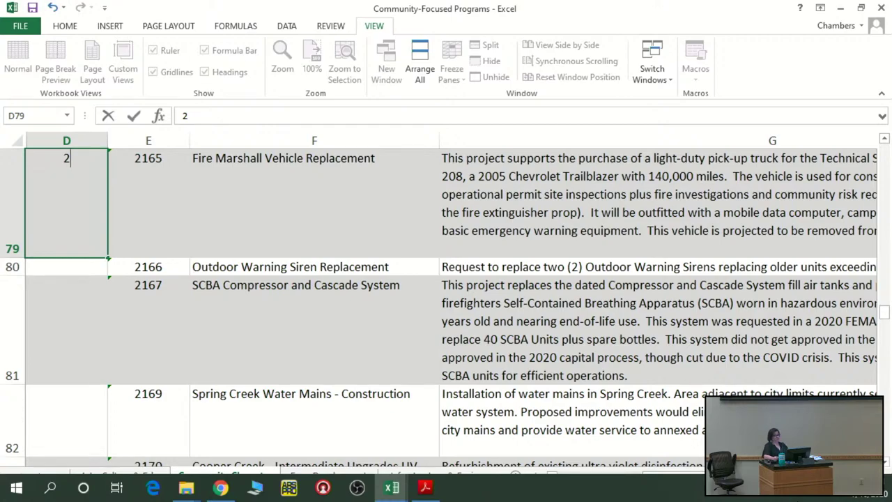
key(Return)
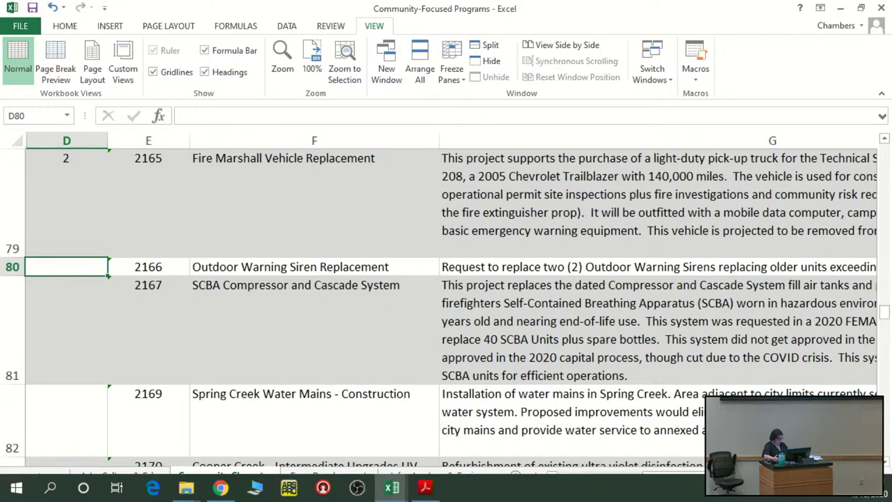
Read the full description of Outdoor Warning Siren Replacement and enter 3 in column D of its row.
key(Right)
key(Right)
key(Right)
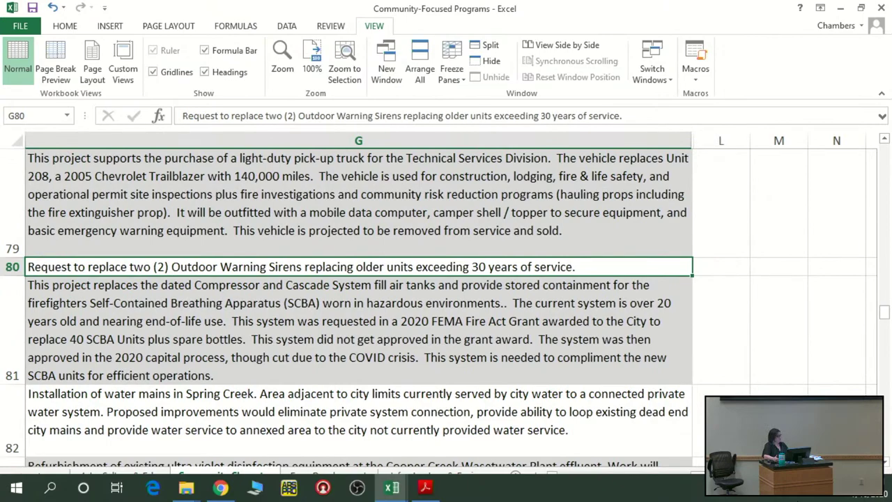
key(Left)
key(Left)
key(Left)
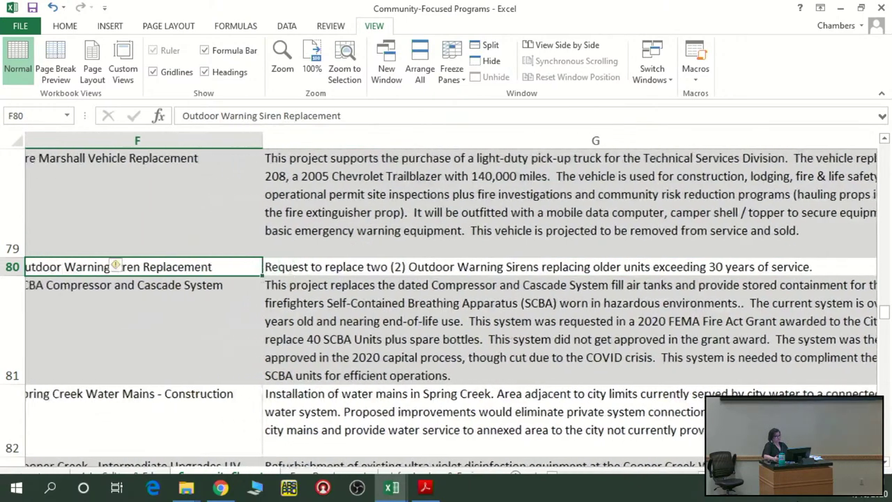
text(3)
key(Return)
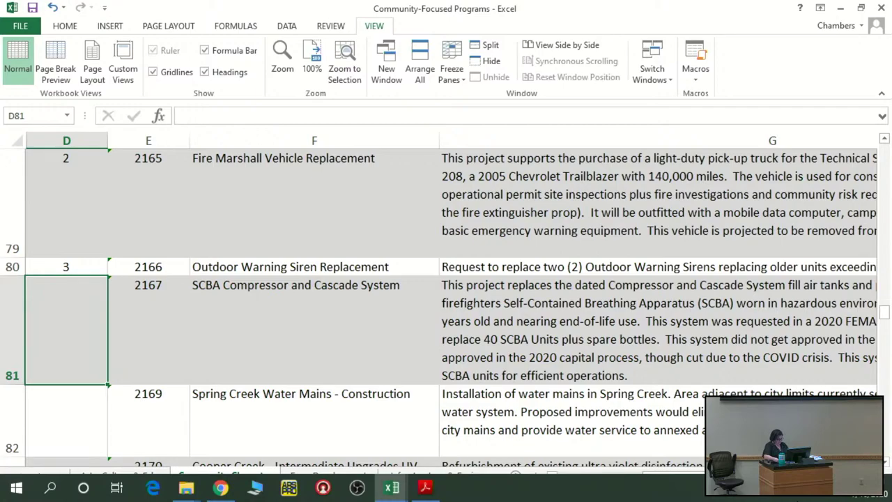
Read the full description of SCBA Compressor and Cascade System and enter 0 in column D of its row.
key(Right)
key(Right)
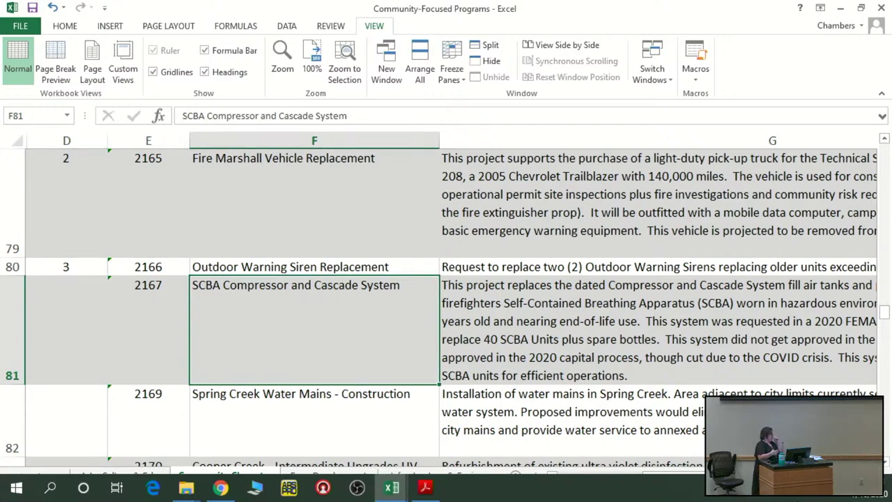
key(Right)
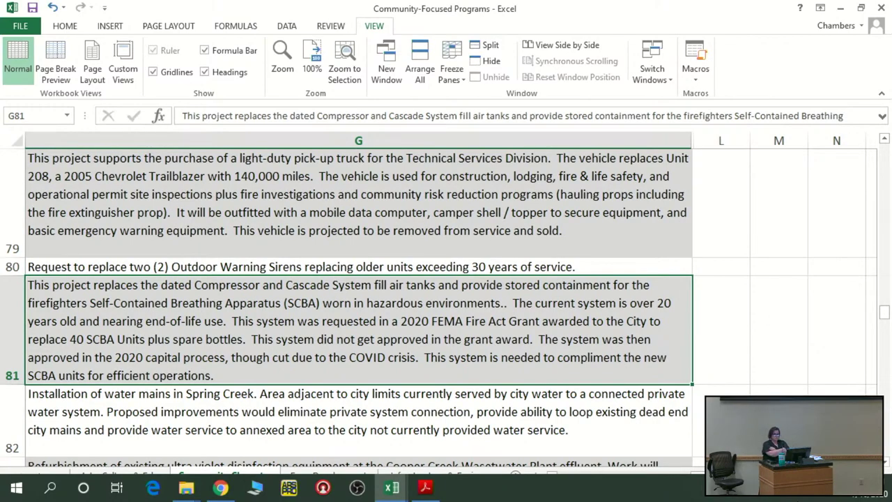
key(Left)
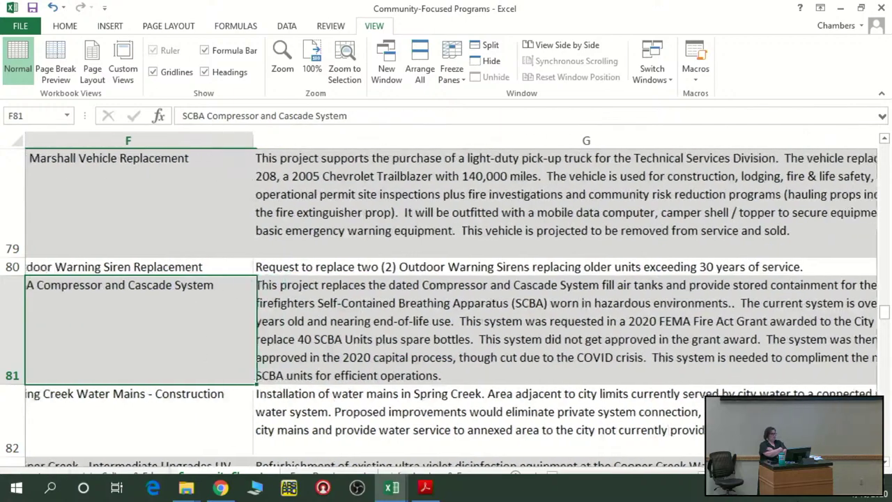
key(Left)
key(Left)
key(Left)
key(Right)
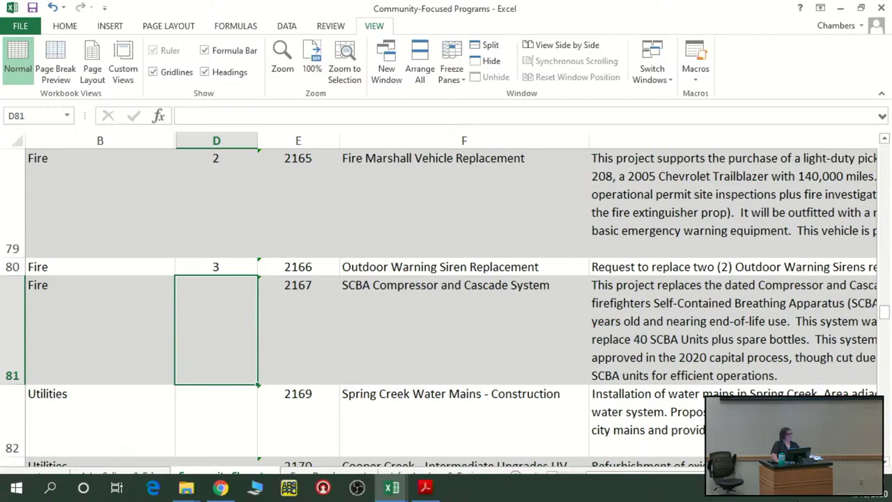
text(0)
key(Return)
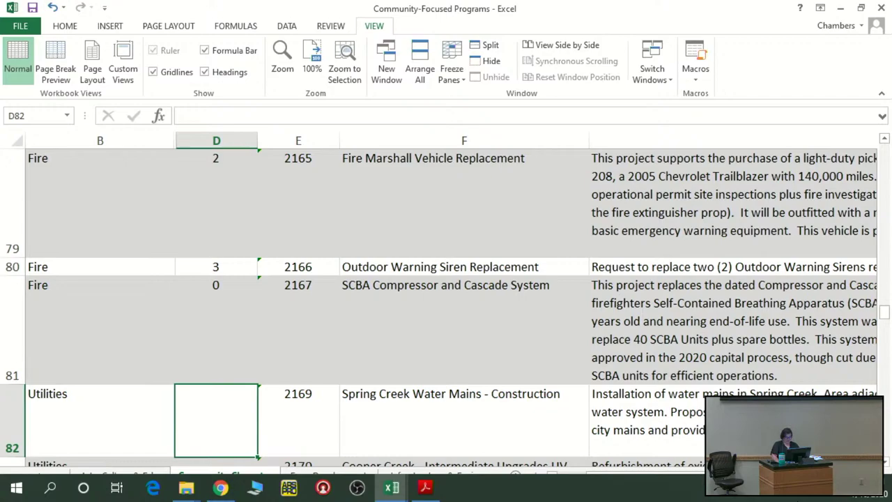
Read the full description of Spring Creek Water Mains - Construction and enter 0 in column D of its row.
key(Down)
key(Down)
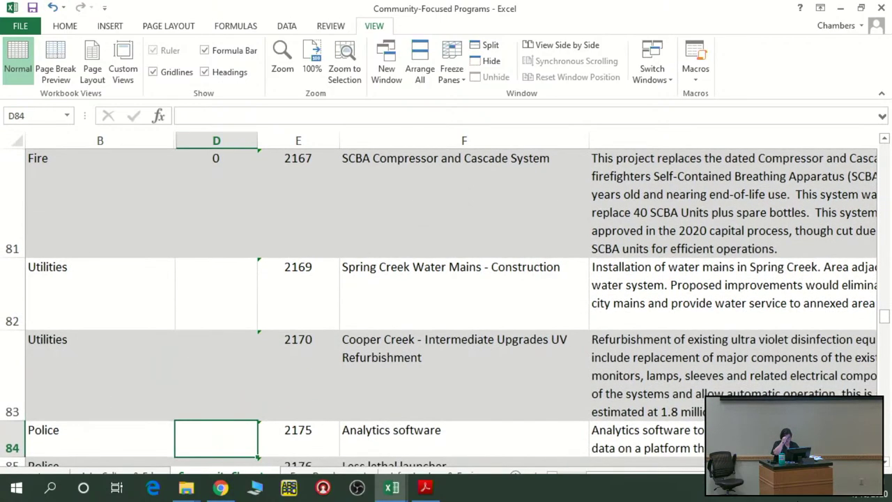
key(Up)
key(Up)
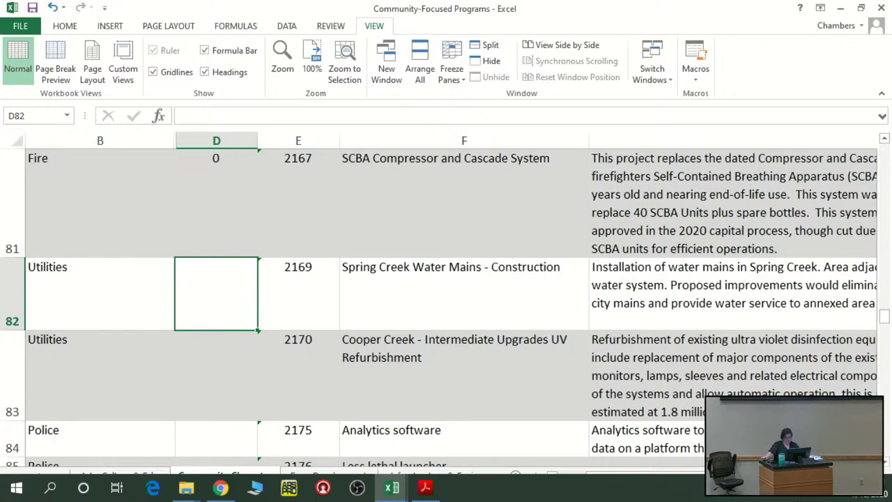
key(Right)
key(Right)
key(Right)
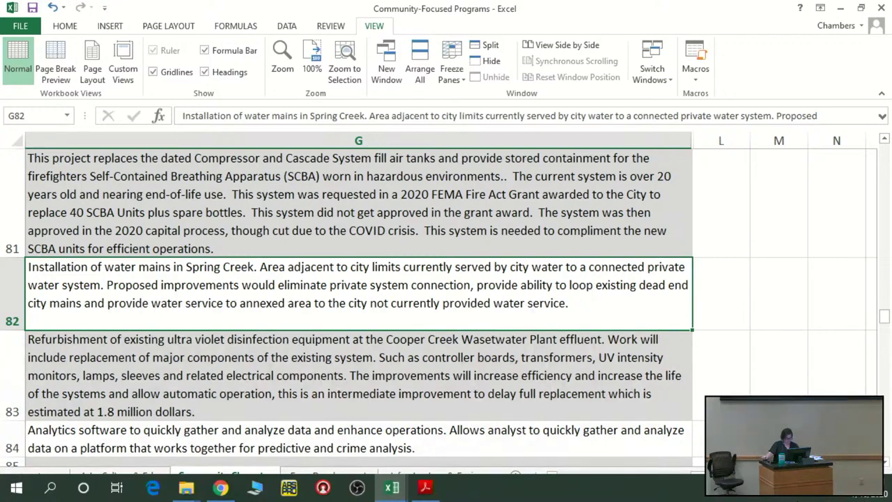
key(Left)
key(Left)
key(Left)
key(Left)
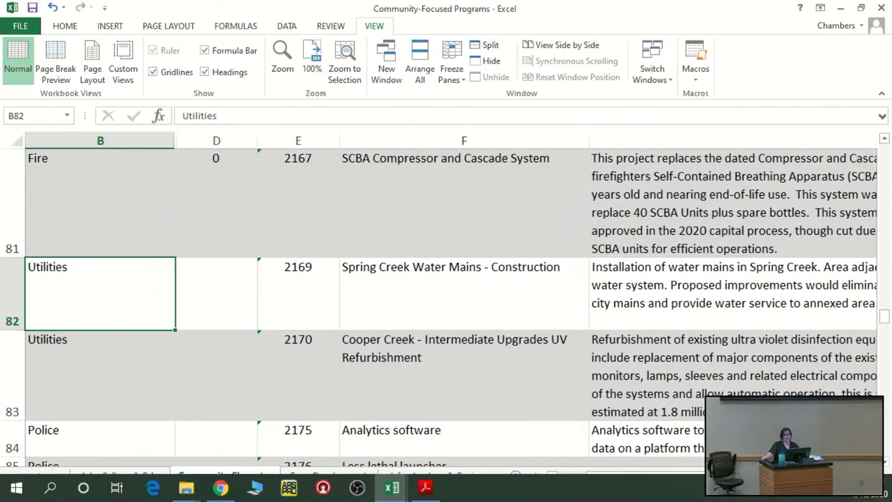
key(Right)
text(0)
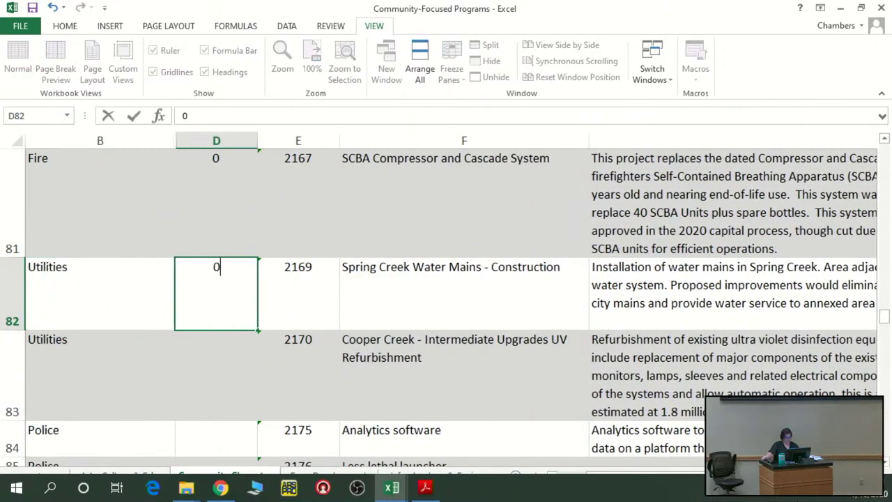
key(Return)
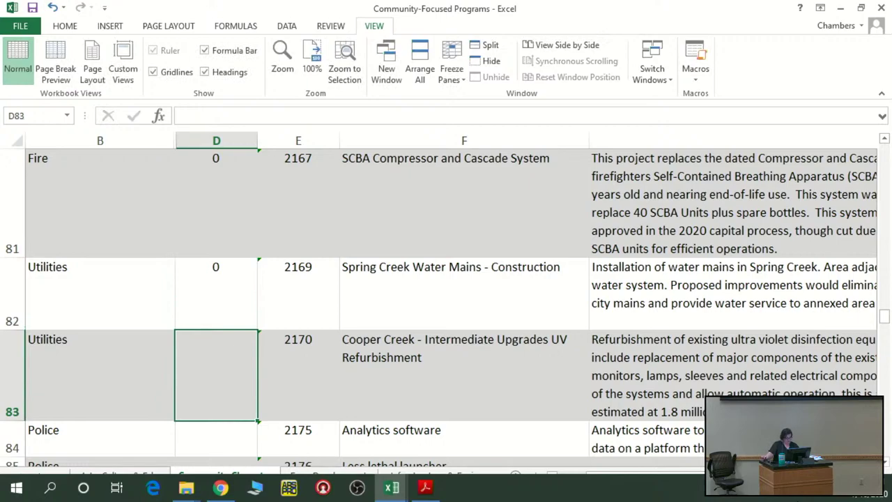
Read the full description of Cooper Creek - Intermediate Upgrades UV Refurbishment and enter 0 in column D of its row.
key(Right)
key(Right)
key(Right)
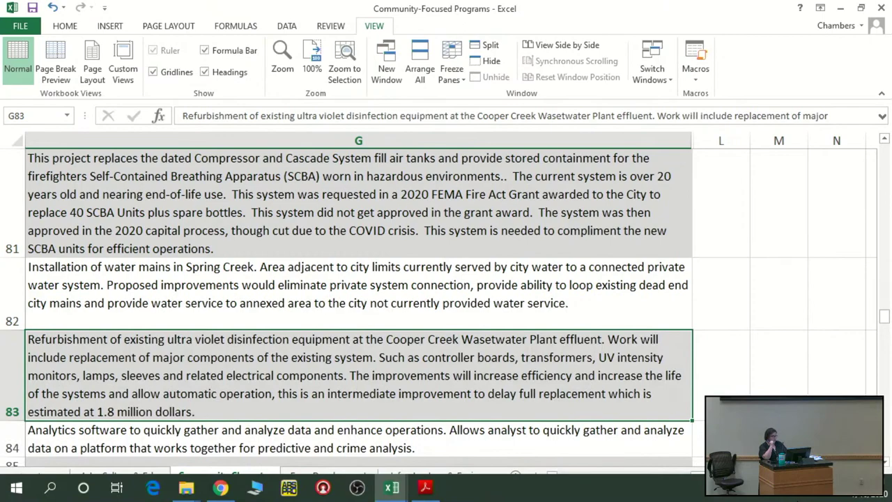
key(Left)
key(Left)
key(Left)
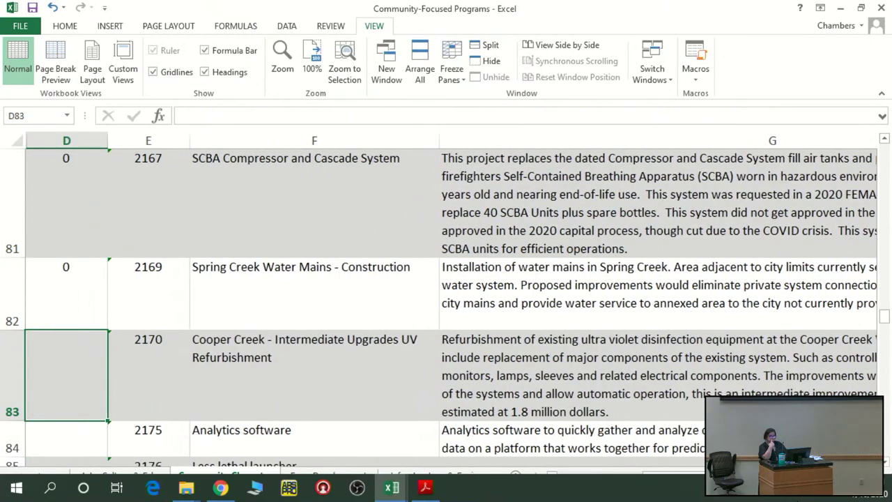
key(Down)
Read the full description of Analytics software and enter 1 in column D of its row.
key(Down)
key(Down)
key(Down)
key(Down)
key(Down)
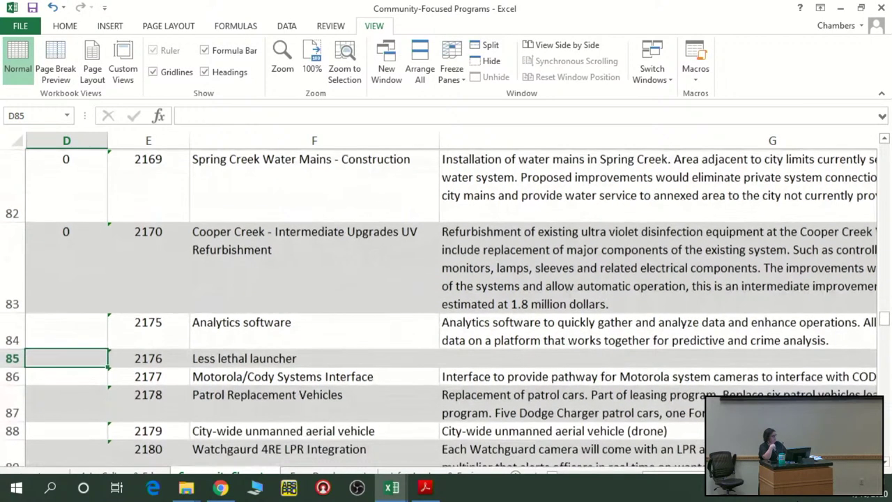
key(Down)
key(Up)
key(Up)
key(Up)
key(Up)
key(Up)
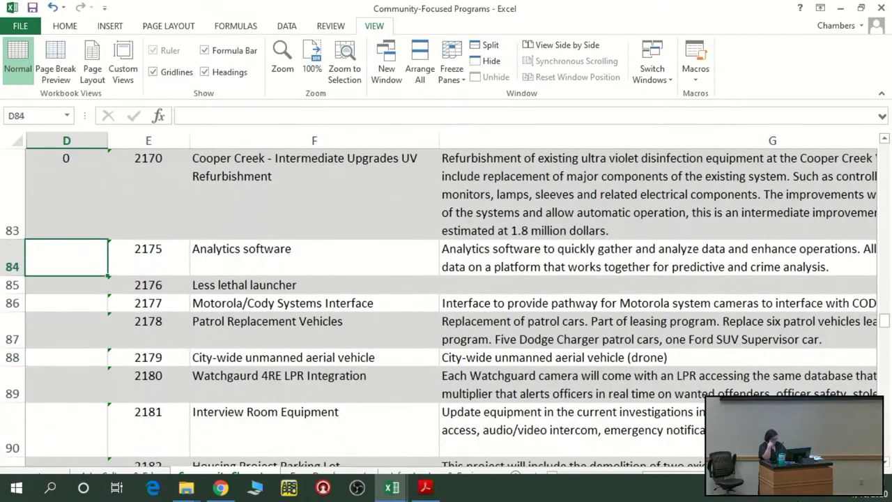
key(Right)
key(Right)
key(Right)
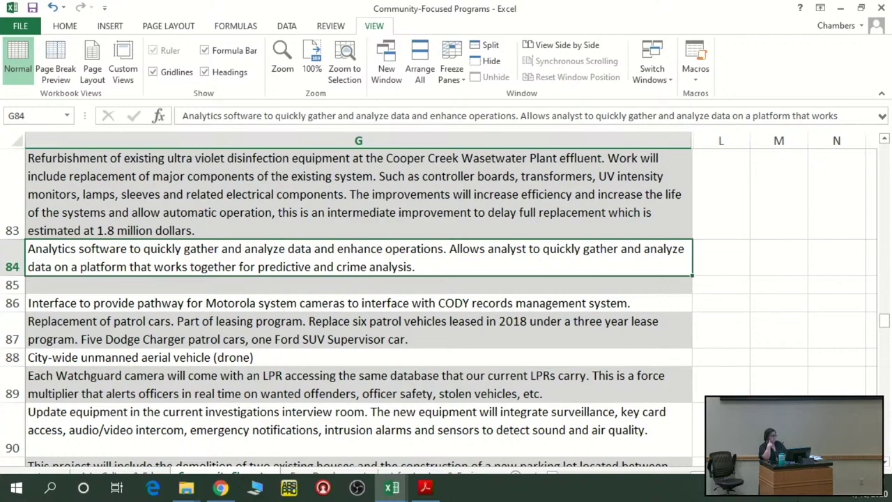
key(Left)
key(Left)
key(Left)
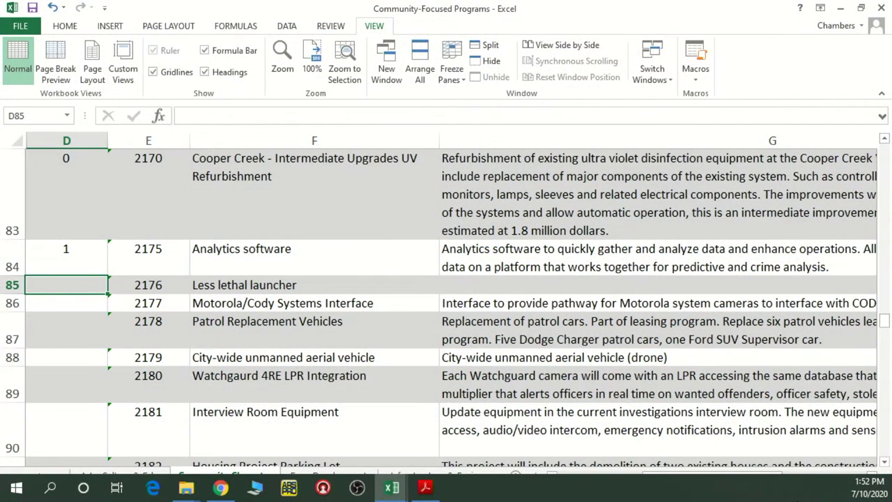
Enter 0 in column D for Less lethal launcher, and read the Motorola/Cody Systems Interface description and rate it 0 as well.
text(0)
key(Return)
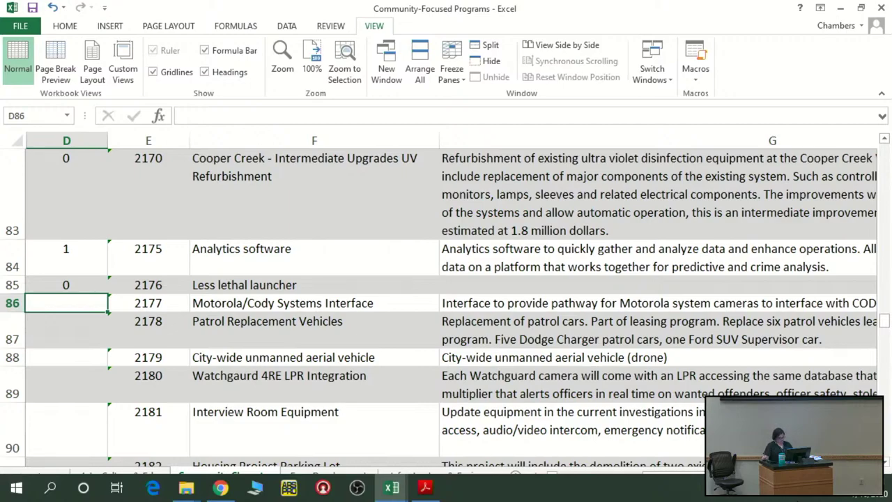
click(147, 302)
click(628, 303)
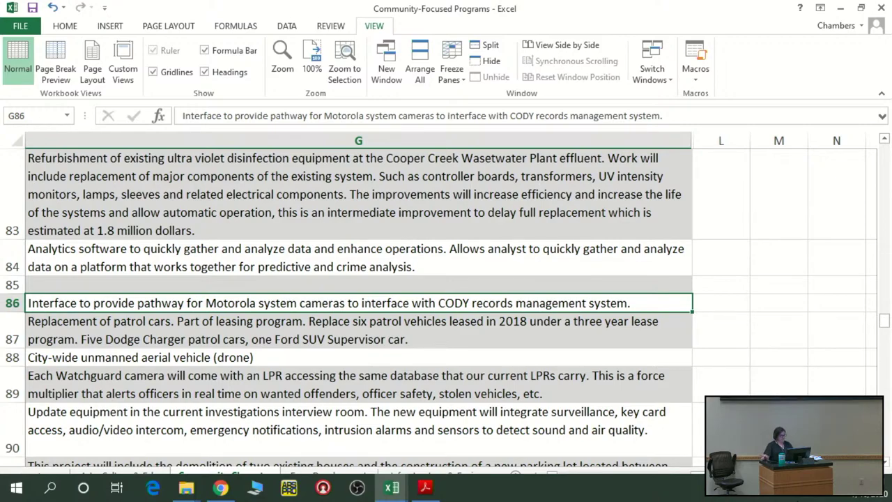
key(Left)
key(Left)
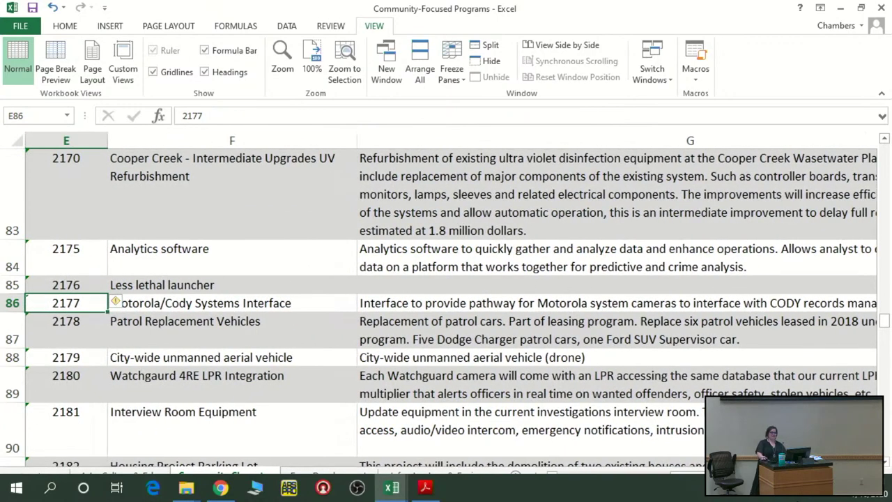
key(Left)
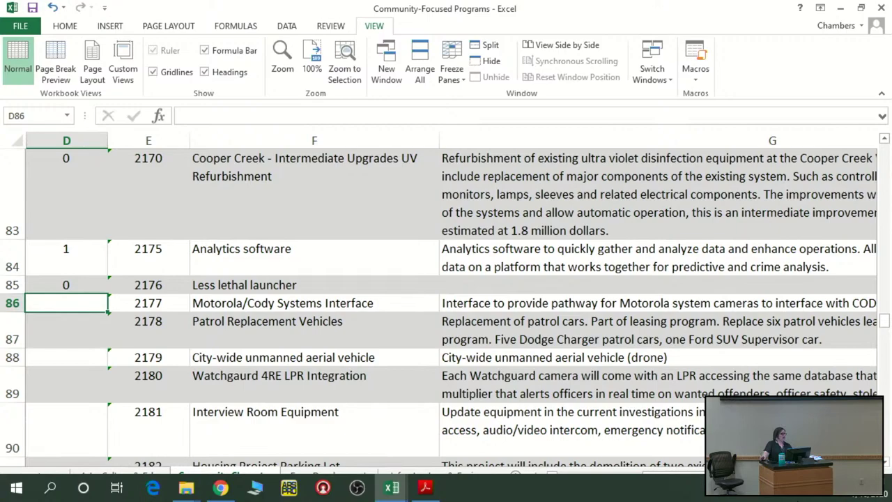
text(0)
key(Return)
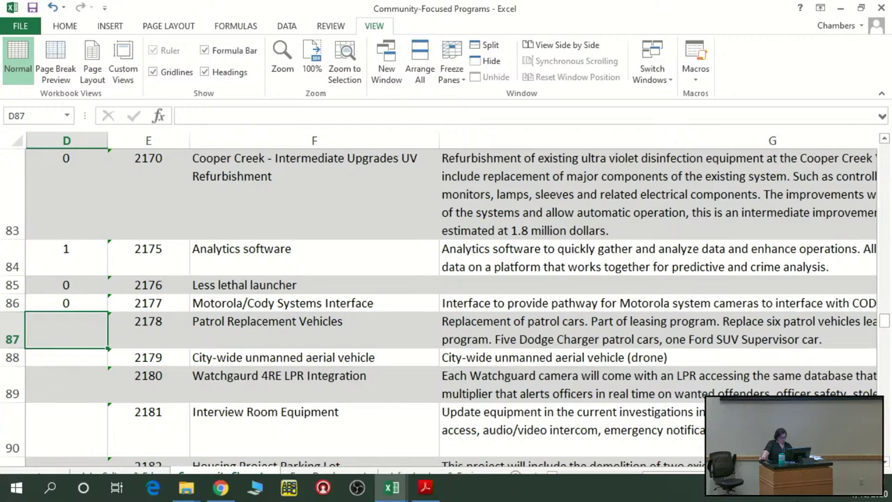
Read the full description of Patrol Replacement Vehicles and enter 2 in column D of its row.
key(Down)
key(Down)
key(Down)
key(Down)
key(Down)
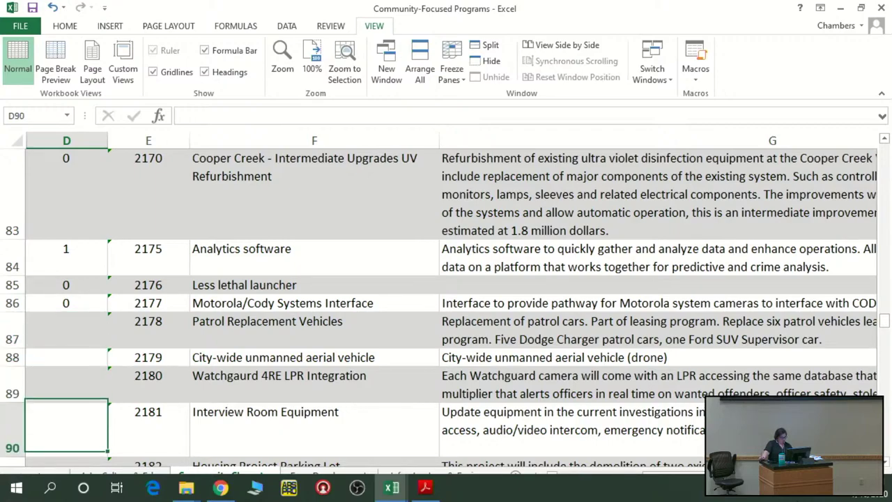
key(Up)
key(Up)
key(Up)
key(Up)
key(Up)
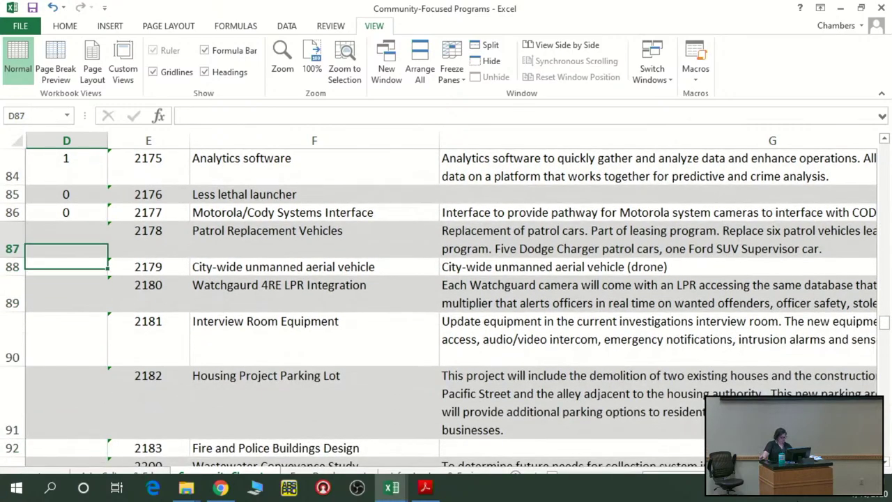
key(Right)
key(Right)
key(Right)
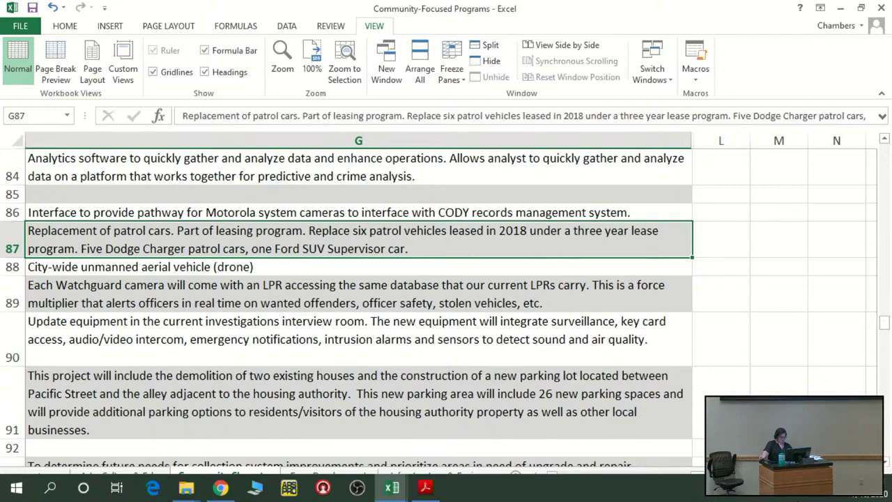
key(Left)
key(Left)
key(Left)
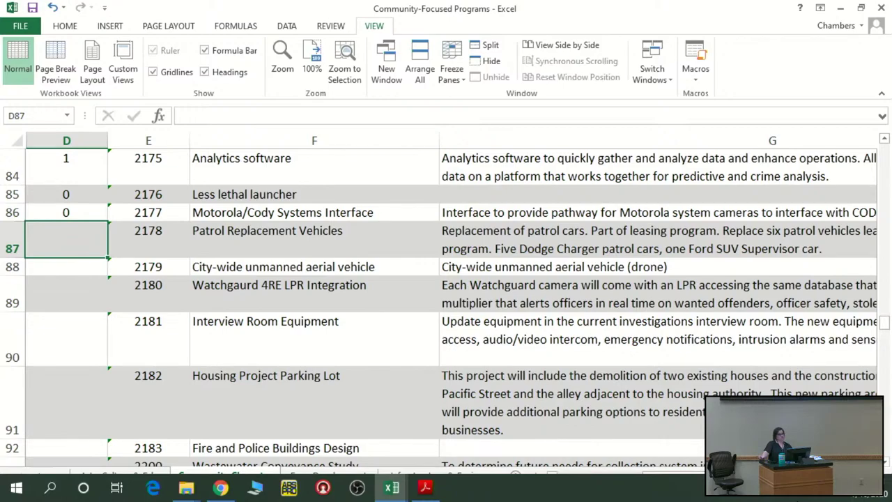
text(2)
key(Return)
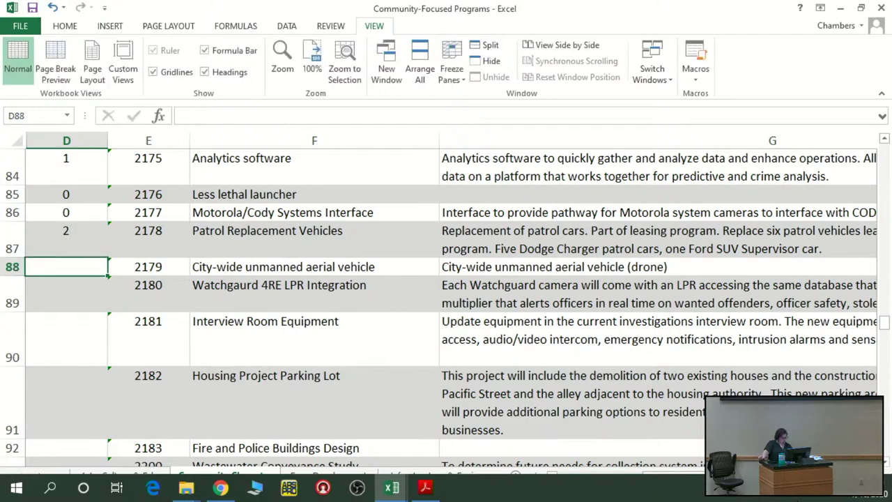
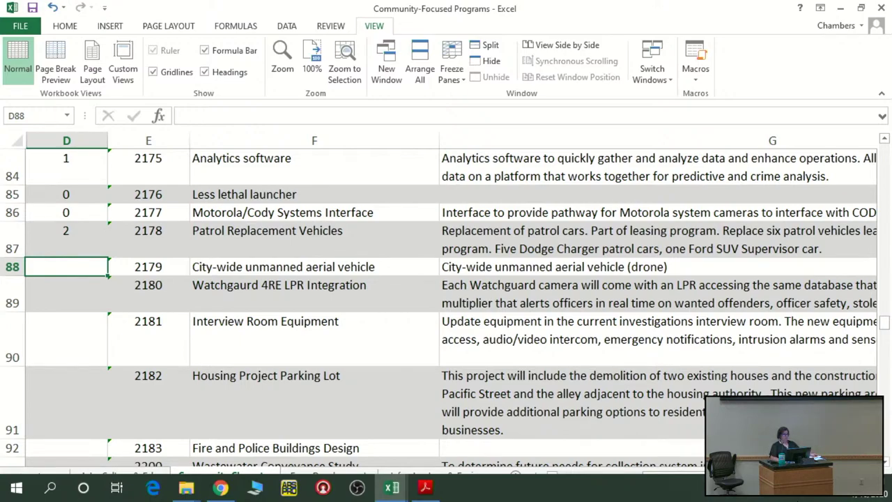
Enter 1 in column D for City-wide unmanned aerial vehicle, and read the Watchgaurd 4RE LPR Integration description and rate it 1 as well.
text(1)
key(Return)
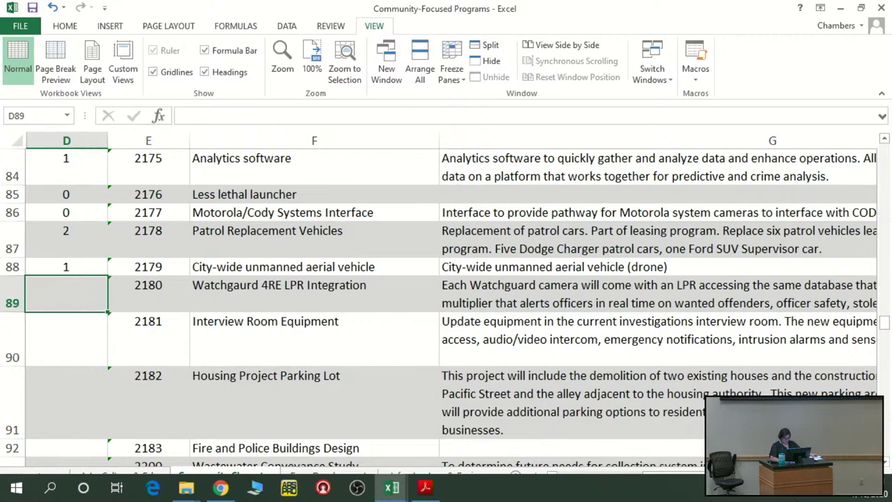
key(Right)
key(Right)
key(Right)
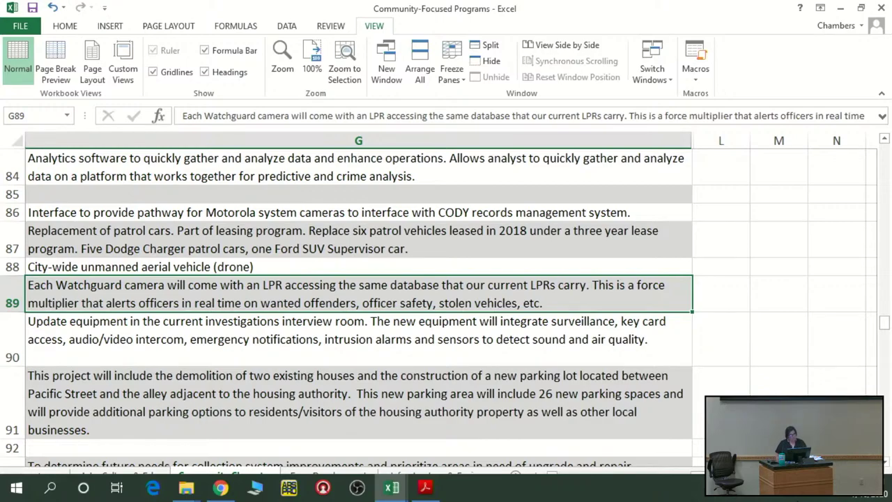
key(Left)
key(Left)
key(Left)
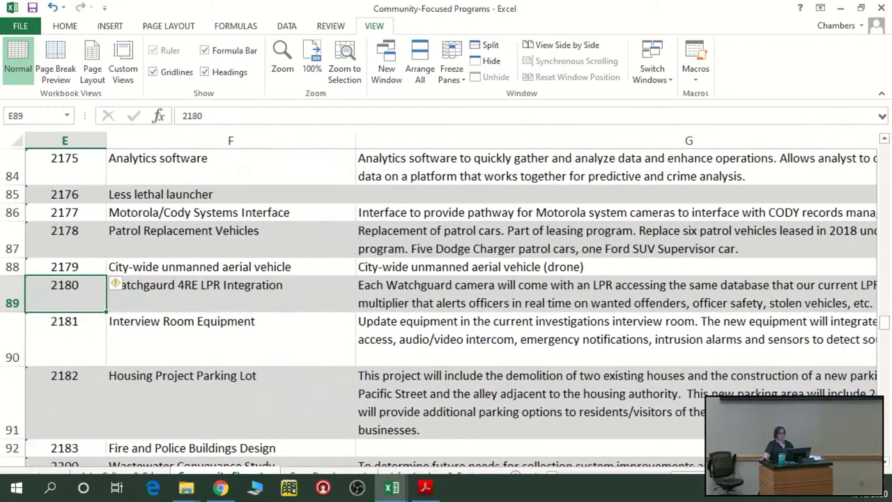
text(1)
key(Return)
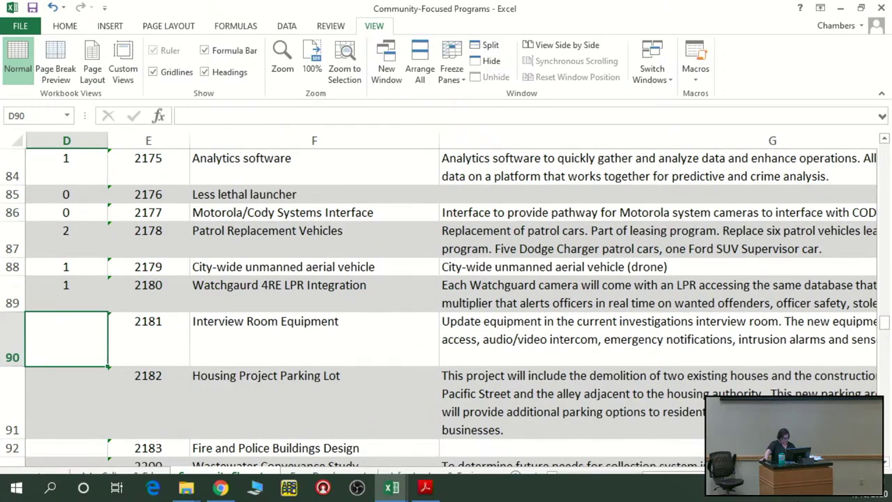
Review the Interview Room Equipment entry and enter 0 in column D of its row.
key(Down)
key(Down)
key(Down)
key(Up)
key(Up)
key(Up)
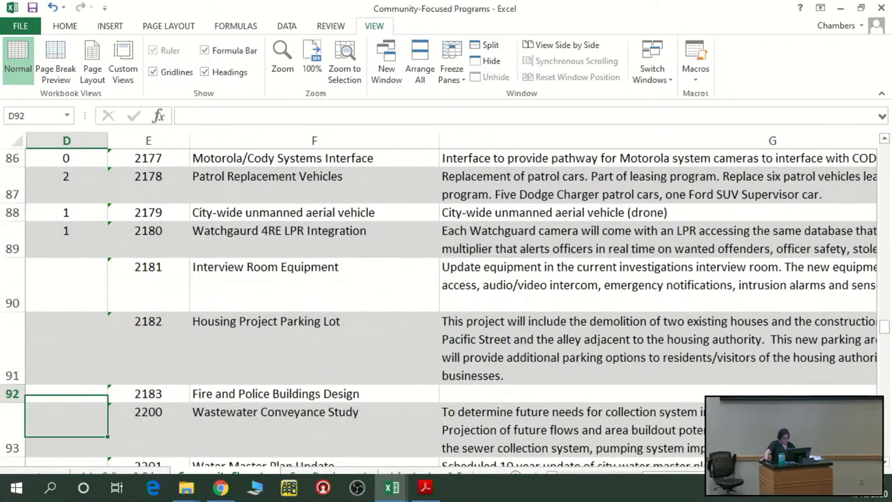
key(Up)
key(Down)
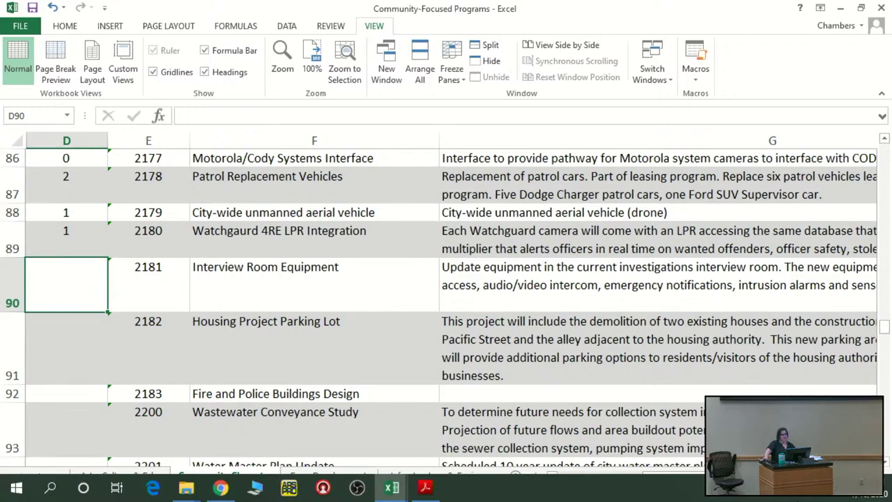
text(0)
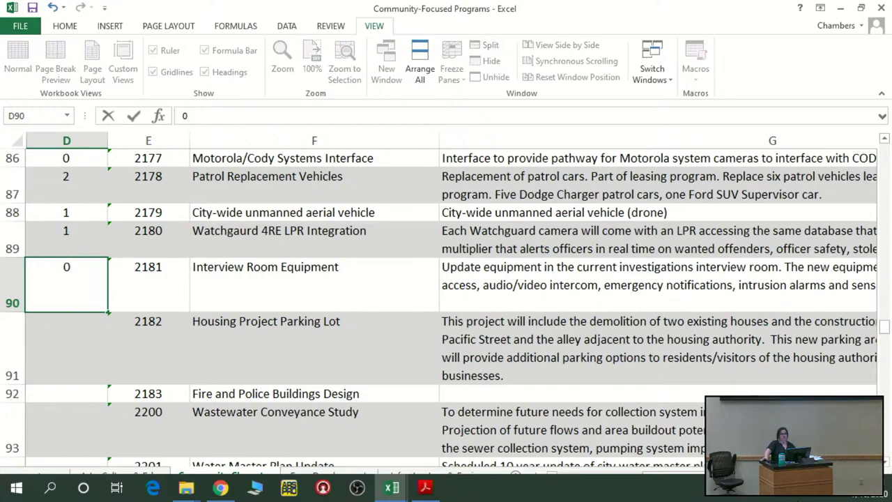
key(Return)
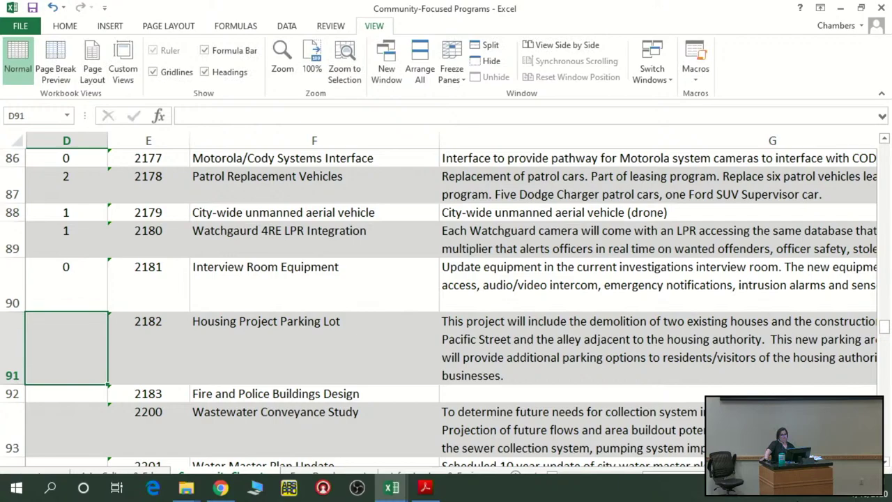
Read the Housing Project Parking Lot description and enter 3 in column D for it and for Fire and Police Buildings Design.
key(Right)
key(Right)
key(Right)
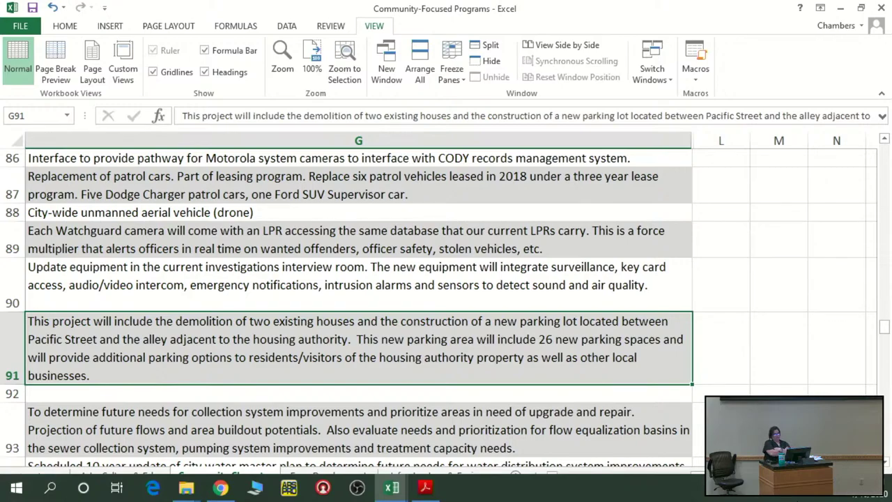
key(Left)
key(Left)
key(Left)
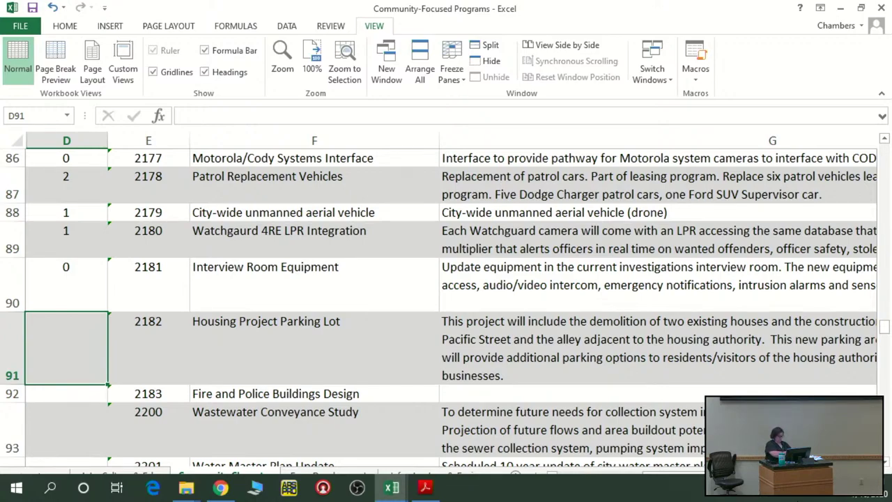
key(F2)
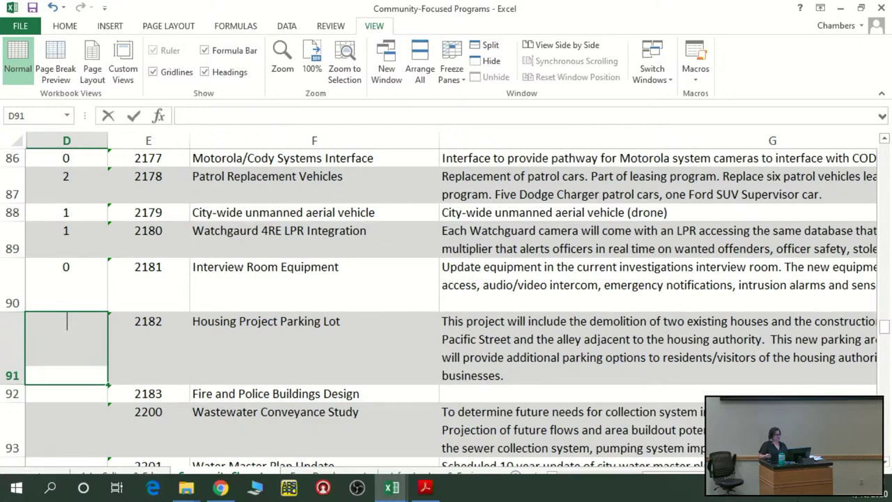
text(3)
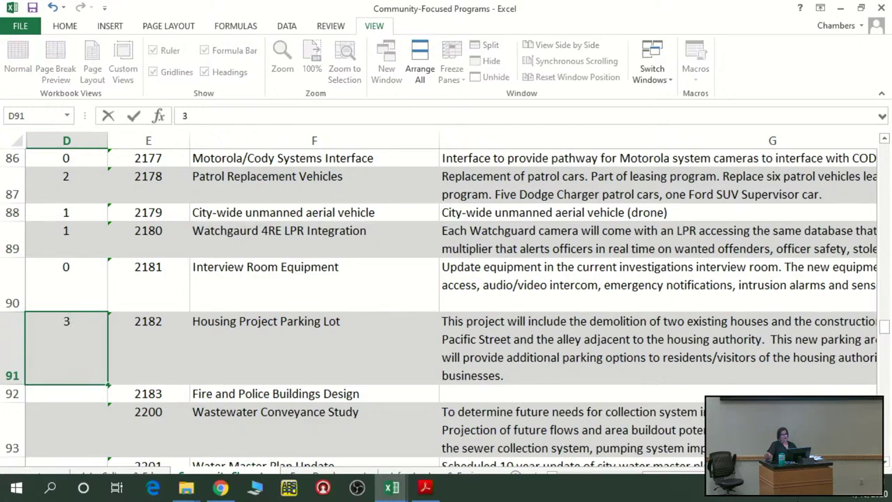
key(Return)
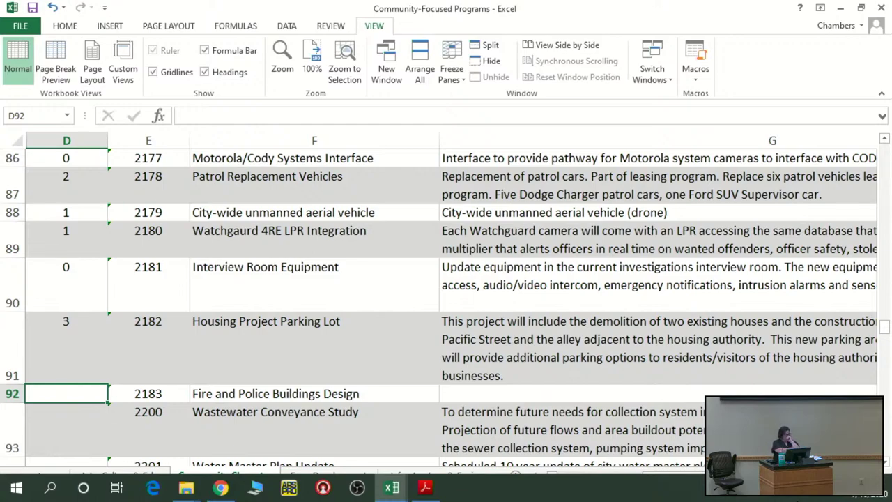
text(3)
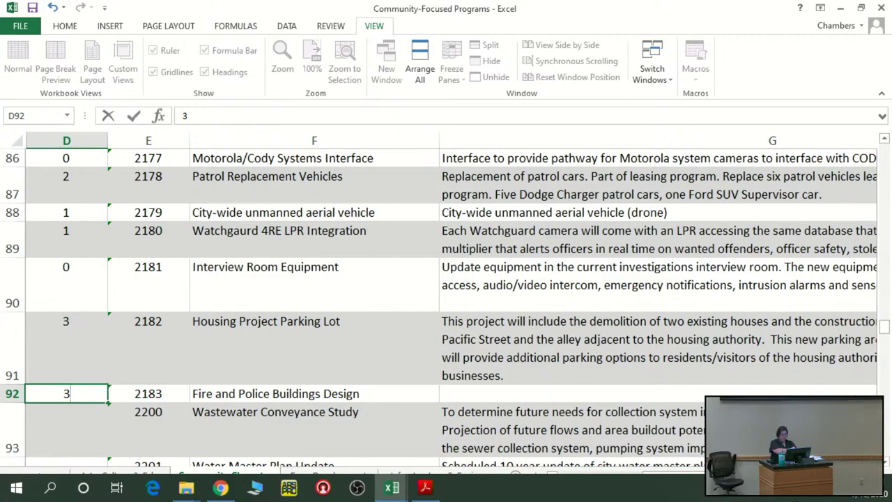
key(Return)
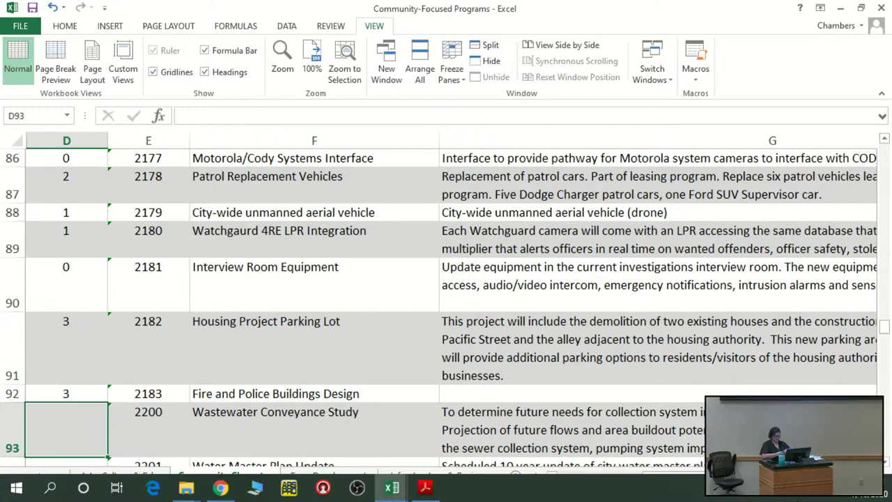
Look back through the rated programs above Fire and Police Buildings Design to the Fire Station & Police Headquarters Design and Construction entry and compare the two.
click(66, 394)
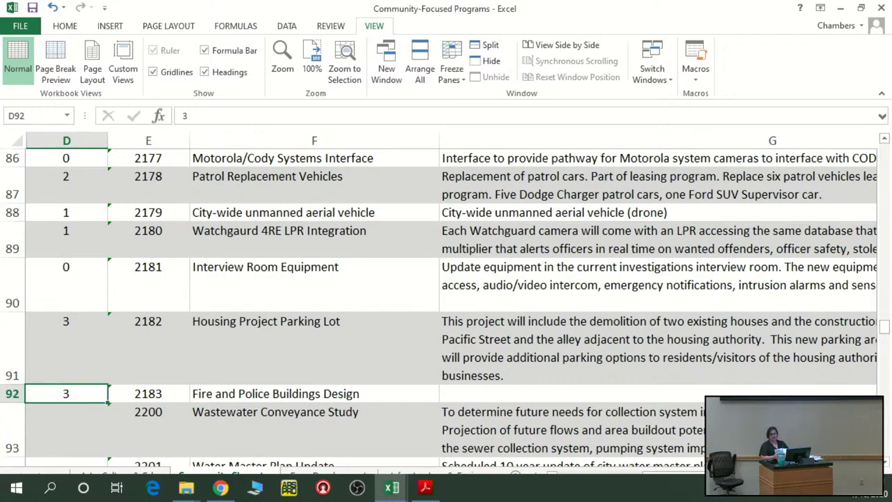
key(Up)
key(Up)
key(Up)
key(Up)
key(Up)
key(Up)
key(Up)
key(Up)
key(Up)
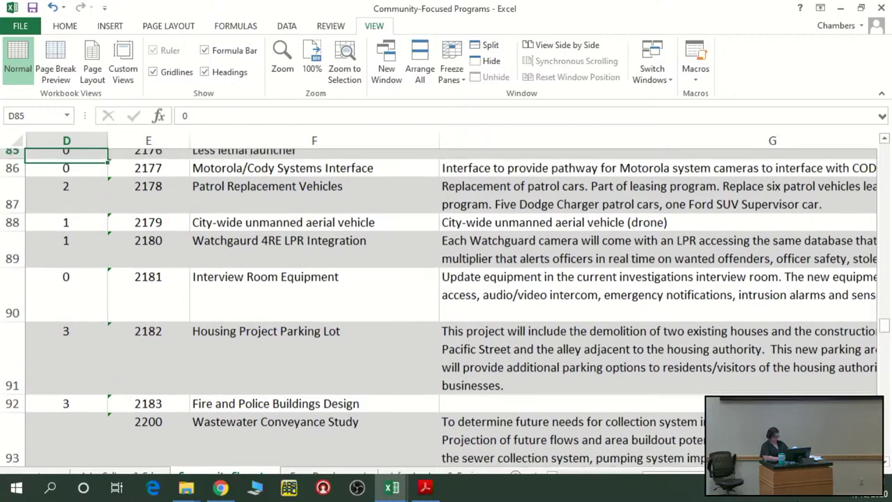
key(Up)
key(Up)
key(Up)
key(Up)
key(Up)
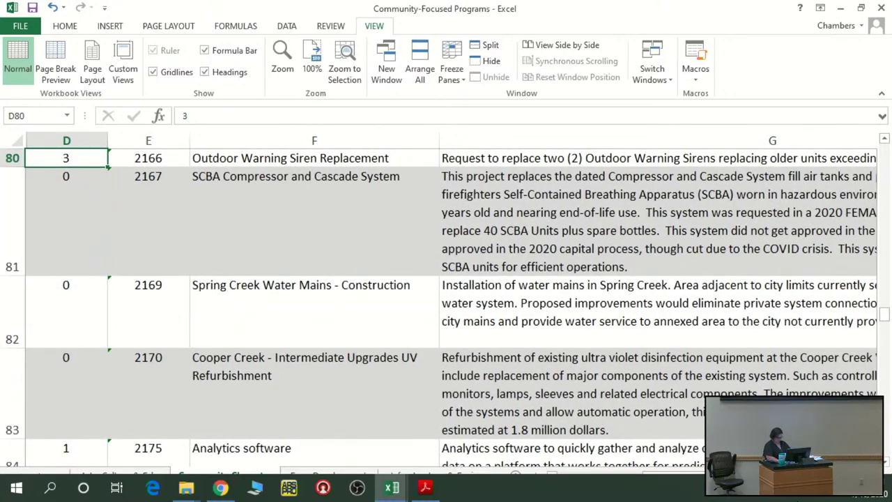
key(Up)
key(Up)
key(Up)
key(Up)
key(Up)
key(Up)
key(Up)
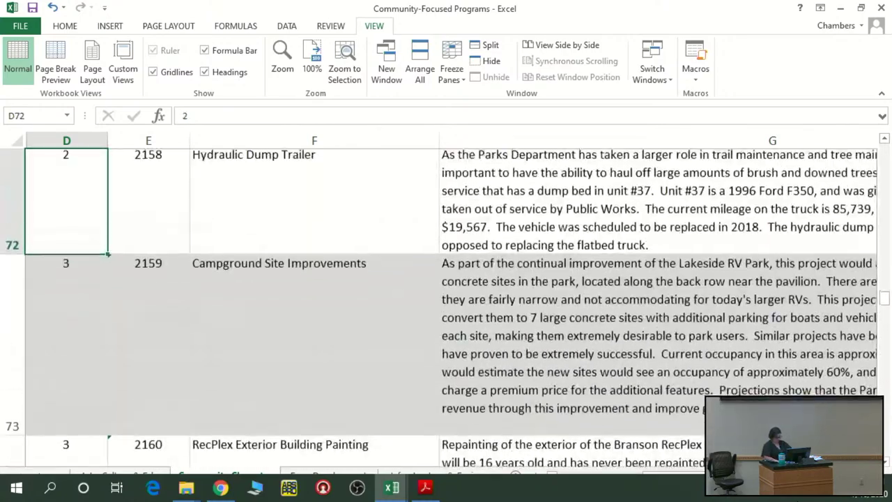
key(Up)
key(Up)
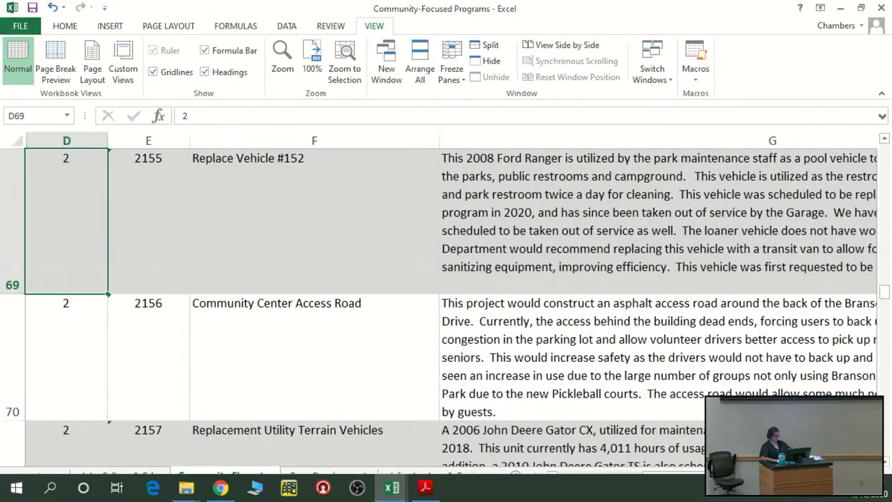
key(Up)
key(Up)
key(Up)
key(Up)
key(Up)
key(Up)
key(Up)
key(Up)
key(Up)
key(Up)
key(Up)
key(Up)
key(Up)
key(Up)
key(Up)
key(Up)
key(Up)
key(Up)
key(Up)
key(Up)
key(Up)
key(Up)
key(Up)
key(Up)
key(Up)
key(Up)
key(Up)
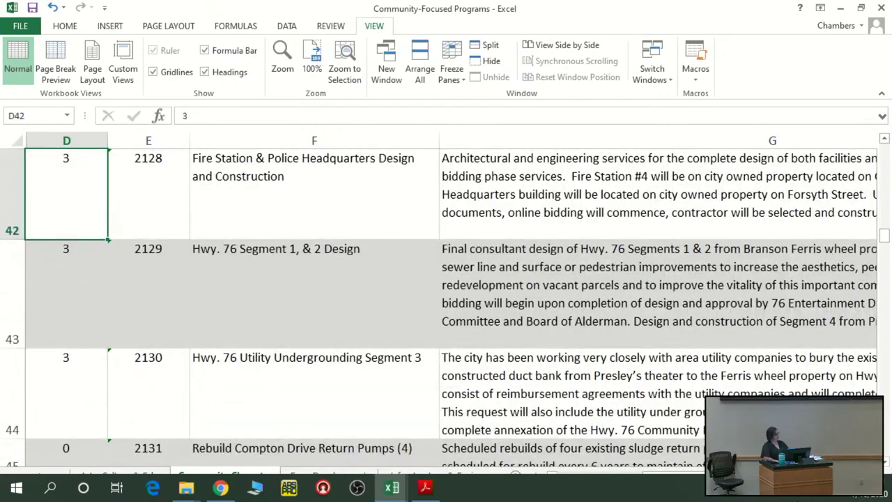
key(Right)
key(Right)
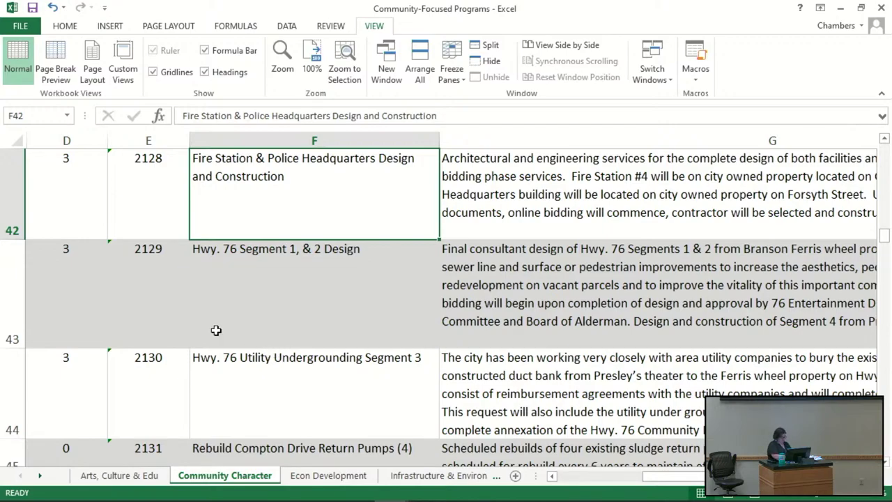
Return to the Fire and Police Buildings Design row on the Community Character sheet and change the entire row's font color to red.
key(Down)
key(Down)
key(Down)
key(Down)
key(Down)
key(Down)
key(Down)
key(Down)
key(Down)
key(Down)
key(Down)
key(Down)
key(Down)
key(Down)
key(Down)
key(Down)
key(Down)
key(Down)
key(Down)
key(Down)
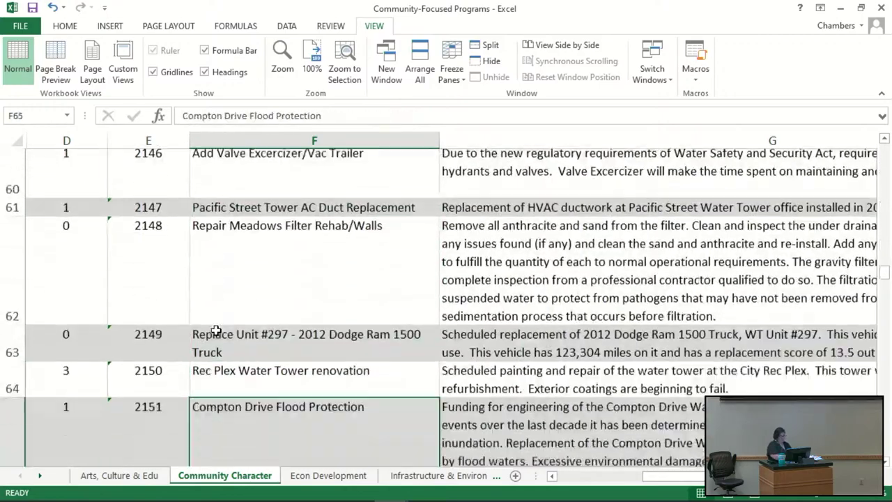
key(Down)
key(Down)
key(Down)
key(Down)
key(Down)
key(Down)
key(Down)
key(Down)
key(Down)
key(Down)
key(Down)
key(Down)
key(Down)
key(Down)
key(Down)
key(Down)
key(Down)
key(Down)
key(Down)
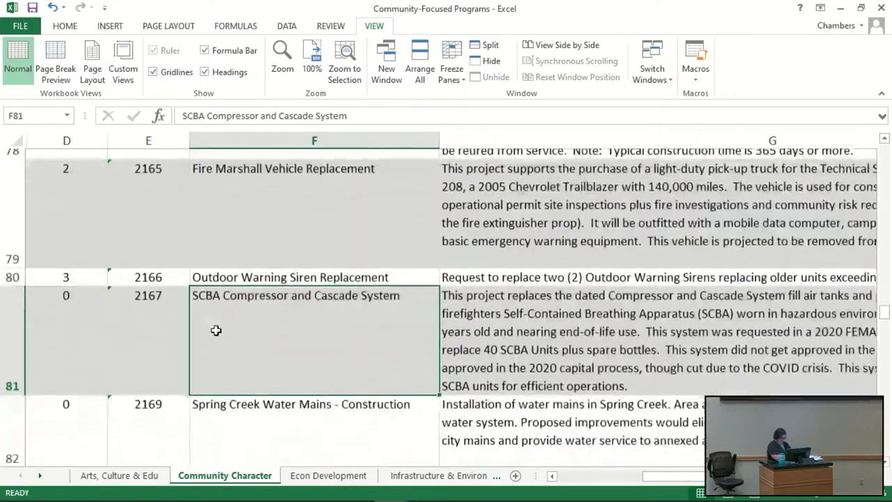
key(Down)
key(Down)
key(Down)
key(Down)
key(Down)
key(Down)
key(Down)
key(Up)
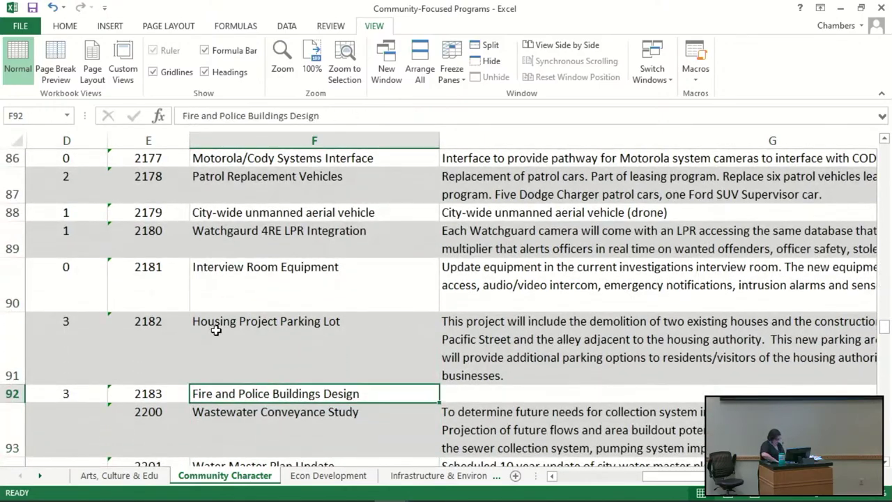
key(Left)
key(Left)
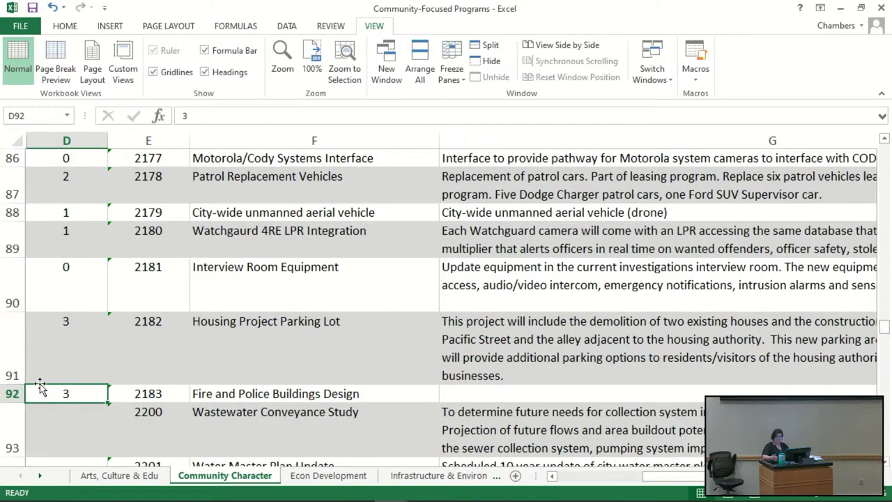
click(12, 394)
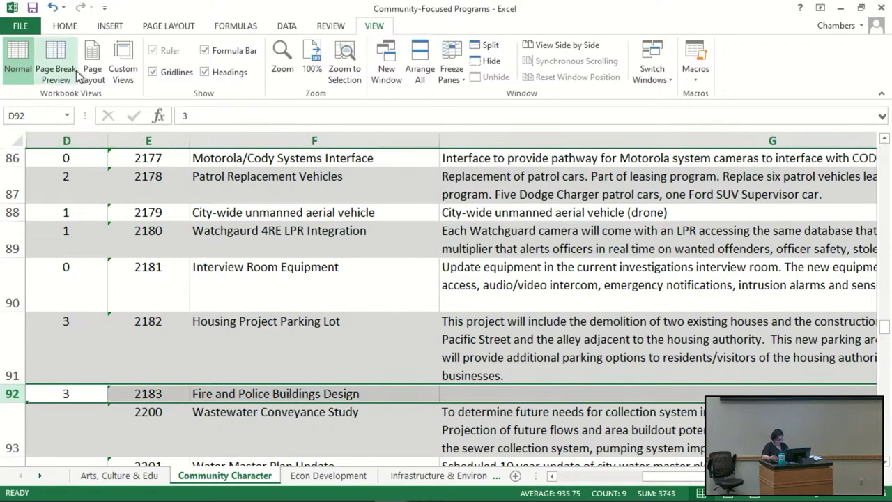
click(65, 26)
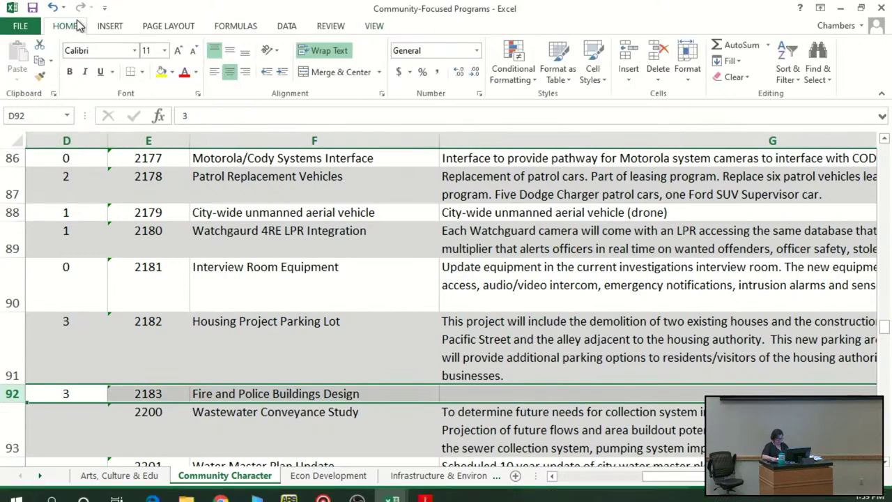
click(186, 75)
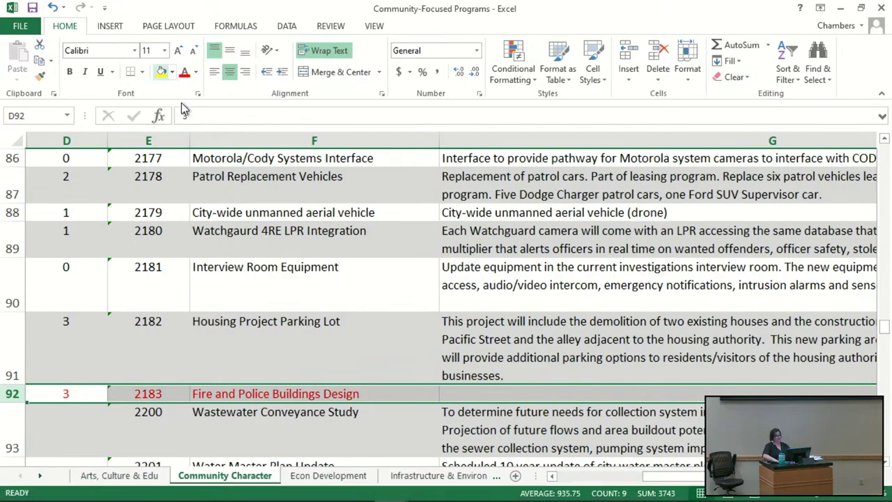
click(293, 266)
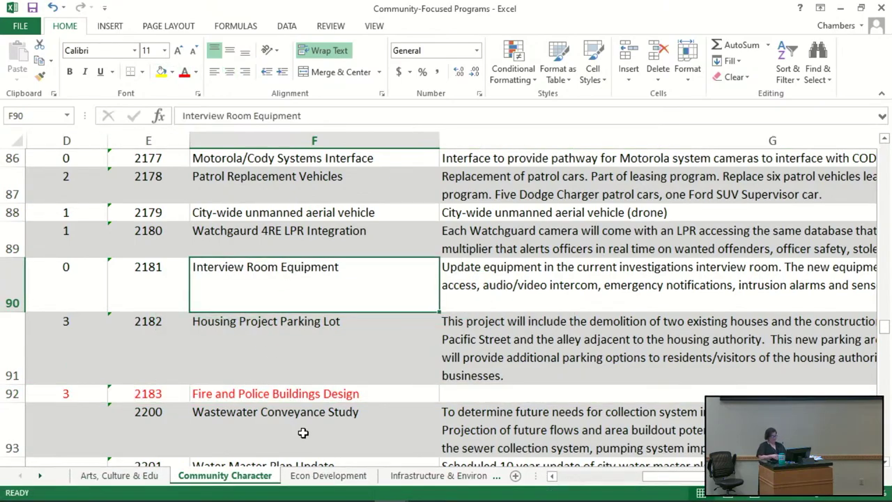
On the Econ Development sheet, find the Fire and Police Buildings Design program (2183) and hide its row.
click(307, 476)
click(225, 475)
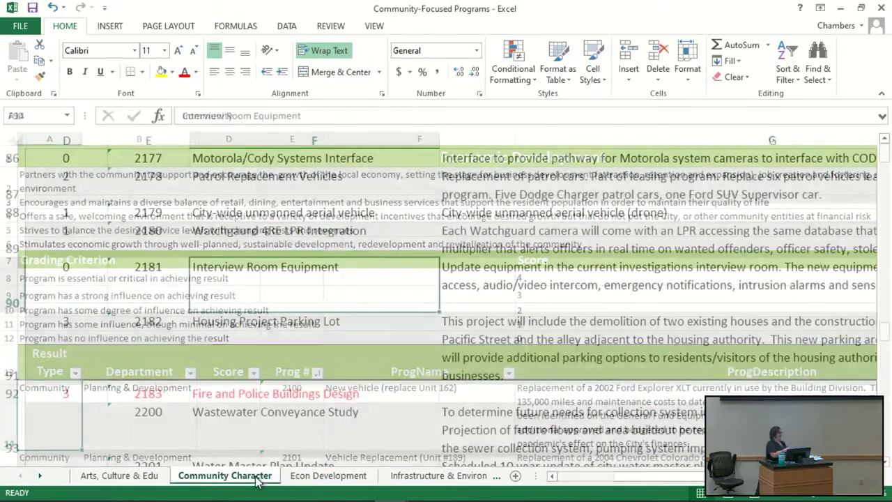
click(297, 476)
scroll(115, 338, down, 20)
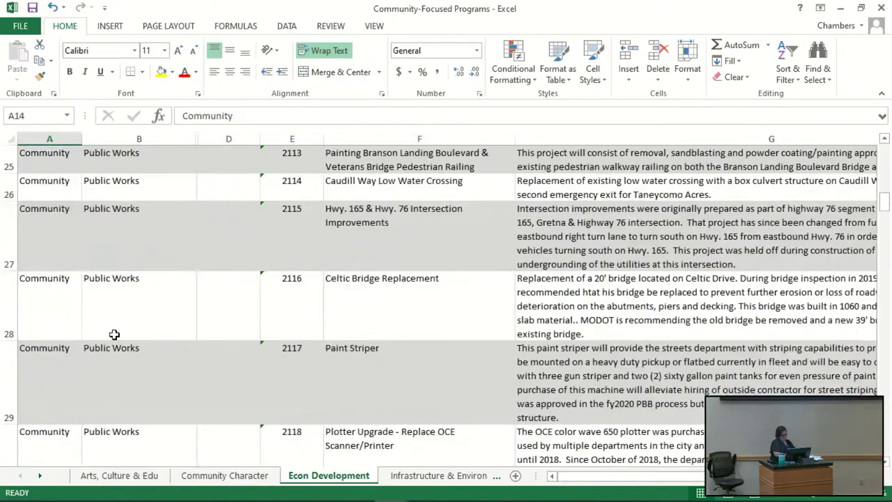
scroll(115, 342, down, 6)
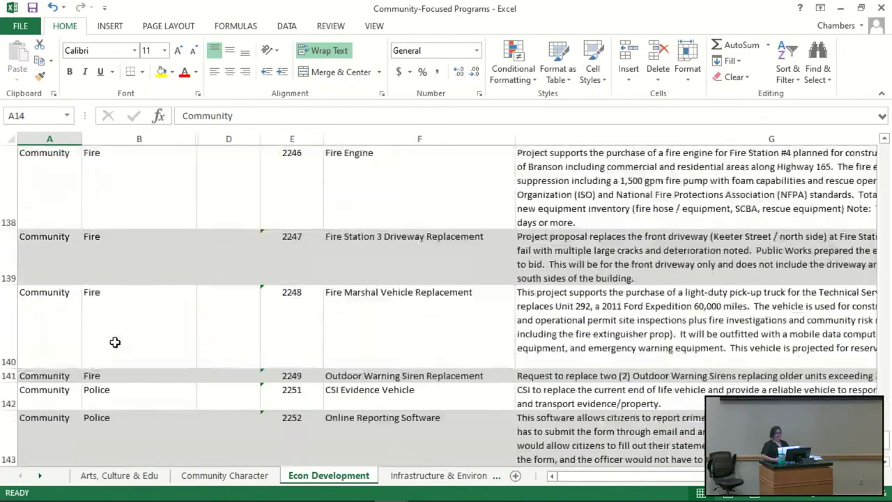
scroll(115, 342, up, 17)
scroll(115, 342, up, 4)
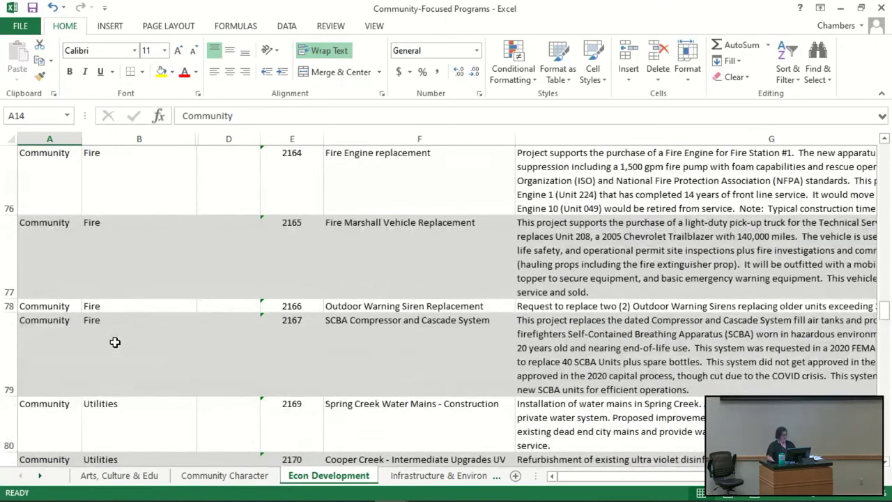
scroll(115, 342, down, 1)
scroll(115, 343, down, 2)
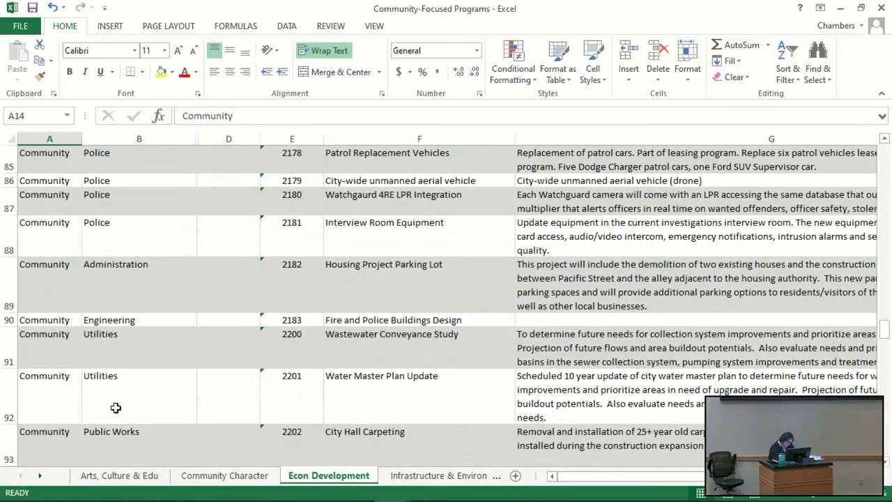
right_click(5, 321)
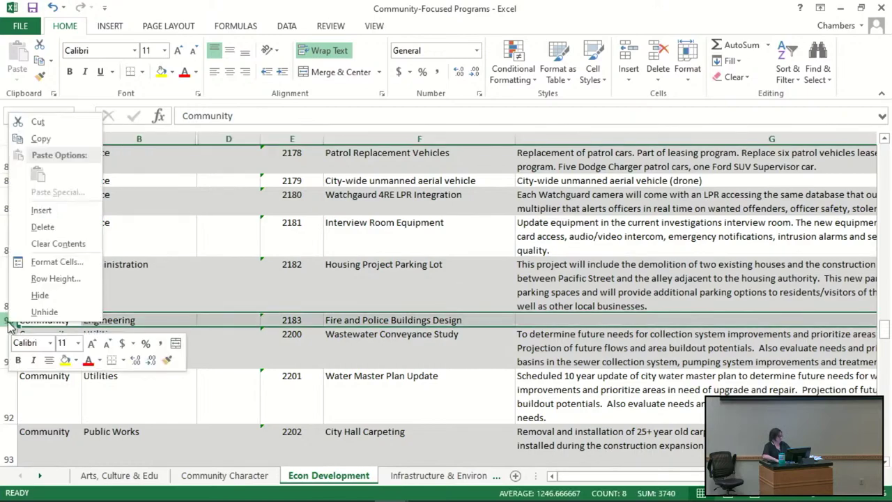
click(40, 295)
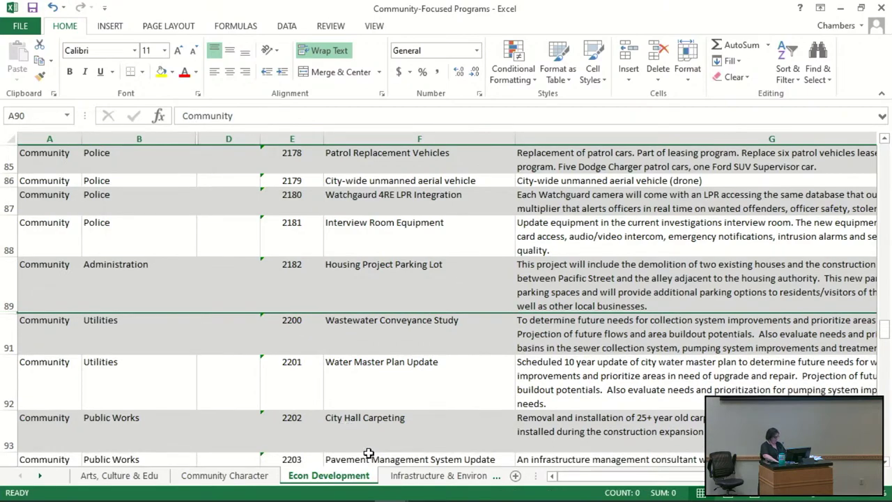
Hide the Fire and Police Buildings Design row (program 2183) on the Infrastructure & Environment sheet.
click(407, 475)
scroll(75, 403, down, 7)
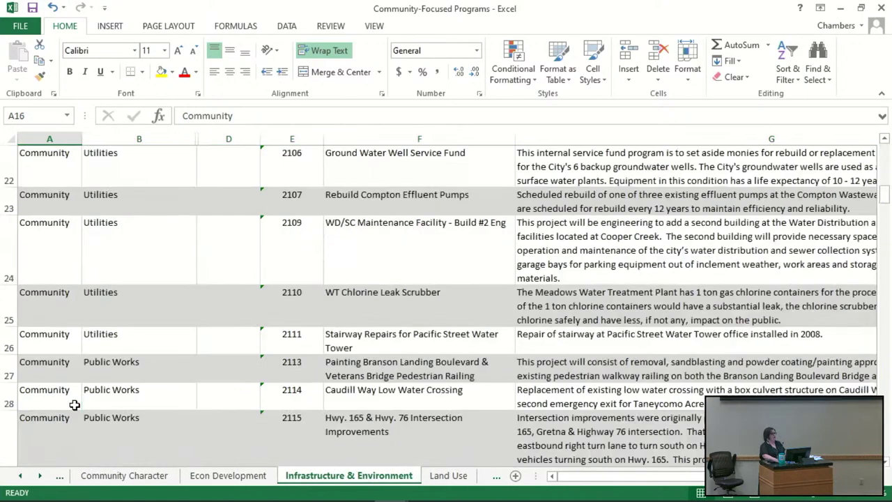
scroll(77, 403, down, 1)
scroll(78, 403, down, 19)
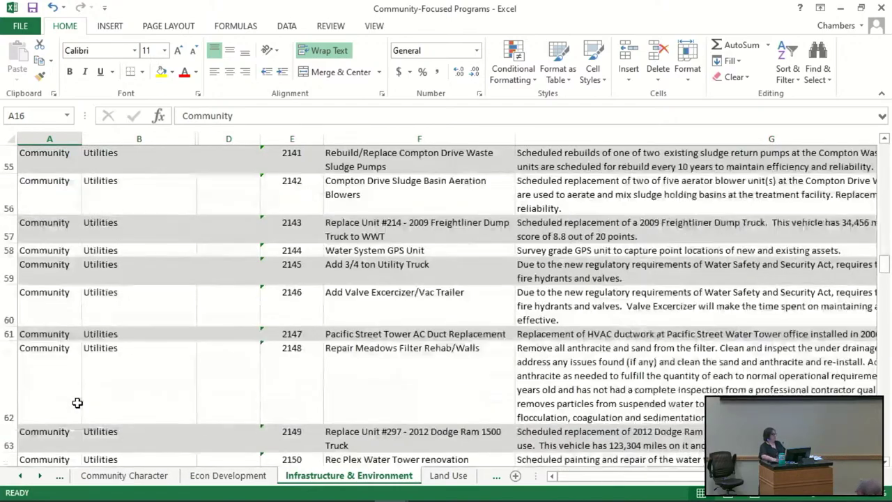
scroll(77, 403, down, 1)
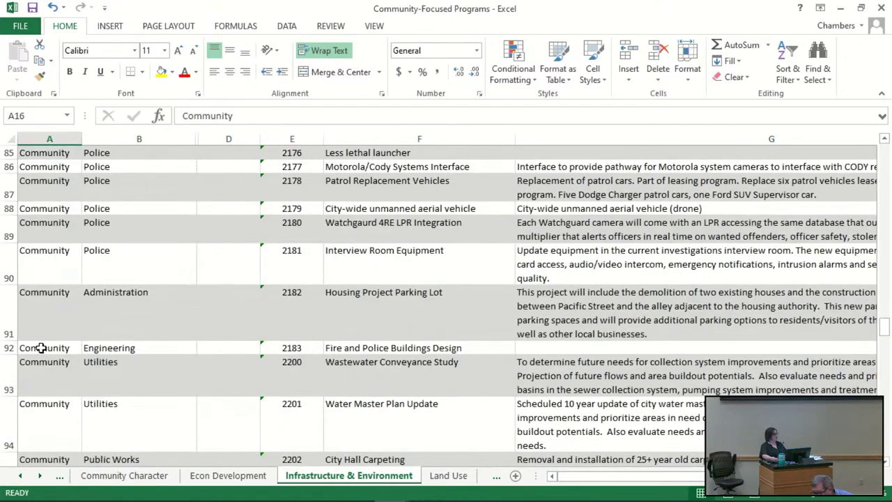
right_click(15, 347)
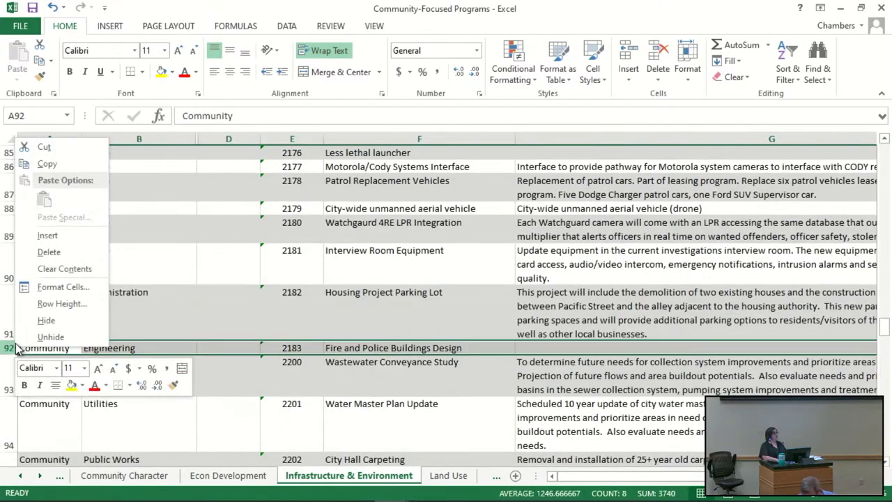
click(46, 320)
Locate program 2183, Fire and Police Buildings Design, on the Land Use sheet and hide its row.
click(428, 478)
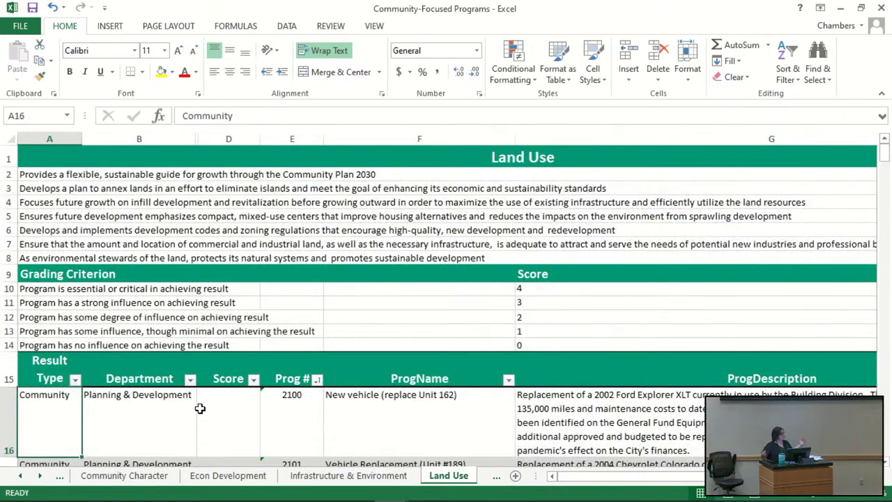
scroll(177, 397, down, 16)
scroll(164, 389, down, 16)
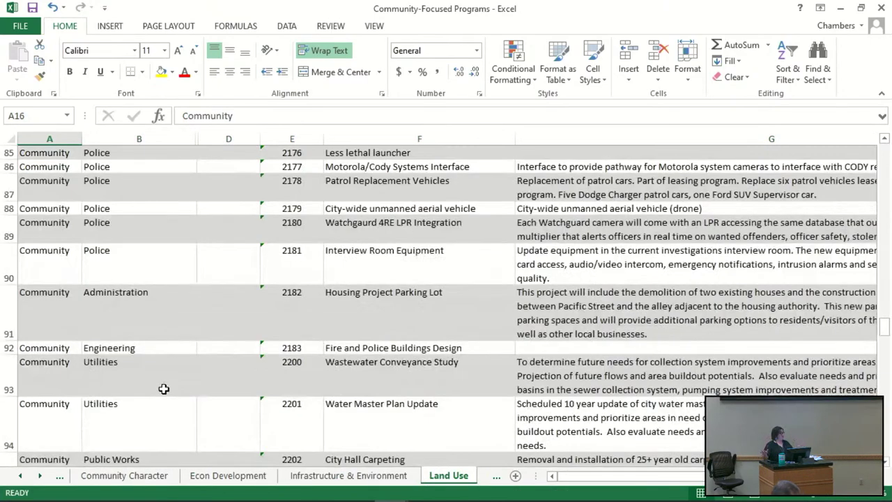
scroll(164, 390, up, 2)
scroll(164, 389, up, 1)
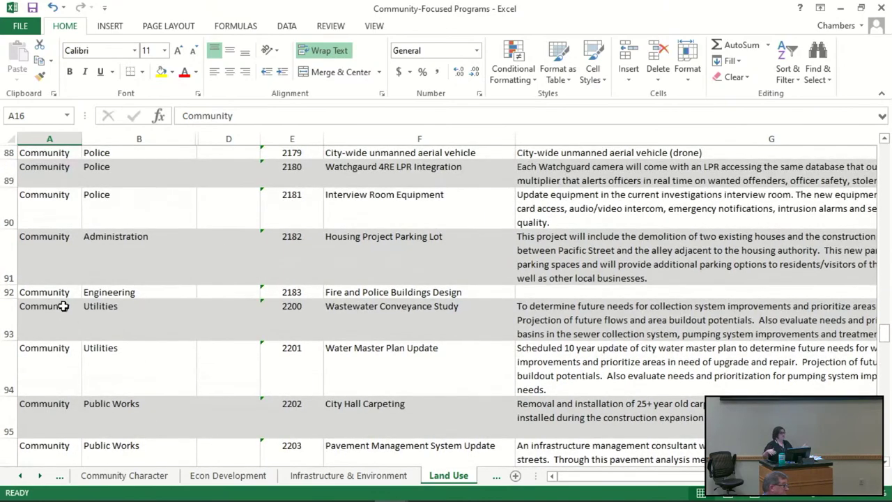
right_click(9, 296)
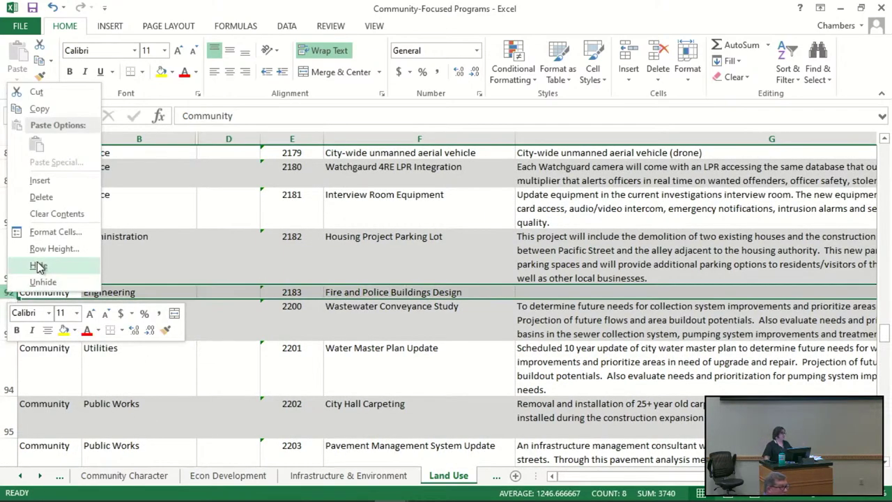
click(38, 265)
Hide the row of program 2183, Fire and Police Buildings Design, on the Parks, Open Space & Rec sheet.
click(496, 476)
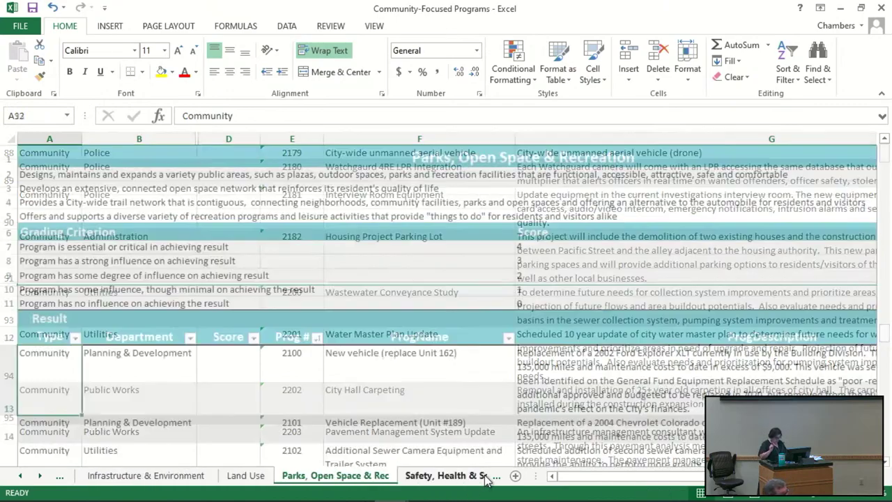
scroll(180, 432, down, 6)
scroll(180, 432, down, 20)
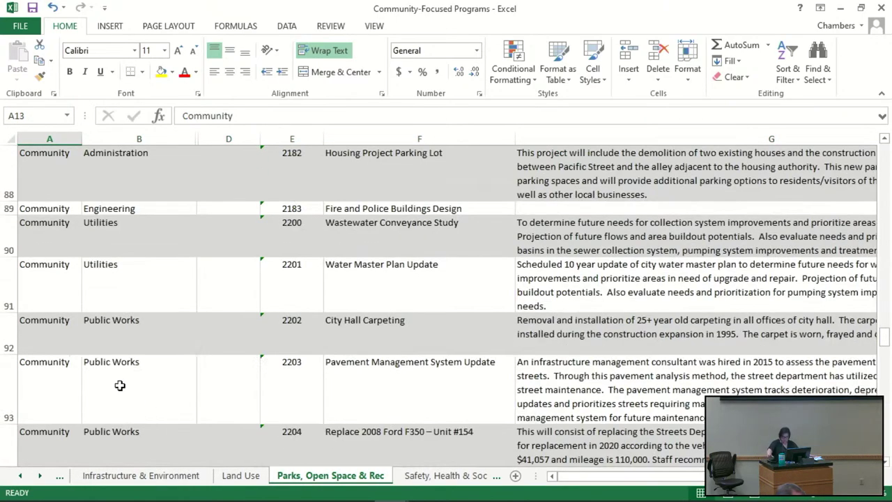
right_click(9, 209)
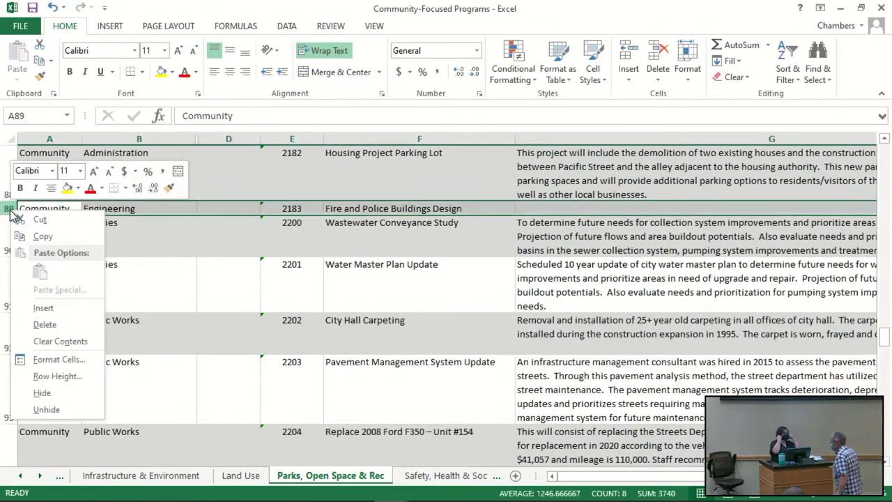
click(52, 394)
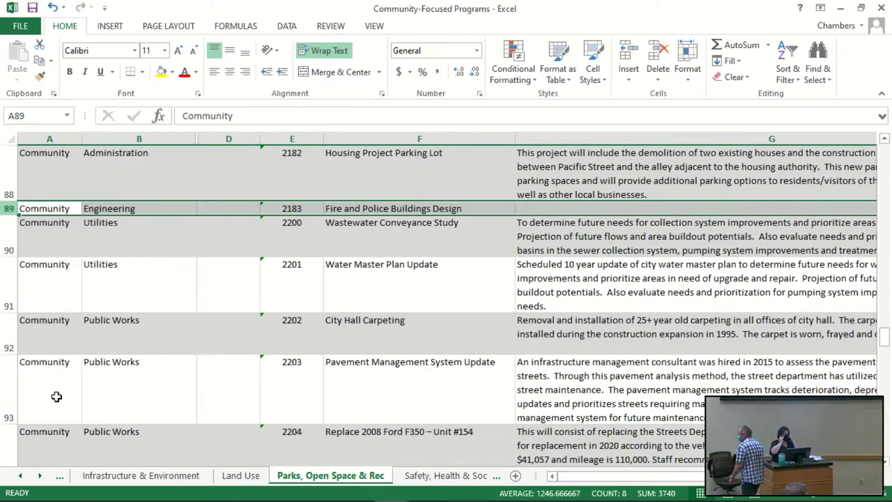
Find program 2183, Fire and Police Buildings Design, on the Safety, Health & Socio-Economic sheet and hide its row.
click(428, 481)
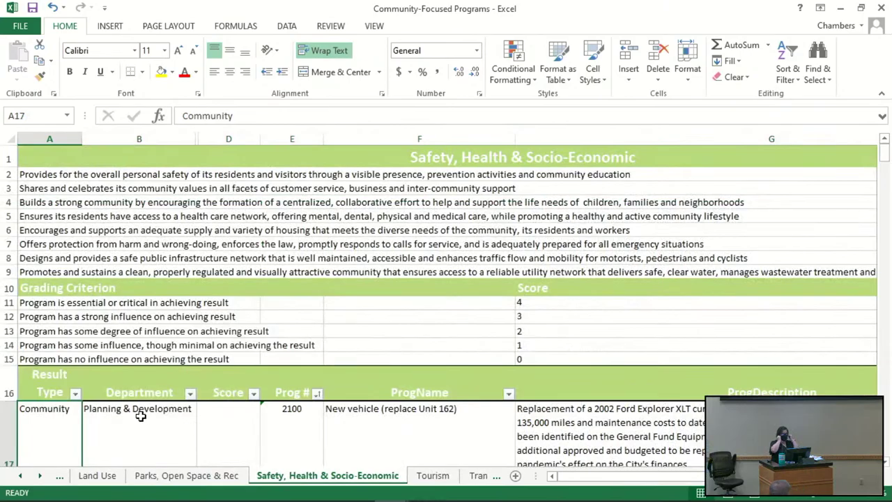
scroll(139, 414, down, 11)
scroll(139, 404, down, 16)
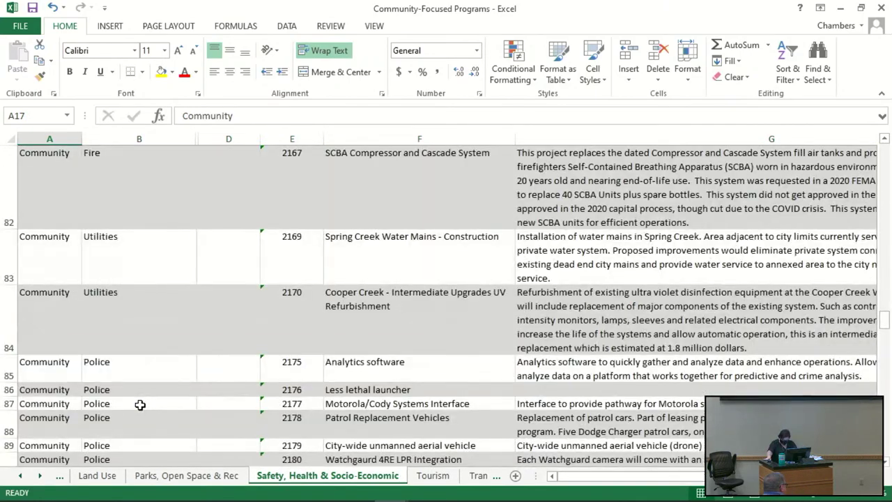
scroll(139, 404, down, 1)
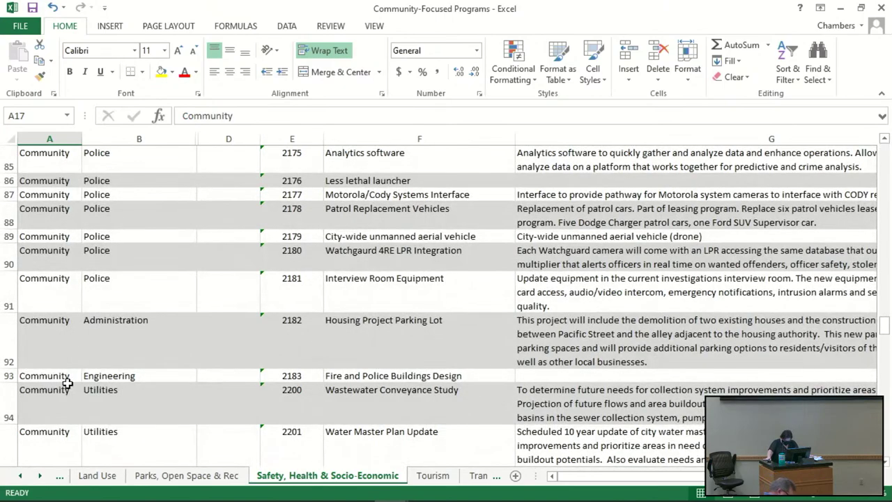
drag(9, 377, 9, 160)
right_click(9, 377)
click(40, 351)
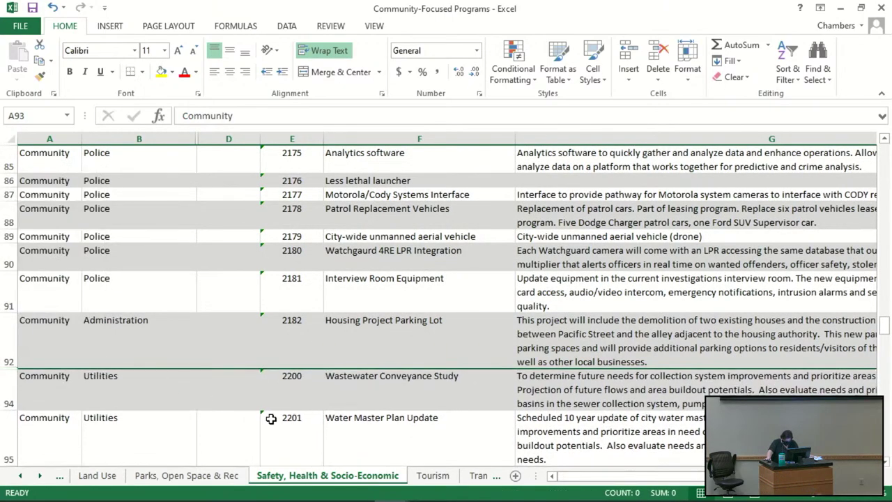
On the Tourism sheet, locate the Fire and Police Buildings Design program (2183) and hide its row.
click(428, 477)
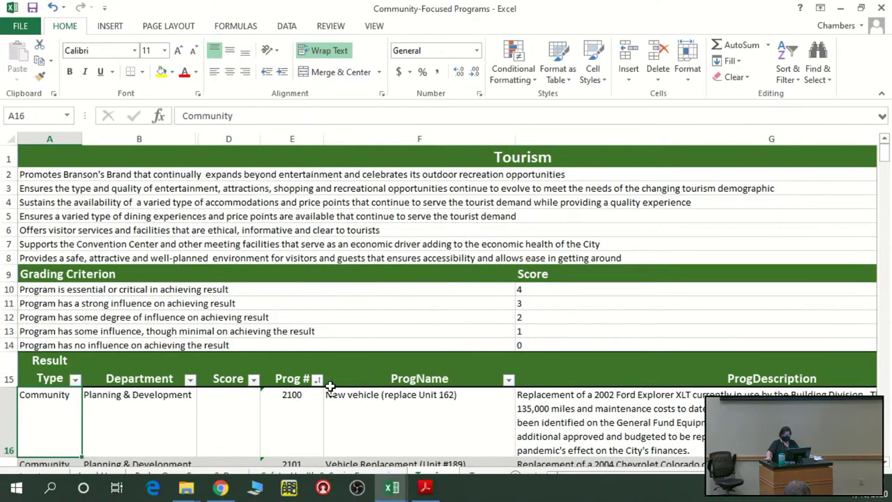
scroll(49, 366, down, 14)
scroll(49, 367, down, 9)
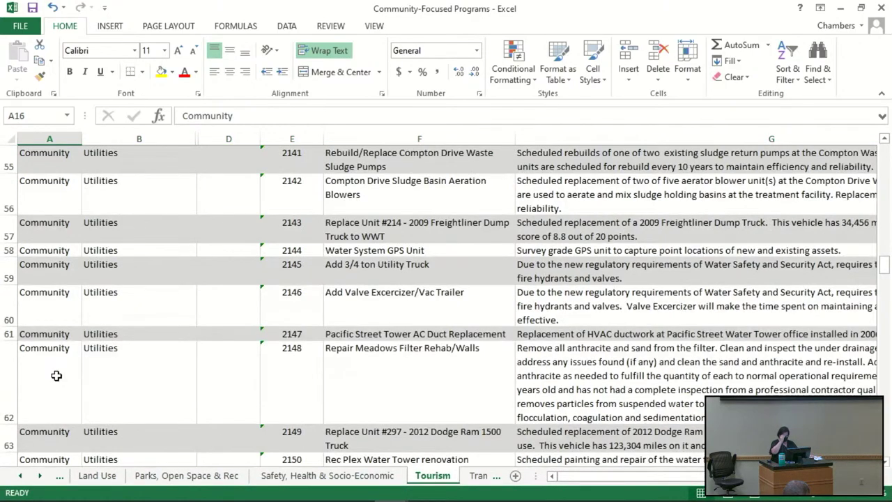
scroll(50, 380, down, 4)
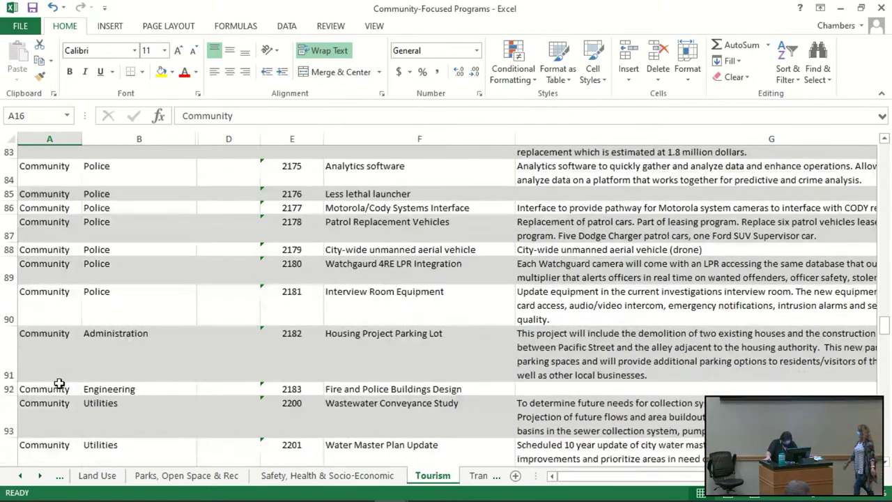
scroll(46, 363, down, 2)
click(9, 292)
right_click(9, 292)
click(37, 267)
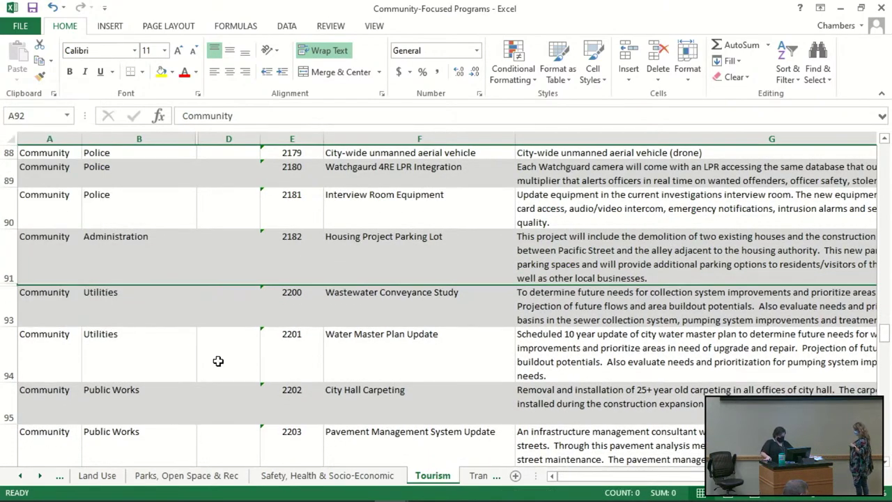
scroll(223, 373, down, 1)
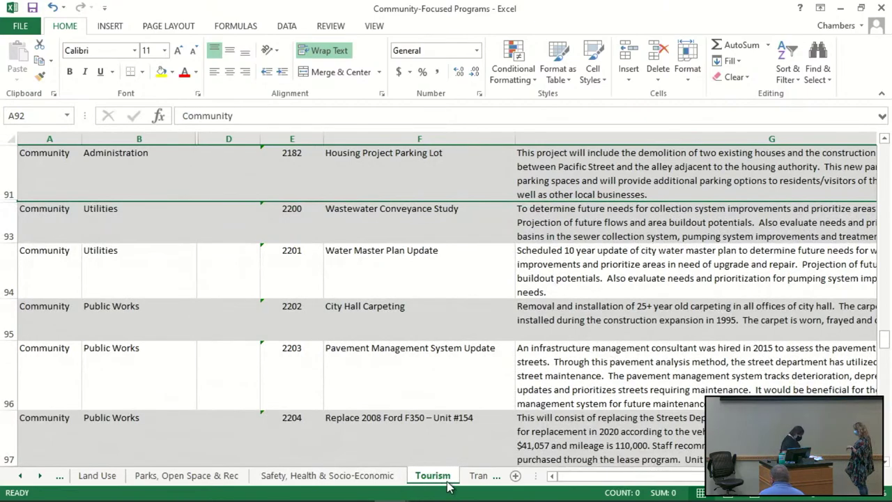
Switch to the Transportation sheet and unfreeze its panes so the whole program list can scroll.
key(ctrl+Page_Down)
scroll(101, 374, down, 3)
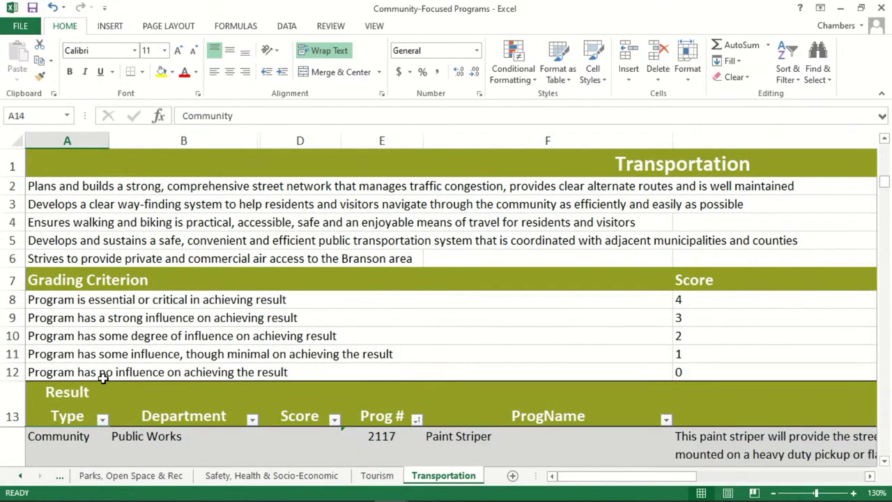
scroll(215, 403, down, 2)
click(89, 451)
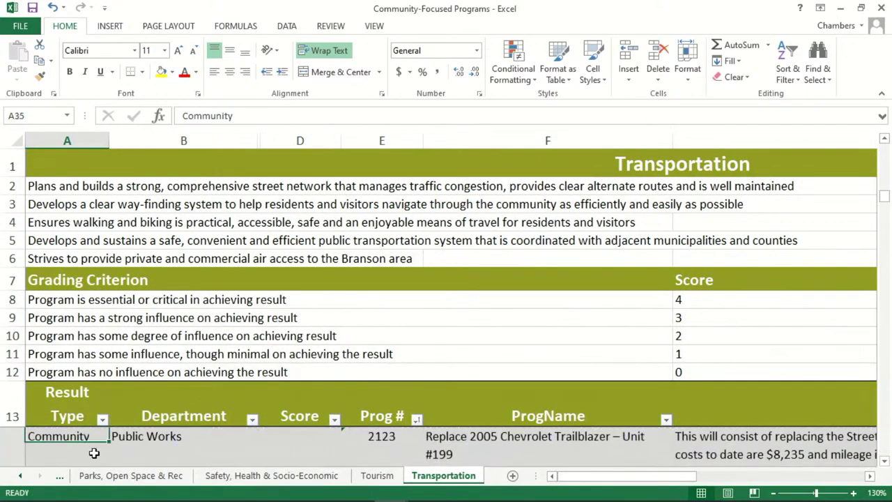
click(374, 26)
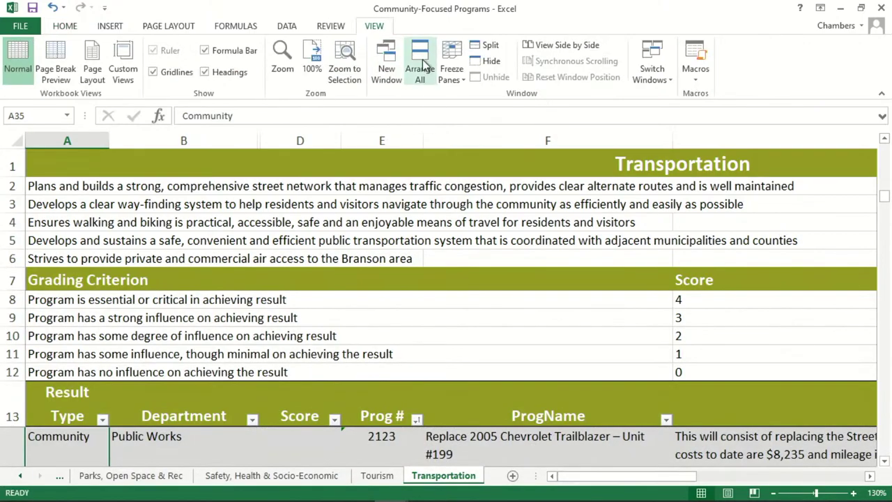
click(452, 72)
click(467, 94)
Hide the row of program 2183, Fire and Police Buildings Design, on the Transportation sheet.
scroll(97, 364, down, 20)
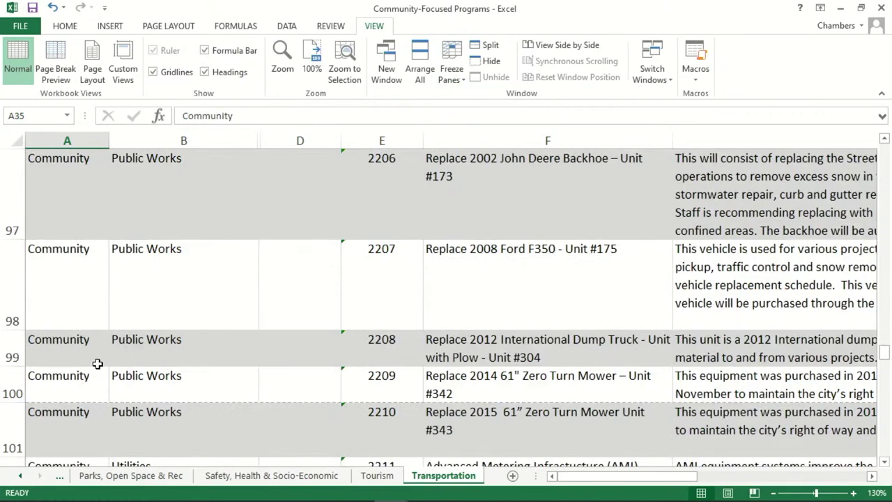
scroll(97, 364, up, 4)
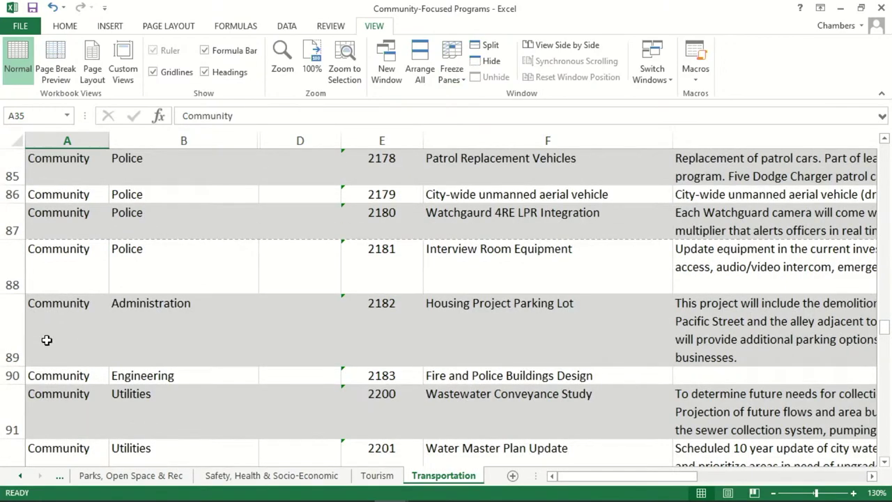
right_click(12, 375)
click(41, 350)
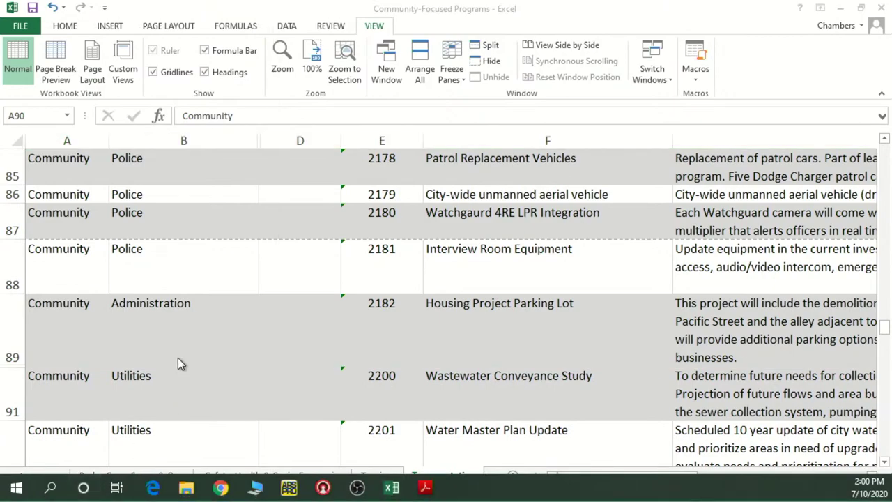
Go back to the workbook's first sheets, view Community Character, and open the Econ Development sheet.
click(20, 477)
click(19, 477)
click(19, 477)
click(209, 479)
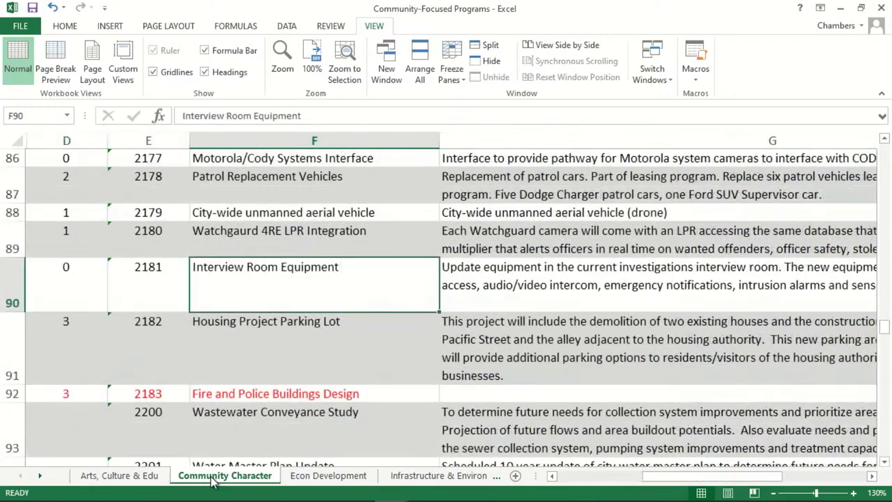
click(325, 477)
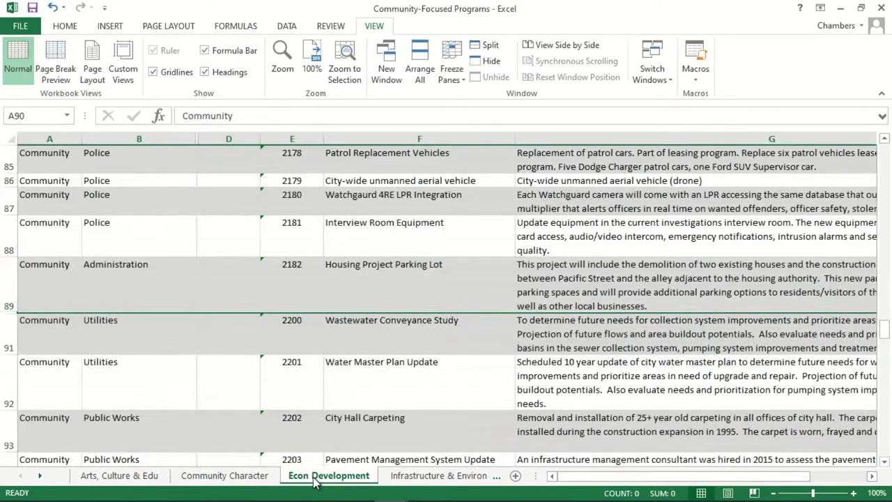
Save the workbook as Community-Focused Programs in Budget > 7-10 Meeting on the Common Drive (G:), replacing the existing file.
click(23, 26)
click(42, 167)
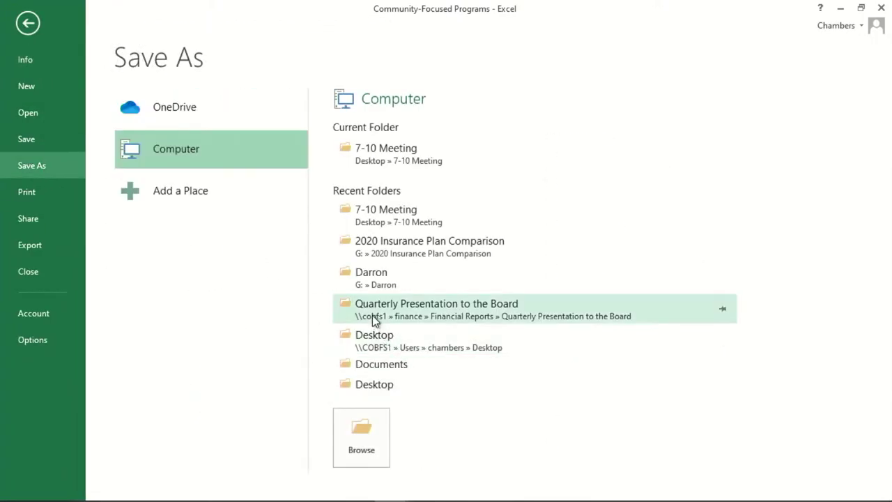
click(359, 278)
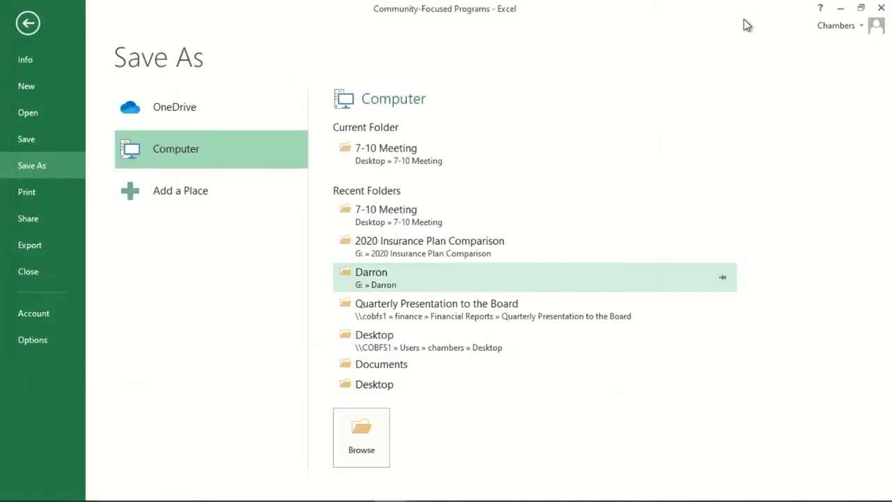
click(382, 364)
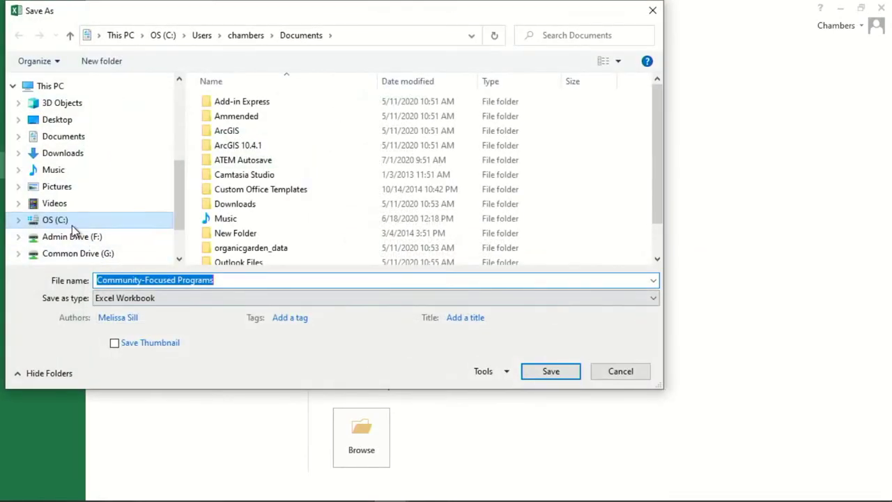
scroll(72, 225, down, 1)
click(98, 234)
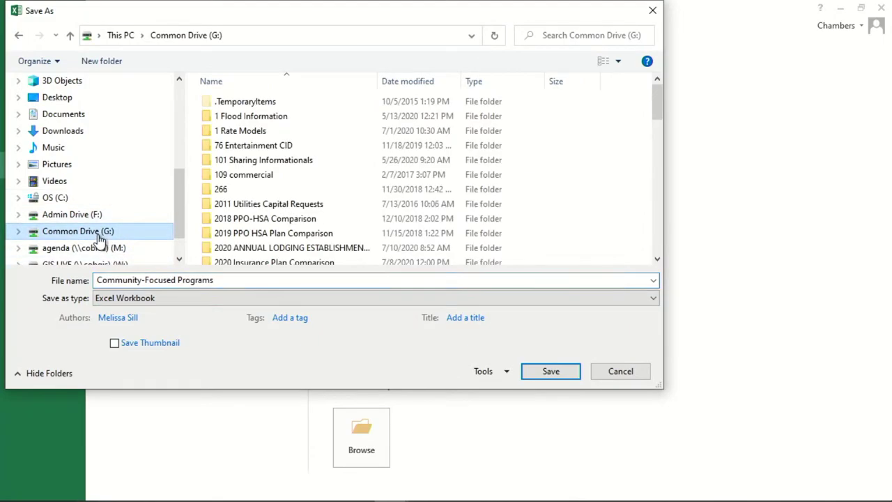
scroll(255, 219, down, 6)
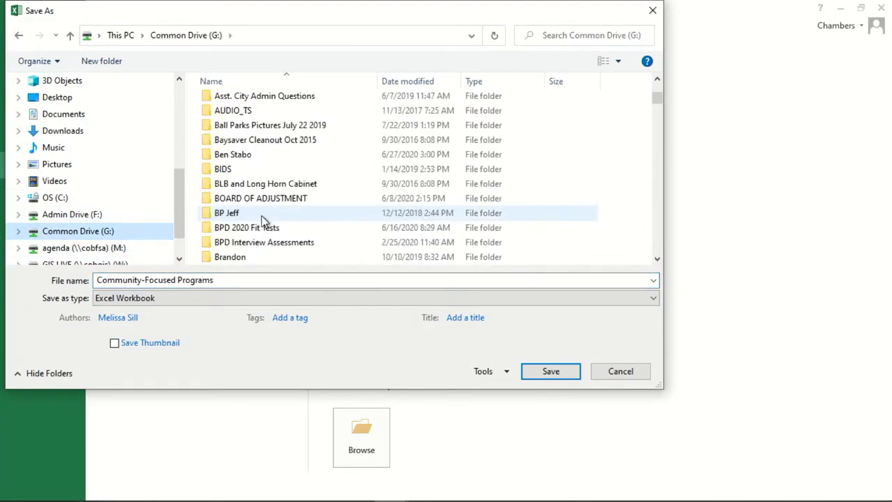
scroll(261, 216, down, 1)
double_click(227, 243)
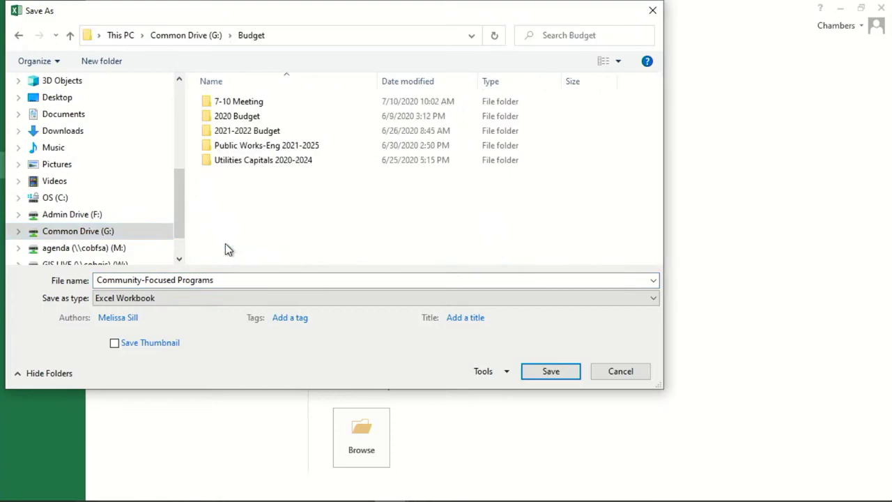
double_click(242, 104)
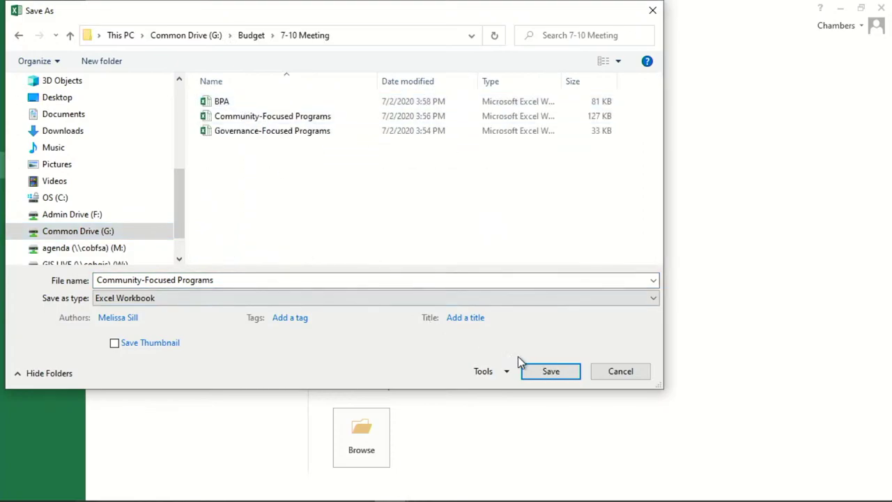
click(551, 372)
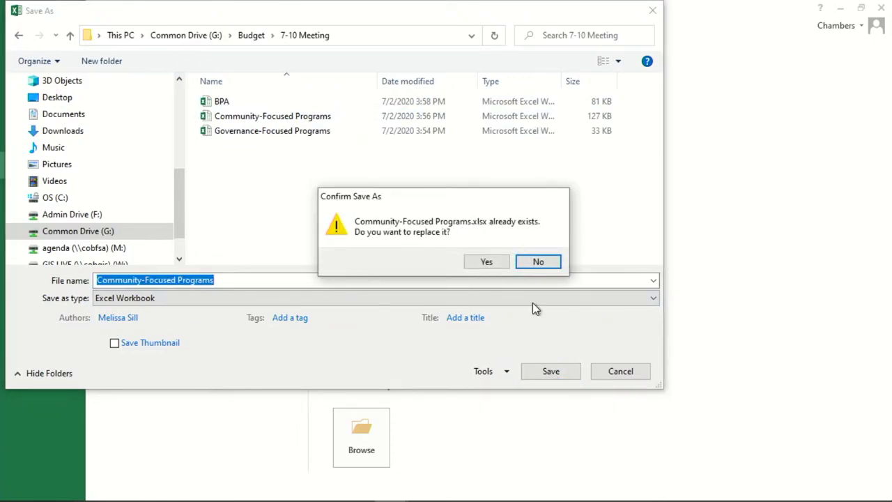
click(488, 261)
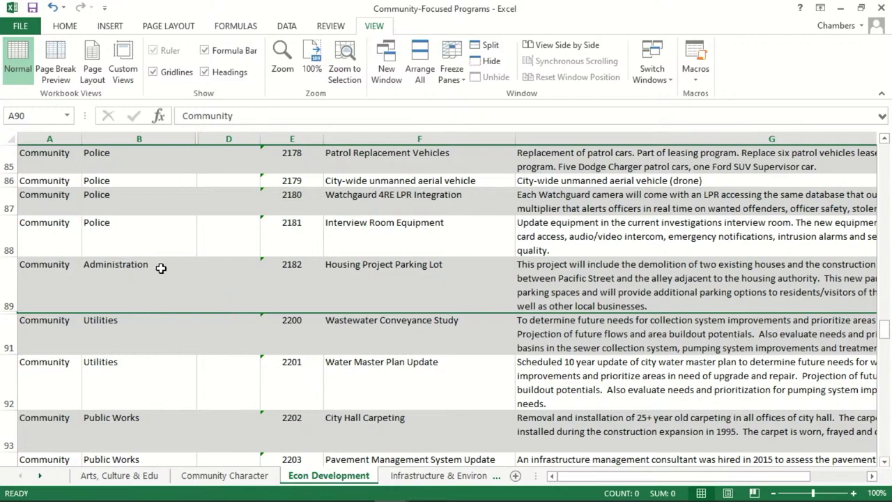
Count the programs on the Econ Development sheet by selecting the Prog # column from 2100 through 2258.
click(207, 279)
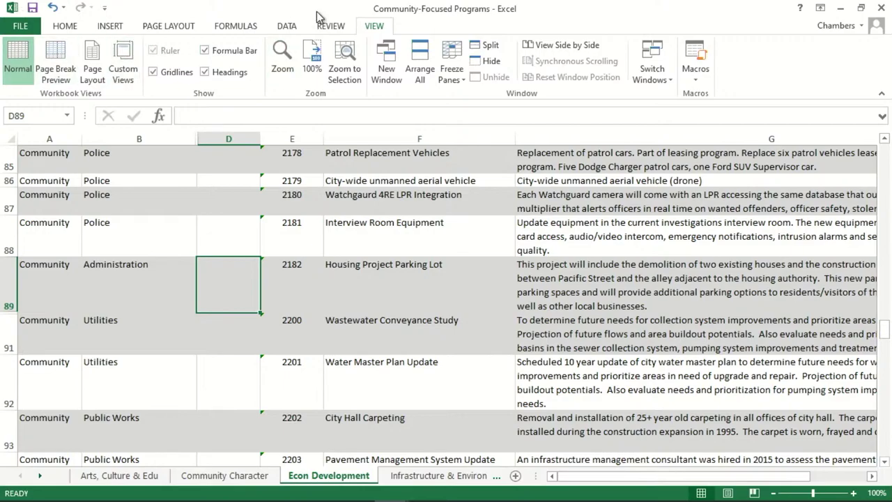
scroll(342, 168, up, 20)
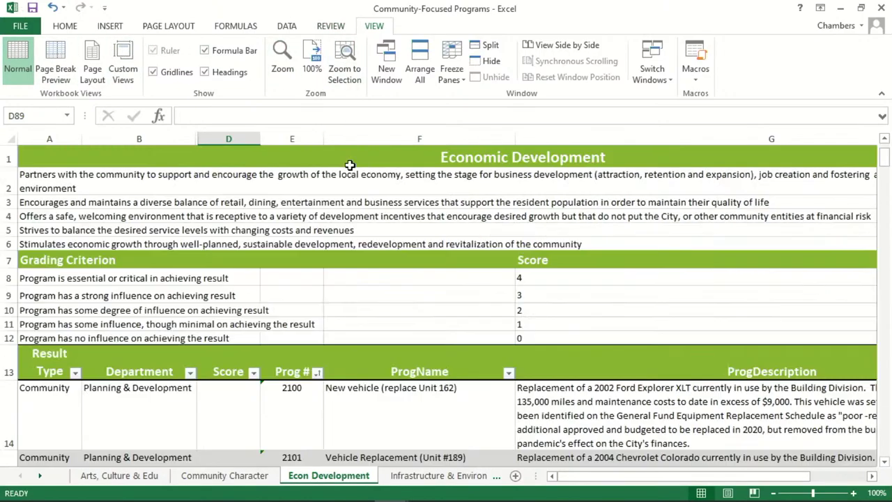
scroll(279, 319, down, 3)
scroll(289, 305, up, 2)
drag(279, 335, 304, 362)
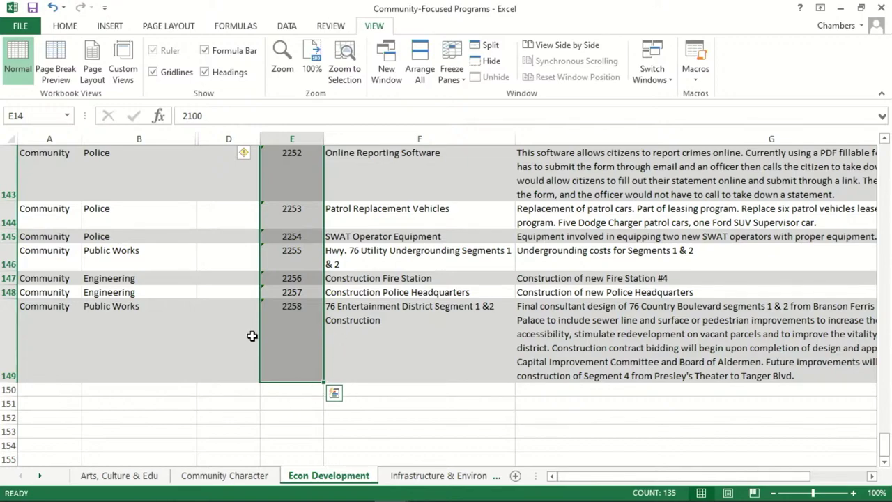
click(412, 437)
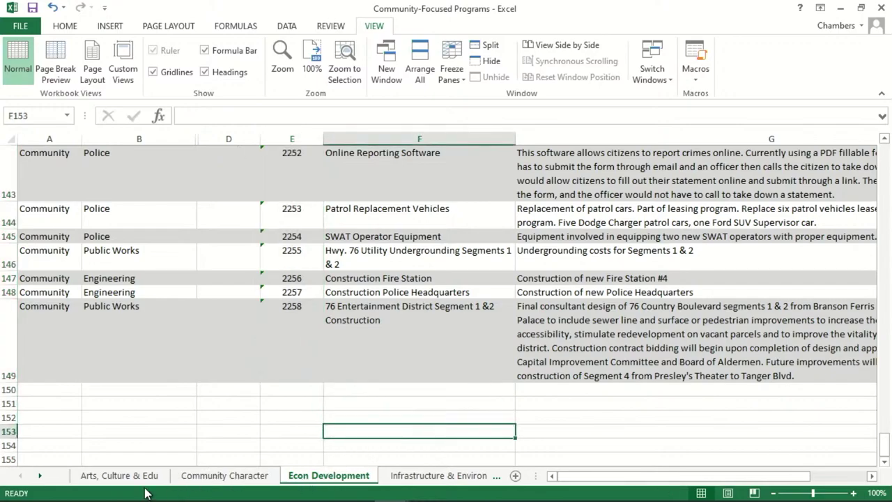
Enlarge the Econ Development sheet's view and score program 2100, New vehicle (replace Unit 162), as 1.
scroll(312, 439, up, 1)
scroll(311, 439, up, 20)
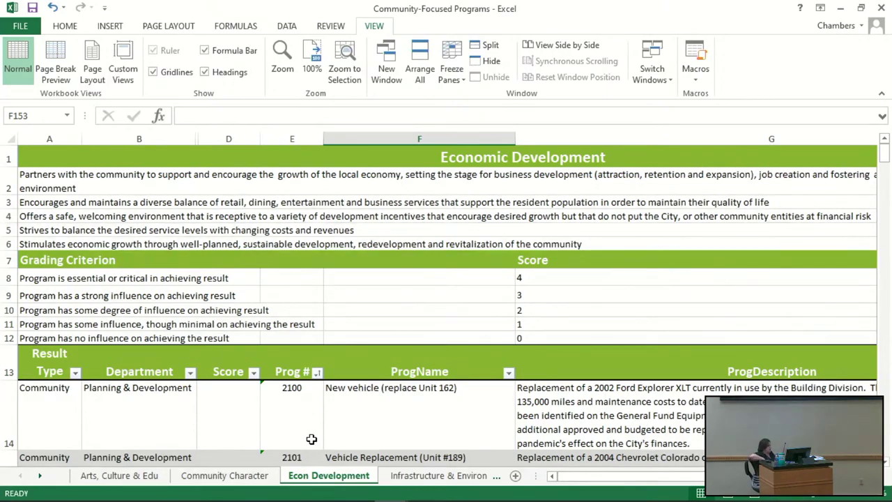
ctrl+scroll(270, 426, up, 1)
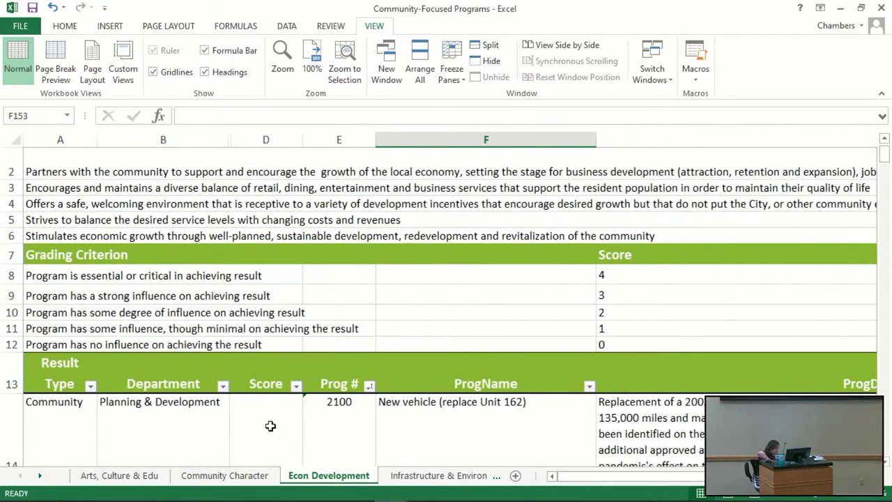
scroll(289, 405, down, 1)
scroll(289, 404, down, 4)
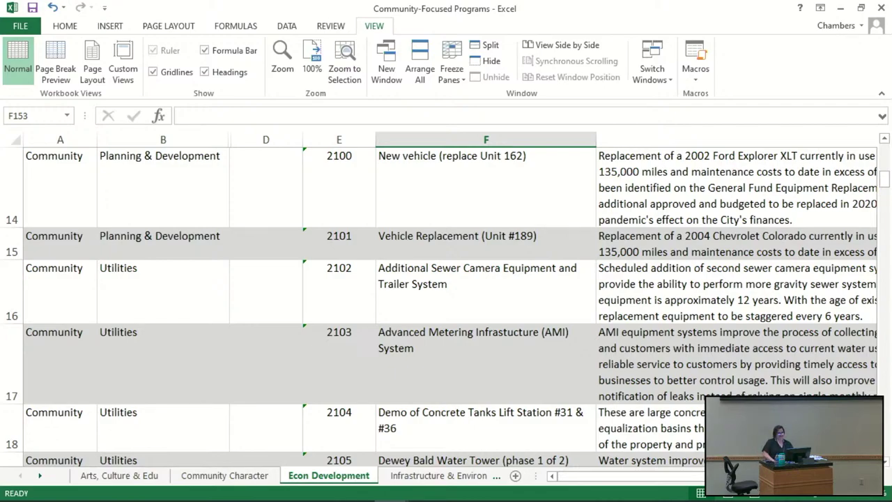
scroll(328, 334, up, 1)
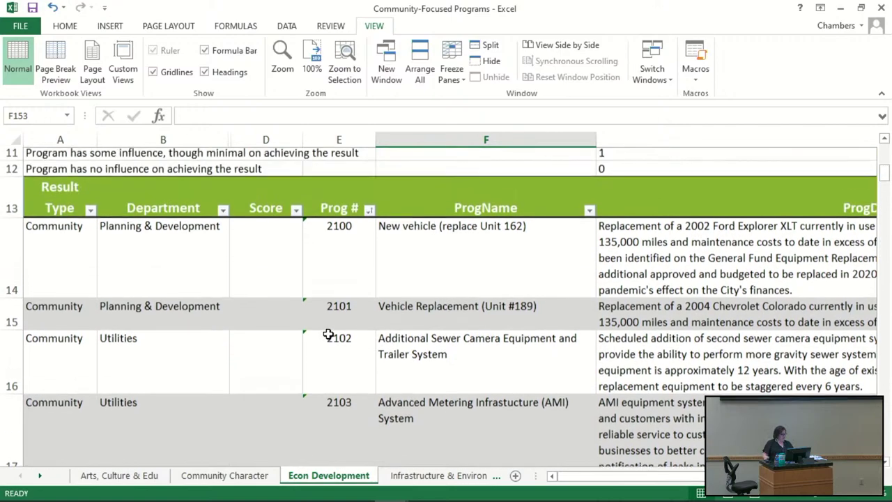
scroll(328, 335, down, 1)
click(283, 164)
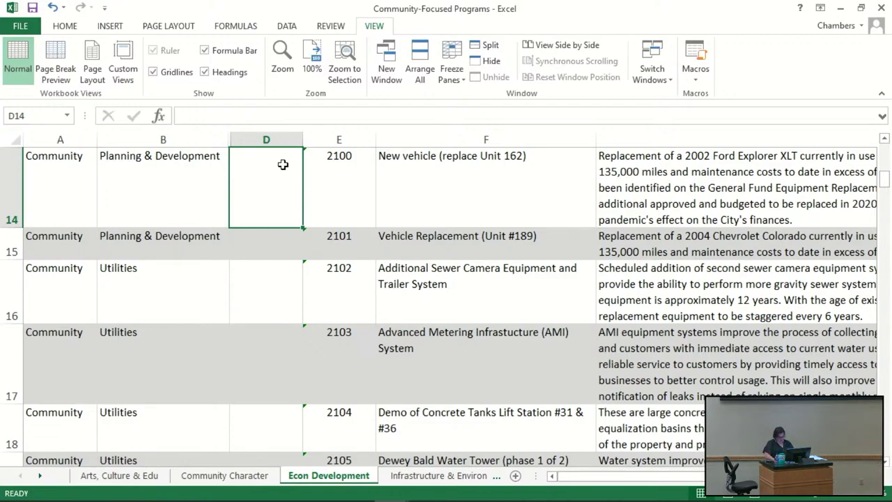
mouse_move(17, 496)
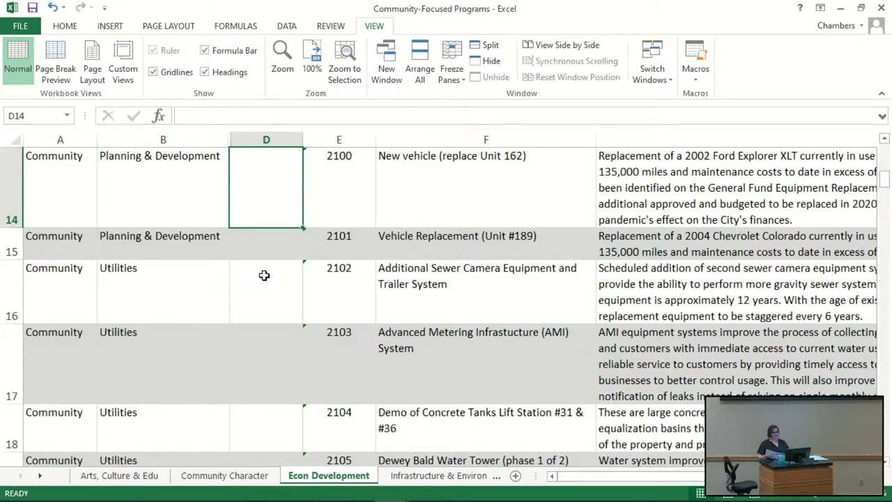
text(1)
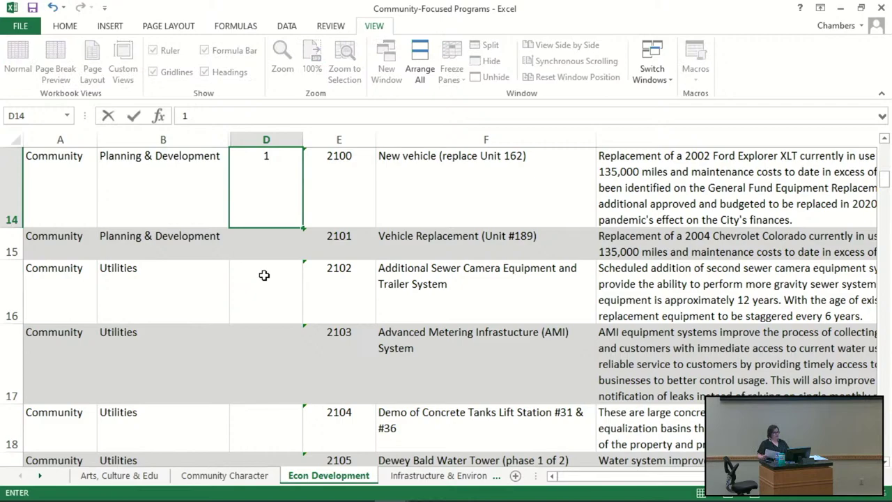
key(Return)
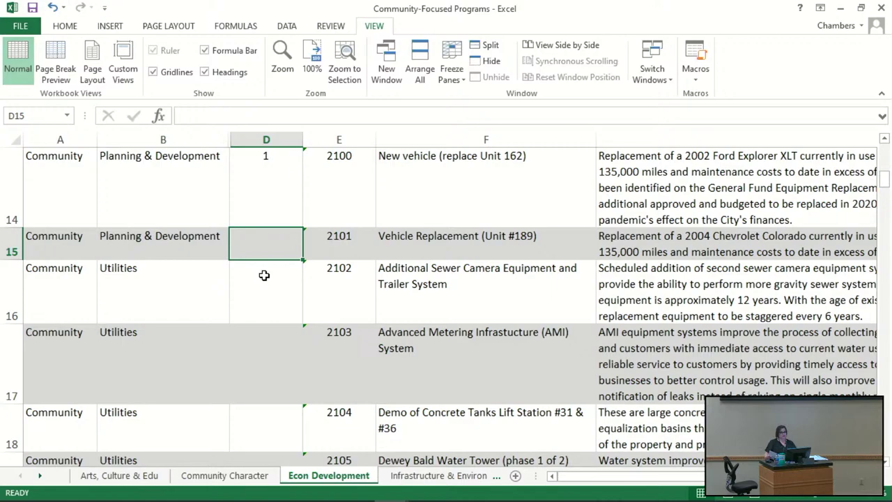
Enter a score of 1 for each of programs 2101, 2102 and 2103 on the Econ Development sheet.
text(1)
key(Return)
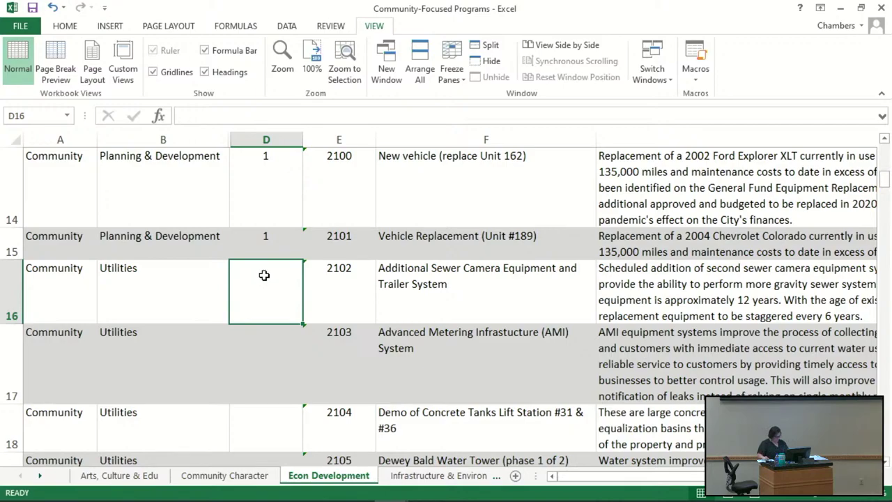
text(1)
key(Return)
click(265, 275)
key(Return)
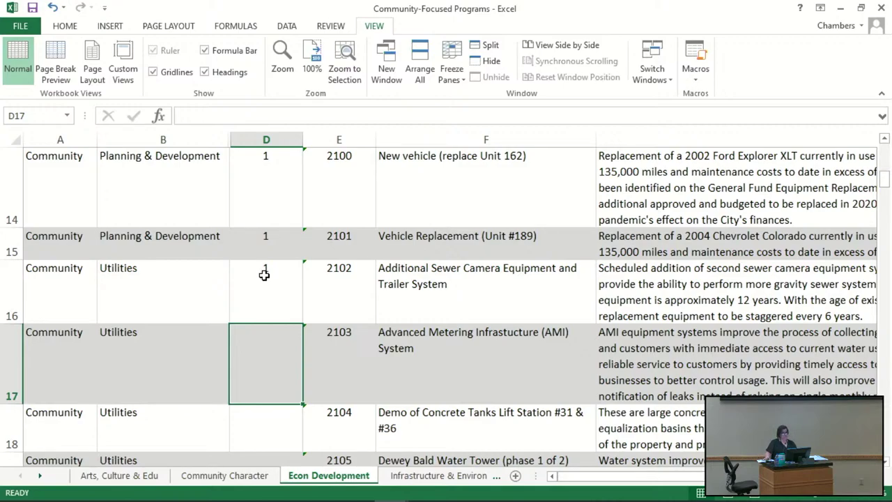
text(1)
key(Return)
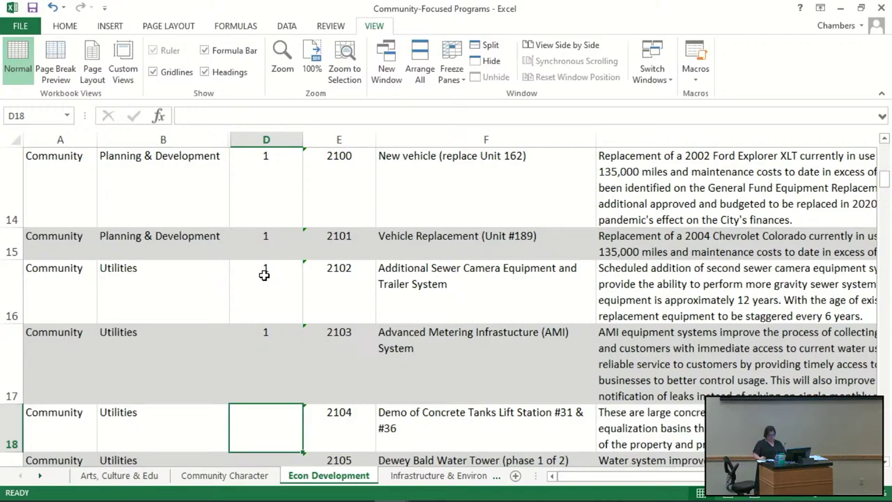
Score program 2104, Demo of Concrete Tanks Lift Station #31 & #36, as 0.
scroll(266, 223, down, 1)
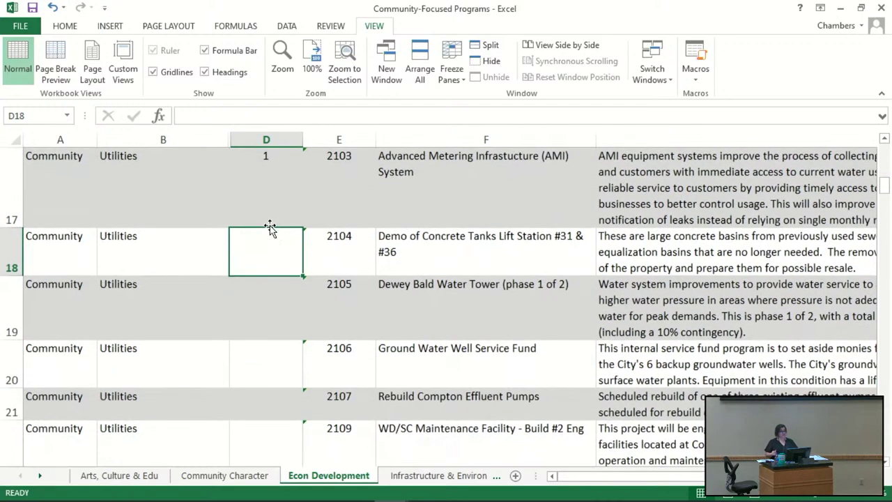
text(0)
key(Return)
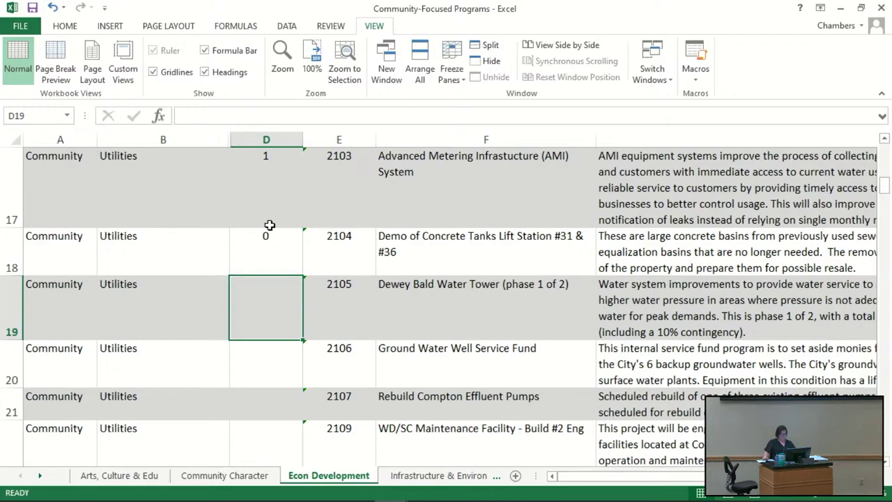
Read the full description of program 2105, Dewey Bald Water Tower (phase 1 of 2), and score it as 3.
key(Right)
key(Right)
key(Right)
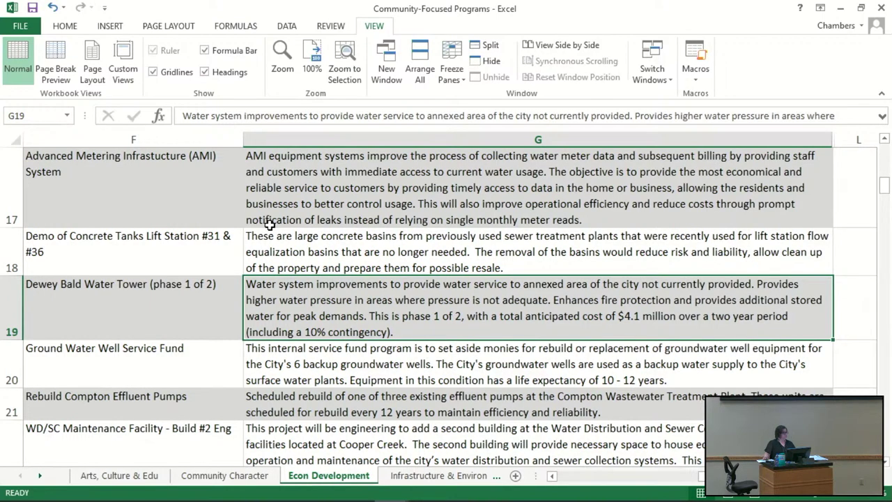
key(Left)
key(Left)
key(Left)
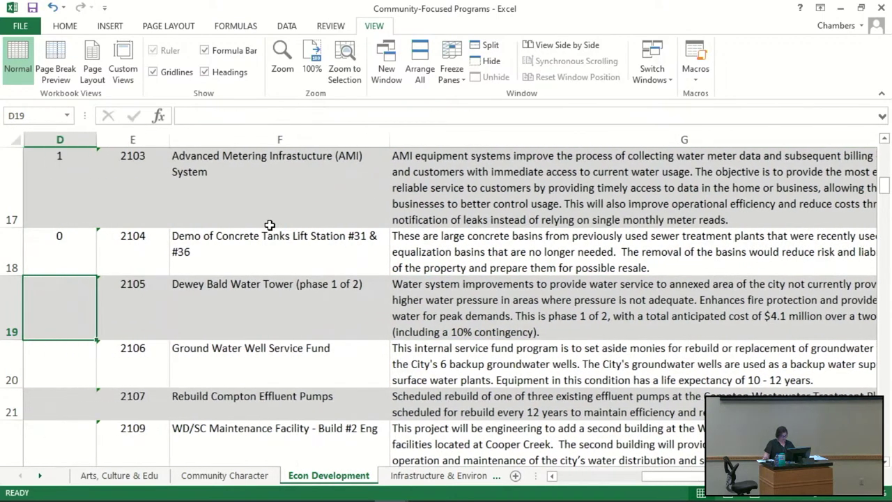
key(Down)
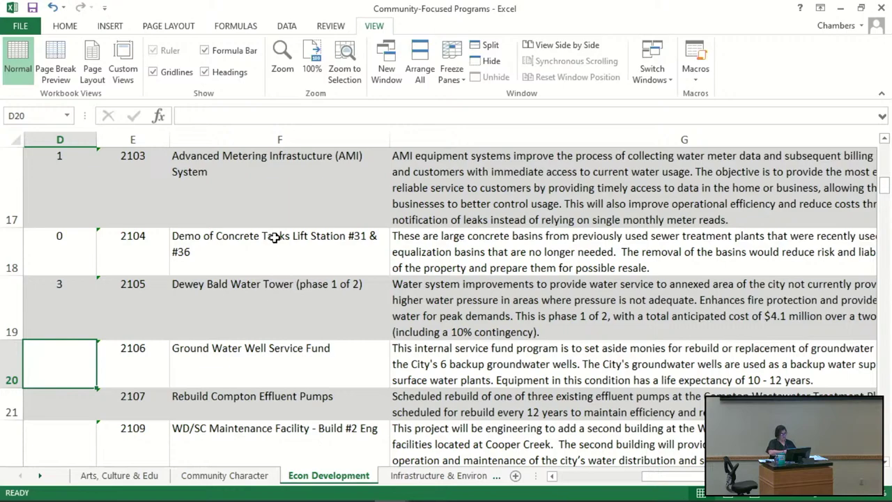
Enter scores of 2 for program 2106, 3 for program 2107 and 0 for program 2109.
text(3)
key(BackSpace)
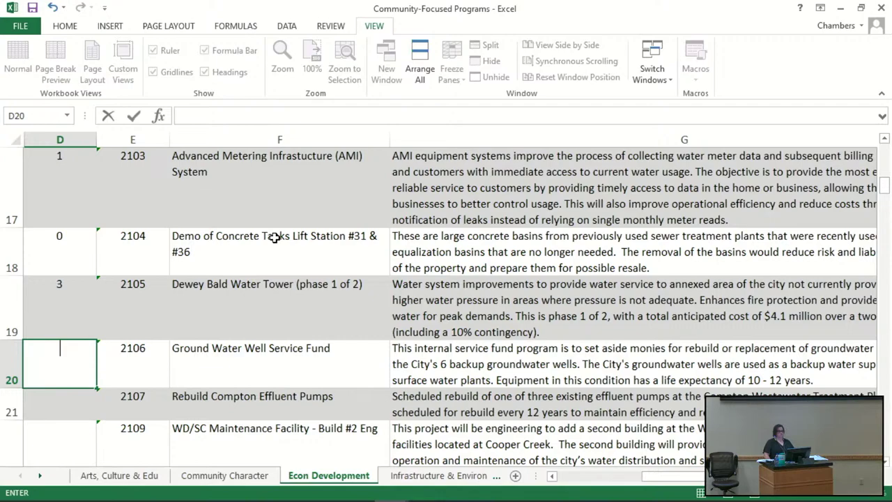
text(2)
key(Return)
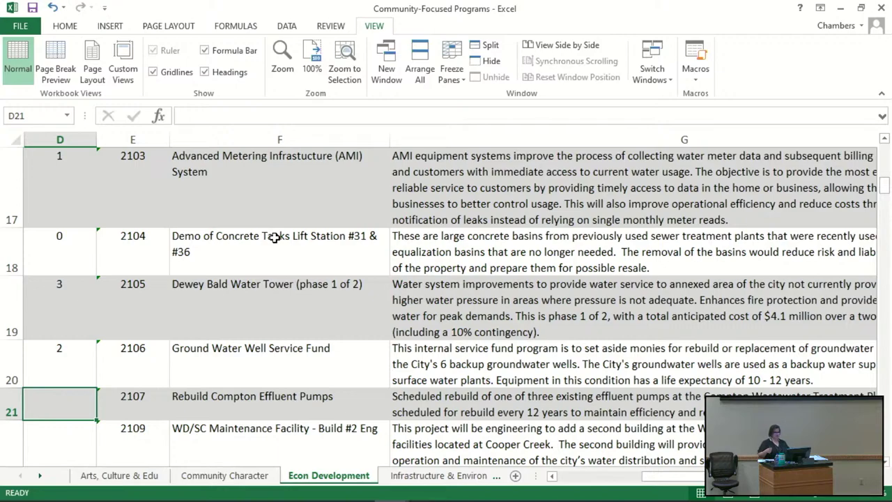
text(3)
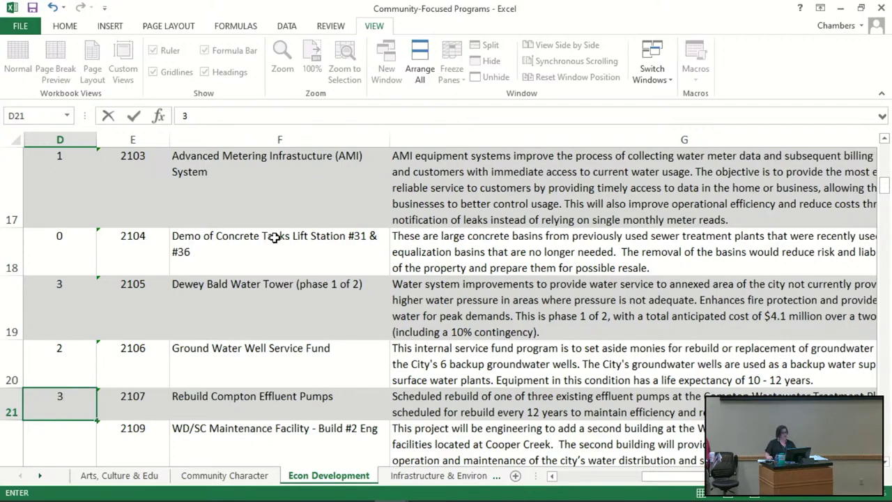
key(Return)
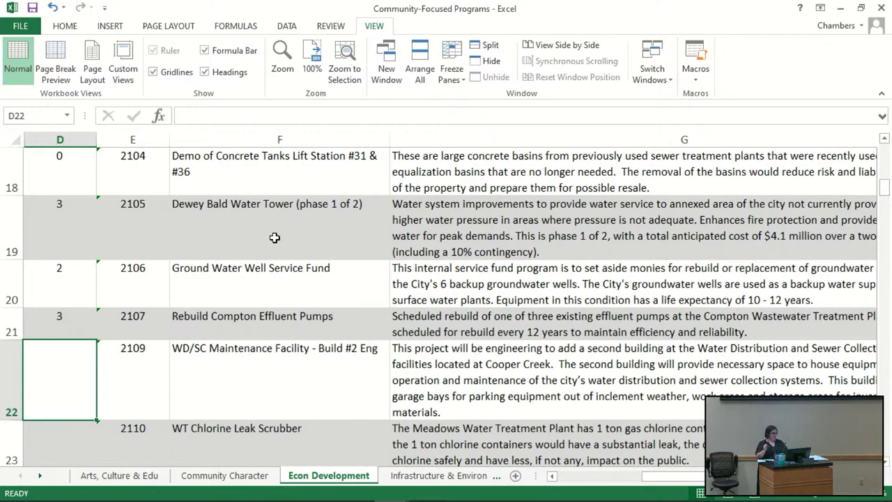
text(0)
key(Return)
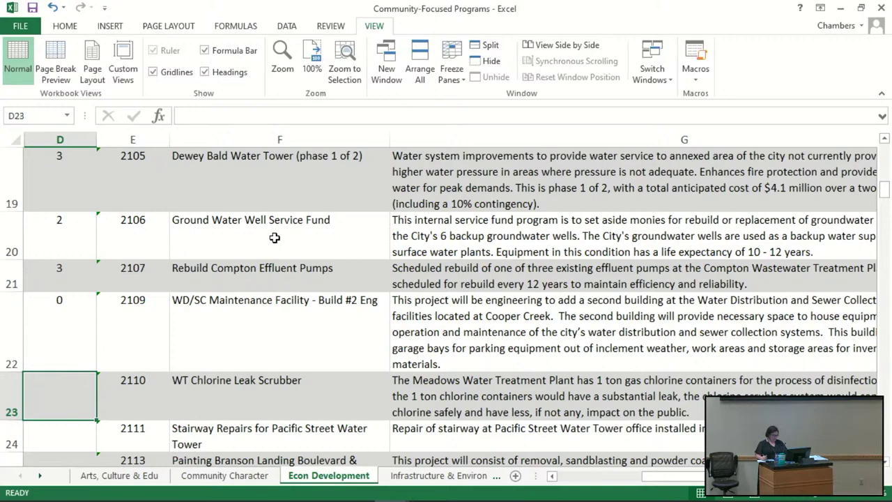
Read the full description of program 2110, WT Chlorine Leak Scrubber, and score it as 1.
key(Right)
key(Right)
key(Right)
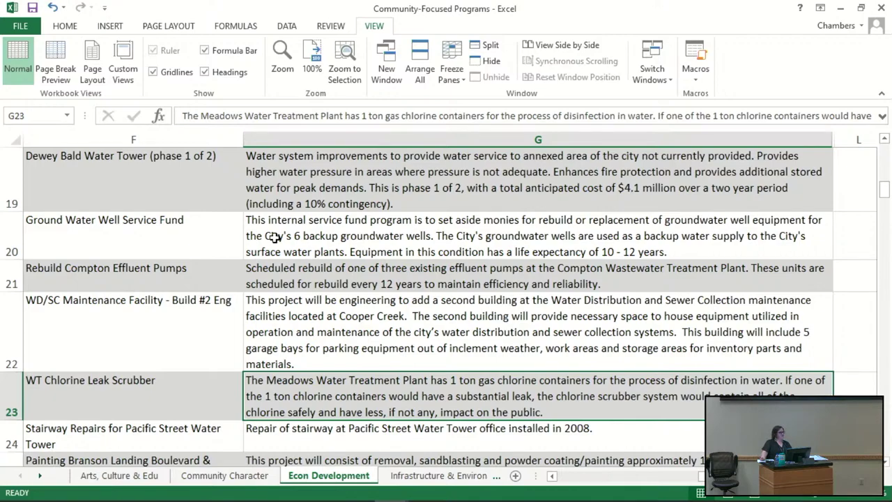
key(Left)
key(Left)
key(Left)
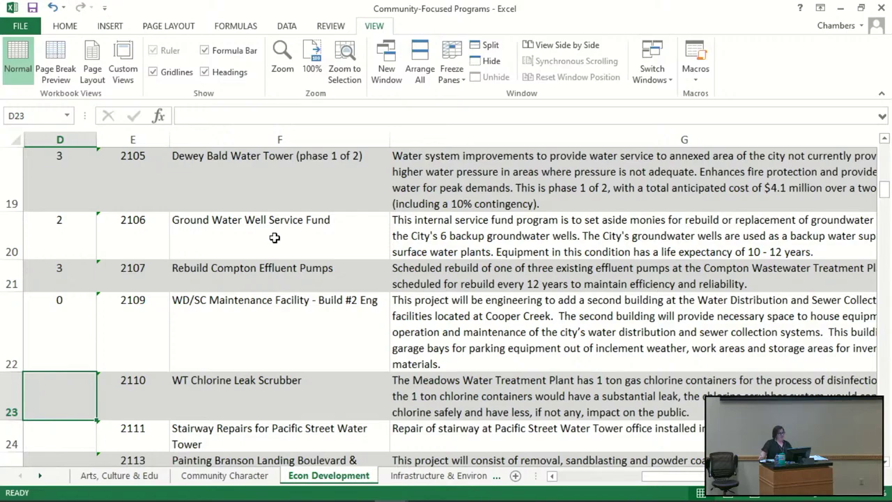
text(1)
key(Return)
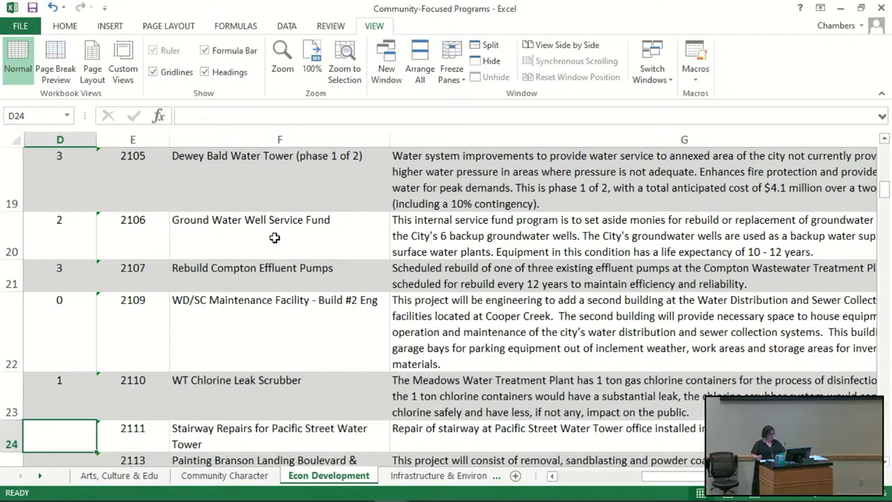
Score program 2111, Stairway Repairs for Pacific Street Water Tower, as 0.
key(Down)
key(Down)
key(Down)
key(Down)
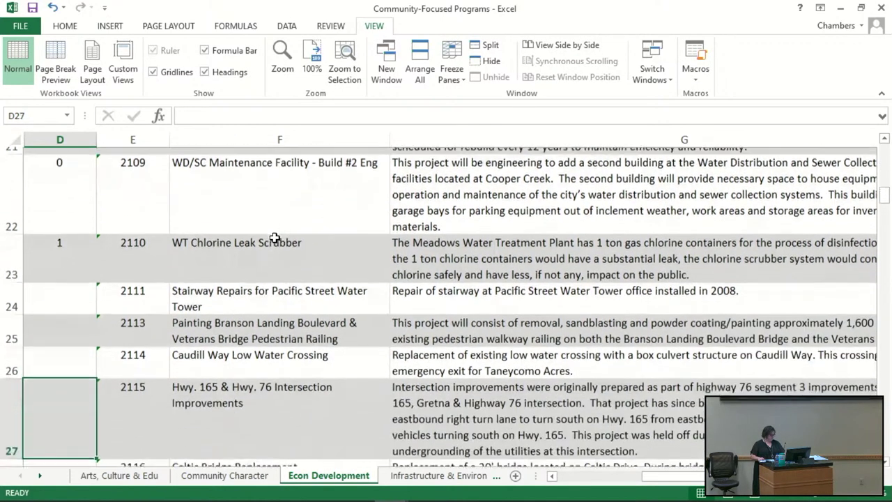
key(Up)
key(Up)
key(Up)
key(Up)
text(0)
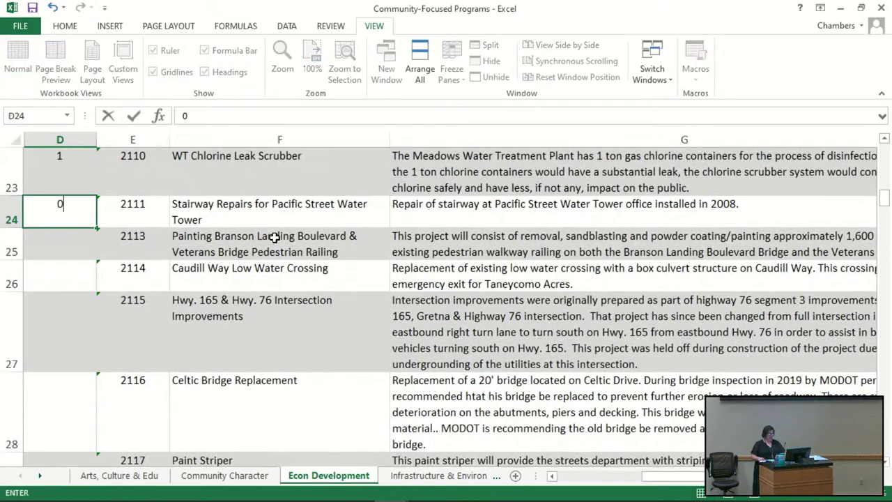
key(Return)
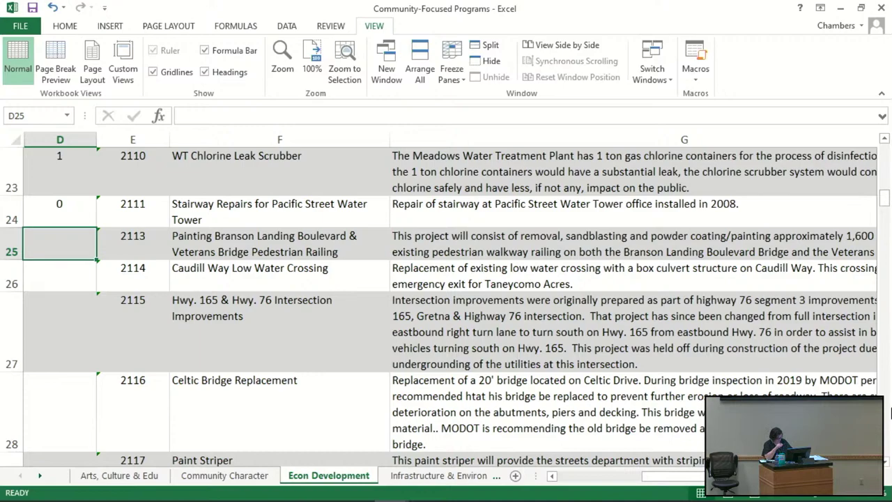
Score program 2113, Painting Branson Landing Boulevard & Veterans Bridge Pedestrian Railing, as 2.
key(Right)
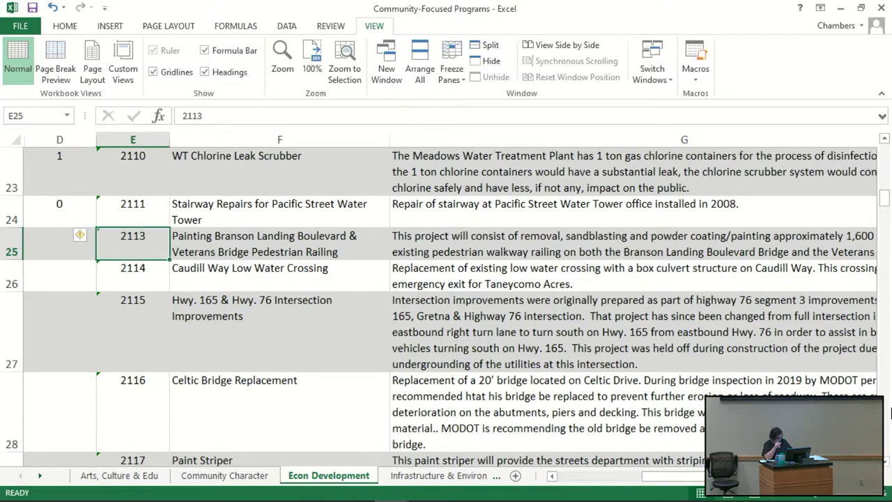
key(Left)
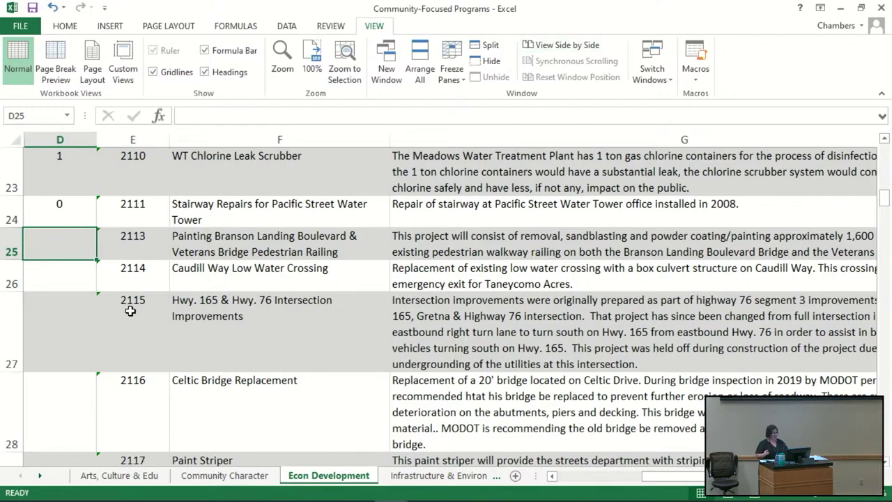
scroll(135, 314, up, 2)
scroll(138, 317, down, 2)
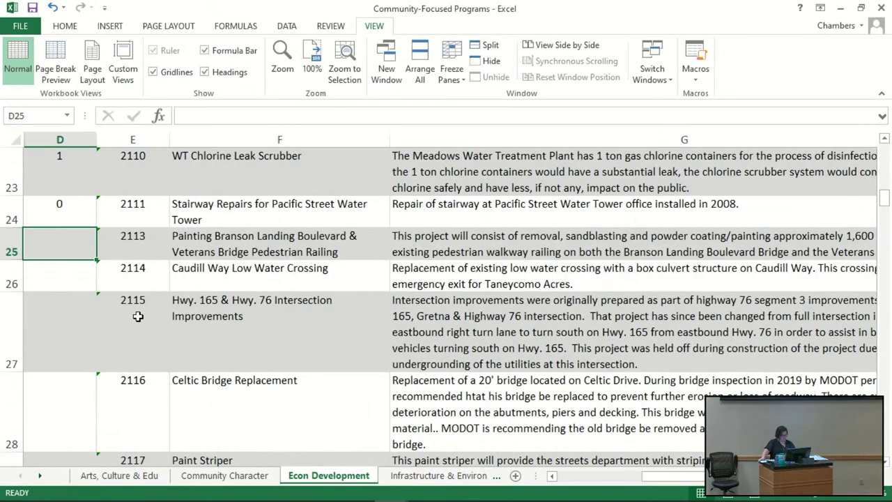
scroll(138, 317, up, 1)
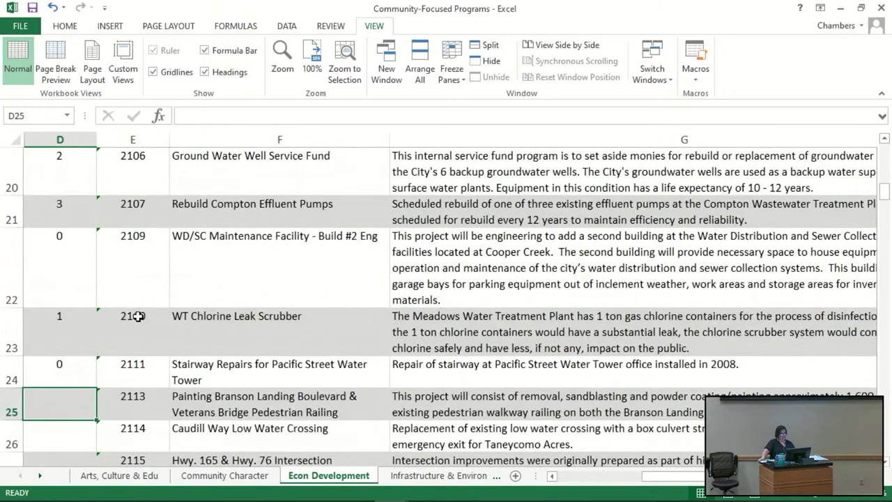
scroll(138, 317, down, 1)
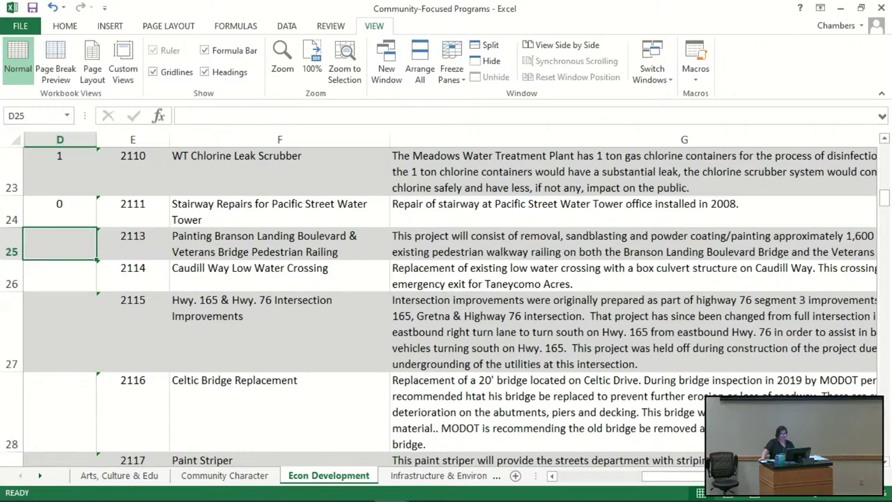
key(alt+Tab)
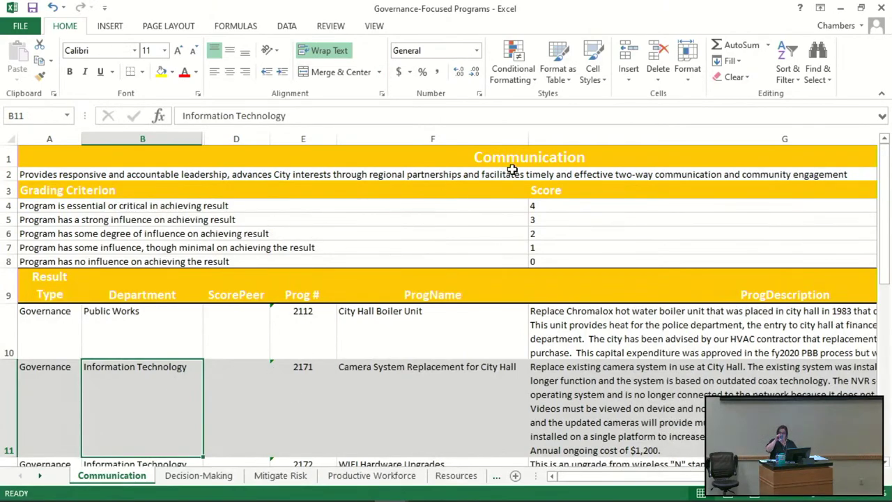
click(843, 13)
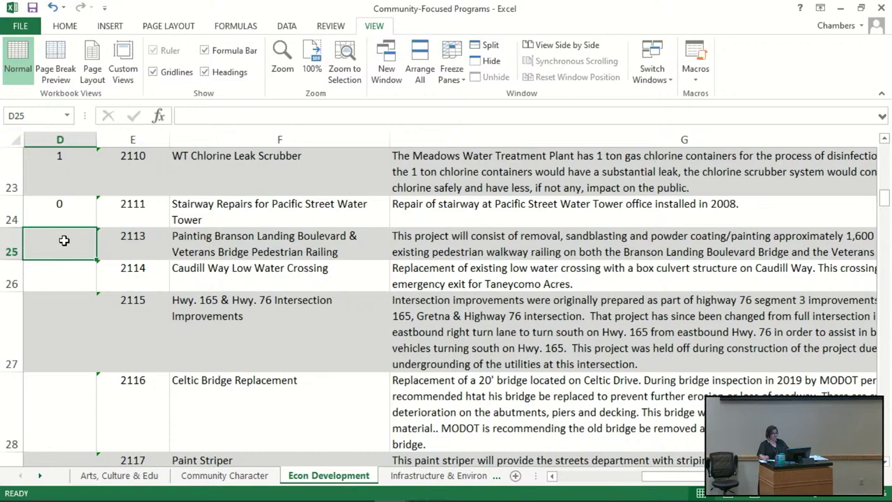
text(2)
key(Return)
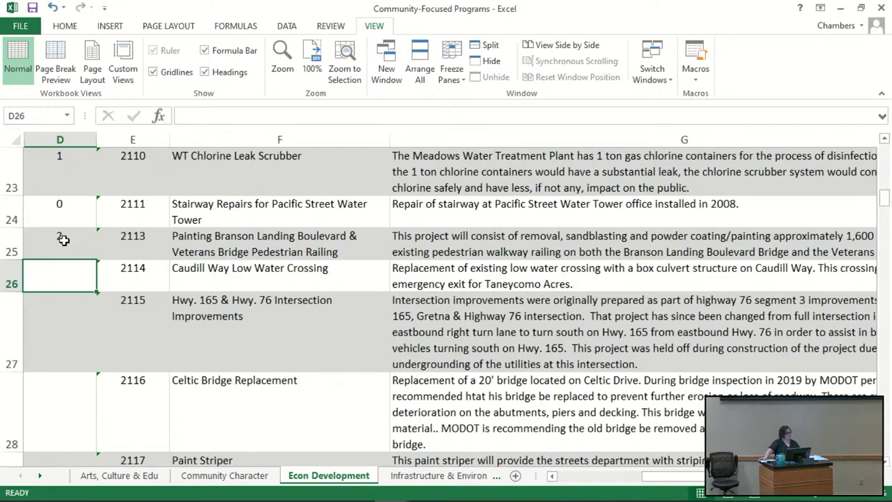
Enter scores of 0 for program 2114, 2 for program 2115 and 0 for program 2116.
text(0)
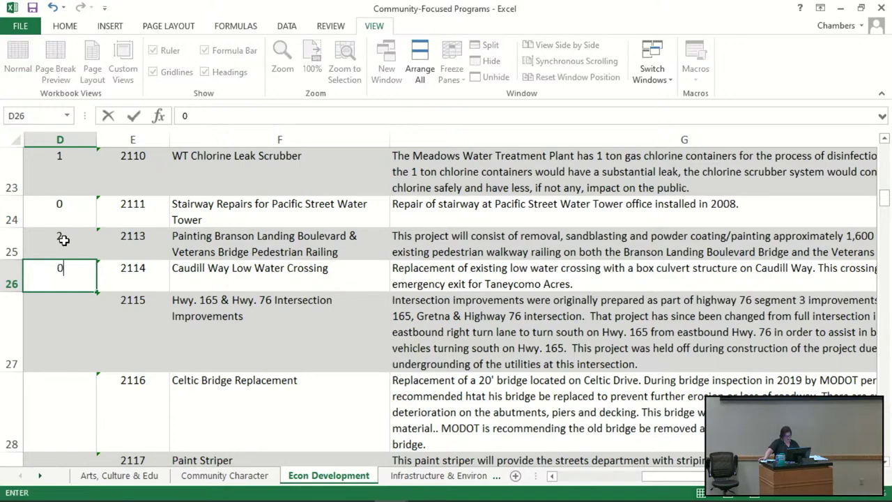
key(Return)
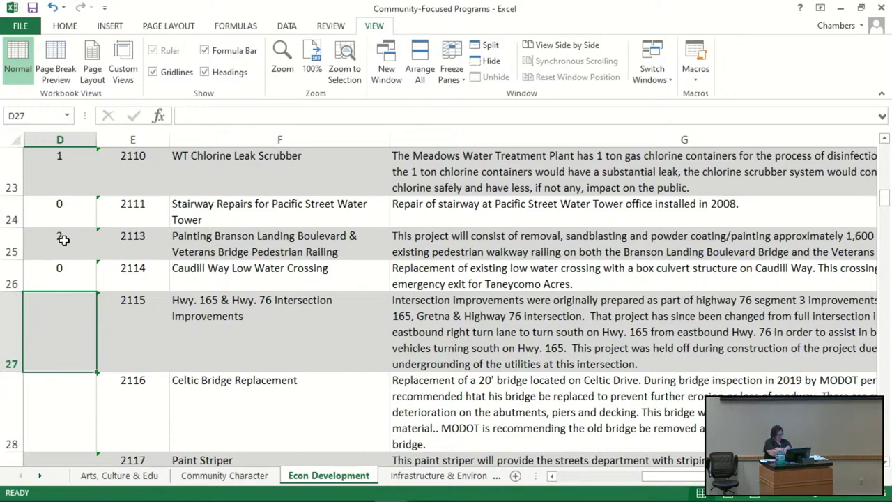
text(2)
key(Return)
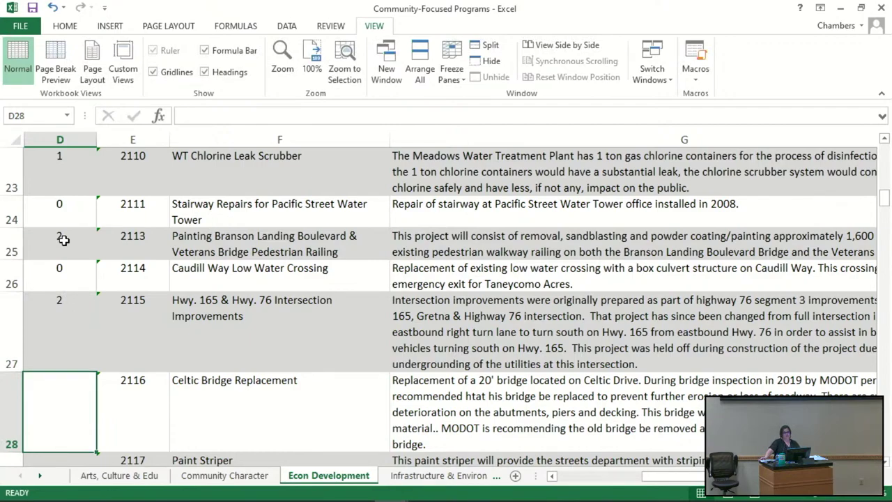
text(0)
key(Return)
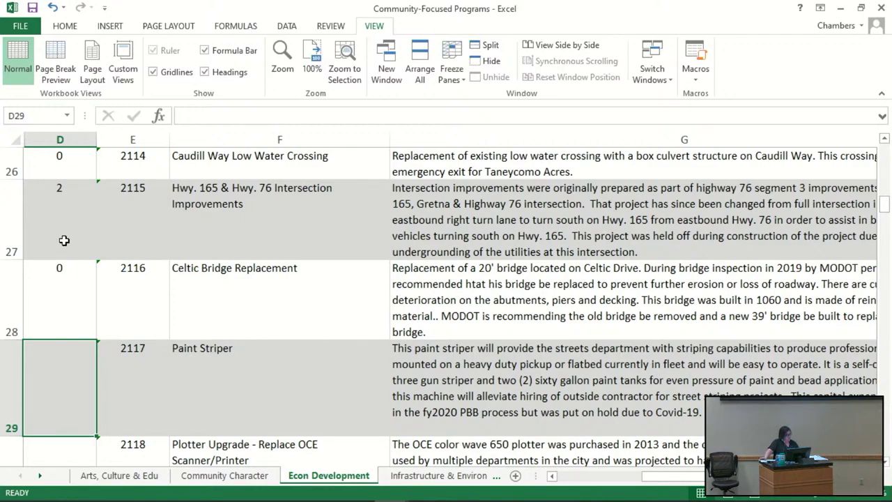
Score program 2117, Paint Striper, as 0 and program 2118, Plotter Upgrade, as 3.
text(0)
key(Return)
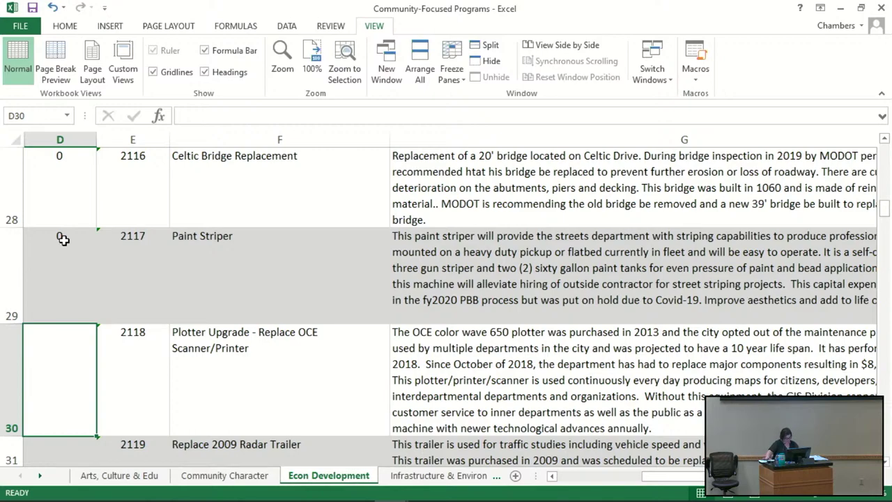
text(3)
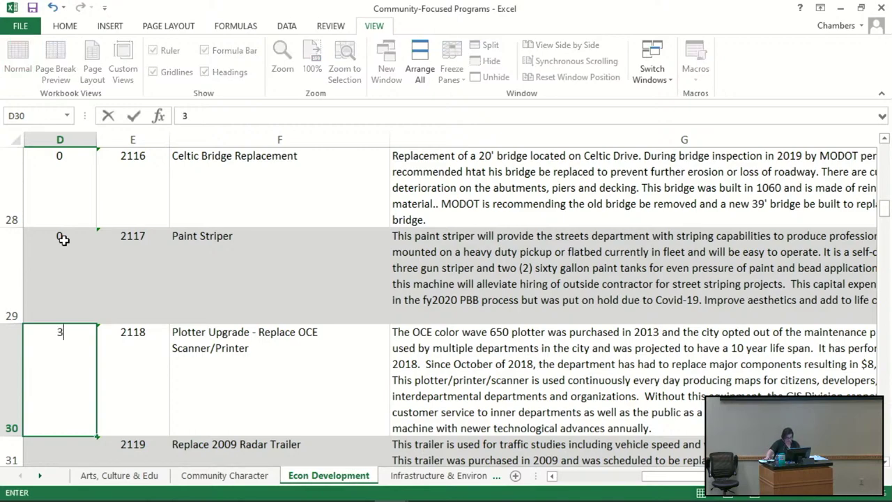
key(Return)
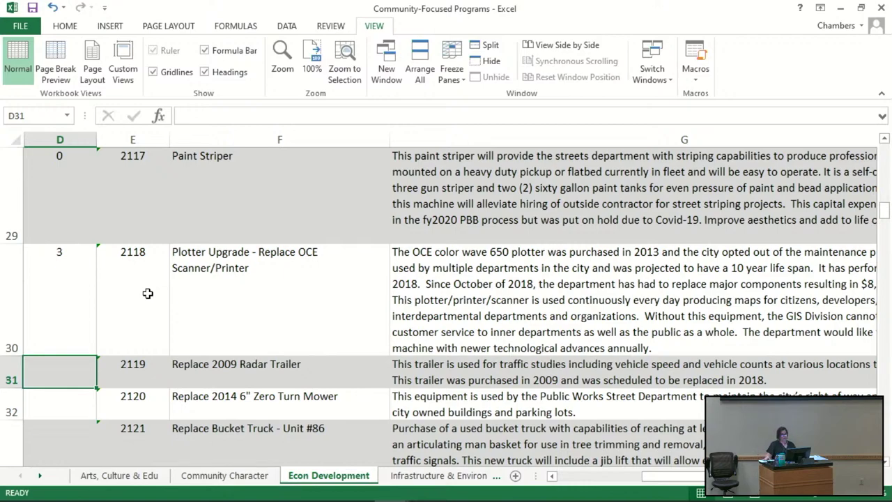
Score program 2119, Replace 2009 Radar Trailer, as 1.
text(0)
key(Return)
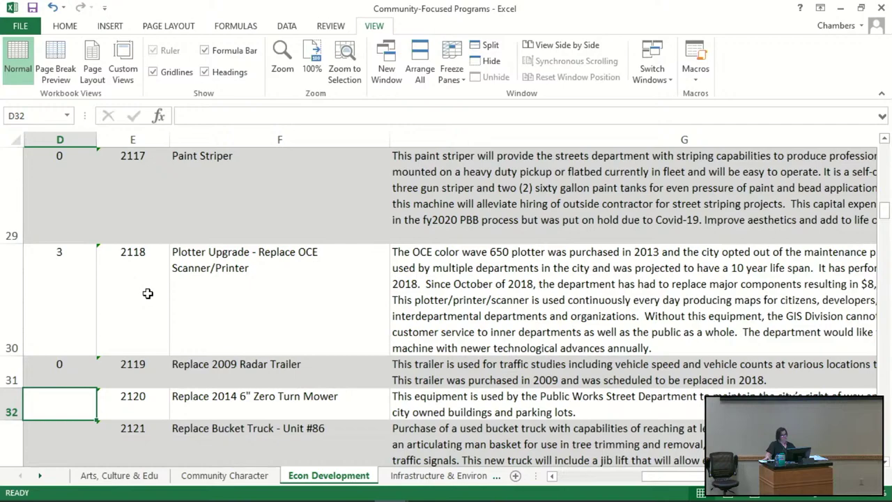
key(Up)
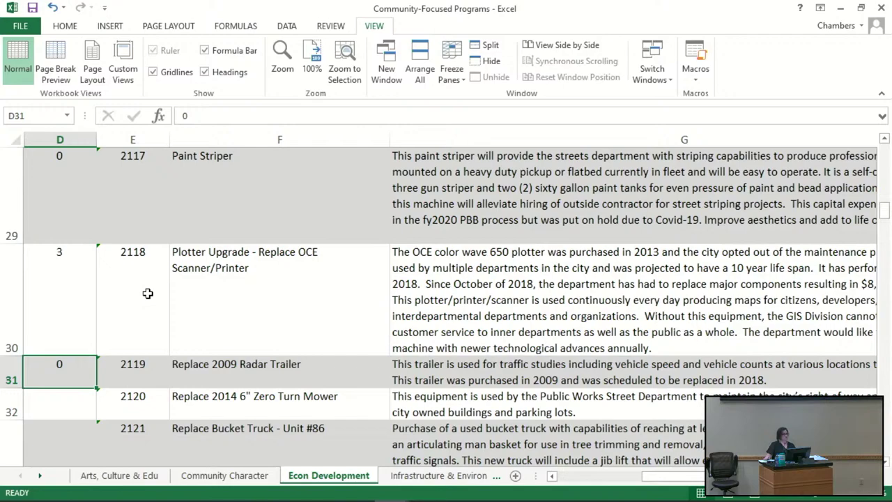
text(1)
key(Return)
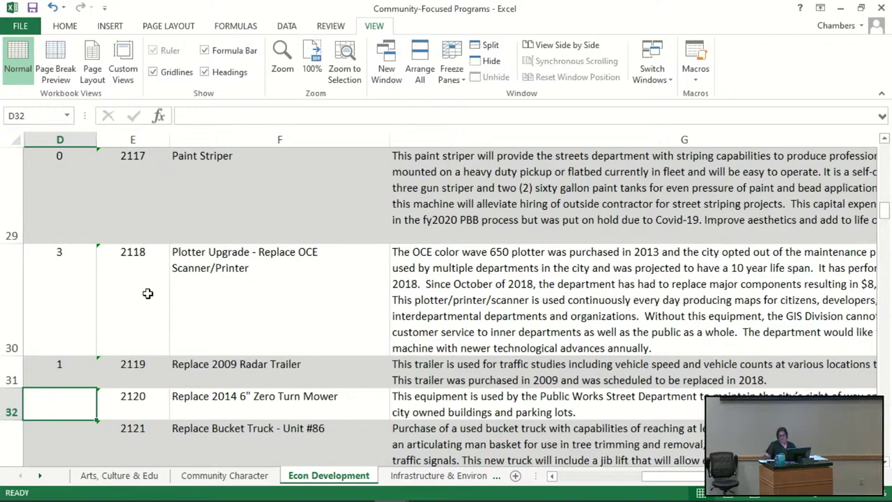
Score program 2120, Replace 2014 6" Zero Turn Mower, and program 2121, Replace Bucket Truck - Unit #86, as 0.
text(0)
key(Return)
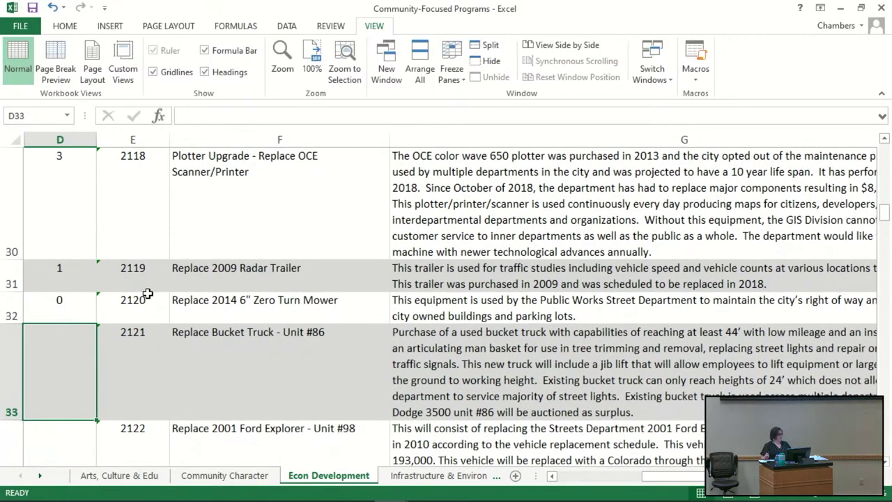
key(Up)
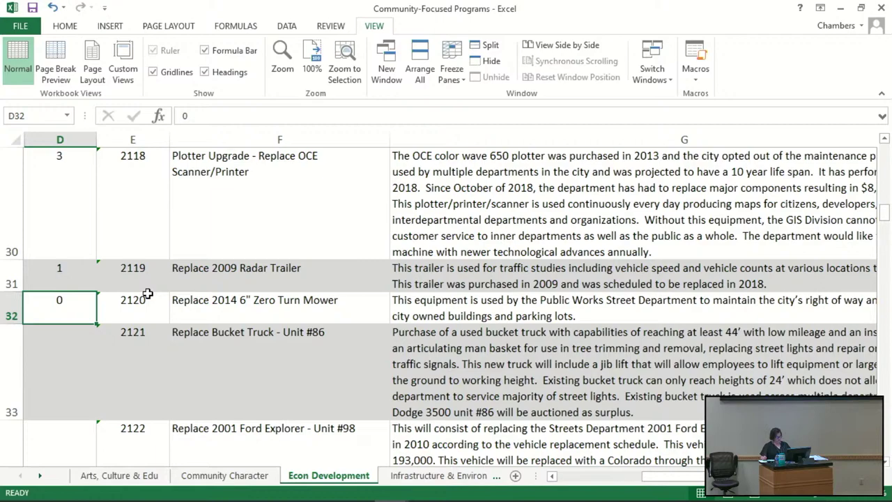
key(Down)
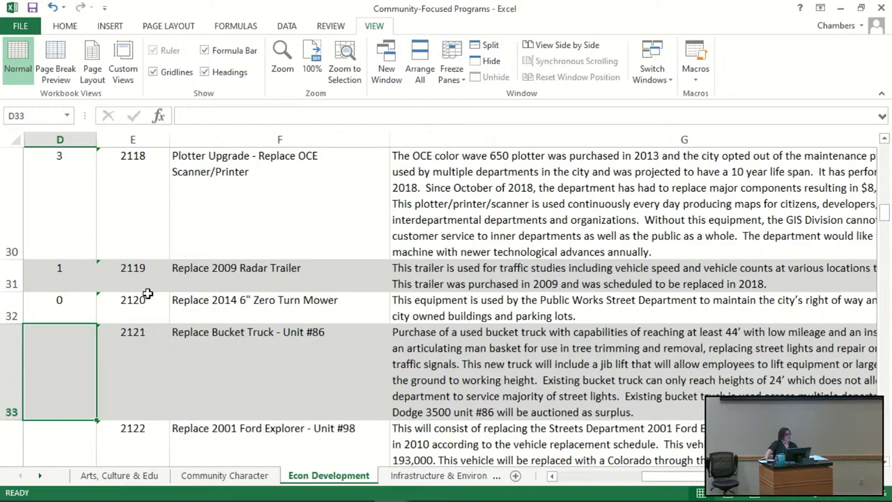
text(0)
key(Return)
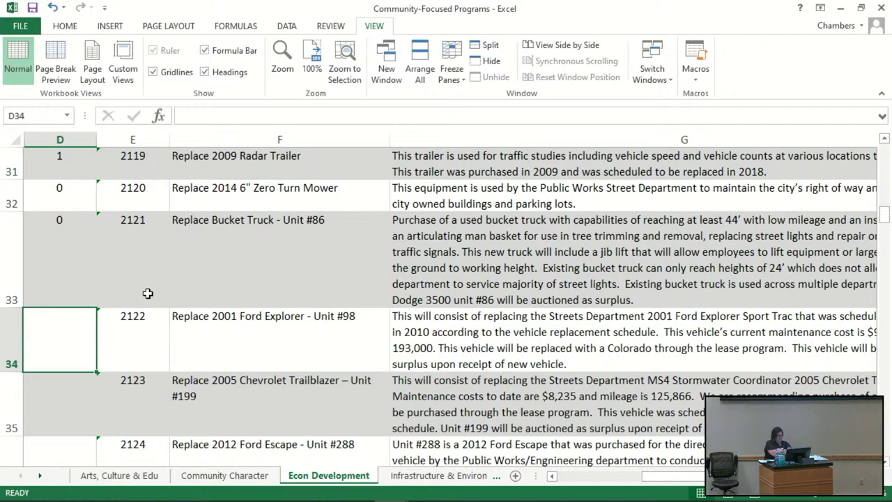
Score the three vehicle replacement programs 2122, 2123 and 2124 as 0 each.
text(0)
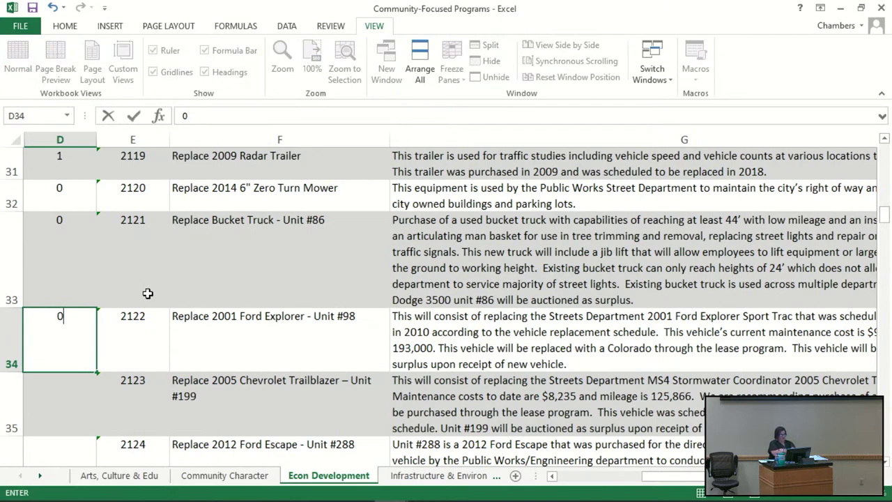
key(ctrl+Return)
key(Down)
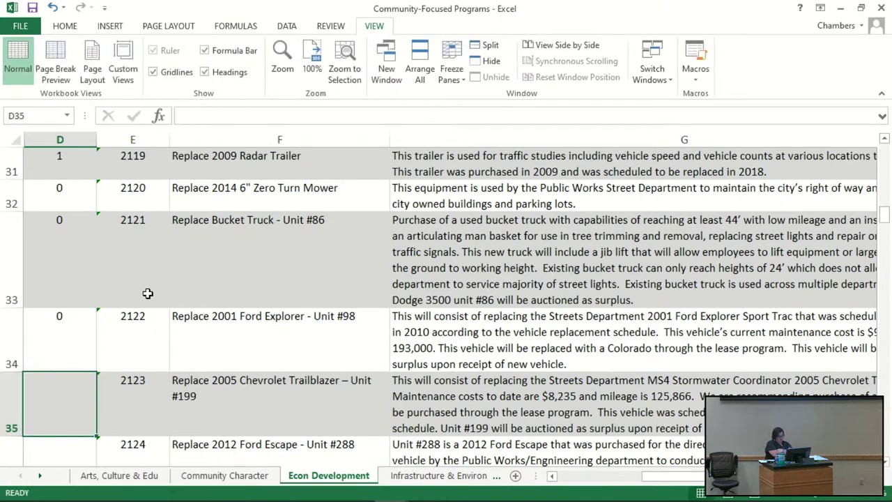
text(0)
key(ctrl+Return)
key(Down)
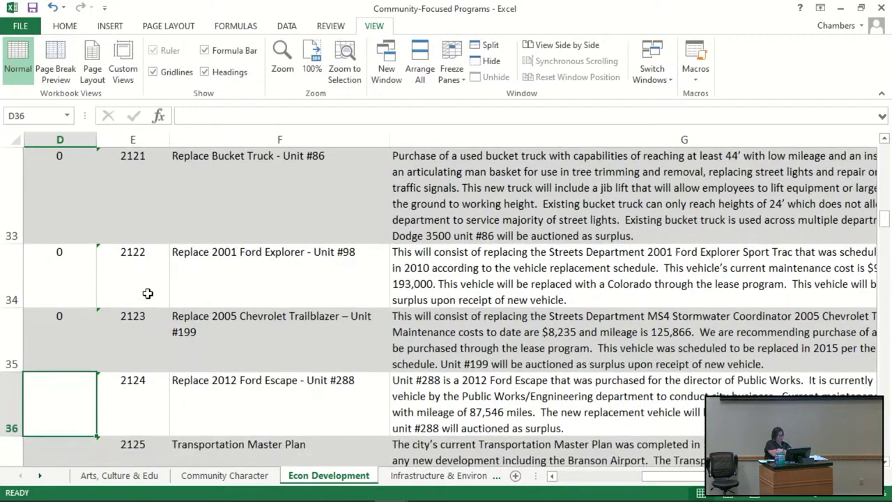
text(0)
key(ctrl+Return)
key(Down)
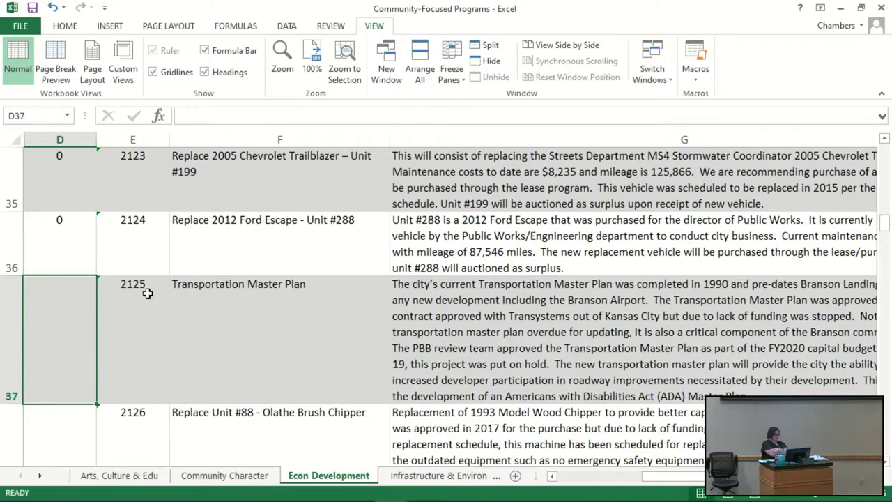
Score program 2125, Transportation Master Plan, as 3 and the equipment replacement programs 2126 and 2127 as 0.
text(3)
key(Return)
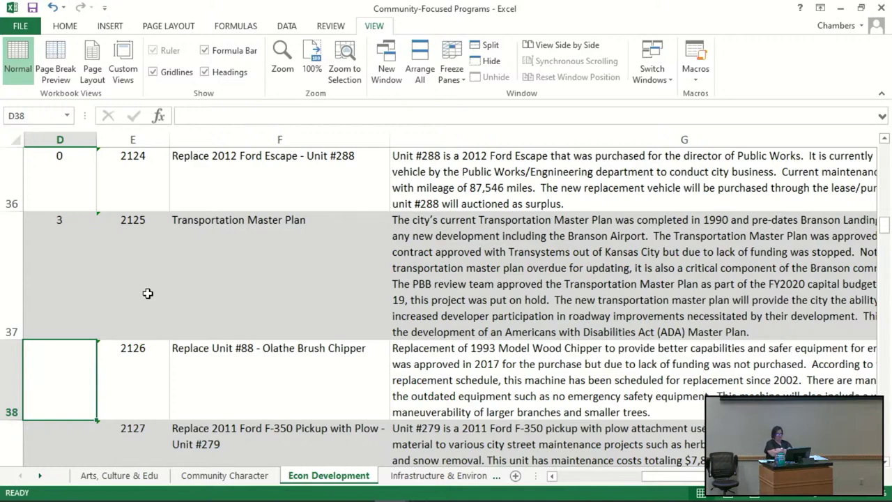
text(0)
key(Return)
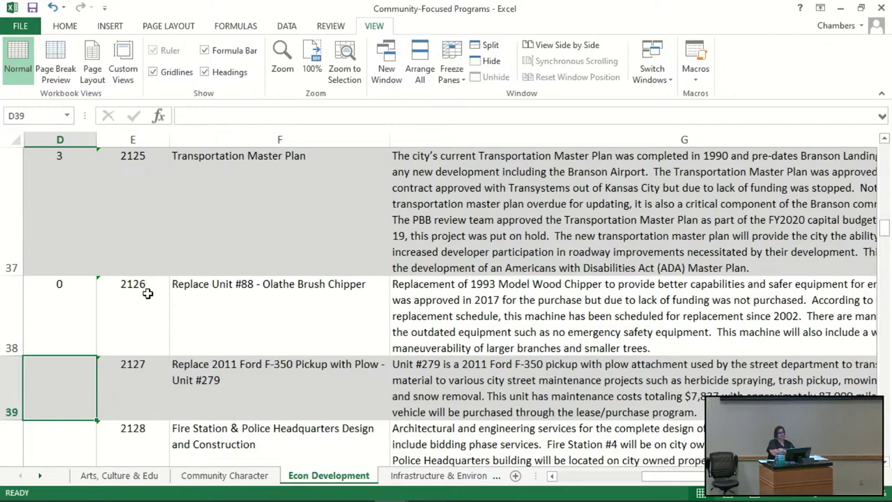
text(0)
key(Return)
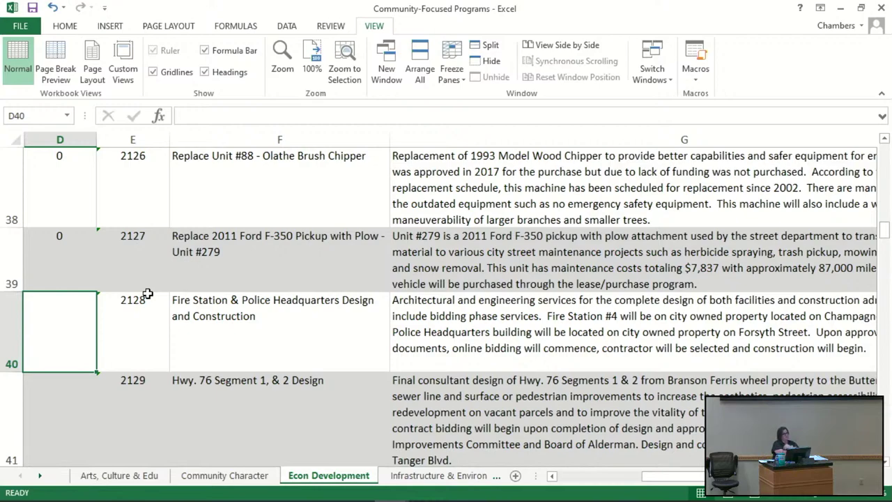
Enter a score of 3 for program 2128 and for both Hwy. 76 programs, 2129 and 2130.
text(3)
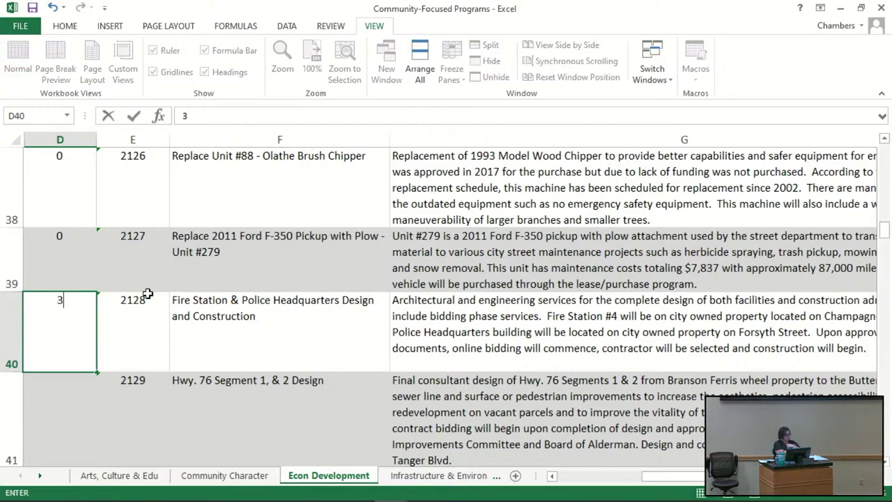
key(Return)
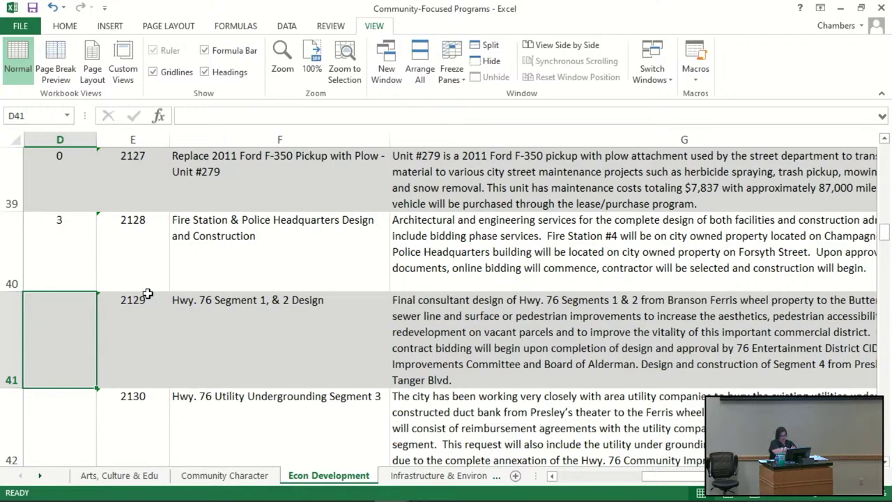
text(3)
key(Return)
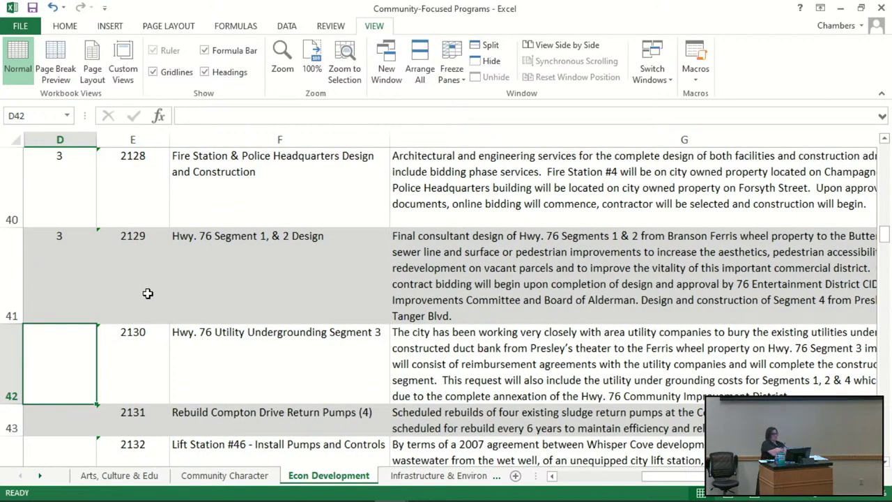
text(3)
key(Return)
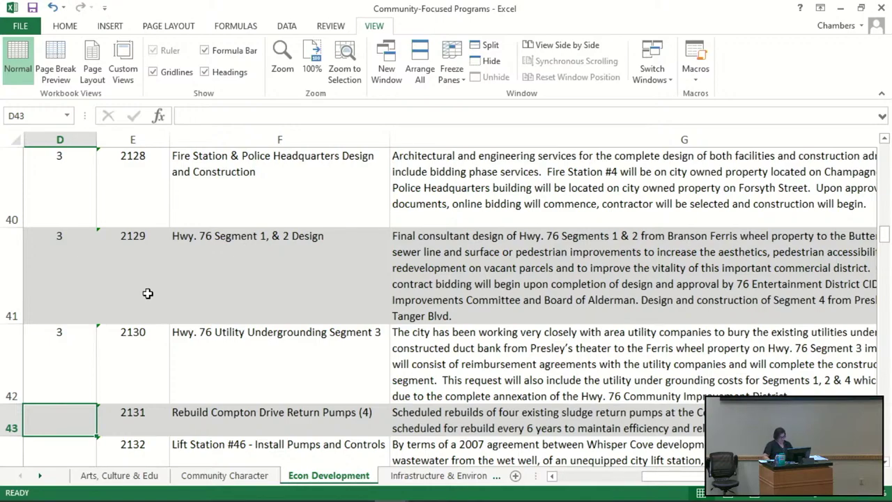
Score program 2131, Rebuild Compton Drive Return Pumps, as 0 and program 2132, Lift Station #46, as 1.
scroll(148, 293, down, 2)
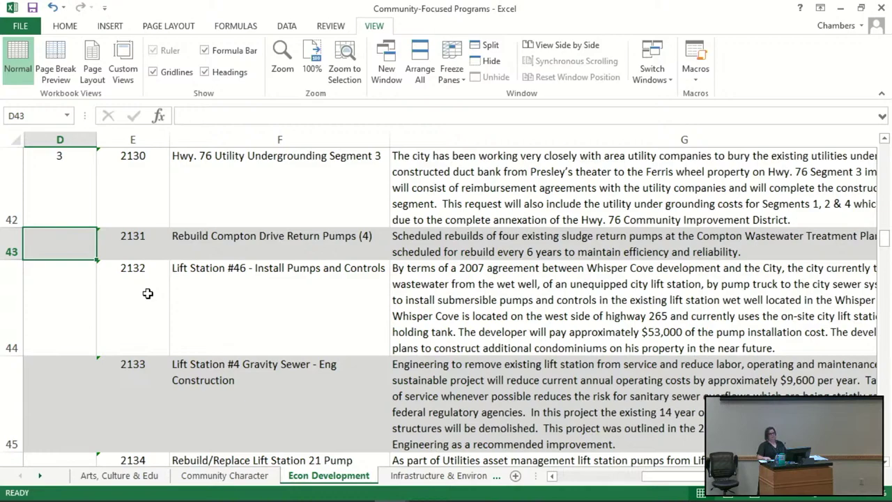
text(0)
key(Return)
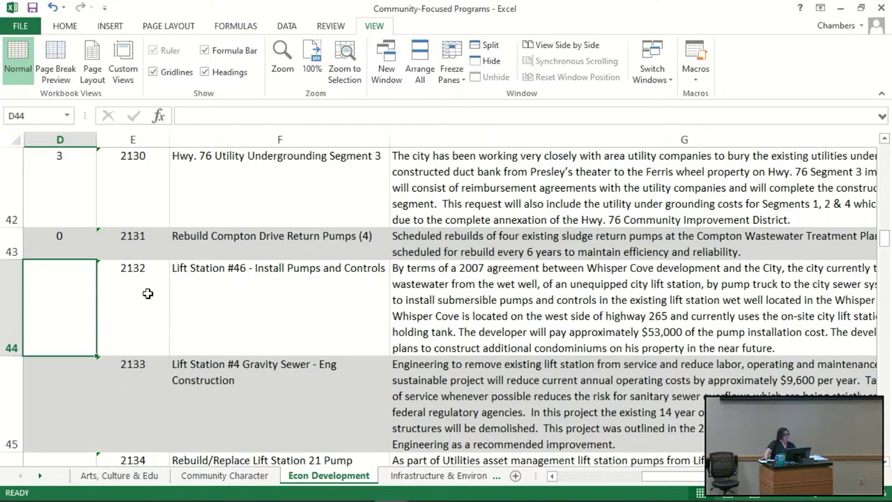
text(0)
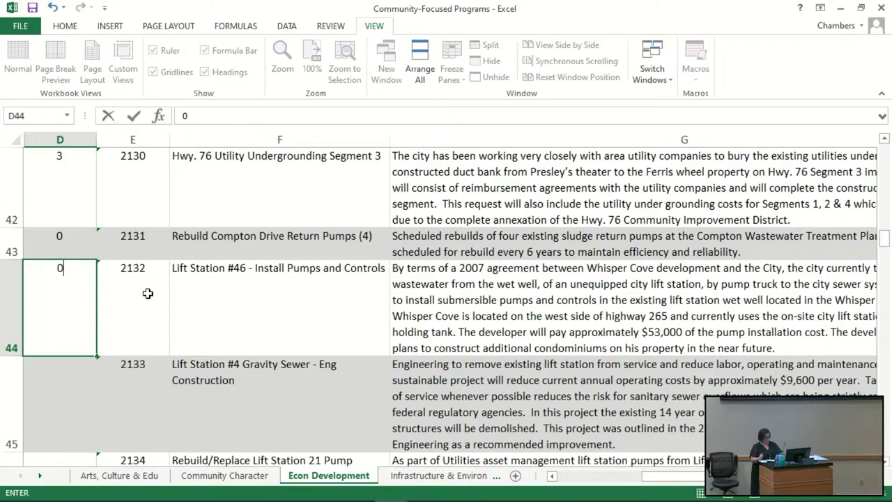
key(BackSpace)
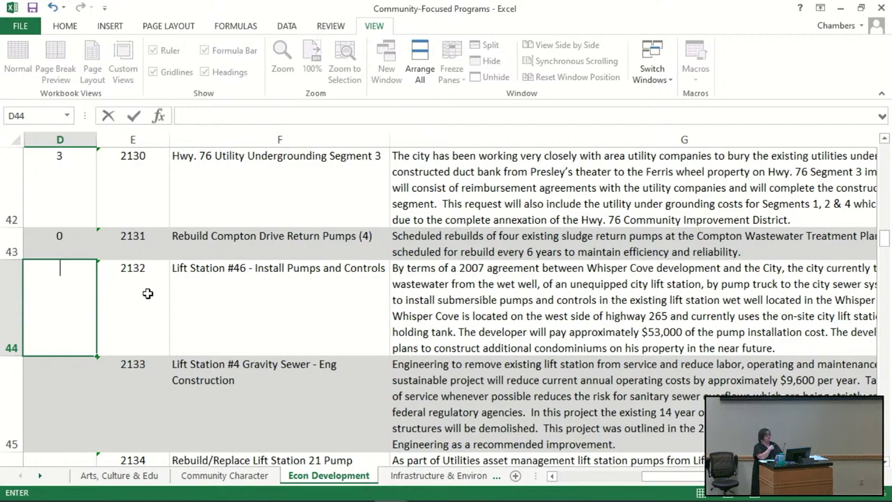
text(1)
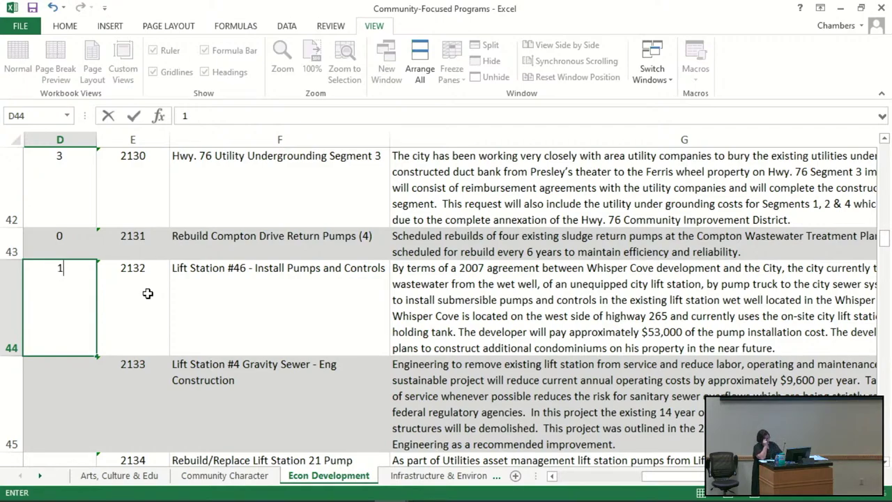
key(Return)
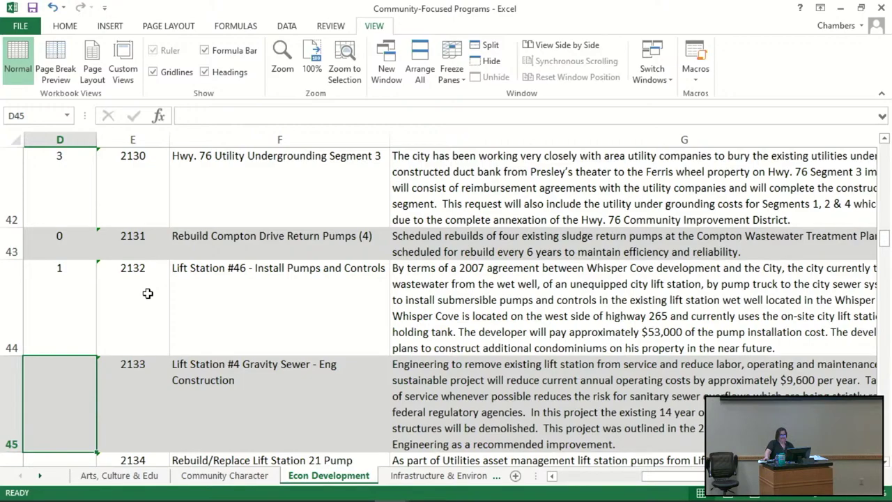
Score program 2133, Lift Station #4 Gravity Sewer, and program 2134, Rebuild/Replace Lift Station 21 Pump, as 0.
scroll(153, 286, down, 2)
scroll(156, 284, up, 1)
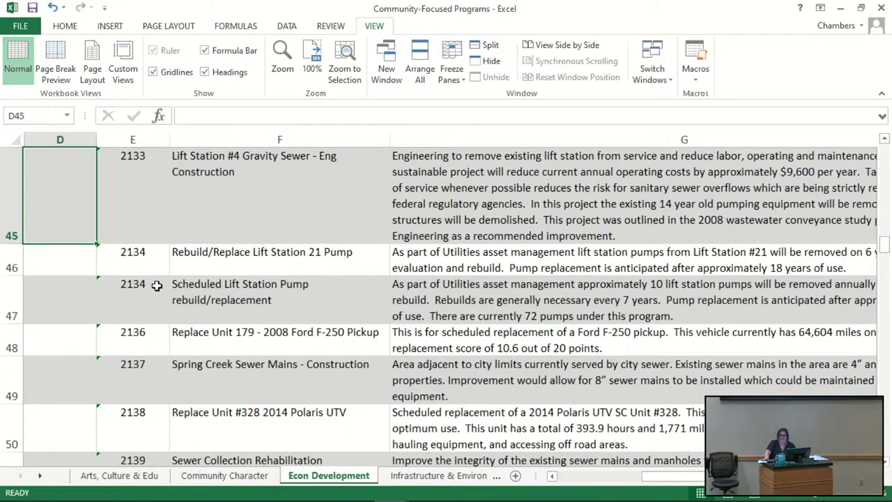
text(0)
key(Return)
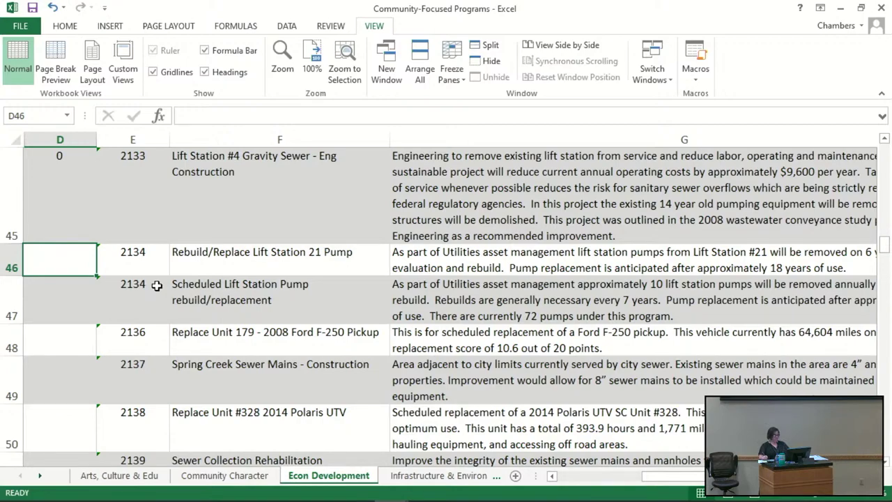
text(0)
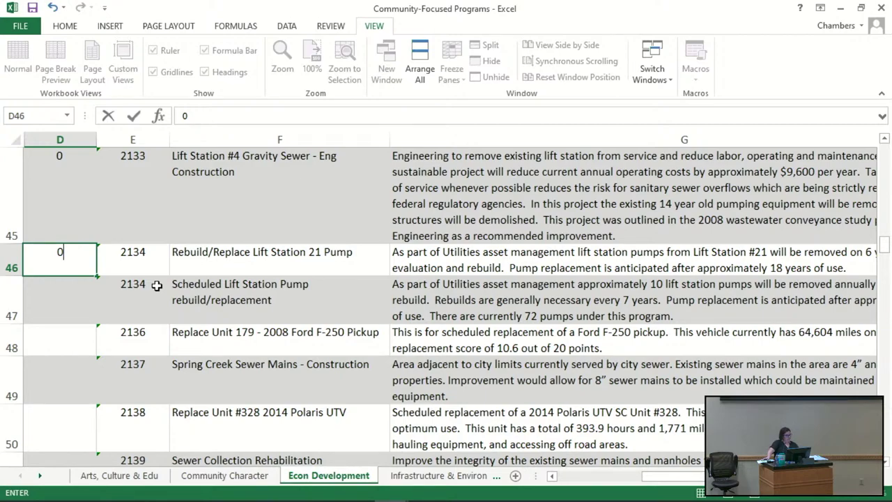
key(Return)
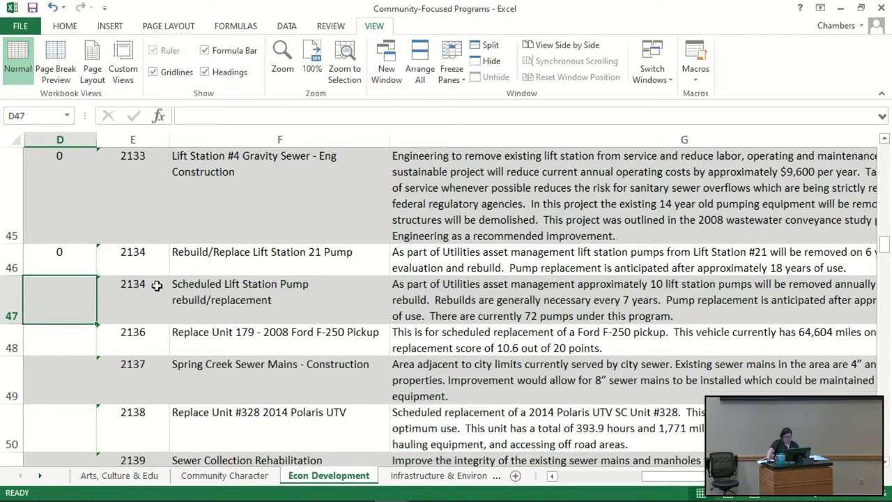
Score the Scheduled Lift Station Pump rebuild/replacement program and program 2136, Replace Unit 179, as 0.
text(0)
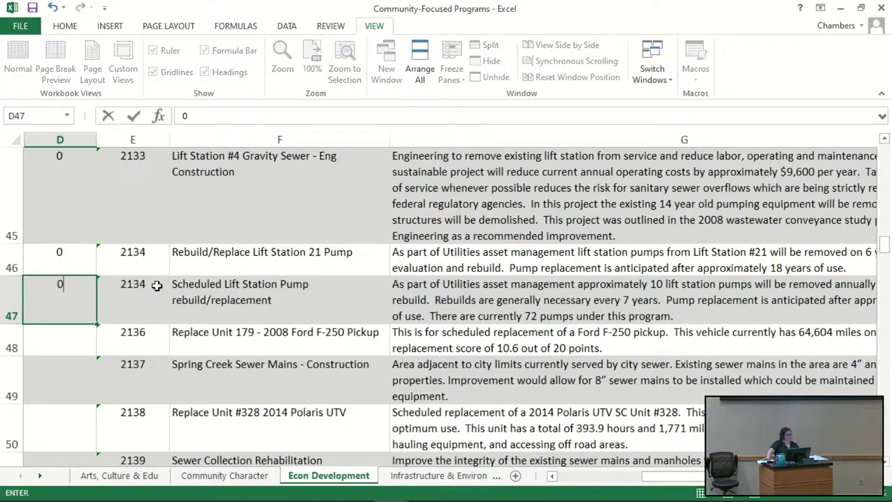
key(Return)
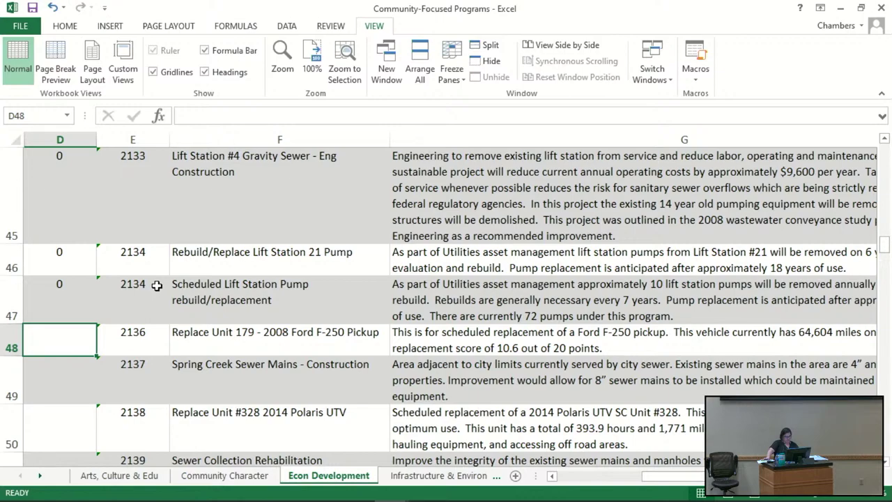
text(0)
key(Return)
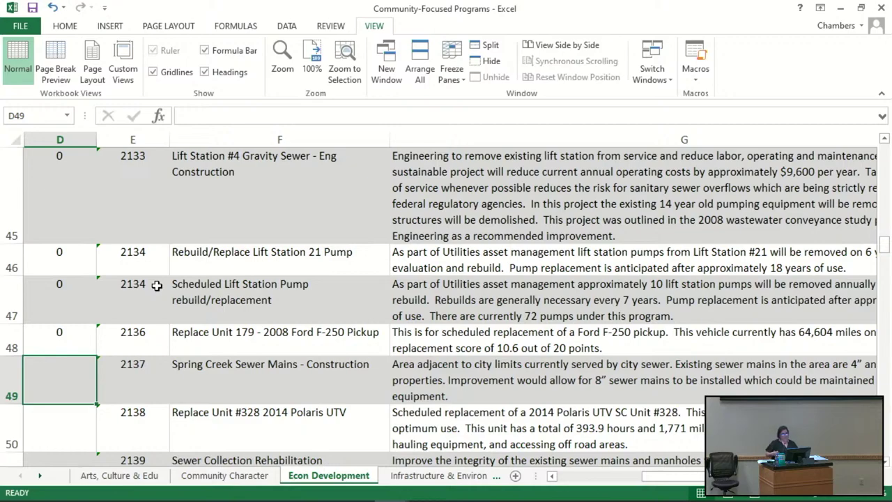
Score program 2137, Spring Creek Sewer Mains - Construction, as 1.
key(Down)
key(Down)
key(Down)
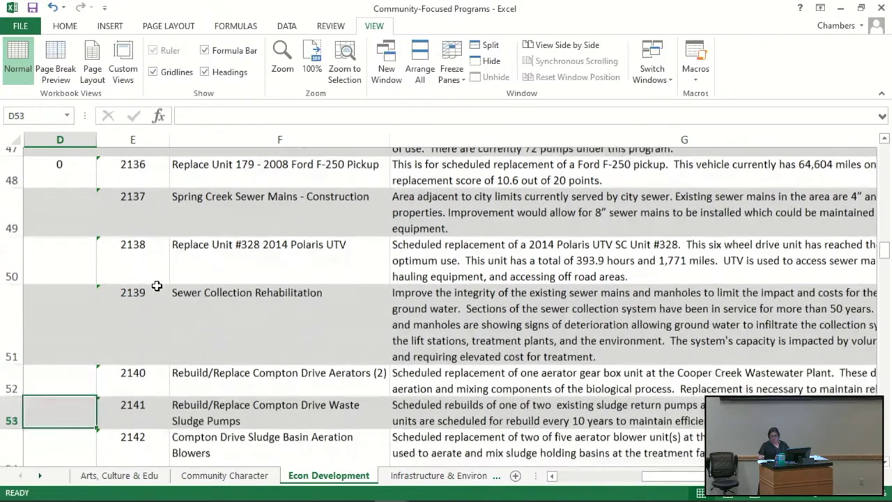
key(Up)
key(Up)
key(Up)
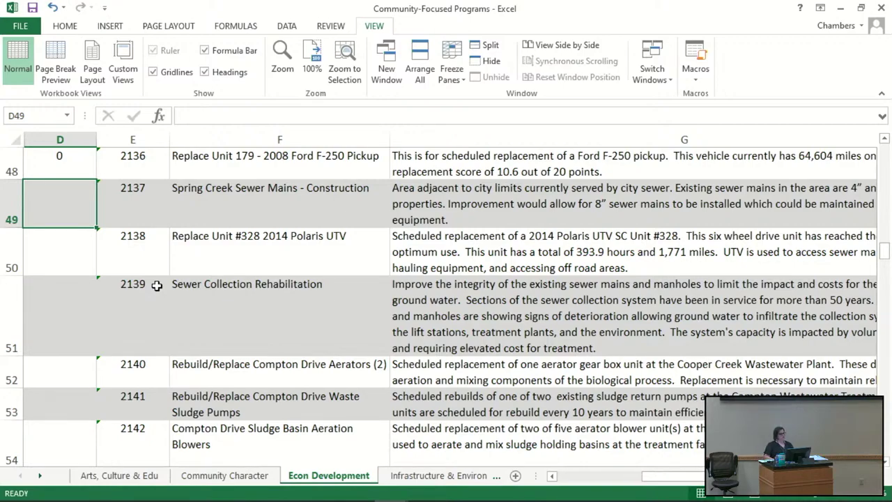
text(1)
key(Return)
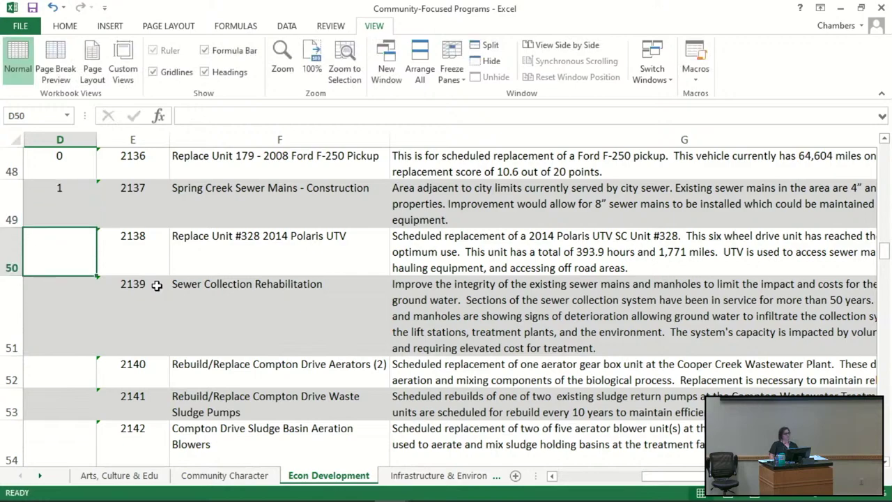
Score program 2138, Replace Unit #328 2014 Polaris UTV, as 0 and program 2139, Sewer Collection Rehabilitation, as 1.
key(Up)
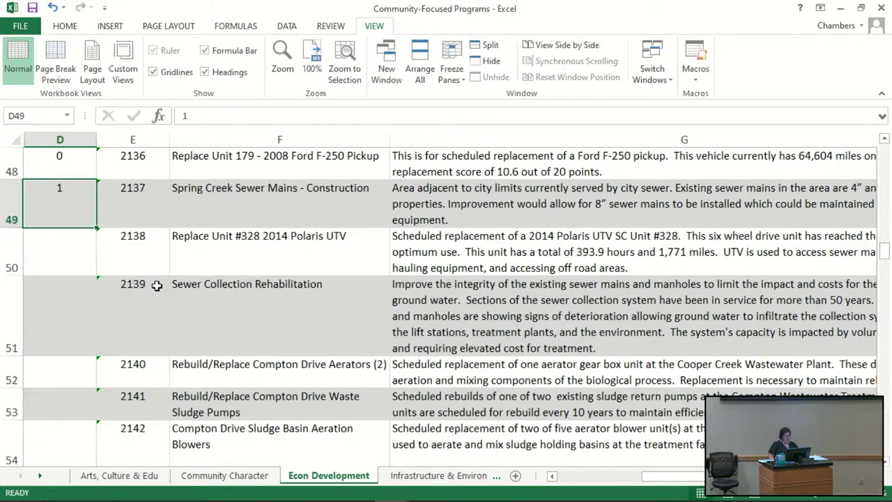
key(Down)
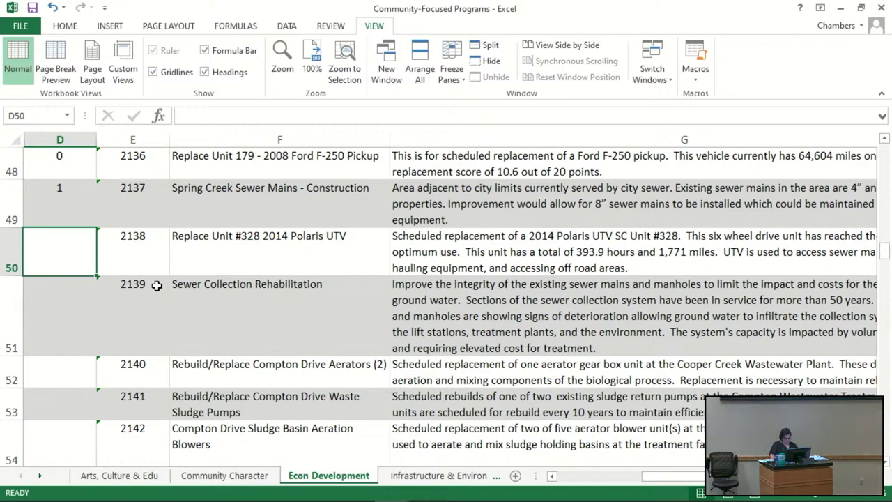
text(0)
key(Return)
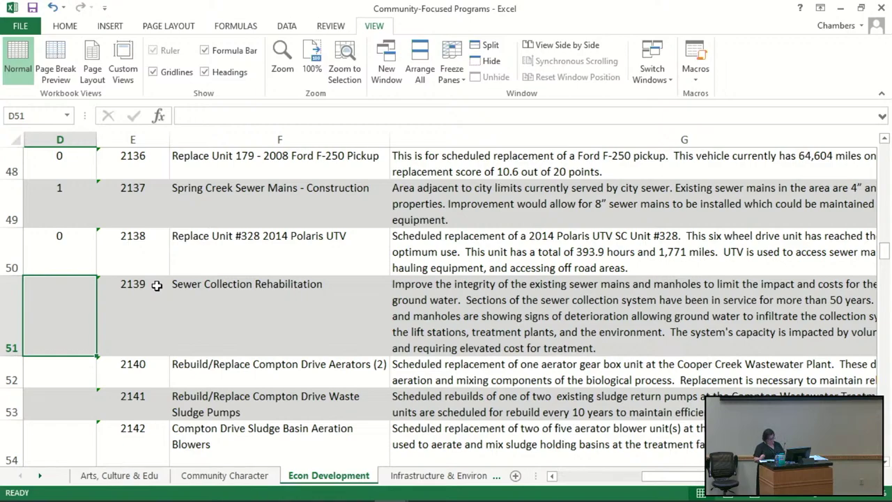
text(1)
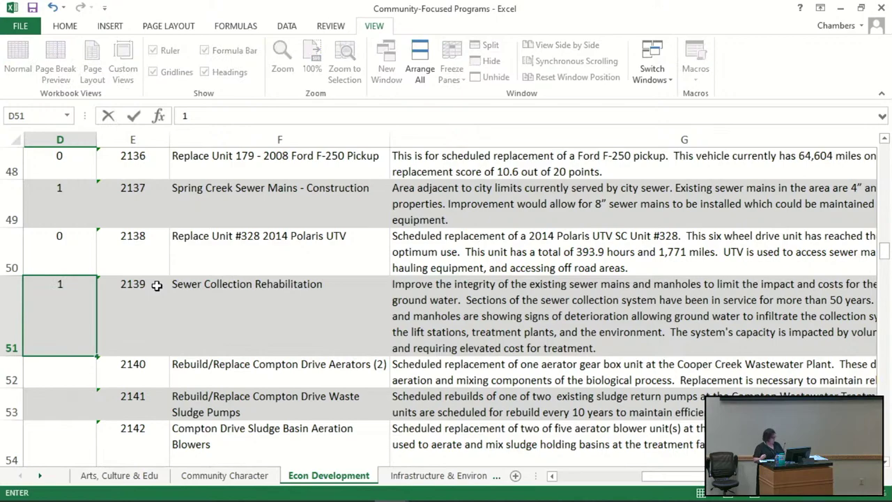
key(Return)
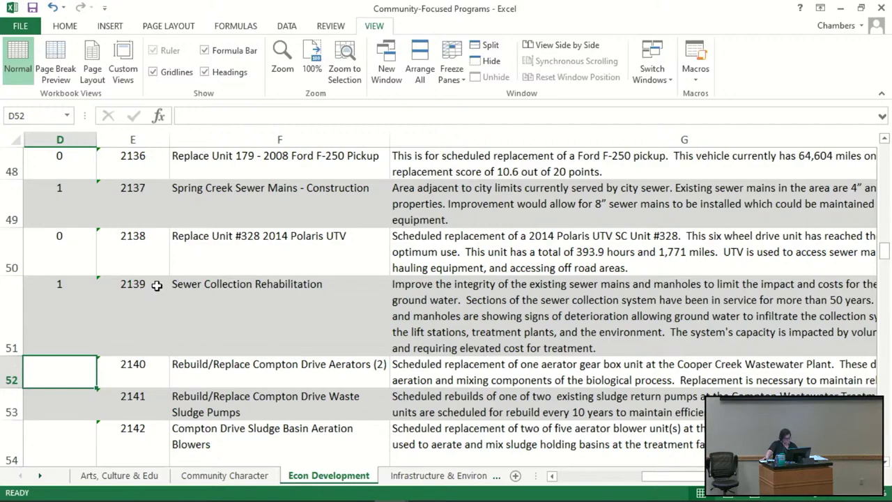
text(0)
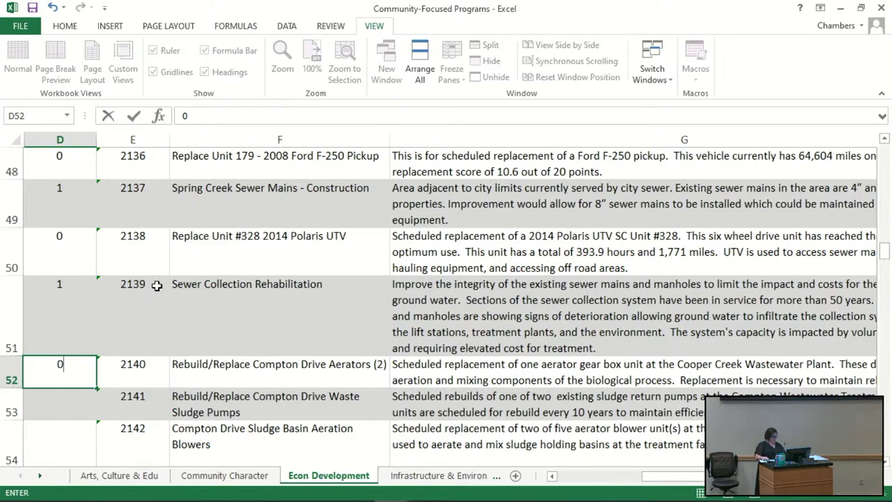
key(BackSpace)
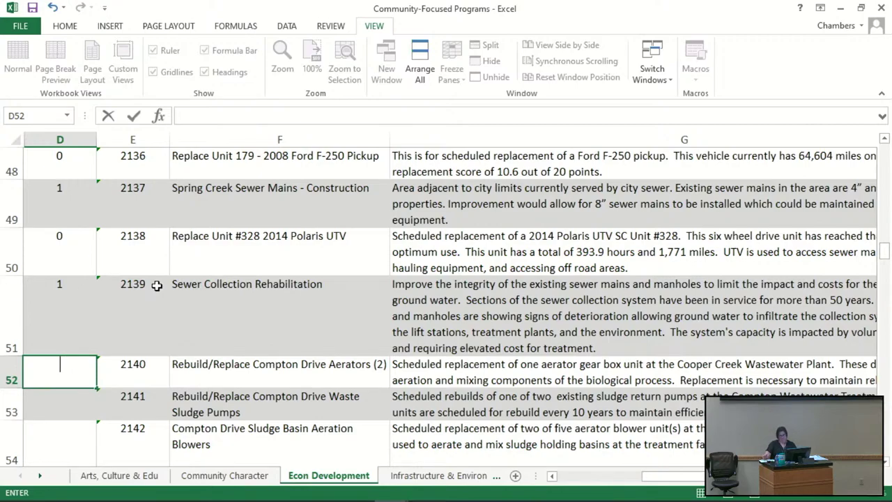
key(Escape)
key(Right)
key(Right)
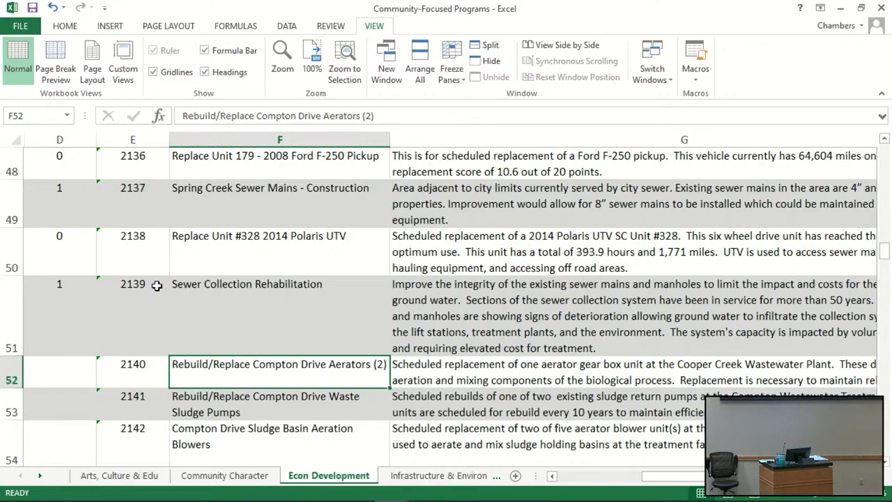
key(Left)
key(Left)
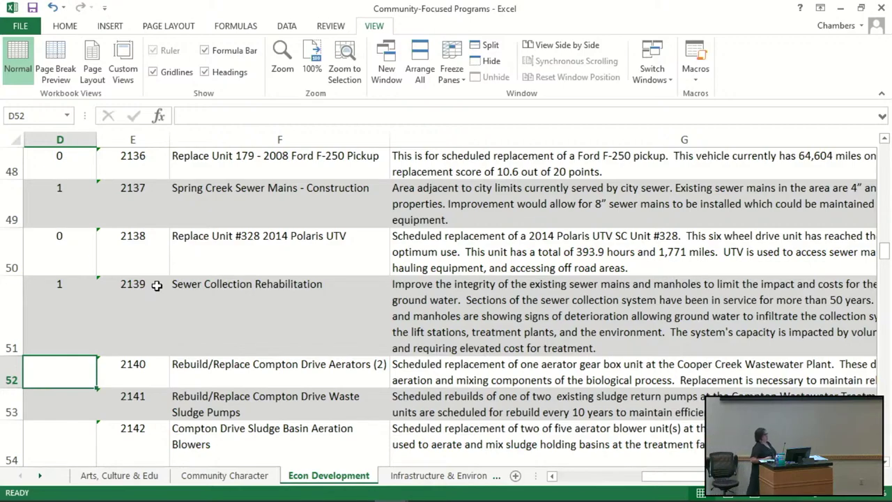
Color program 2140's description text red and replace "Cooper Creek" with "Compton" in it.
key(Right)
key(Right)
key(Right)
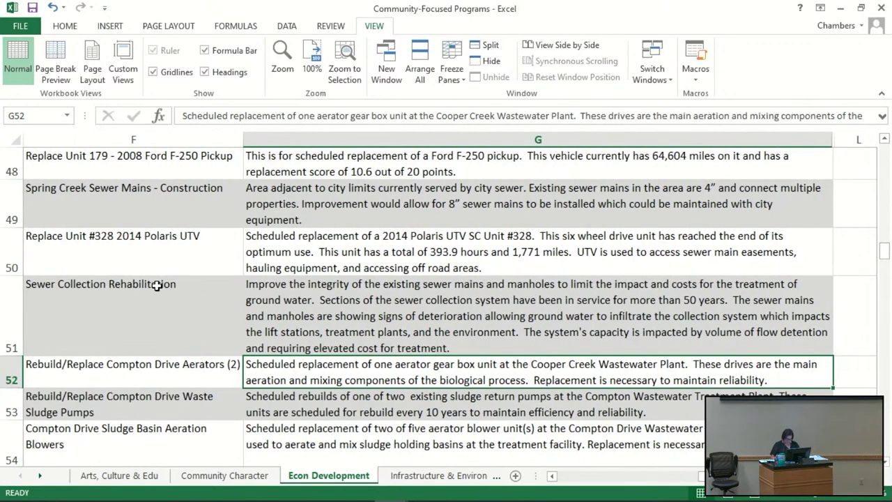
click(70, 26)
click(184, 73)
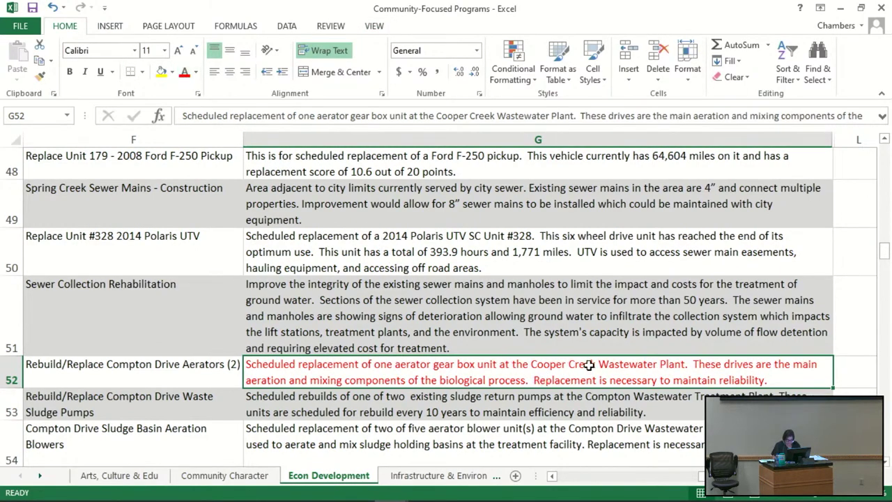
drag(496, 116, 440, 114)
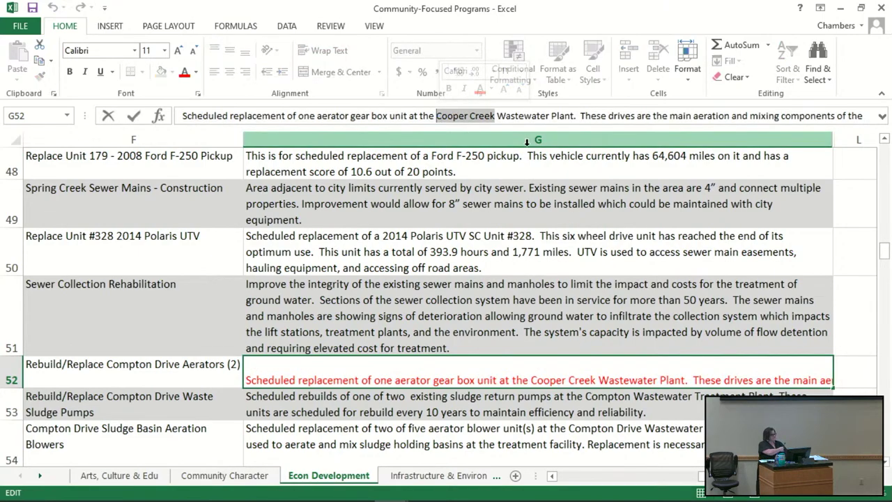
text(Compton)
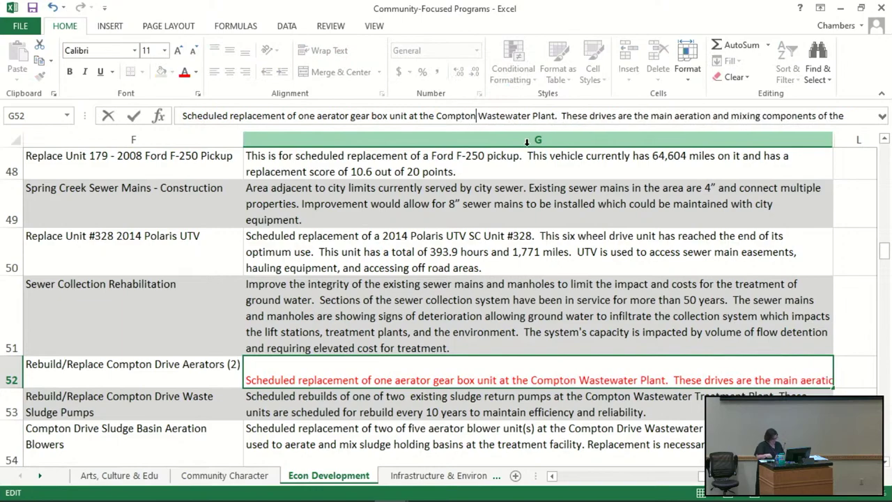
key(Return)
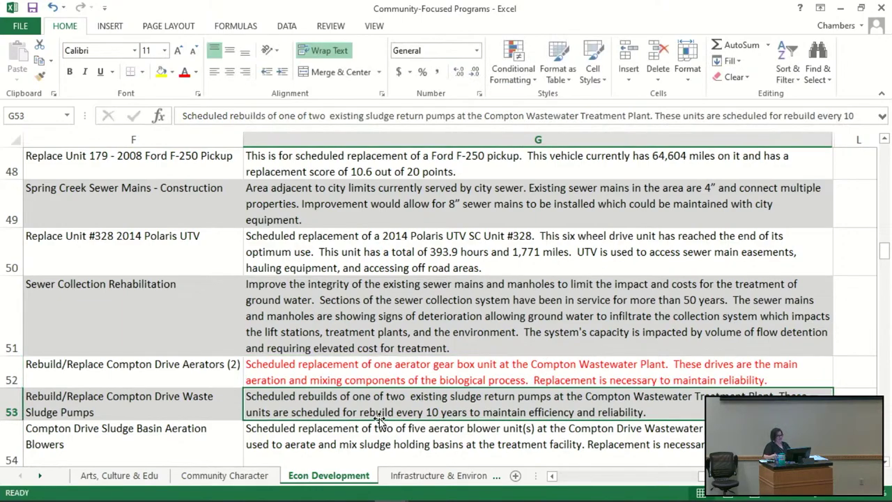
Score program 2140, Rebuild/Replace Compton Drive Aerators (2), as 1.
key(Left)
key(Left)
key(Left)
key(Left)
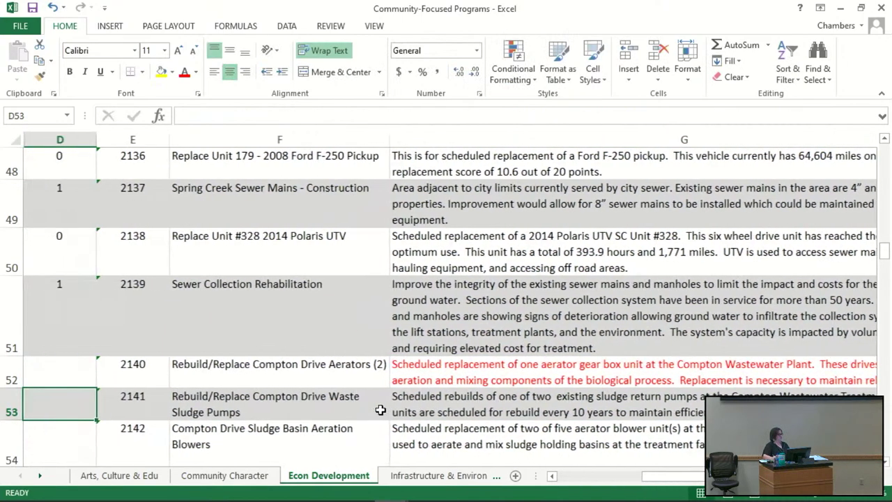
key(Right)
key(Up)
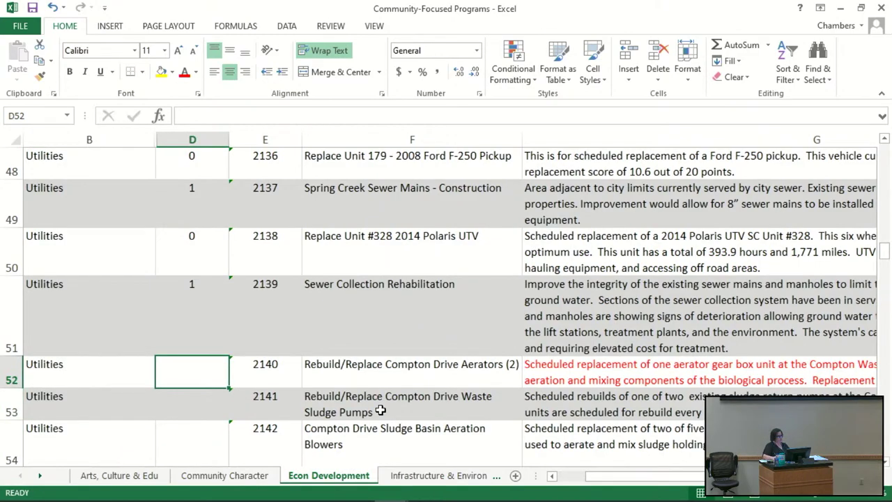
text(1)
key(Return)
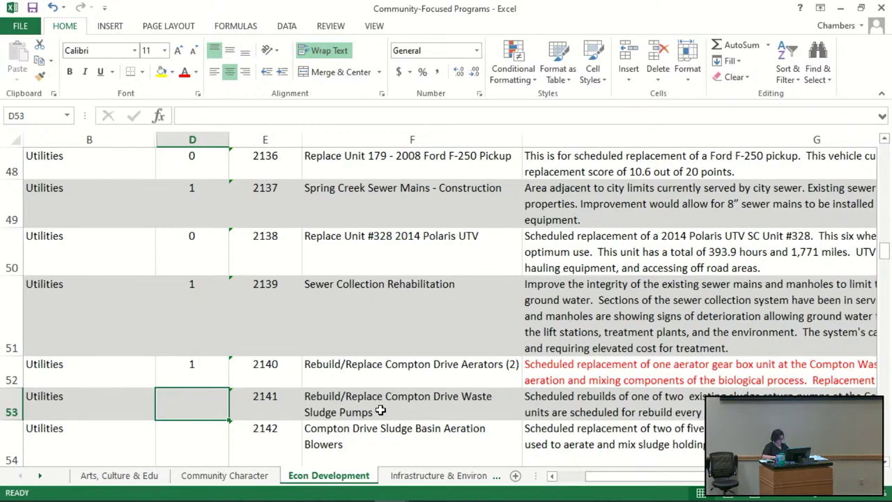
Enter a score of 1 for the sludge pumps, aeration blowers and dump truck replacement programs, 2141 through 2143.
text(1)
key(Return)
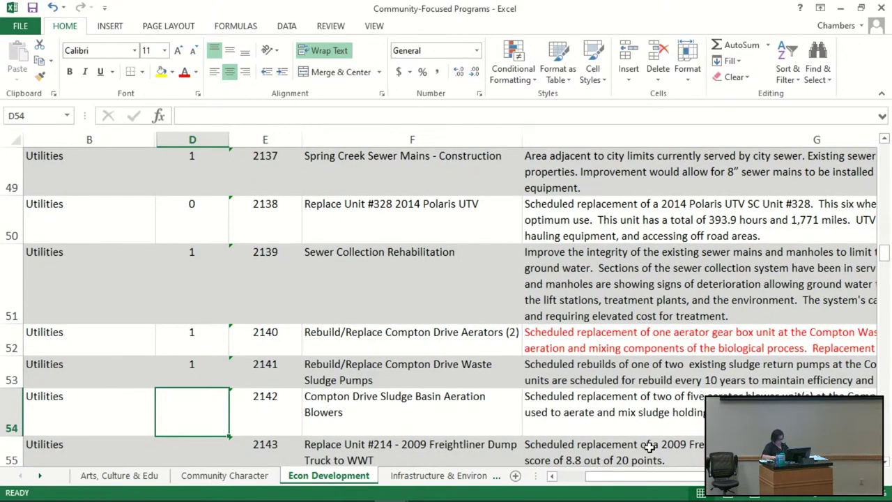
text(1)
key(Return)
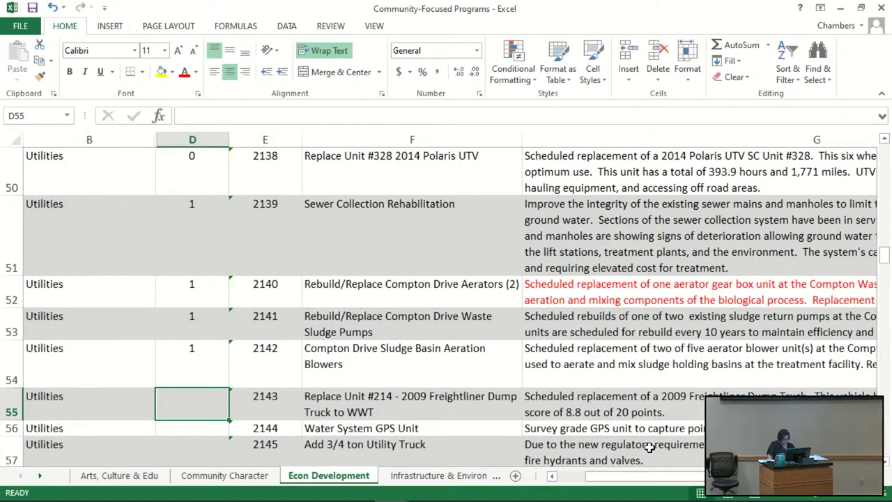
text(1)
key(Return)
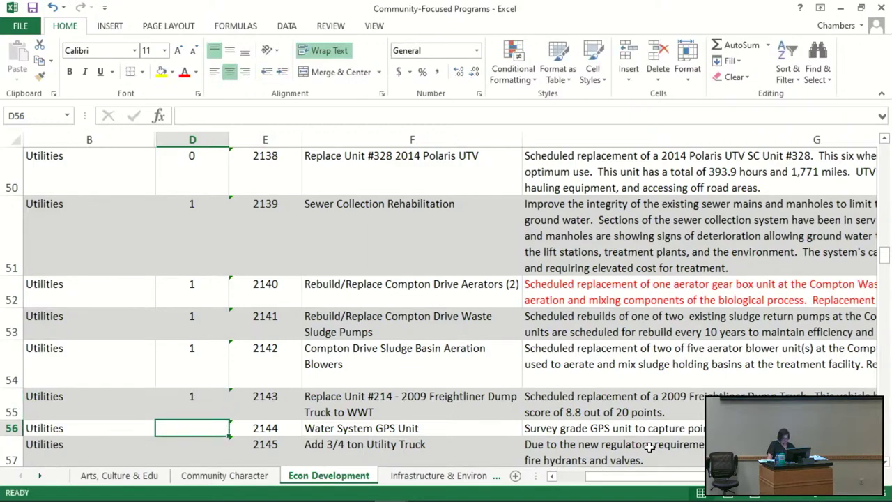
Score program 2144, Water System GPS Unit, as 2 and program 2145, Add 3/4 ton Utility Truck, as 0.
scroll(418, 334, down, 2)
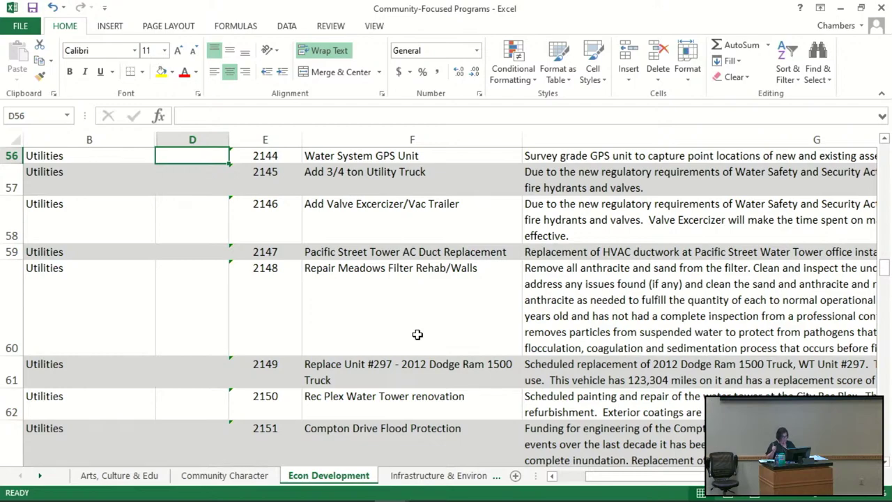
text(2)
key(Return)
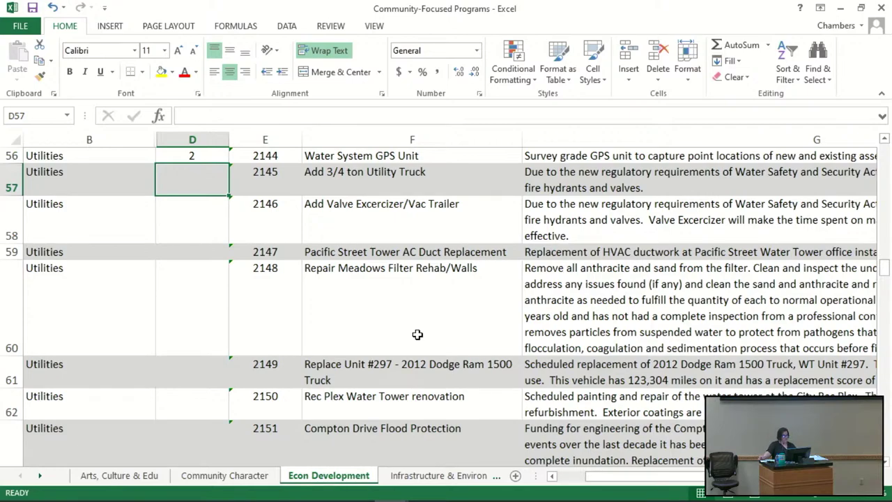
text(0)
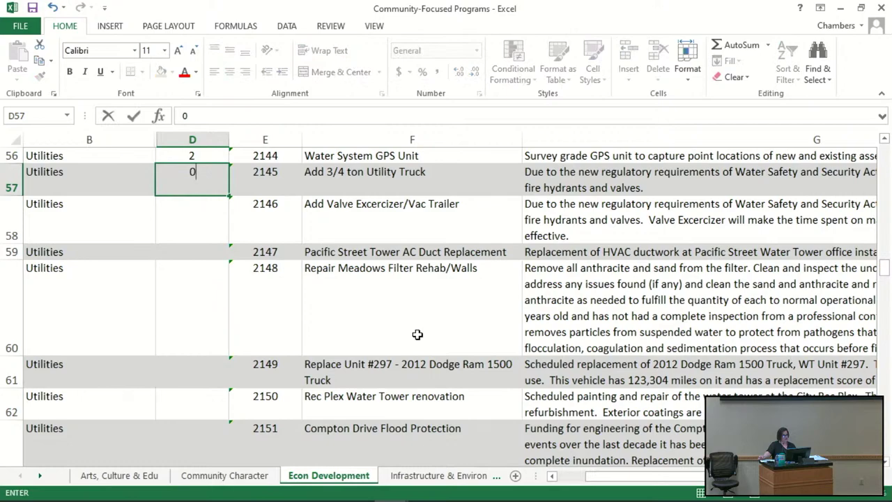
key(Return)
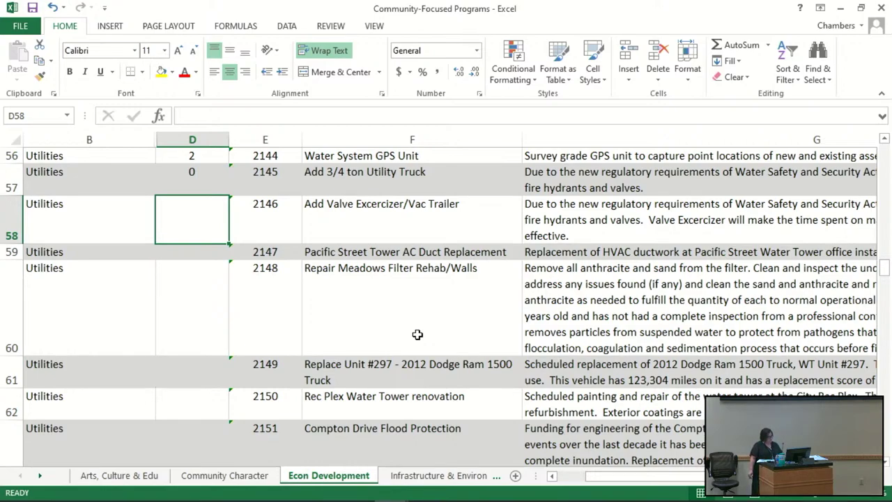
Enter a score of 0 for programs 2146, Valve Excercizer/Vac Trailer, 2147, Pacific Street Tower AC Duct Replacement, and 2148, Repair Meadows Filter Rehab/Walls.
text(0)
key(Return)
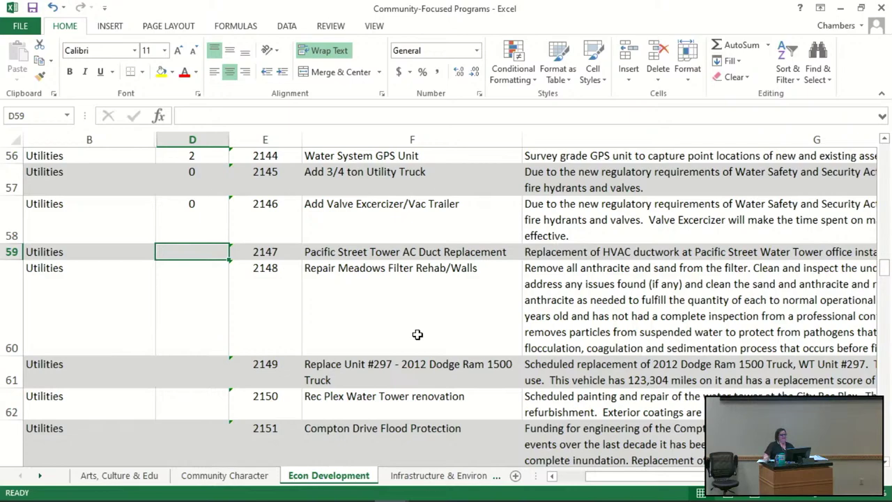
text(0)
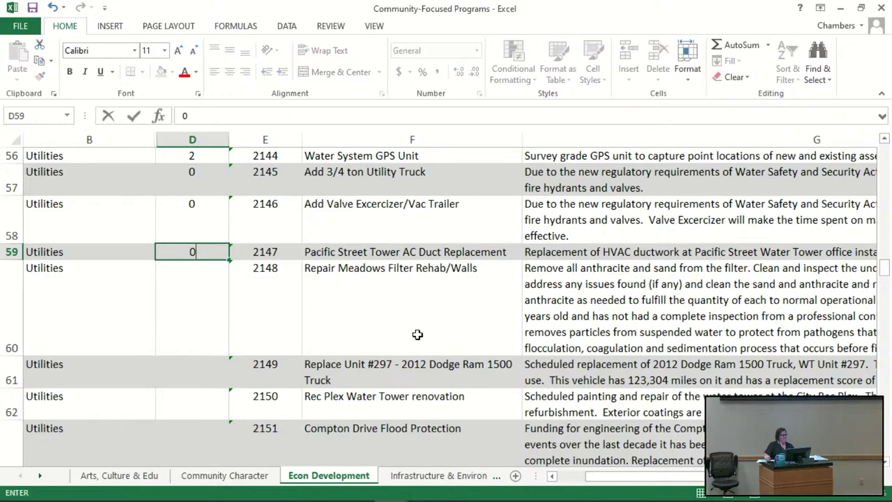
key(Return)
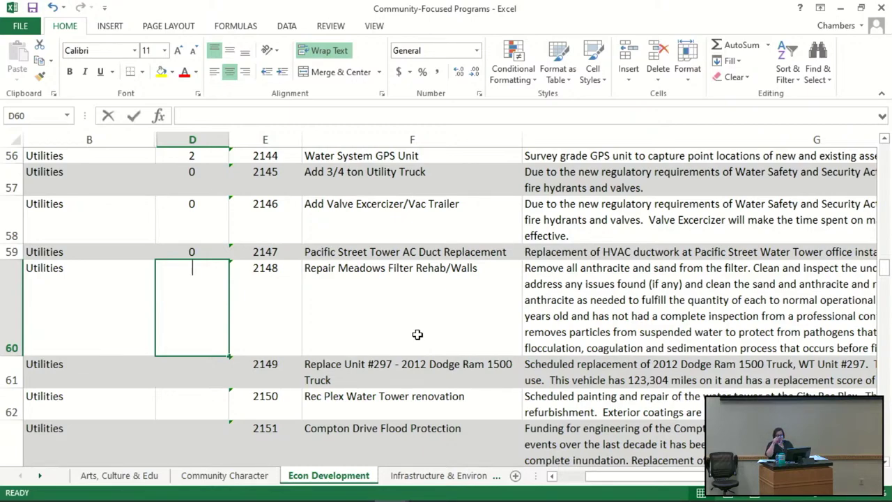
text(0)
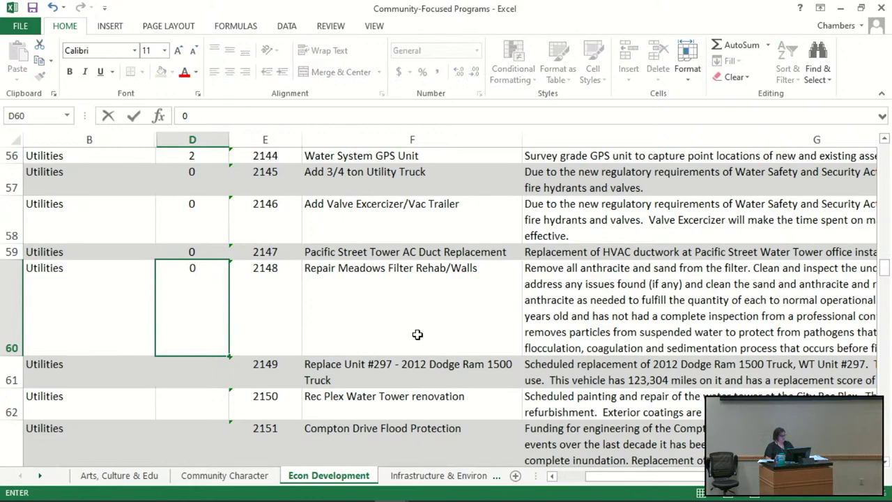
key(Return)
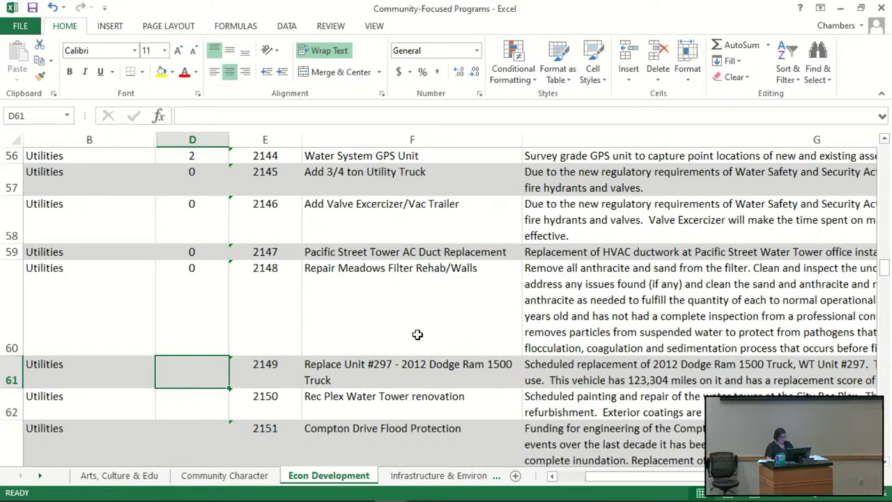
Score program 2149, Replace Unit #297 Dodge Ram 1500 Truck, as 0 and program 2150, Rec Plex Water Tower renovation, as 2.
text(0)
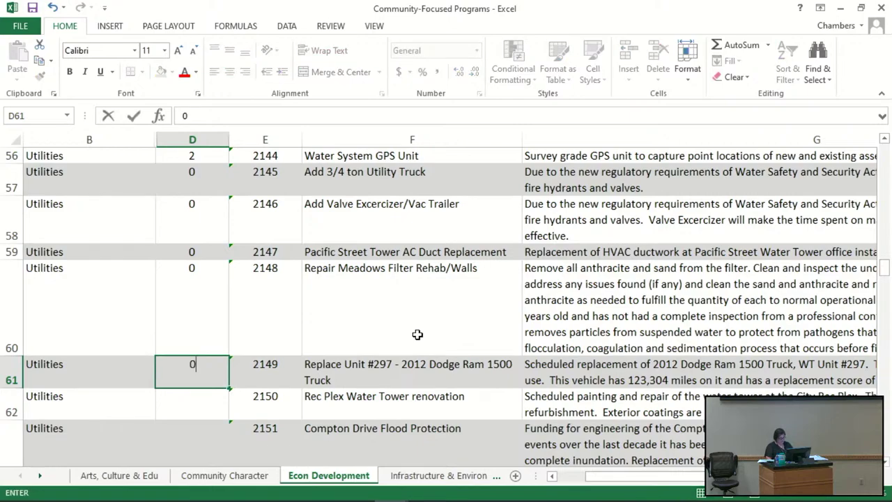
key(Return)
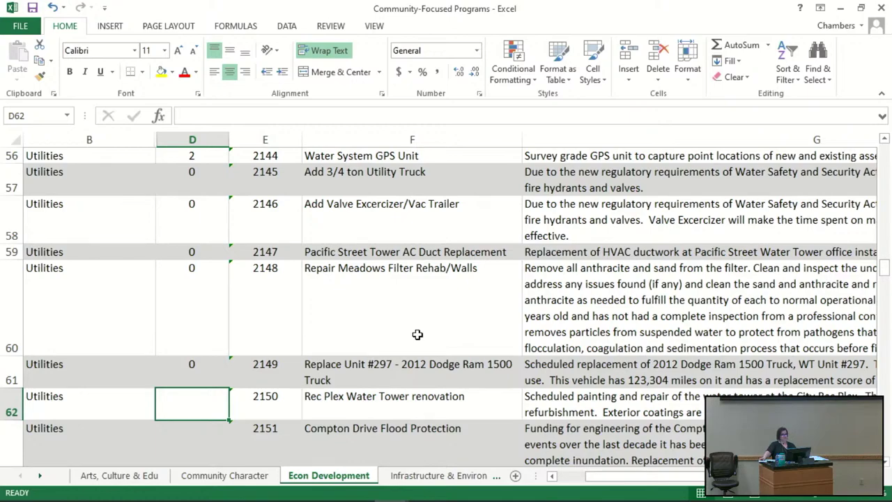
text(2)
key(Return)
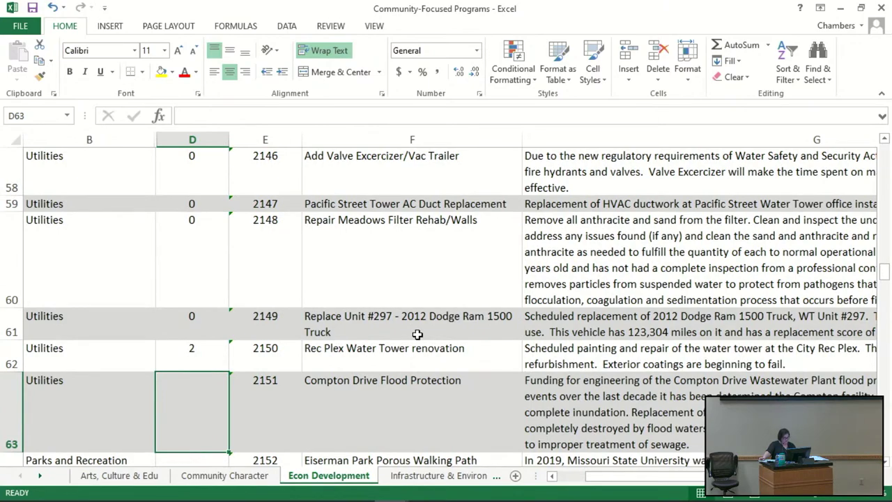
Review the full description of program 2151, Compton Drive Flood Protection, and score it as 4.
key(Right)
key(Right)
key(Right)
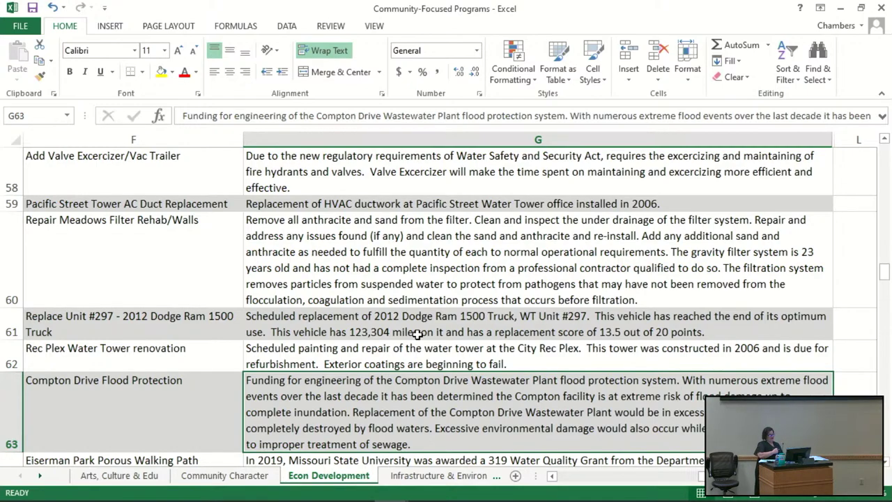
key(Left)
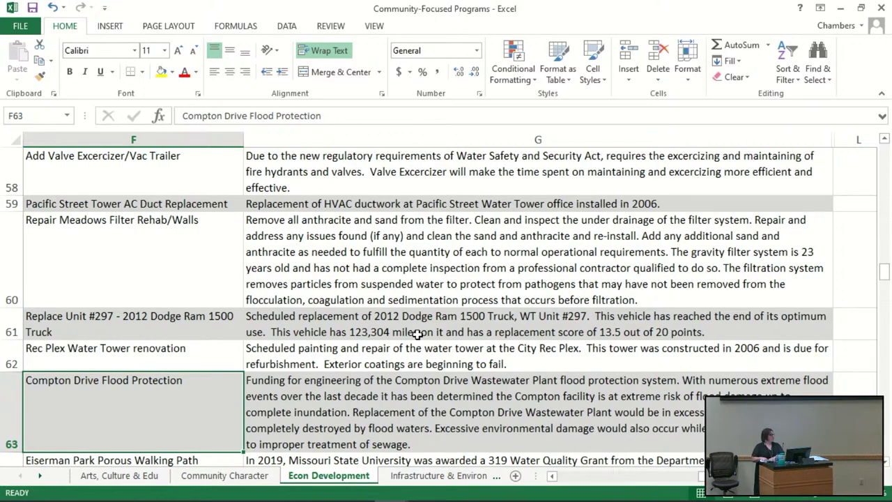
key(Left)
key(Left)
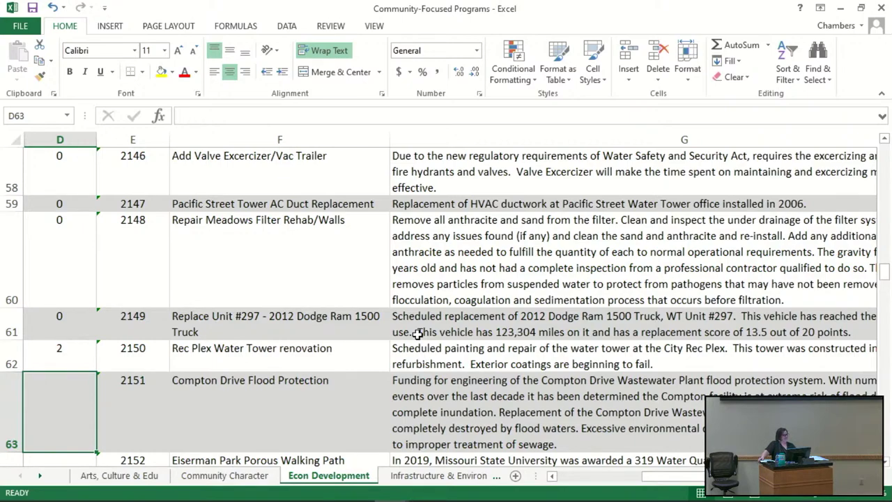
text(4)
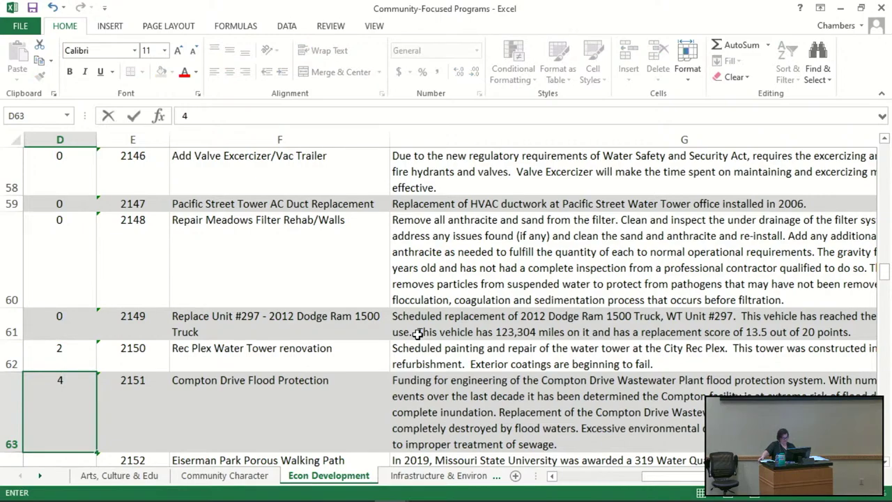
key(Return)
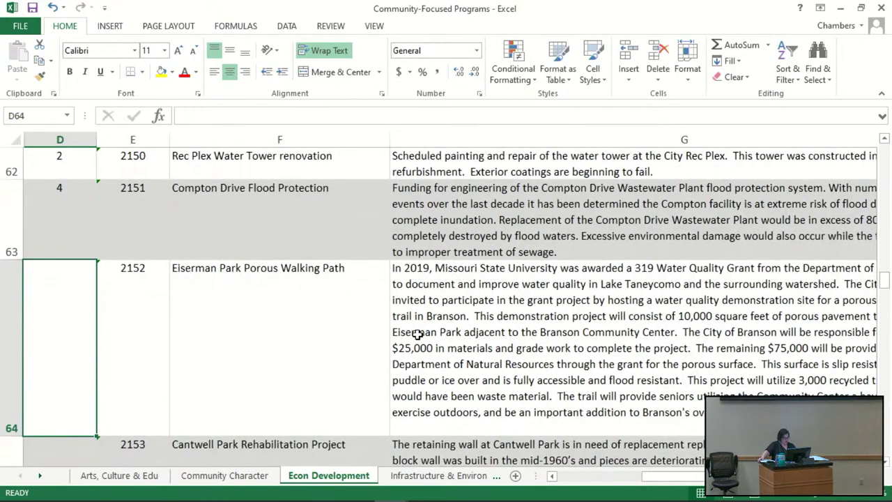
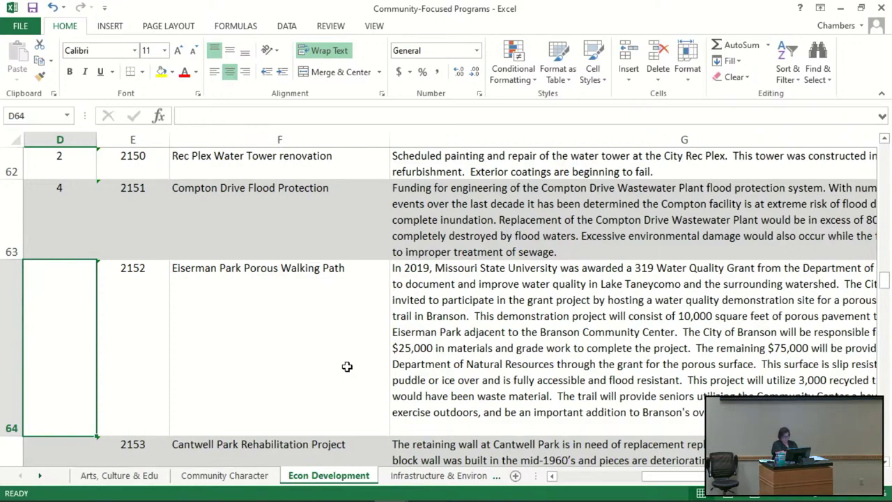
Enter a score of 2 for programs 2152, Eiserman Park Porous Walking Path, and 2153, Cantwell Park Rehabilitation Project.
text(2)
key(Return)
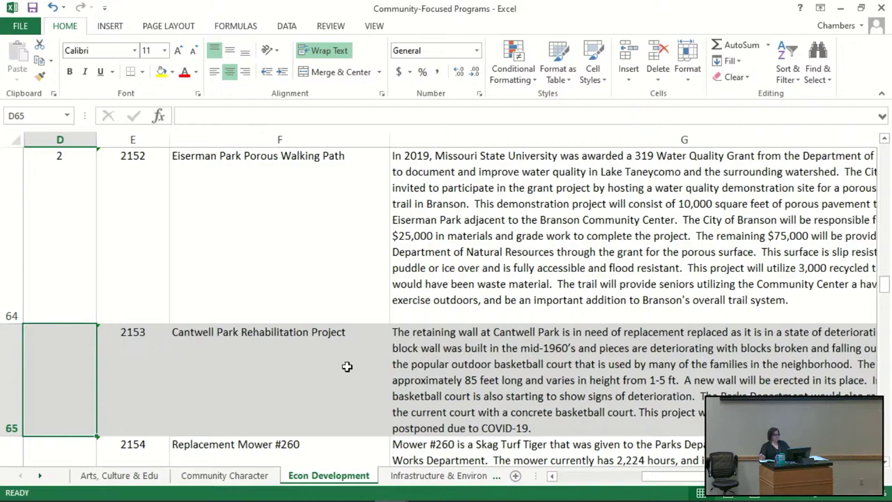
text(2)
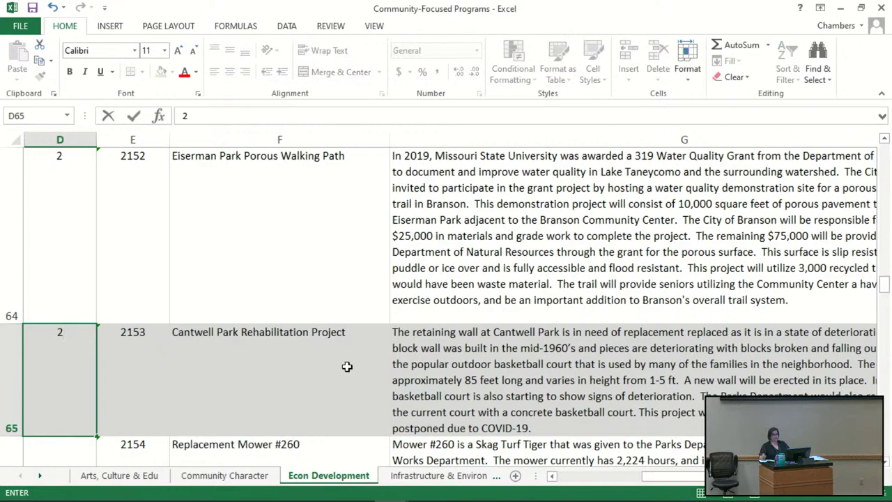
key(Return)
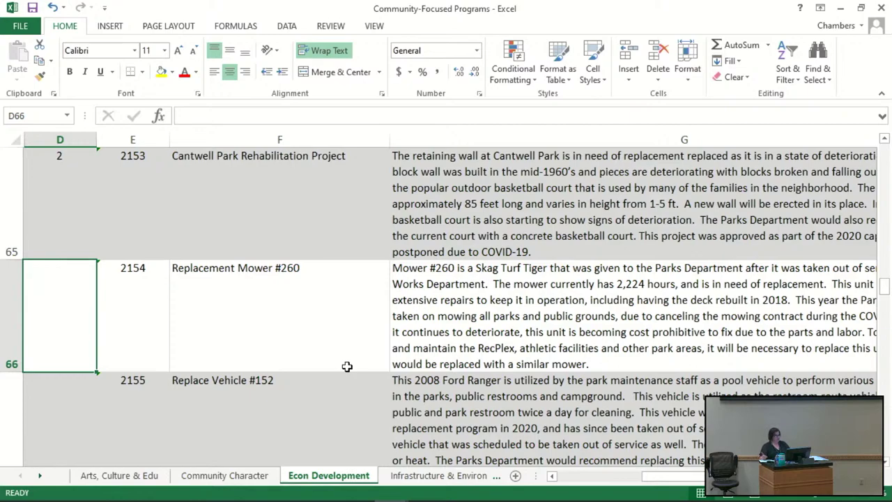
Score program 2154, Replacement Mower #260, as 0 and program 2155, Replace Vehicle #152, as 1.
text(0)
key(Return)
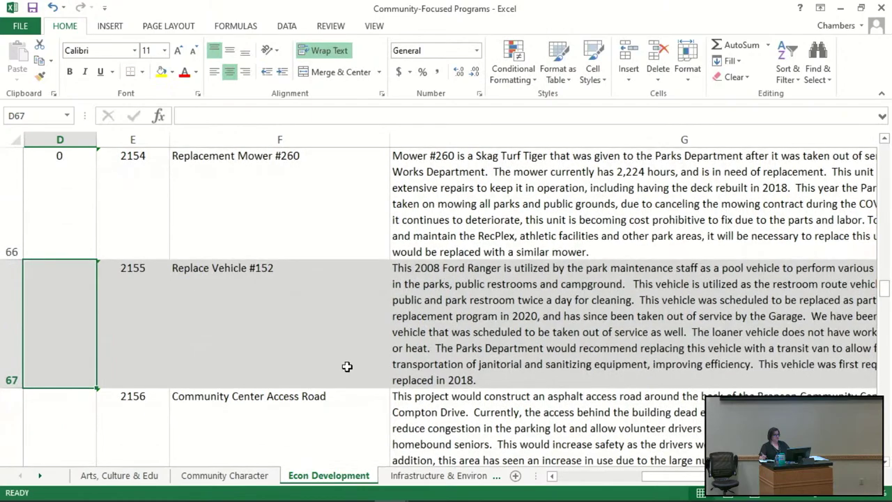
key(Up)
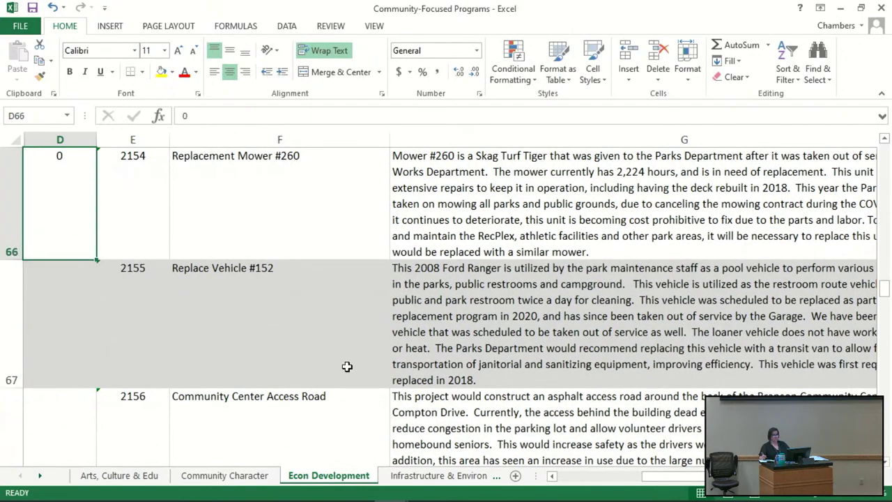
key(Down)
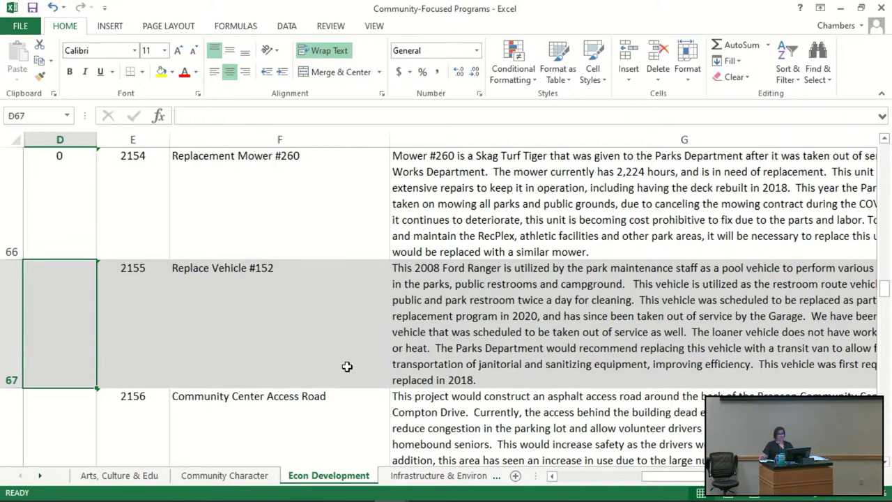
text(1)
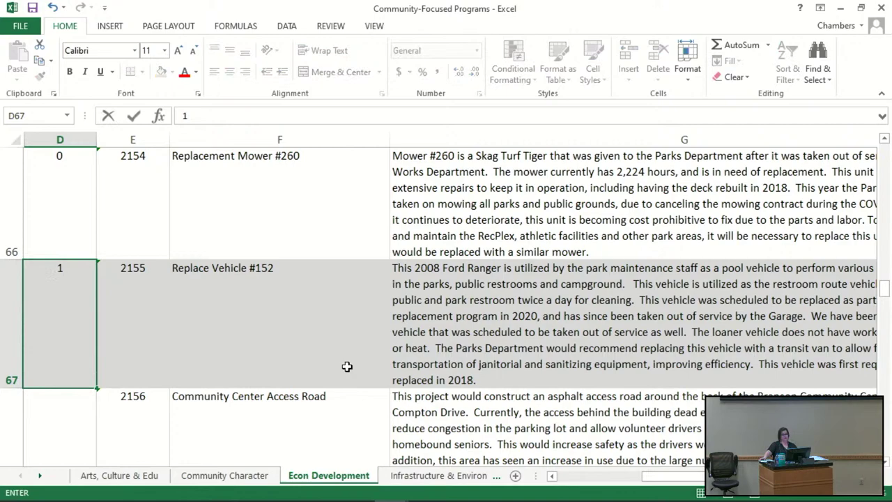
key(Return)
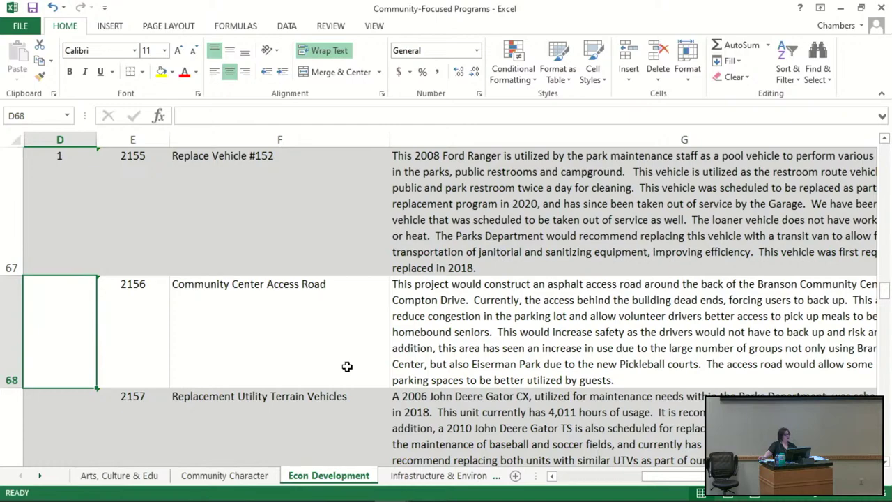
Score program 2156, Community Center Access Road, as 0, and the utility terrain vehicles and hydraulic dump trailer programs, 2157 and 2158, as 1.
text(0)
key(Return)
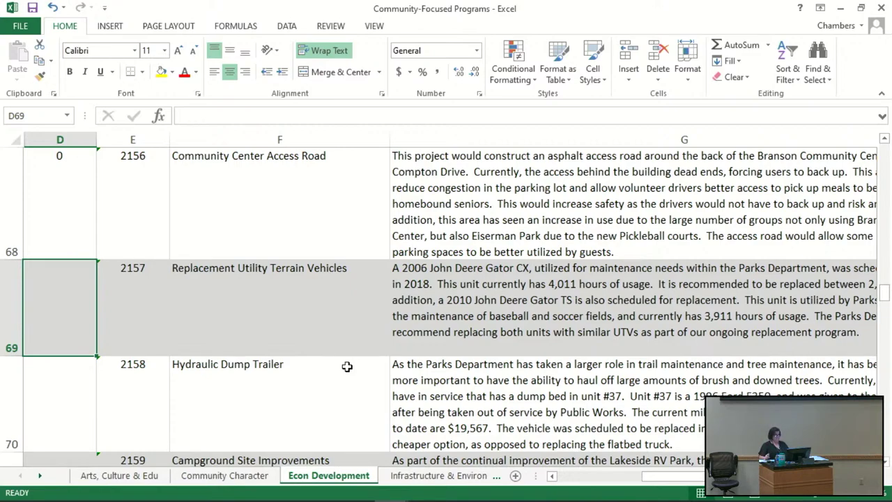
text(1)
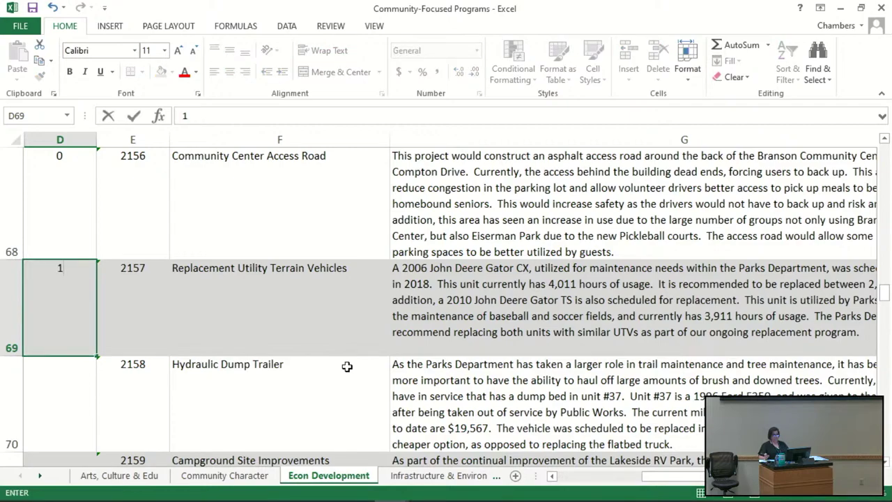
key(Return)
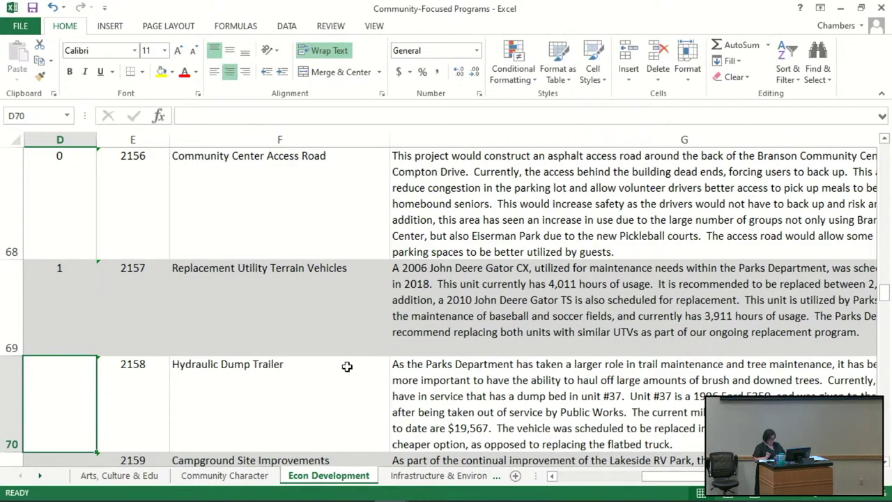
text(1)
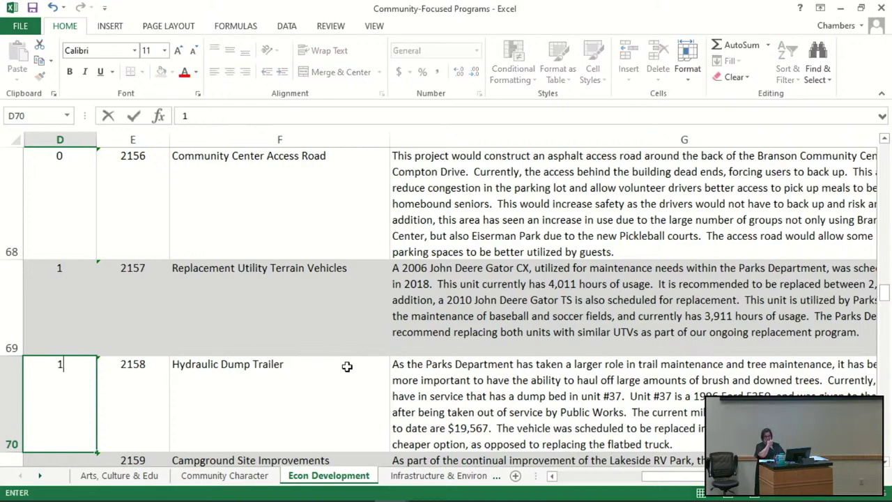
key(Return)
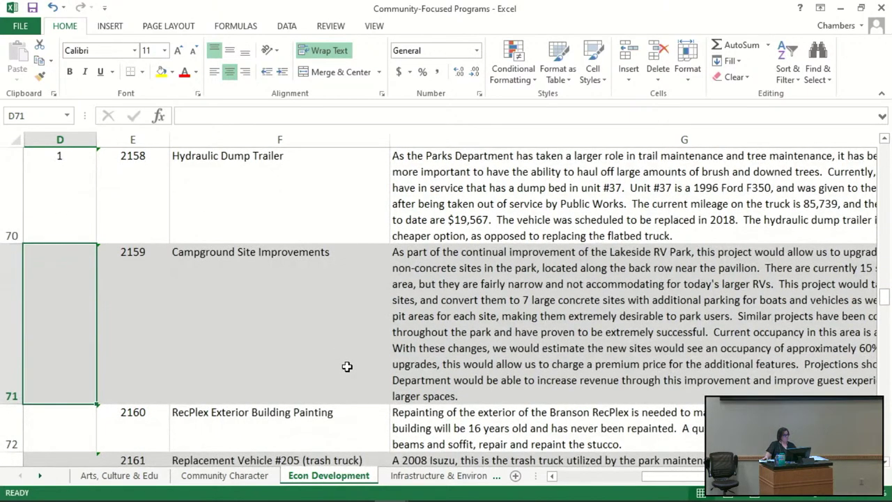
Score program 2159, Campground Site Improvements, as 3.
key(Up)
key(Down)
text(1)
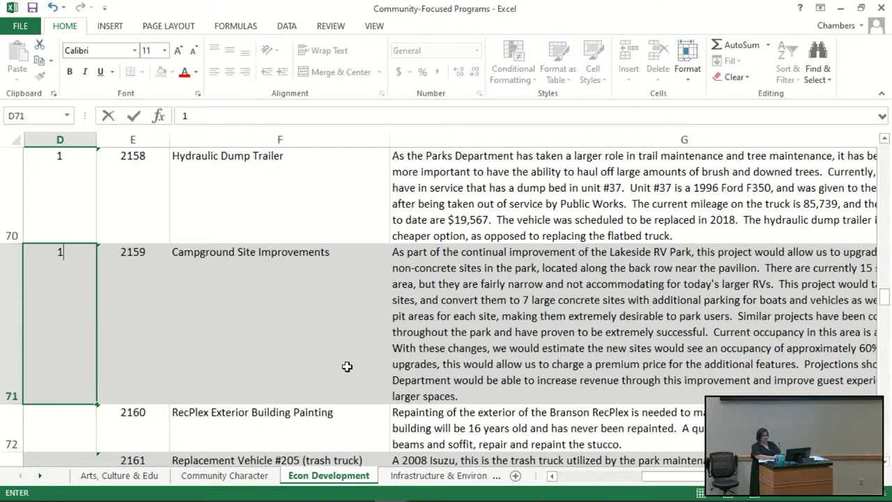
key(BackSpace)
text(2)
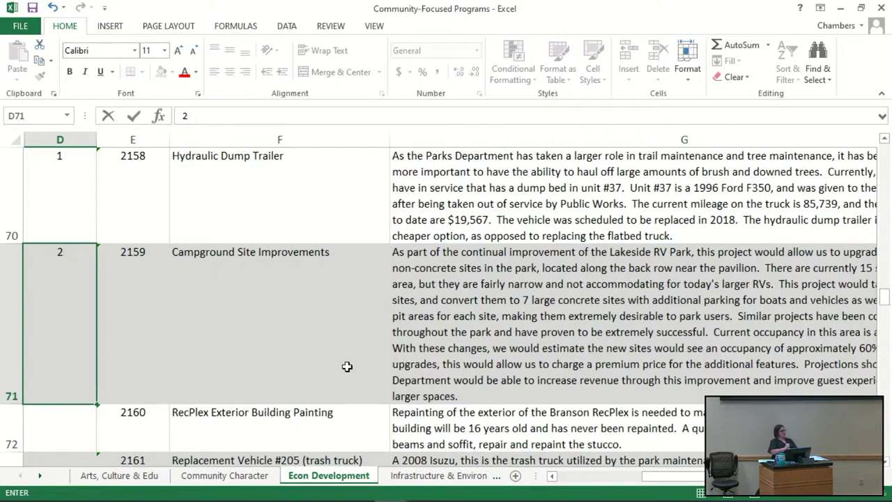
key(BackSpace)
text(3)
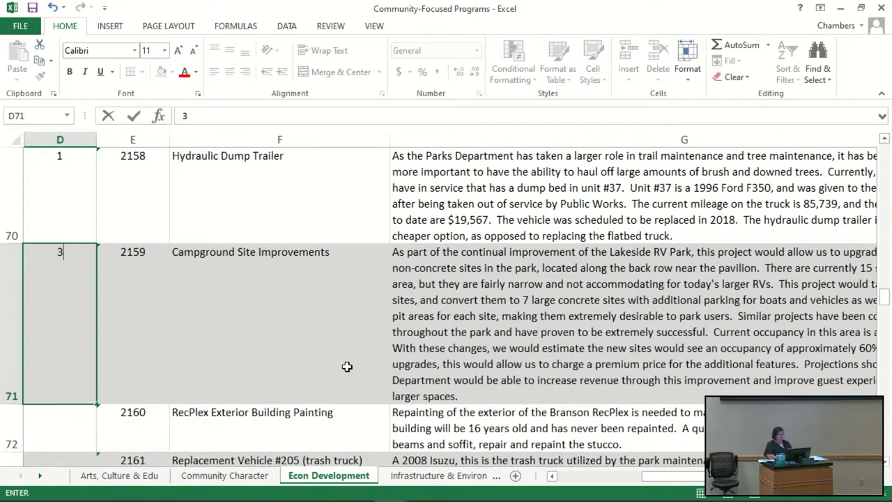
key(Return)
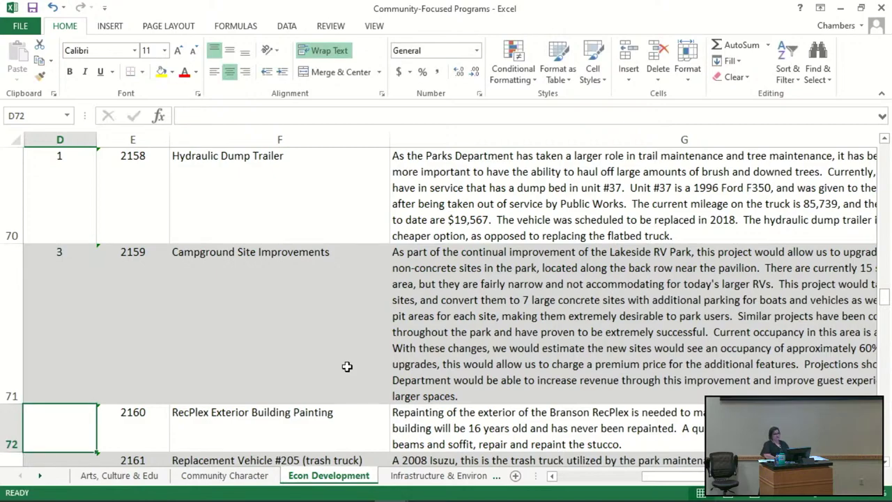
Score program 2160, RecPlex Exterior Building Painting, as 1.
key(Up)
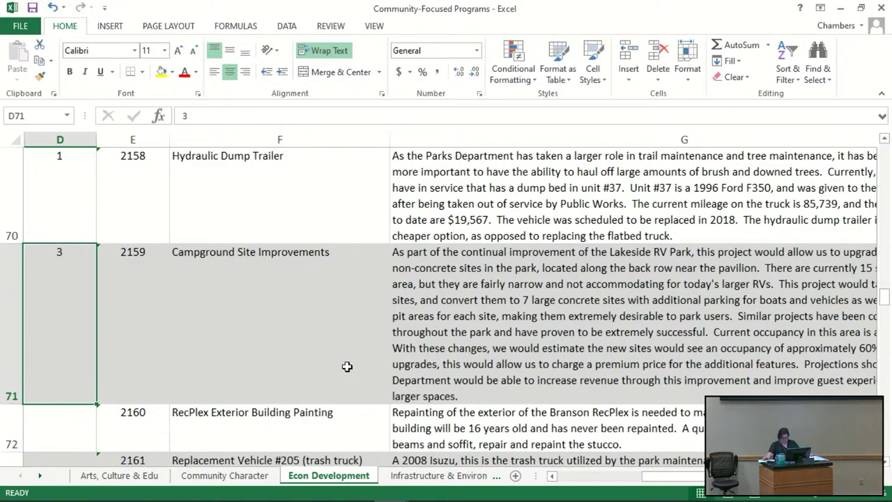
key(Down)
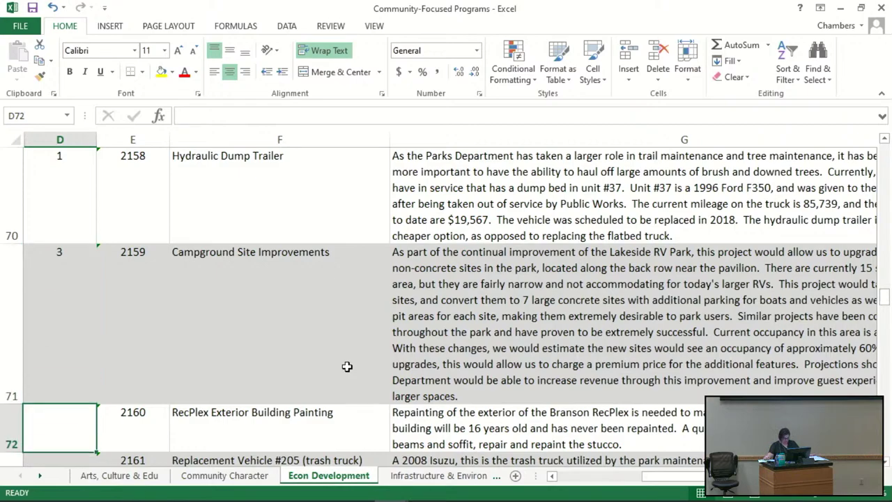
key(Down)
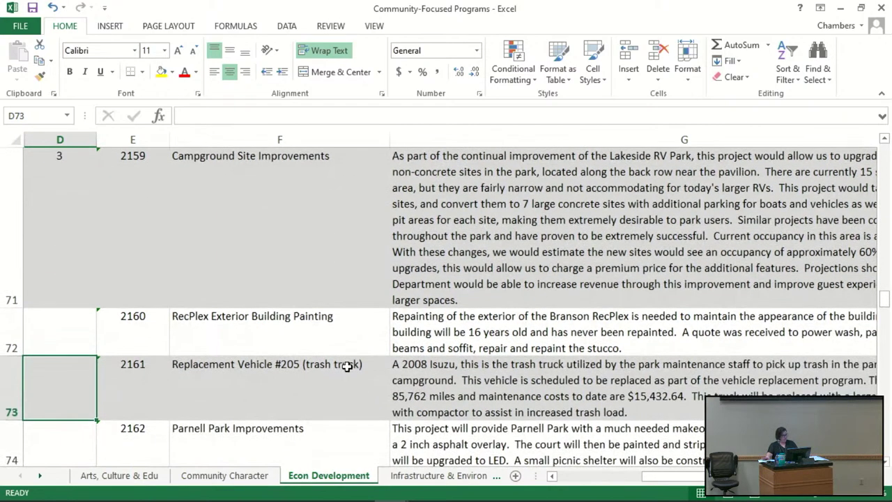
key(Up)
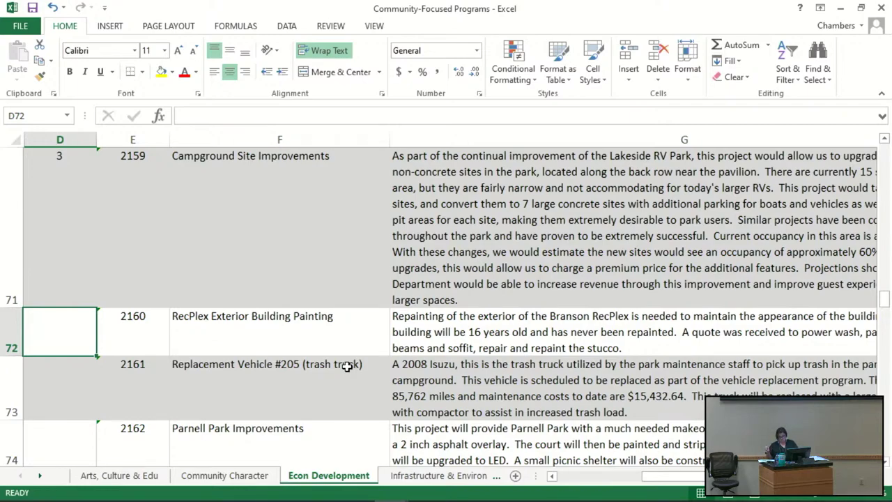
text(1)
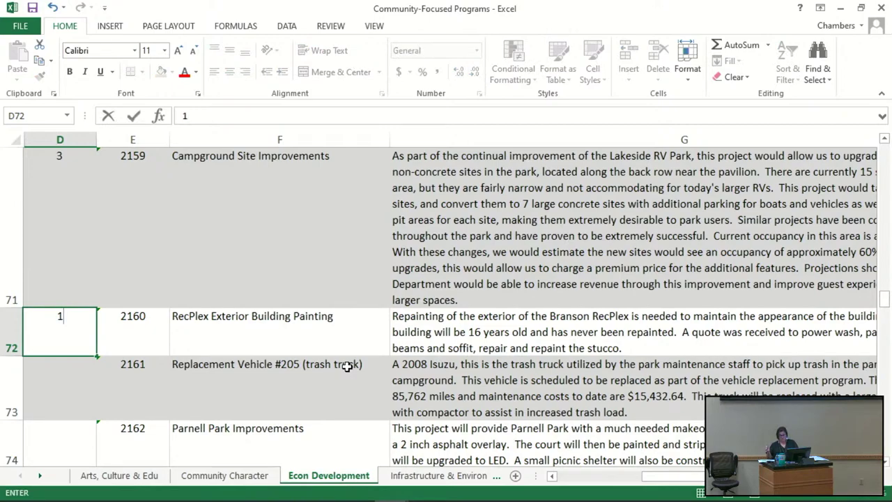
key(Return)
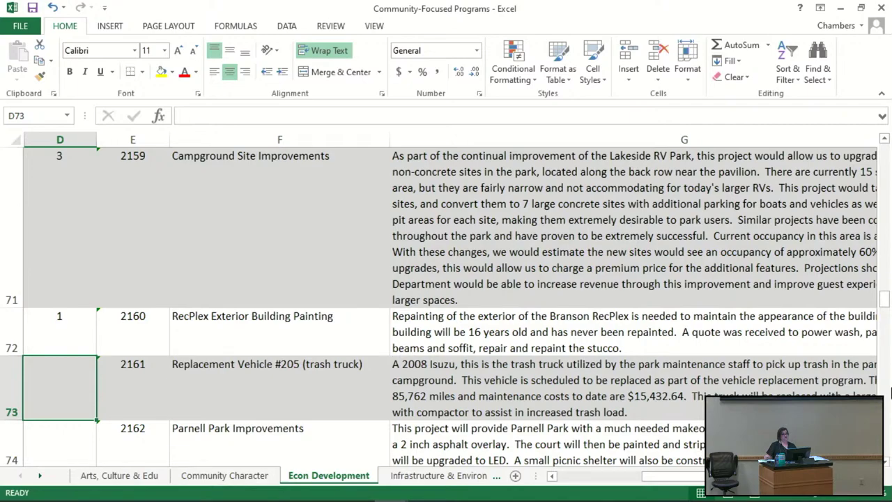
Score the trash truck replacement and Parnell Park Improvements programs, 2161 and 2162, as 1, and program 2163, Command Staff Vehicle Replacement, as 0.
text(1)
key(Return)
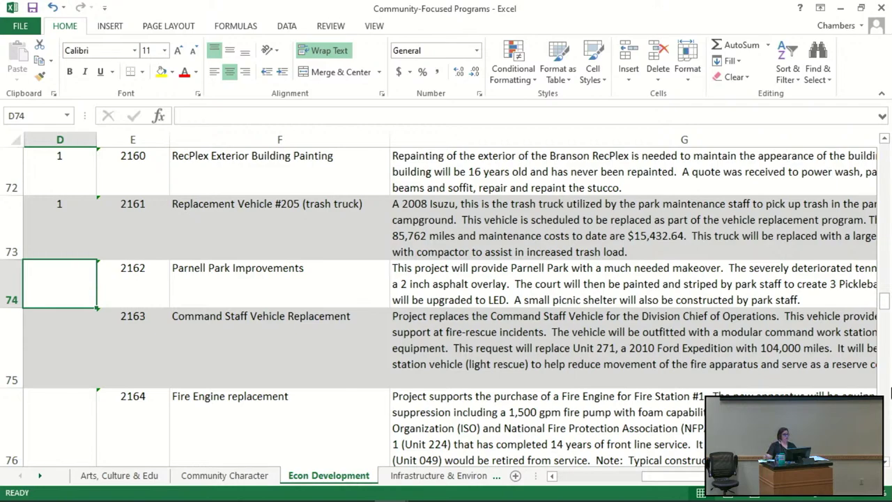
text(1)
key(Return)
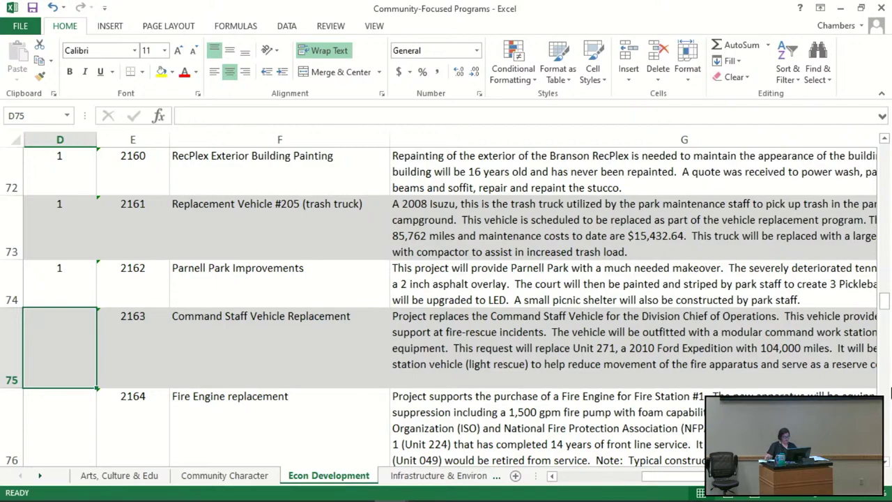
text(0)
key(Return)
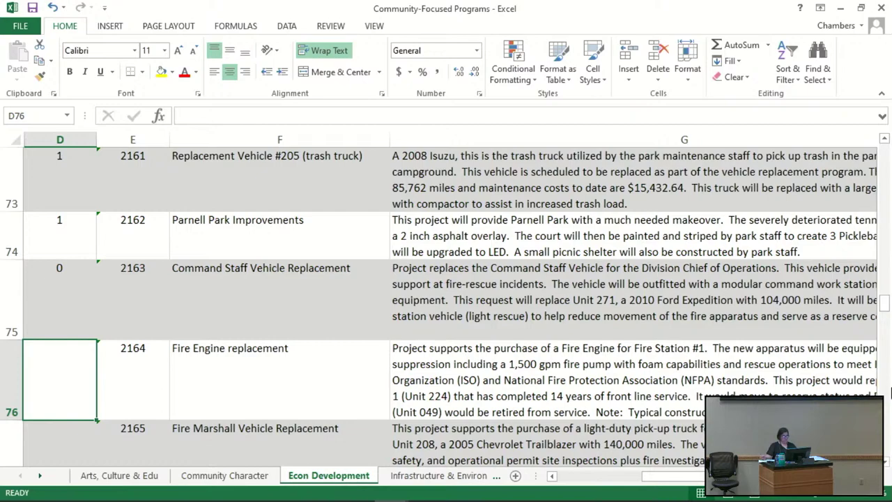
Review the description of program 2164, Fire Engine replacement, and score it as 2.
key(Right)
key(Right)
key(Right)
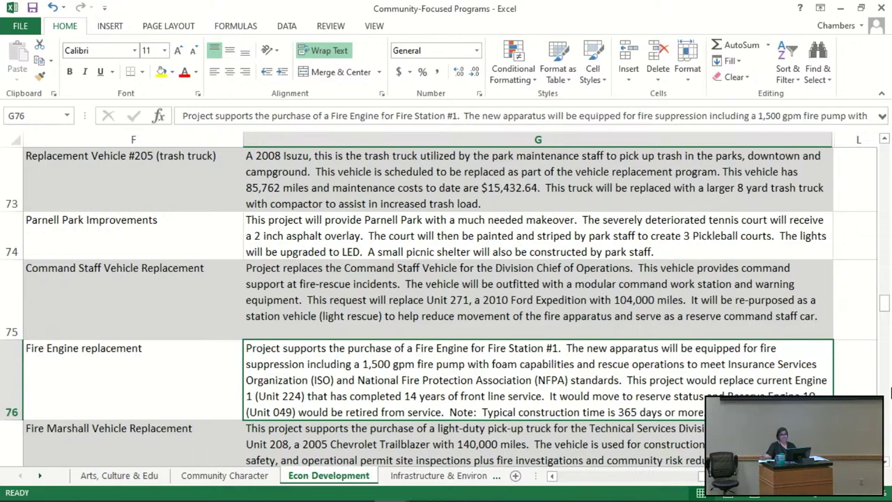
key(Left)
key(Left)
key(Left)
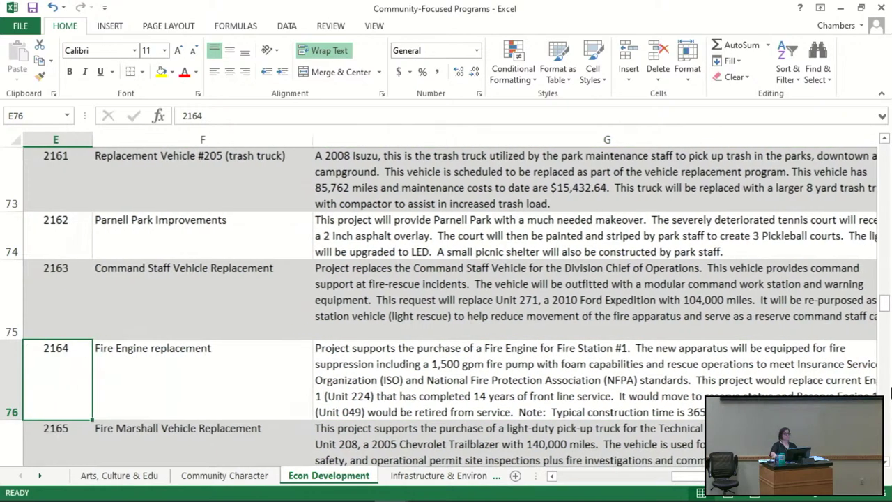
text(2)
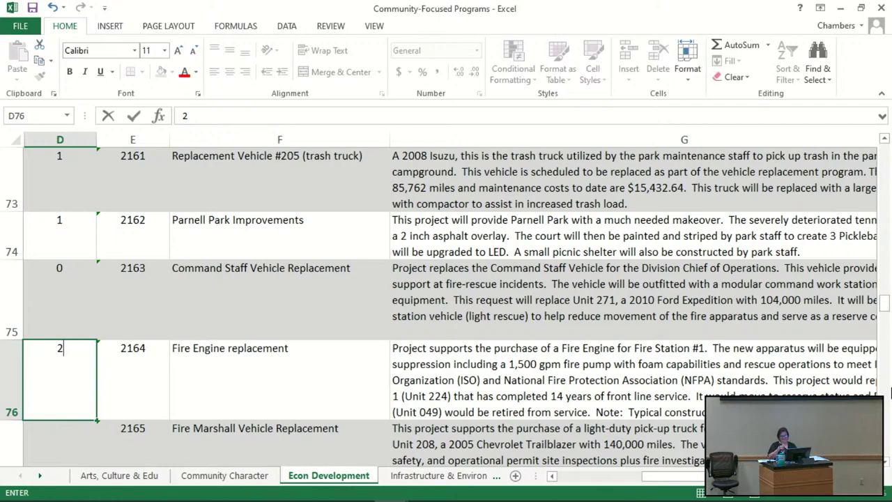
key(Return)
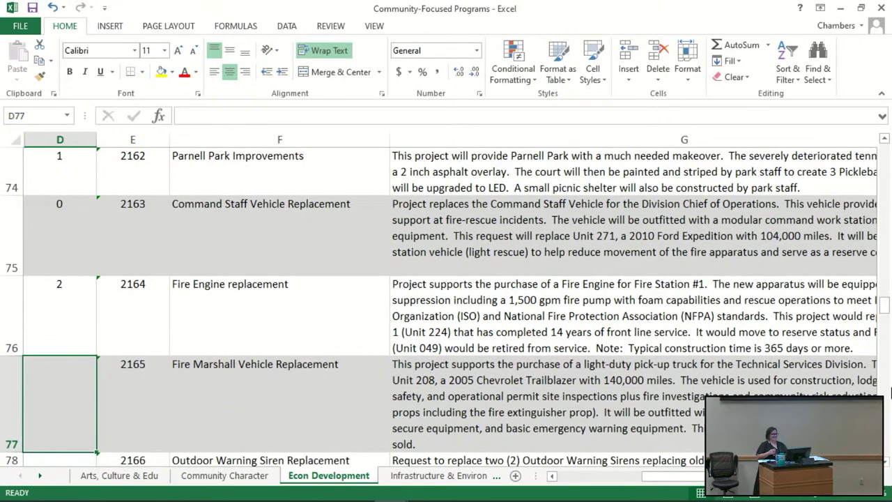
Score program 2165, Fire Marshall Vehicle Replacement, as 0 and program 2166, Outdoor Warning Siren Replacement, as 2.
key(Down)
key(Down)
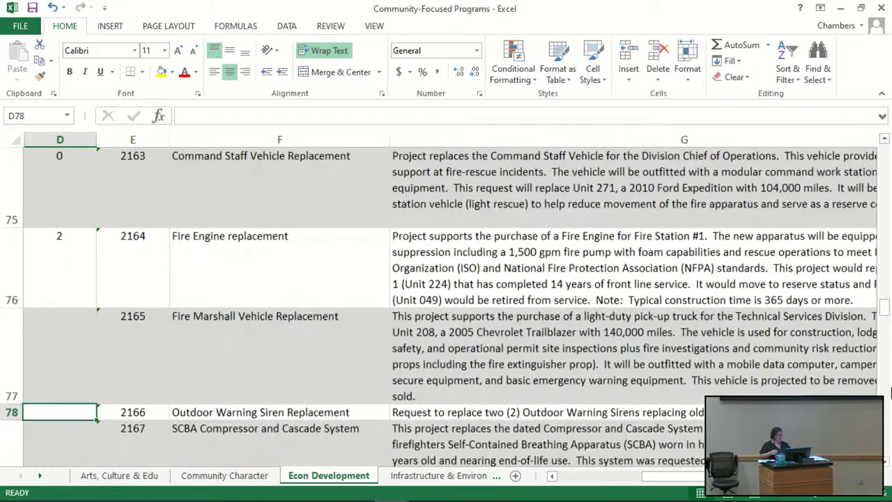
key(Up)
key(Up)
key(Up)
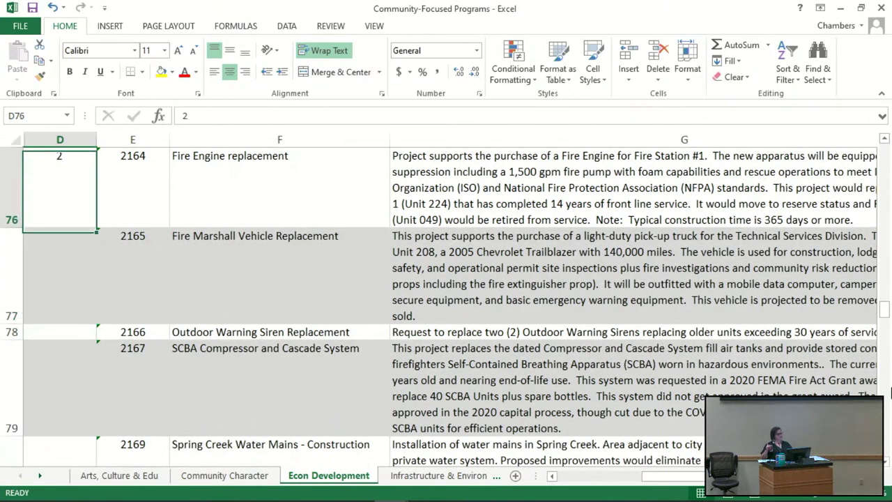
key(Down)
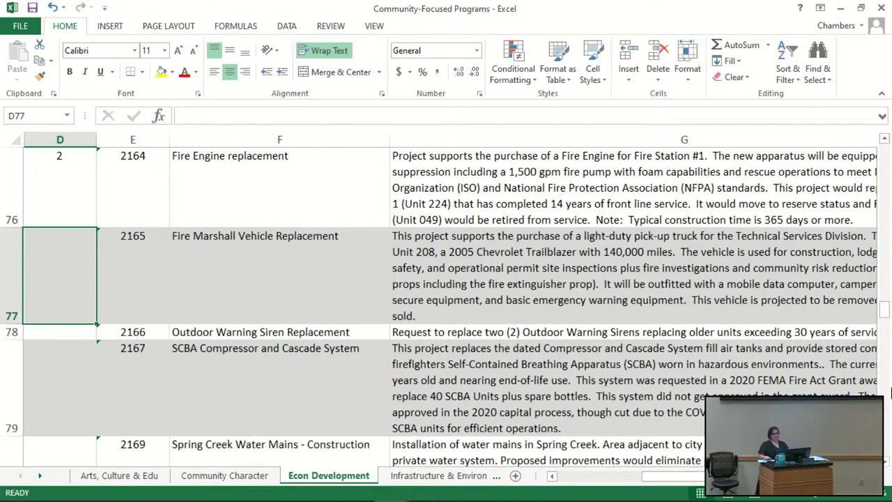
text(0)
key(Return)
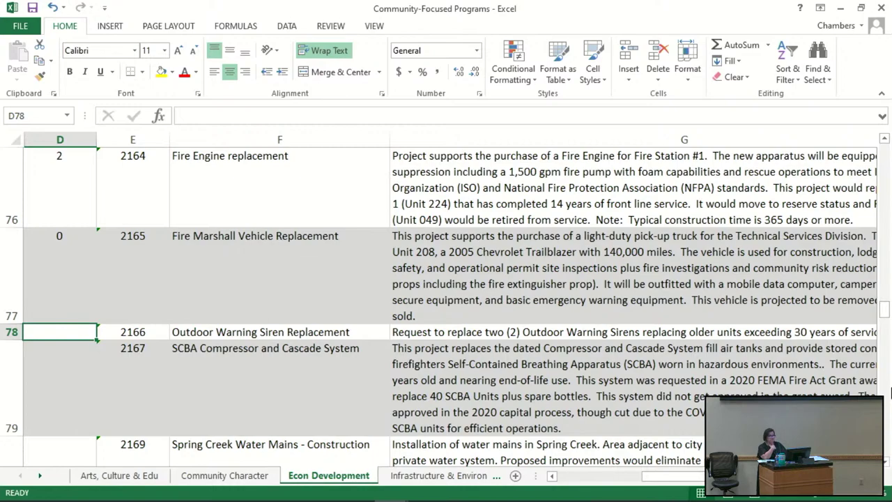
text(2)
key(Return)
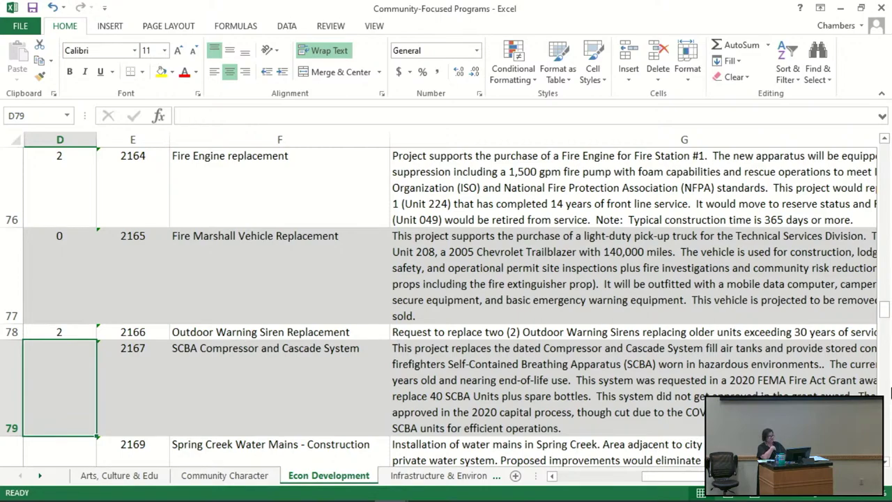
Score program 2167, SCBA Compressor and Cascade System, as 0 and program 2169, Spring Creek Water Mains - Construction, as 2.
scroll(890, 394, down, 2)
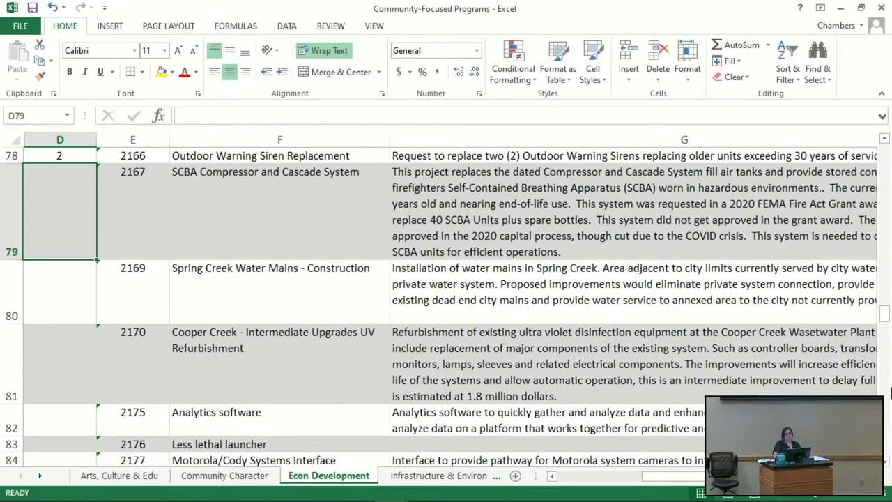
text(0)
key(Return)
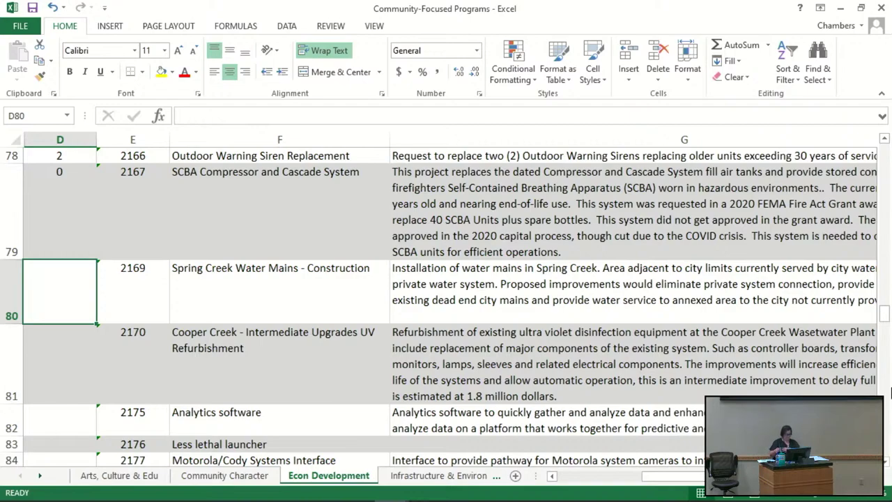
text(2)
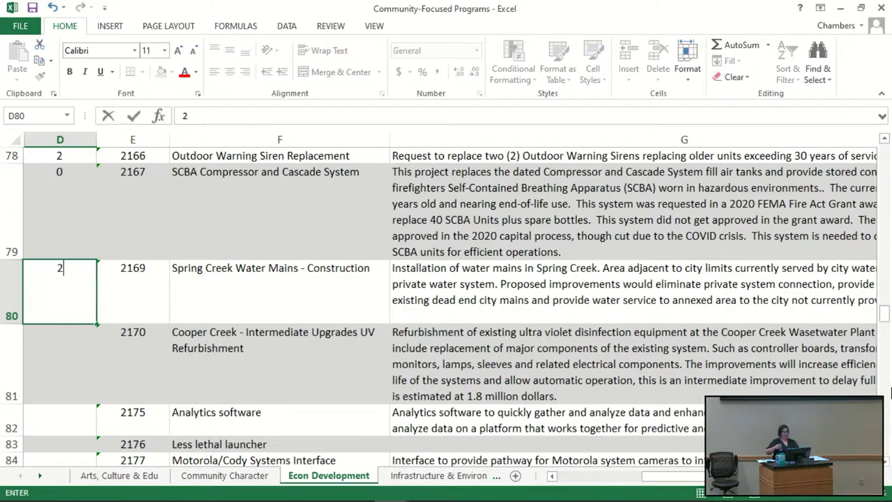
key(Return)
key(Up)
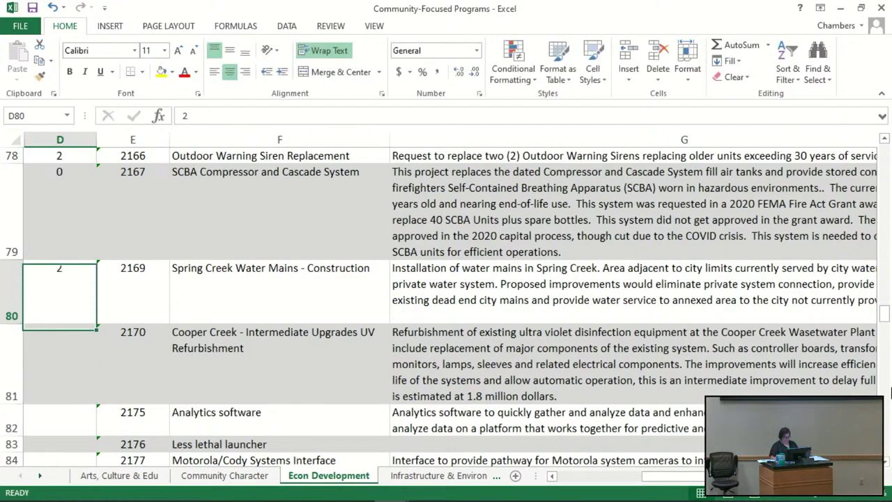
Review the description of program 2170, Cooper Creek - Intermediate Upgrades UV Refurbishment, and score it as 2.
key(Down)
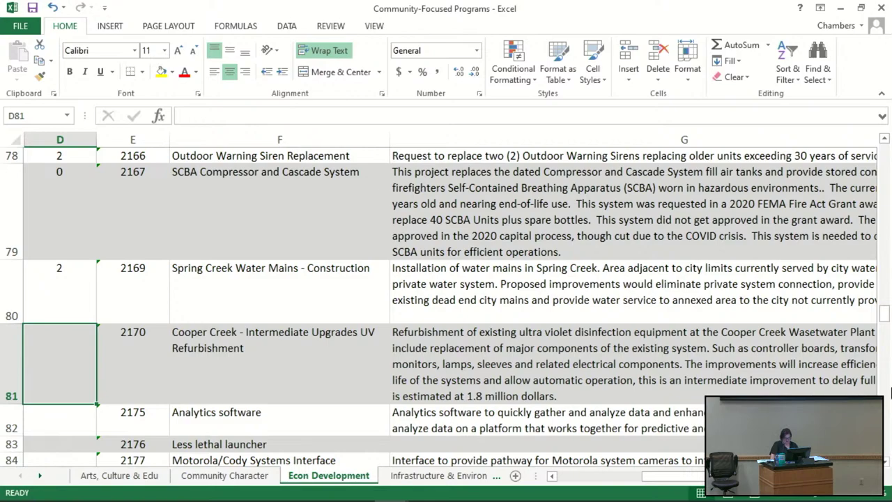
key(Right)
key(Right)
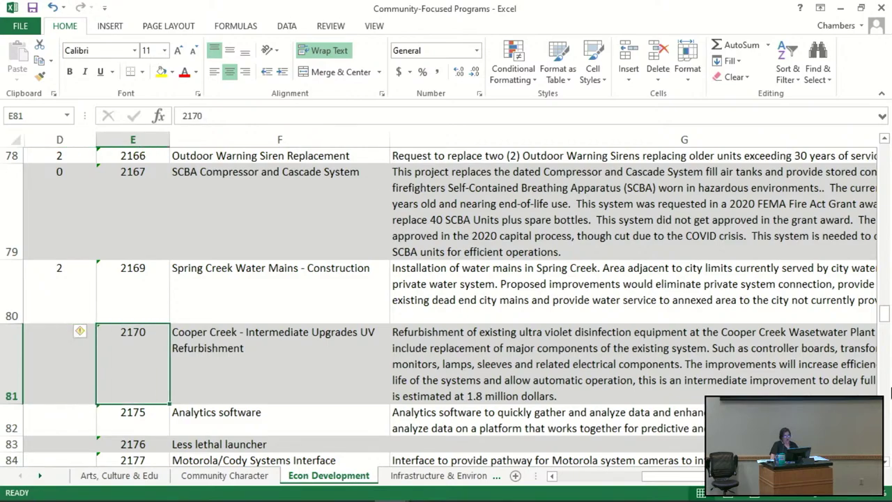
key(Right)
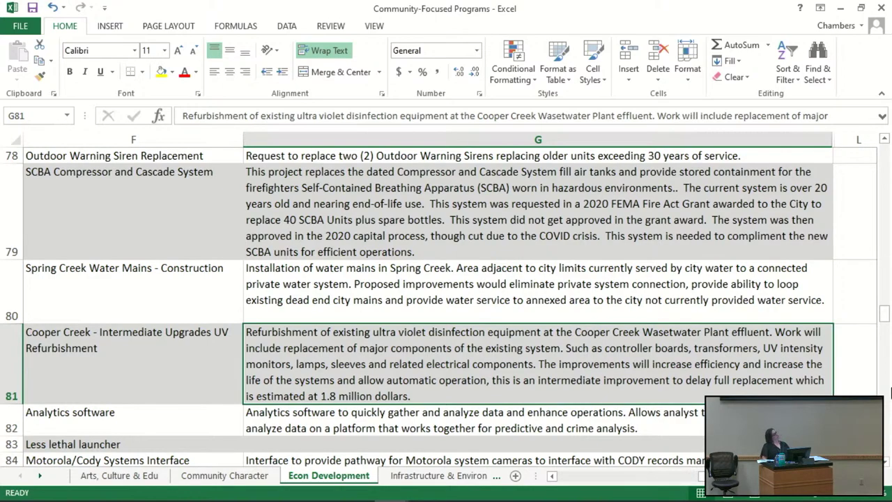
key(Left)
key(Left)
key(Left)
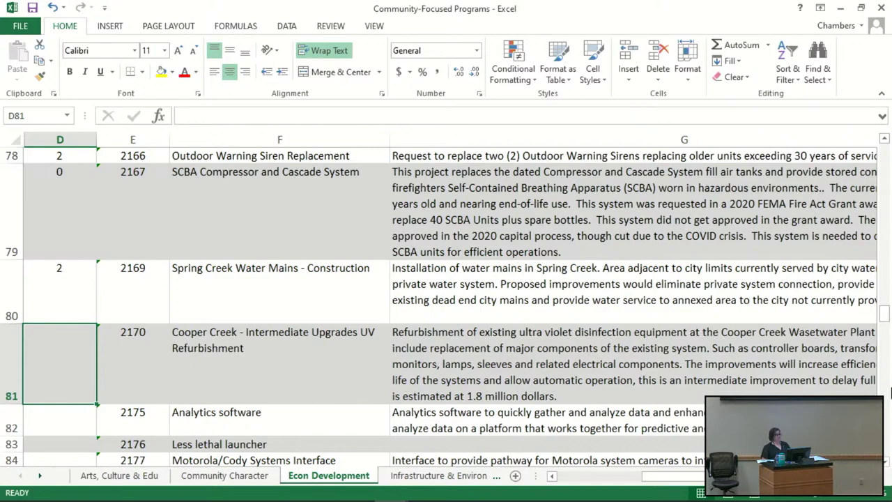
text(2)
key(Return)
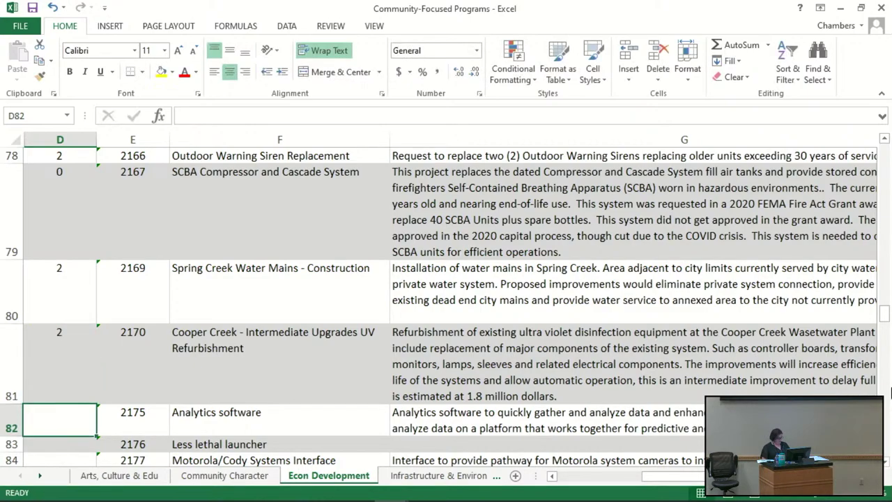
Look ahead through the unscored Econ Development programs below Analytics software, and return to its score cell.
key(Down)
key(Down)
key(Down)
key(Down)
key(Down)
key(Down)
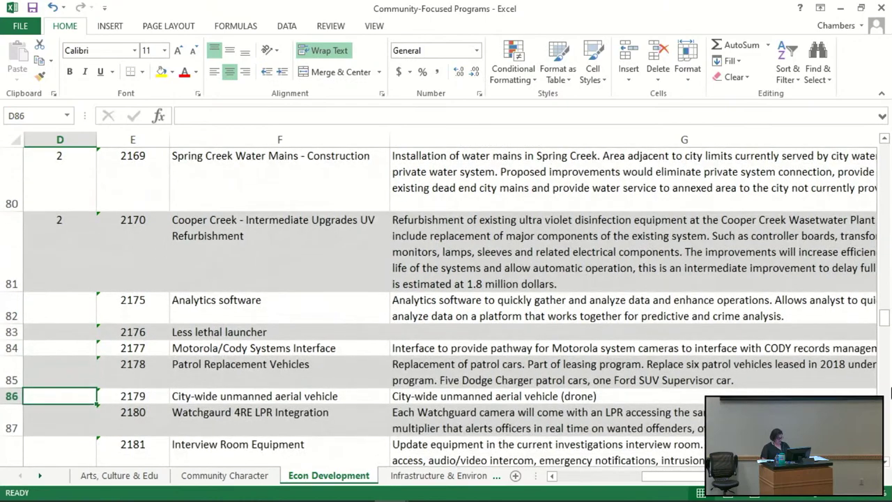
key(Up)
key(Up)
key(Up)
key(Up)
key(Up)
key(Up)
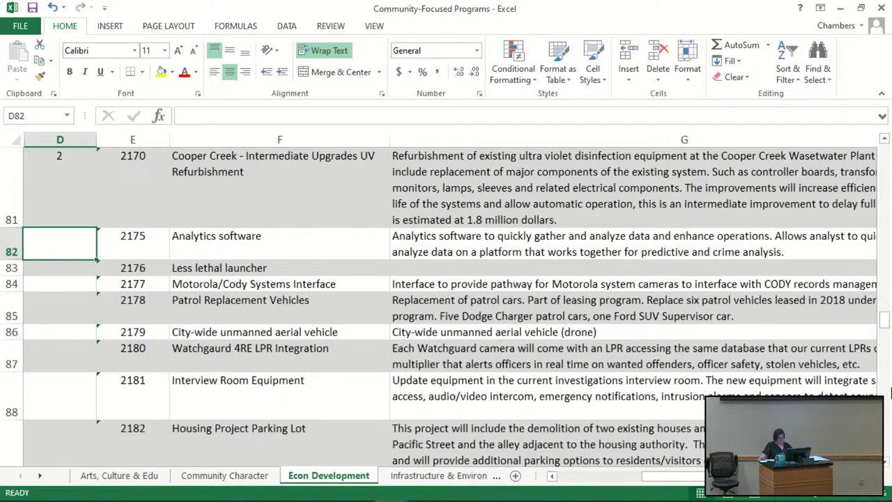
Score Econ Development programs 2175, 2176, 2177 and 2178 as 1, 0, 0 and 2 respectively.
text(1)
key(Return)
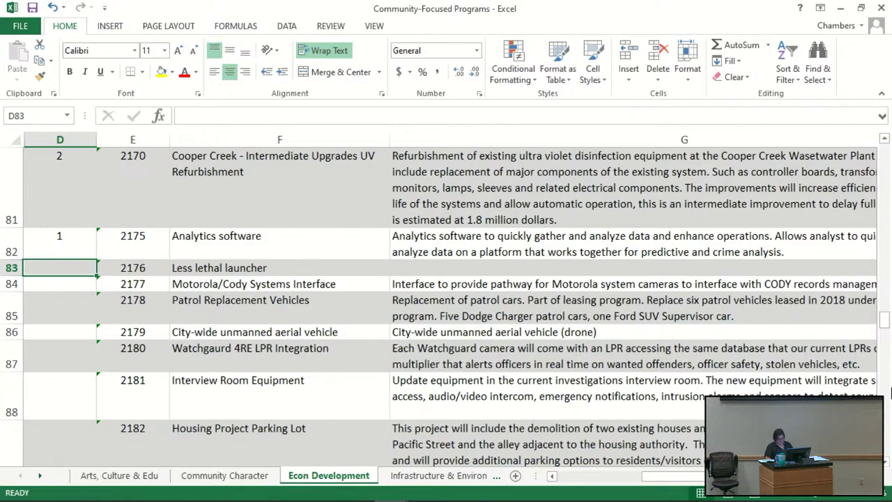
text(0)
key(Return)
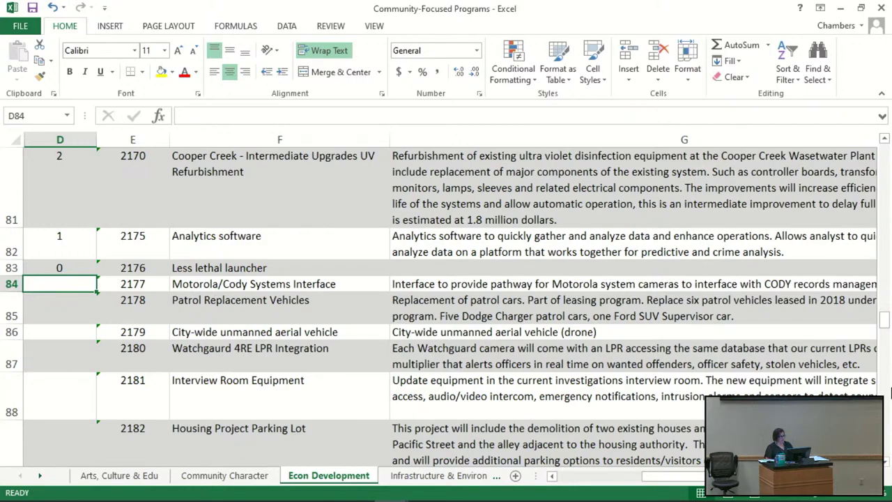
text(0)
key(Return)
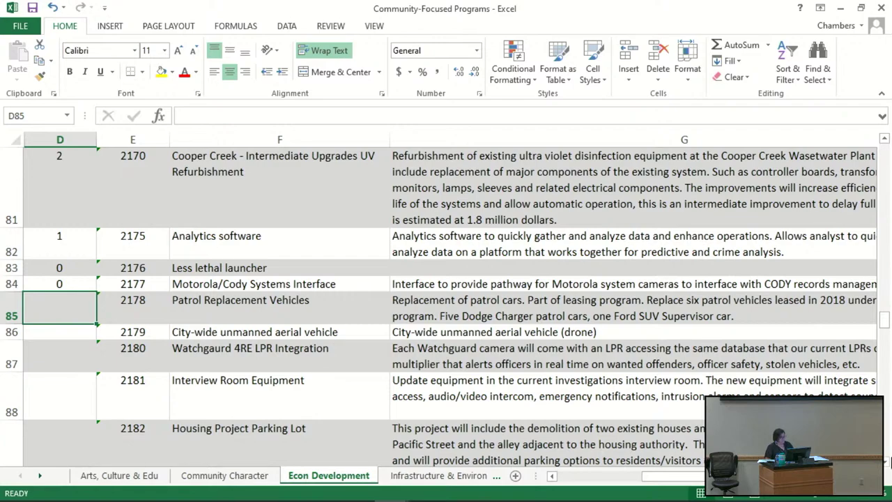
text(2)
key(Return)
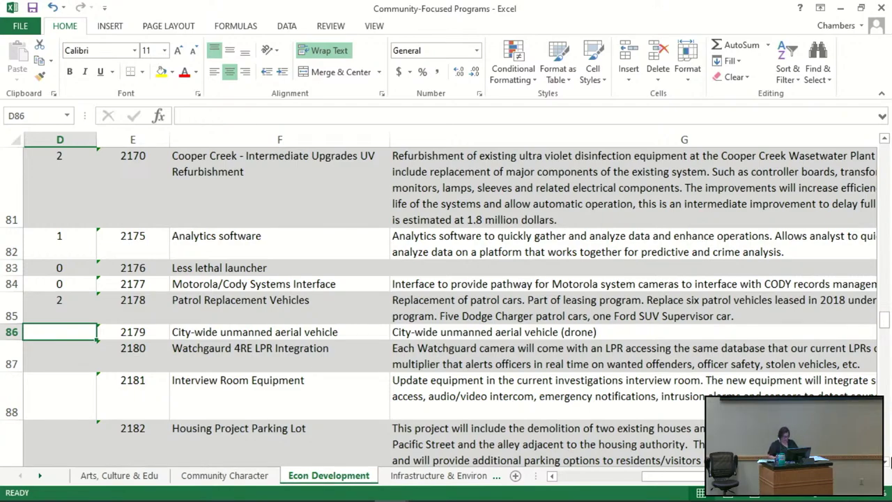
Score Econ Development programs 2179, 2180, 2181 and 2182 as 2, 1, 0 and 1, and save the workbook.
text(2)
key(Return)
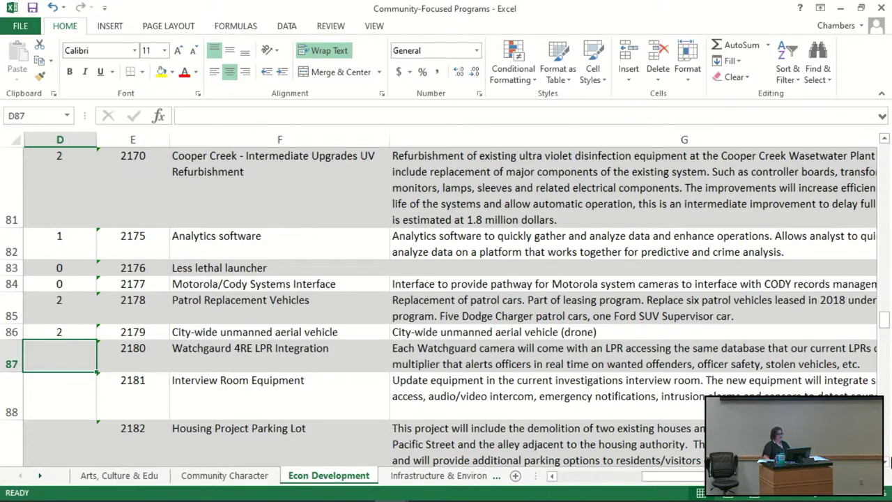
text(1)
key(Return)
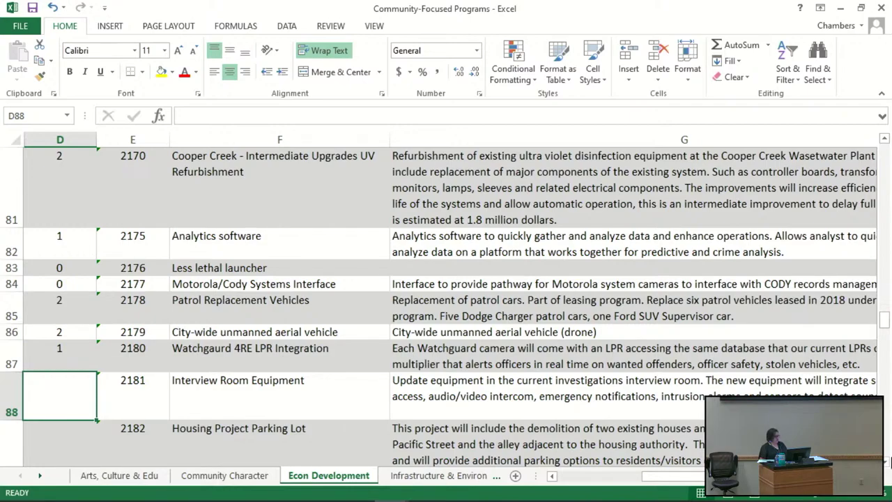
text(0)
key(Return)
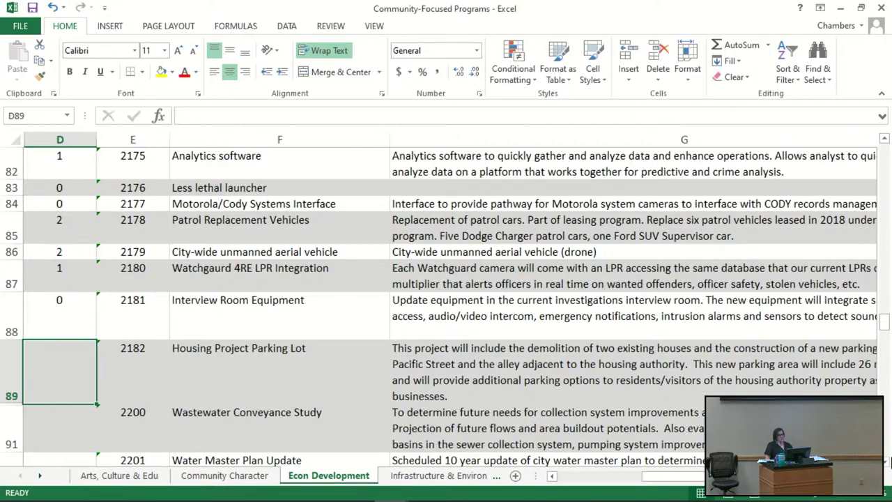
text(1)
key(Return)
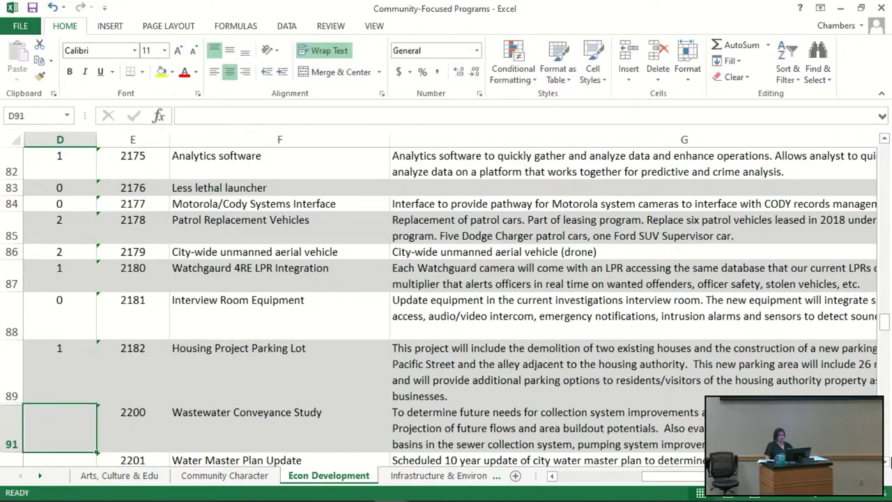
click(32, 8)
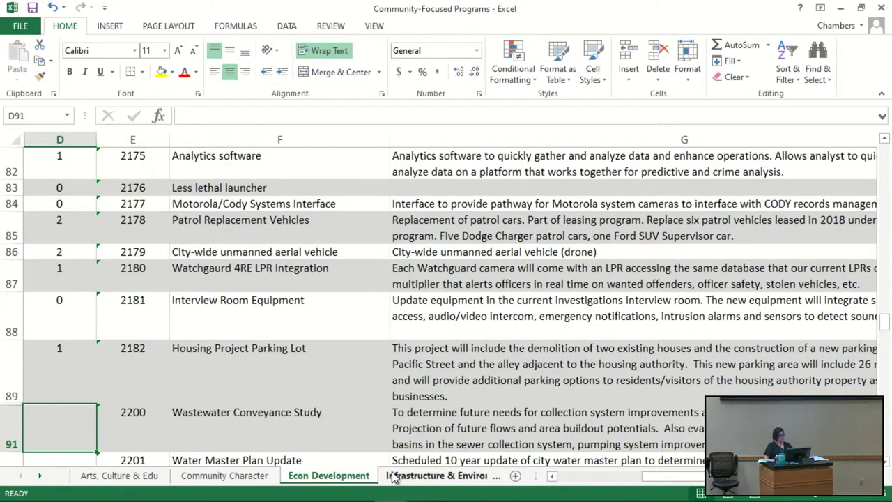
Change the Econ Development score of program 2115, Hwy. 165 & Hwy. 76 Intersection Improvements, to 4.
click(332, 374)
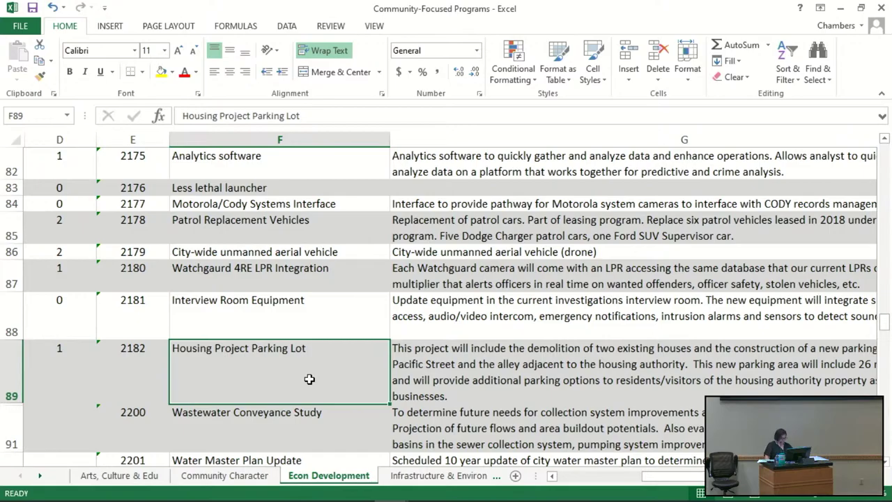
scroll(310, 379, up, 13)
scroll(309, 379, up, 6)
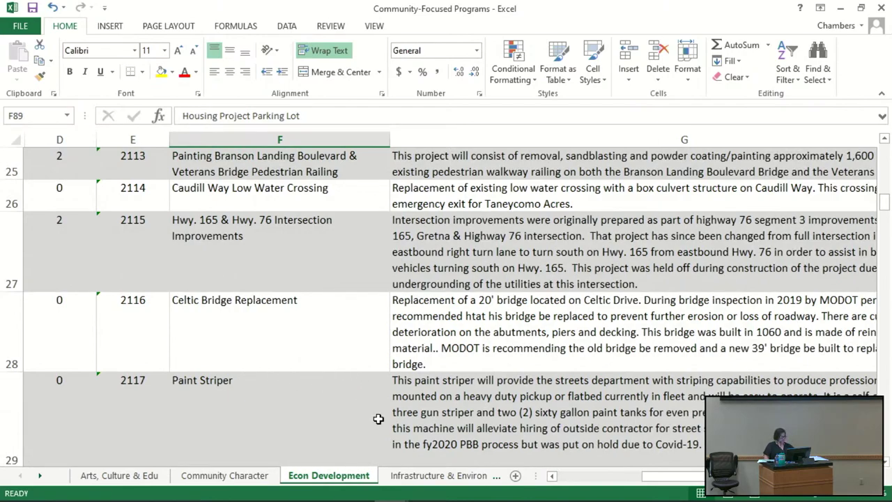
mouse_move(584, 474)
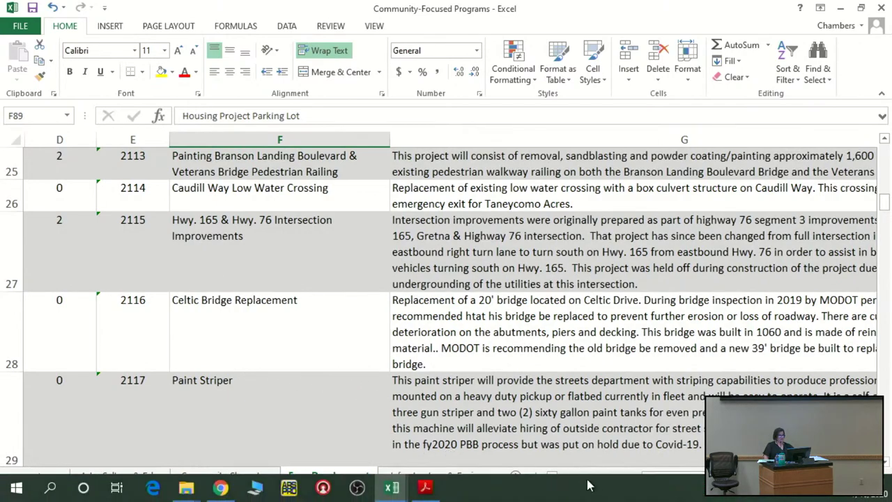
scroll(375, 414, up, 1)
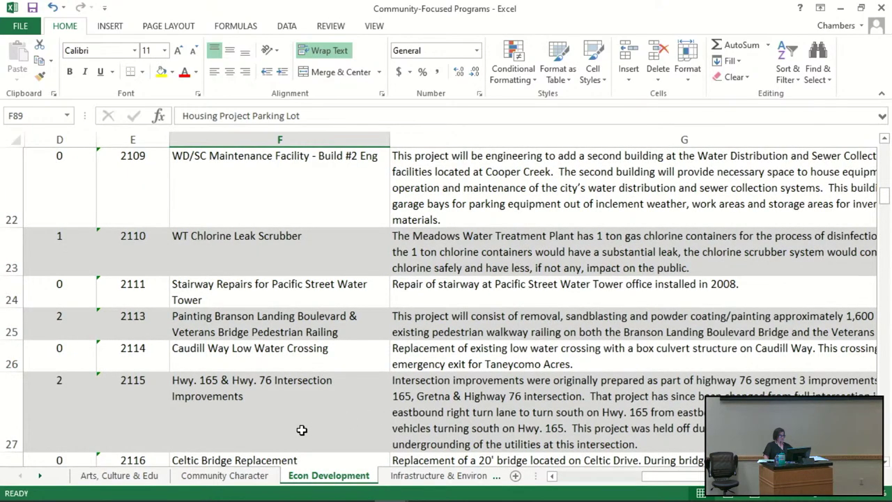
click(62, 407)
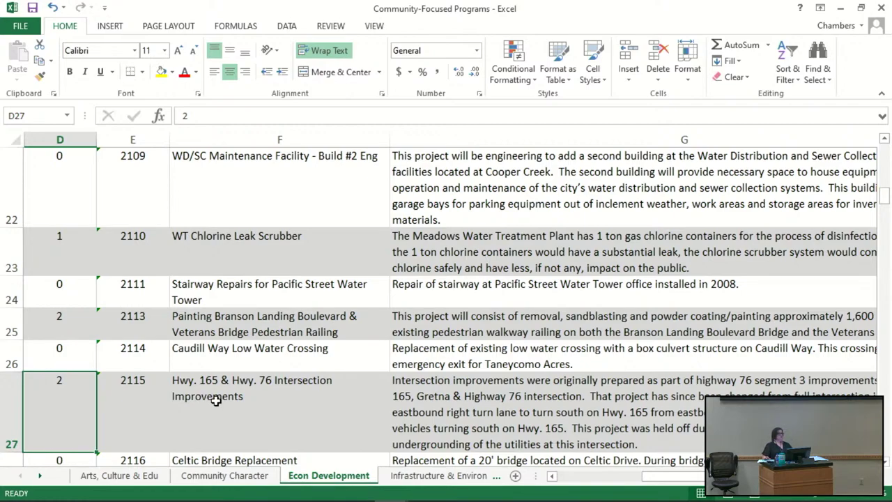
scroll(215, 396, down, 2)
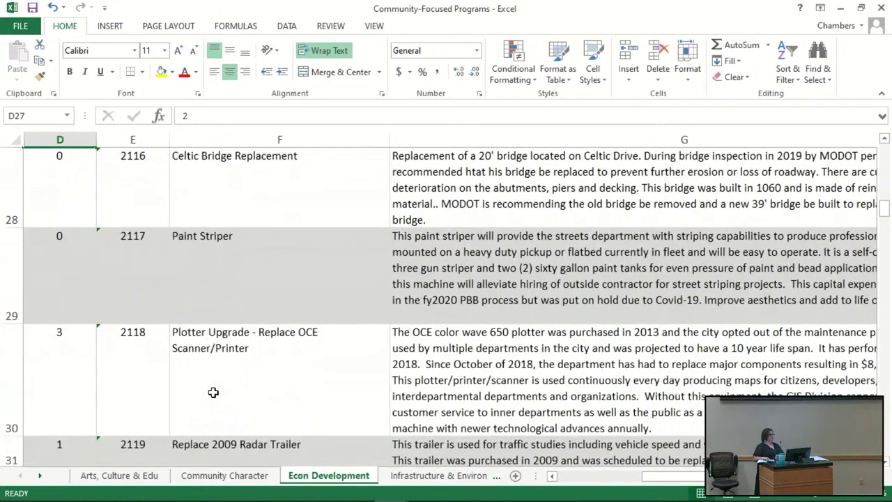
scroll(213, 392, up, 1)
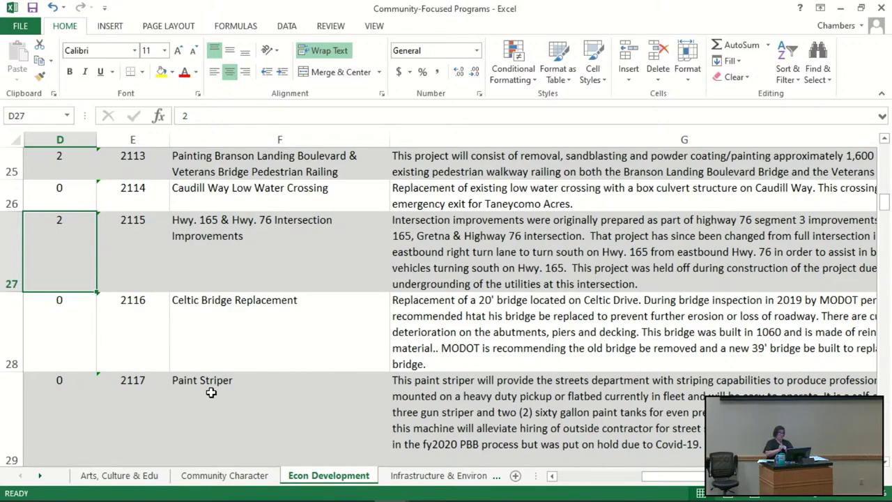
text(4)
key(Return)
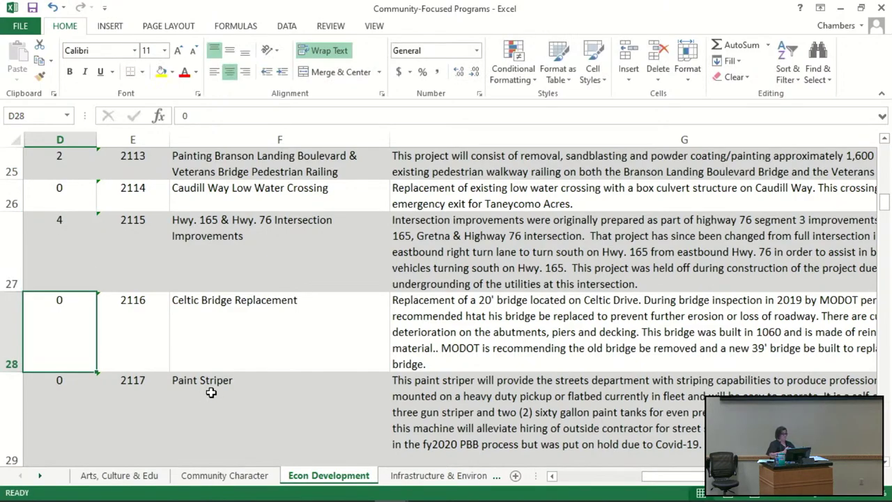
Change the scores of programs 2129, Hwy. 76 Segment 1, & 2 Design, and 2130, Hwy. 76 Utility Undergrounding Segment 3, to 4.
scroll(212, 392, down, 4)
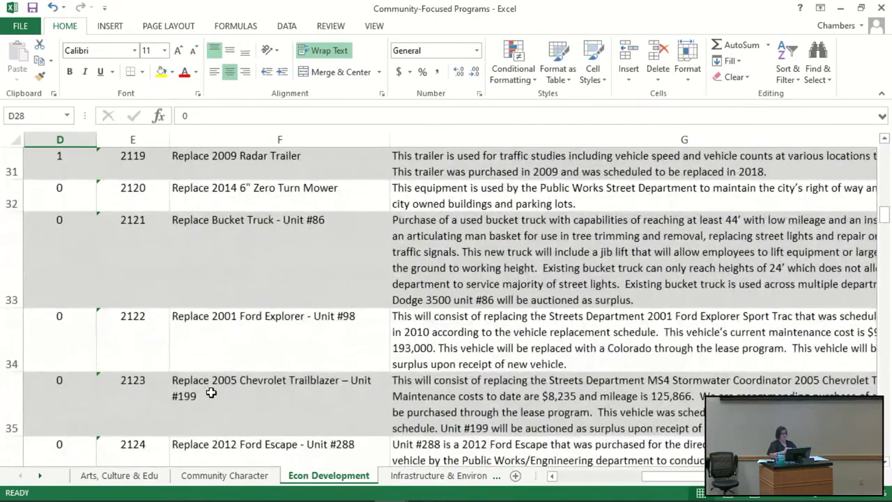
scroll(211, 387, down, 1)
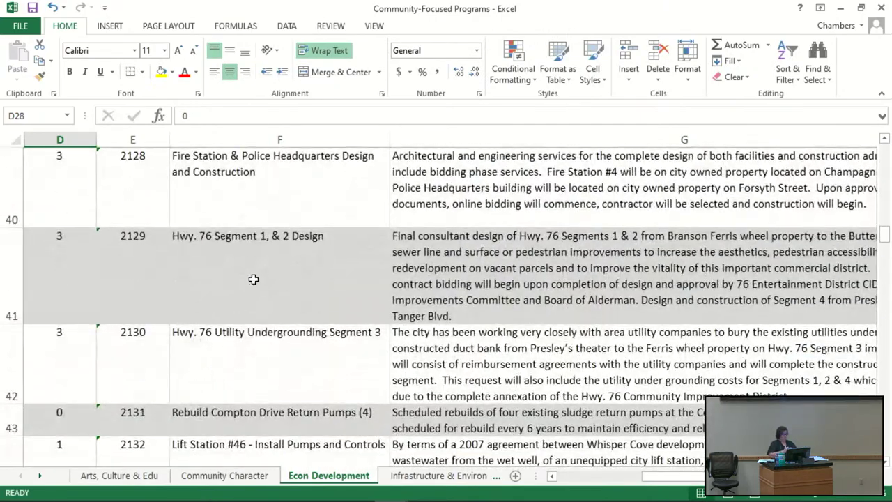
click(55, 258)
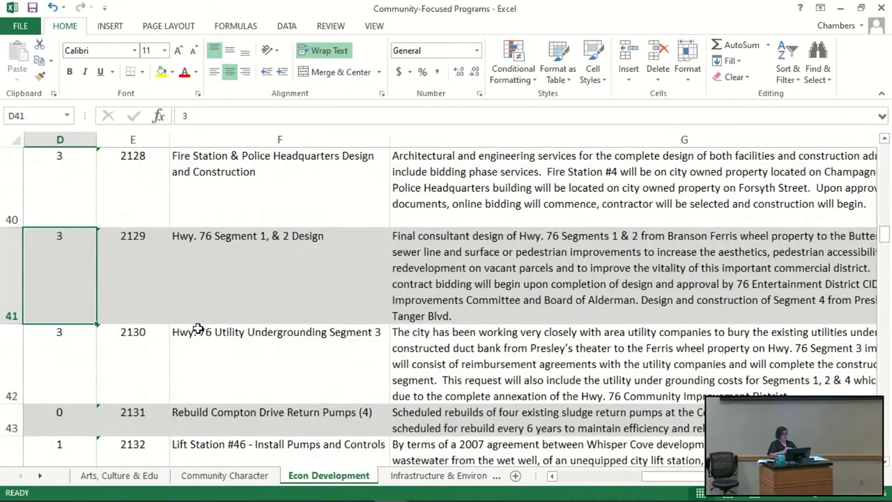
text(4)
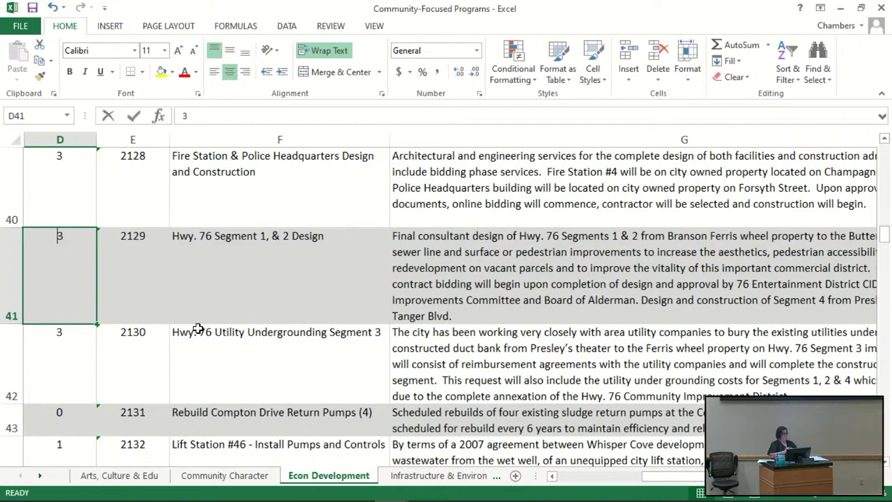
key(Return)
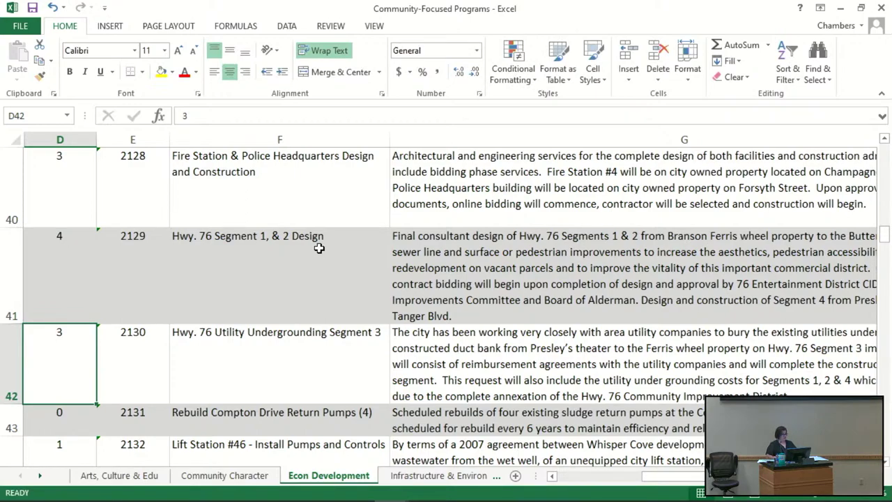
text(4)
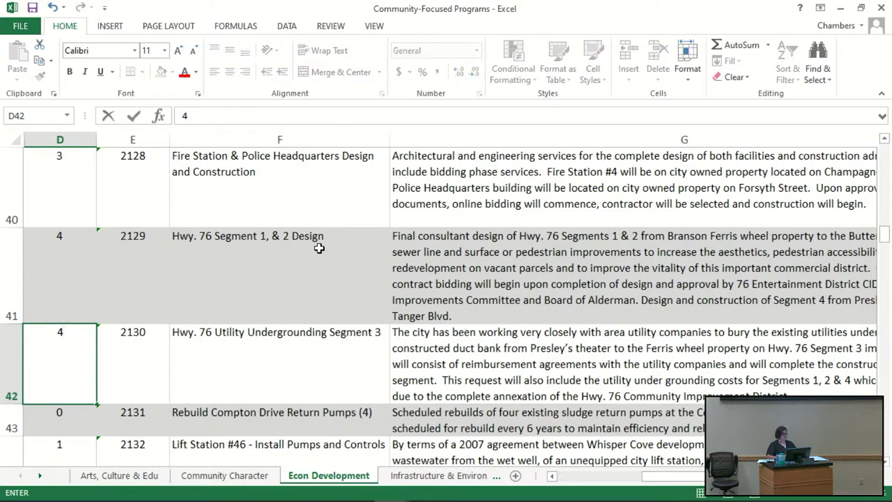
key(Return)
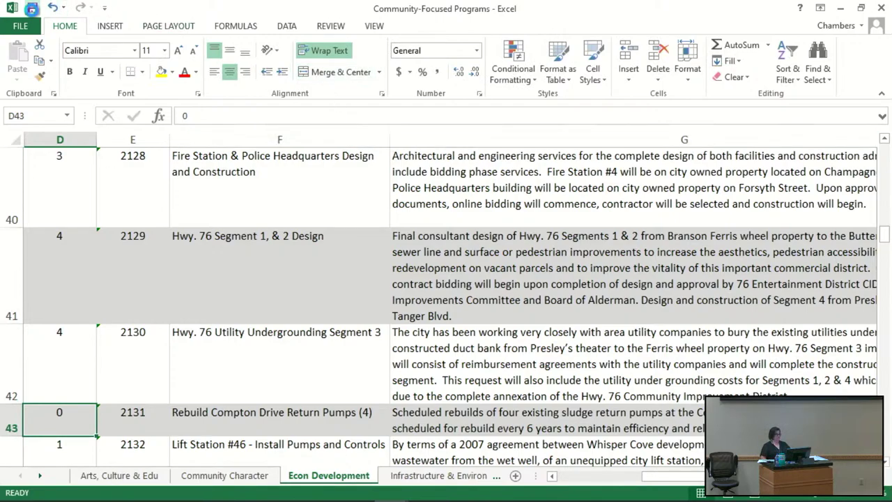
Switch to the Infrastructure & Environment sheet and review its result definitions and grading criteria.
click(405, 477)
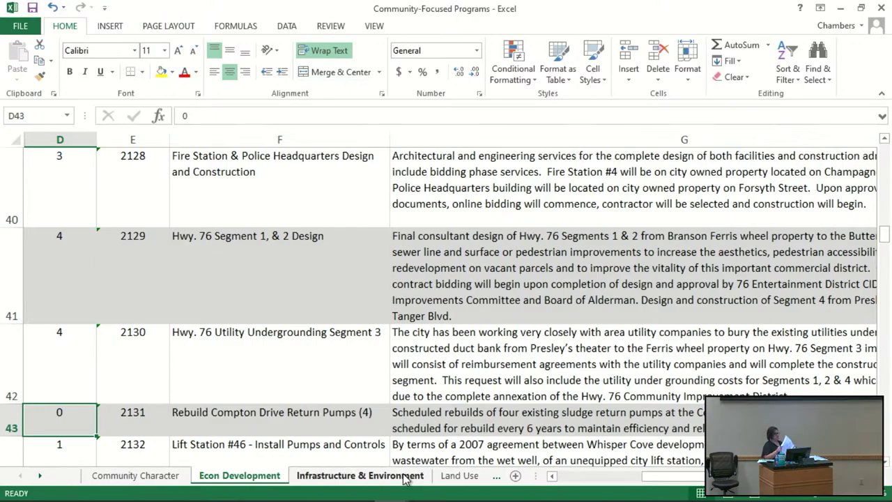
scroll(261, 403, up, 20)
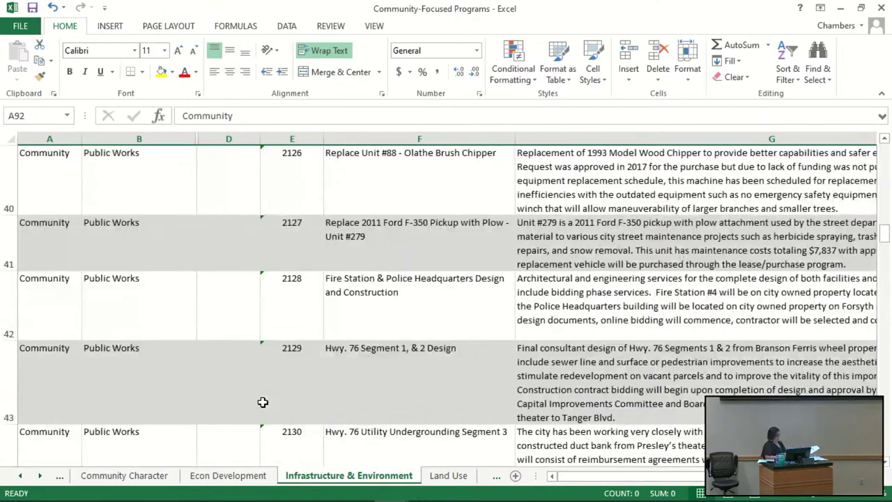
scroll(263, 403, up, 1)
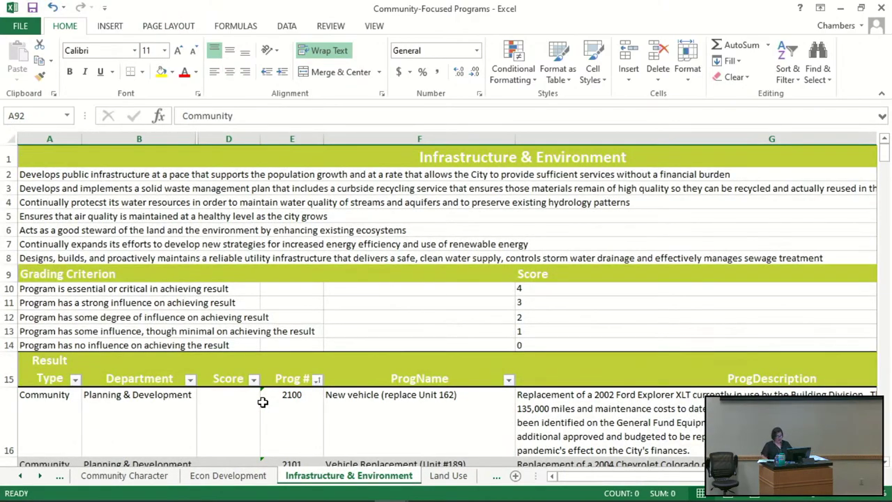
scroll(263, 402, down, 4)
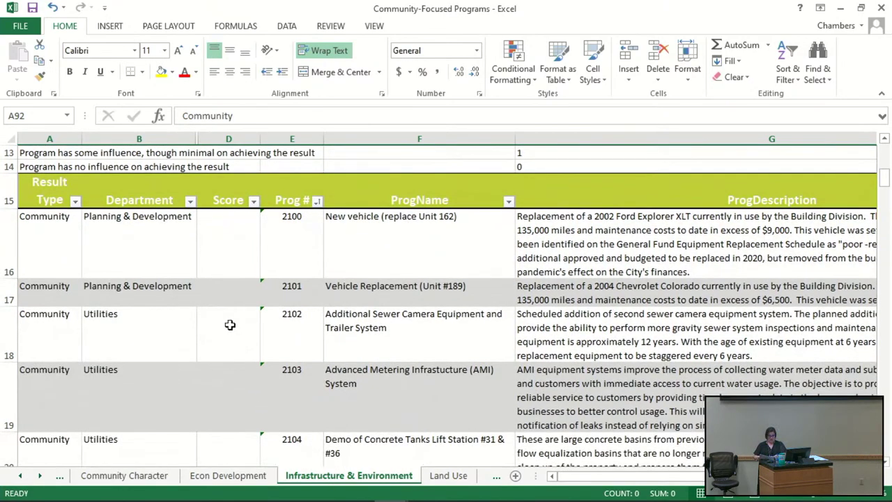
scroll(227, 269, up, 4)
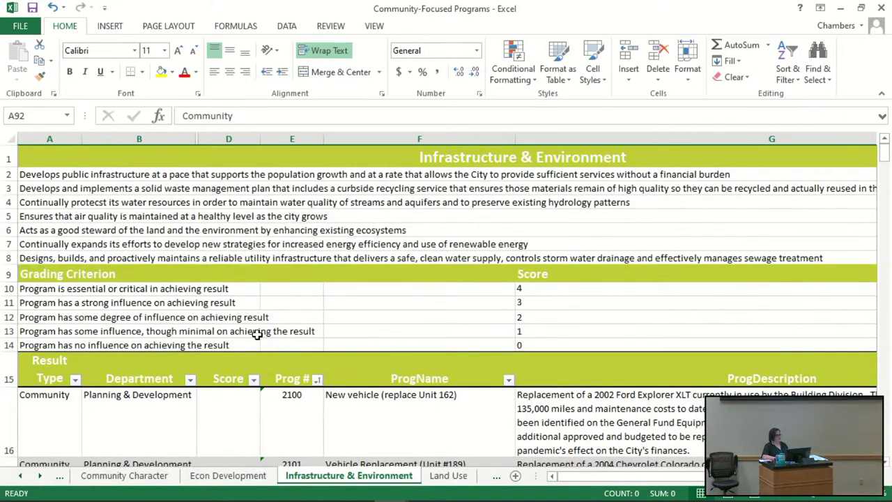
Score programs 2100, New vehicle (replace Unit 162), and 2101, Vehicle Replacement (Unit #189), as 1 on the Infrastructure & Environment sheet.
scroll(229, 314, down, 2)
scroll(229, 313, down, 2)
scroll(229, 314, down, 1)
scroll(230, 313, down, 2)
click(256, 191)
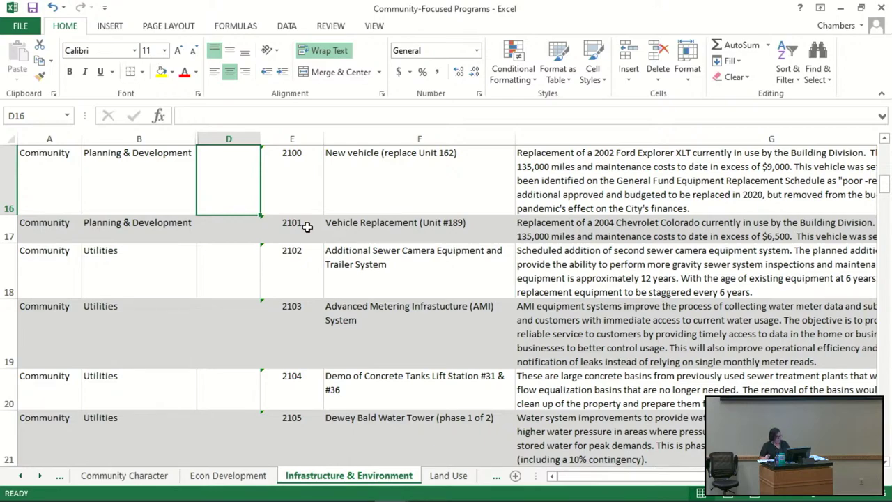
drag(573, 480, 645, 490)
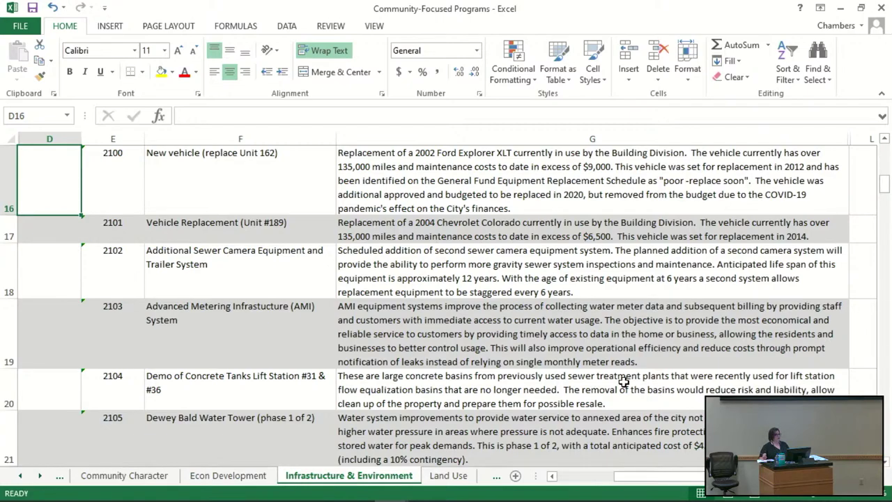
text(1)
key(Return)
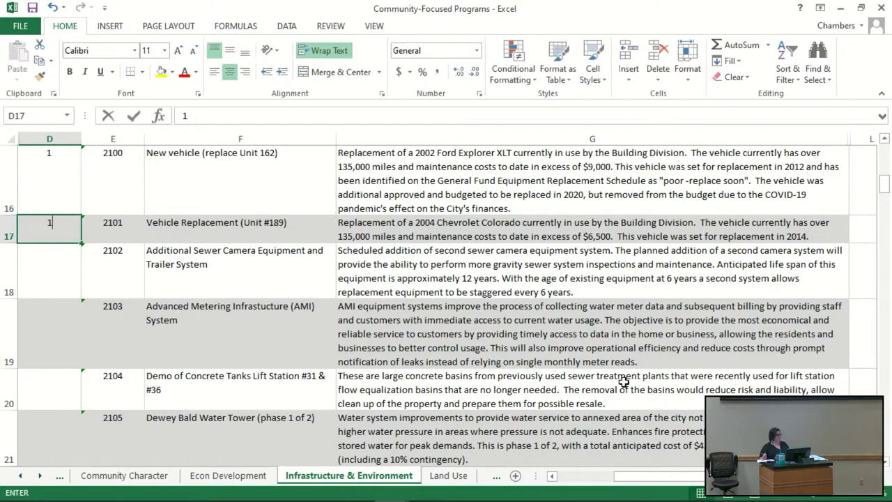
text(1)
key(Return)
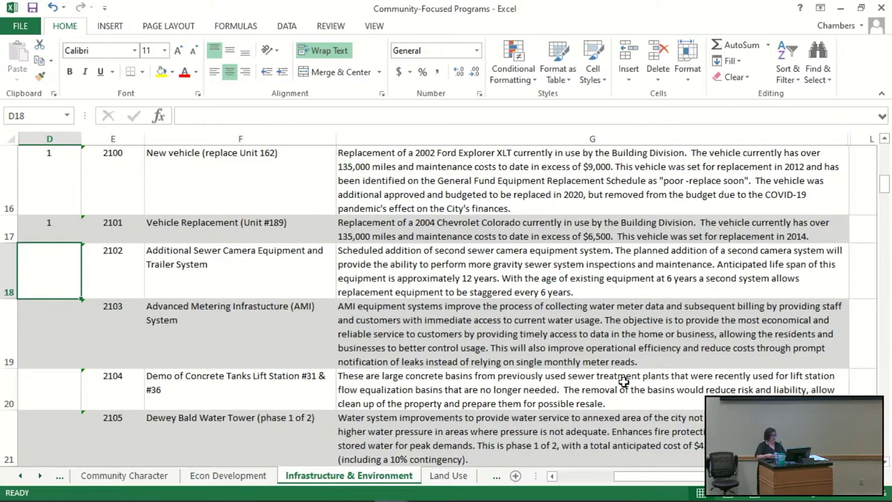
Score programs 2102, Additional Sewer Camera Equipment, as 2, 2103, Advanced Metering, as 3, and 2104, Demo of Concrete Tanks, as 2.
text(2)
key(Return)
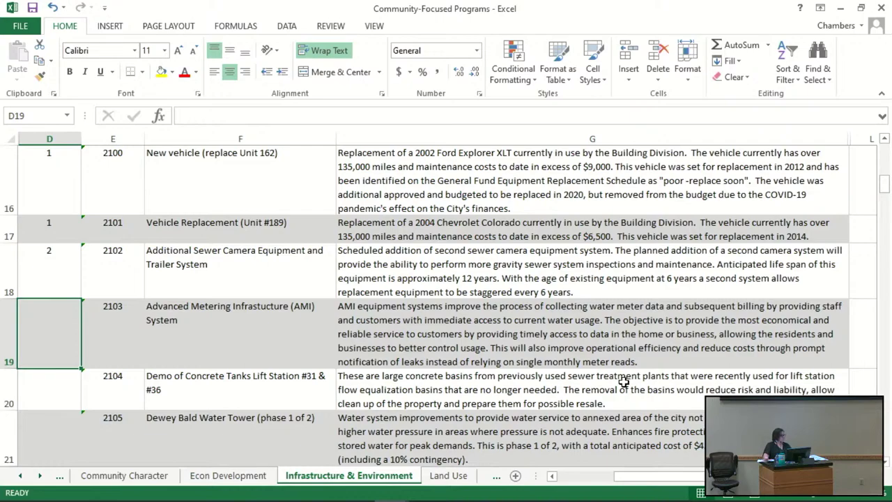
text(3)
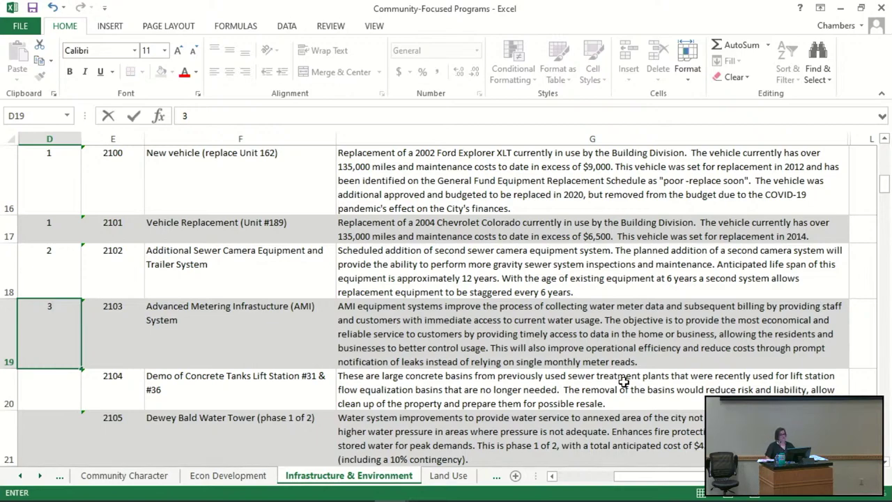
key(Return)
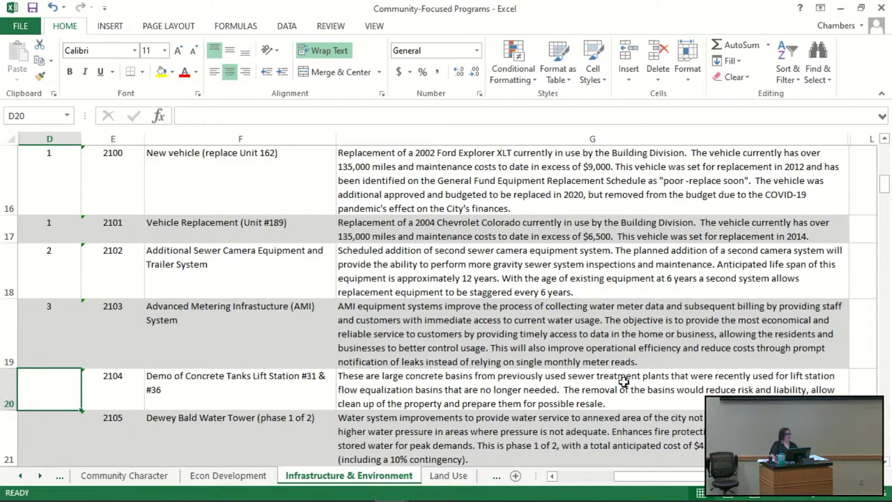
text(2)
key(Return)
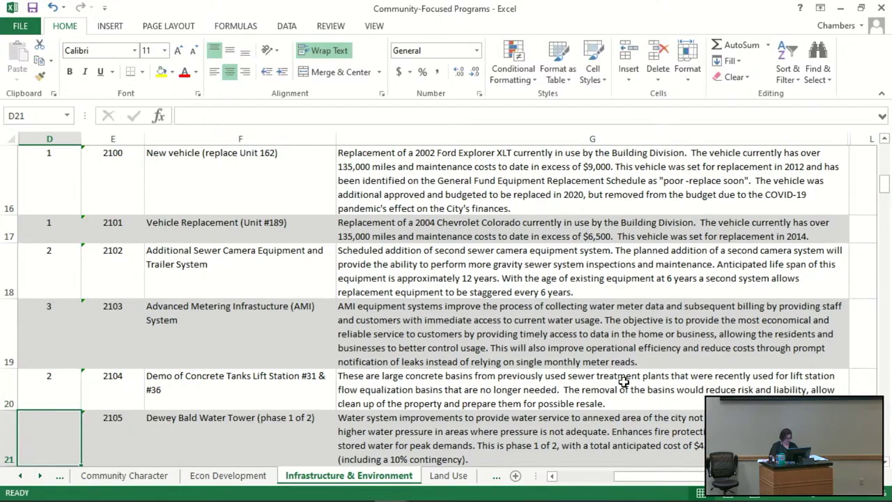
Score program 2105, Dewey Bald Water Tower (phase 1 of 2), as 4 on the Infrastructure & Environment sheet.
key(Down)
key(Down)
key(Down)
key(Down)
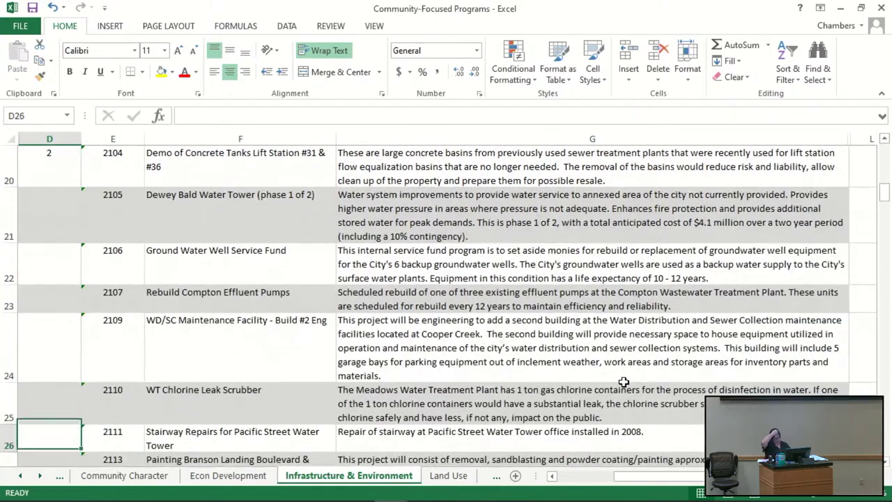
key(Up)
key(Up)
key(Up)
key(Up)
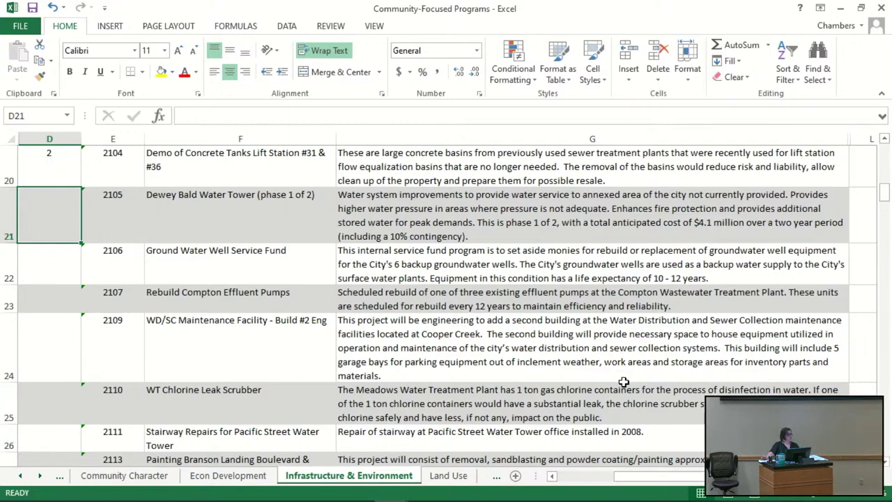
text(4)
key(Return)
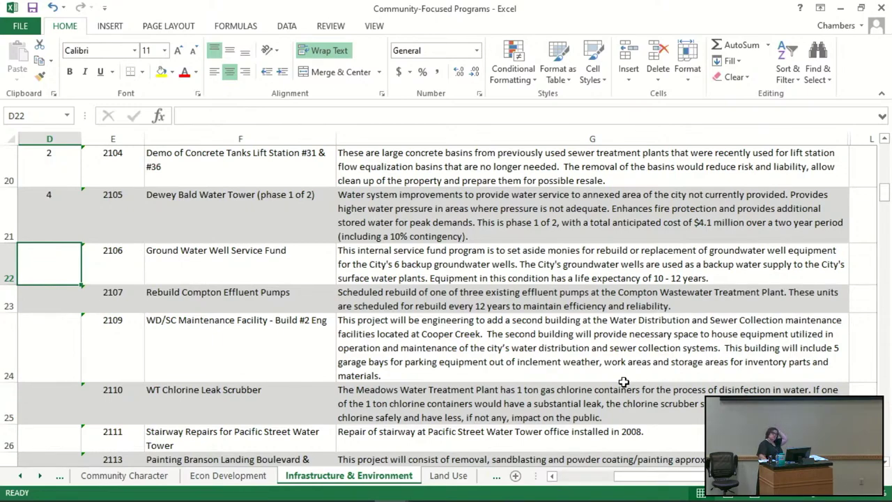
Score program 2106, Ground Water Well Service Fund, as 3 and program 2107, Rebuild Compton Effluent Pumps, as 4.
text(4)
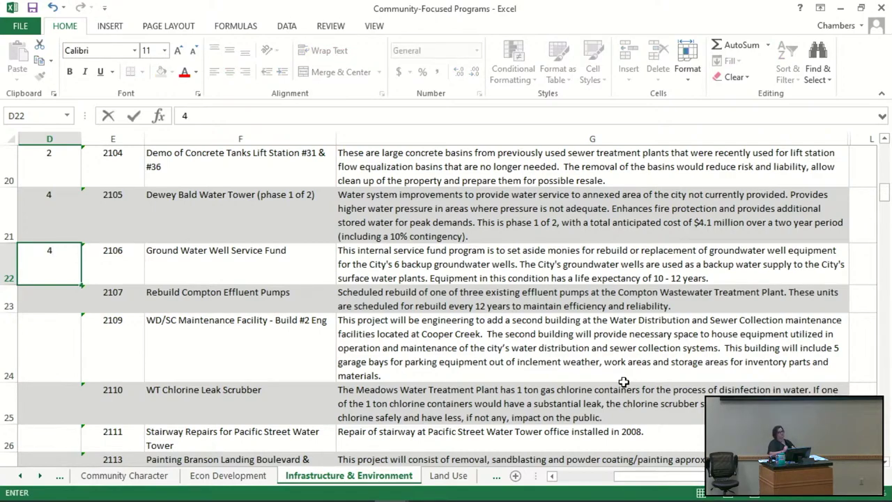
key(BackSpace)
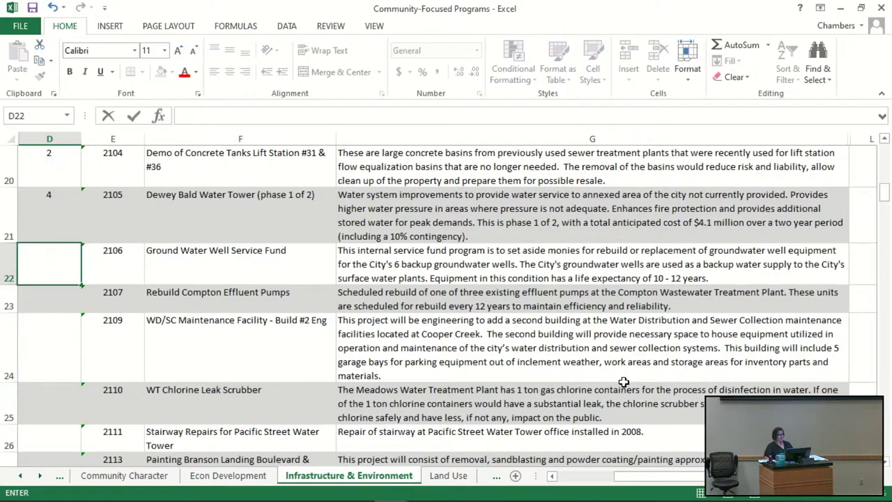
text(3)
key(Return)
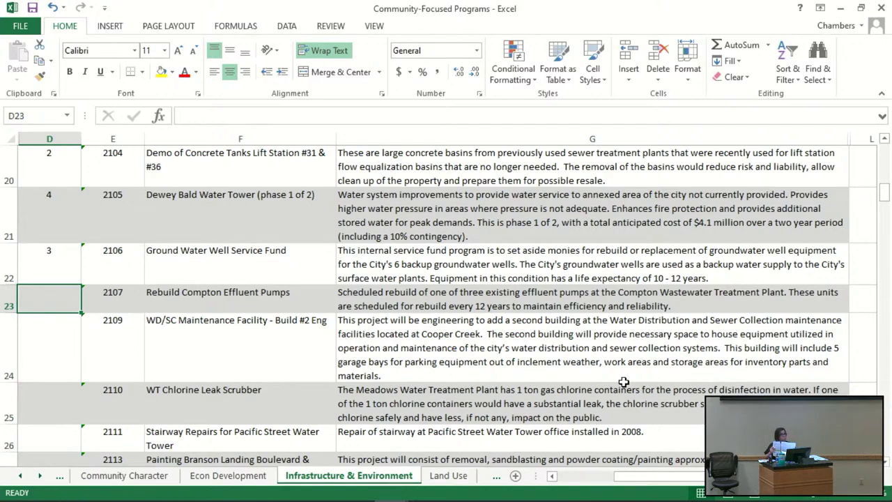
text(4)
key(Return)
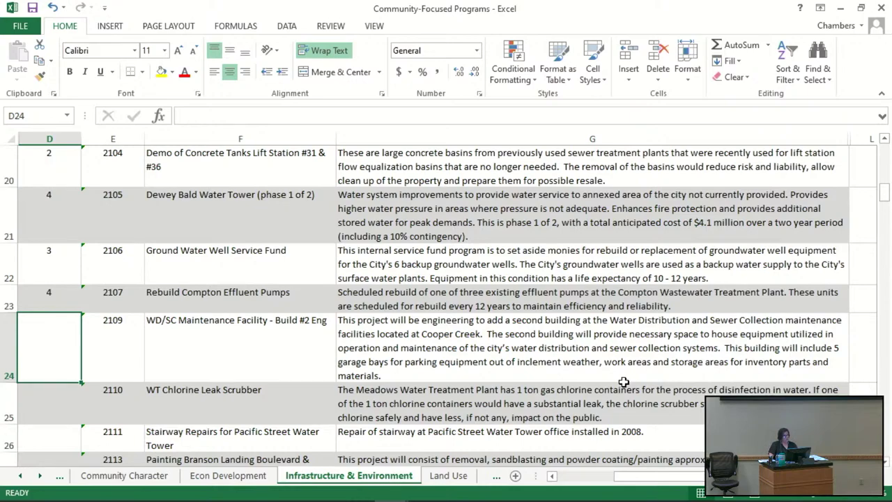
Score program 2109, WD/SC Maintenance Facility - Build #2 Eng, as 3 and program 2110, WT Chlorine Leak Scrubber, as 2.
text(3)
key(Return)
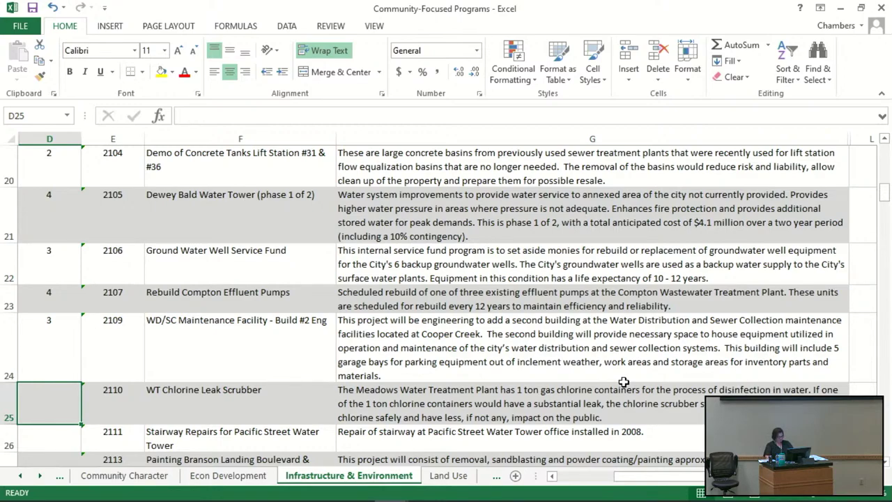
text(2)
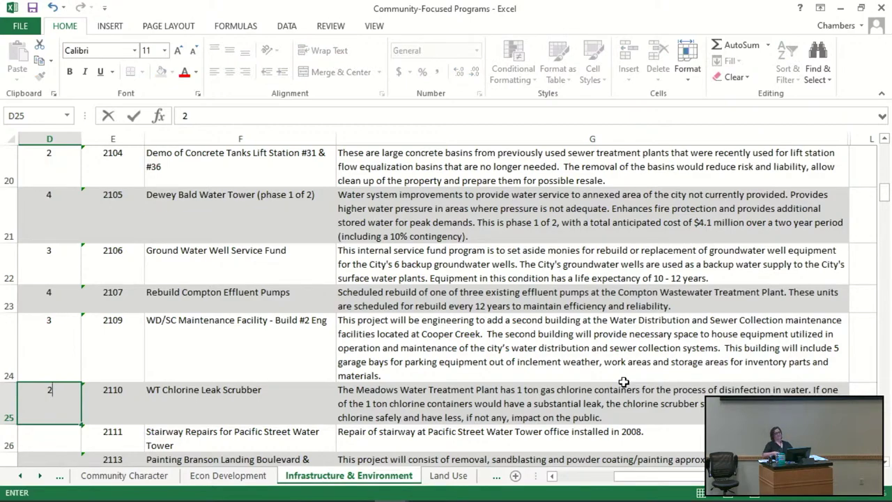
key(BackSpace)
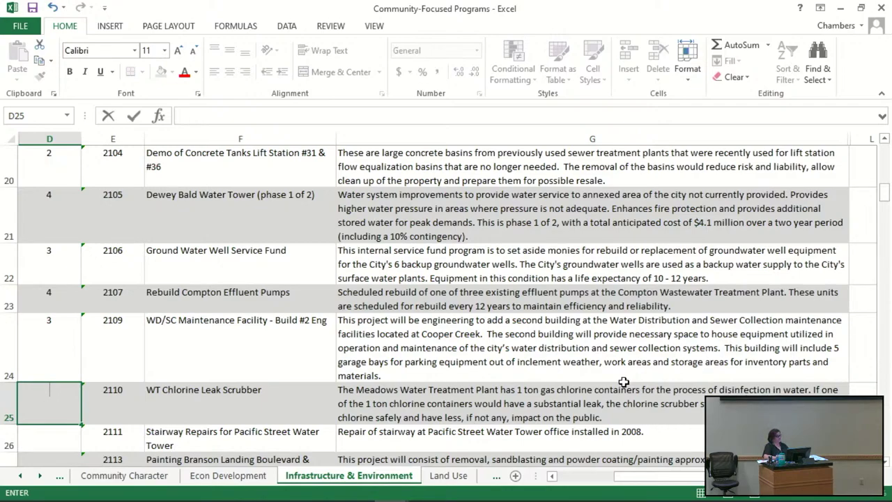
text(2)
key(Return)
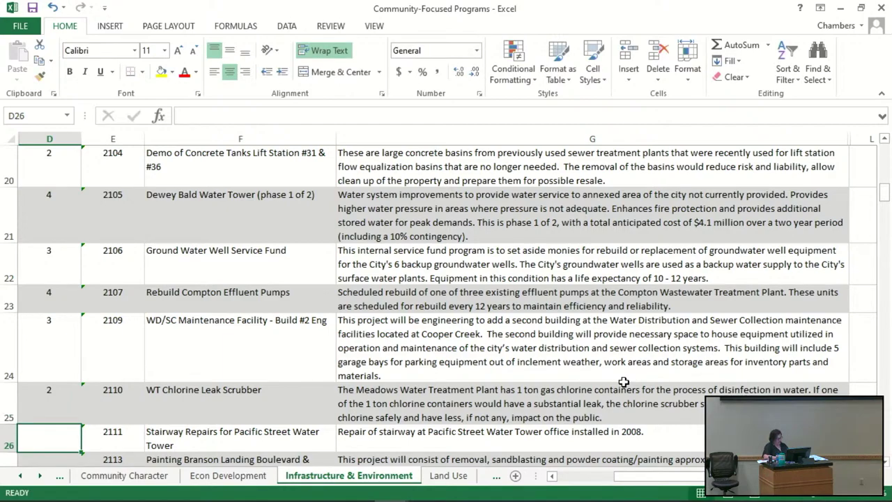
Score program 2111, Pacific Street Water Tower stairway repairs, as 1 and program 2113, painting of the bridge pedestrian railings, as 2.
scroll(322, 279, down, 2)
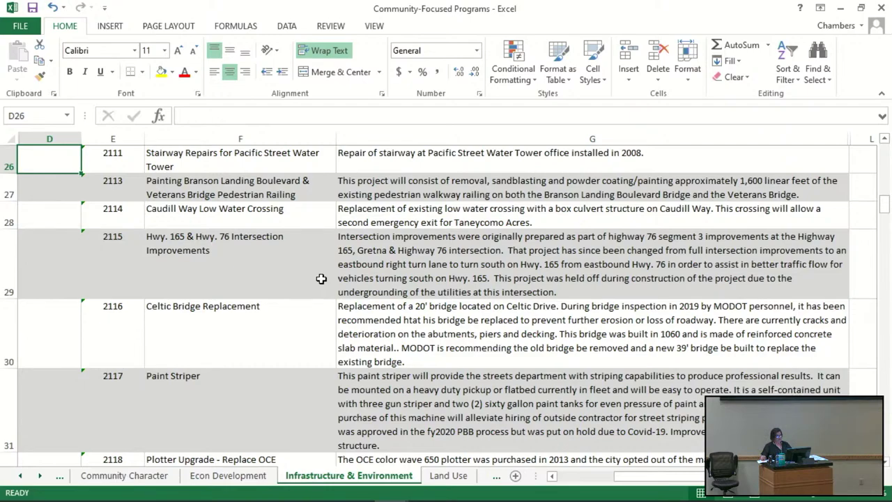
text(1)
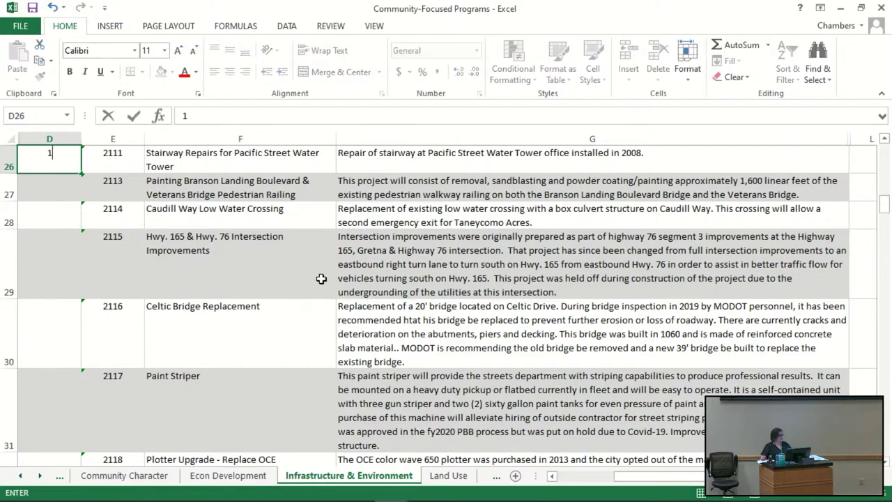
key(Return)
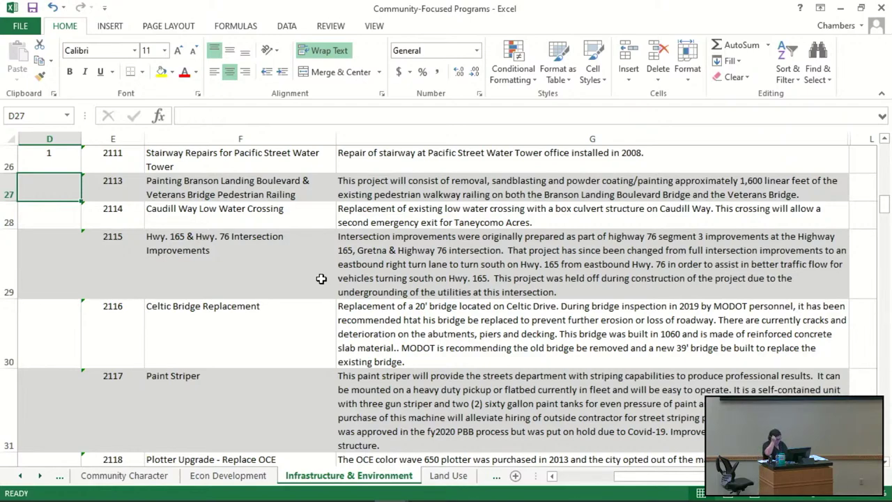
key(Up)
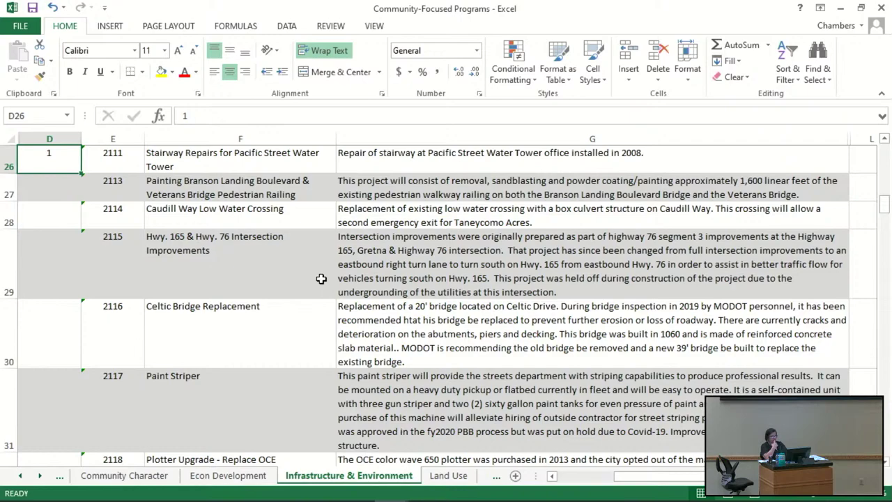
key(Down)
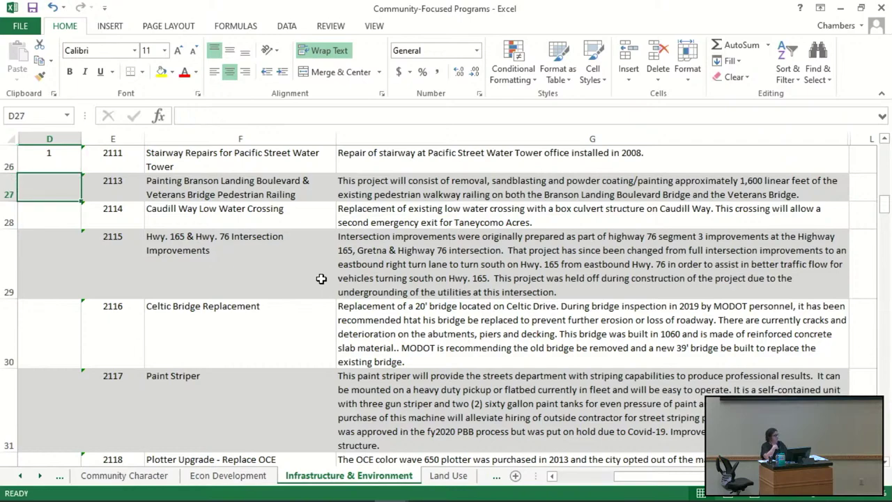
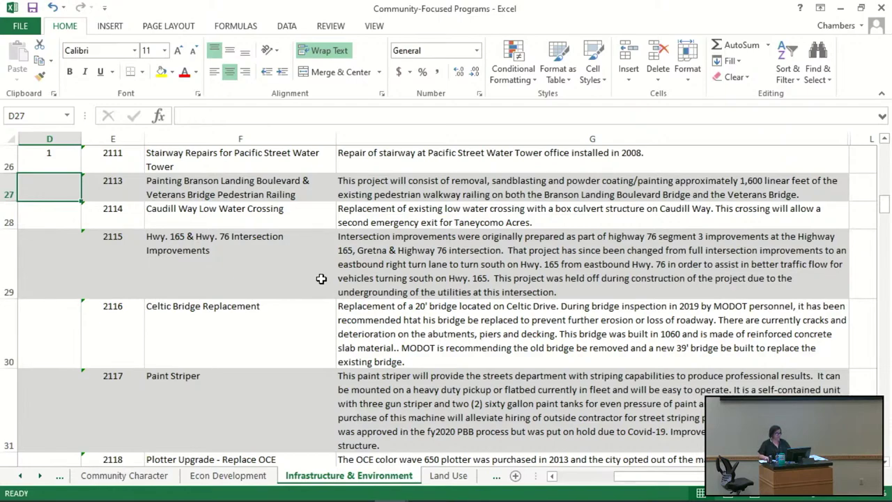
text(2)
key(Return)
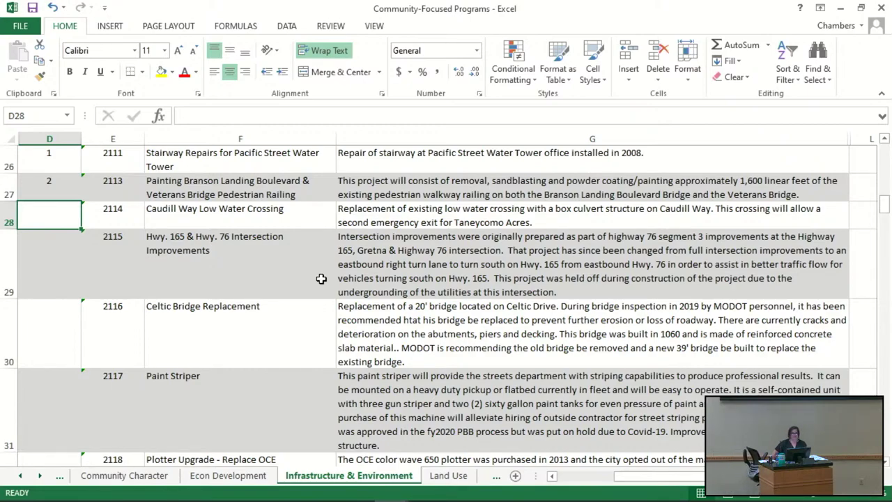
Score program 2114, Caudill Way Low Water Crossing, as 3 and program 2115, Hwy. 165 & Hwy. 76 Intersection Improvements, as 2.
text(4)
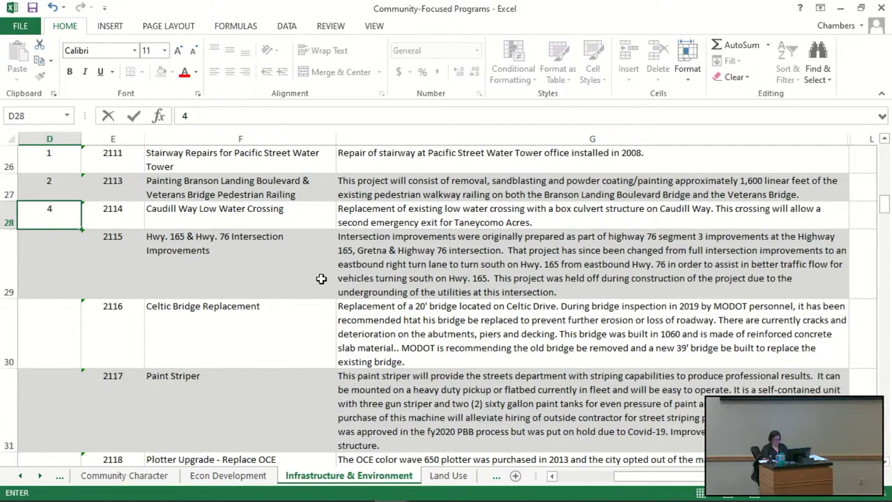
key(BackSpace)
text(3)
key(Return)
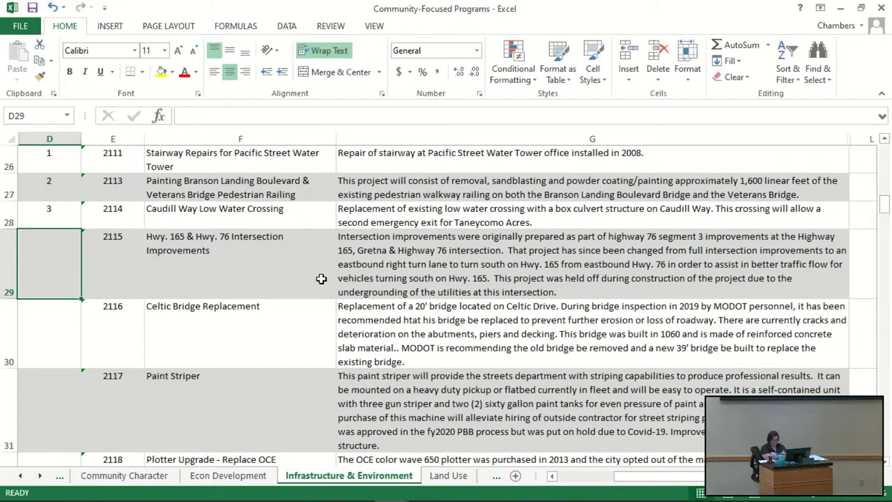
text(2)
key(Return)
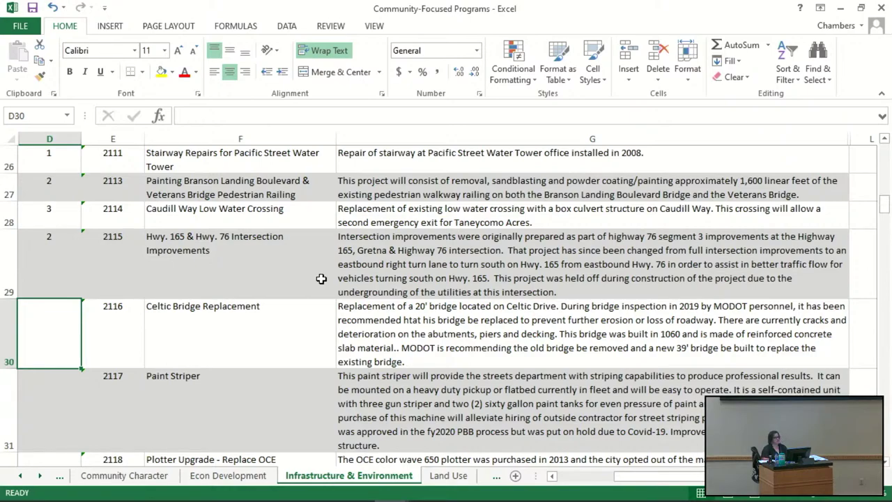
Score program 2116, Celtic Bridge Replacement, as 3 and program 2117, Paint Striper, as 1.
text(3)
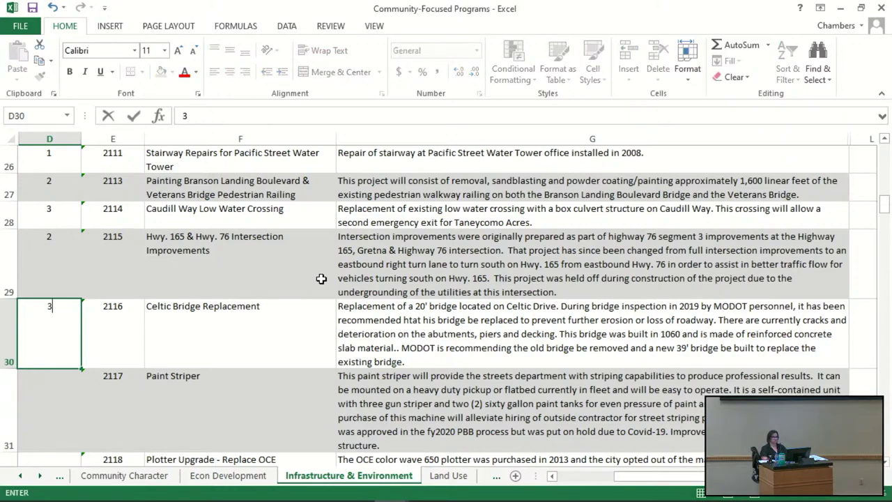
key(Return)
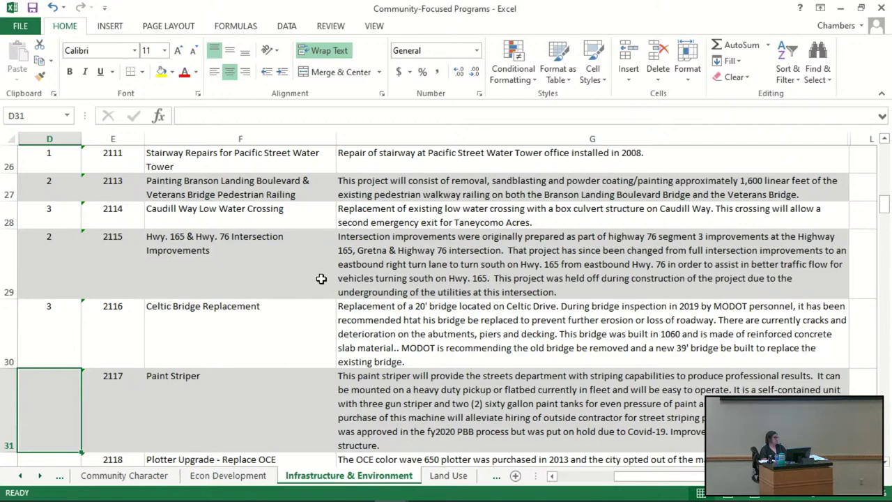
text(0)
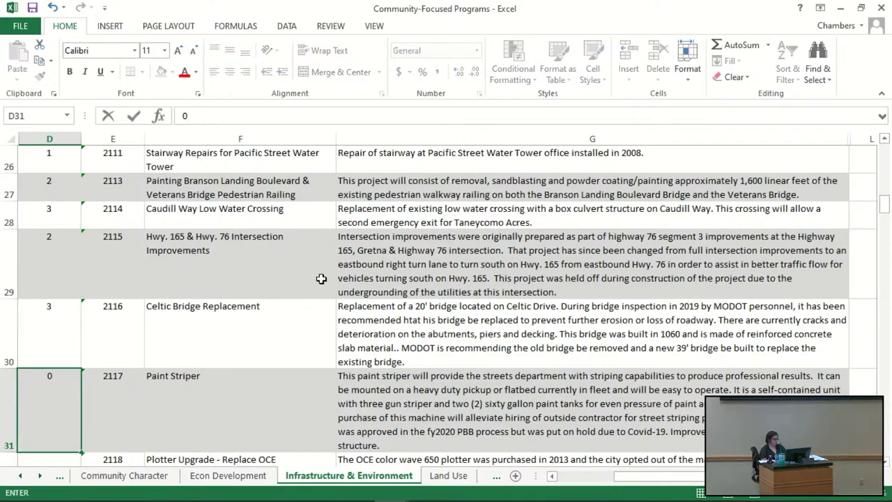
key(BackSpace)
text(1)
key(Return)
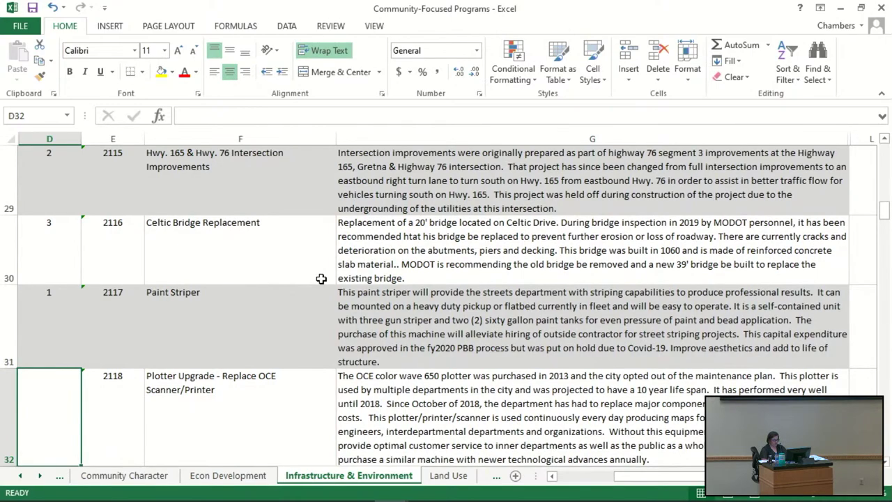
Save the workbook and score program 2118, Plotter Upgrade - Replace OCE Scanner/Printer, as 3.
key(Down)
key(Down)
key(Down)
key(Down)
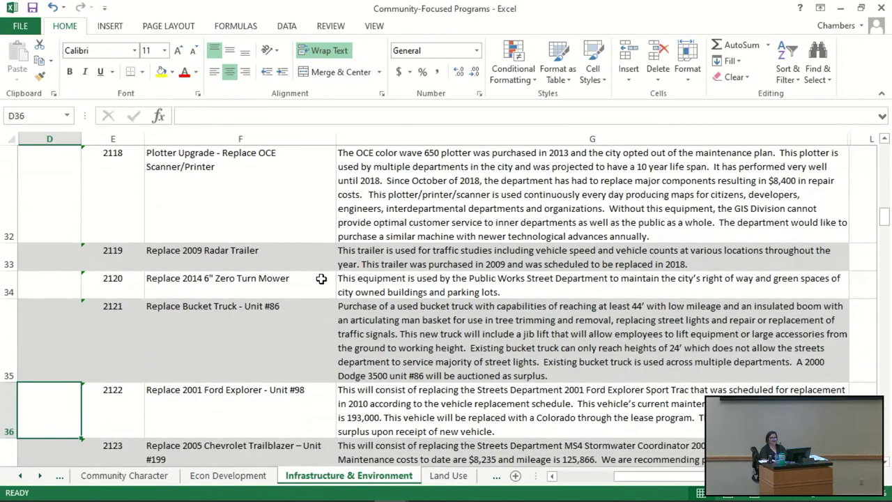
key(Up)
key(Up)
key(Up)
key(Up)
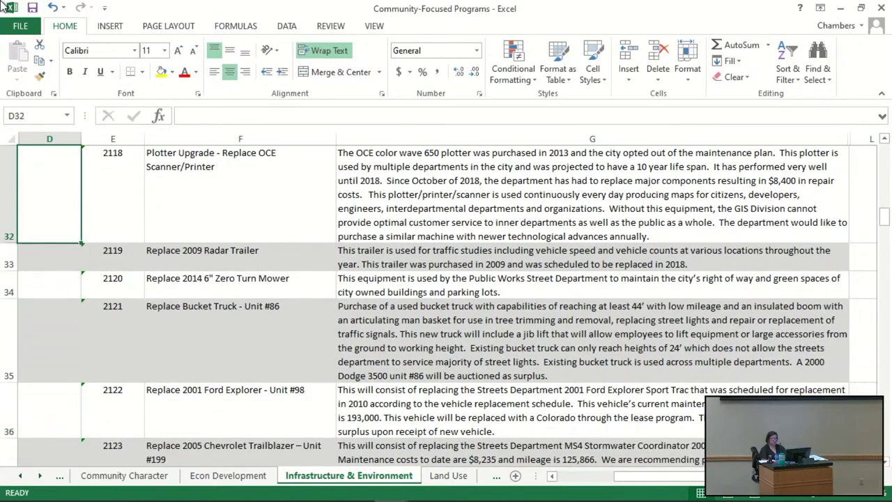
click(33, 9)
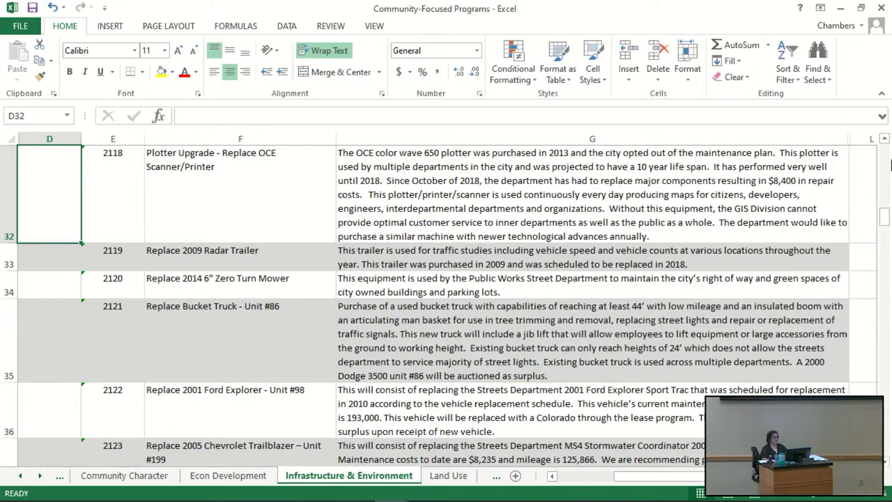
text(3)
key(Return)
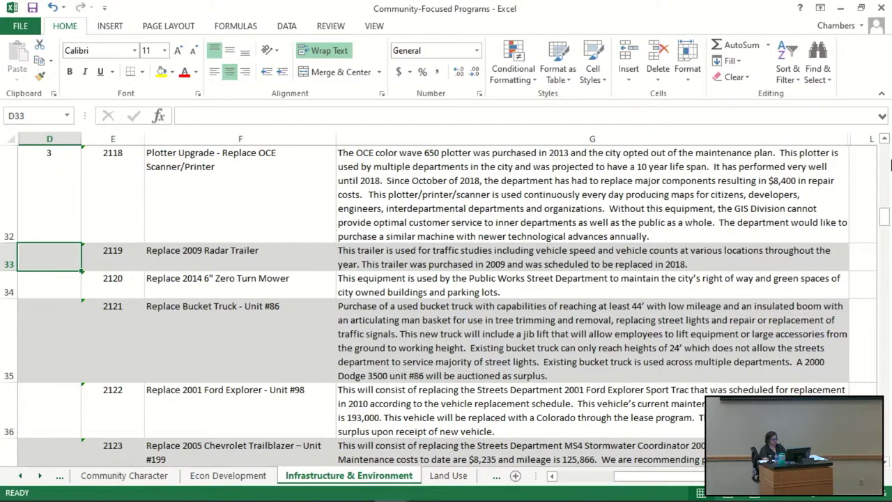
Score program 2119, Replace 2009 Radar Trailer, as 1 and program 2120, Replace 2014 6" Zero Turn Mower, as 0.
text(1)
key(Return)
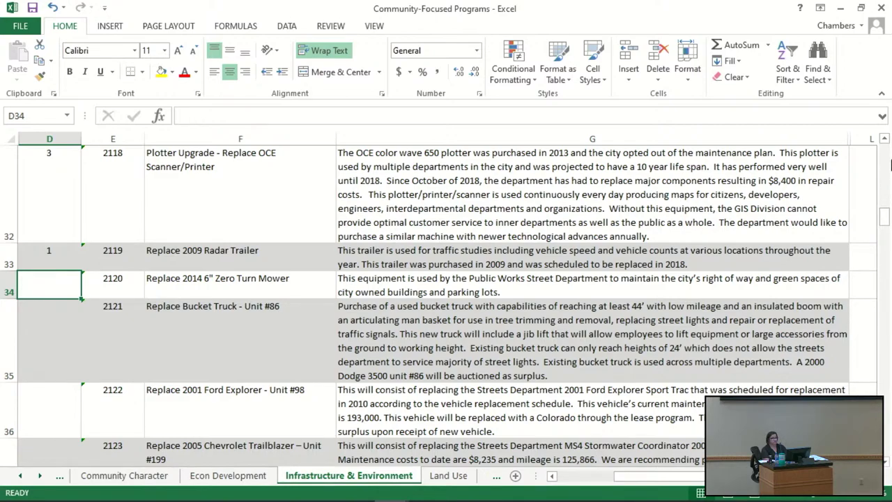
text(0)
key(Return)
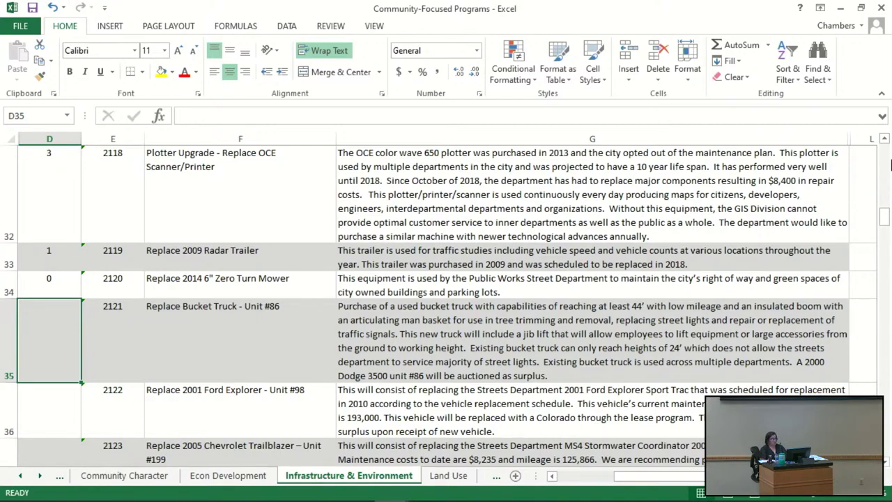
Score program 2121, Replace Bucket Truck - Unit #86, as 1 and program 2122, Replace 2001 Ford Explorer - Unit #98, as 0.
text(1)
key(Return)
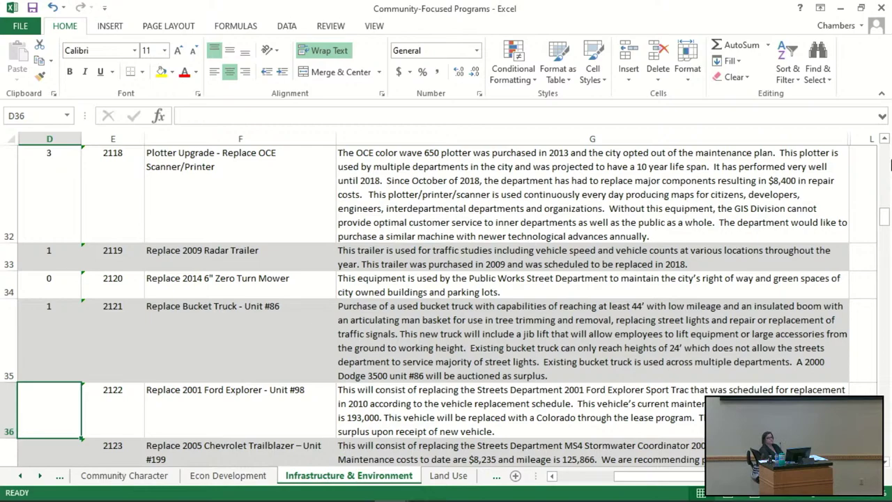
text(0)
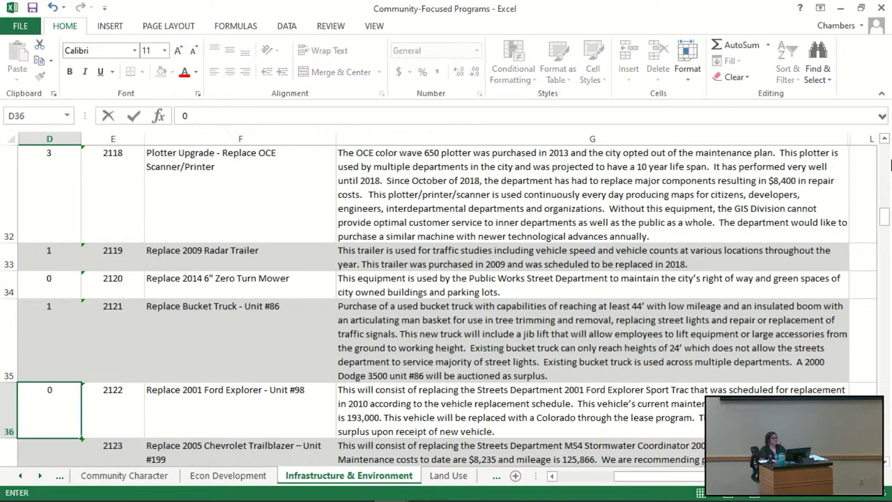
key(Return)
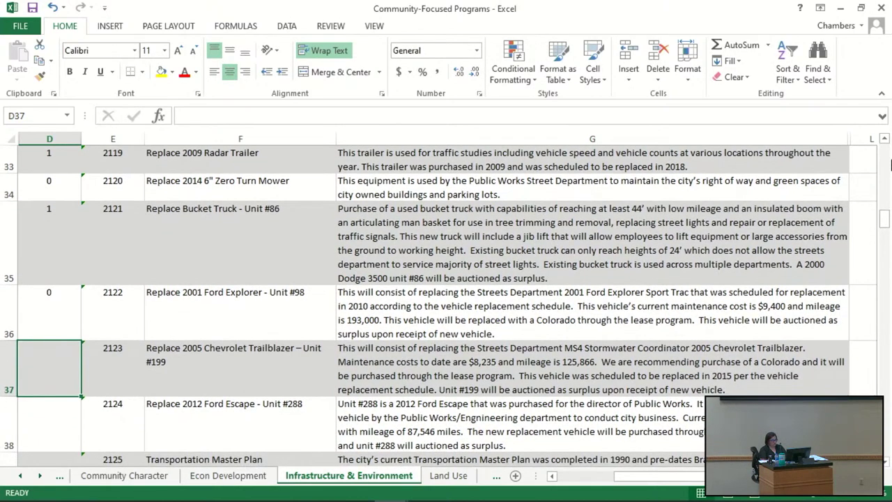
Score program 2123, Replace 2005 Chevrolet Trailblazer – Unit #199, as 1 and program 2124, Replace 2012 Ford Escape - Unit #288, as 0.
key(Down)
key(Down)
key(Down)
key(Up)
key(Up)
key(Up)
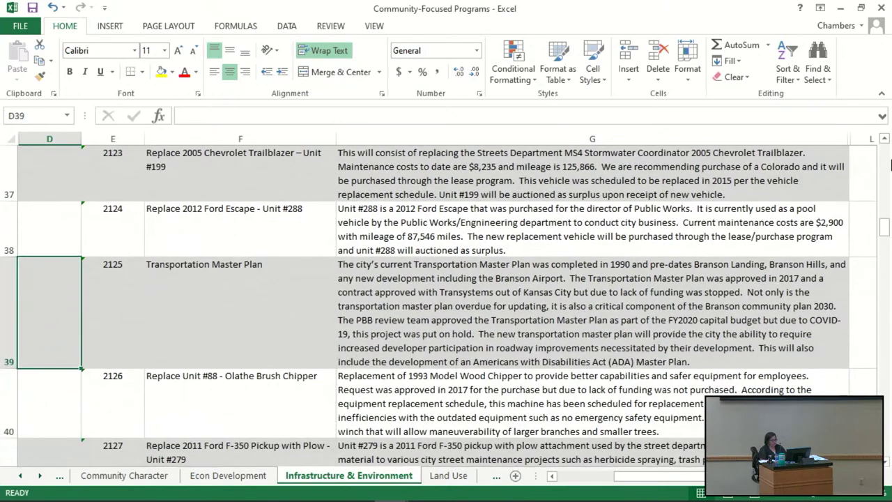
key(Up)
key(Down)
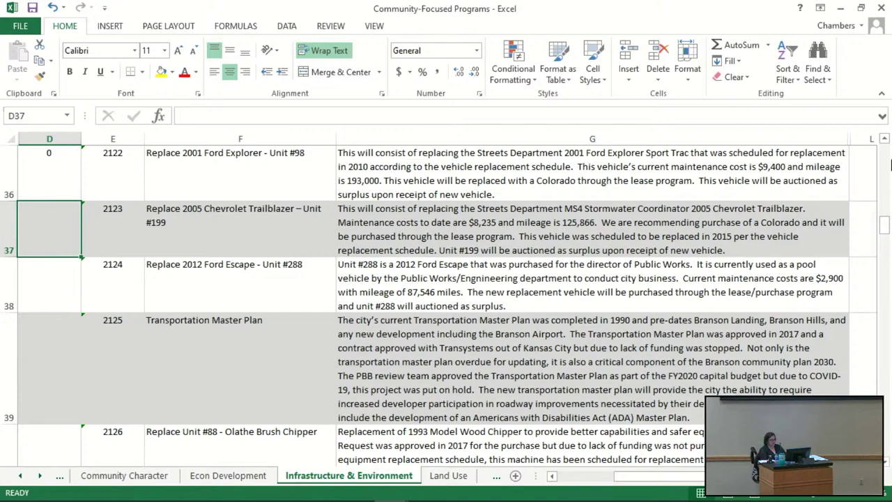
text(1)
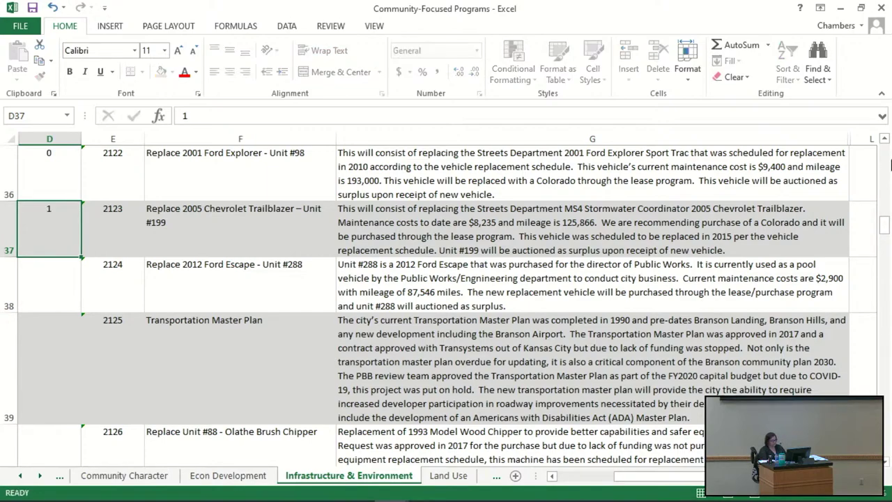
key(Return)
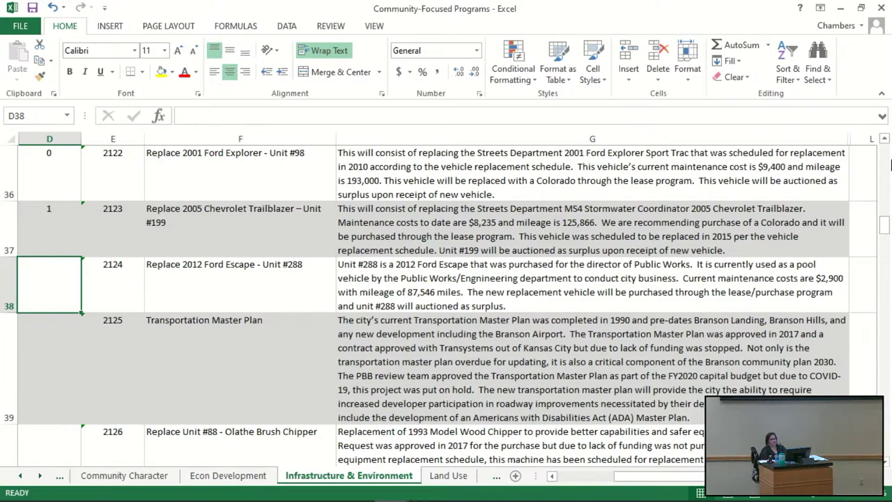
text(0)
key(Return)
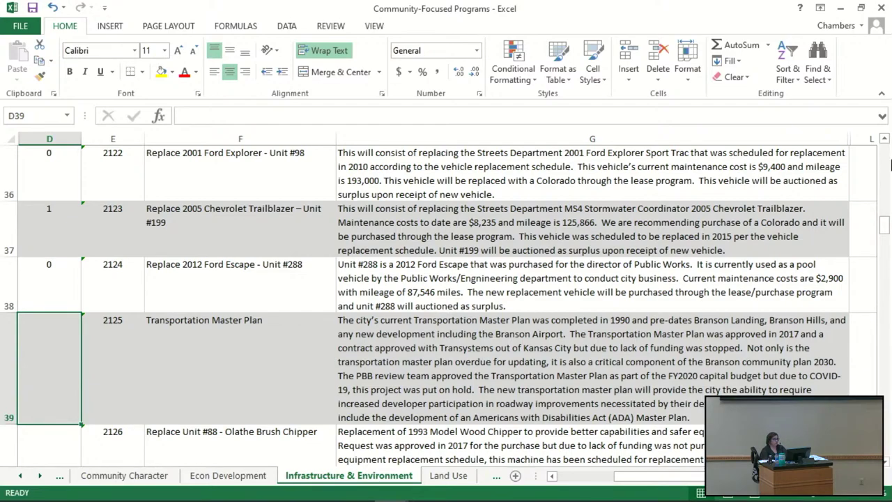
Score program 2125, Transportation Master Plan, as 4 and program 2126, Replace Unit #88 - Olathe Brush Chipper, as 0.
text(4)
key(Return)
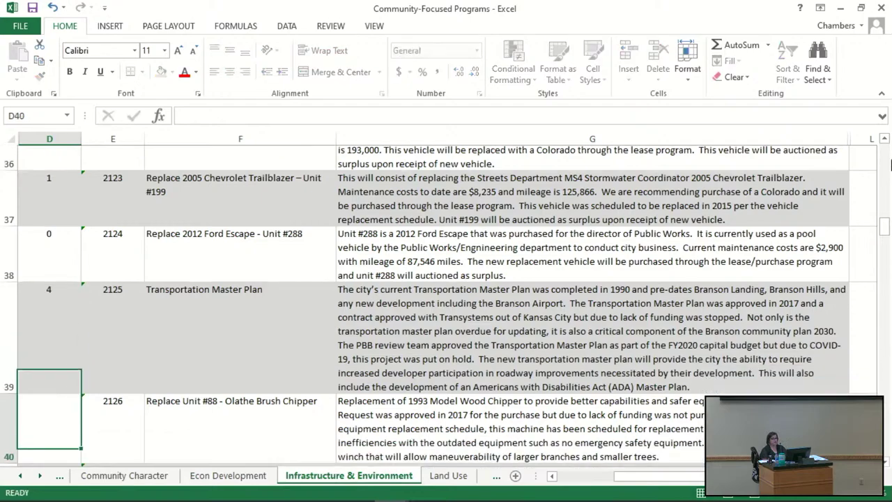
key(Down)
key(Down)
key(Down)
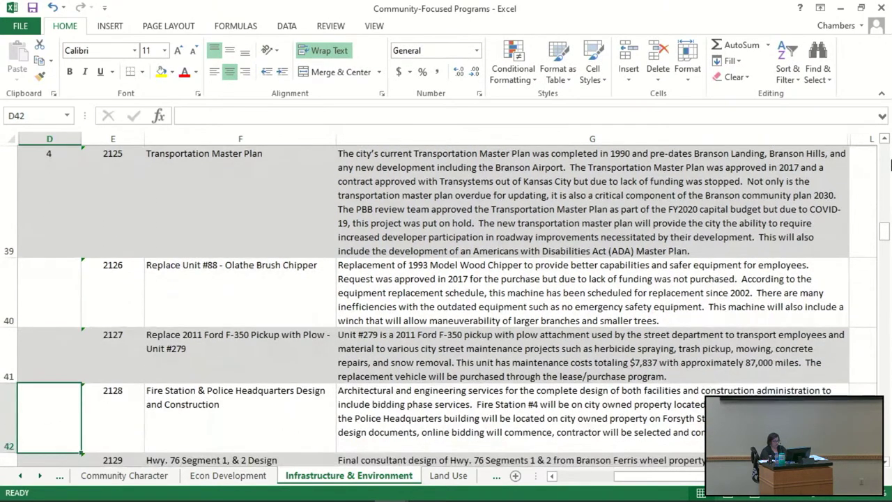
key(Up)
key(Up)
key(Up)
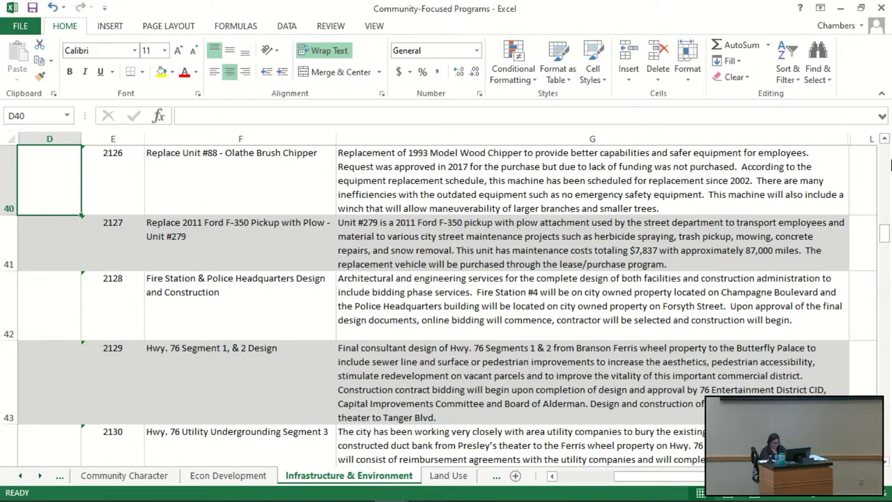
text(0)
key(Return)
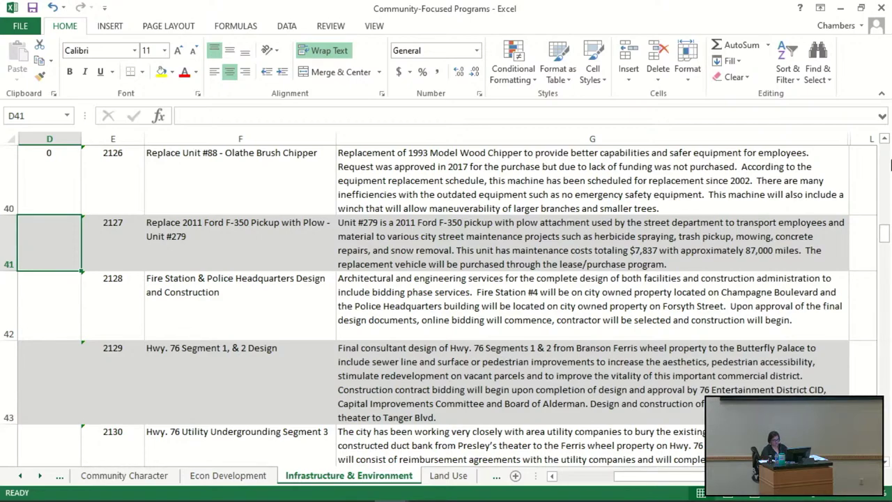
Score program 2127, Replace 2011 Ford F-350 Pickup with Plow, as 1 and program 2128, Fire Station & Police Headquarters Design and Construction, as 3.
text(1)
key(Return)
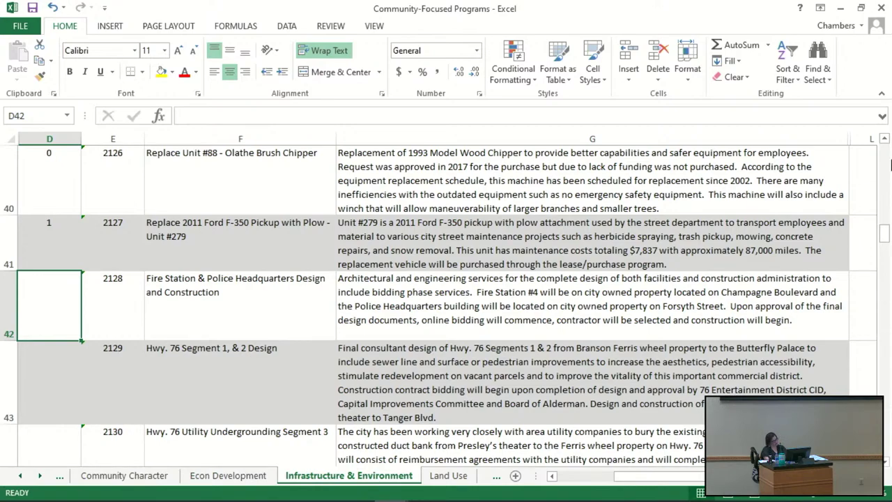
text(2)
key(Return)
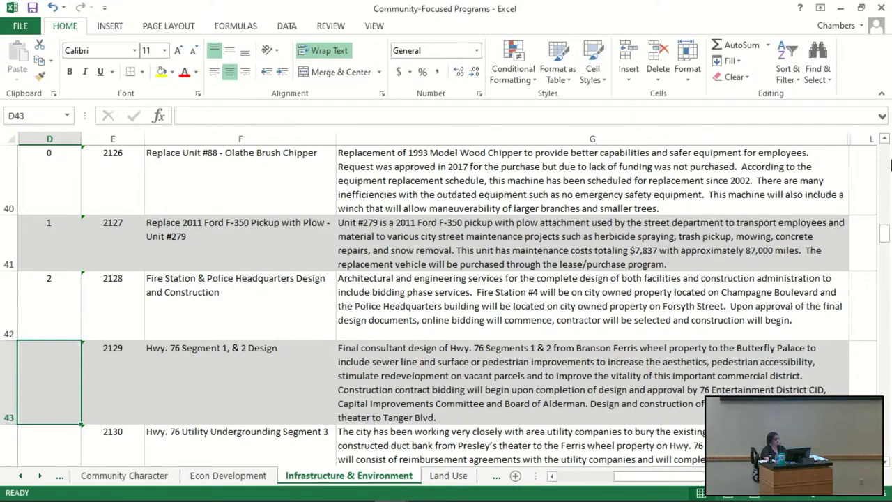
key(Up)
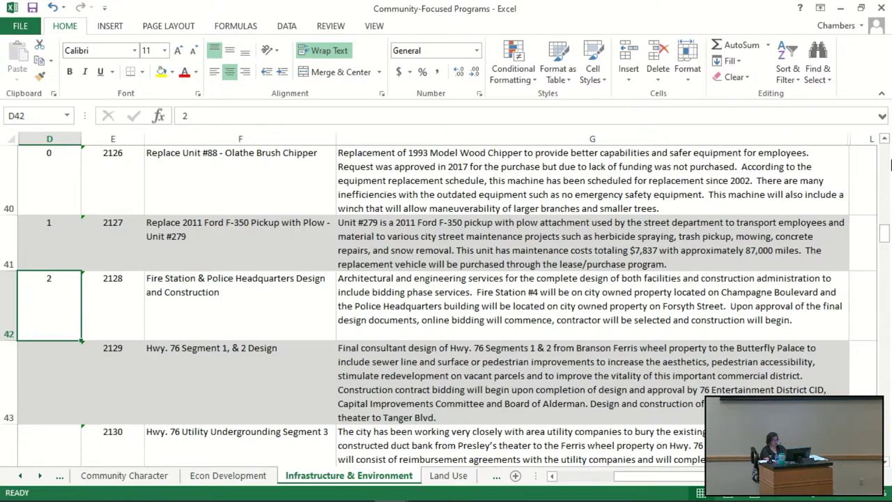
text(3)
key(Return)
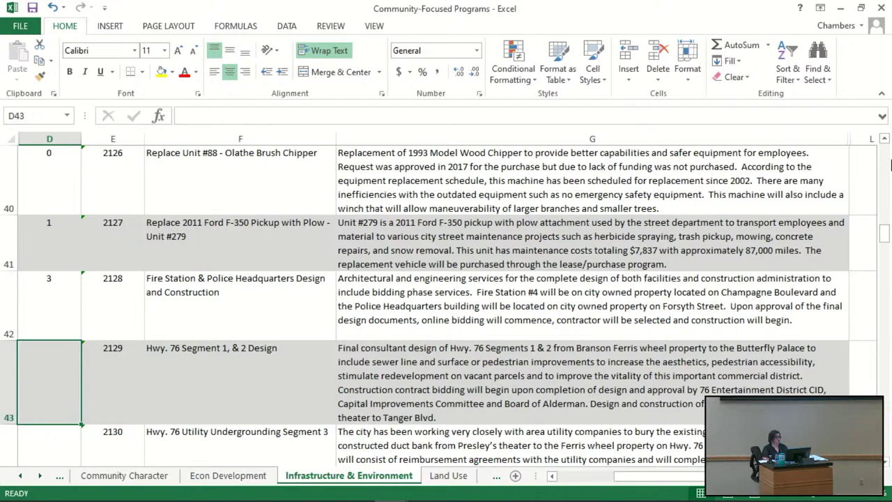
Score program 2129, Hwy. 76 Segment 1, & 2 Design, and program 2130, Hwy. 76 Utility Undergrounding Segment 3, as 4 each.
text(4)
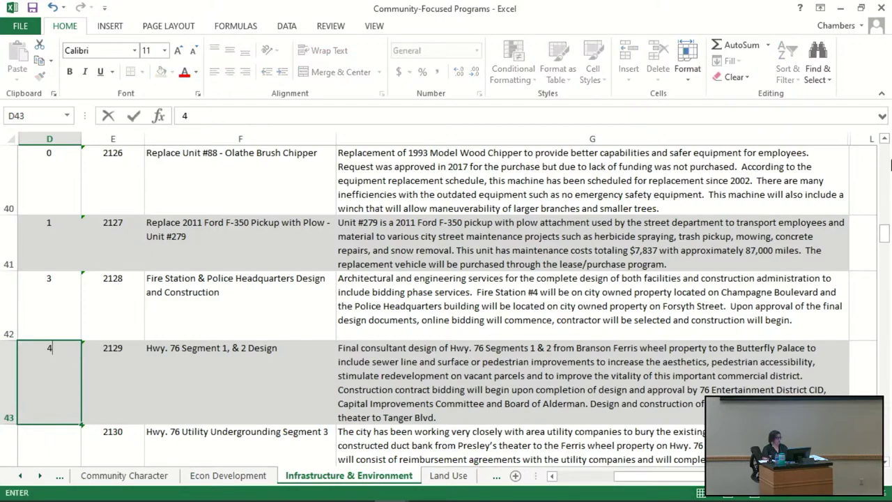
key(Return)
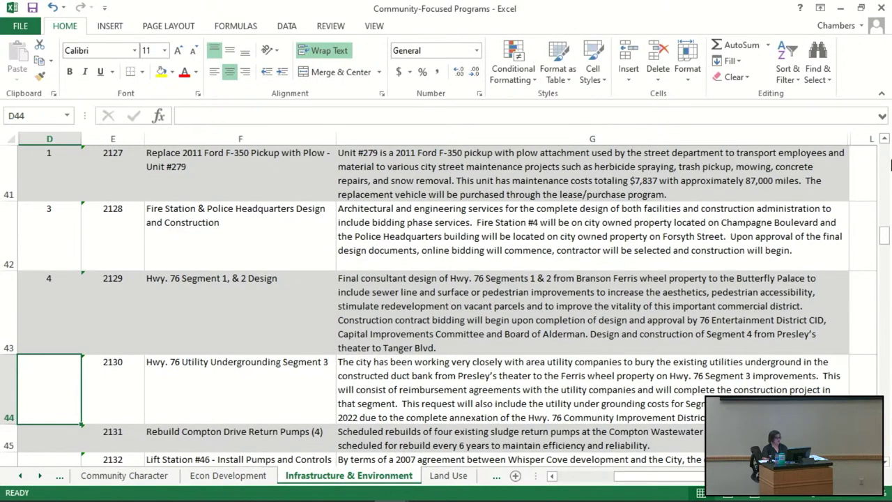
key(Up)
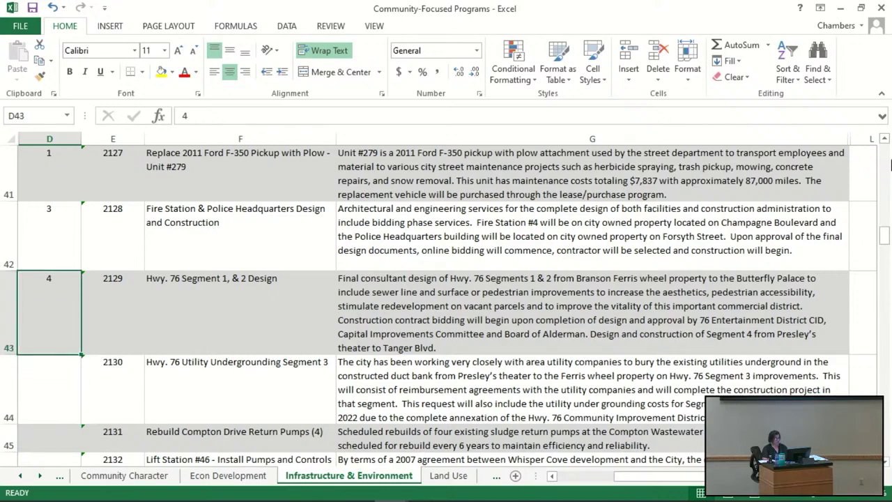
key(Down)
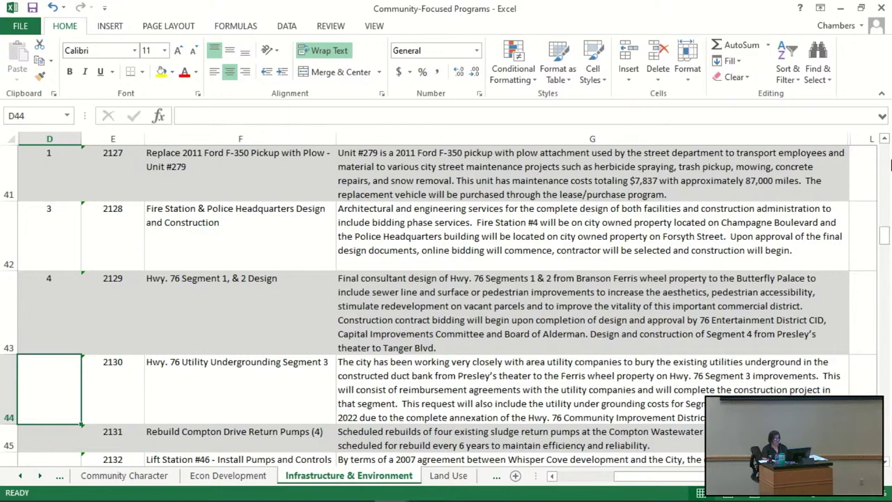
text(4)
key(Return)
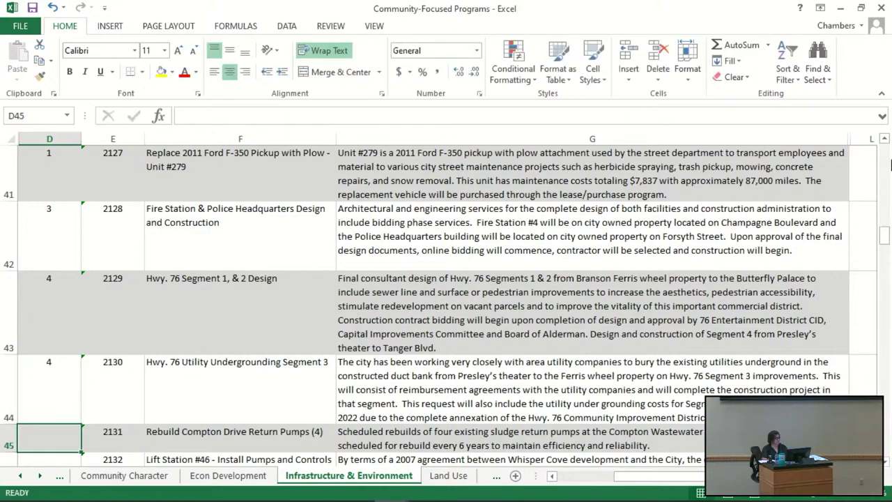
Score program 2131, Rebuild Compton Drive Return Pumps (4), and program 2132, Lift Station #46 - Install Pumps and Controls, as 3 each.
key(Down)
key(Down)
key(Down)
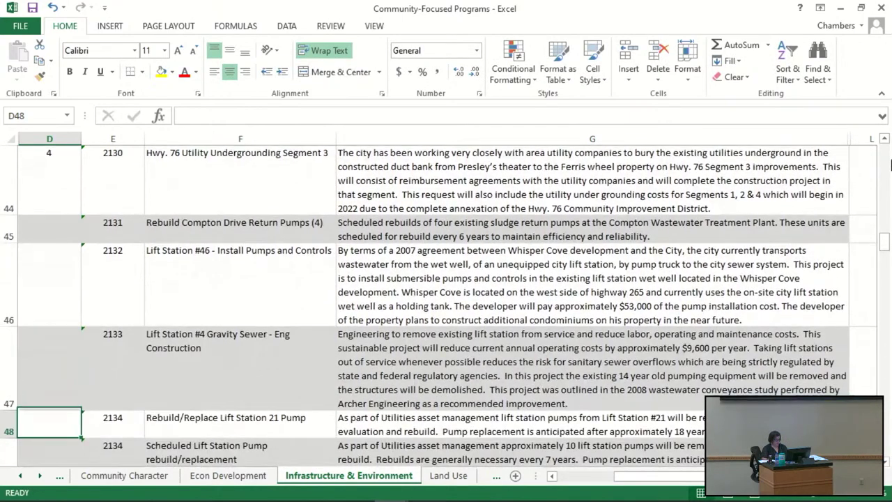
key(Up)
key(Up)
key(Up)
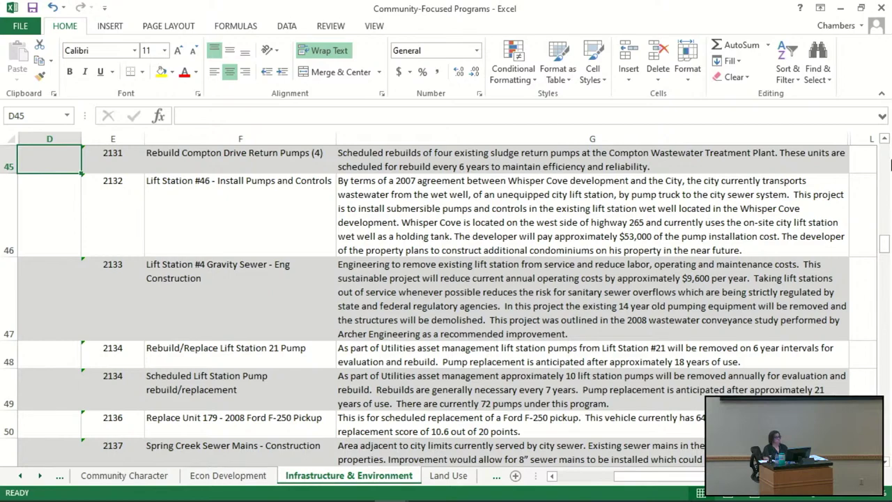
text(3)
key(Return)
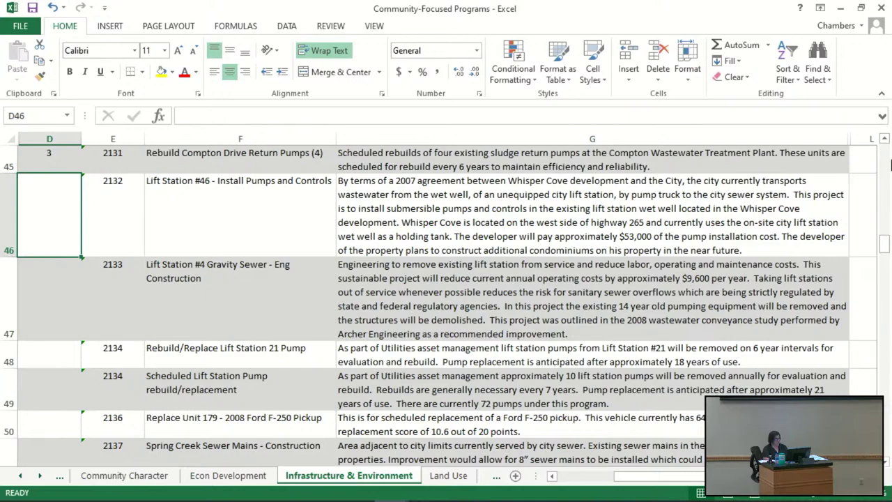
text(3)
key(Return)
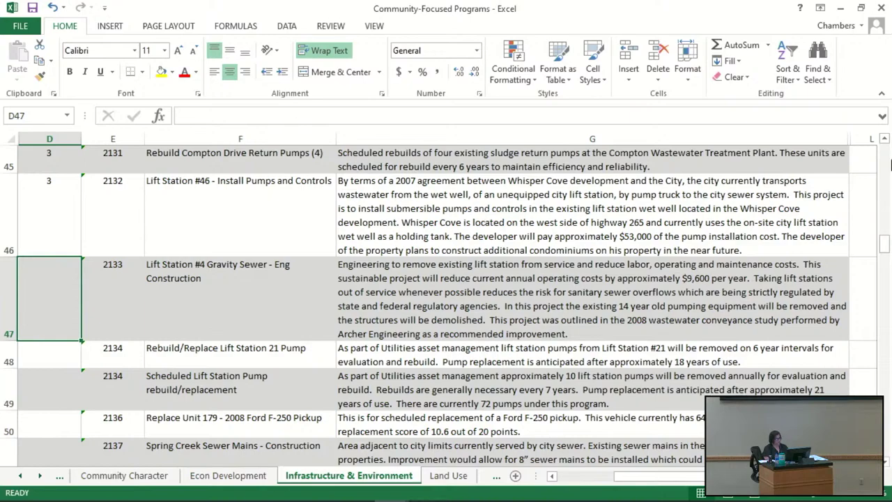
Score program 2133, Lift Station #4 Gravity Sewer, and both programs numbered 2134, Lift Station 21 Pump and Scheduled Lift Station Pump rebuild/replacement, as 3 each.
text(3)
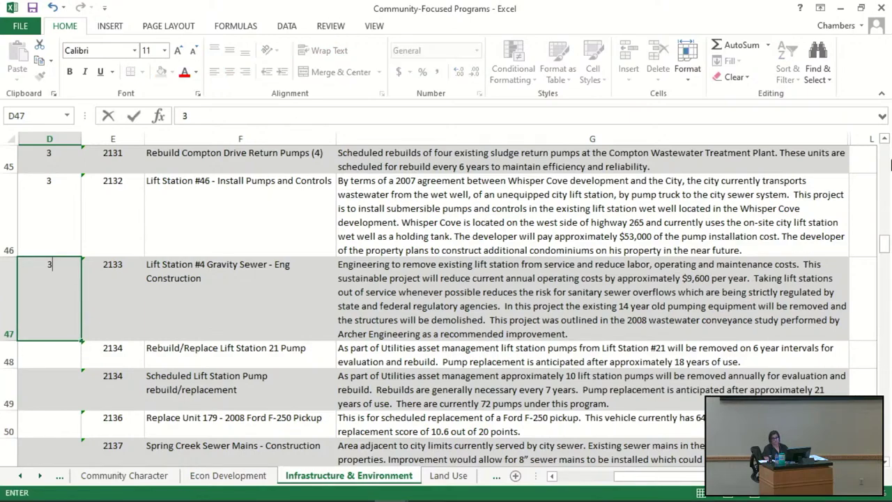
key(Return)
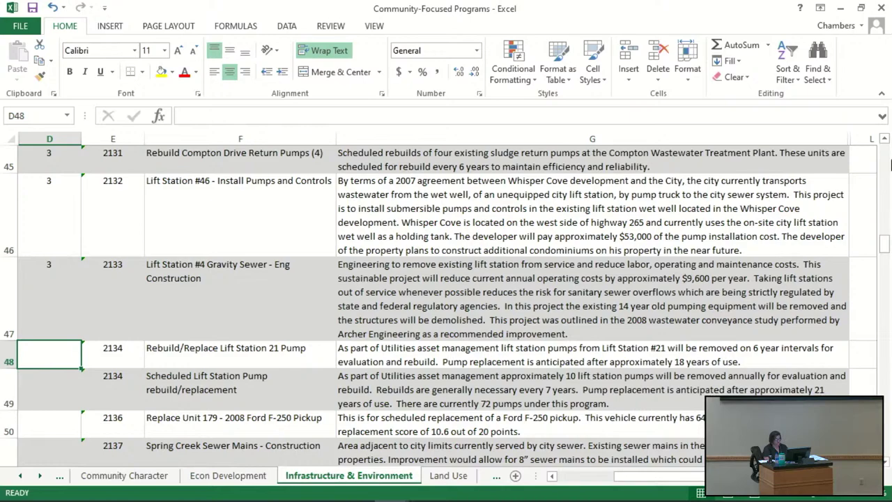
text(3)
key(Return)
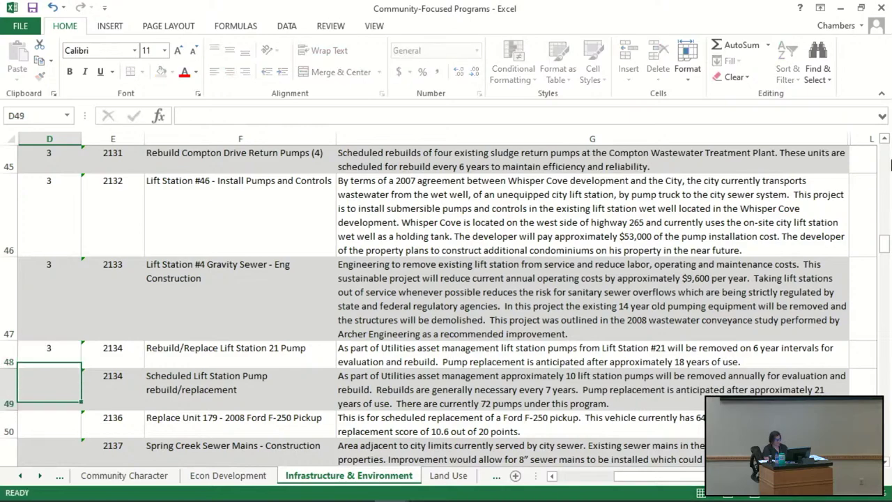
text(3)
key(Return)
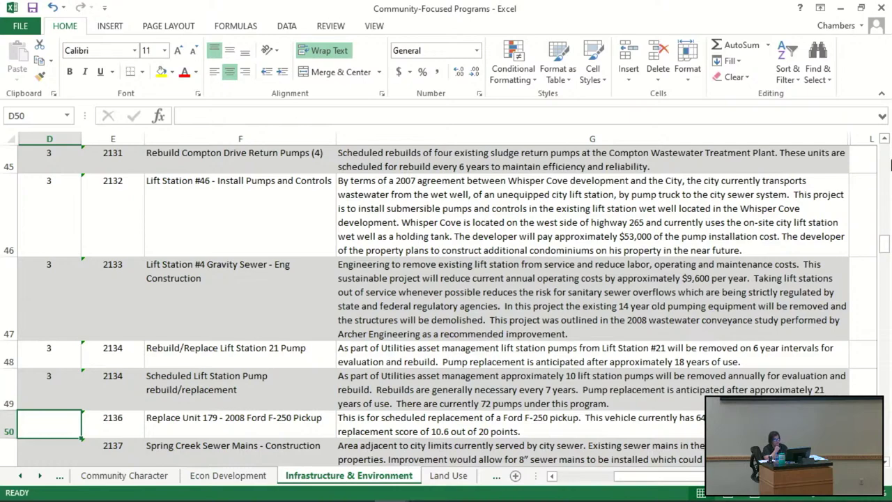
Score program 2136, Replace Unit 179 - 2008 Ford F-250 Pickup, as 0 and program 2137, Spring Creek Sewer Mains - Construction, as 3.
text(0)
key(Return)
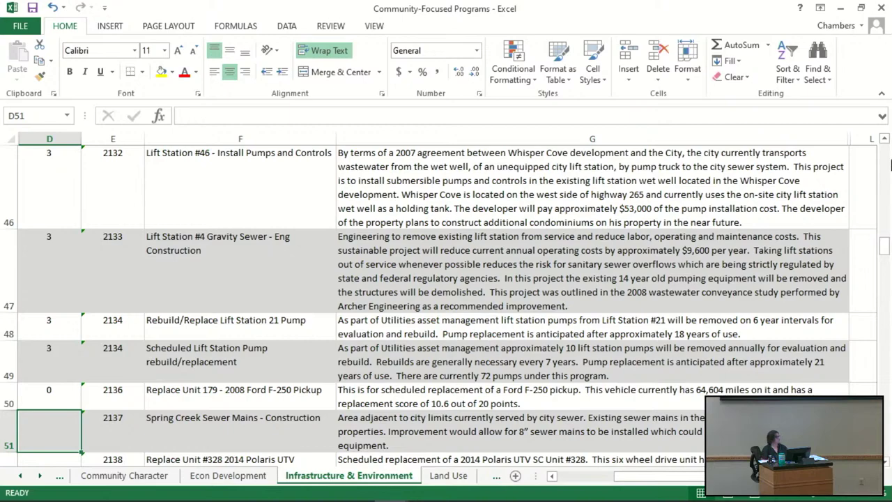
text(3)
key(Return)
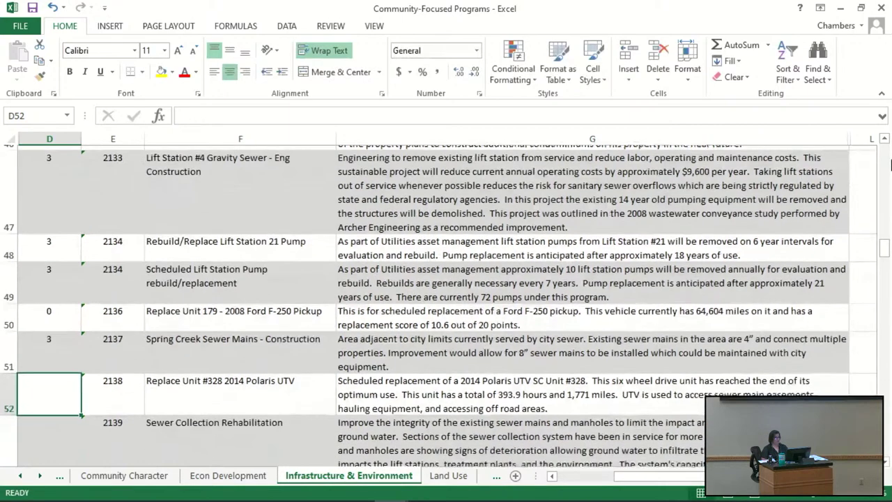
Look over the upcoming programs through 2144, Water System GPS Unit, and score program 2138, Replace Unit #328 2014 Polaris UTV, as 1.
key(Down)
key(Down)
key(Down)
key(Down)
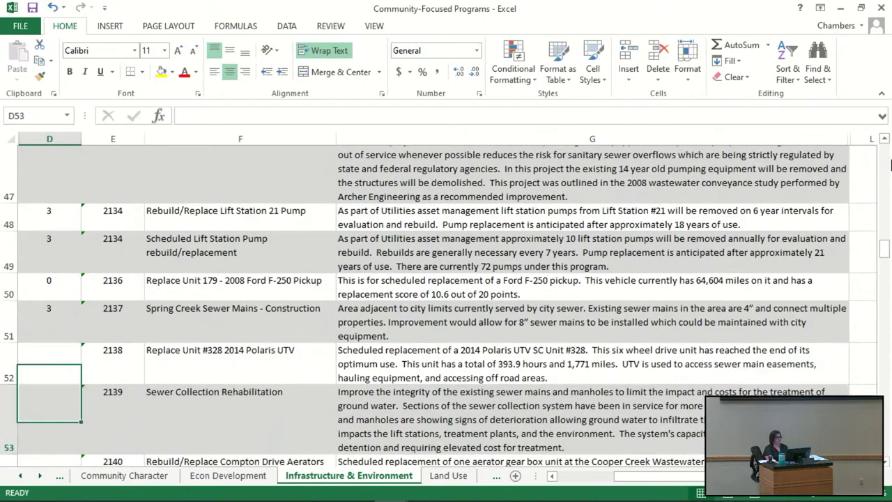
key(Down)
key(Down)
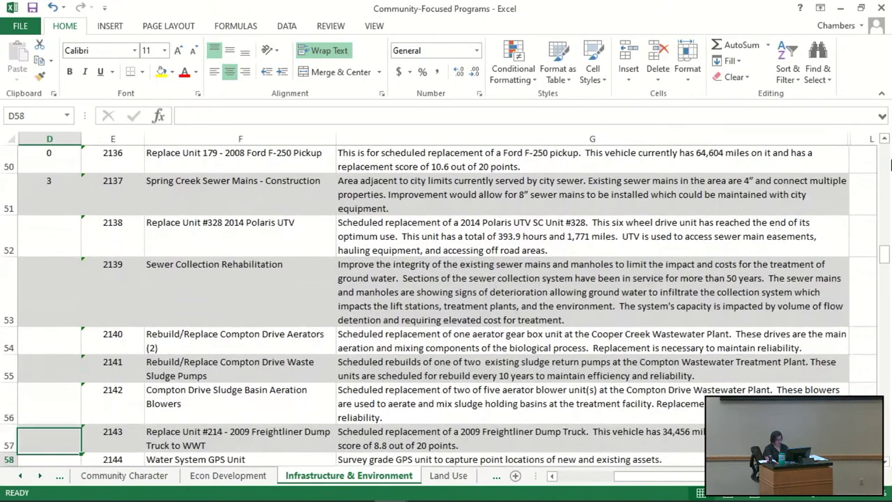
key(Up)
key(Up)
key(Up)
key(Up)
key(Up)
key(Up)
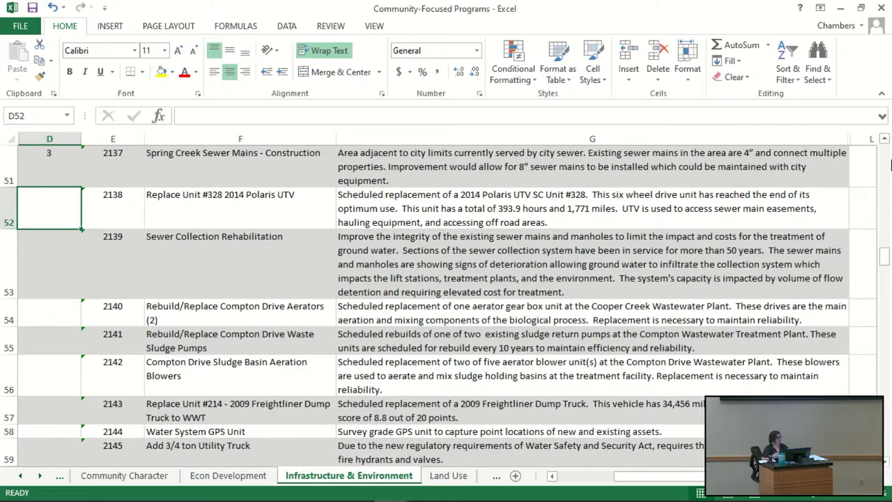
text(1)
key(Return)
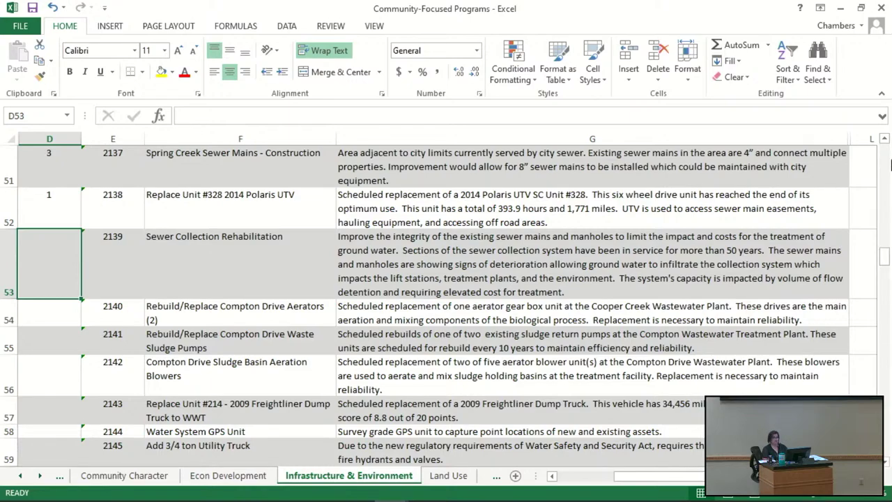
Score program 2139, Sewer Collection Rehabilitation, as 4 and programs 2140 through 2142, the Compton Drive aerators, sludge pumps and blowers, as 3 each.
text(4)
key(Return)
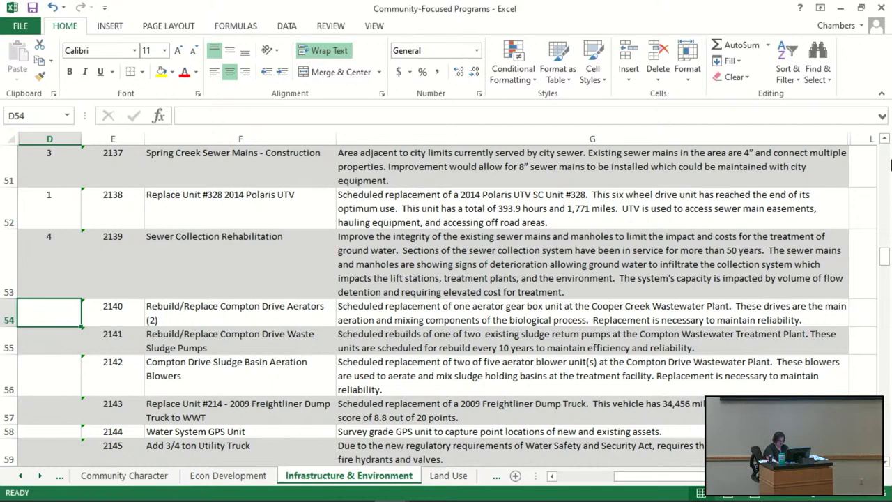
text(3)
key(Return)
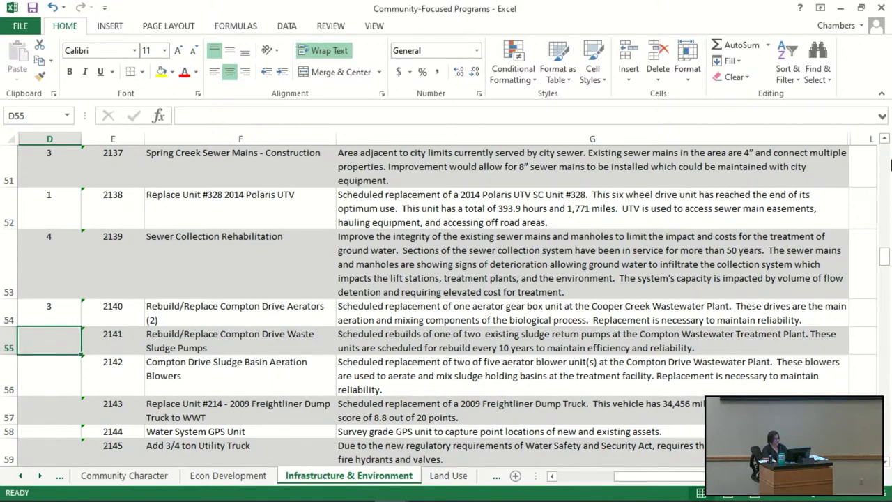
text(3)
key(Return)
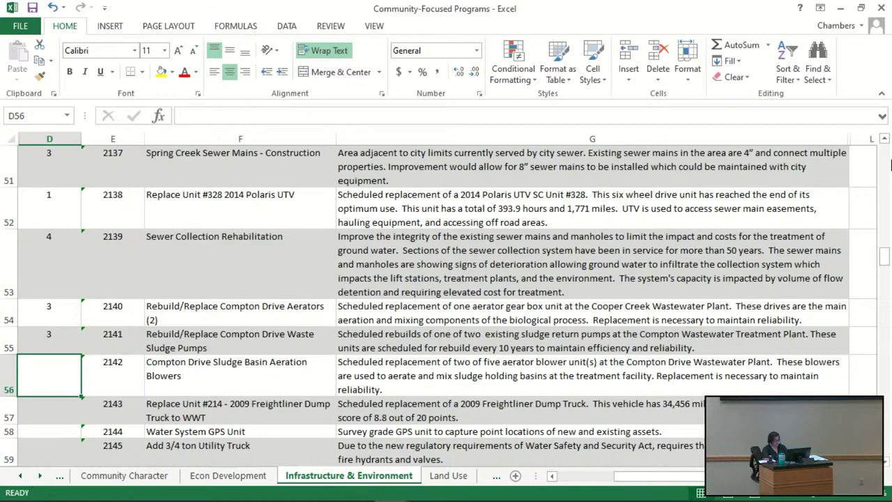
text(3)
key(Return)
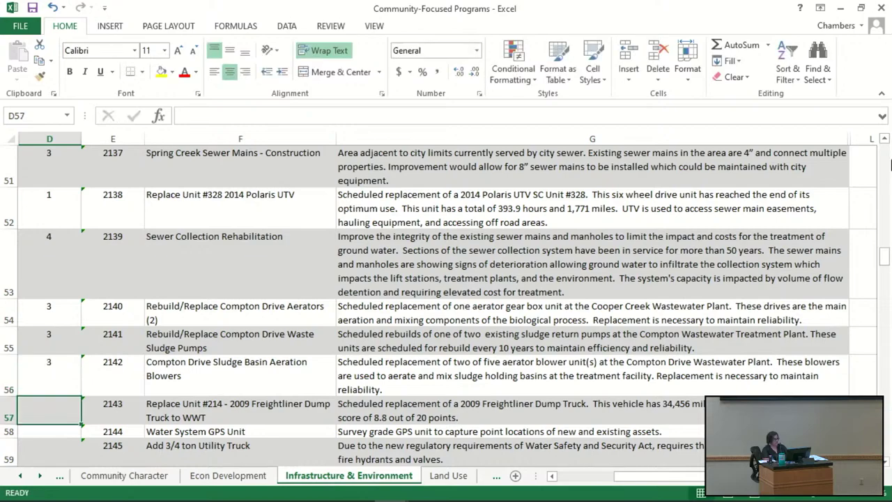
Look over the upcoming programs from 2143, Replace Unit #214, through 2150, Rec Plex Water Tower renovation.
key(Down)
key(Down)
key(Down)
key(Down)
key(Down)
key(Down)
key(Down)
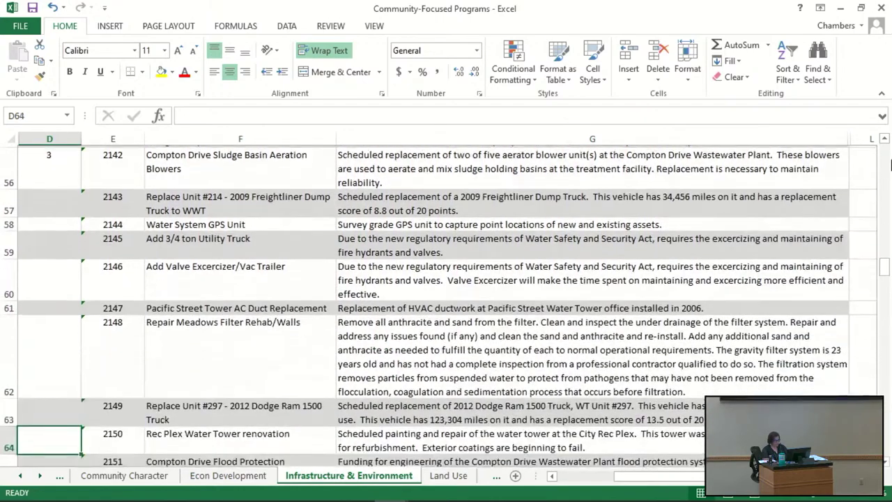
key(Up)
key(Up)
key(Up)
key(Up)
key(Up)
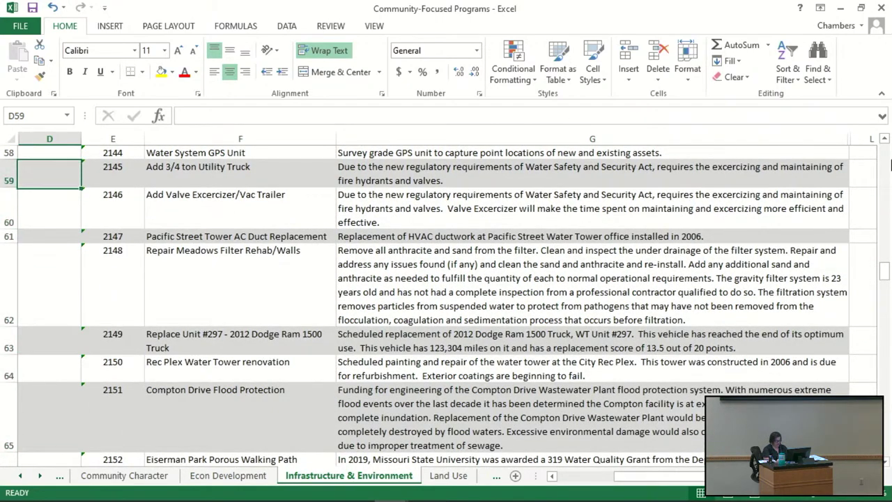
key(Up)
key(Up)
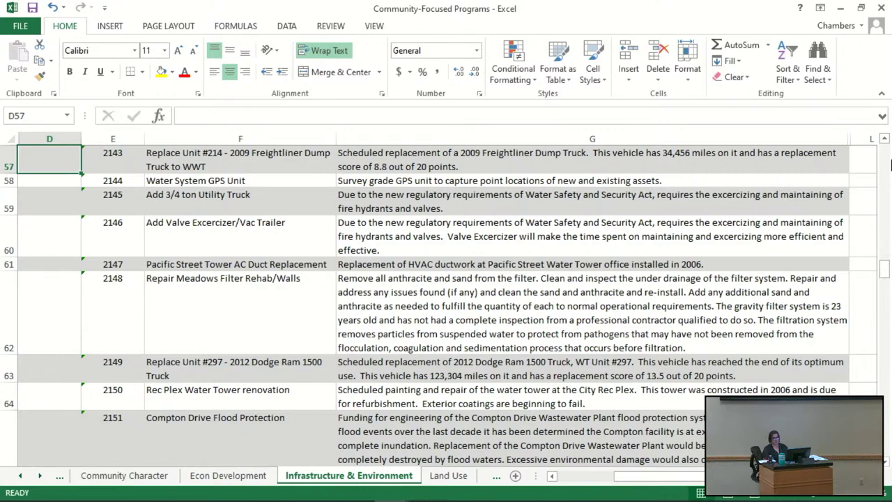
Score program 2143, Replace Unit #214 - 2009 Freightliner Dump Truck, as 2 and program 2144, Water System GPS Unit, as 3.
text(2)
key(Return)
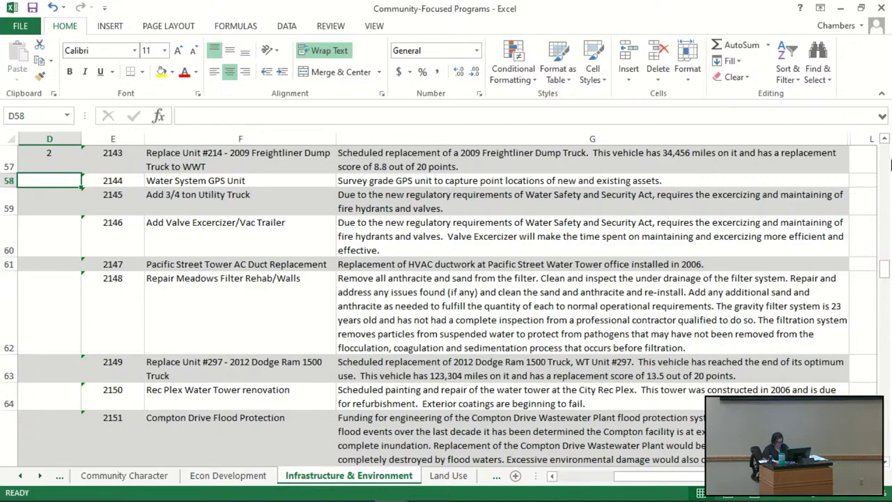
text(3)
key(Return)
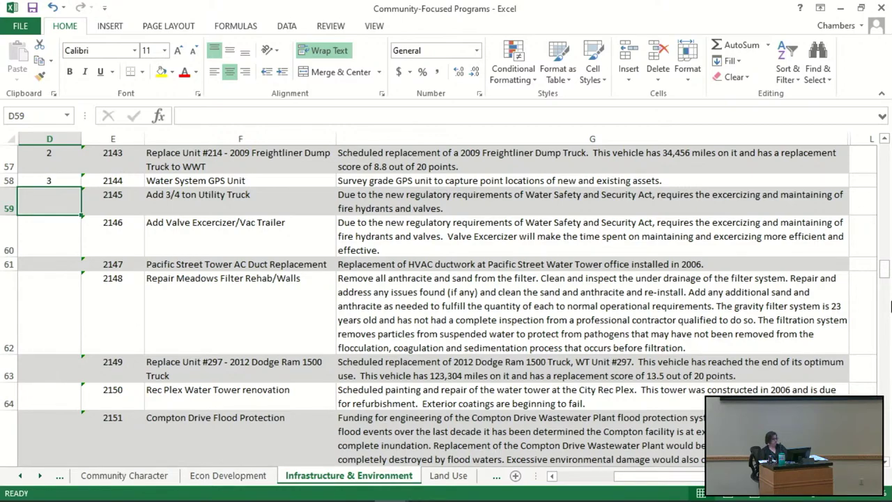
Score program 2145, Add 3/4 ton Utility Truck, as 1 and program 2146, Add Valve Excercizer/Vac Trailer, as 3.
text(1)
key(Return)
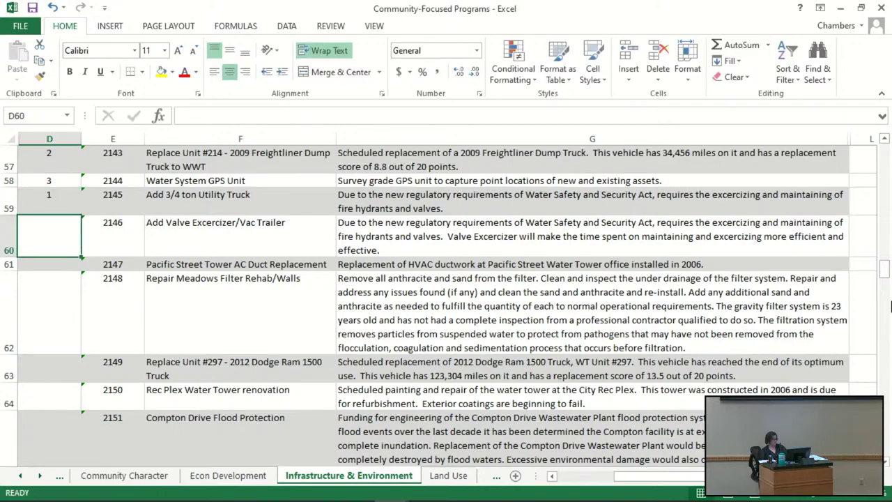
key(Up)
key(Return)
text(3)
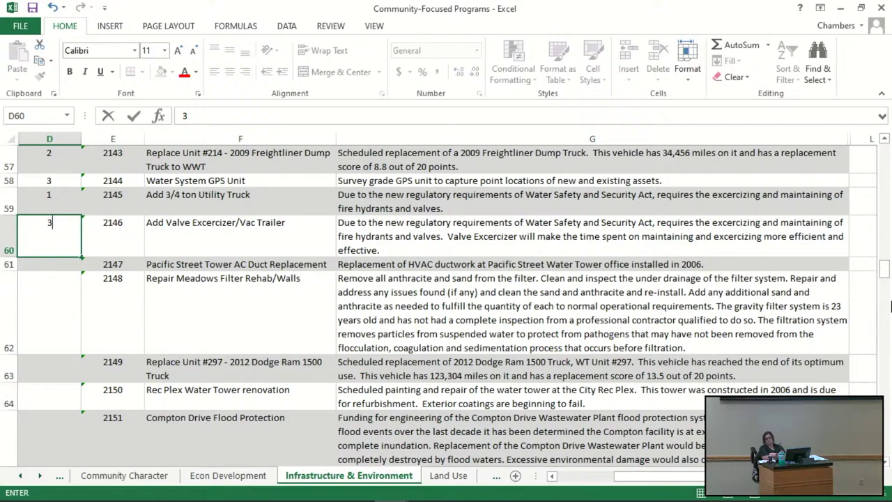
key(BackSpace)
text(4)
key(BackSpace)
text(3)
key(Return)
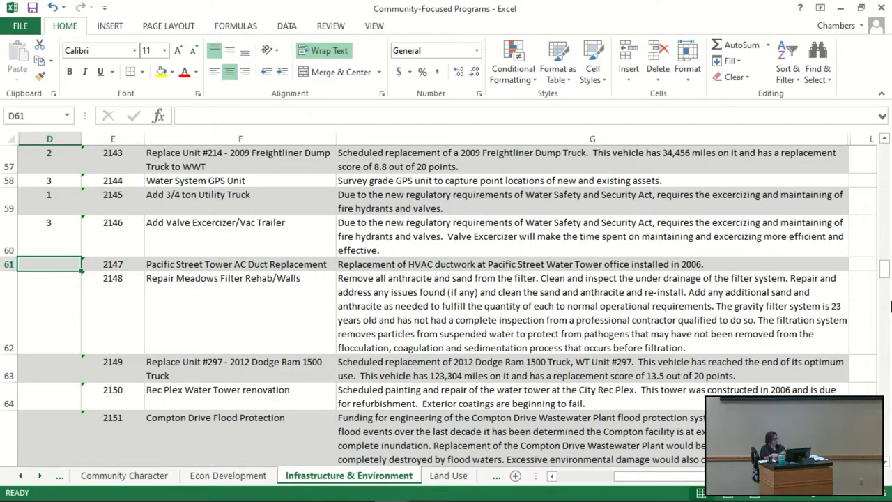
Score program 2147, Pacific Street Tower AC Duct Replacement, as 1 and program 2148, Repair Meadows Filter Rehab/Walls, as 4.
text(0)
key(Return)
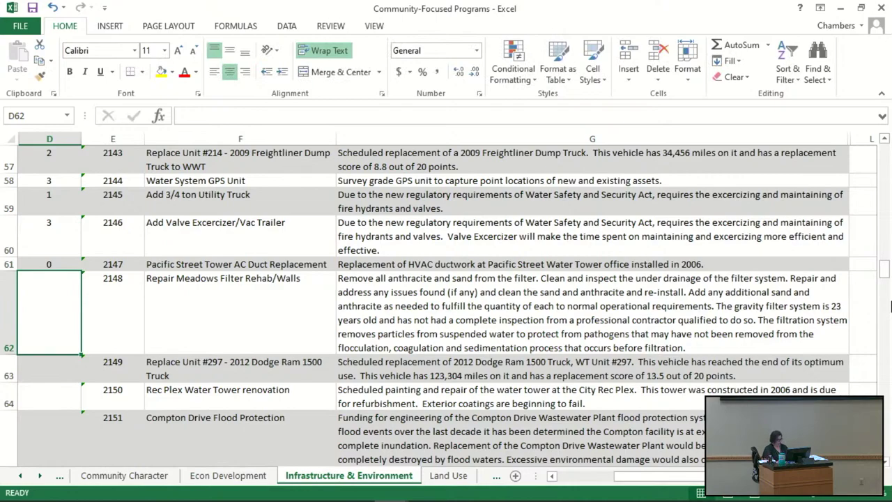
key(Up)
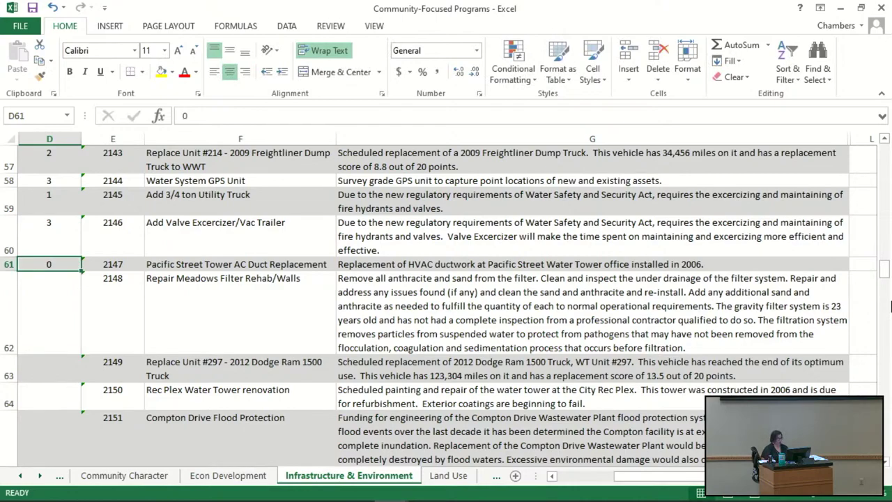
text(1)
key(Return)
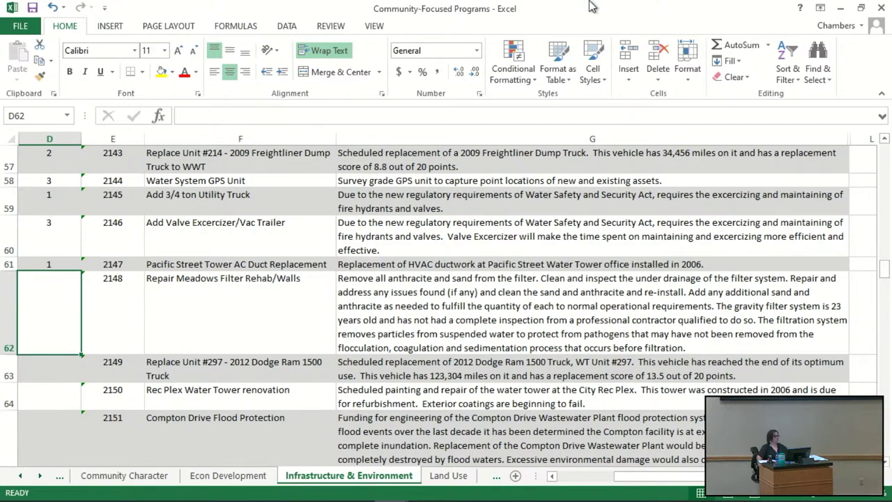
text(4)
key(Return)
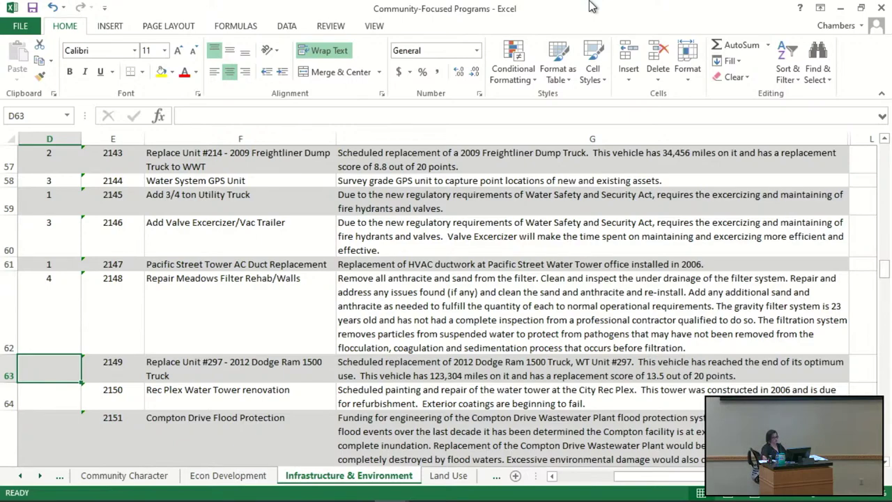
Score program 2149, Replace Unit #297 - 2012 Dodge Ram 1500 Truck, as 0 and program 2150, Rec Plex Water Tower renovation, as 3.
text(0)
key(Return)
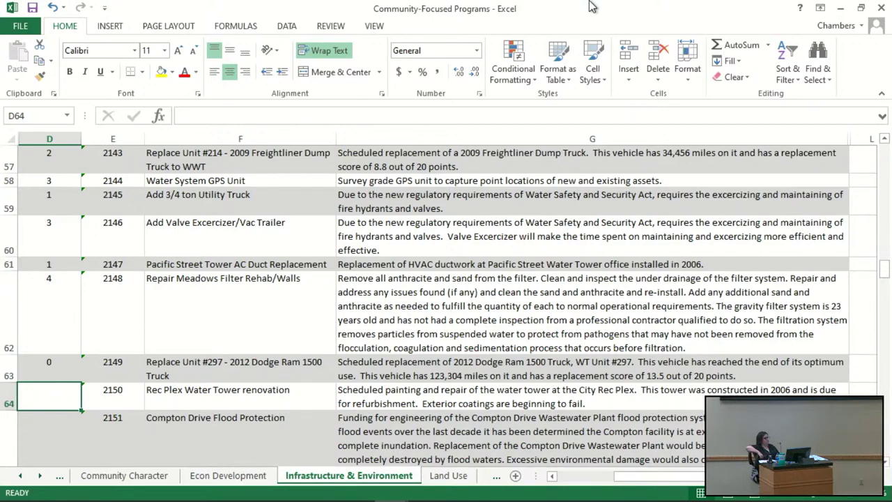
text(3)
key(Return)
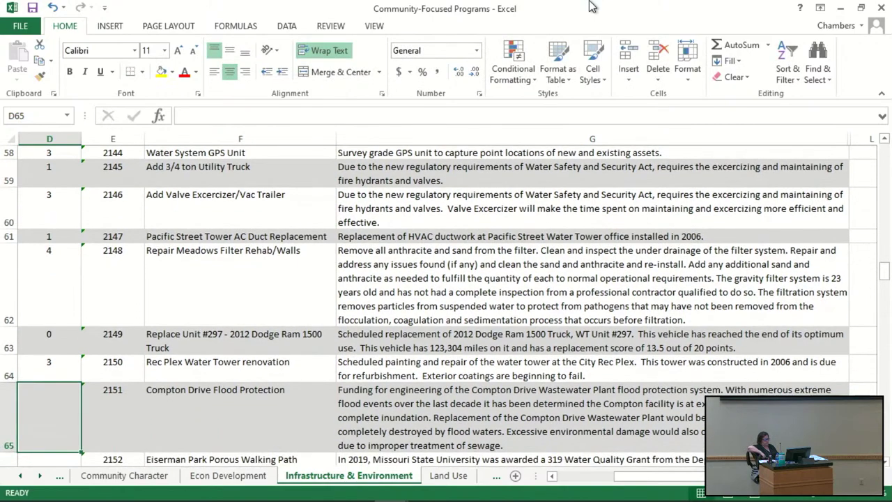
Change the score of program 2150, Rec Plex Water Tower renovation, to 4 and score program 2151, Compton Drive Flood Protection, as 4.
key(Down)
key(Down)
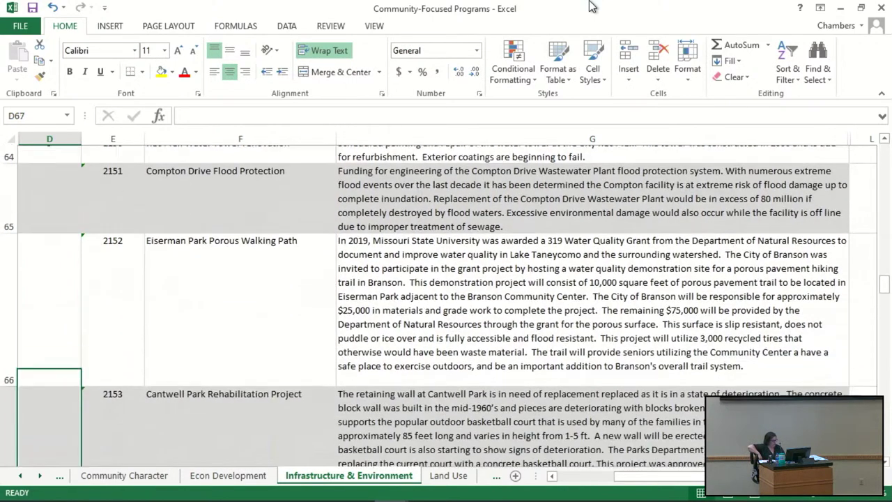
key(Up)
key(Up)
key(Up)
key(Down)
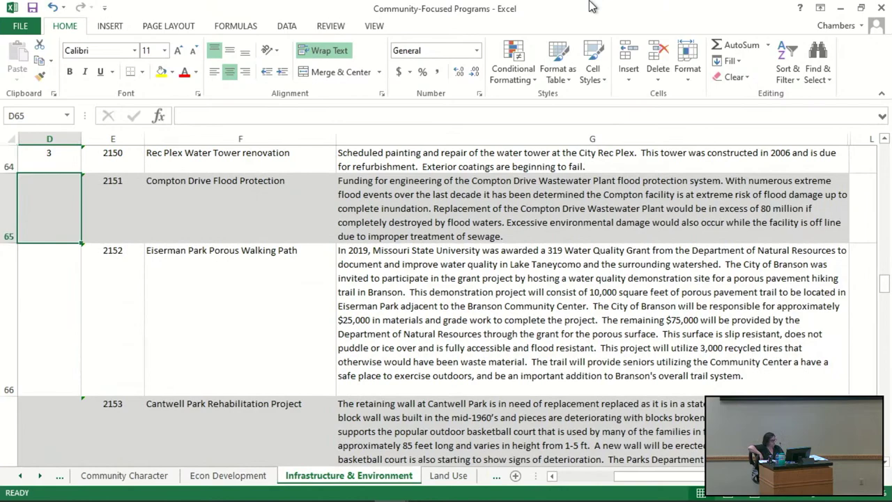
key(Up)
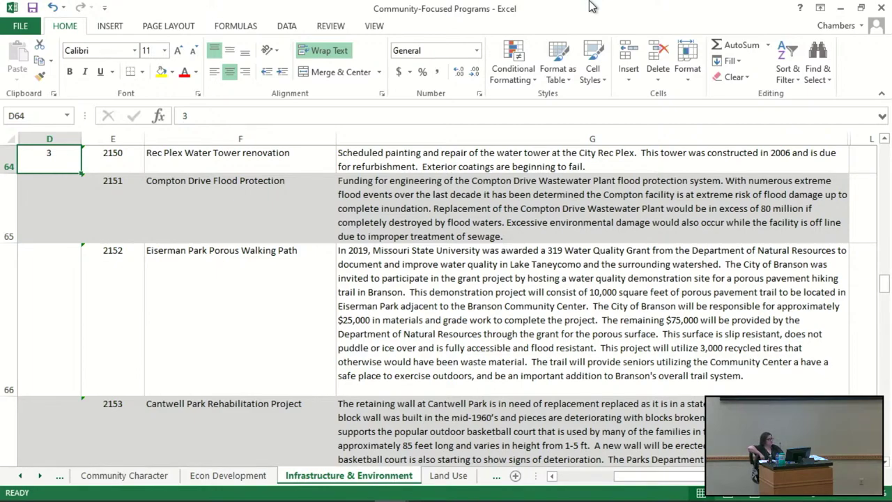
text(4)
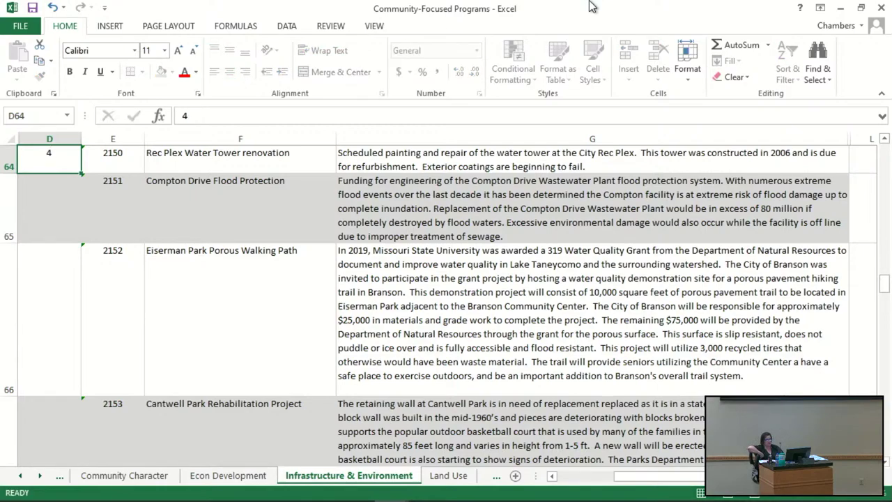
key(Return)
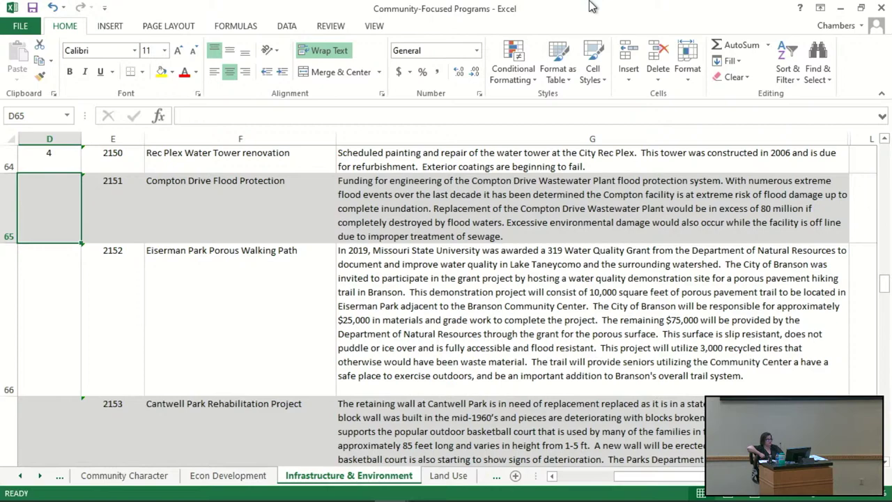
text(4)
key(Return)
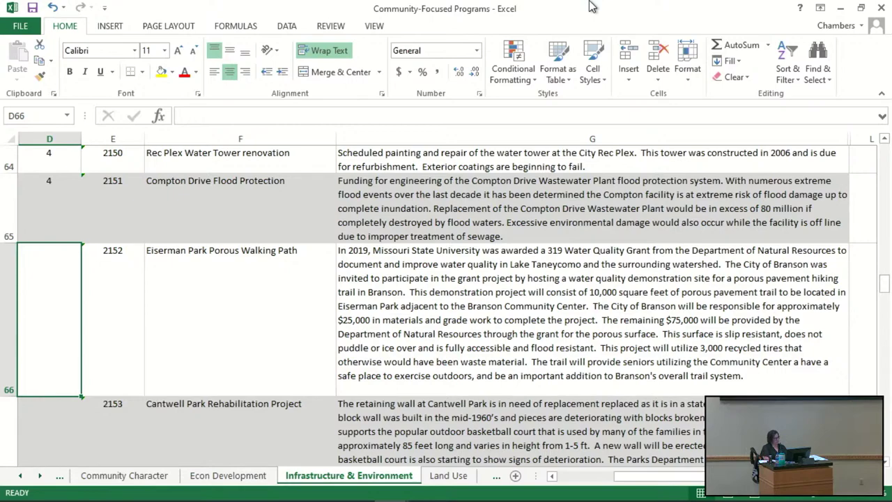
Score program 2152, Eiserman Park Porous Walking Path, and program 2153, Cantwell Park Rehabilitation Project, as 2 each.
text(2)
key(Return)
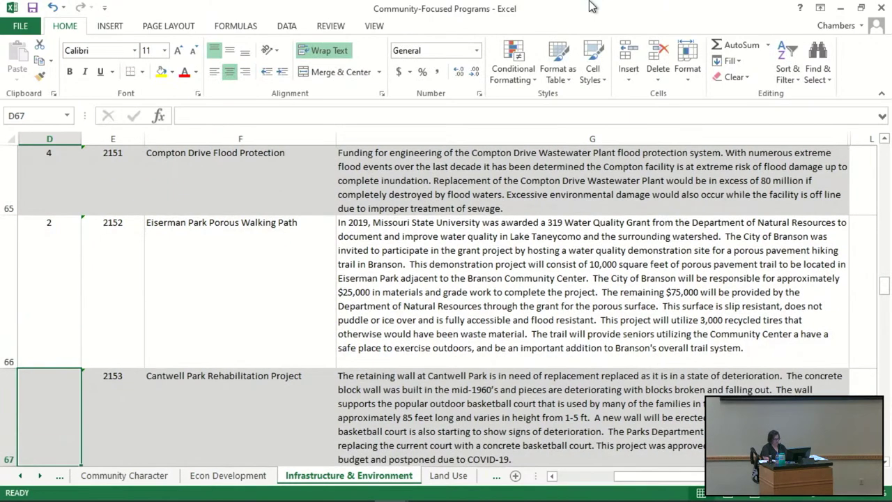
scroll(446, 306, down, 1)
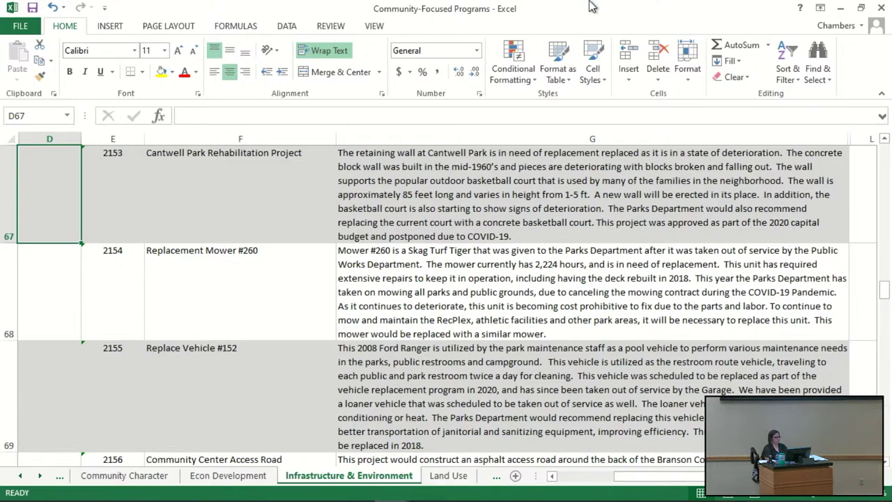
text(2)
key(Return)
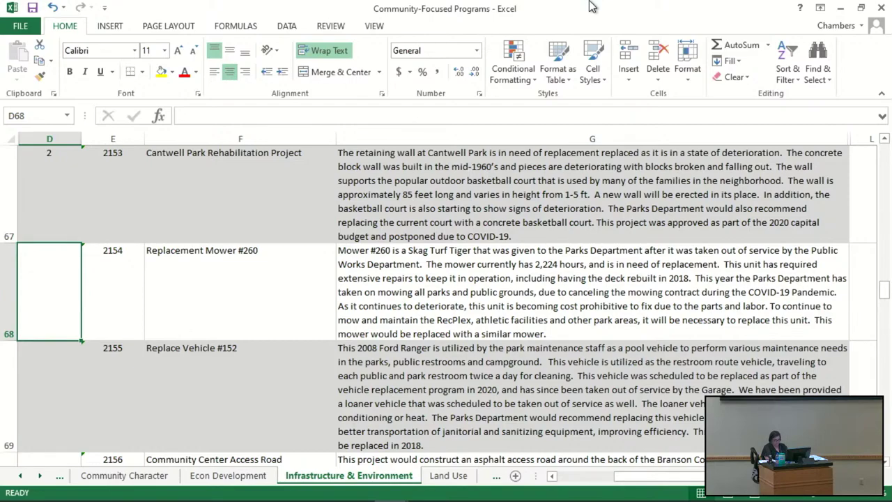
Score program 2154, Replacement Mower #260, as 0 and program 2155, Replace Vehicle #152, as 2.
text(0)
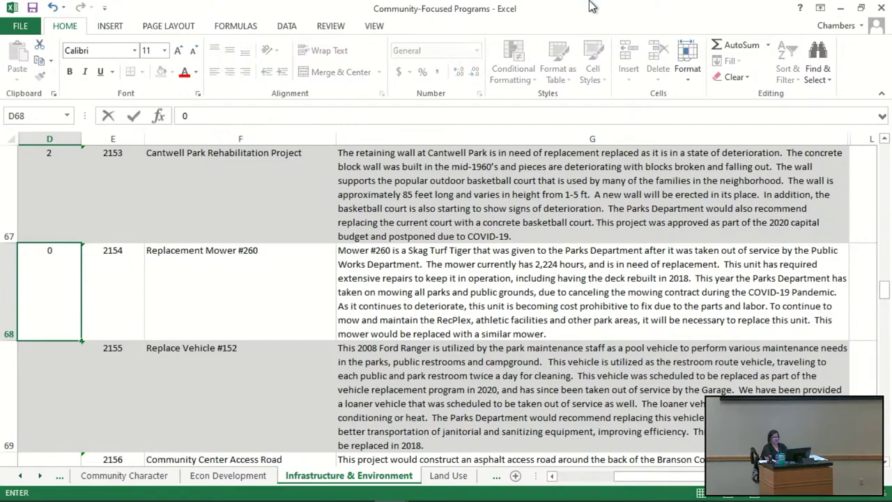
key(Return)
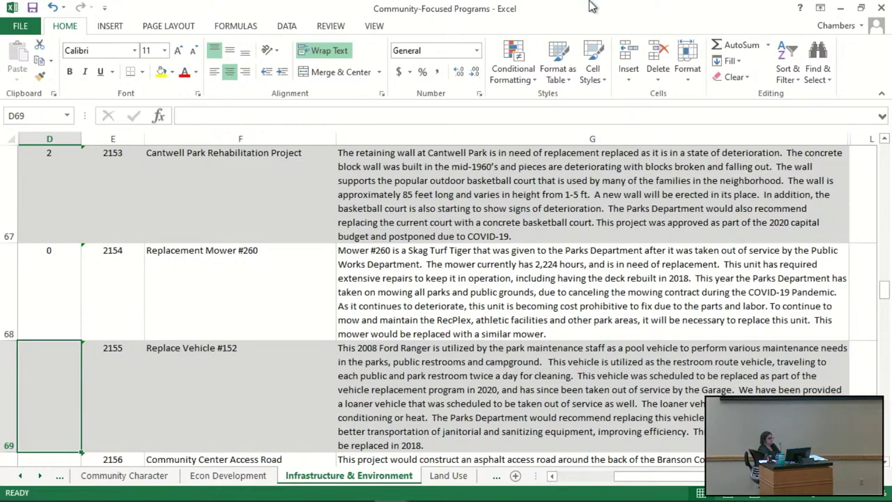
text(2)
key(Return)
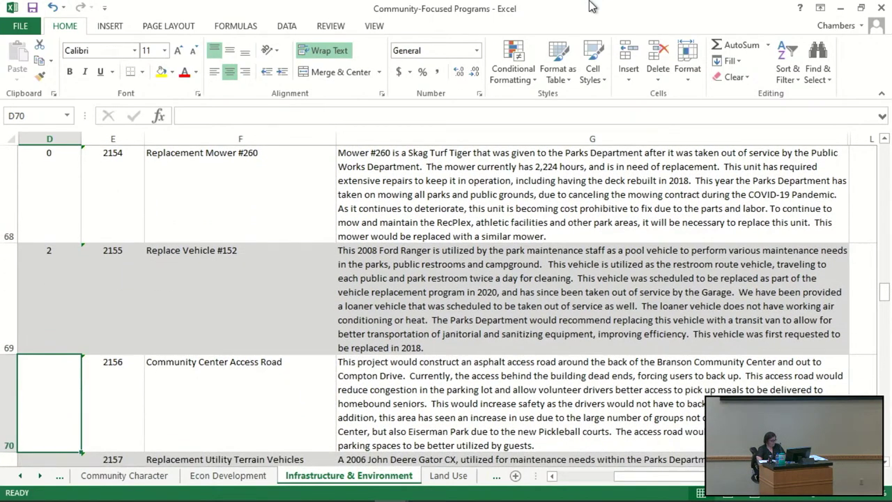
Score program 2156, Community Center Access Road, and program 2157, Replacement Utility Terrain Vehicles, as 0 each.
key(Return)
key(Return)
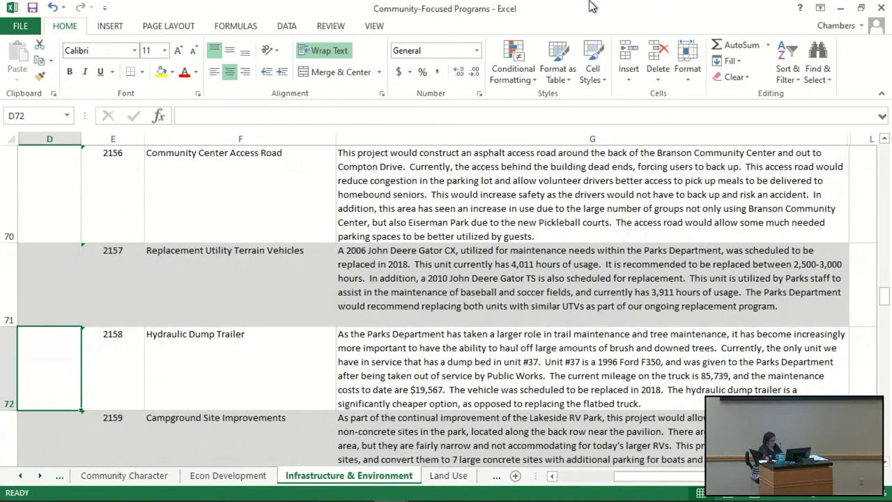
key(Up)
key(Up)
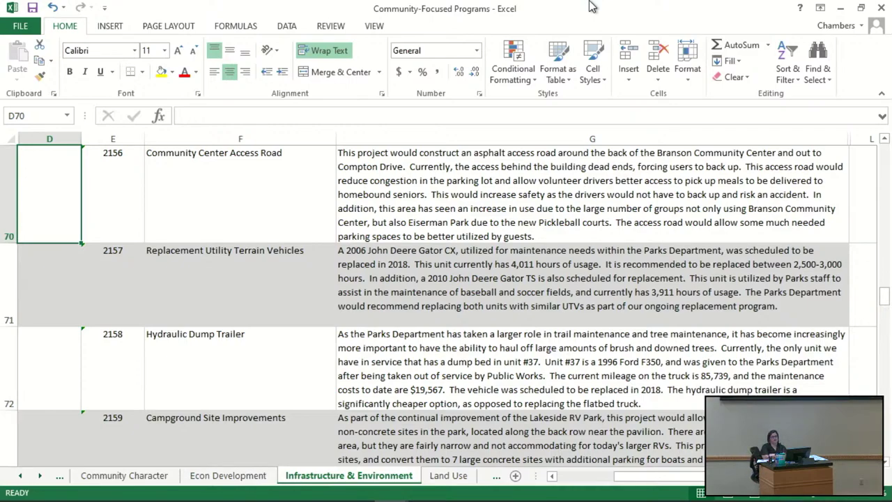
text(0)
key(Return)
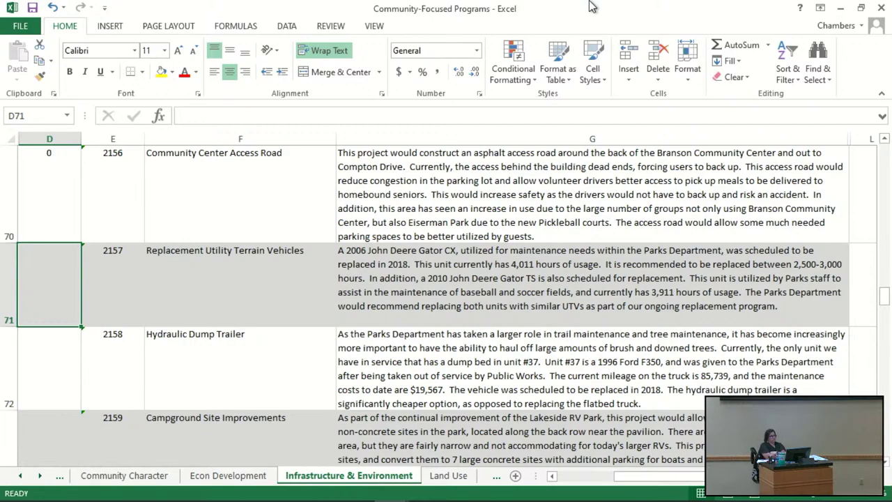
text(0)
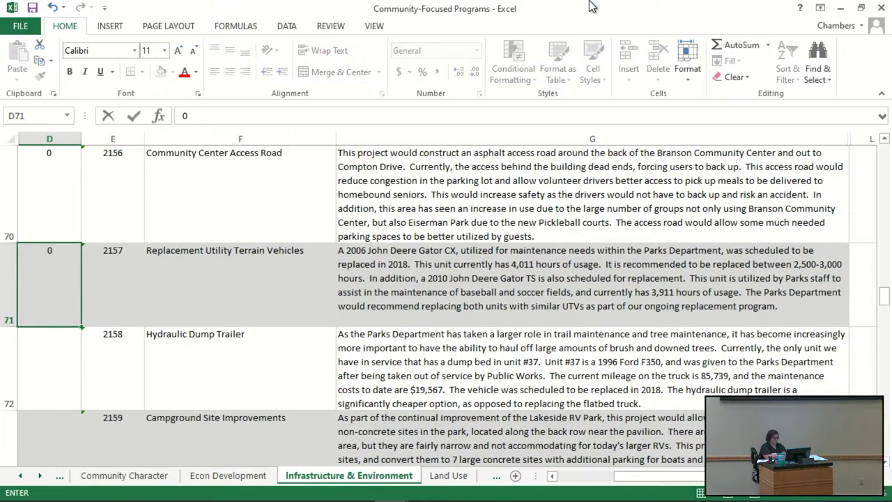
key(Return)
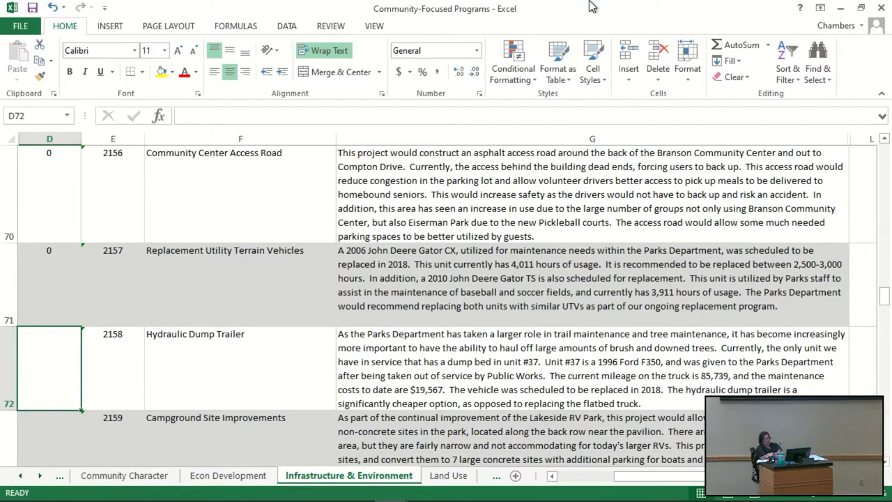
Score program 2158, Hydraulic Dump Trailer, as 1 and program 2159, Campground Site Improvements, as 3.
text(1)
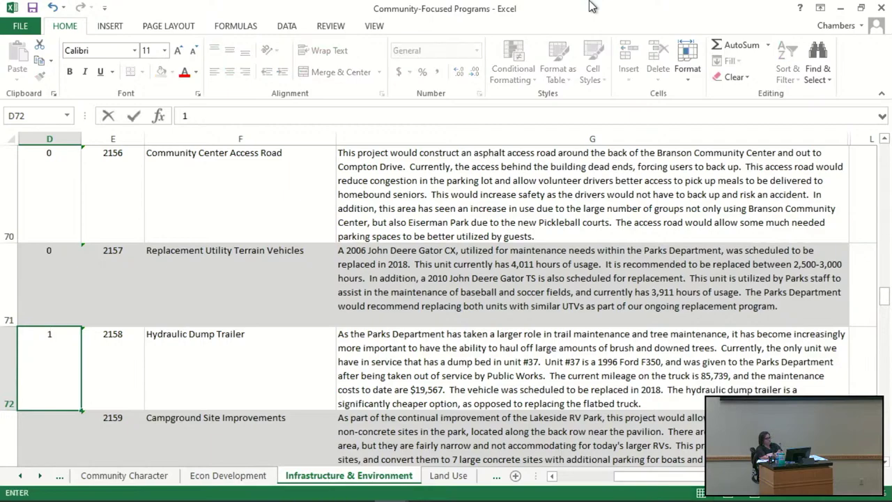
key(ctrl+Return)
key(Down)
key(Down)
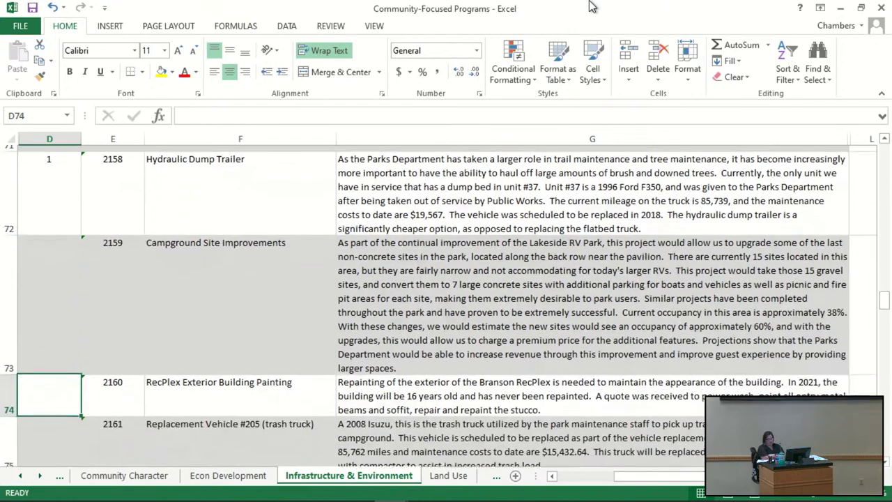
key(Down)
key(Down)
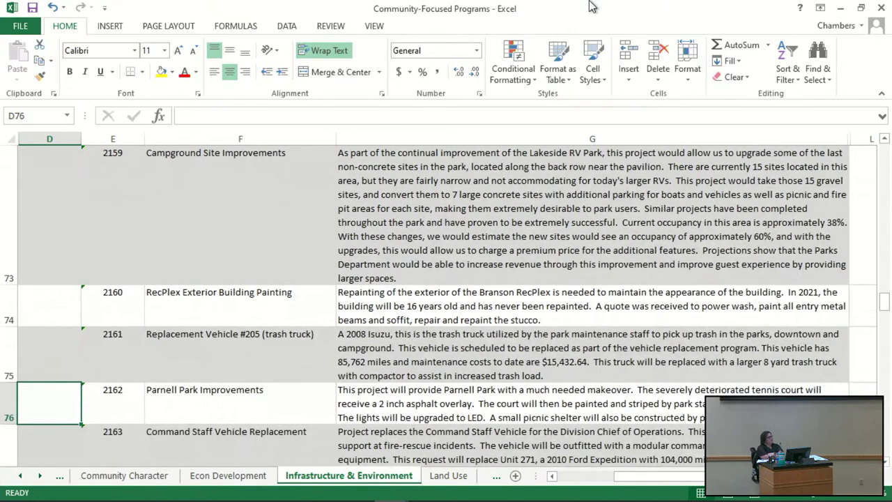
key(Up)
key(Up)
key(Up)
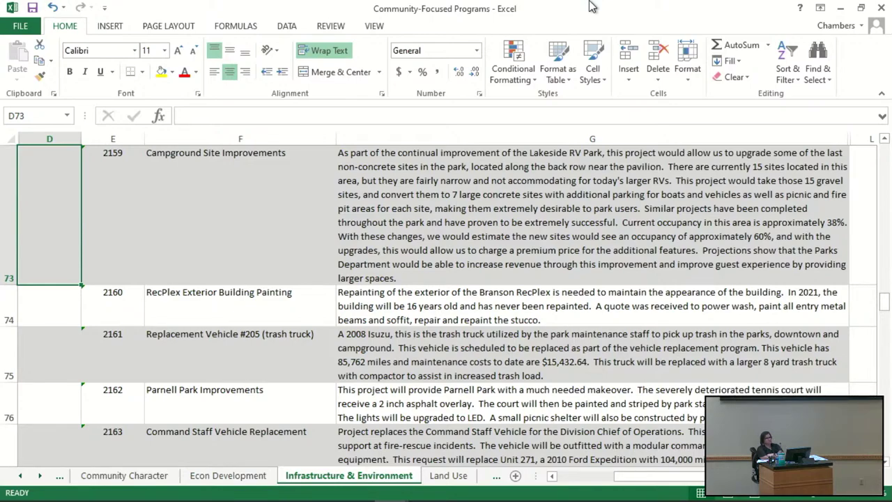
text(3)
key(Return)
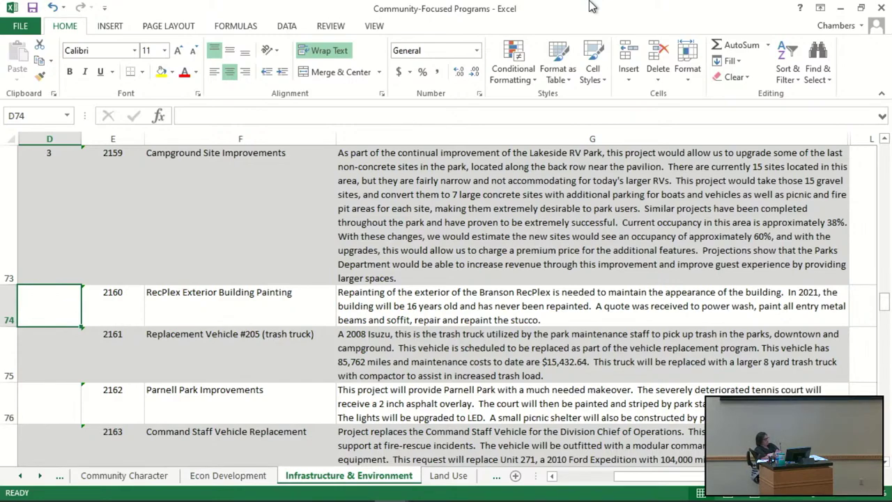
Score program 2160, RecPlex Exterior Building Painting, as 0 and program 2161, Replacement Vehicle #205 (trash truck), as 2.
text(0)
key(Return)
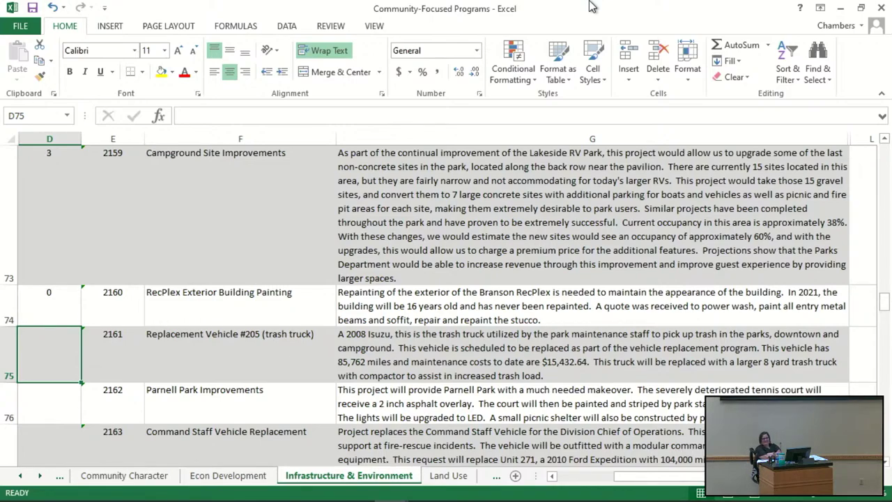
text(2)
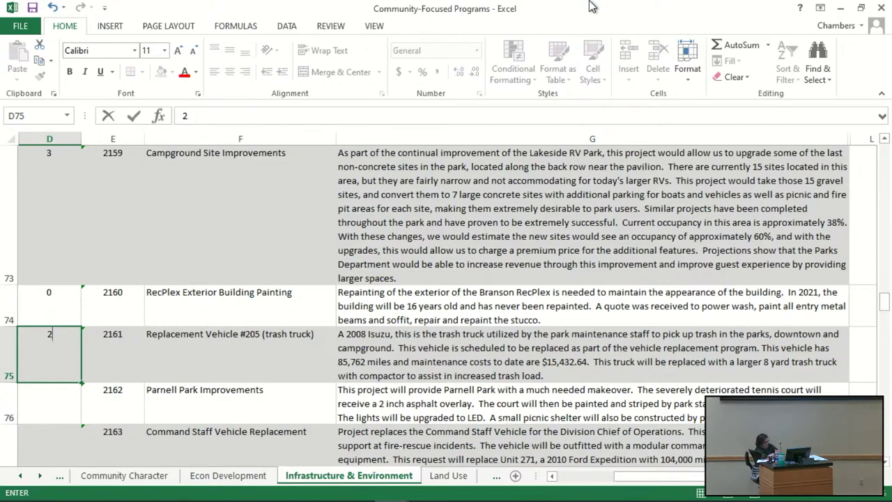
key(Return)
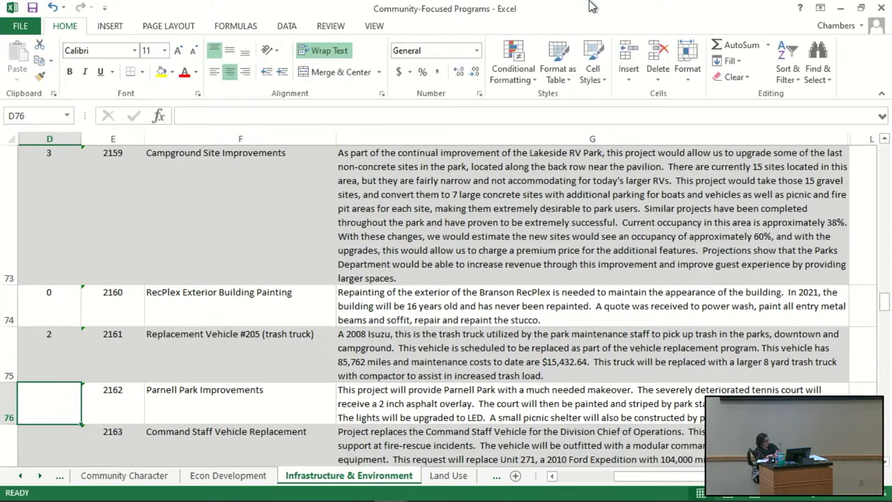
key(Up)
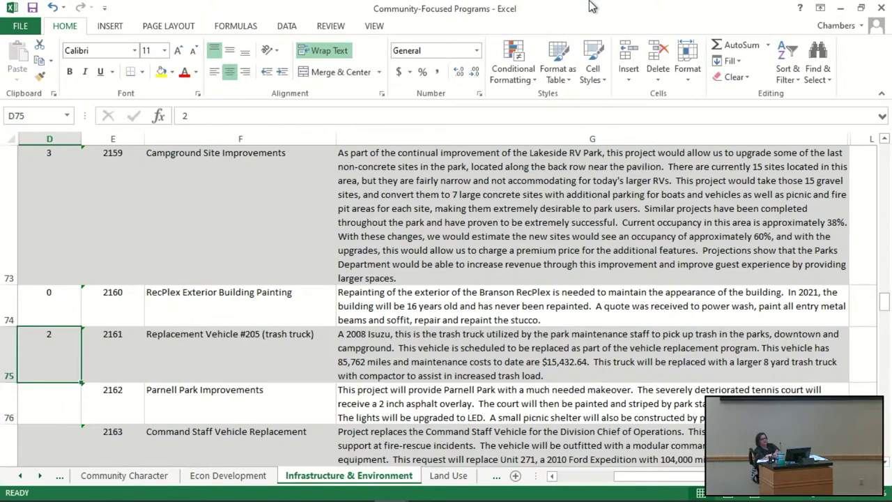
key(Down)
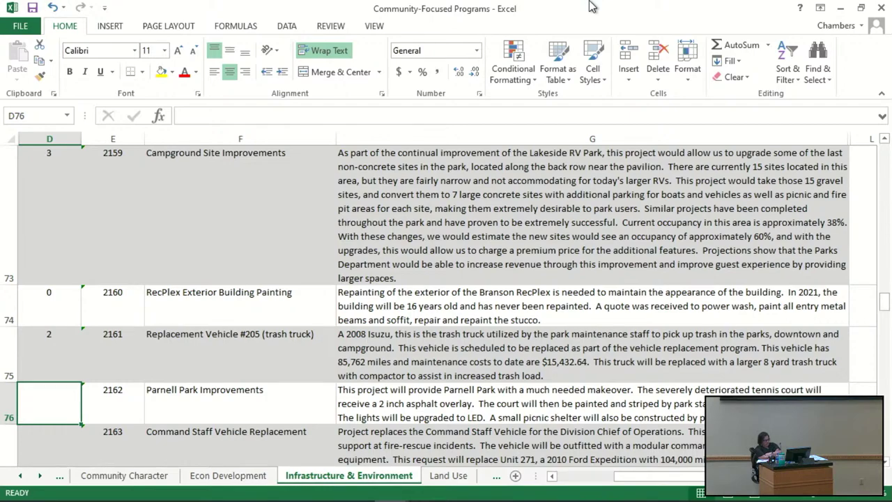
Review the scores already given to the programs from 2161 back up to 2151, Compton Drive Flood Protection, including the park projects.
key(Up)
key(Up)
key(Up)
key(Up)
key(Up)
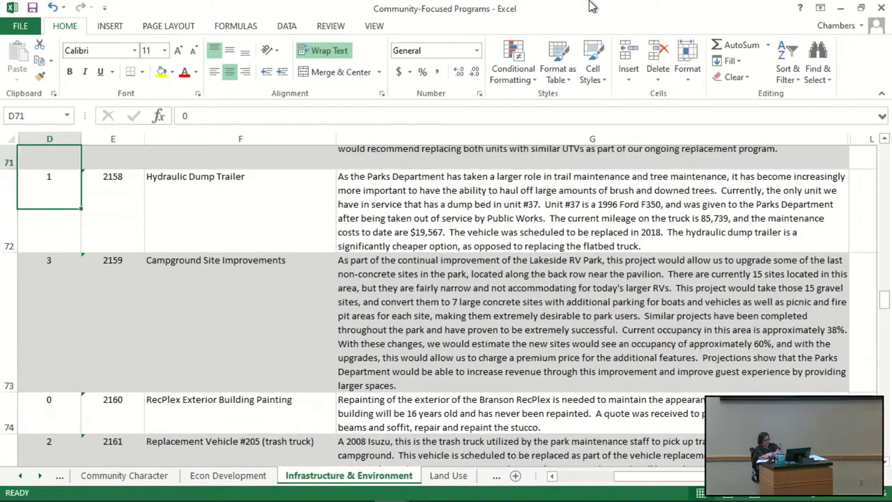
key(Up)
key(Up)
key(Up)
key(Up)
key(Up)
key(Up)
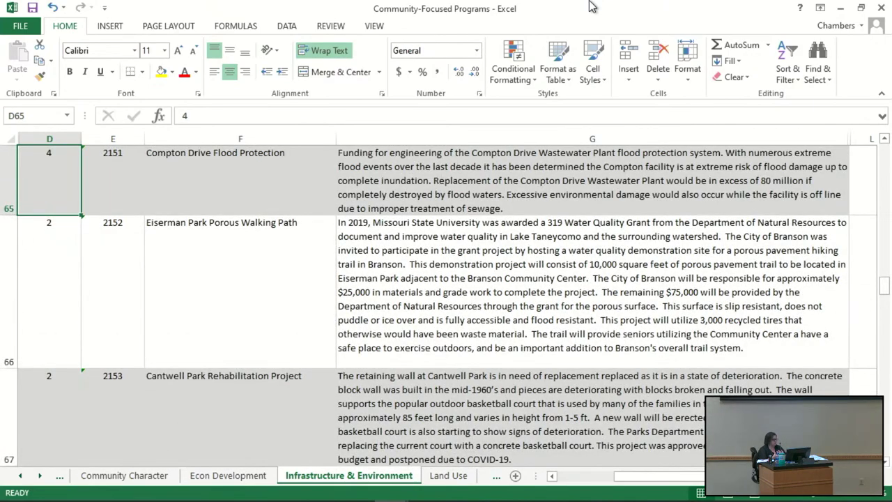
key(Down)
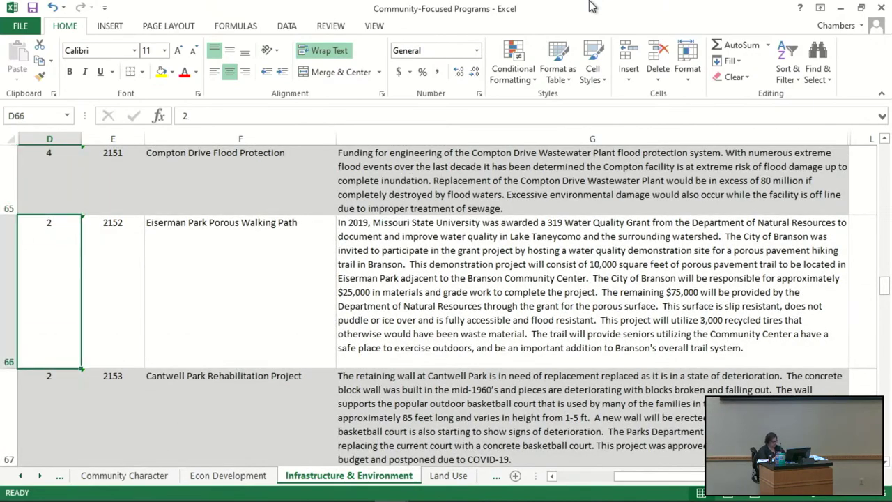
key(Down)
key(Down)
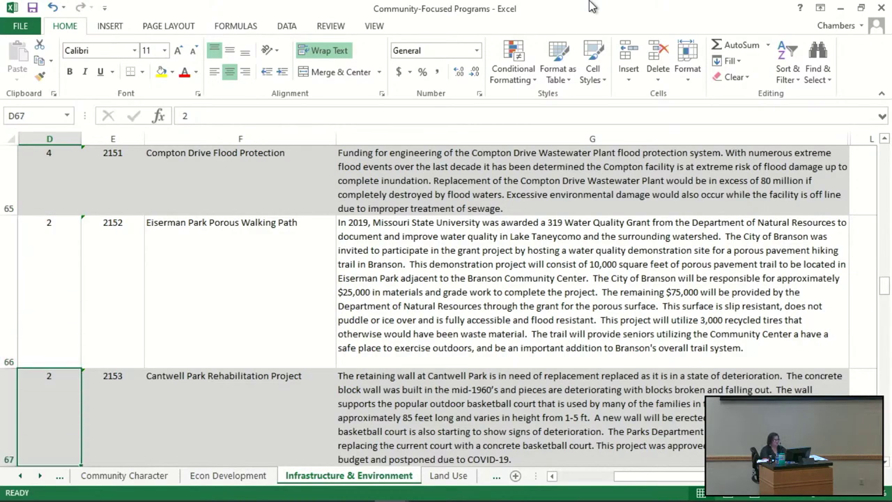
key(Down)
key(Down)
key(Down)
key(Down)
key(Down)
key(Down)
key(Down)
key(Down)
key(Down)
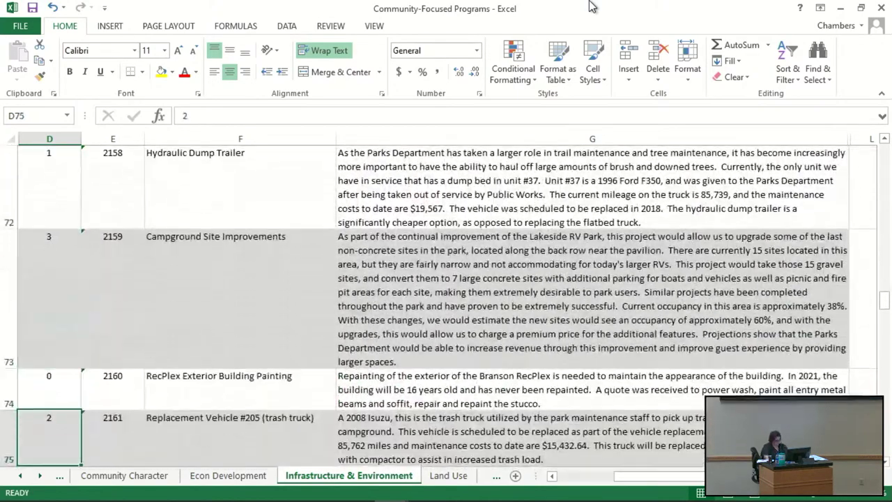
Score program 2162, Parnell Park Improvements, as 2 and program 2163, Command Staff Vehicle Replacement, as 0.
key(Up)
text(2)
key(Return)
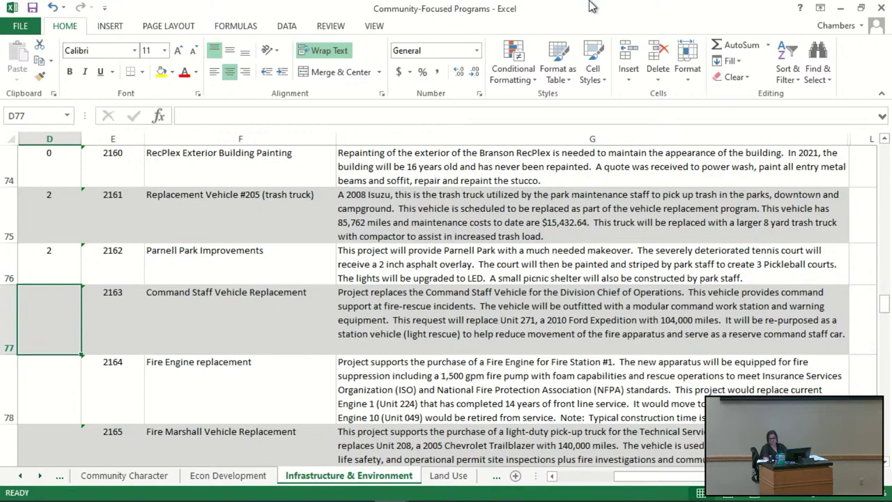
key(Down)
key(Down)
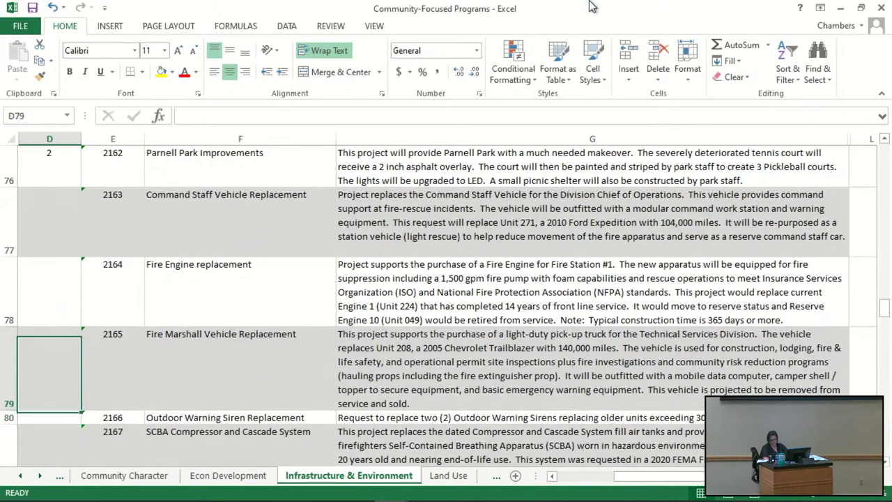
key(Up)
key(Up)
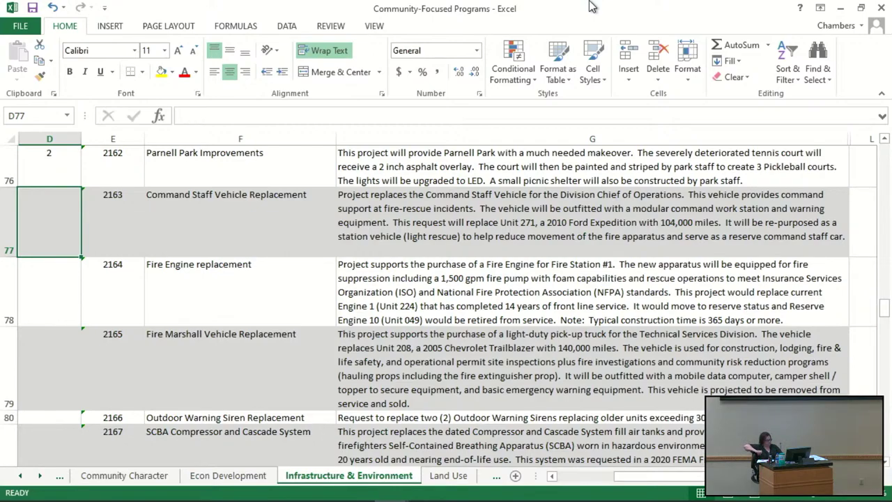
text(0)
key(Return)
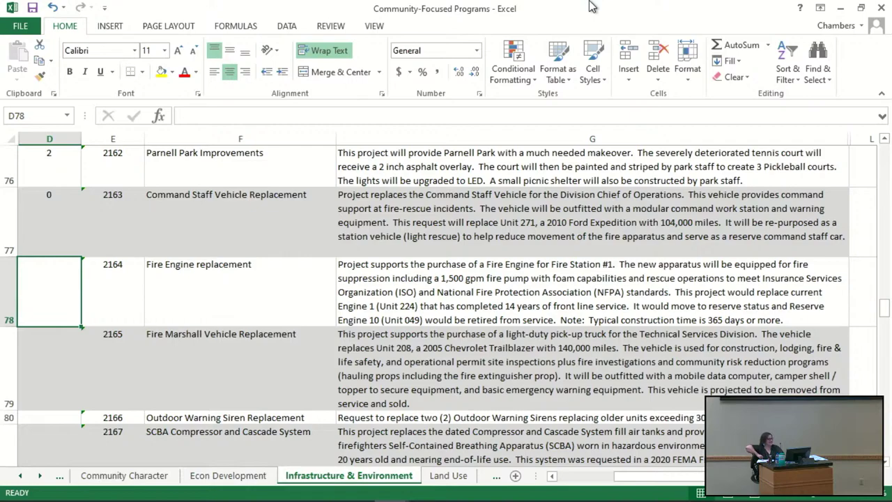
Score program 2164, Fire Engine replacement, as 2 and program 2165, Fire Marshall Vehicle Replacement, as 0.
text(2)
key(Return)
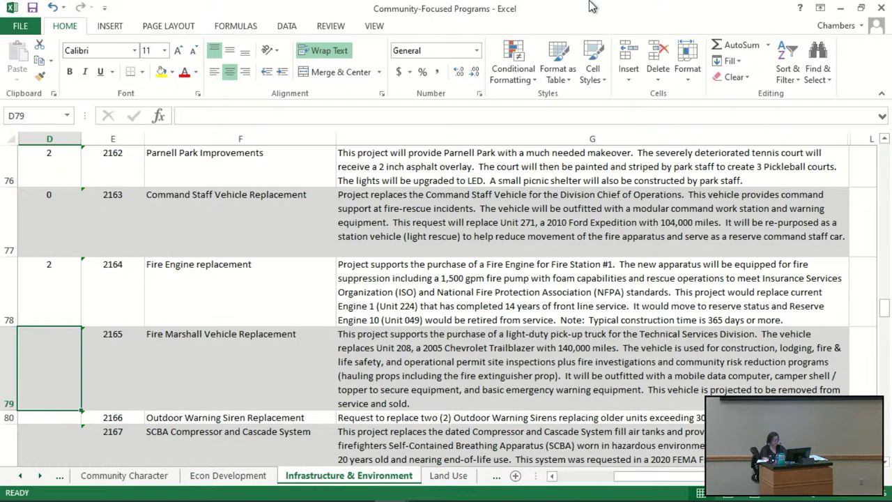
key(Up)
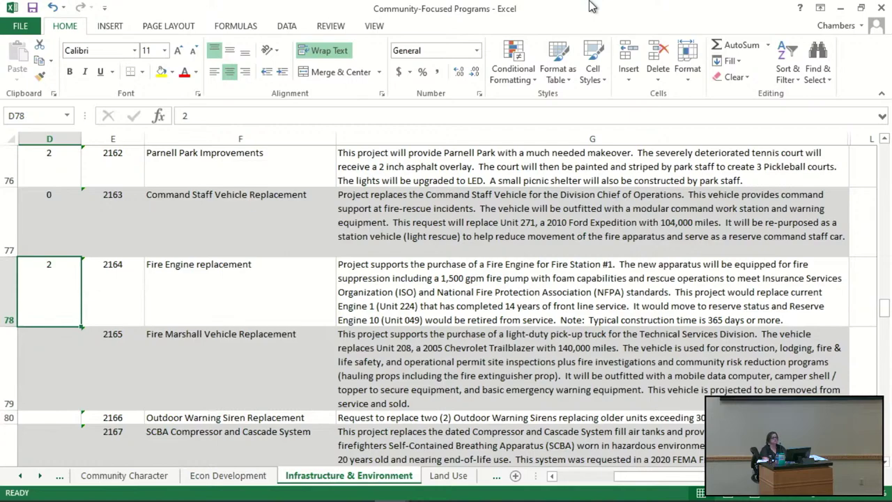
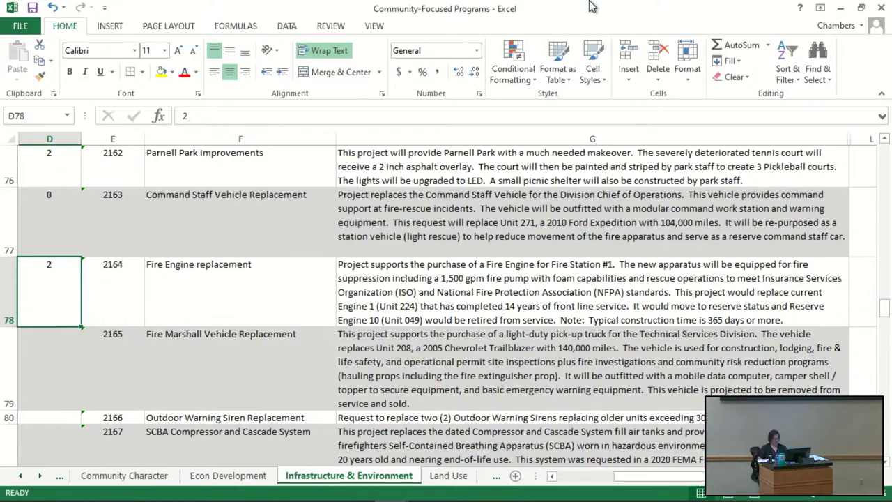
key(Down)
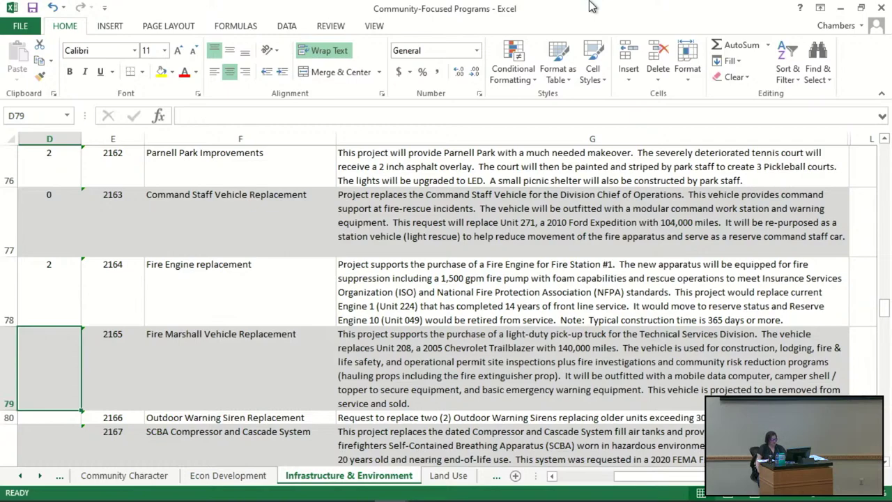
text(0)
key(Return)
Score program 2166, Outdoor Warning Siren Replacement, as 3 and program 2167, SCBA Compressor and Cascade System, as 0.
text(.)
key(BackSpace)
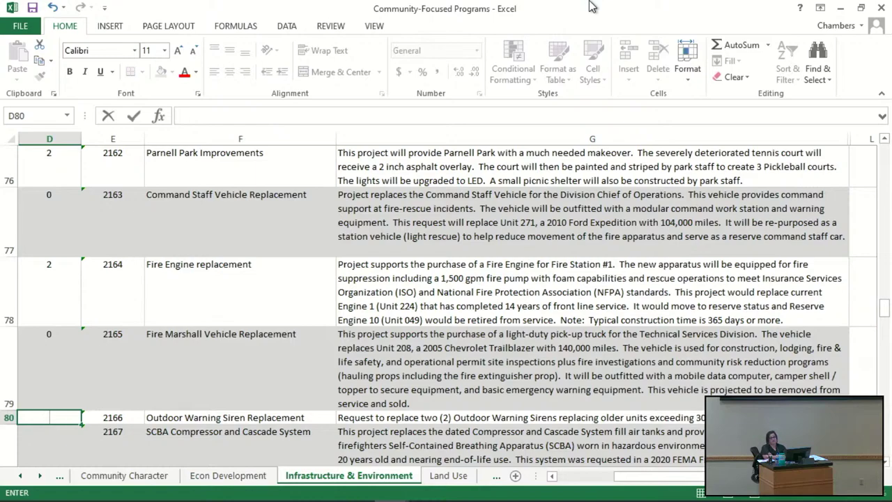
text(3)
key(Return)
key(Return)
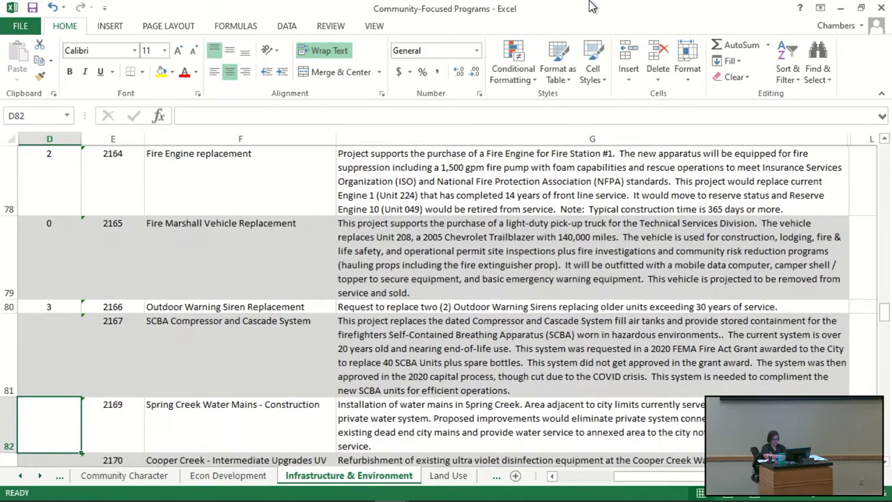
key(Return)
key(Return)
key(Return)
key(Return)
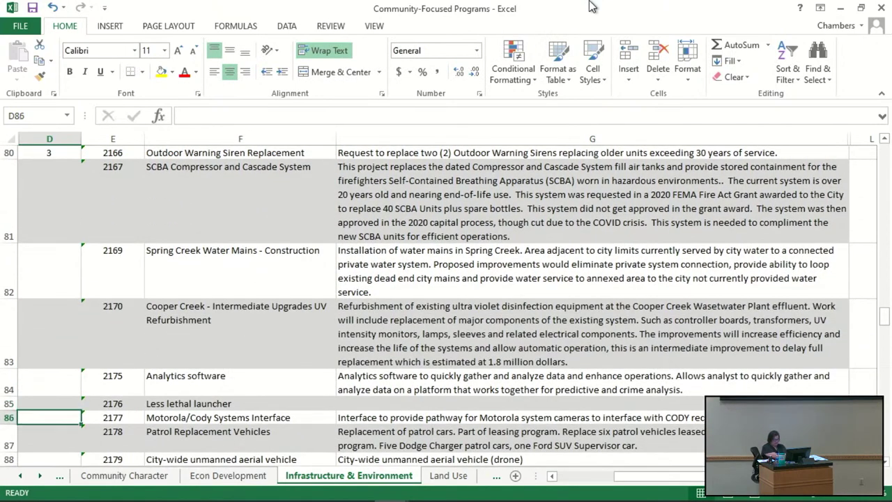
key(Up)
key(Up)
key(Up)
key(Up)
key(Up)
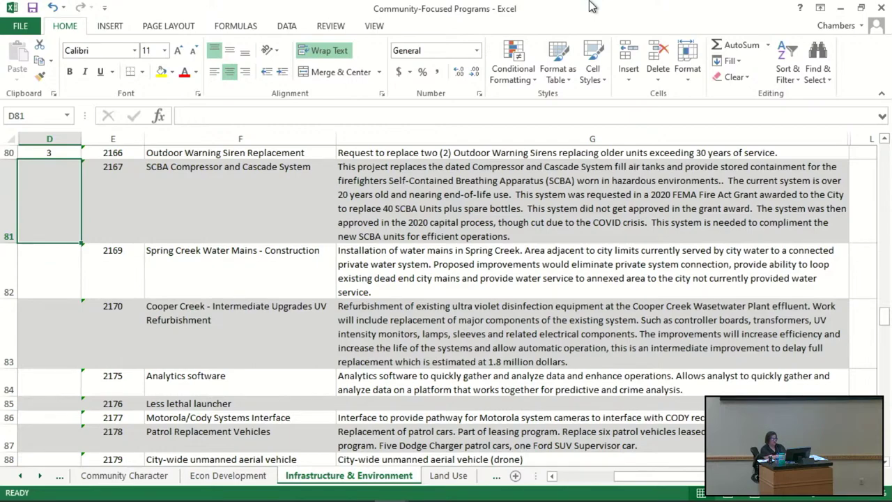
text(0)
key(Return)
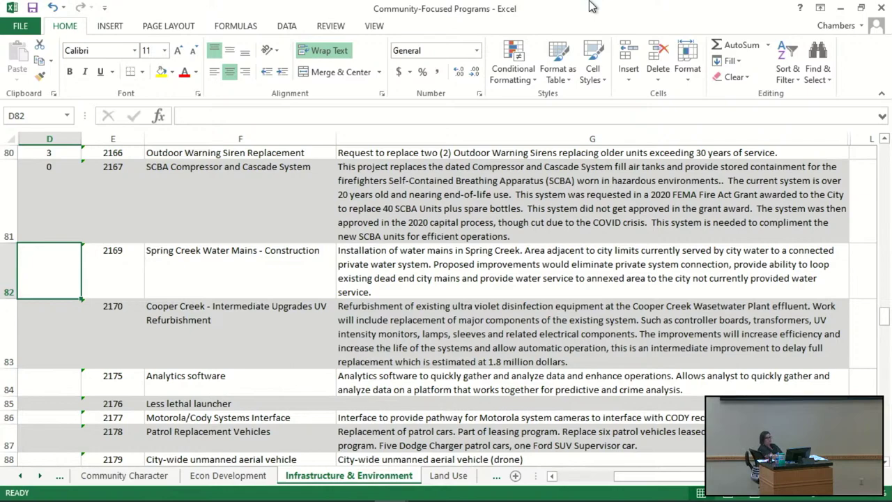
Score program 2169, Spring Creek Water Mains - Construction, and program 2170, Cooper Creek - Intermediate Upgrades UV Refurbishment, as 3 each.
text(3)
key(Return)
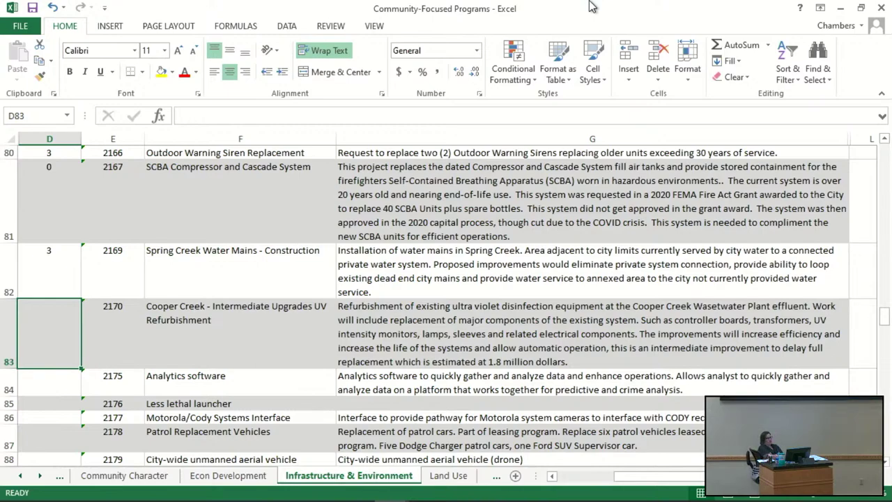
text(3)
key(Return)
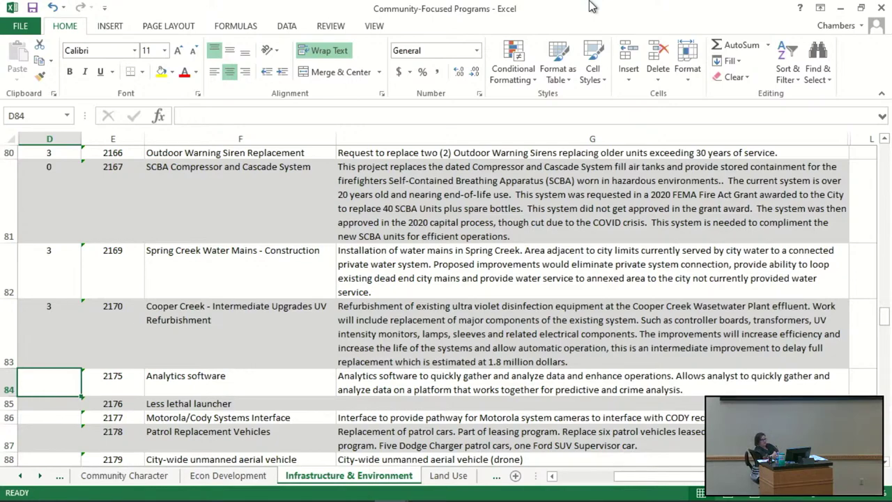
Score programs 2175, Analytics software, 2176, Less lethal launcher, and 2177, Motorola/Cody Systems Interface, as 0 each.
text(0)
key(Return)
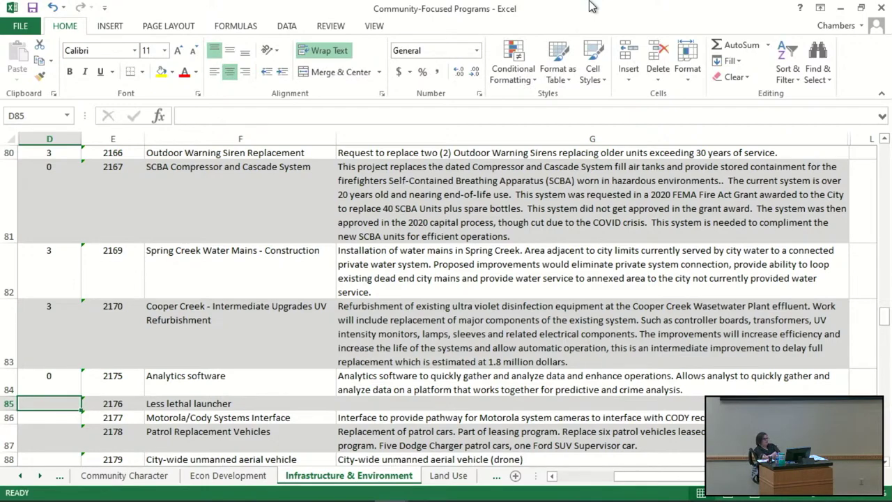
text(0)
key(Return)
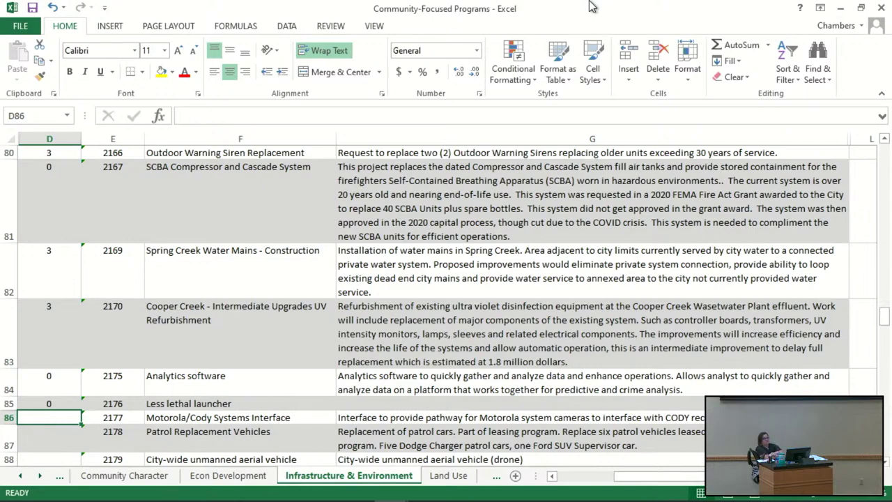
text(0)
key(Return)
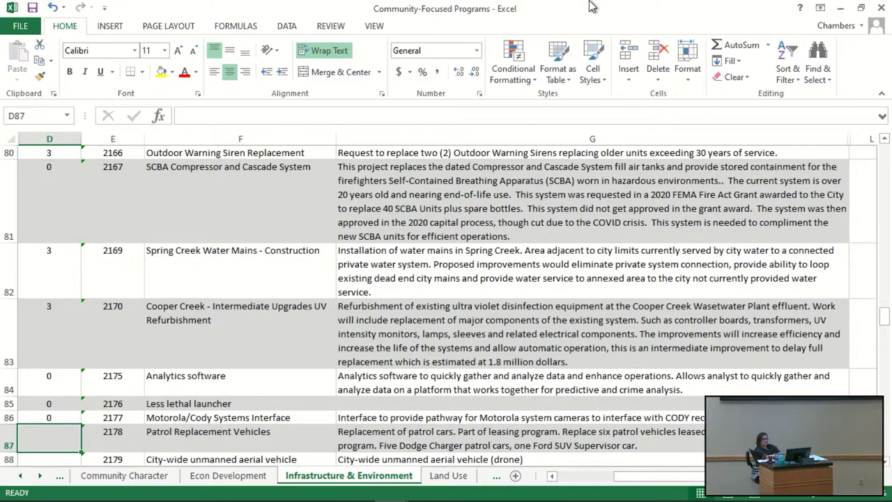
Look over the unscored programs from 2178, Patrol Replacement Vehicles, down to 2202, City Hall Carpeting.
key(Down)
key(Down)
key(Down)
key(Down)
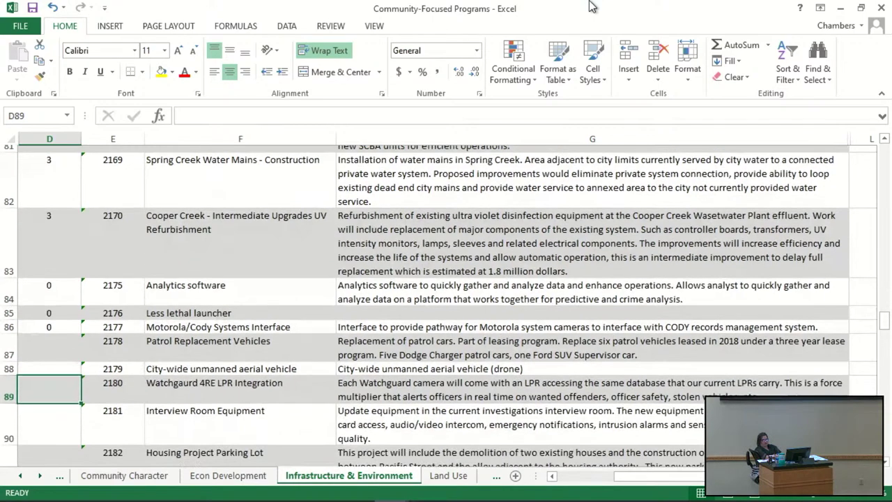
key(Down)
key(Down)
key(Down)
key(Down)
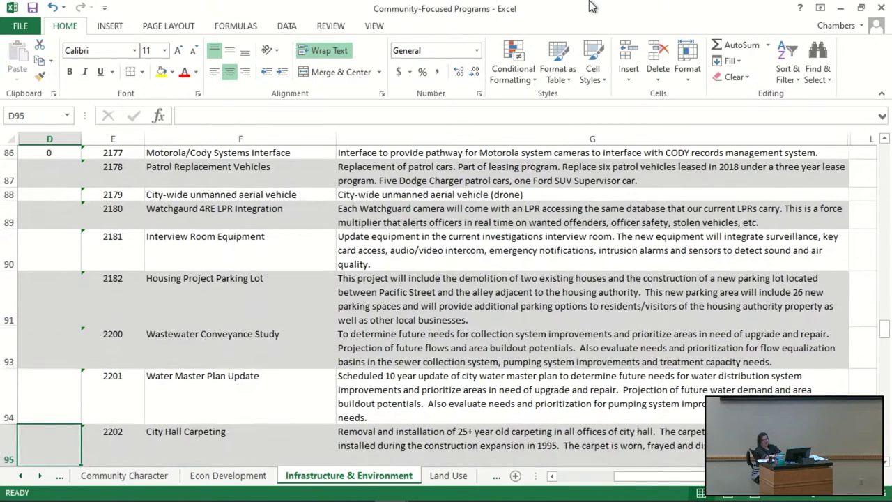
Score program 2178, Patrol Replacement Vehicles, as 0 and program 2179, City-wide unmanned aerial vehicle, as 2.
key(Up)
key(Up)
key(Up)
key(Up)
key(Up)
key(Up)
key(Up)
key(Up)
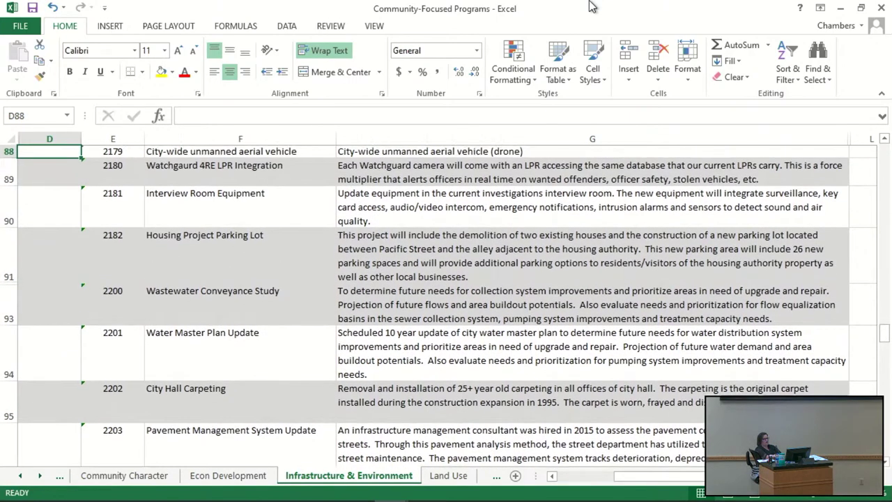
key(Up)
key(Down)
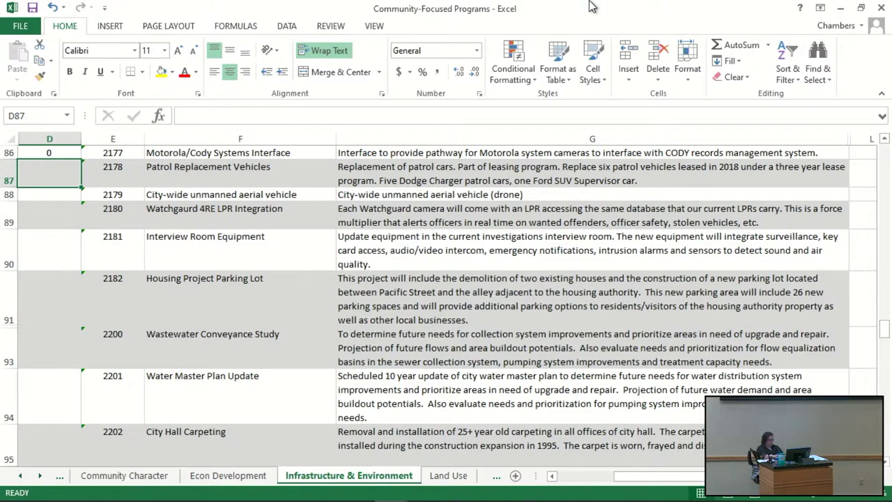
text(0)
key(Return)
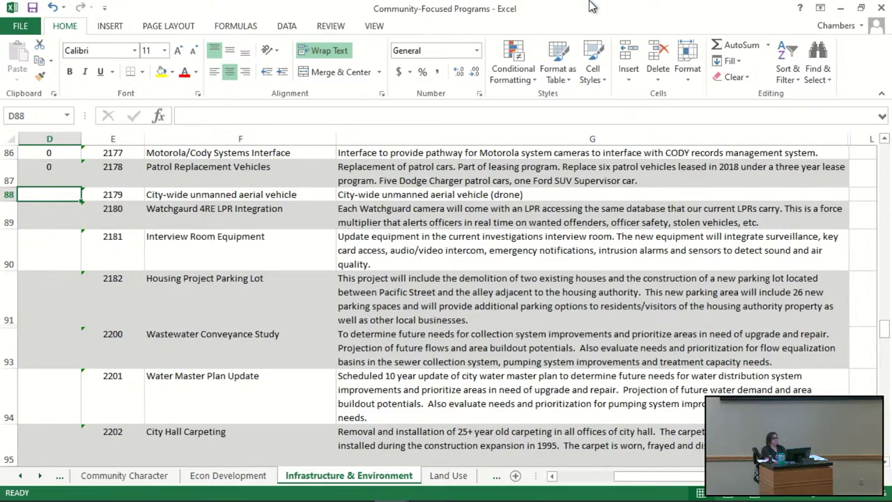
text(2)
key(Return)
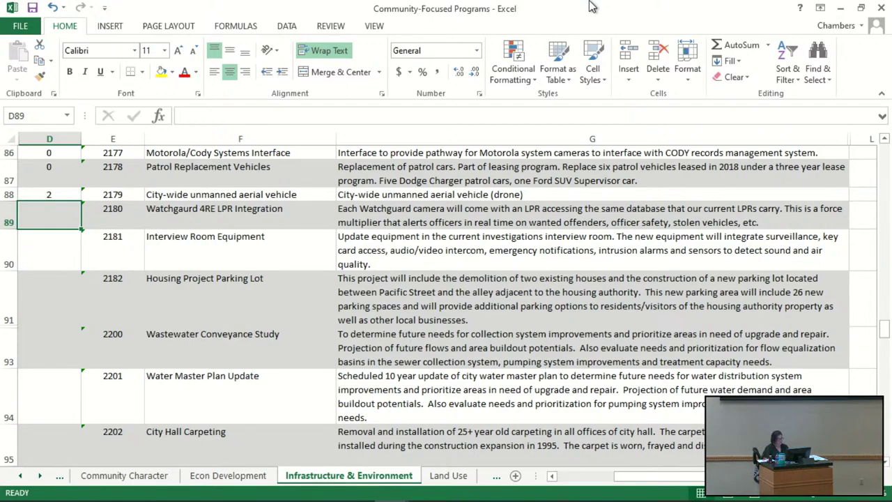
Score programs 2180, Watchgaurd 4RE LPR Integration, and 2181, Interview Room Equipment, as 0 each, and 2182, Housing Project Parking Lot, as 1.
text(0)
key(Return)
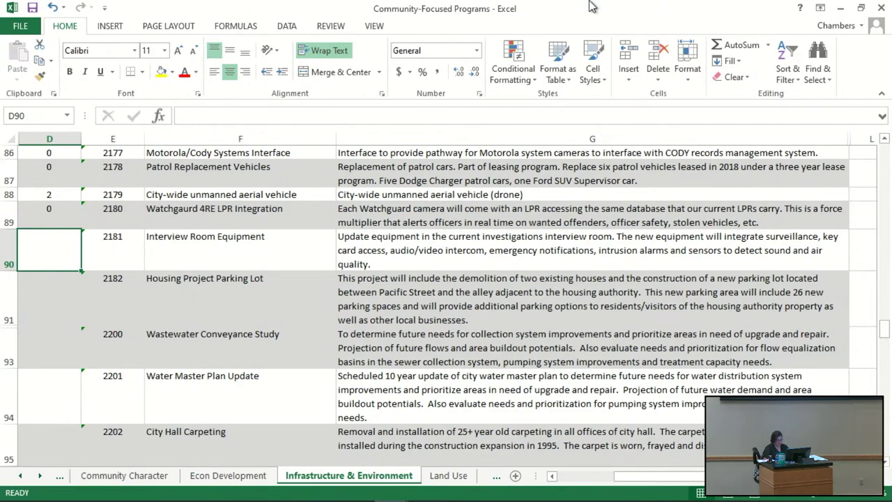
text(0)
key(Return)
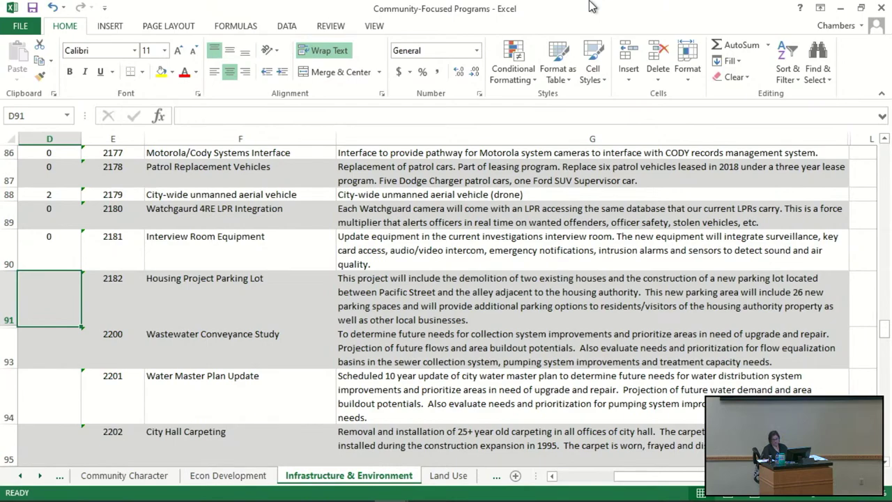
text(1)
key(Return)
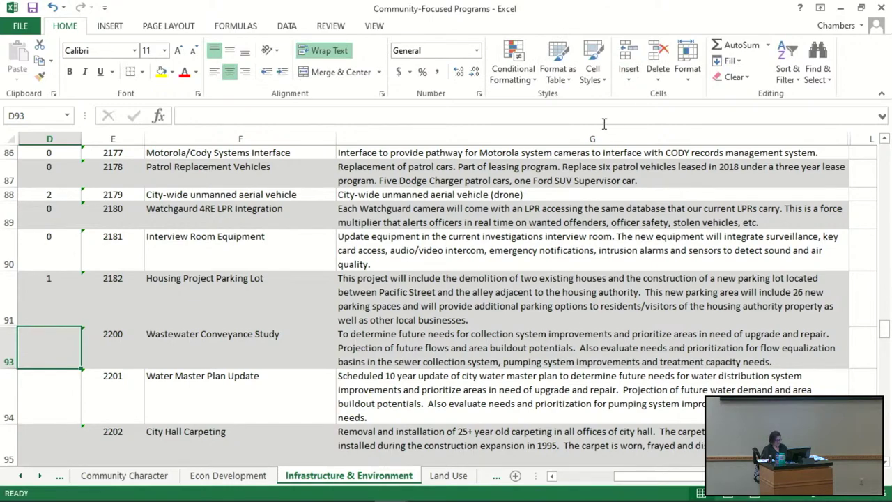
Switch to the Land Use sheet and select the empty score cell of program 2100, New vehicle (replace Unit 162).
click(450, 480)
scroll(215, 424, up, 14)
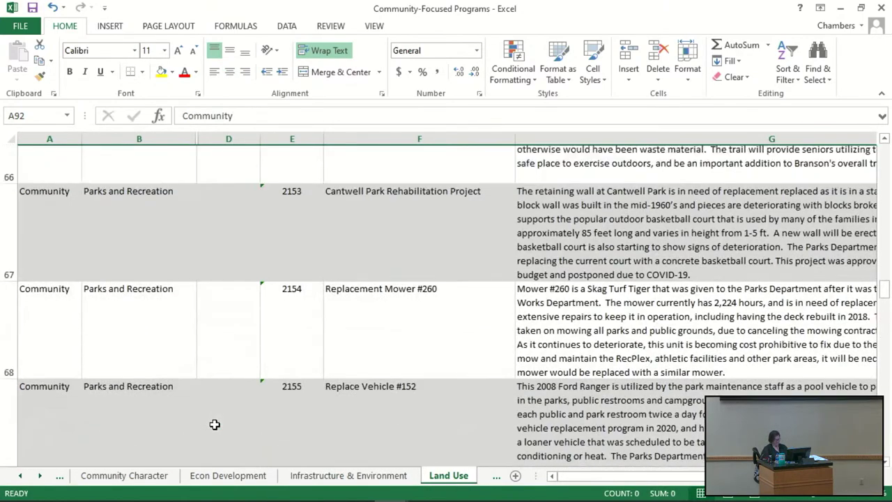
scroll(215, 424, up, 12)
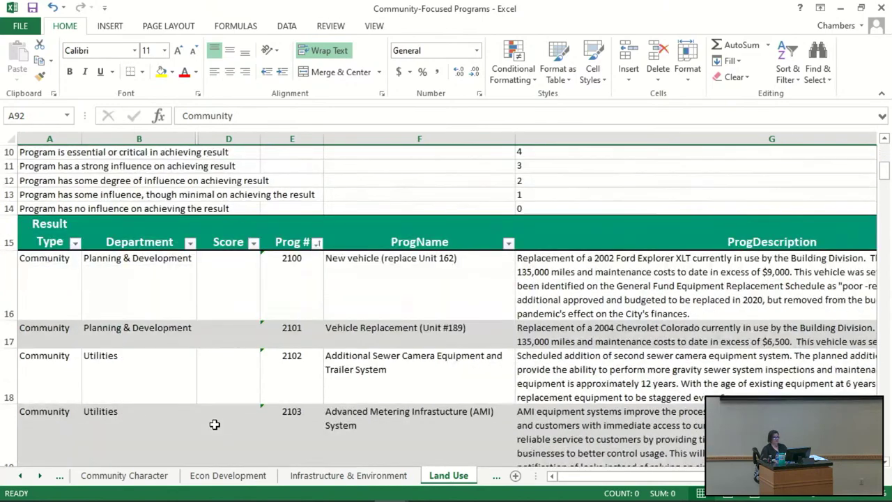
scroll(214, 424, down, 2)
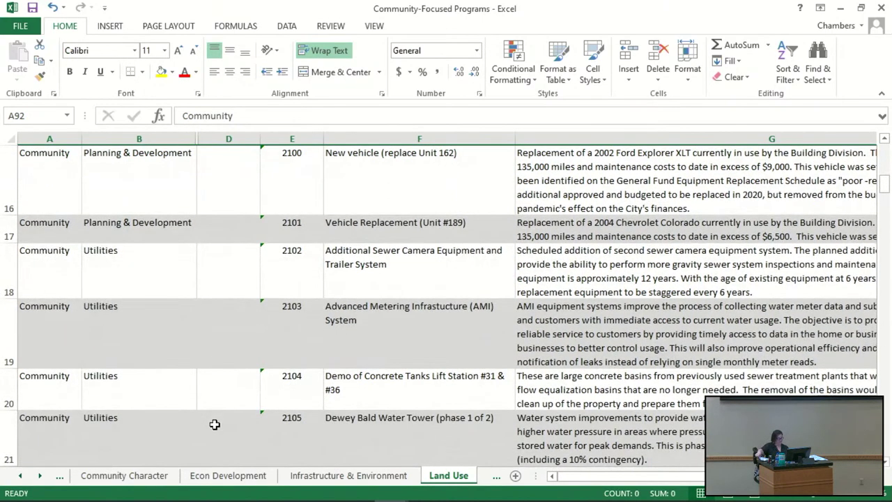
click(231, 195)
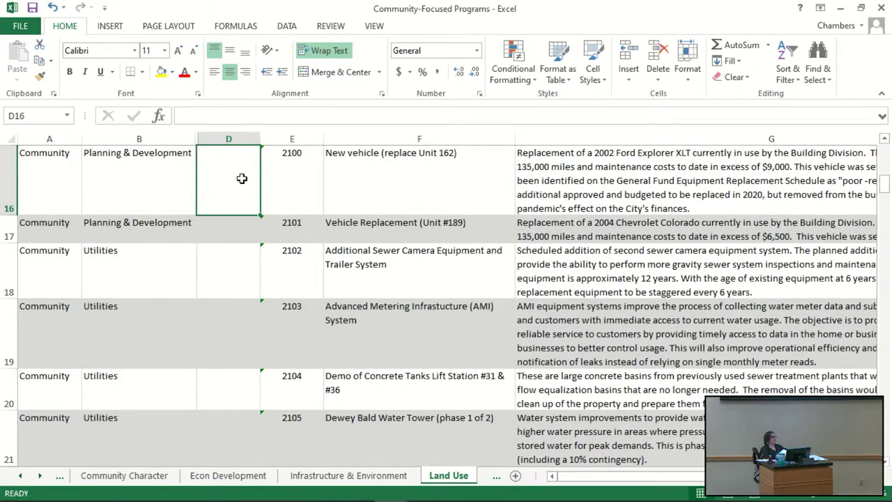
key(Right)
key(Right)
key(Right)
key(Right)
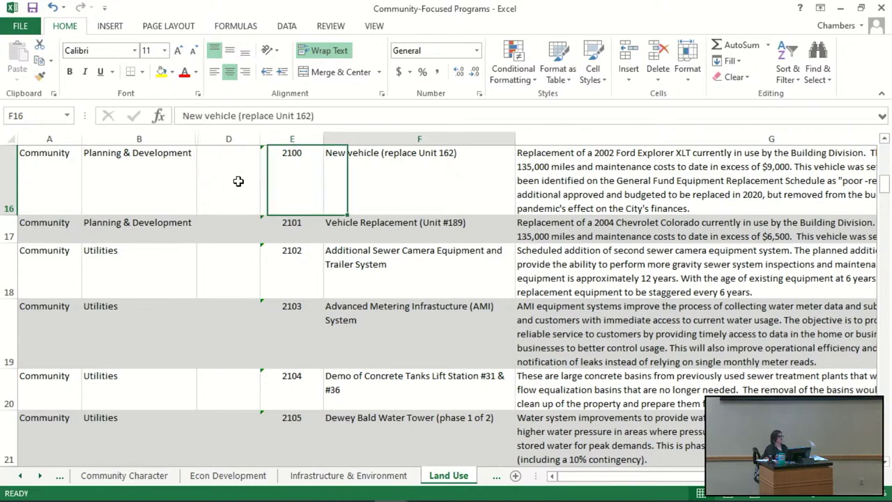
key(Left)
key(Left)
key(Left)
key(Left)
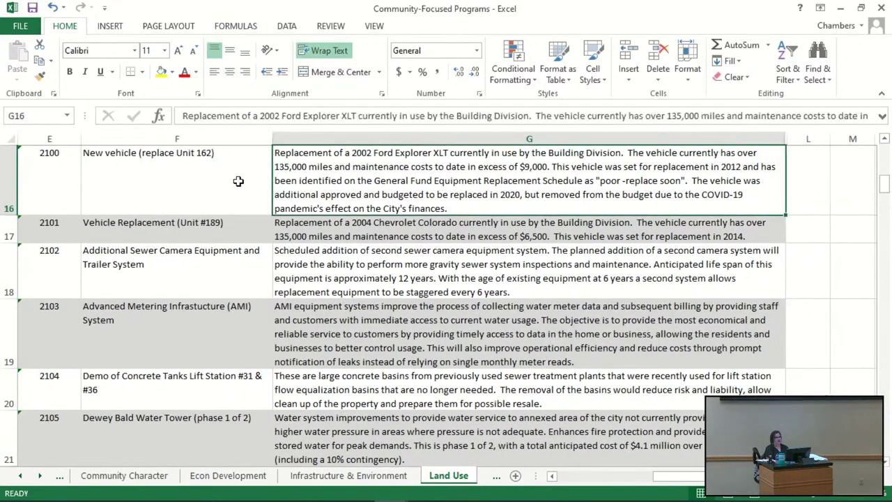
key(Right)
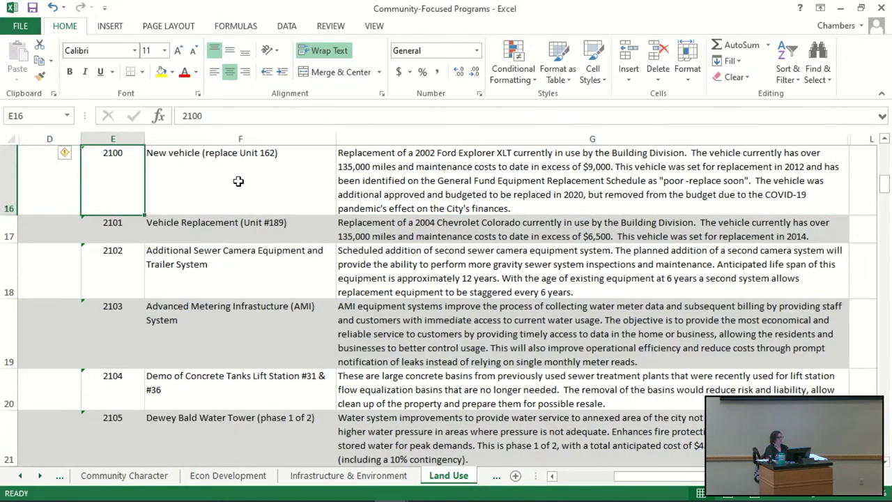
key(Left)
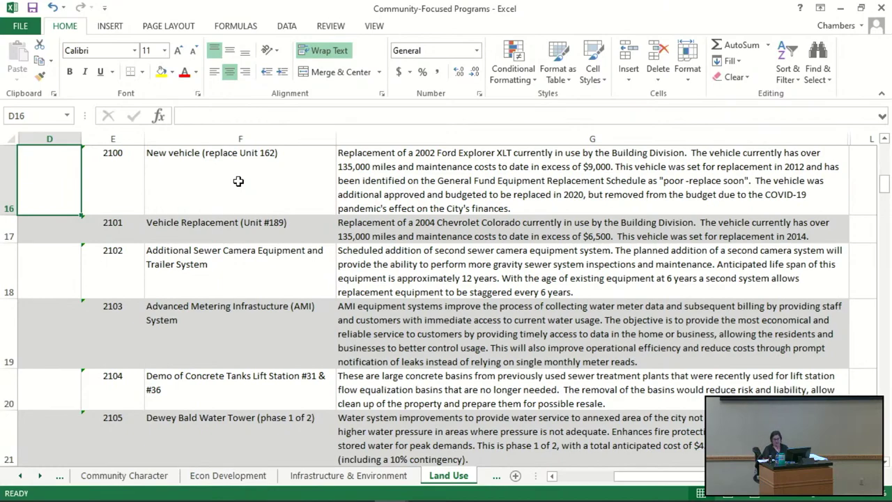
Score programs 2100, New vehicle (replace Unit 162), and 2101, Vehicle Replacement (Unit #189), as 2 each for Land Use.
text(2)
key(Return)
text(2)
key(Return)
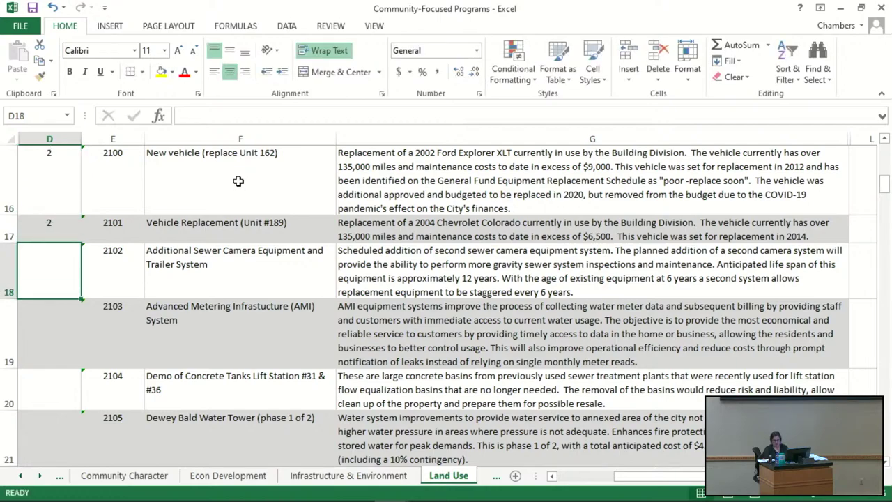
key(Up)
key(Up)
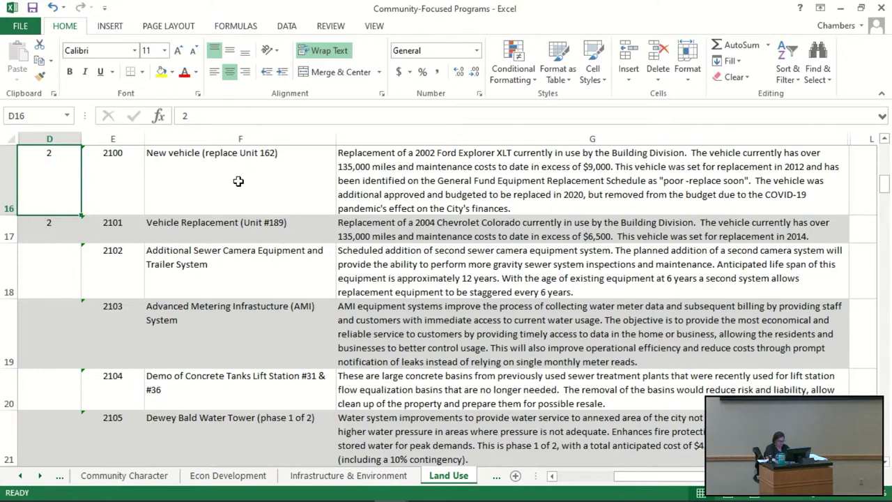
key(Down)
key(Down)
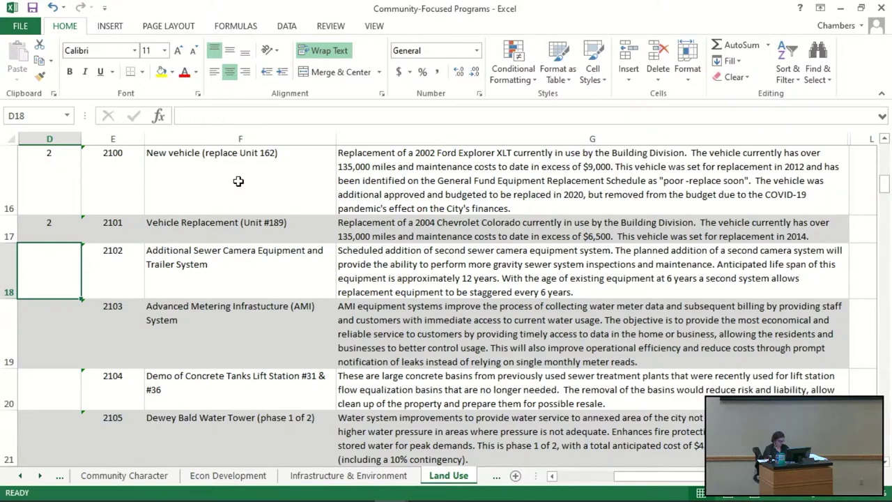
Score programs 2102 and 2103 as 0 each, 2104, Demo of Concrete Tanks, as 2, and 2105, Dewey Bald Water Tower, as 4.
text(0)
key(Return)
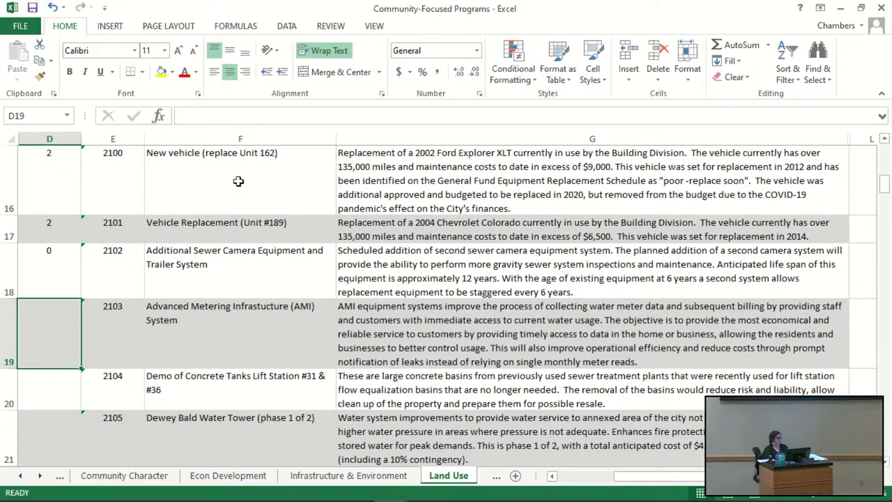
text(0)
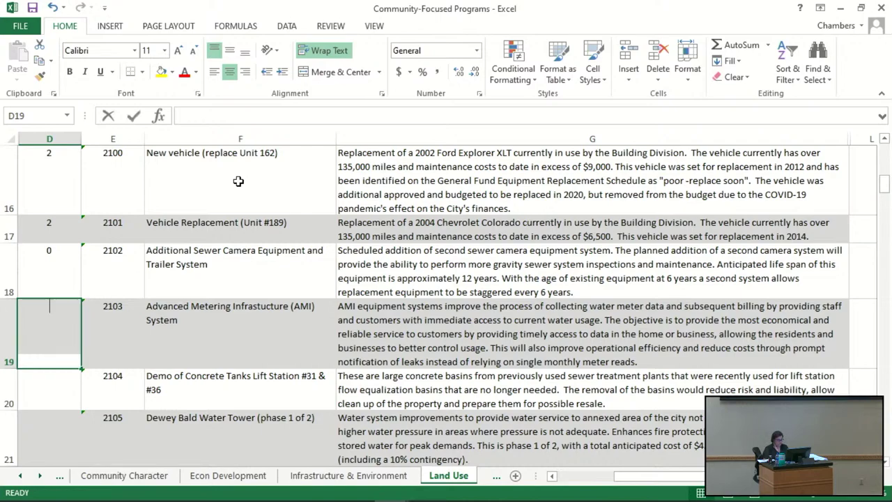
key(Return)
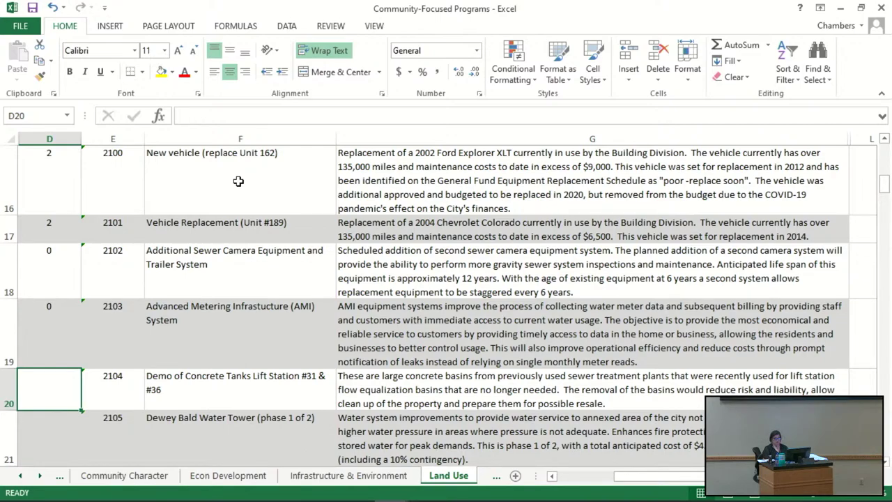
text(2)
key(Return)
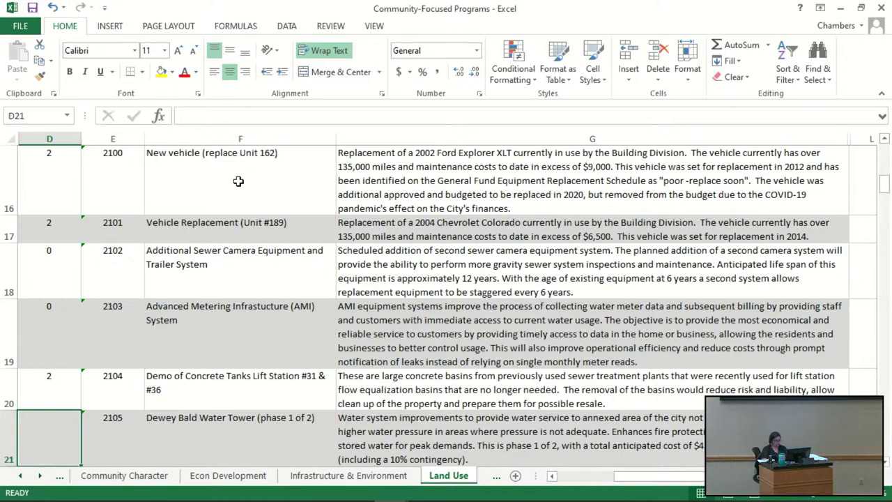
text(4)
key(Return)
Look over the unscored Land Use programs from 2106, Ground Water Well Service Fund, to 2115, Hwy. 165 & Hwy. 76 Intersection Improvements.
key(Down)
key(Down)
key(Down)
key(Down)
key(Down)
key(Down)
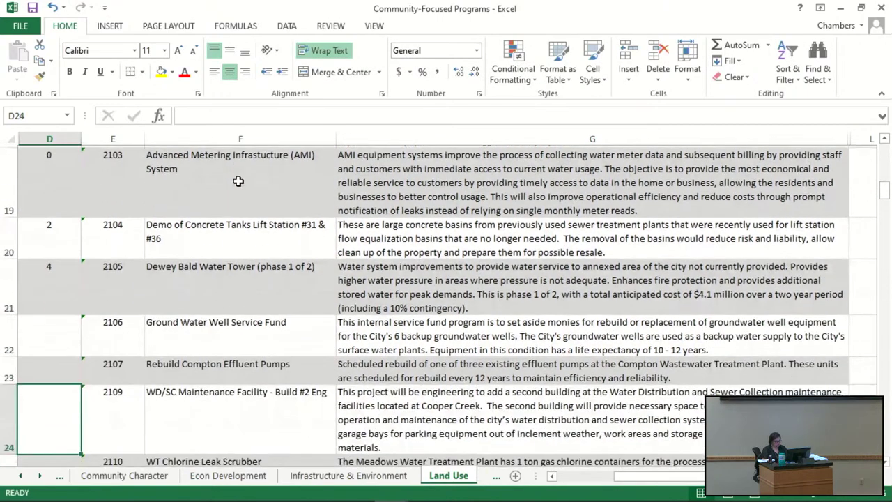
key(Down)
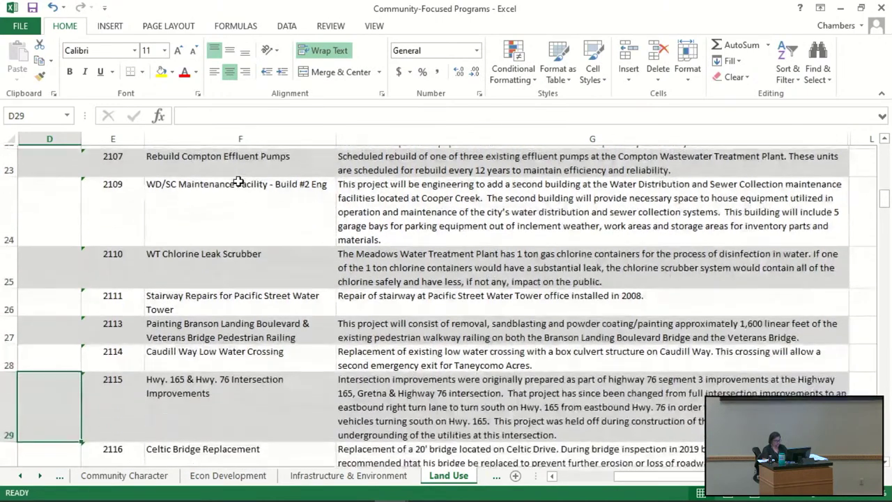
key(Up)
key(Up)
key(Up)
key(Up)
key(Up)
key(Up)
key(Up)
key(Up)
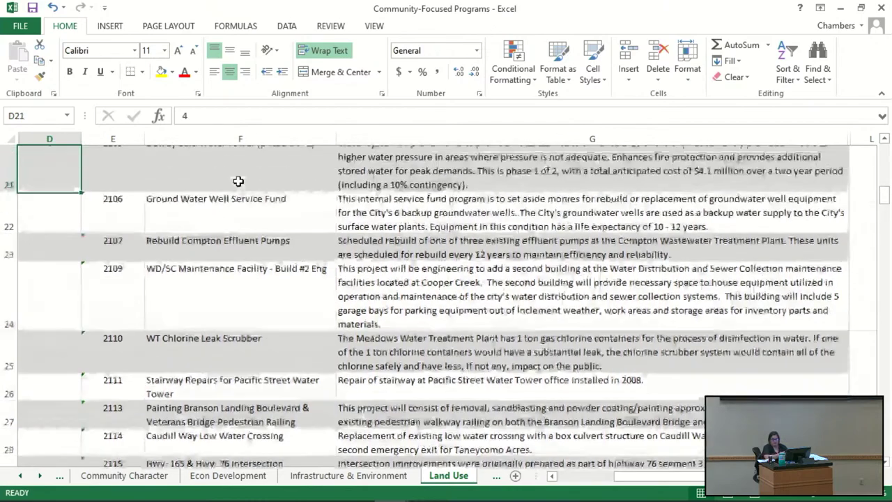
key(Down)
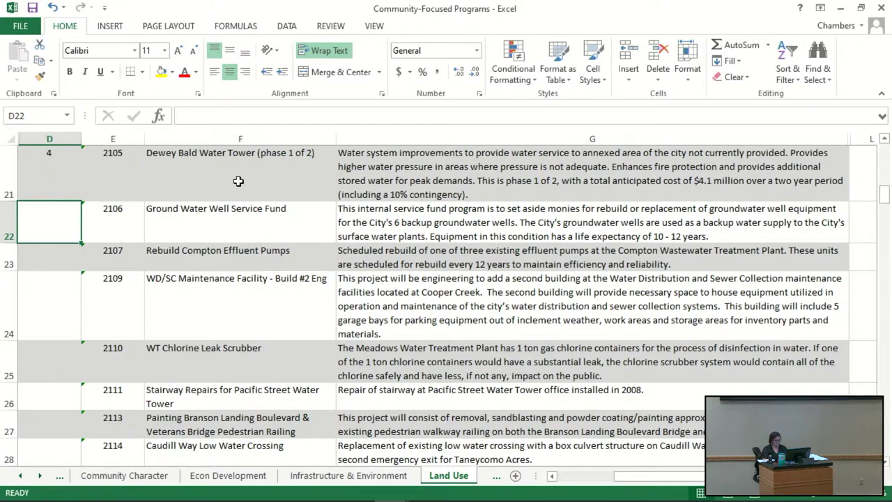
Score program 2106, Ground Water Well Service Fund, as 1, and 2107, Rebuild Compton Effluent Pumps, and 2109, WD/SC Maintenance Facility, as 0 each.
text(1)
key(Return)
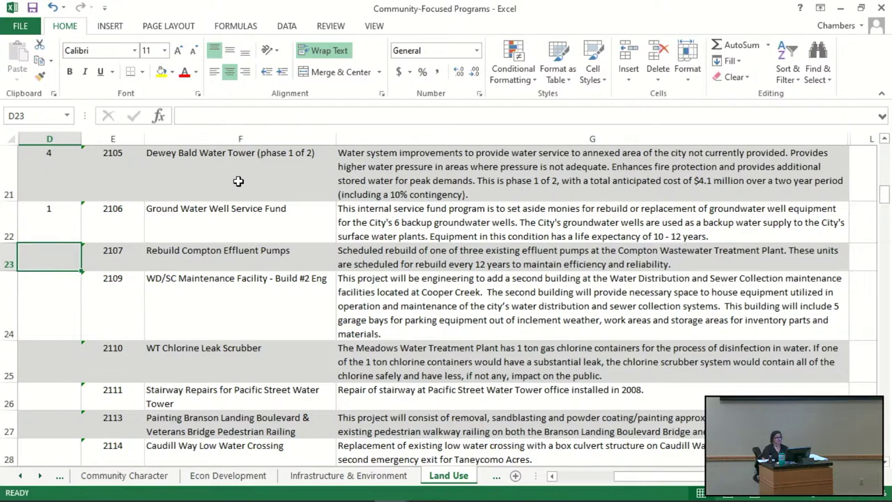
text(0)
key(Return)
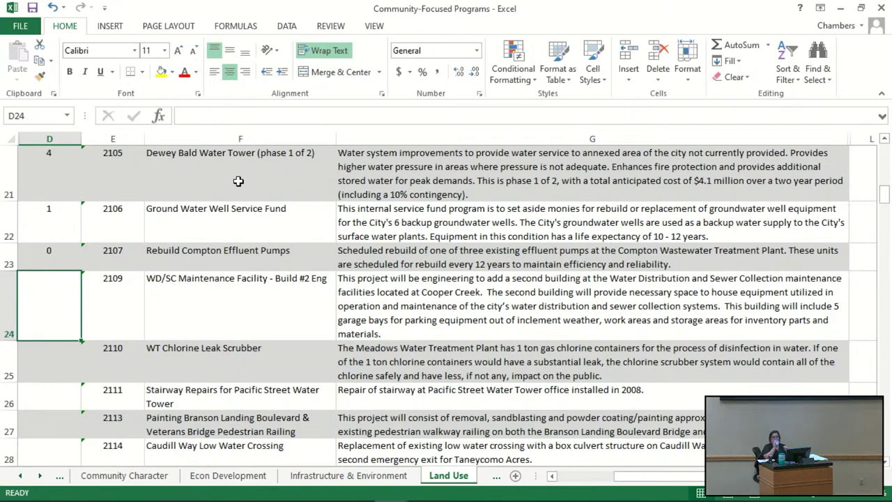
text(0)
key(Return)
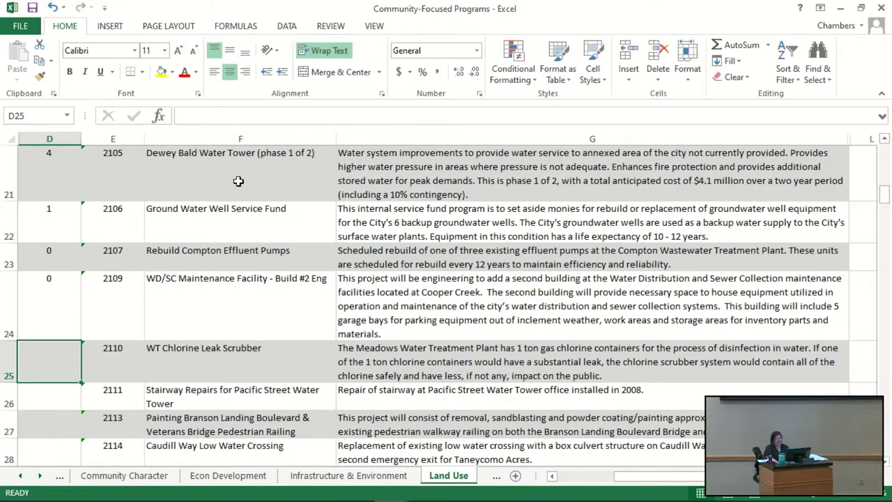
Score programs 2110, WT Chlorine Leak Scrubber, 2111, Stairway Repairs, and 2113, Painting Branson Landing Boulevard & Veterans Bridge Pedestrian Railing, as 0 each.
text(0)
key(Return)
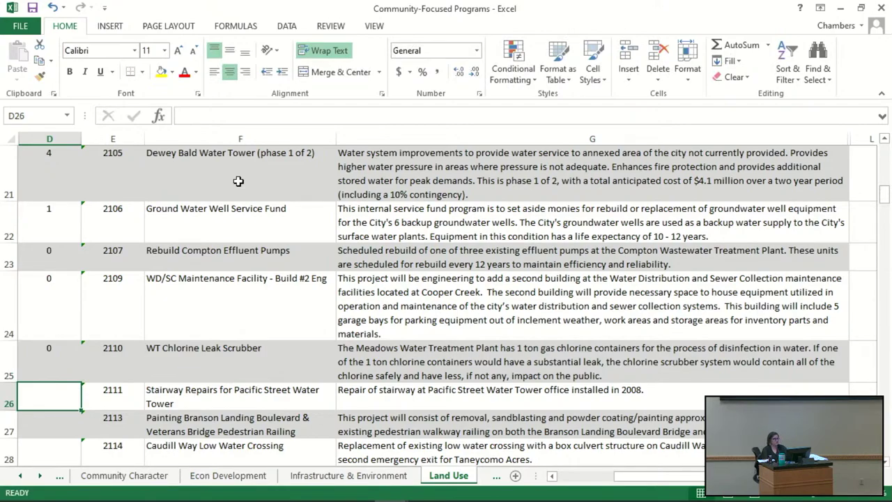
text(0)
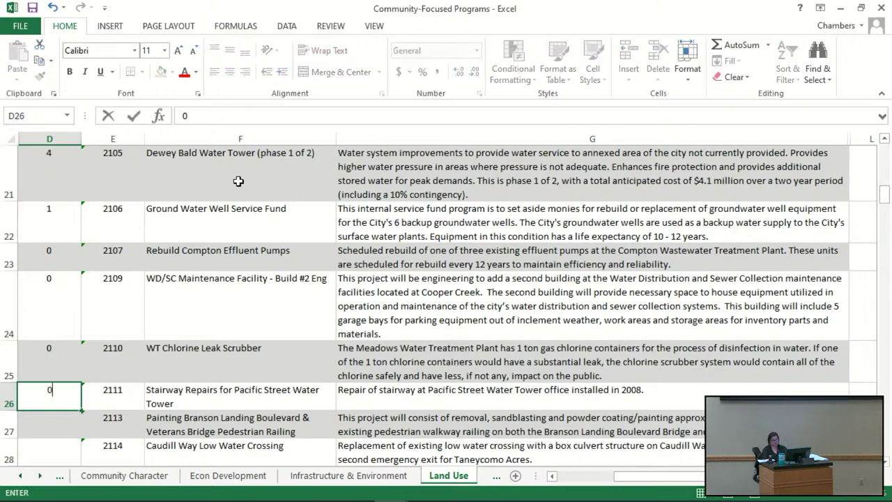
key(Return)
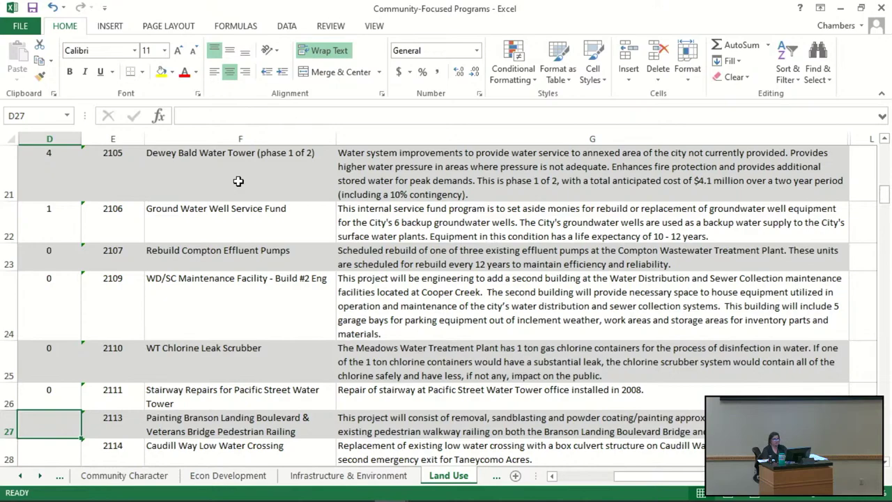
text(0)
key(Return)
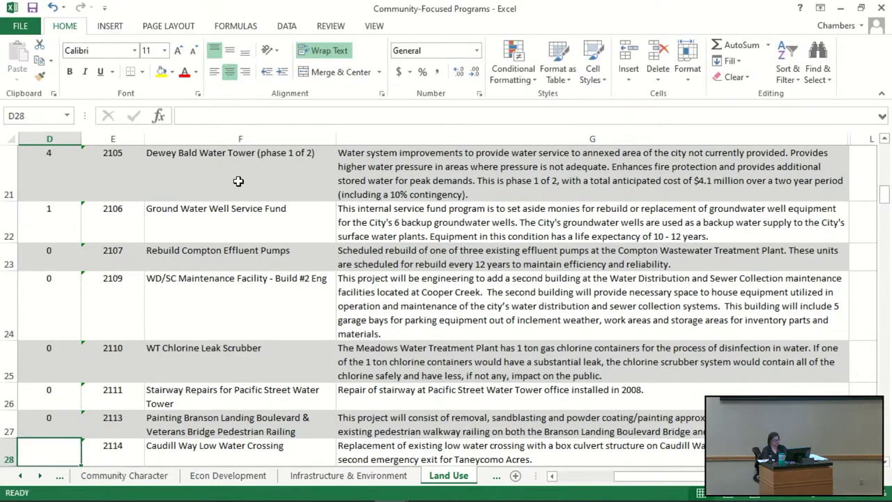
Read the descriptions of the unscored Land Use programs from 2114, Caudill Way Low Water Crossing, to 2117, Paint Striper.
key(Down)
key(Down)
key(Down)
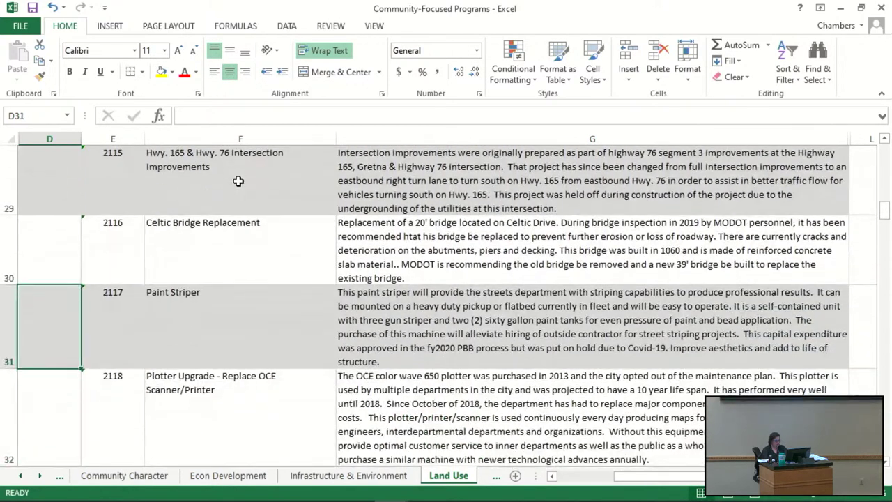
key(Up)
key(Up)
key(Up)
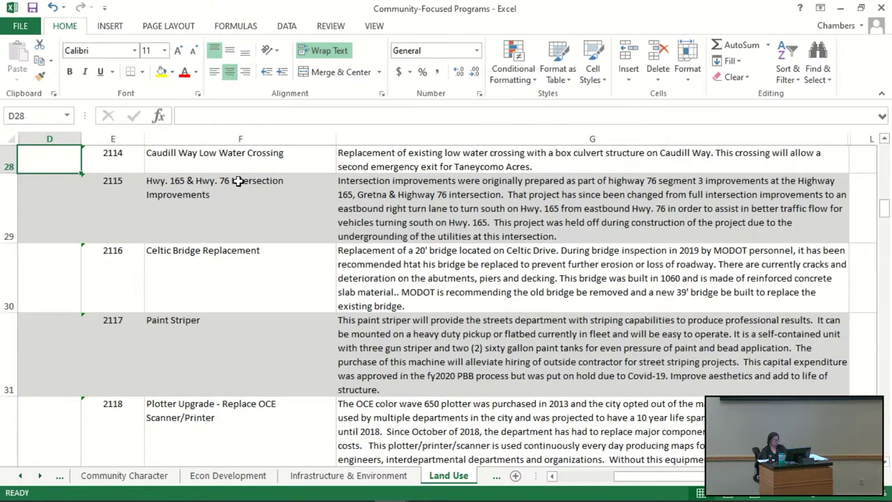
Score Land Use programs 2114, Caudill Way Low Water Crossing, 2116, Celtic Bridge Replacement, and 2117, Paint Striper, as 1 each, and 2115, Intersection Improvements, as 3.
text(1)
key(Return)
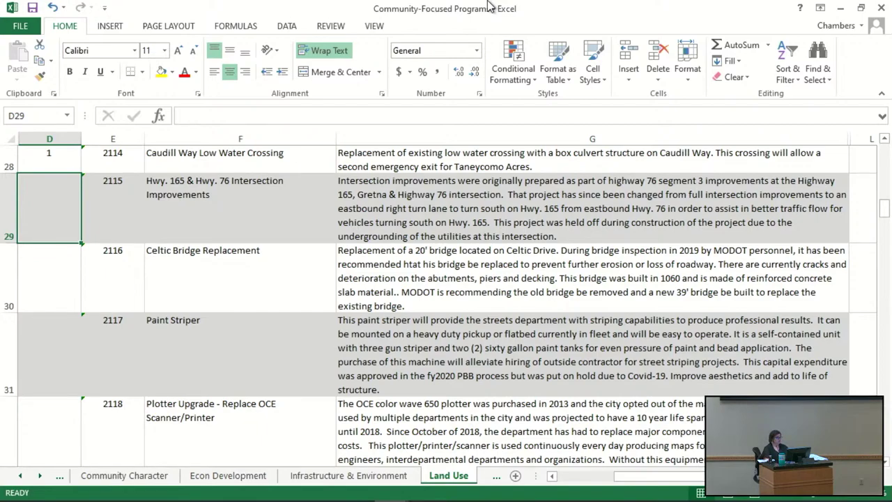
text(3)
key(Return)
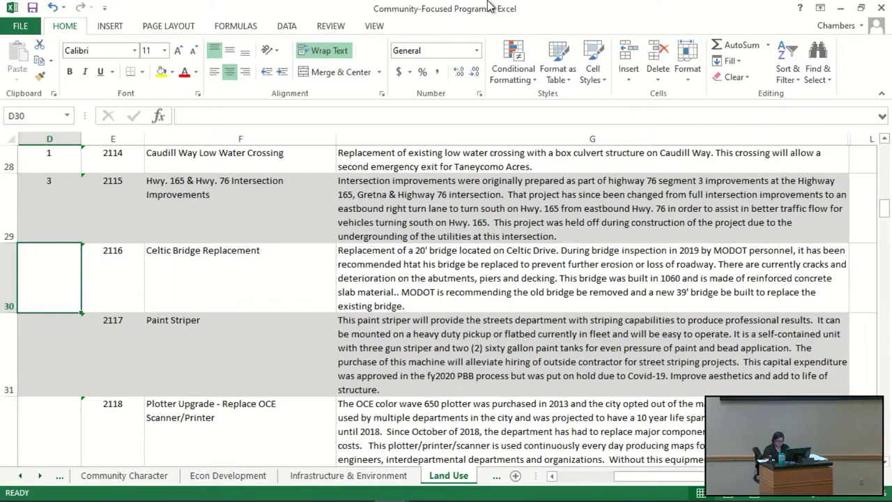
text(1)
key(Return)
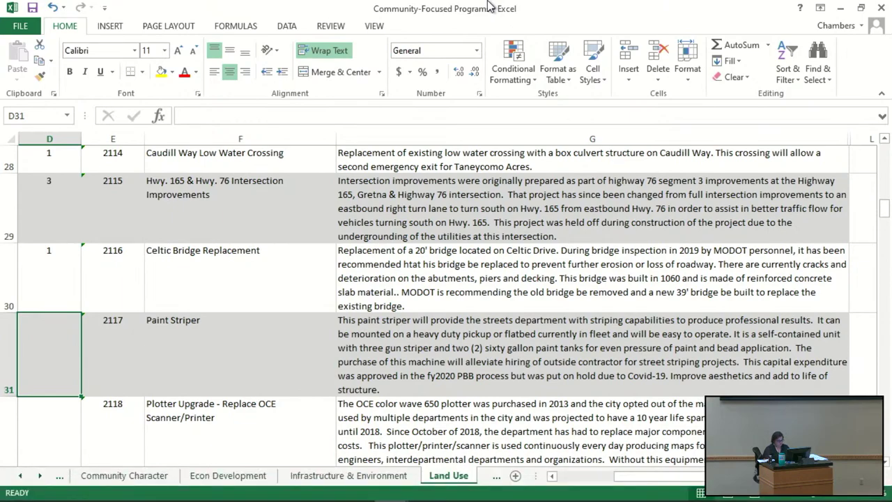
text(1)
key(Return)
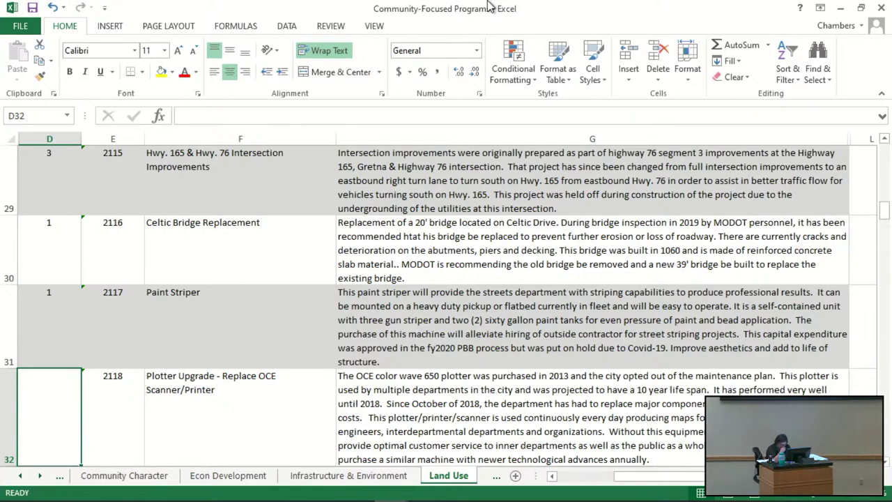
Score program 2118, Plotter Upgrade - Replace OCE Scanner/Printer, as 1 after looking over the programs down to 2122.
key(Down)
key(Down)
key(Down)
key(Down)
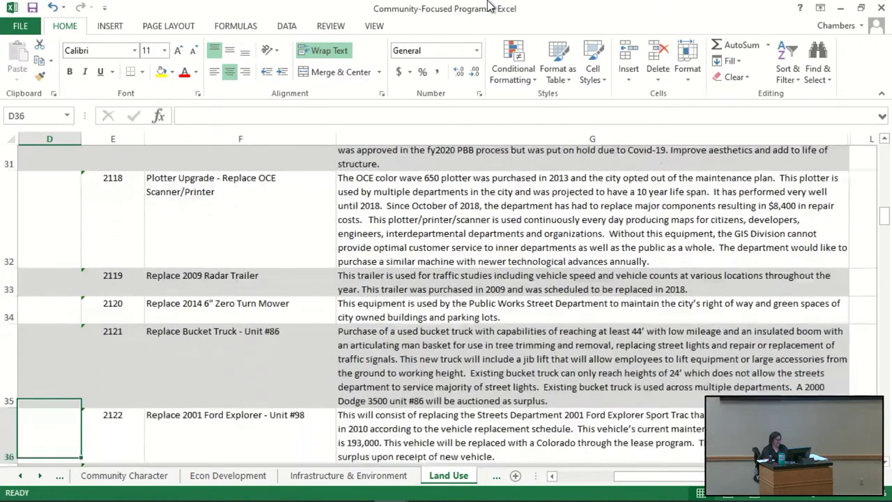
key(Up)
key(Up)
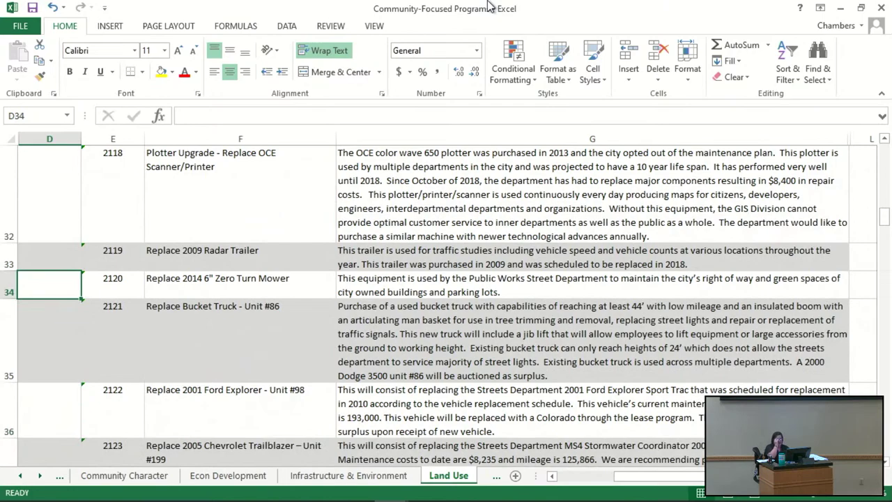
key(Up)
key(Up)
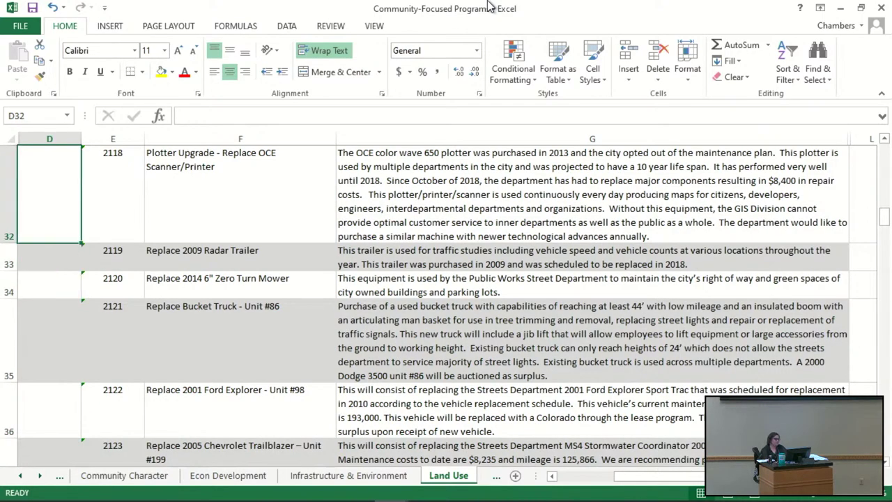
text(1)
key(Return)
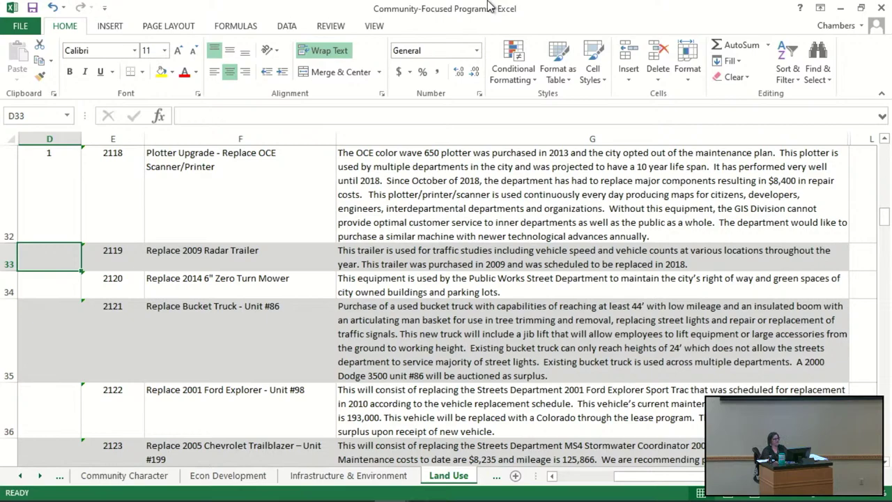
Clear the score of program 2118, Plotter Upgrade - Replace OCE Scanner/Printer, and score it as 3.
key(Up)
key(Up)
key(Down)
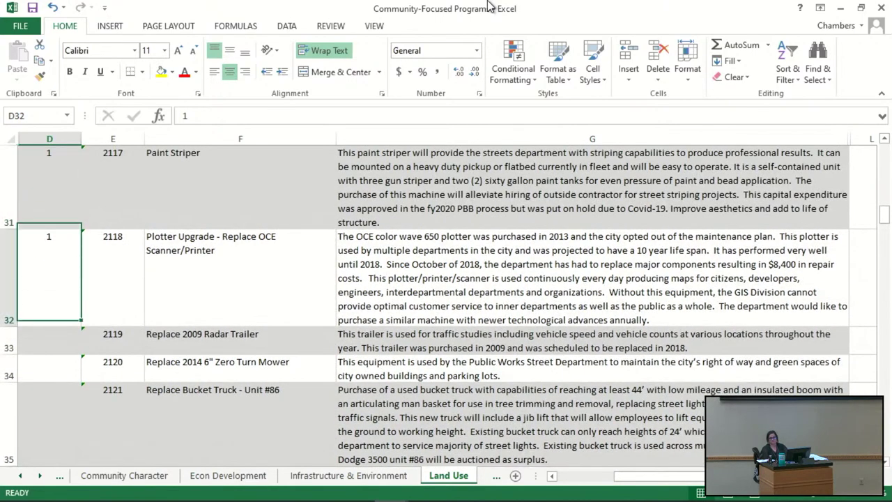
key(Delete)
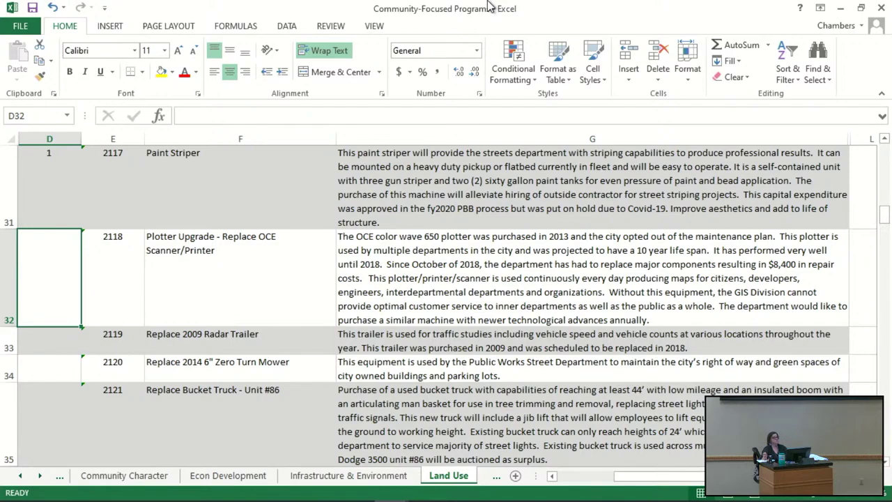
text(3)
key(Return)
Score programs 2119, Replace 2009 Radar Trailer, and 2120, Replace 2014 6" Zero Turn Mower, as 0 each.
key(Down)
key(Down)
key(Down)
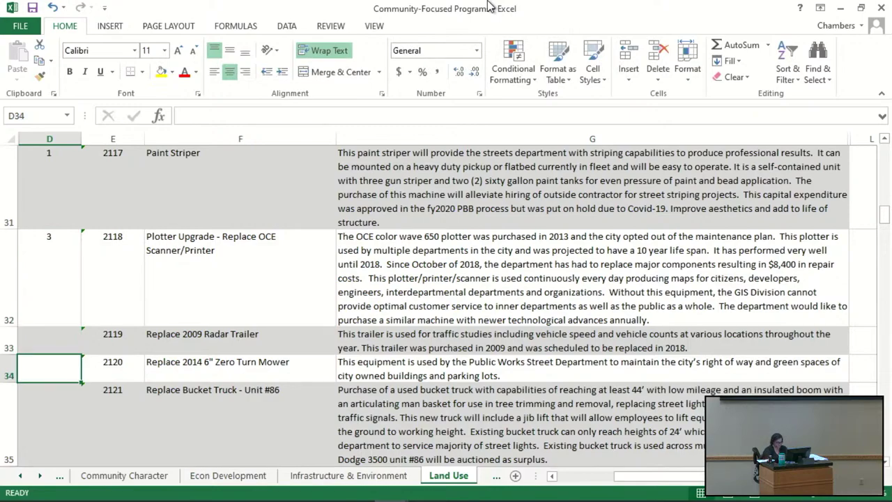
key(Down)
key(Up)
key(Up)
key(Up)
key(Up)
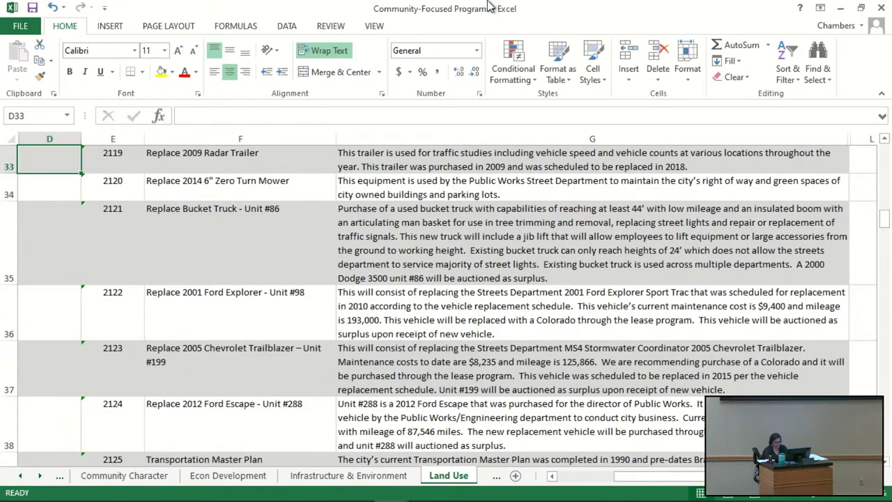
text(0)
key(Return)
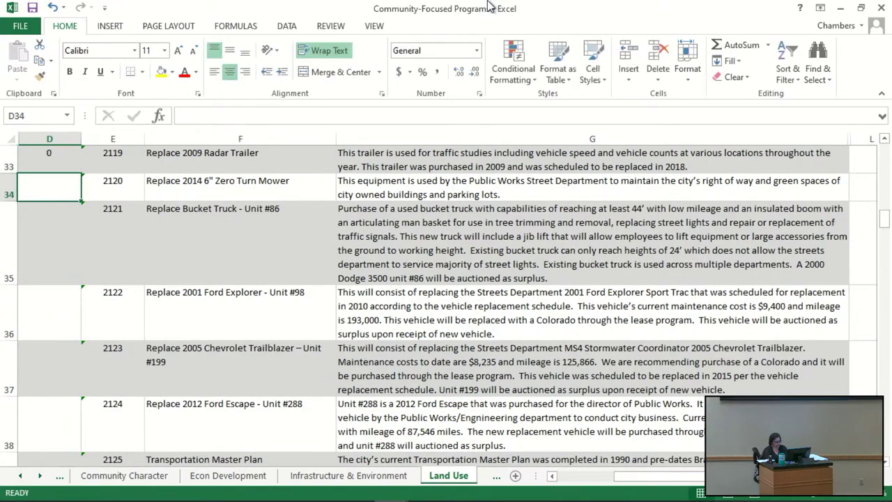
text(0)
key(Return)
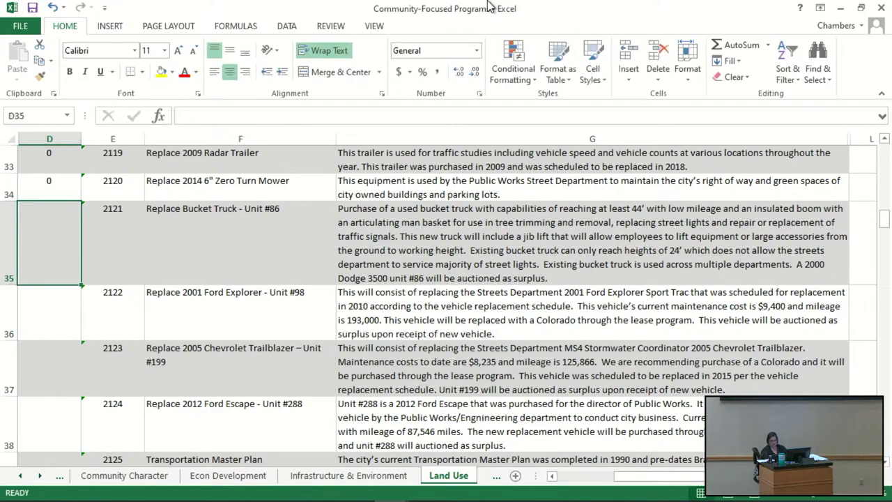
Score programs 2121, Replace Bucket Truck, 2122, Replace 2001 Ford Explorer, 2123, Replace 2005 Chevrolet Trailblazer, and 2124, Replace 2012 Ford Escape, as 0 each.
text(0)
key(Return)
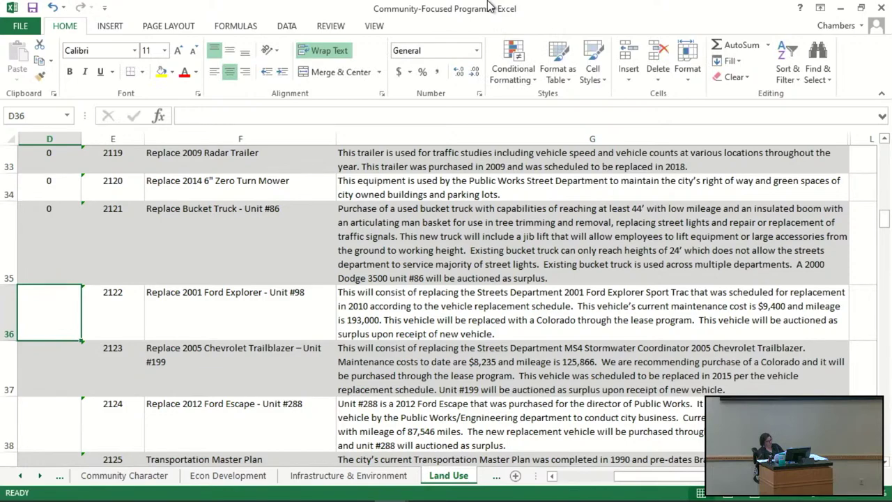
text(0)
key(Return)
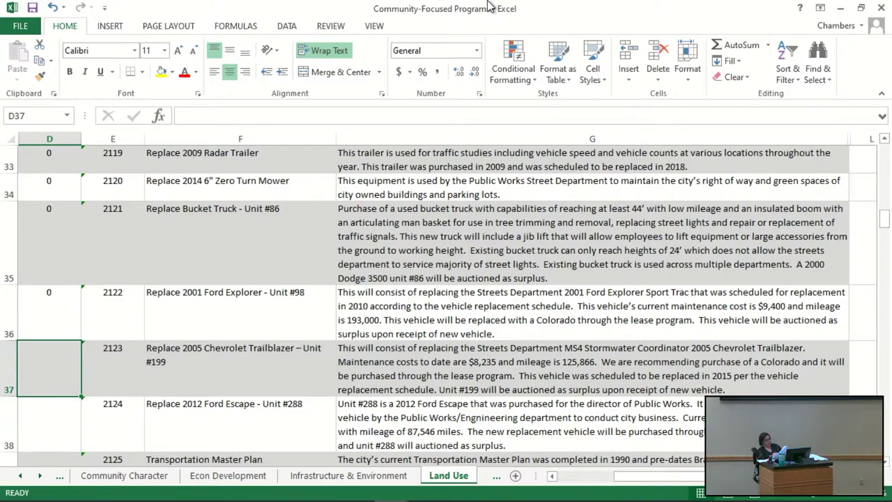
text(0)
key(Return)
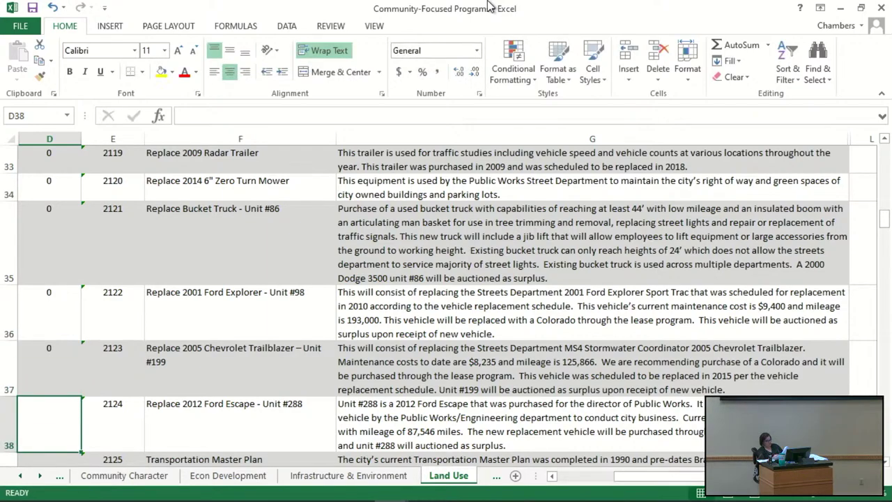
text(0)
key(Return)
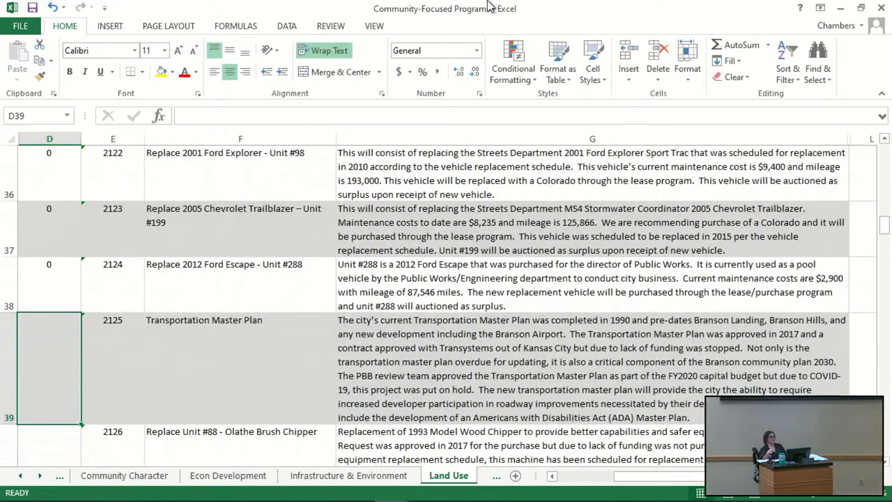
Score program 2125, Transportation Master Plan, as 3, and 2126, Olathe Brush Chipper, and 2127, Ford F-350 Pickup with Plow, as 0 each.
key(Return)
key(Return)
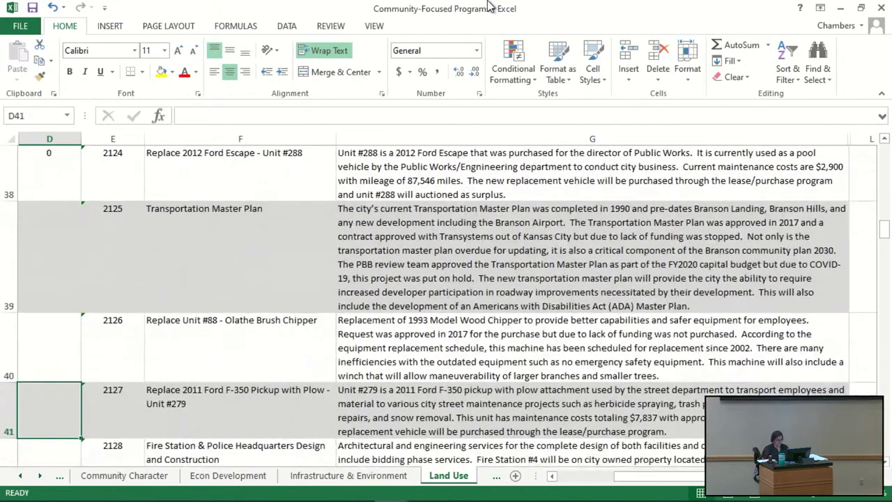
key(Up)
key(Up)
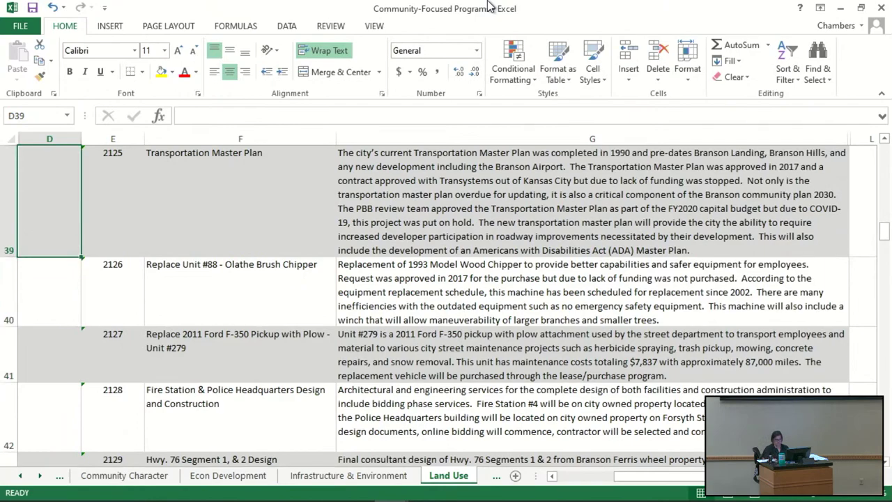
text(3)
key(Return)
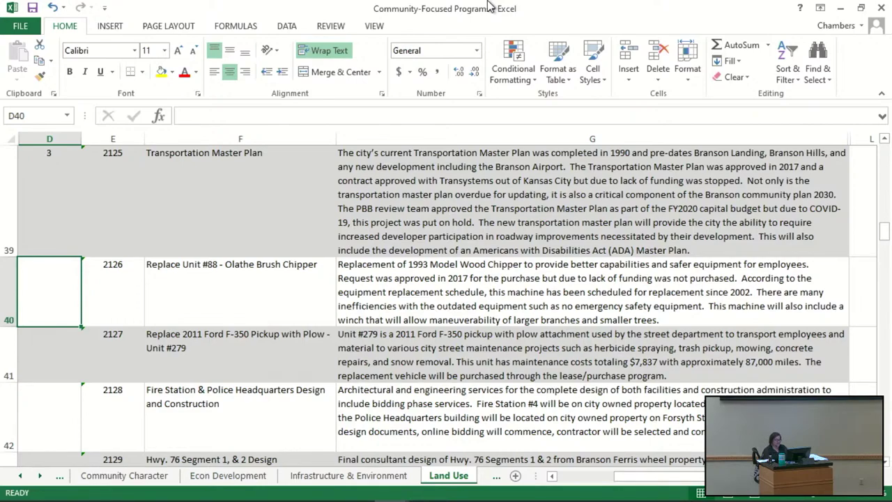
text(0)
key(Return)
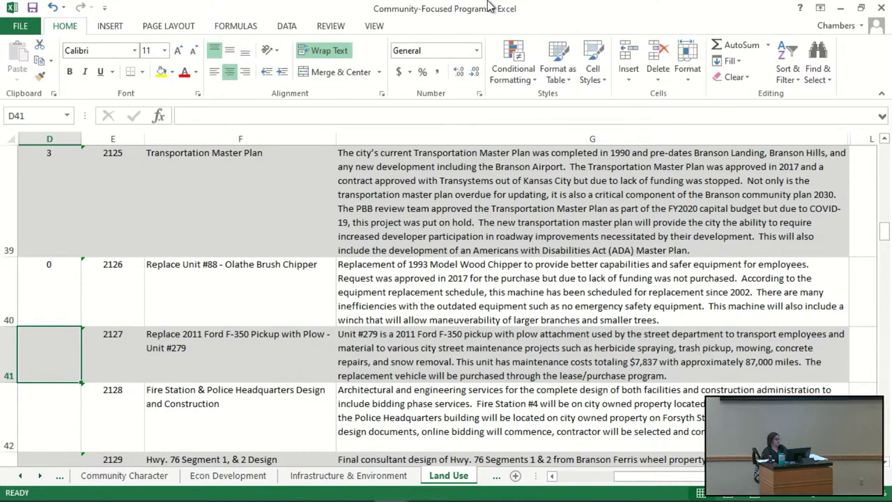
text(0)
key(Return)
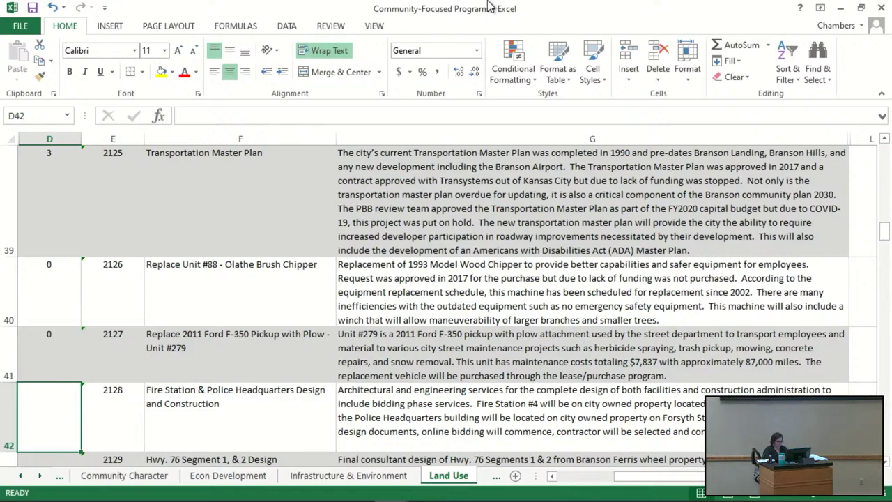
Score program 2128, Fire Station & Police Headquarters Design and Construction, as 3, and 2129, Hwy. 76 Segment 1, & 2 Design, as 4.
text(3)
key(Return)
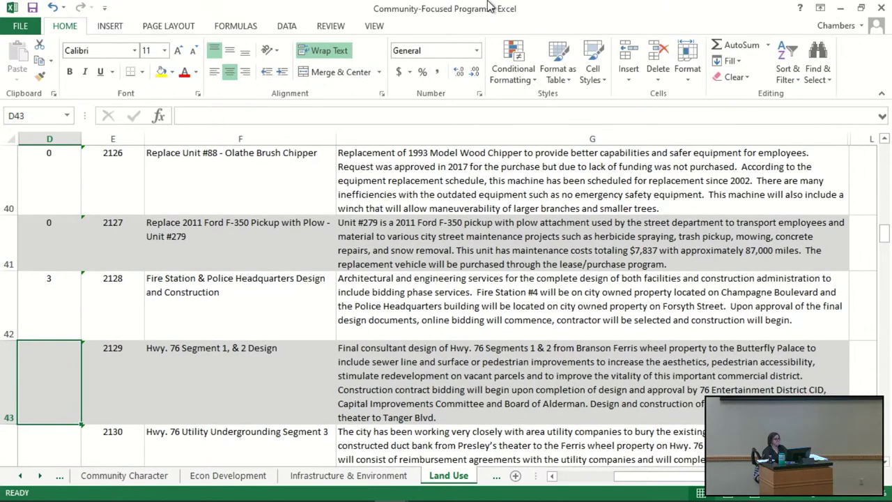
key(Return)
key(Return)
key(Return)
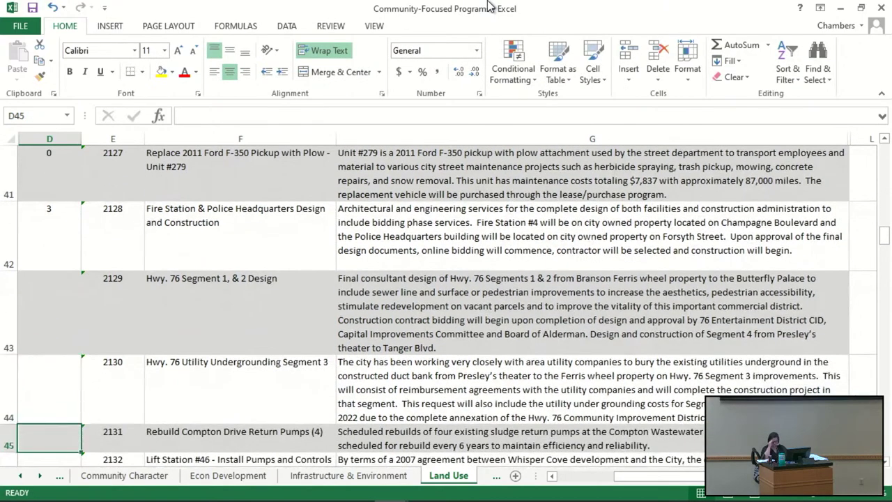
key(Up)
key(Up)
key(Up)
key(Up)
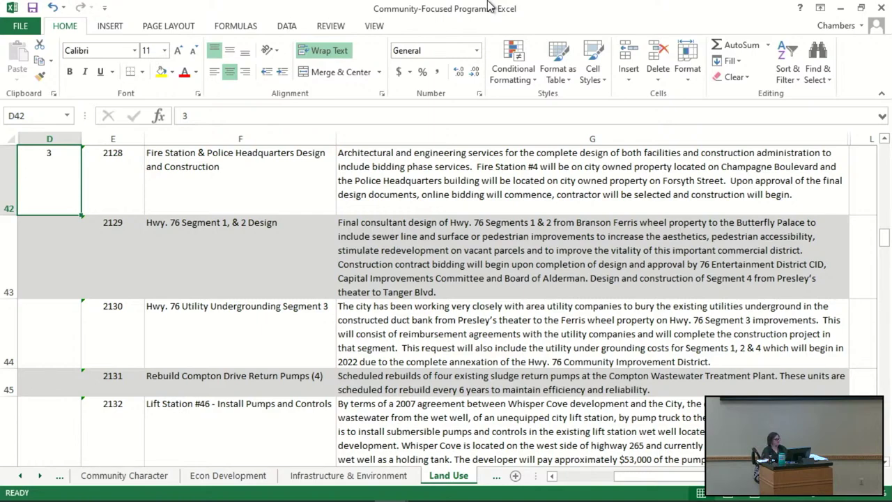
key(Down)
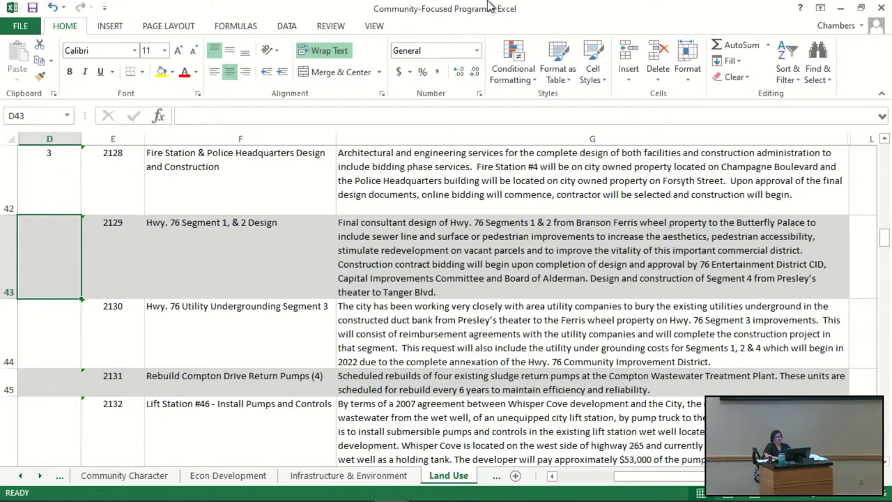
text(4)
key(Return)
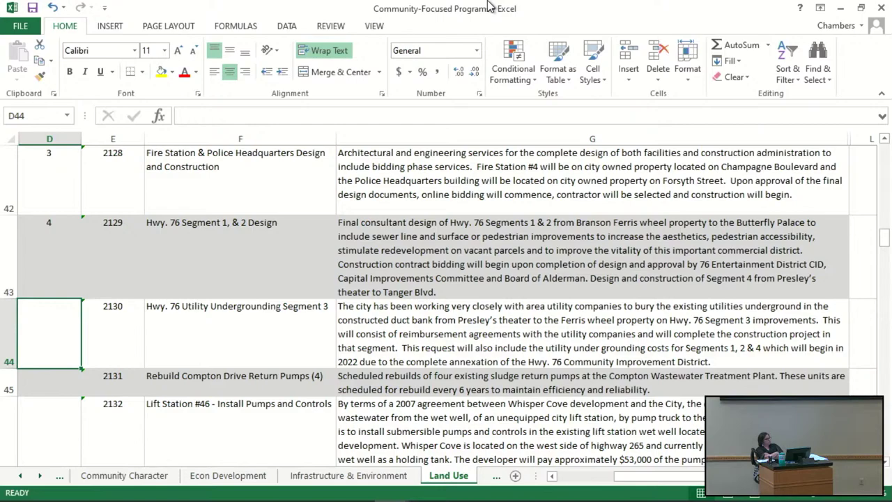
Score program 2130, Hwy. 76 Utility Undergrounding Segment 3, as 4.
key(Up)
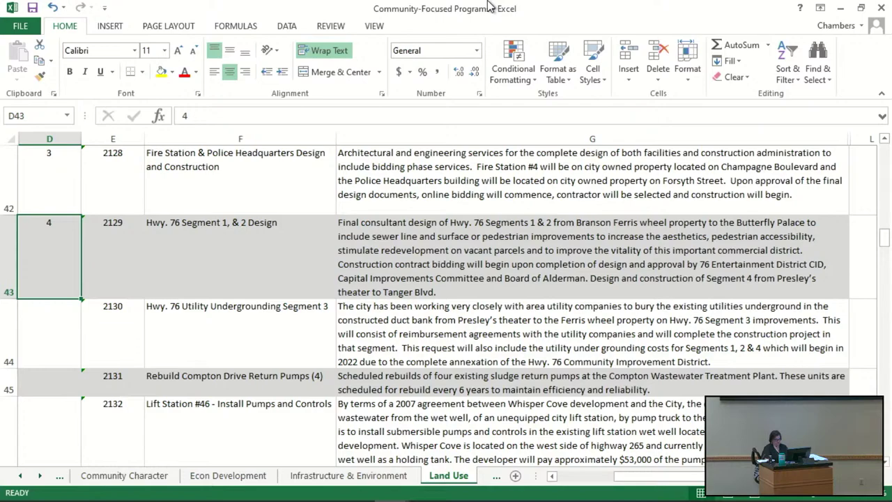
key(Down)
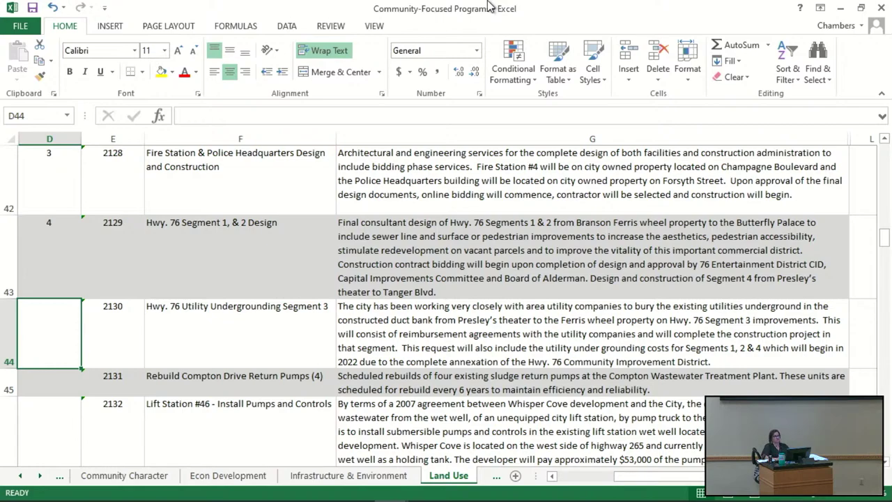
text(4)
key(Return)
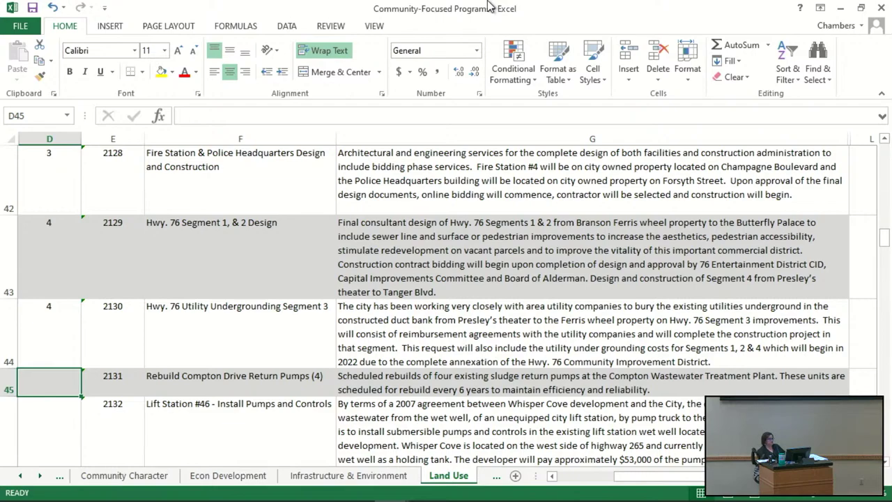
Score programs 2131, Rebuild Compton Drive Return Pumps (4), and 2132, Lift Station #46 - Install Pumps and Controls, as 0 each.
key(Down)
key(Down)
key(Down)
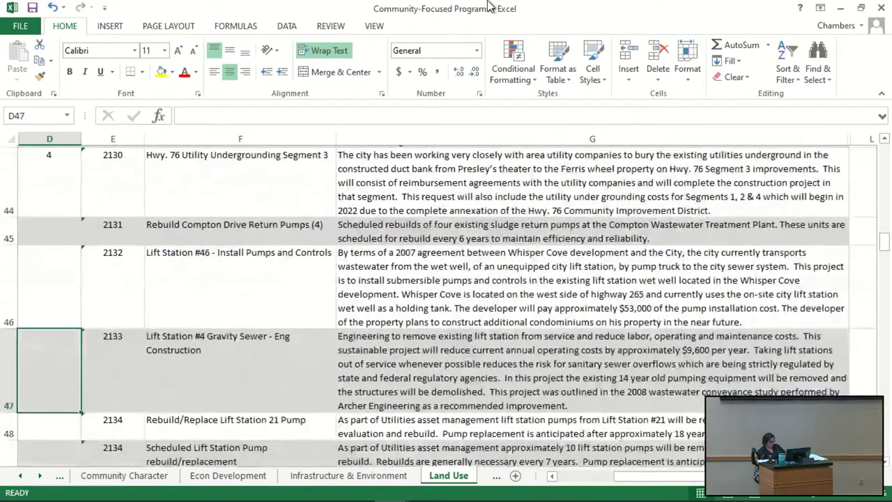
key(Up)
key(Up)
key(Up)
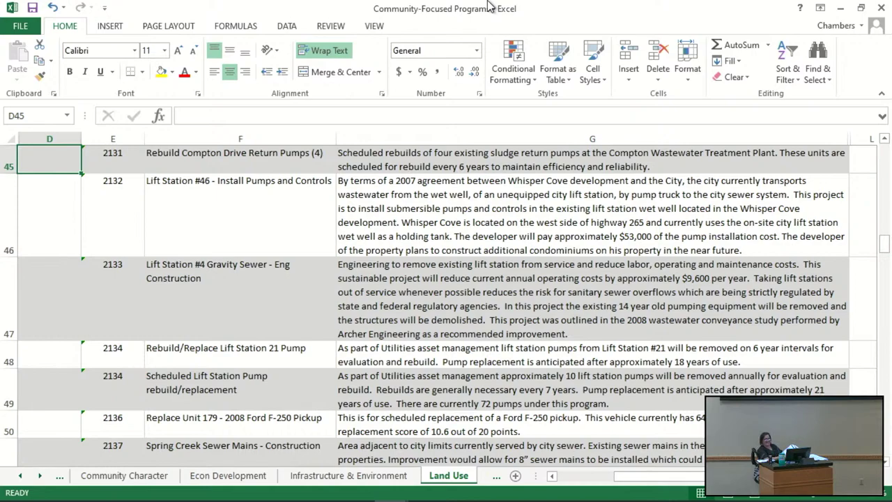
text(0)
key(Return)
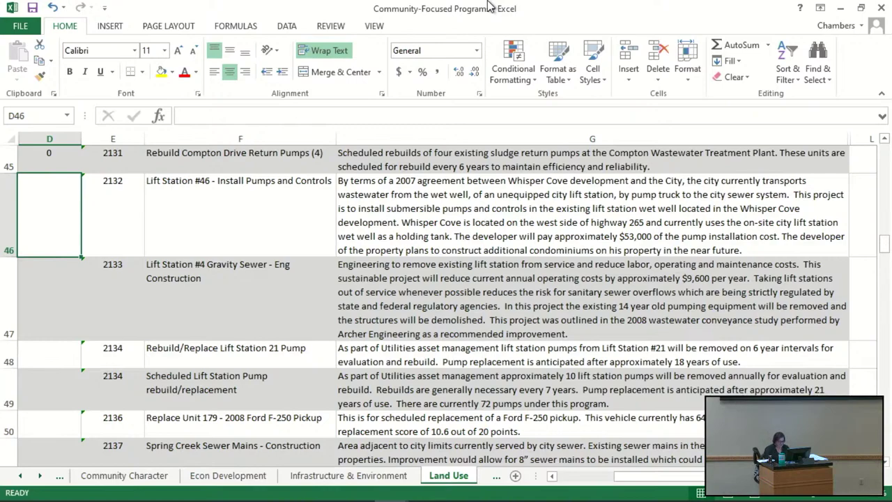
text(0)
key(Return)
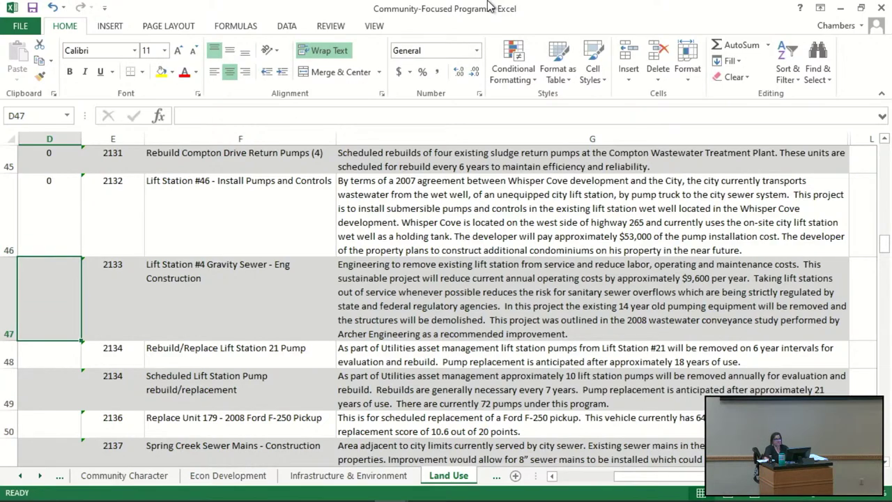
Change the score of program 2132, Lift Station #46 - Install Pumps and Controls, to 3.
key(Up)
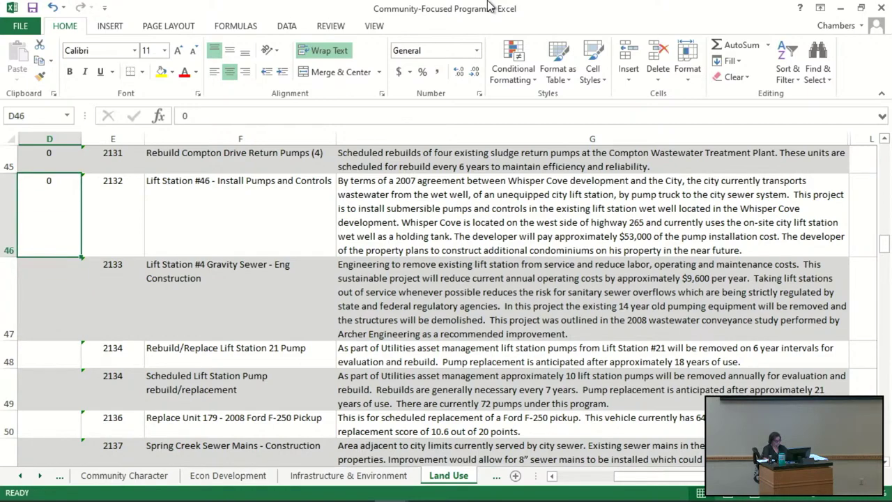
key(Delete)
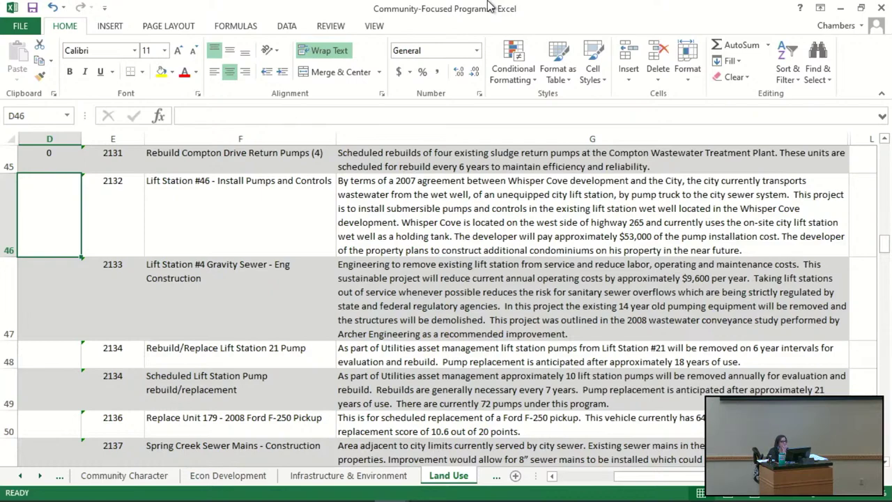
text(3)
key(Return)
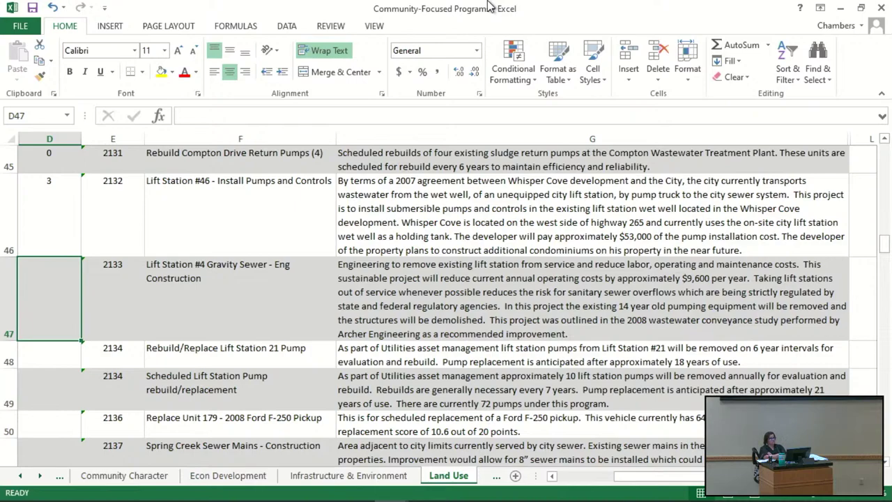
Score program 2133, Lift Station #4 Gravity Sewer, both 2134 lift station pump programs, and 2136, Replace Unit 179, as 0 each.
text(0)
key(Return)
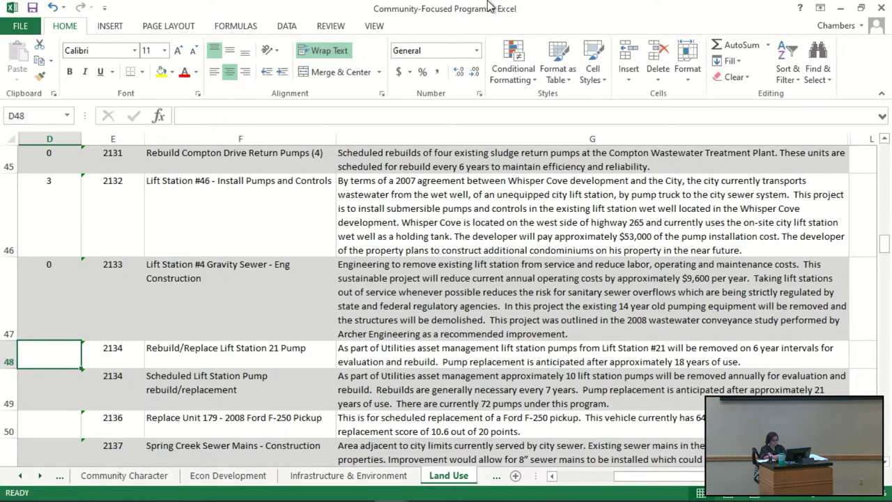
text(0)
key(Return)
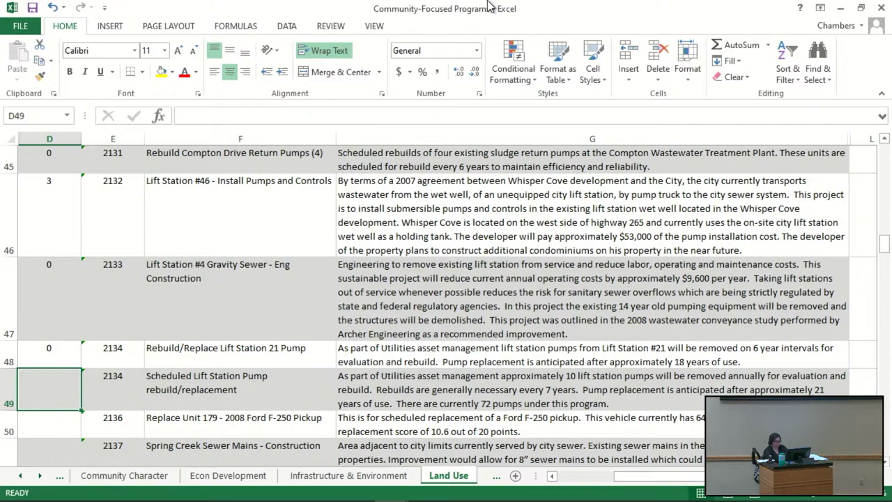
text(0)
key(Return)
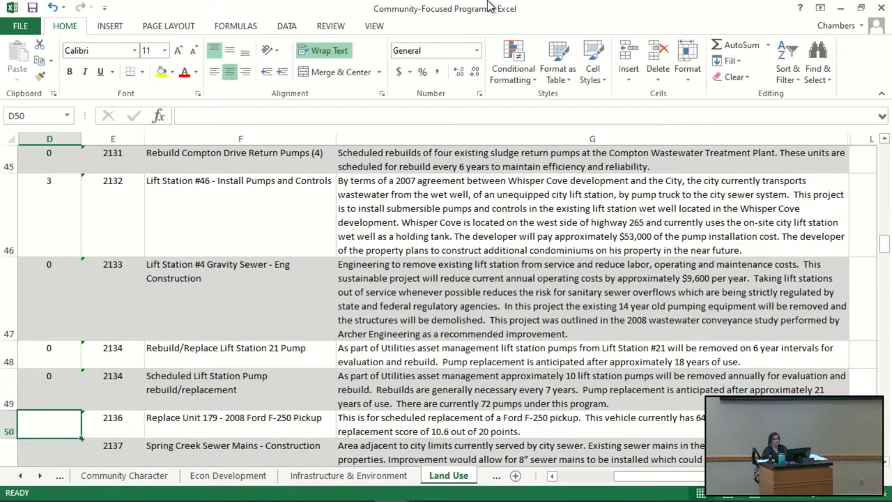
text(0)
key(Return)
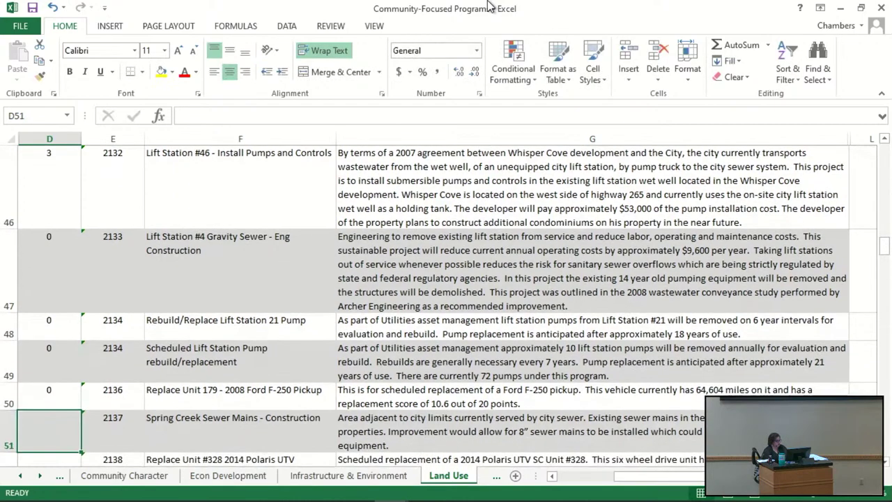
Score program 2137, Spring Creek Sewer Mains - Construction, as 2, and 2138, Replace Unit #328 2014 Polaris UTV, as 0.
key(Down)
key(Down)
key(Down)
key(Down)
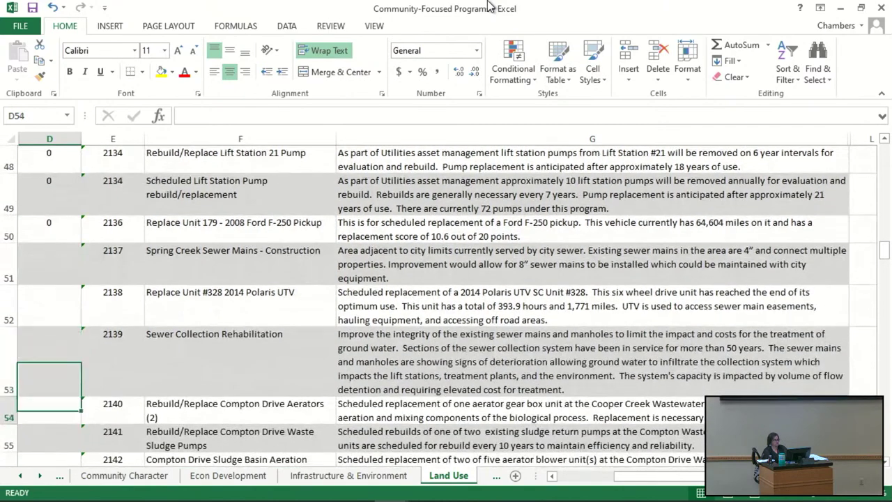
key(Down)
key(Down)
key(Down)
key(Down)
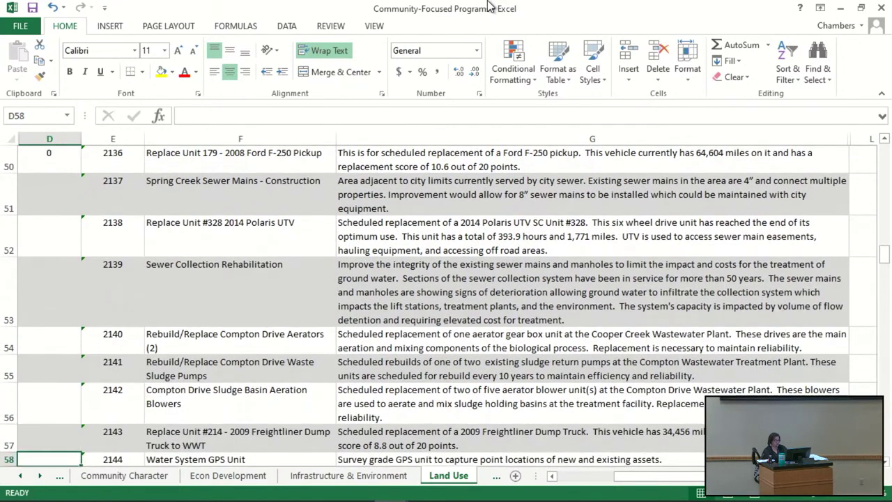
key(Up)
key(Up)
key(Up)
key(Up)
key(Up)
key(Up)
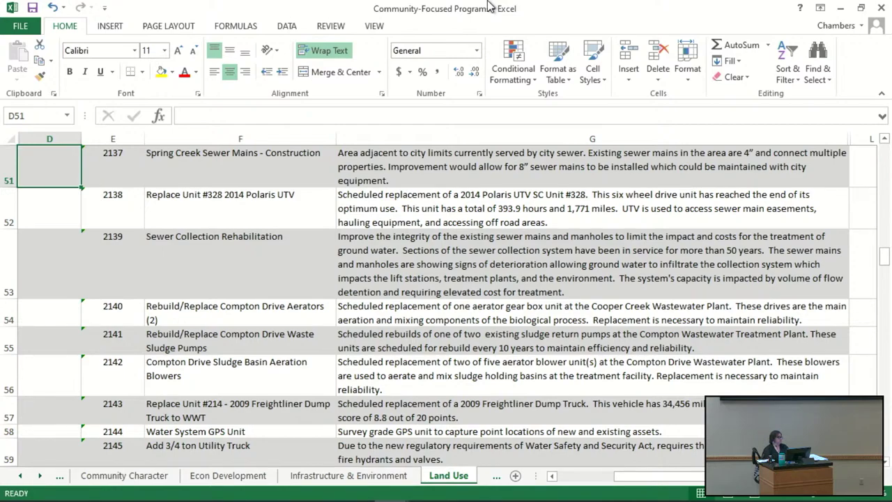
text(2)
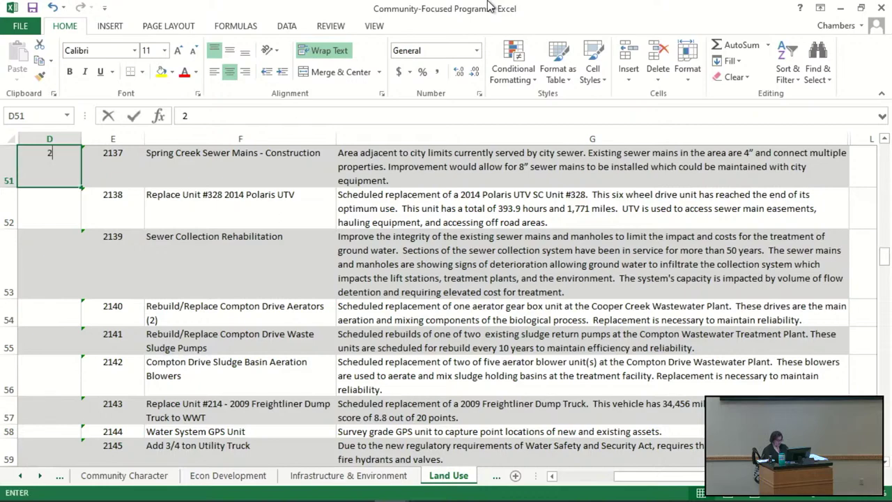
key(Return)
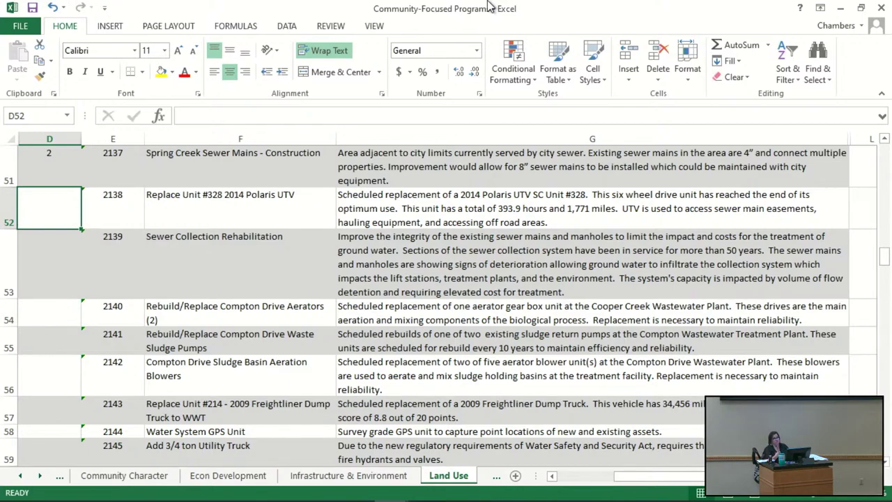
text(0)
key(Return)
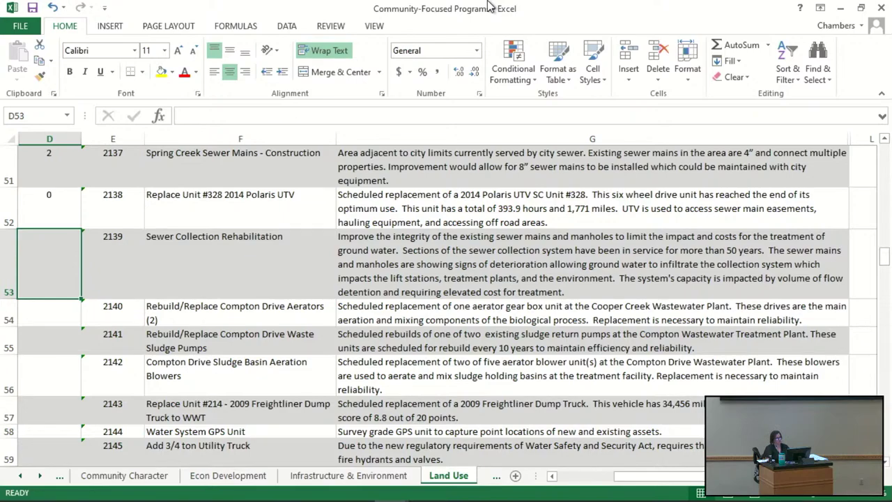
Score program 2139, Sewer Collection Rehabilitation, as 1, and the Compton Drive aerator and waste sludge pump programs, 2140 and 2141, as 0 each.
text(1)
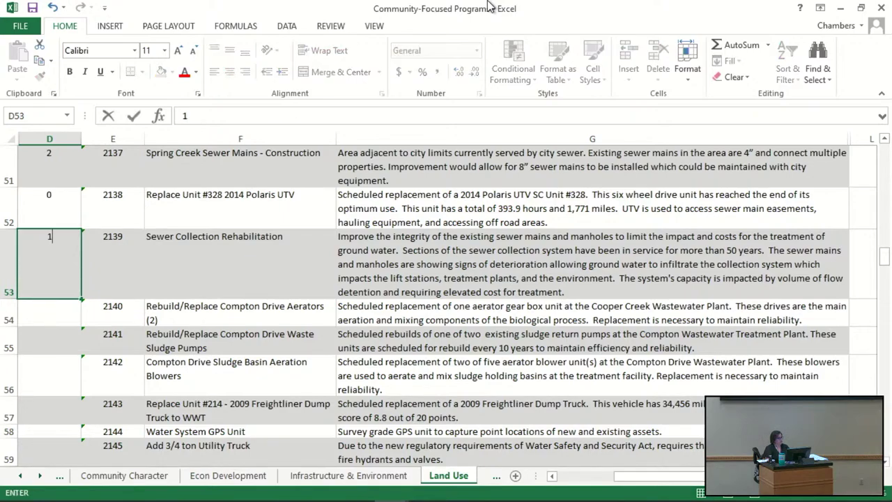
key(Return)
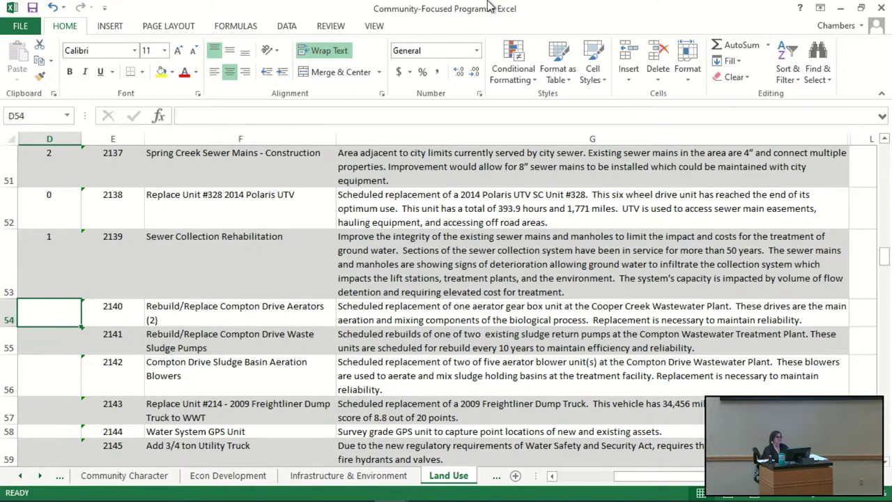
text(0)
key(Return)
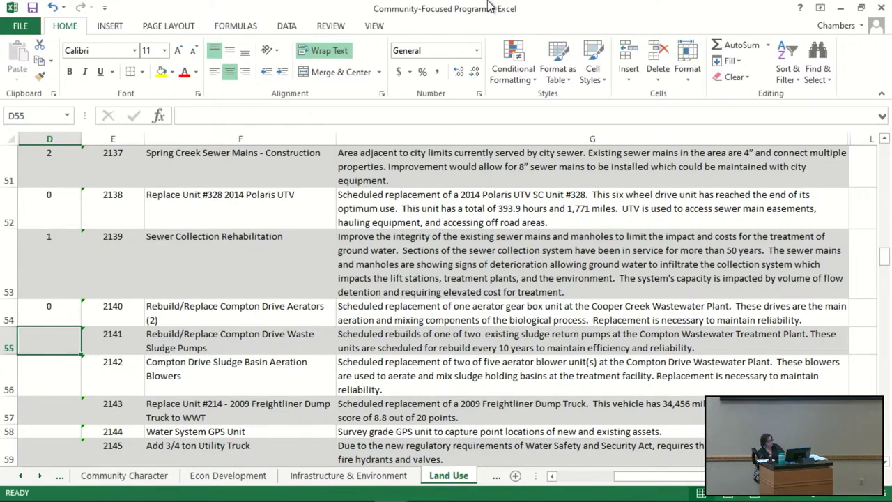
text(0)
key(Return)
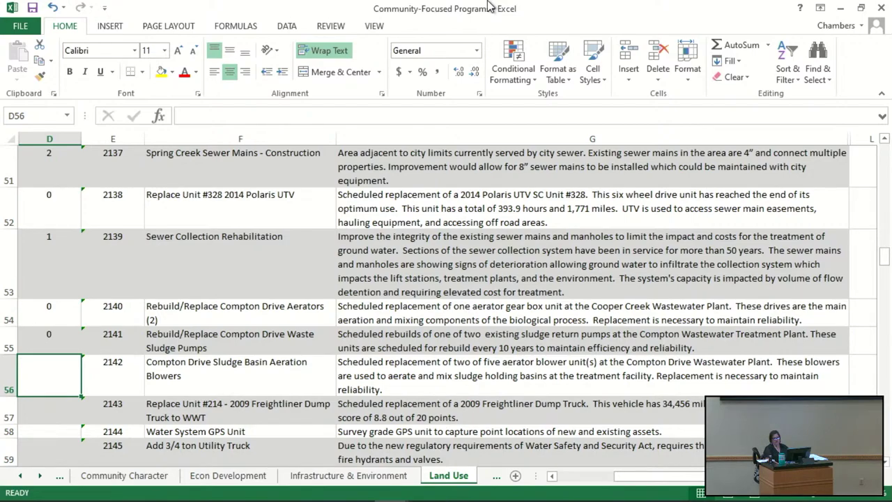
Score programs 2142, Compton Drive Sludge Basin Aeration Blowers, and 2143, Replace Unit #214, as 0 each, and 2144, Water System GPS Unit, as 1.
text(0)
key(Return)
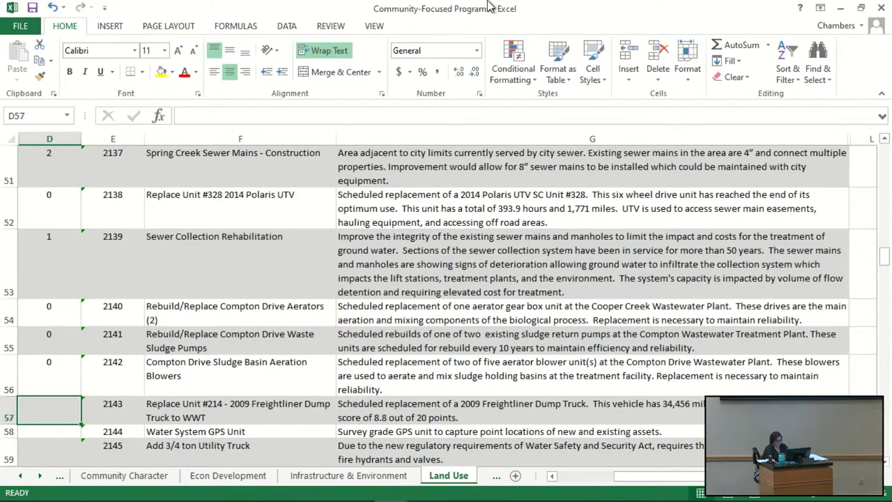
text(0)
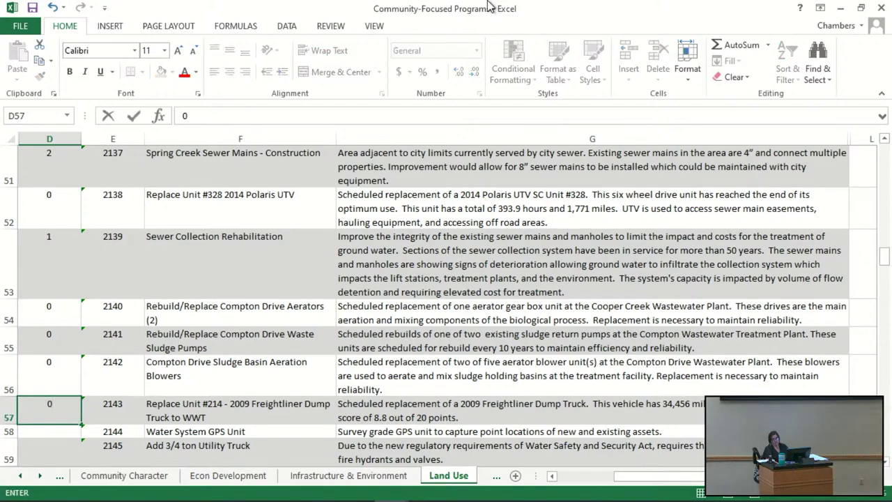
key(Return)
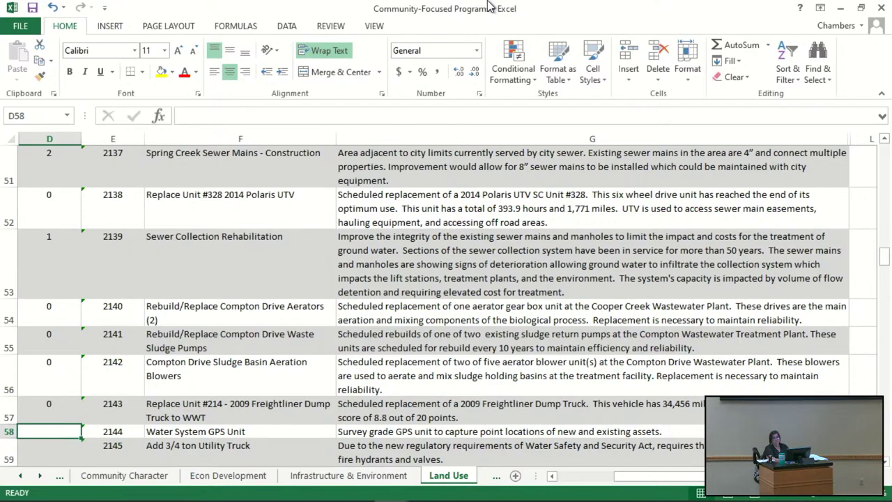
text(1)
key(Return)
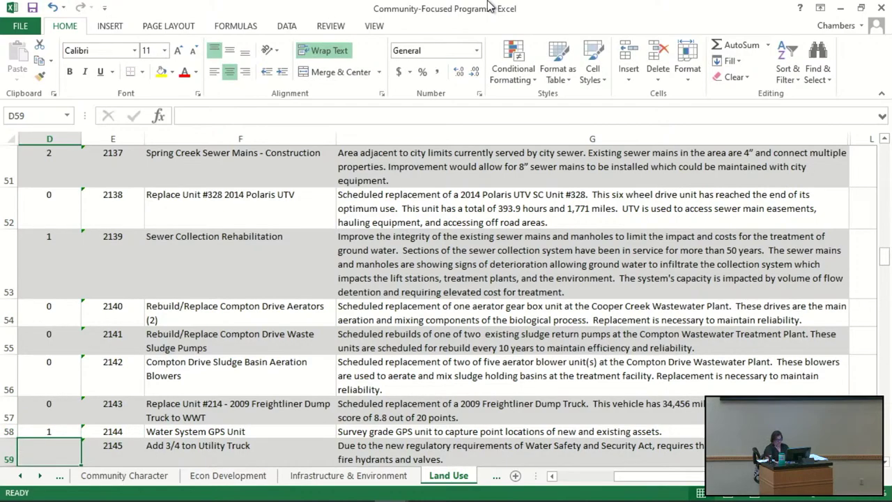
Score program 2145, Add 3/4 ton Utility Truck, as 0.
key(Down)
key(Down)
key(Down)
key(Down)
key(Down)
key(Down)
key(Down)
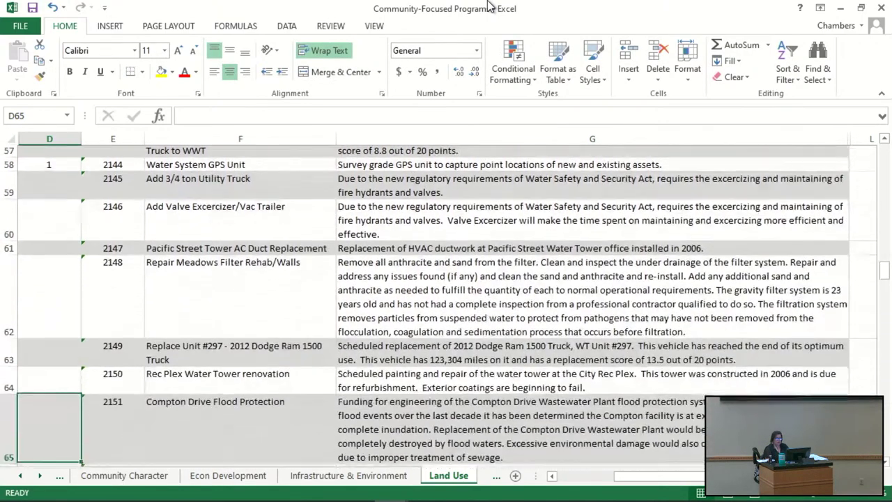
key(Up)
key(Up)
key(Up)
key(Up)
key(Up)
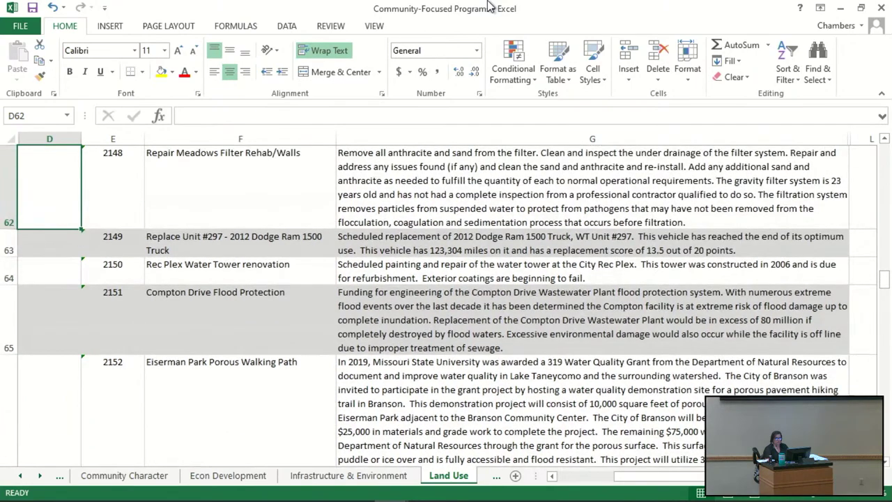
key(Up)
key(Up)
key(Up)
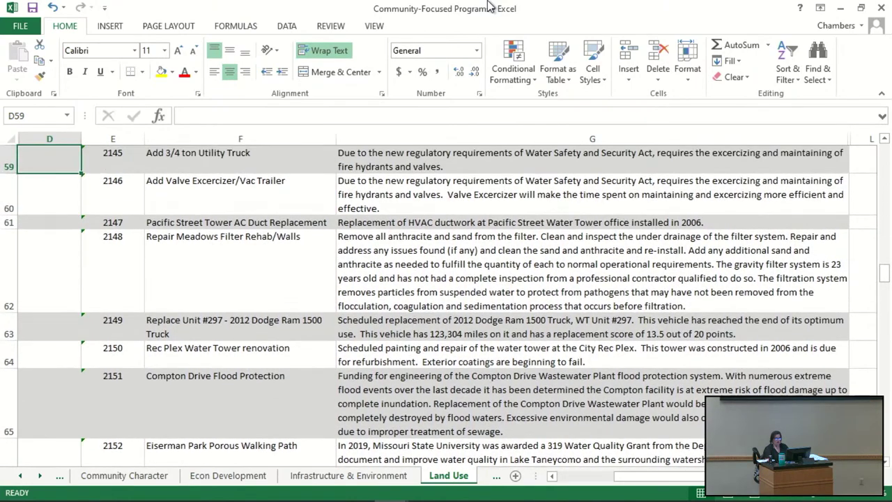
key(Down)
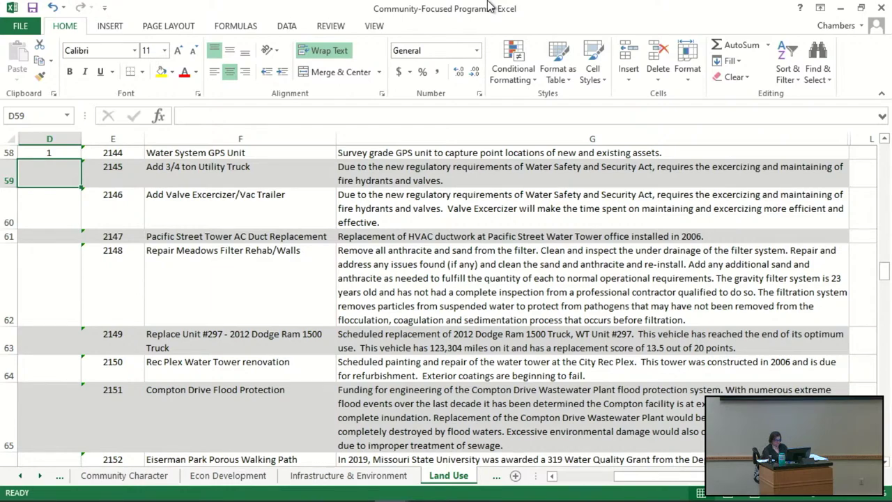
text(1)
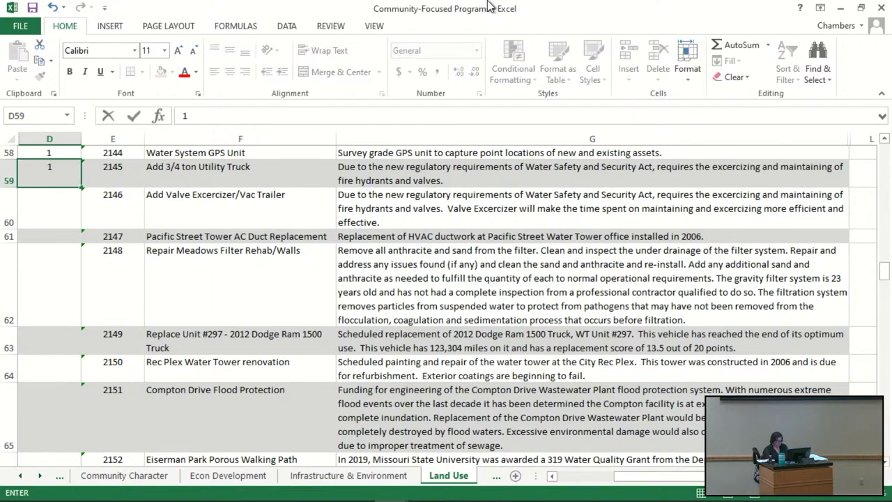
key(BackSpace)
text(0)
key(Return)
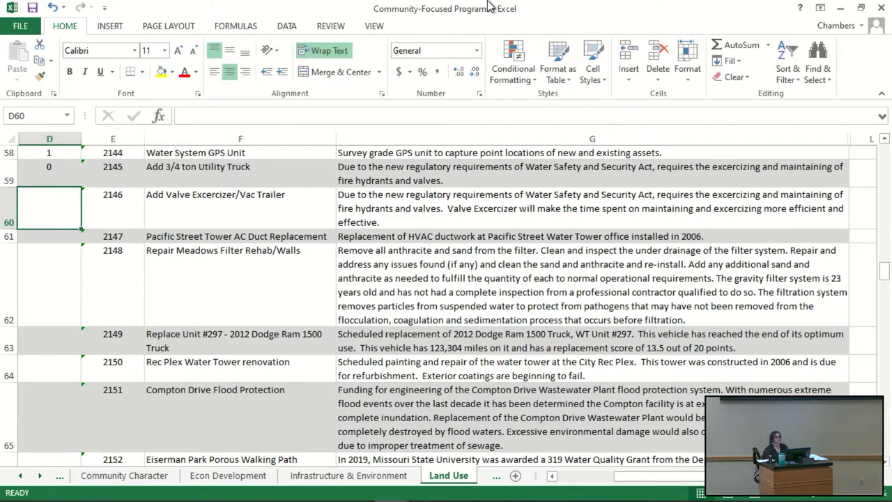
Score programs 2146, Add Valve Excercizer/Vac Trailer, 2147, Pacific Street Tower AC Duct Replacement, and 2148, Repair Meadows Filter Rehab/Walls, as 0 each.
text(0)
key(Return)
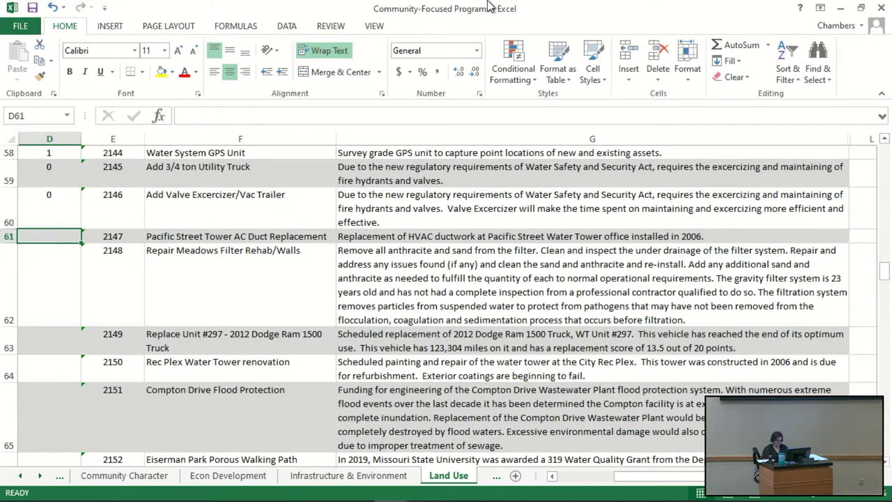
key(F2)
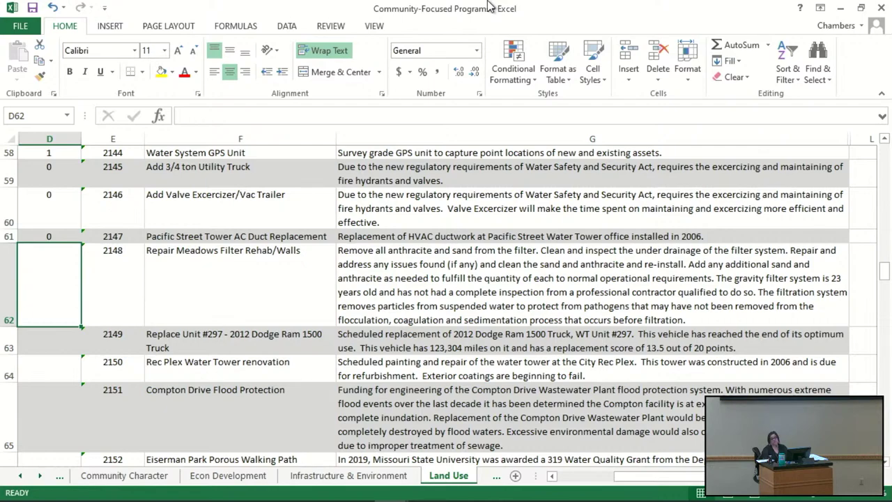
text(0)
key(Return)
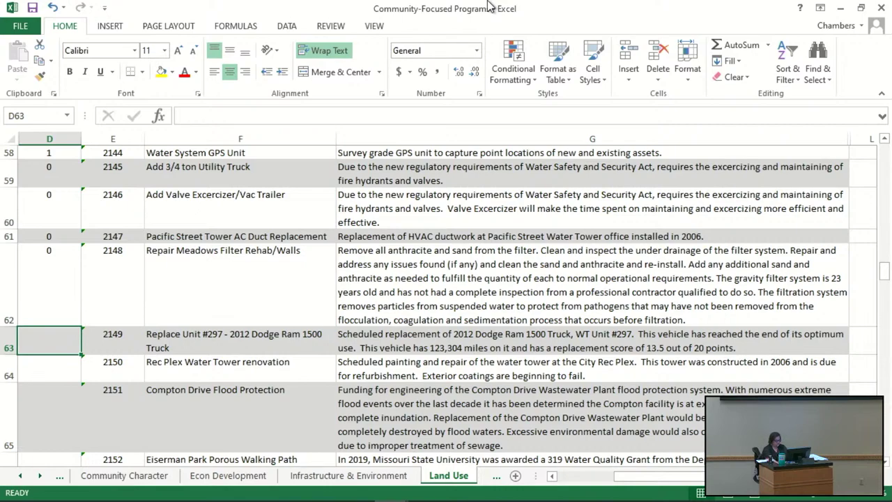
Score programs 2149, Replace Unit #297 - 2012 Dodge Ram 1500 Truck, and 2150, Rec Plex Water Tower renovation, as 0 each.
text(0)
key(Return)
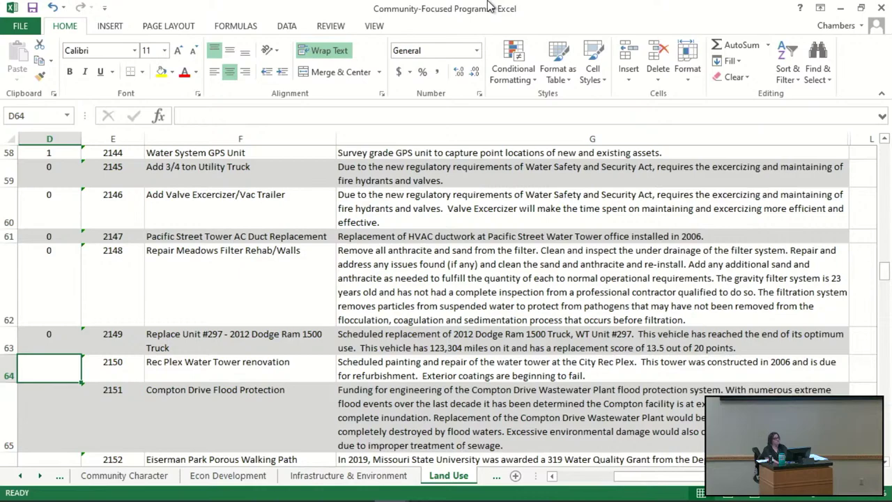
text(0)
key(Return)
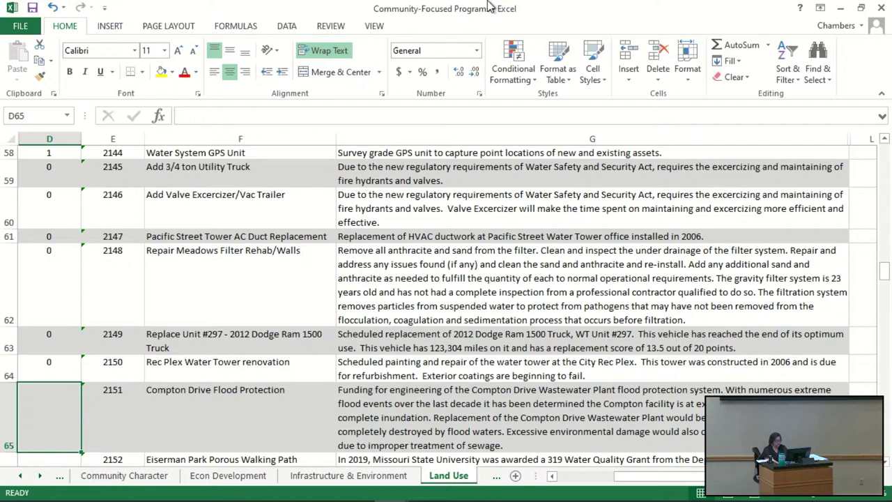
Score program 2151, Compton Drive Flood Protection, as 3.
key(Down)
key(Down)
key(Up)
key(Up)
key(Up)
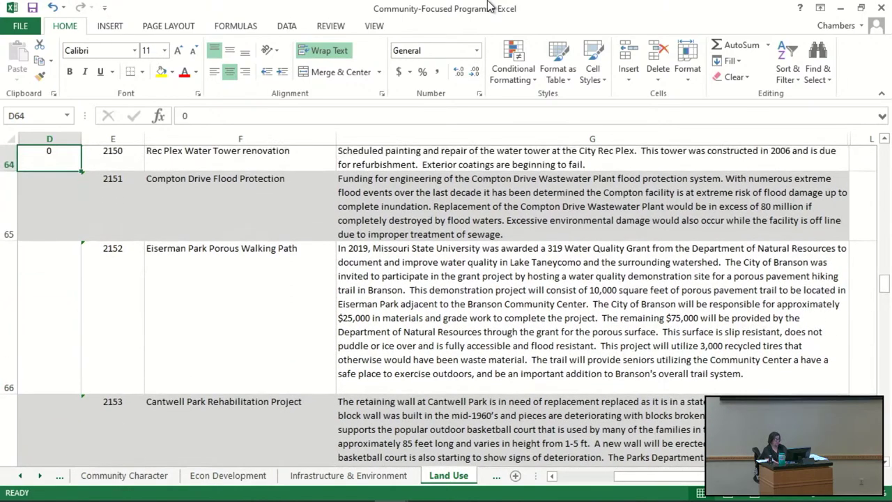
key(Down)
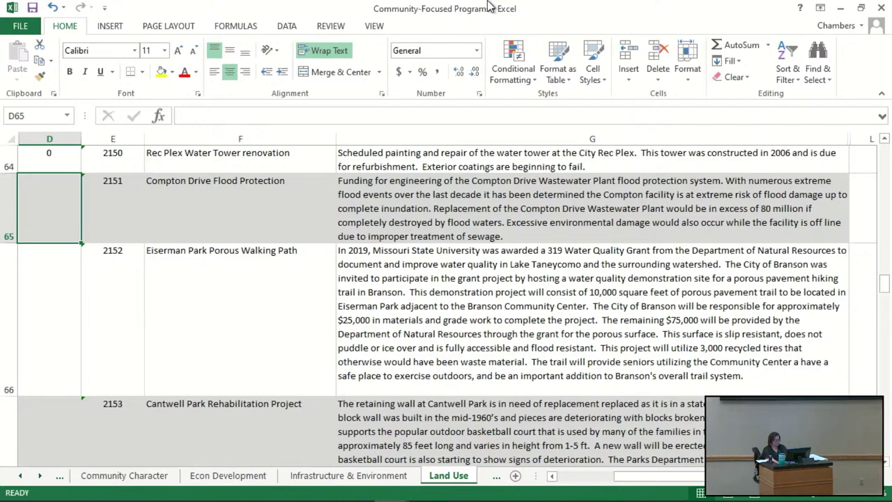
text(3)
key(Return)
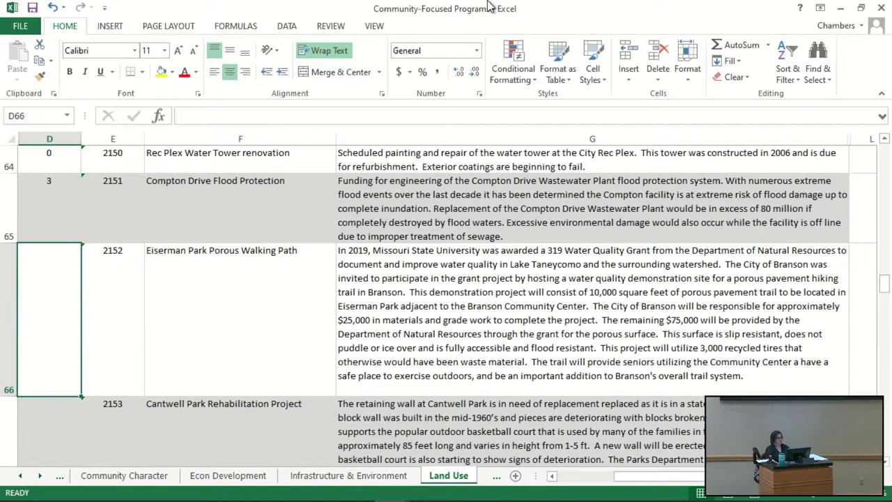
Score programs 2152, Eiserman Park Porous Walking Path, and 2153, Cantwell Park Rehabilitation Project, as 2 each.
text(2)
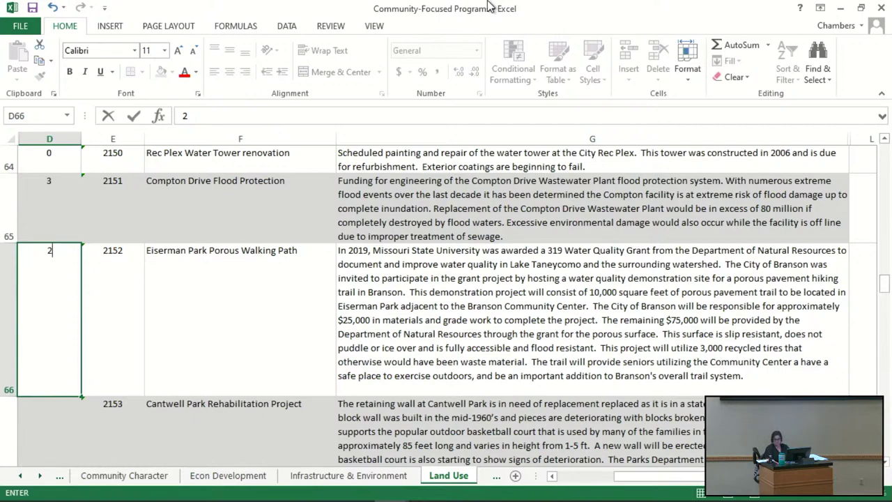
key(Return)
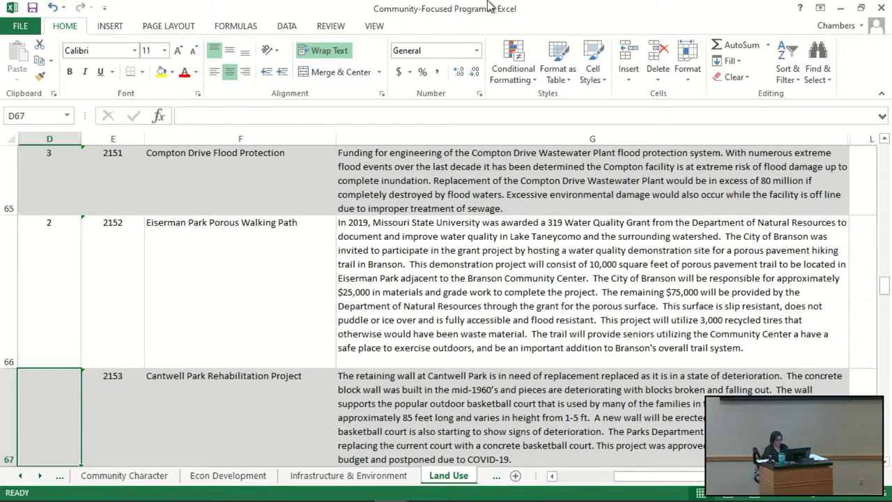
scroll(488, 6, down, 1)
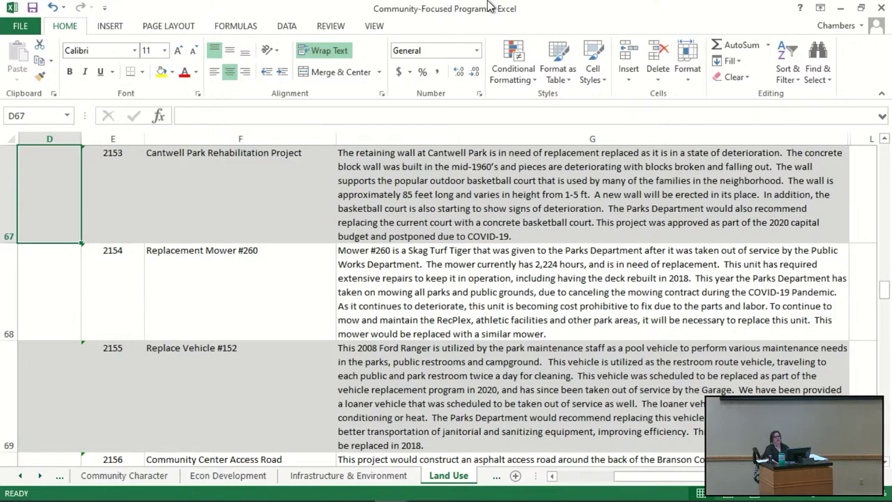
text(2)
key(Return)
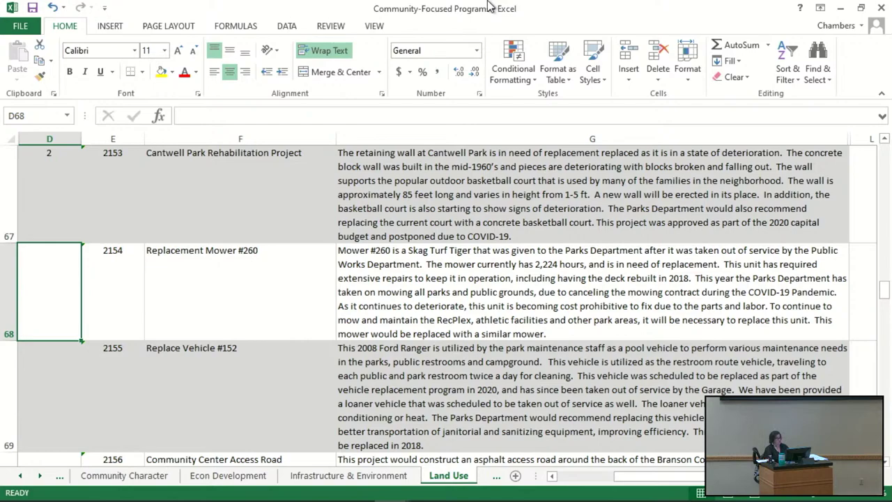
Score programs 2154, Replacement Mower #260, and 2155, Replace Vehicle #152, as 0 each.
text(0)
key(Return)
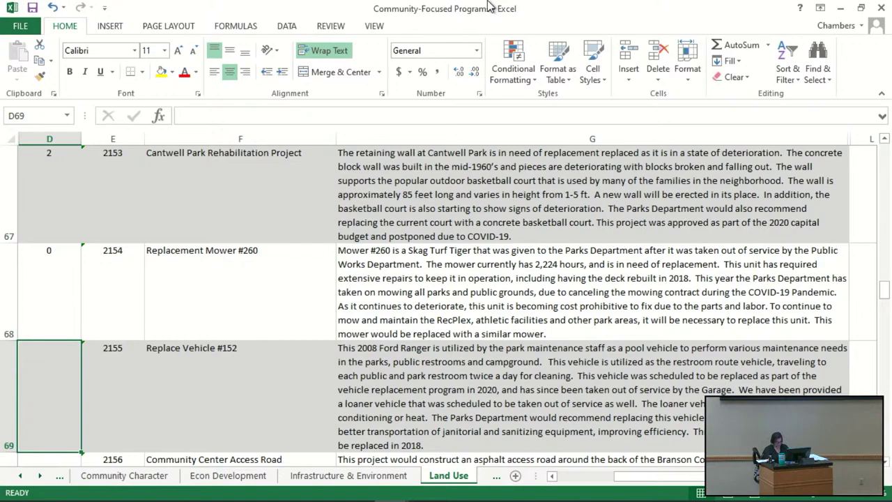
text(0)
key(Return)
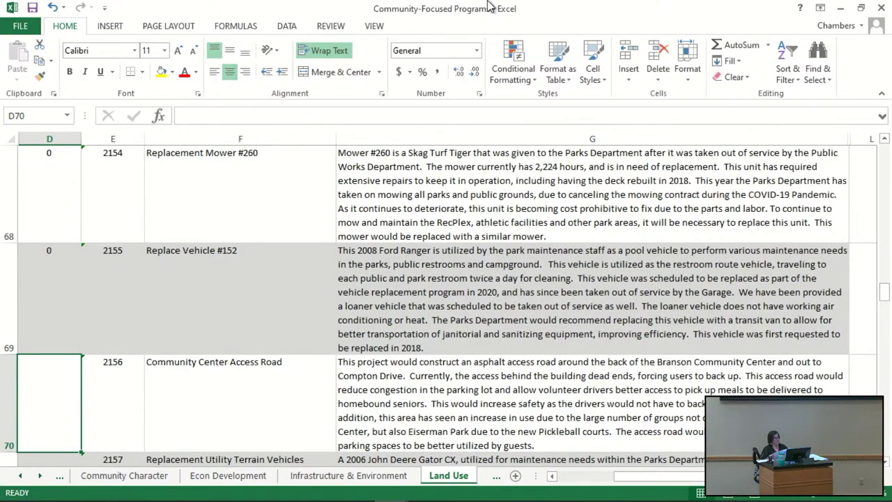
Score program 2156, Community Center Access Road, as 1.
scroll(488, 7, down, 2)
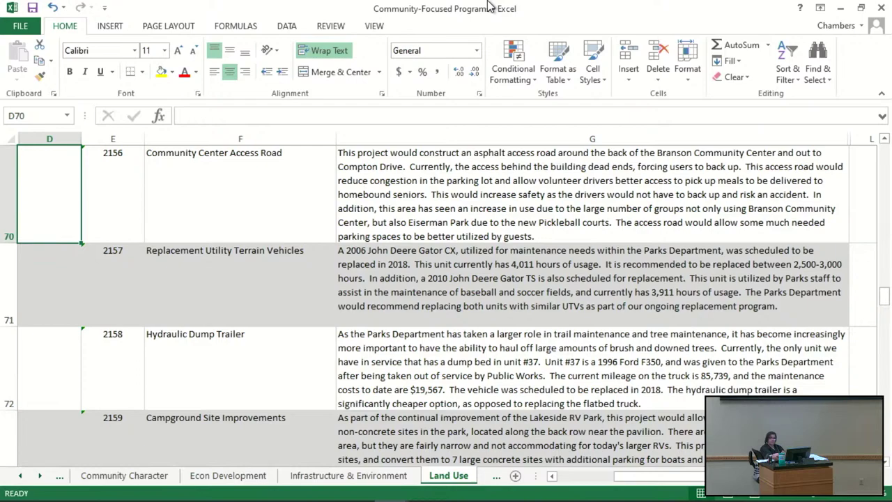
text(1)
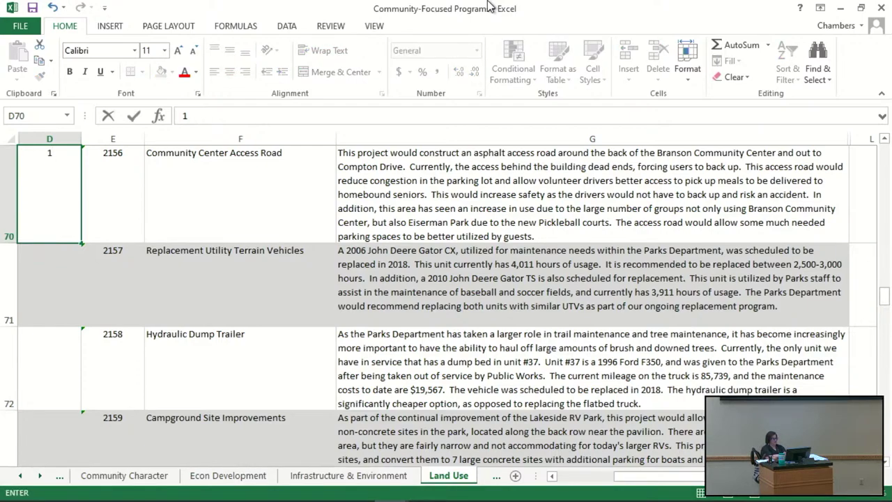
key(Return)
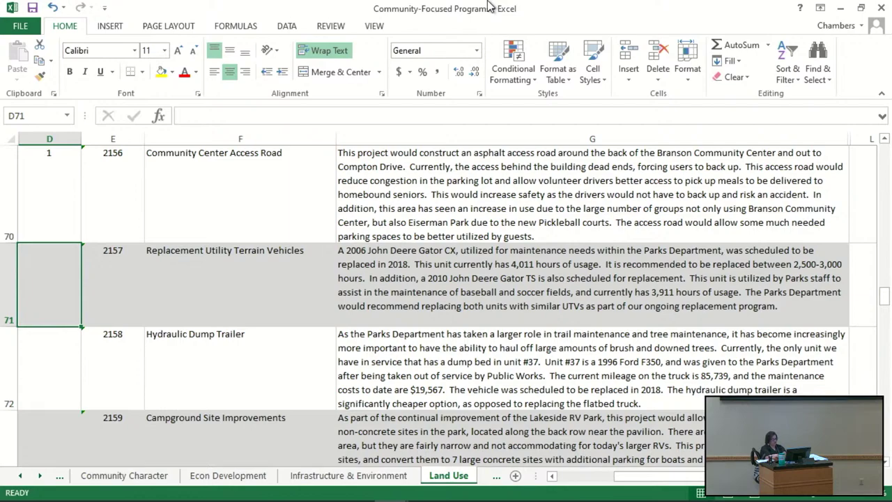
Score program 2157, Replacement Utility Terrain Vehicles, as 0 and program 2158, Hydraulic Dump Trailer, as 1.
text(0)
key(Return)
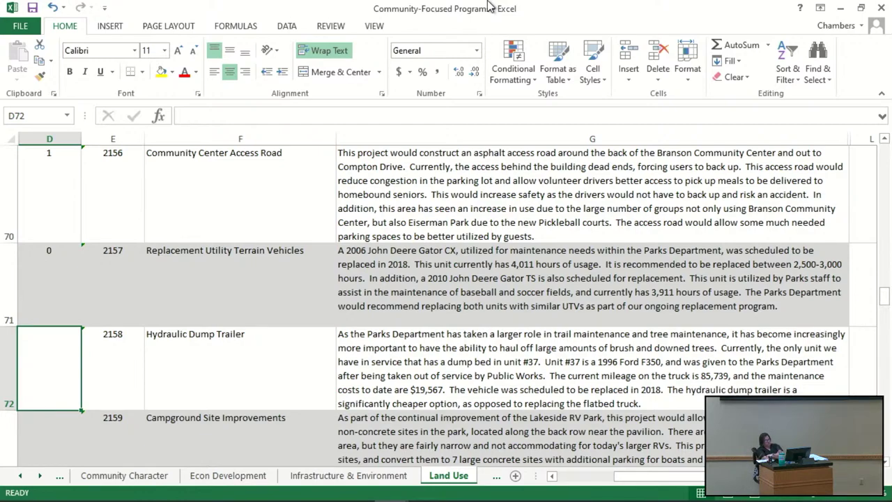
text(1)
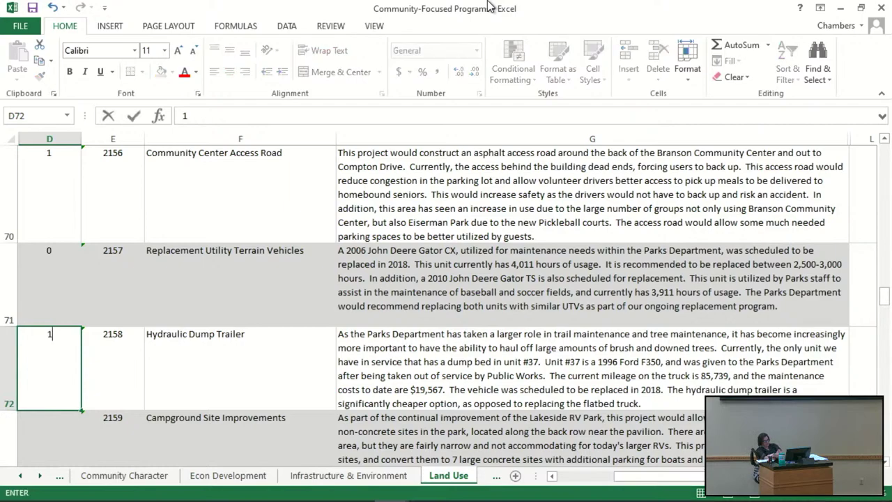
key(Return)
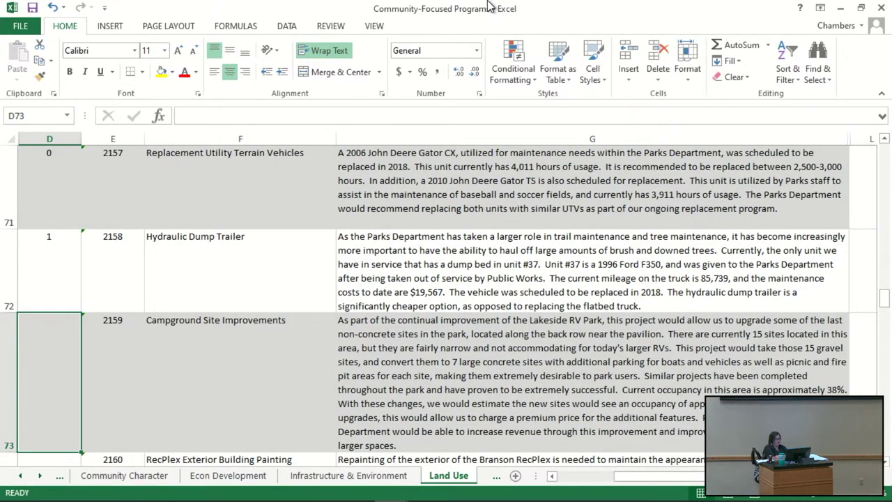
Score program 2159, Campground Site Improvements, as 3.
key(Return)
key(Return)
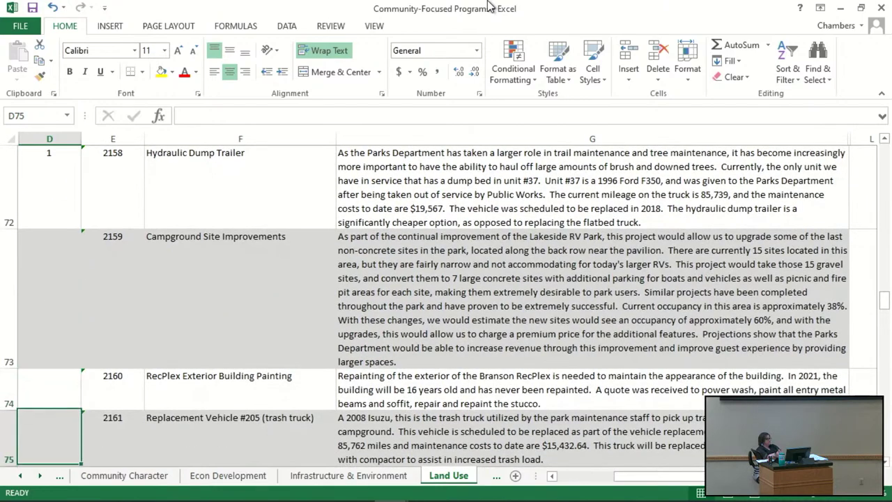
key(Return)
key(Up)
key(Up)
key(Up)
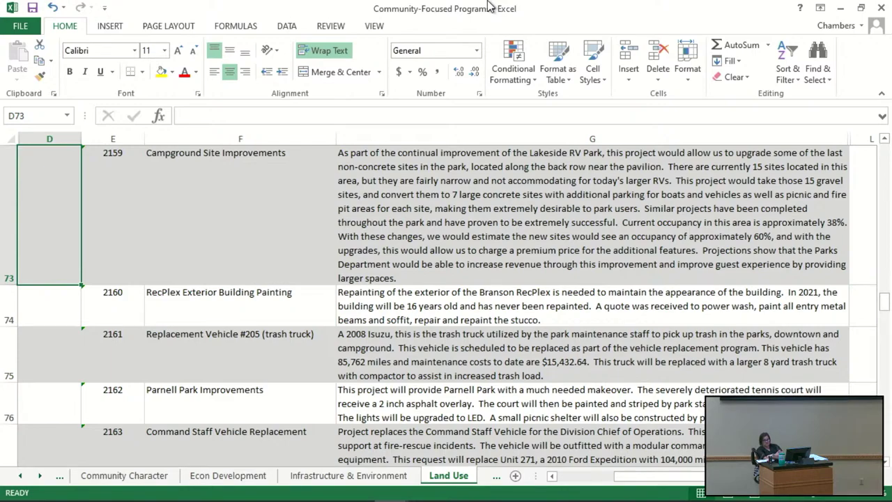
text(3)
key(Return)
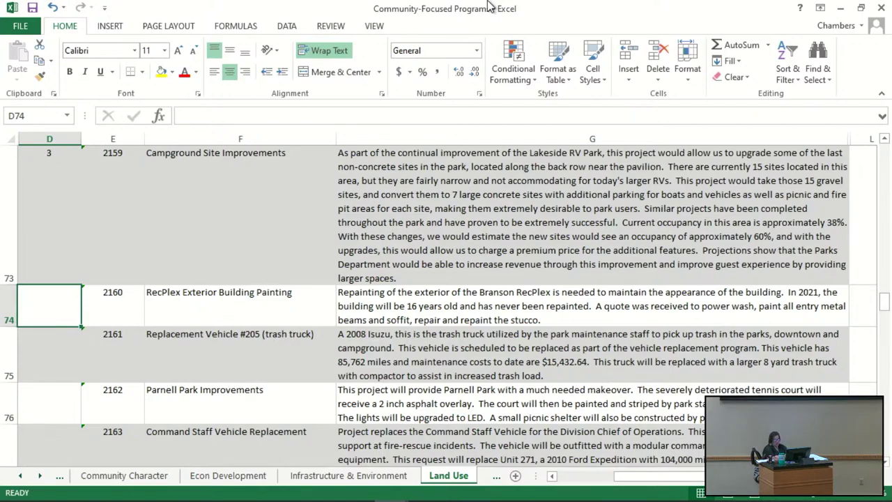
Score programs 2160, RecPlex Exterior Building Painting, and 2161, Replacement Vehicle #205 (trash truck), as 0 each.
text(0)
key(Return)
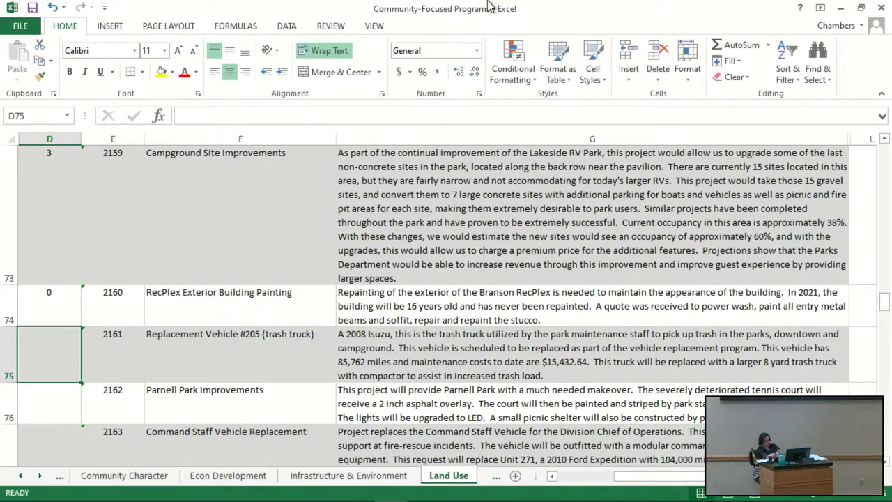
key(Up)
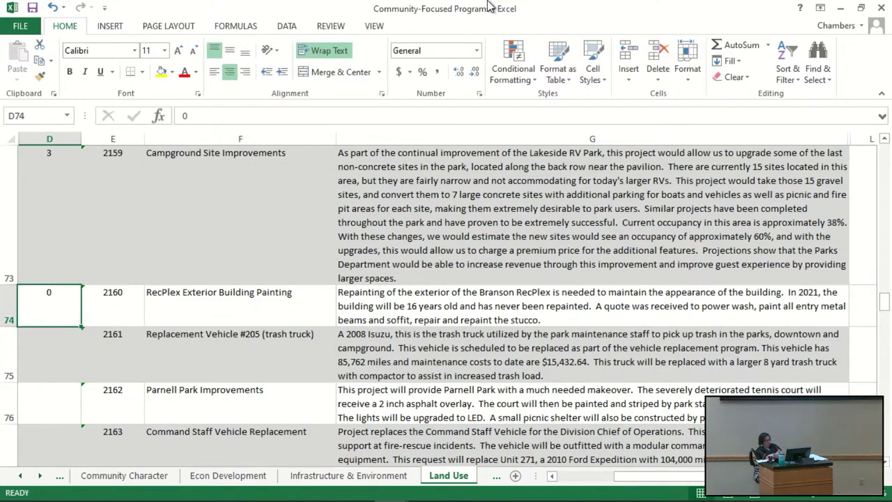
key(Down)
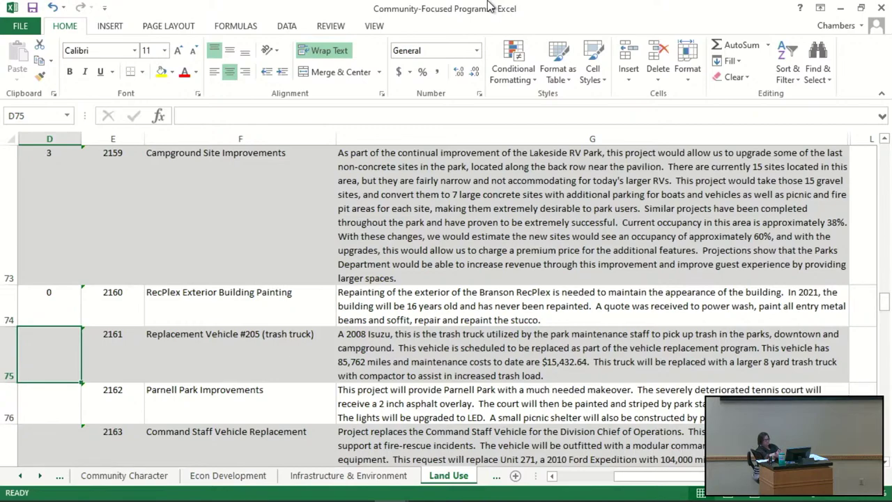
text(0)
key(Return)
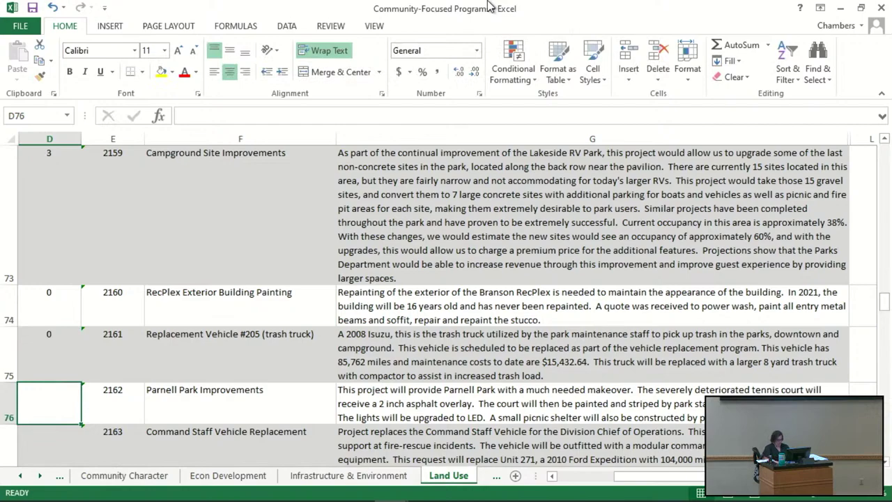
Score program 2162, Parnell Park Improvements, as 2.
key(Down)
key(Down)
key(Down)
key(Down)
key(Up)
key(Up)
key(Up)
key(Up)
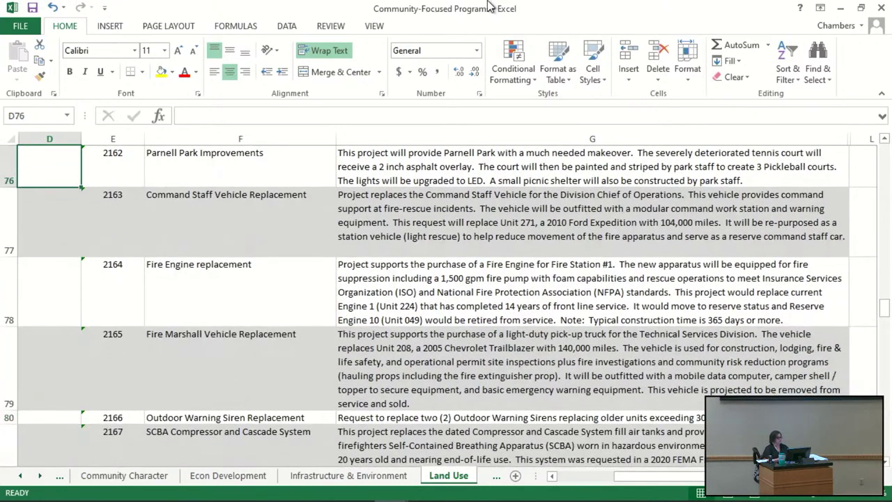
text(2)
key(Return)
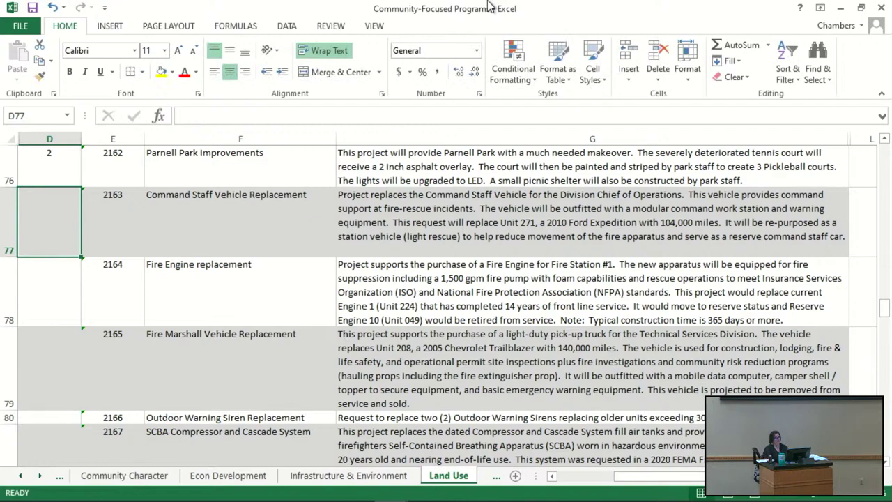
Score programs 2163, Command Staff Vehicle Replacement, 2164, Fire Engine replacement, and 2165, Fire Marshall Vehicle Replacement, as 0 each.
text(0)
key(Return)
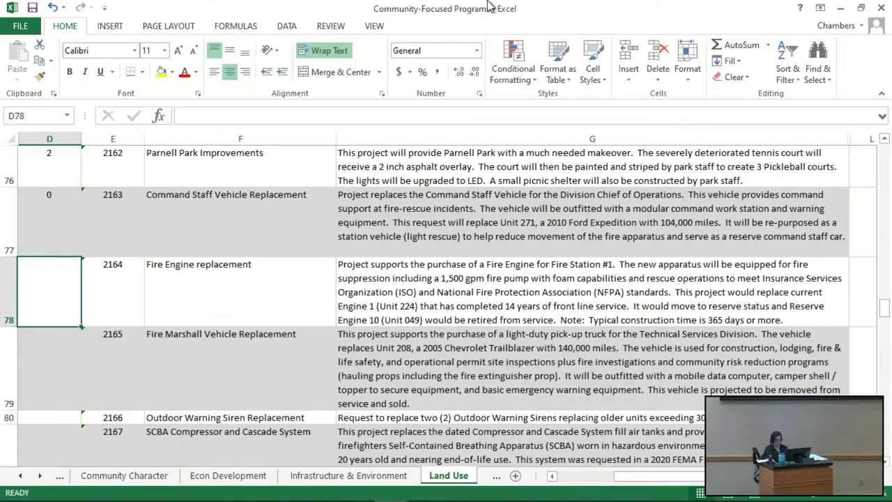
text(0)
key(Return)
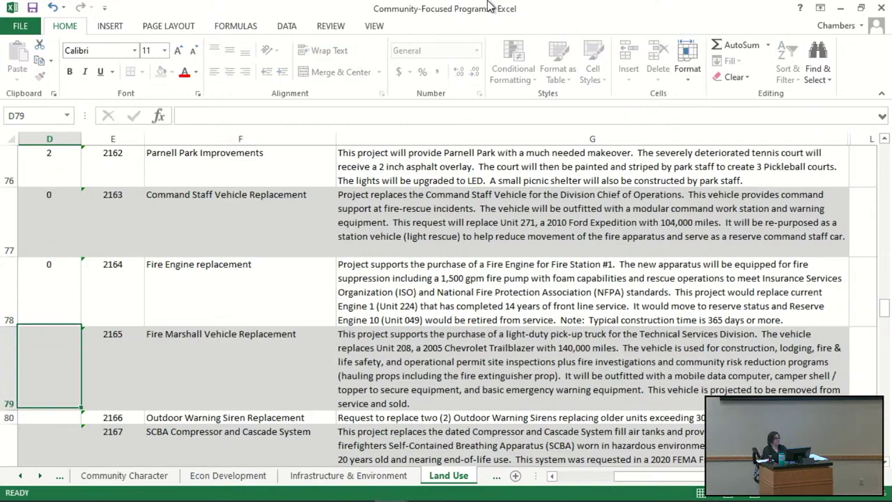
text(0)
key(Return)
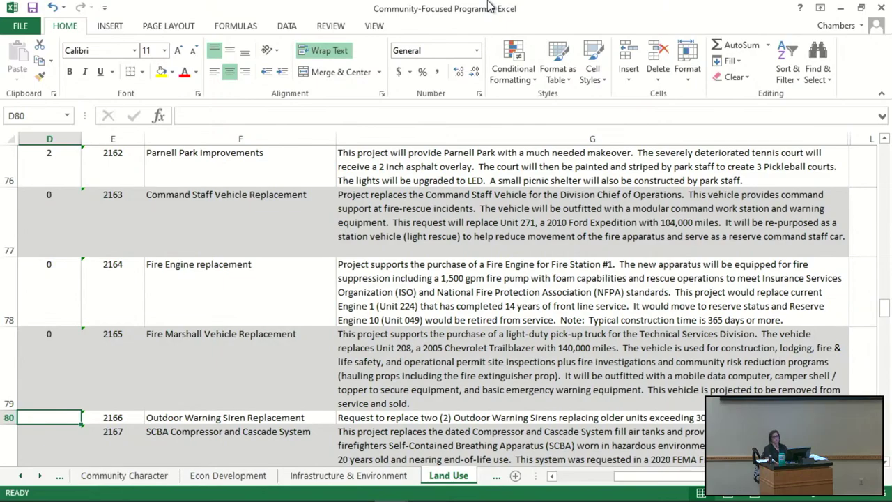
Score program 2166, Outdoor Warning Siren Replacement, as 1 and program 2167, SCBA Compressor and Cascade System, as 0.
key(Down)
key(Down)
key(Down)
key(Down)
key(Up)
key(Up)
key(Up)
key(Up)
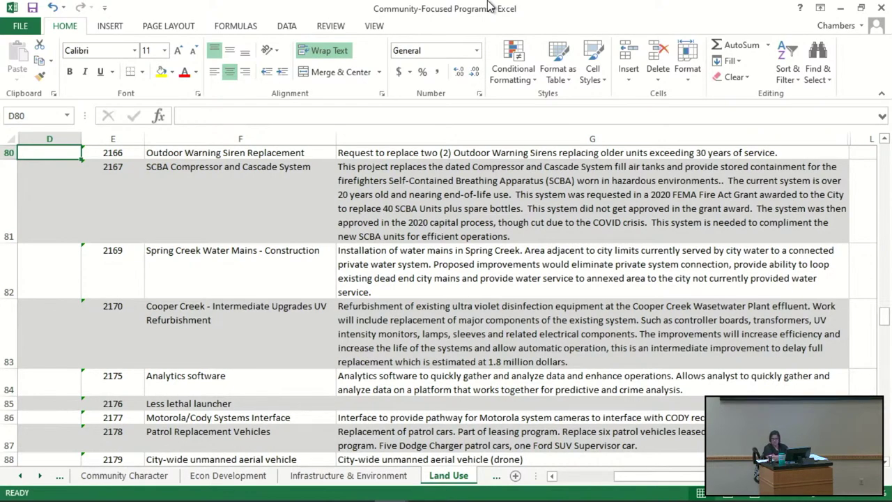
text(1)
key(Return)
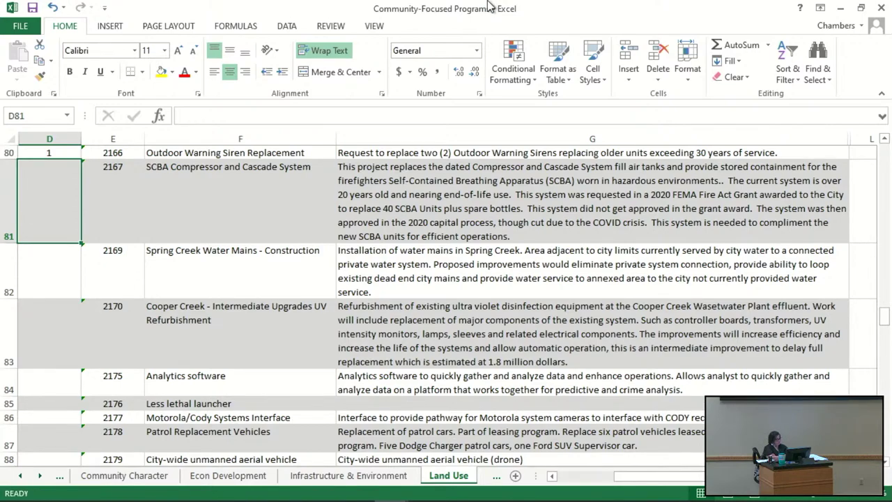
text(0)
key(Return)
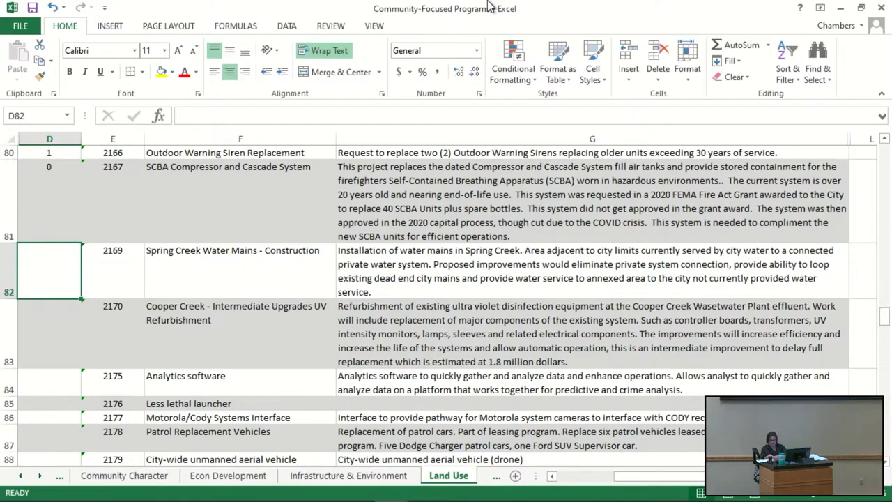
Score program 2169, Spring Creek Water Mains - Construction, as 2 and program 2170, Cooper Creek - Intermediate Upgrades UV Refurbishment, as 1.
text(2)
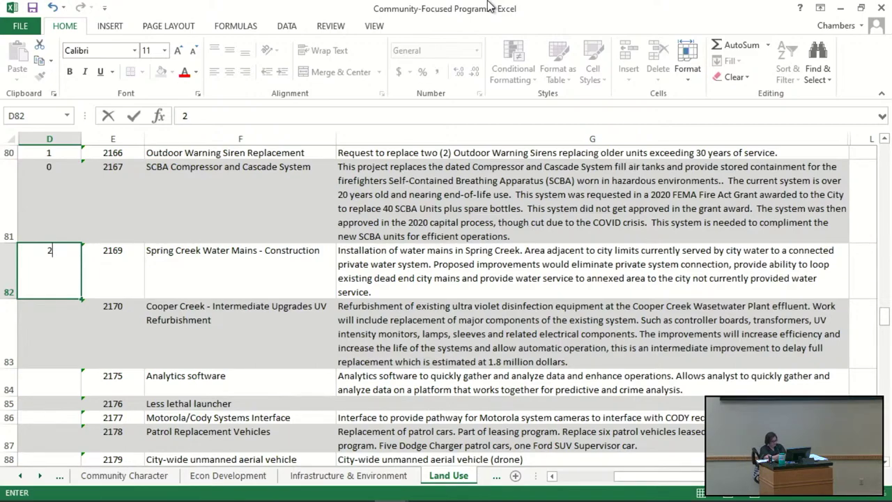
key(Return)
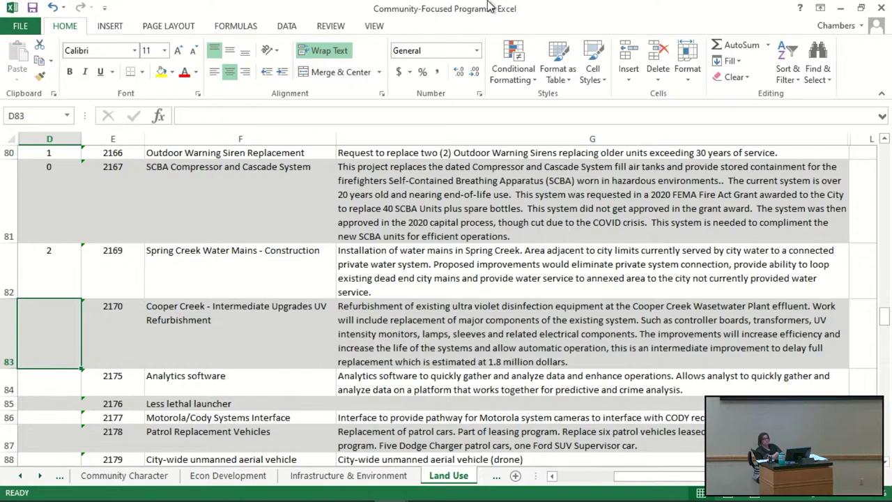
text(1)
key(Return)
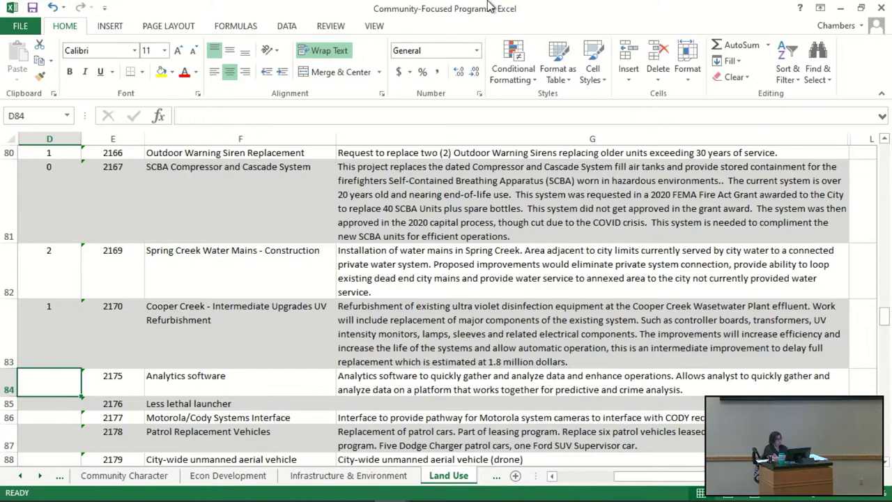
Score program 2175, Analytics software, as 0.
key(Down)
key(Down)
key(Down)
key(Down)
key(Down)
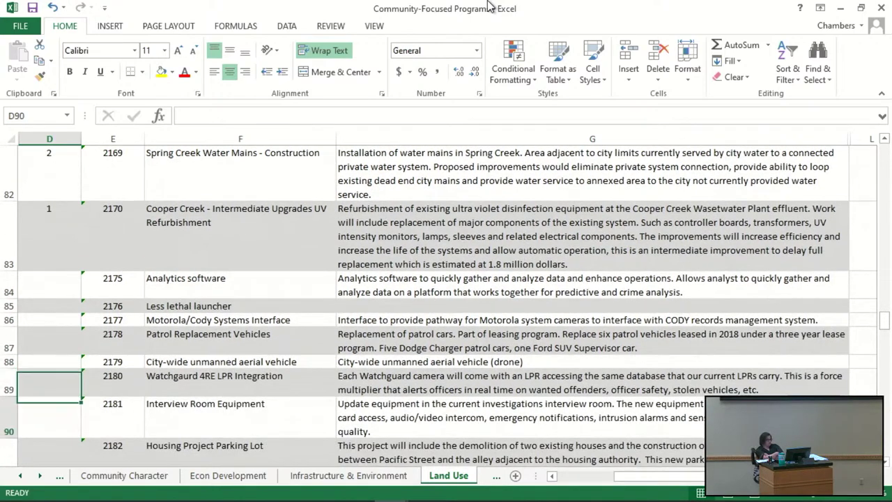
key(Down)
key(Down)
key(Down)
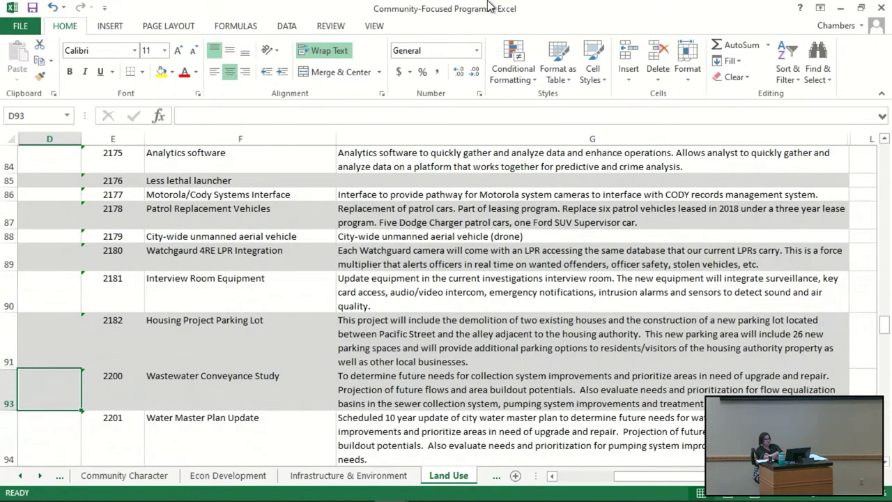
key(Up)
key(Up)
key(Up)
key(Up)
key(Up)
key(Up)
key(Up)
key(Up)
text(0)
key(Return)
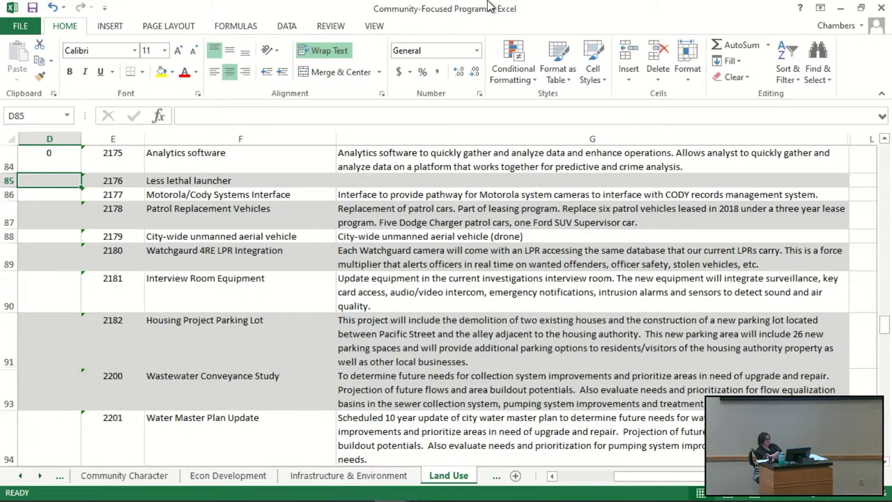
Score programs 2176, Less lethal launcher, and 2177, Motorola/Cody Systems Interface, as 0 each.
text(0)
key(Return)
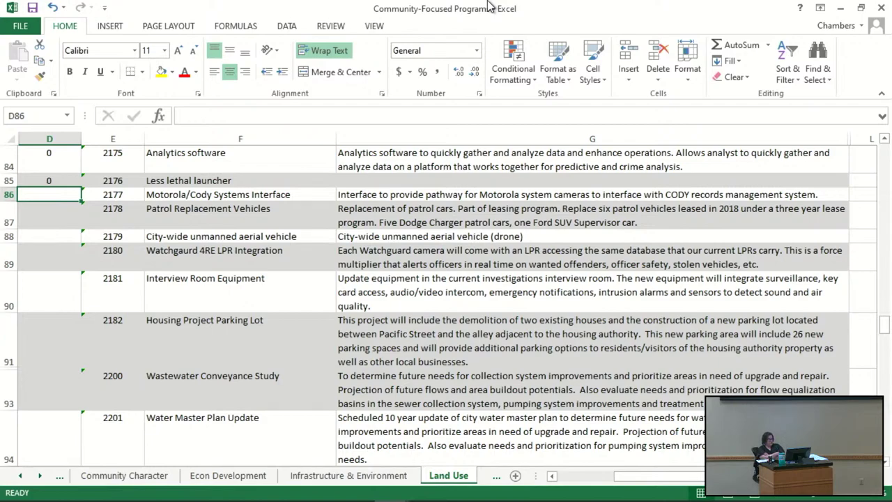
text(0)
key(Return)
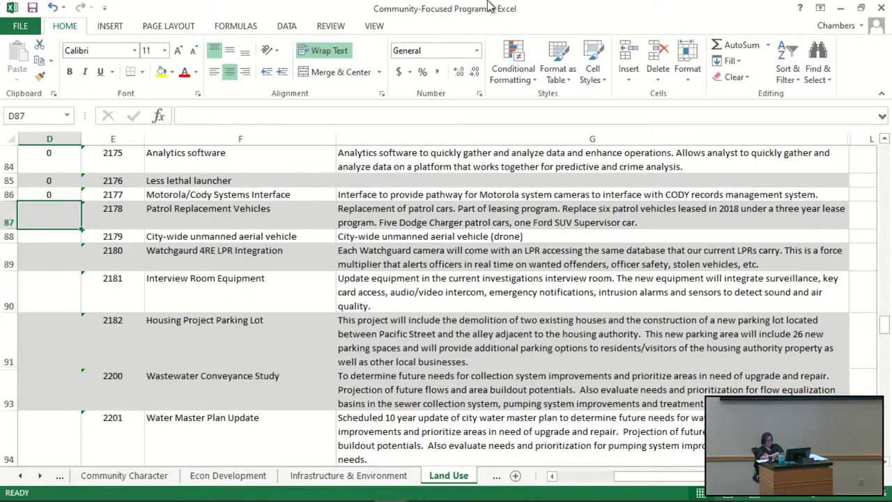
Score program 2178, Patrol Replacement Vehicles, as 0 and program 2179, City-wide unmanned aerial vehicle, as 3.
text(0)
key(Return)
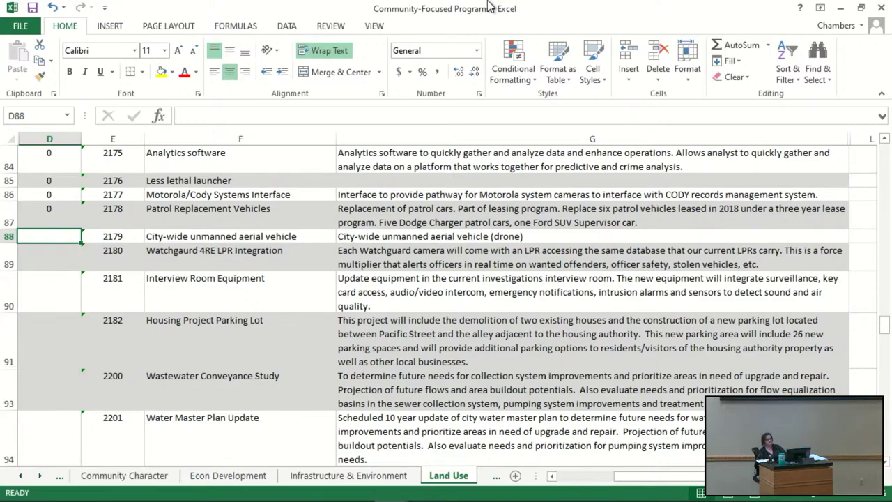
text(3)
key(Return)
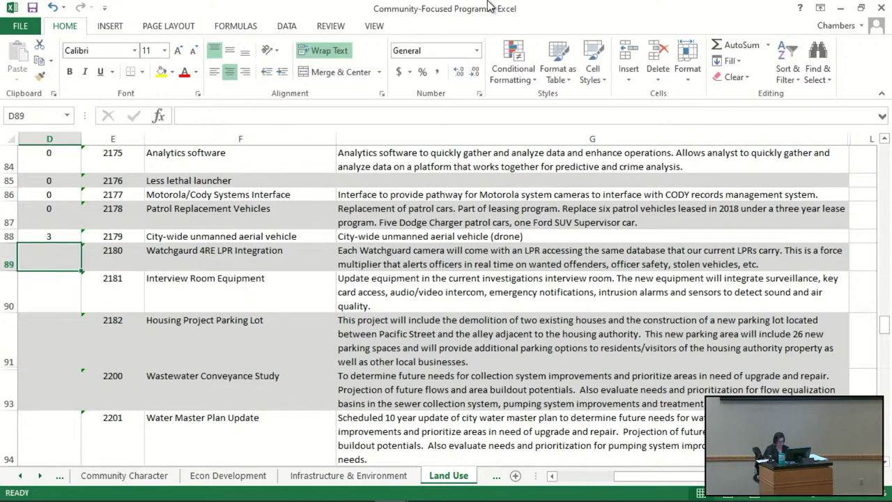
Score programs 2180, Watchgaurd 4RE LPR Integration, and 2181, Interview Room Equipment, as 0 and program 2182, Housing Project Parking Lot, as 3.
text(0)
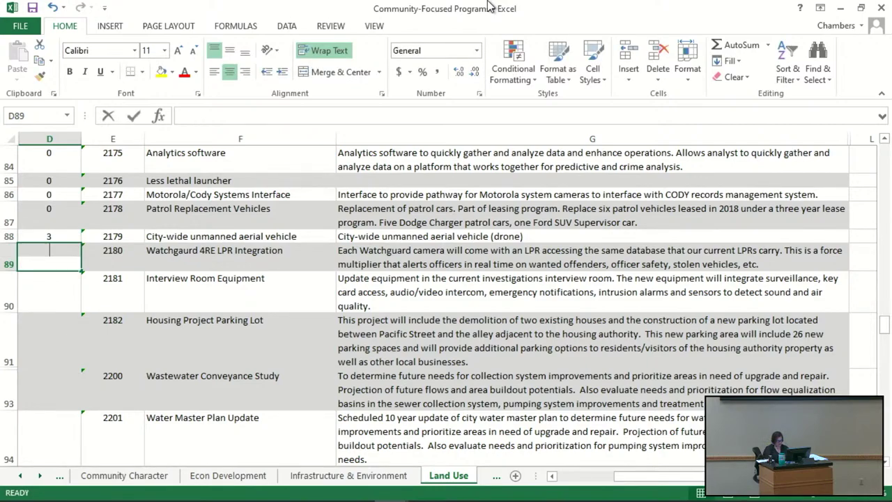
key(Return)
text(0)
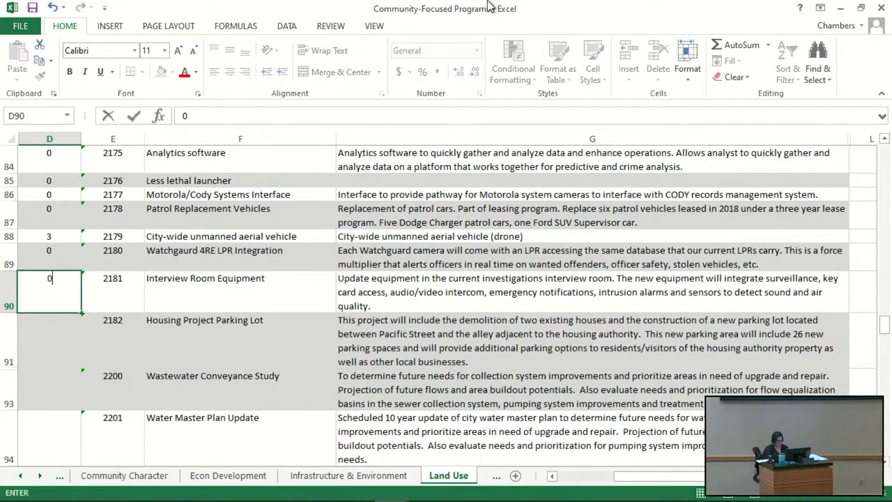
key(Return)
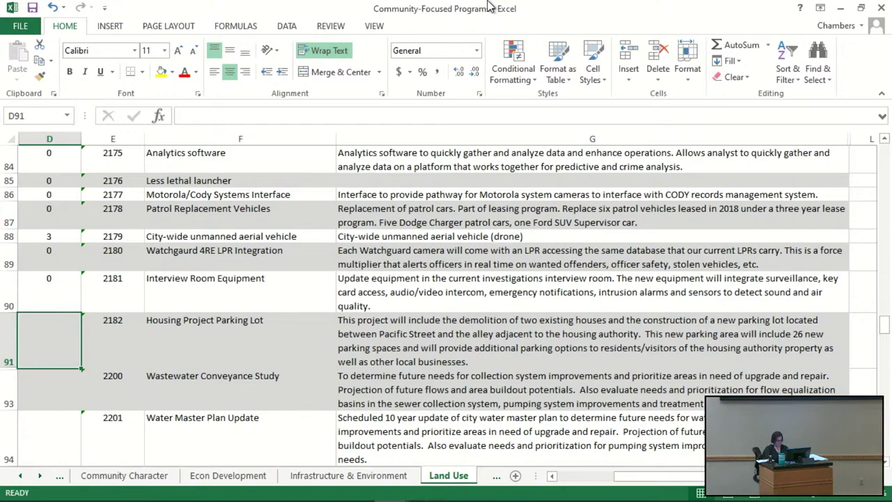
text(3)
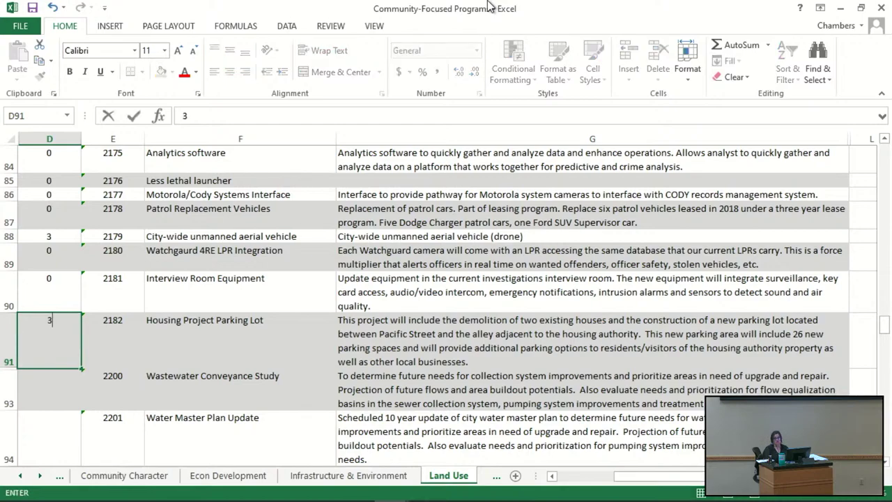
key(ctrl+Return)
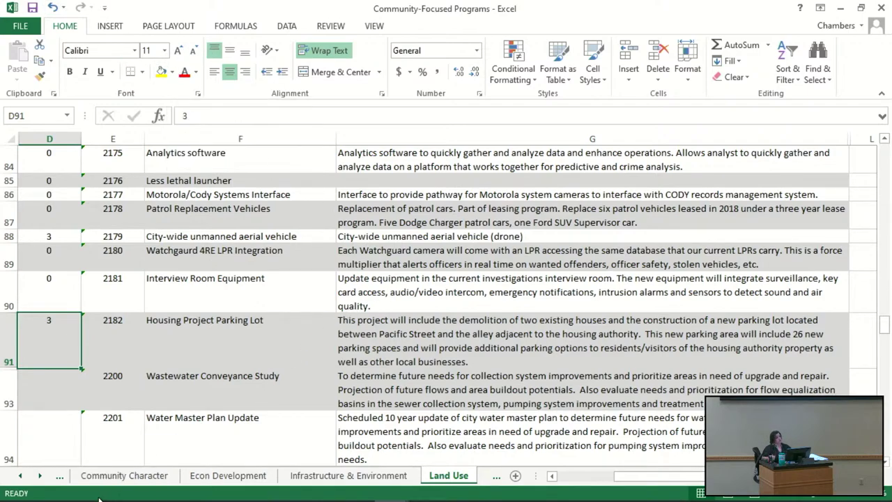
Look through the workbook's sheet names from Arts, Culture & Edu to the end of the list.
click(21, 480)
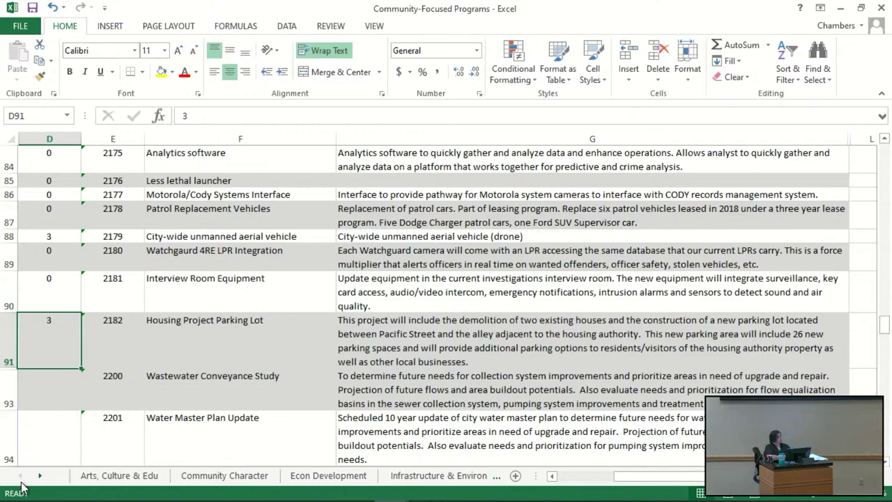
click(39, 477)
click(39, 477)
click(39, 477)
click(39, 477)
click(39, 477)
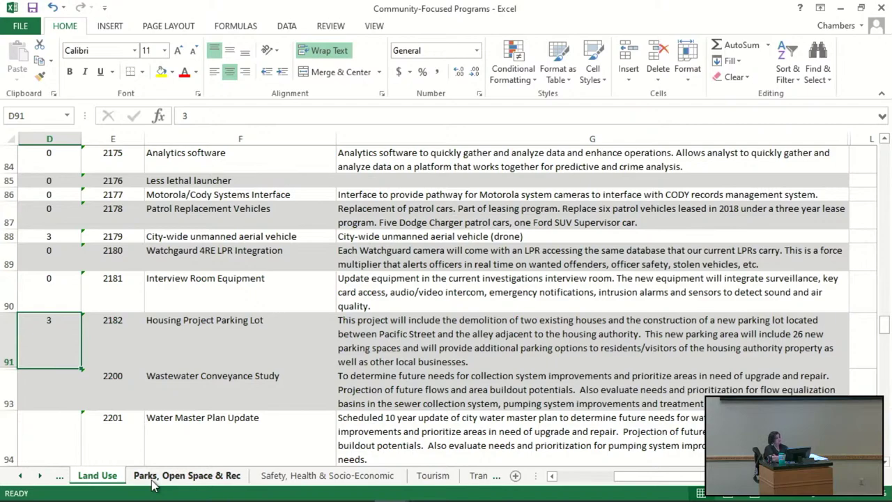
click(40, 477)
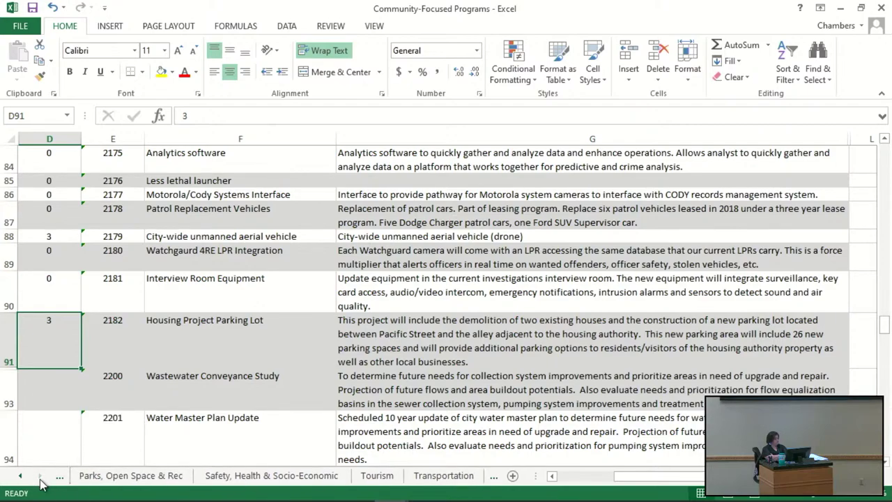